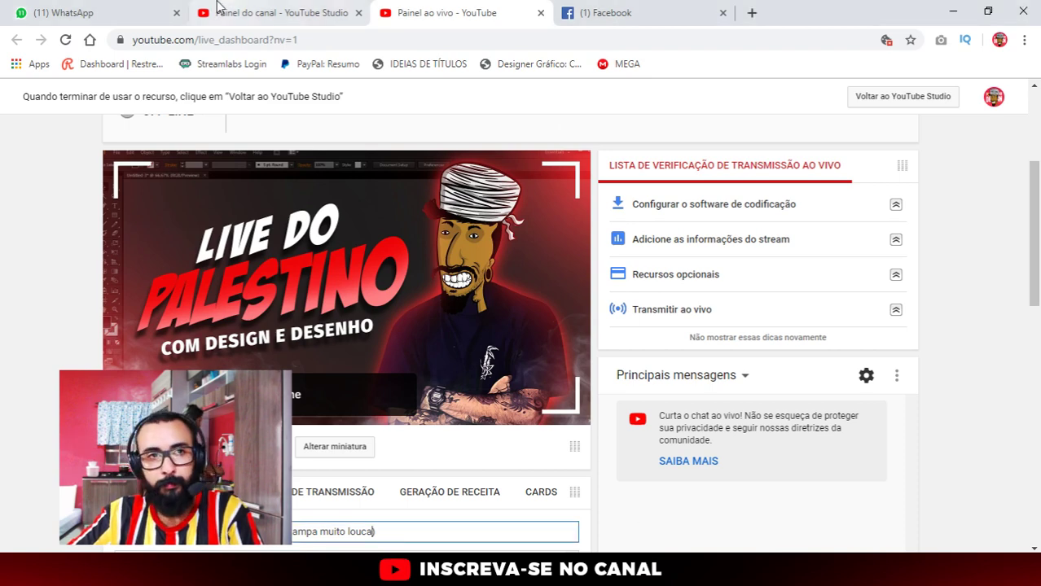
# Step: Check the WhatsApp chats and Facebook notifications, then return to the live stream dashboard
pyautogui.click(133, 8)
pyautogui.click(683, 9)
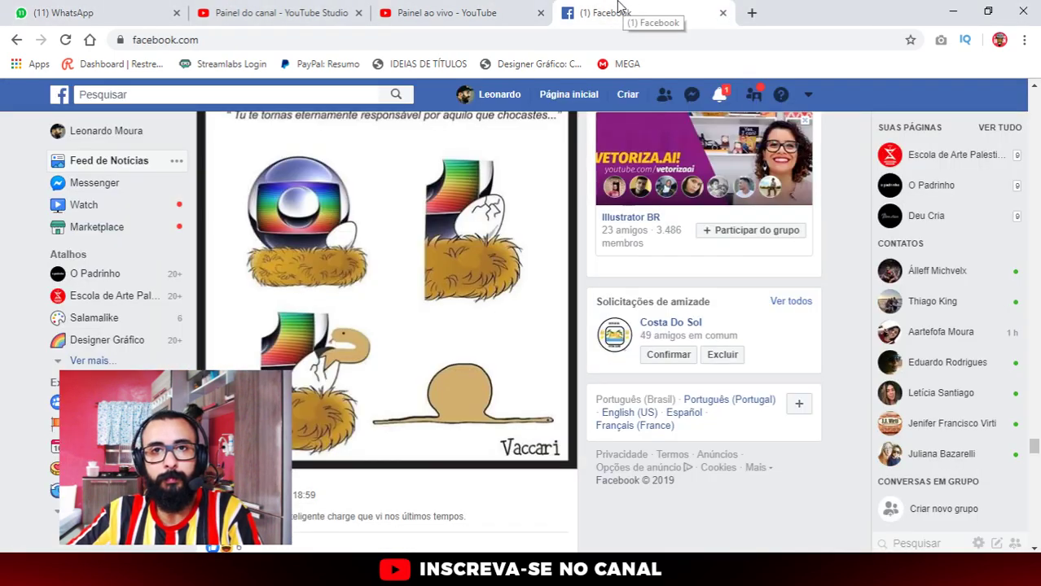
pyautogui.click(719, 95)
pyautogui.click(718, 95)
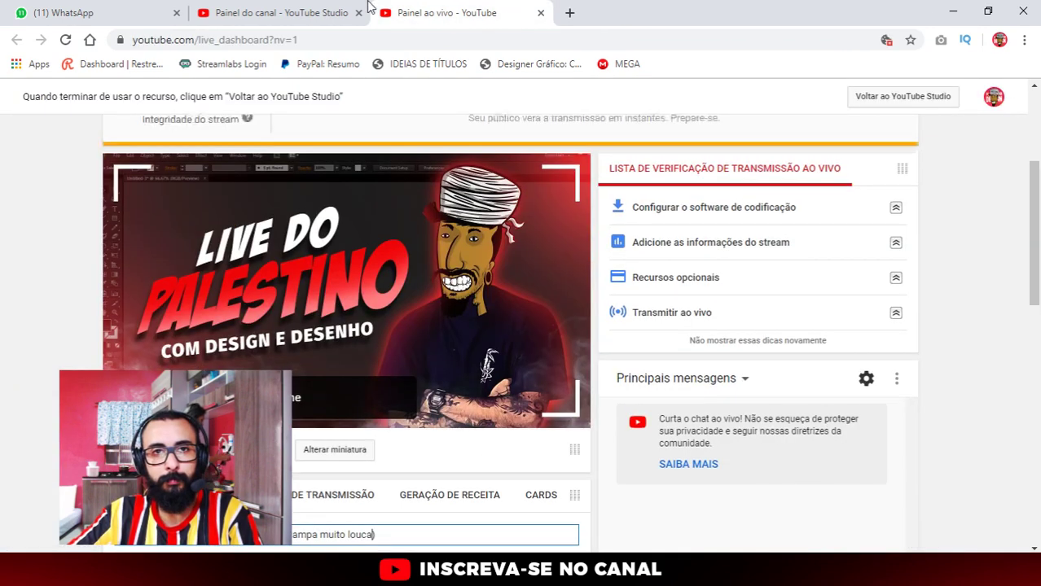
pyautogui.click(443, 17)
# Step: Close the channel dashboard tab, glance at WhatsApp, and bring up the streaming software window
pyautogui.click(303, 10)
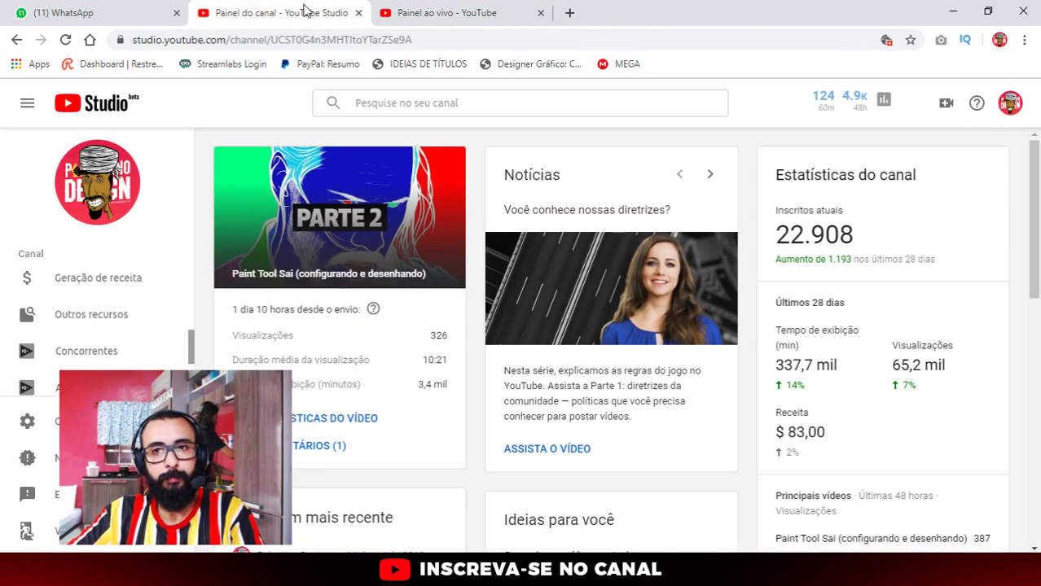
pyautogui.middleClick(302, 9)
pyautogui.click(92, 10)
pyautogui.click(281, 12)
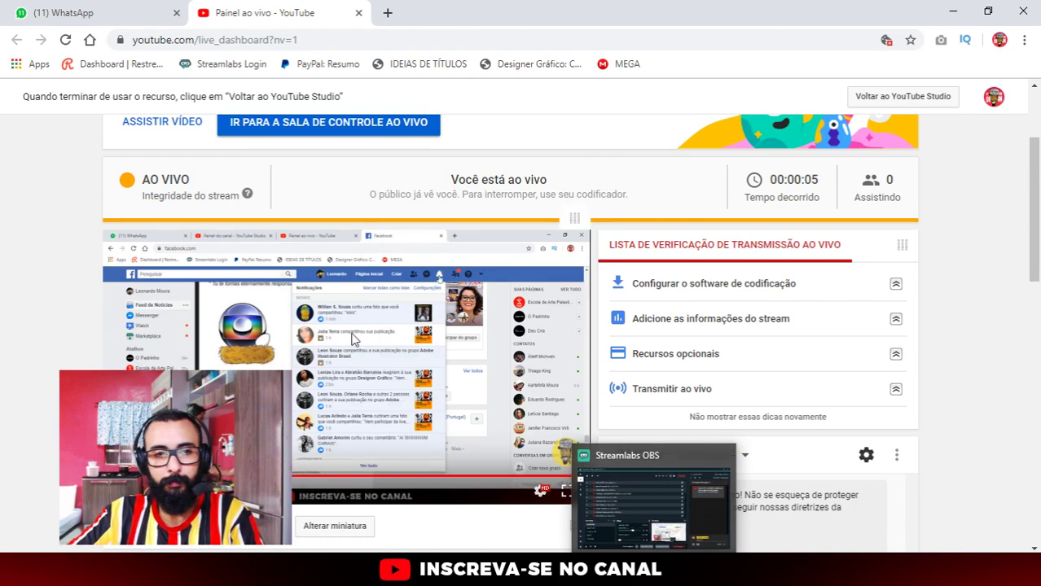
pyautogui.click(651, 497)
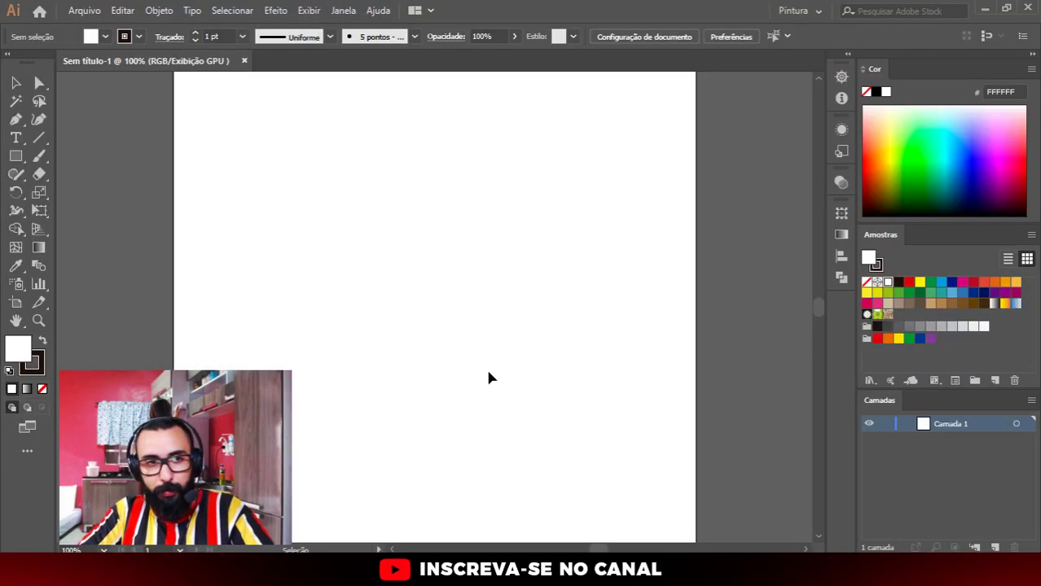
# Step: Zoom out to 50% so the whole blank artboard is visible
pyautogui.hotkey('ctrl', '-')
pyautogui.hotkey('ctrl', '-')
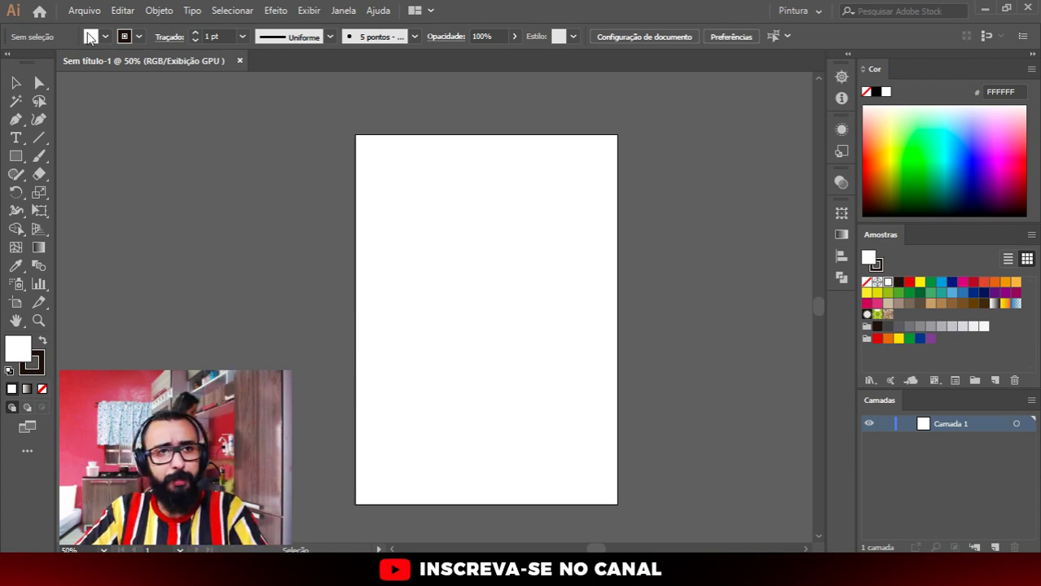
# Step: Load the Salah photo from Área de Trabalho through Arquivo > Inserir, ready to place
pyautogui.click(84, 10)
pyautogui.moveTo(103, 335)
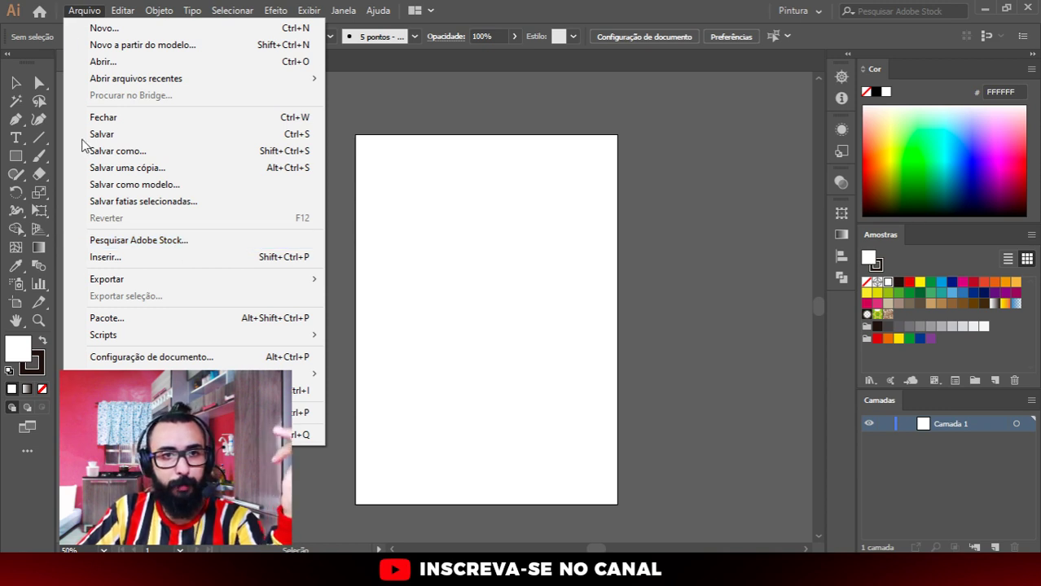
pyautogui.click(177, 263)
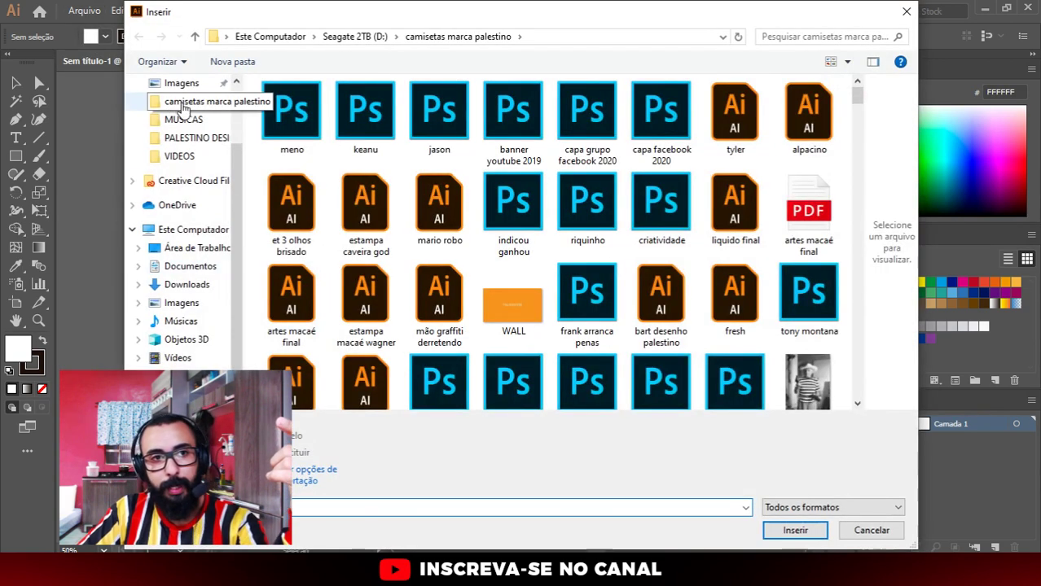
pyautogui.click(175, 248)
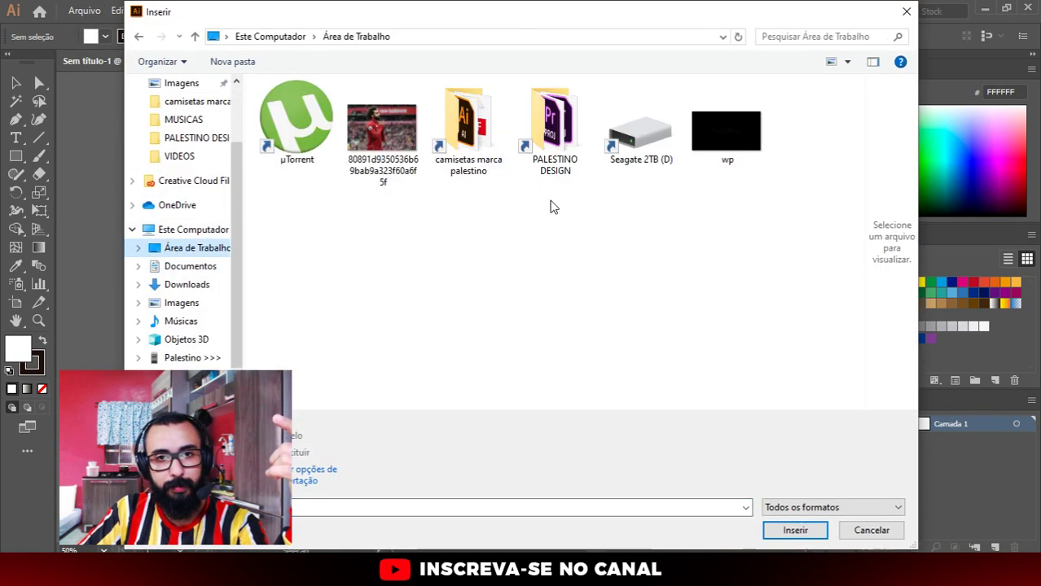
pyautogui.doubleClick(375, 133)
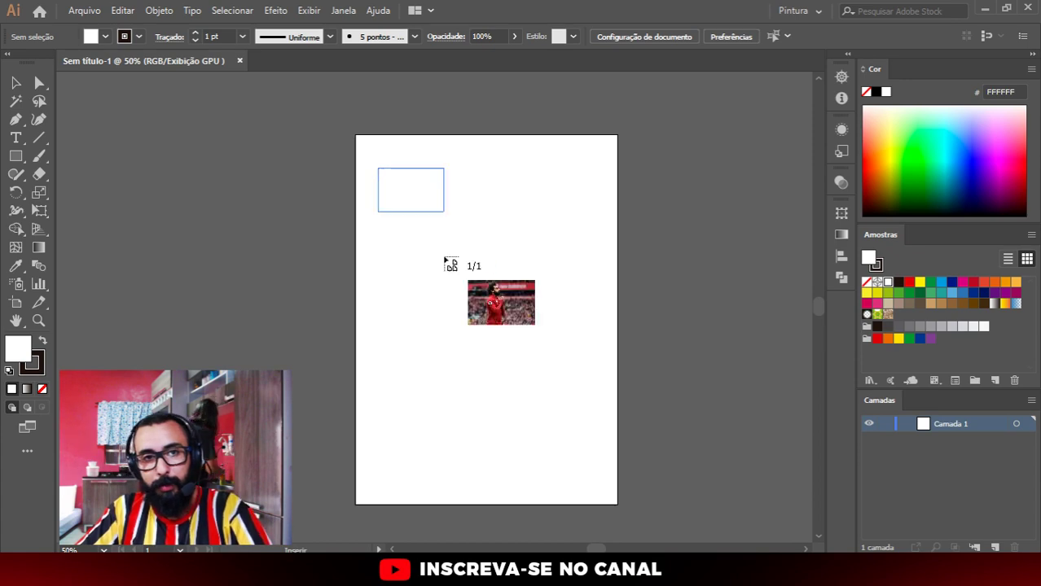
# Step: Place the Salah photo on the page as a large rectangle, undoing a stray resize
pyautogui.moveTo(446, 263); pyautogui.dragTo(627, 358)
pyautogui.scroll(1, 468, 202)
pyautogui.scroll(6, 468, 202)
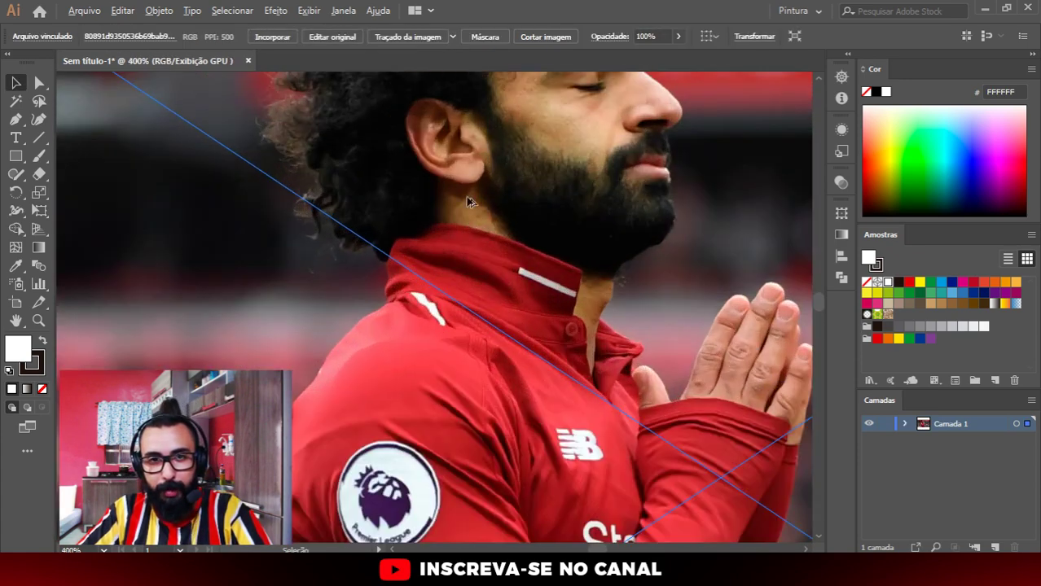
pyautogui.scroll(-1, 469, 202)
pyautogui.scroll(-2, 415, 266)
pyautogui.scroll(-1, 440, 277)
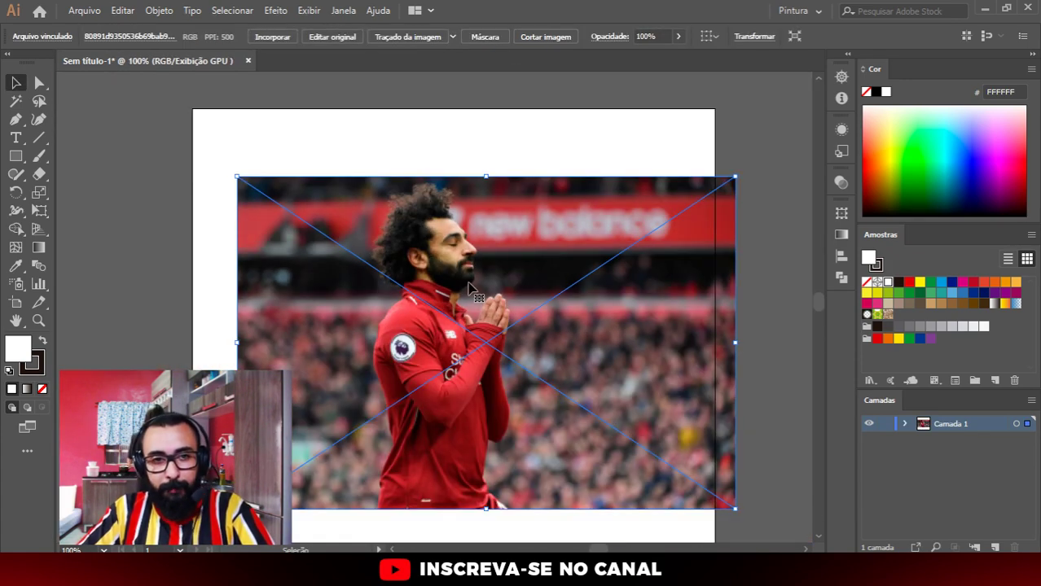
pyautogui.scroll(-1, 464, 281)
pyautogui.scroll(-1, 448, 299)
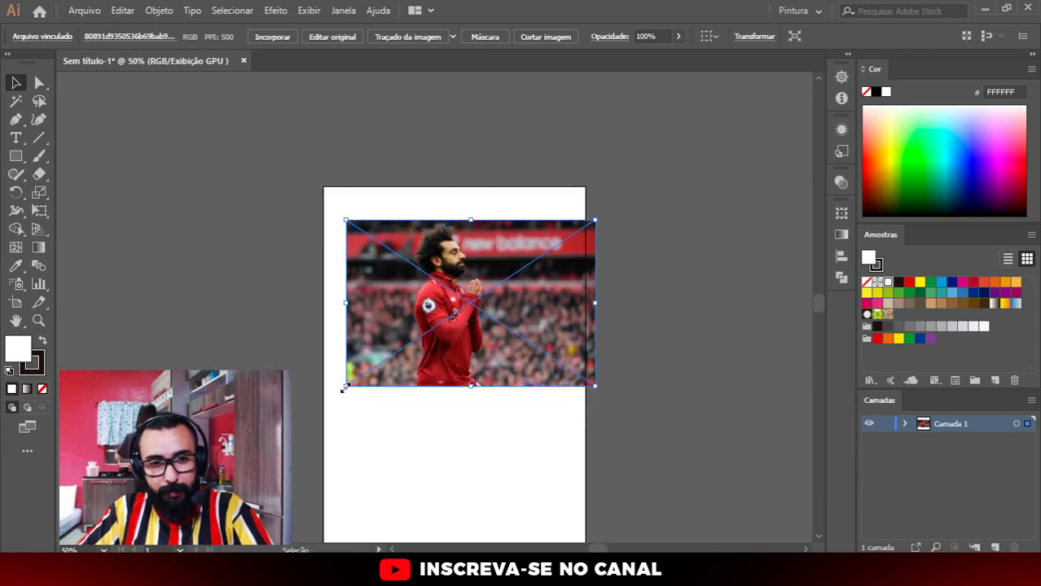
pyautogui.moveTo(346, 388); pyautogui.dragTo(174, 495)
pyautogui.hotkey('ctrl', 'z')
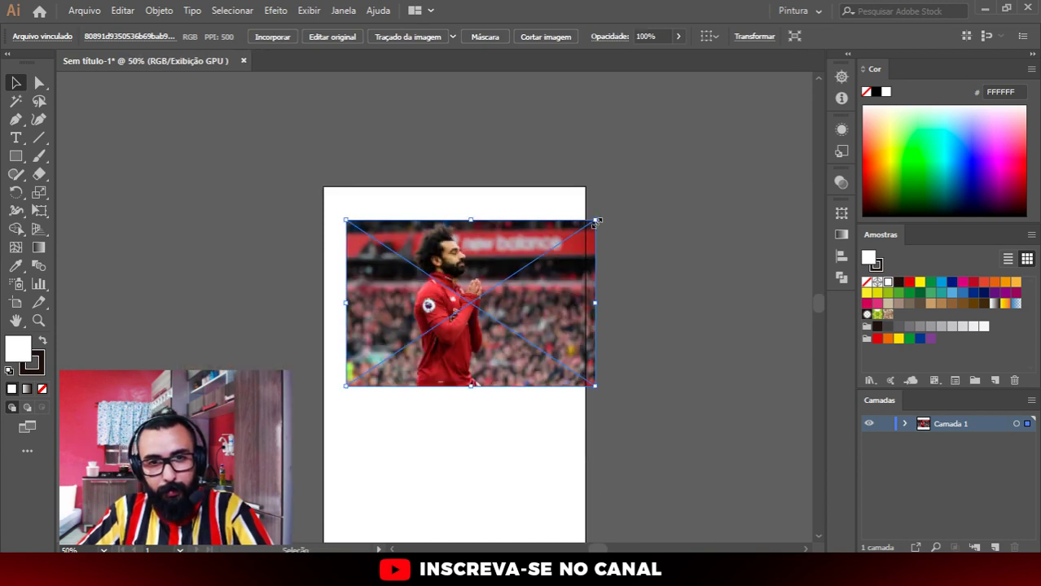
# Step: Scale the photo up and centre Salah over the artboard, extending past the page edges
pyautogui.moveTo(595, 221)
pyautogui.mouseDown()
pyautogui.moveTo(729, 127)
pyautogui.moveTo(583, 260)
pyautogui.mouseUp()
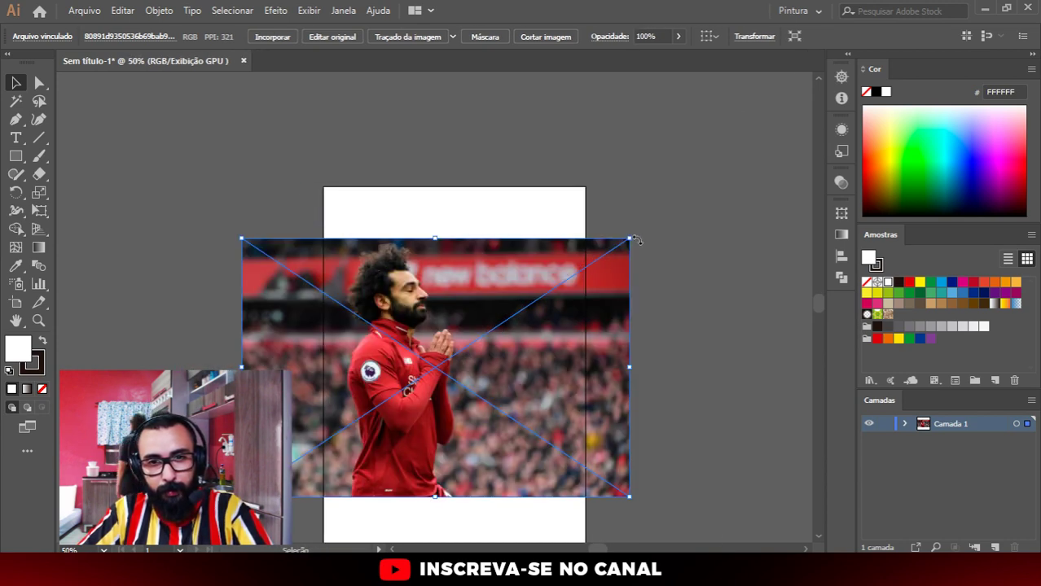
pyautogui.moveTo(635, 238); pyautogui.dragTo(722, 181)
pyautogui.moveTo(457, 235); pyautogui.dragTo(477, 256)
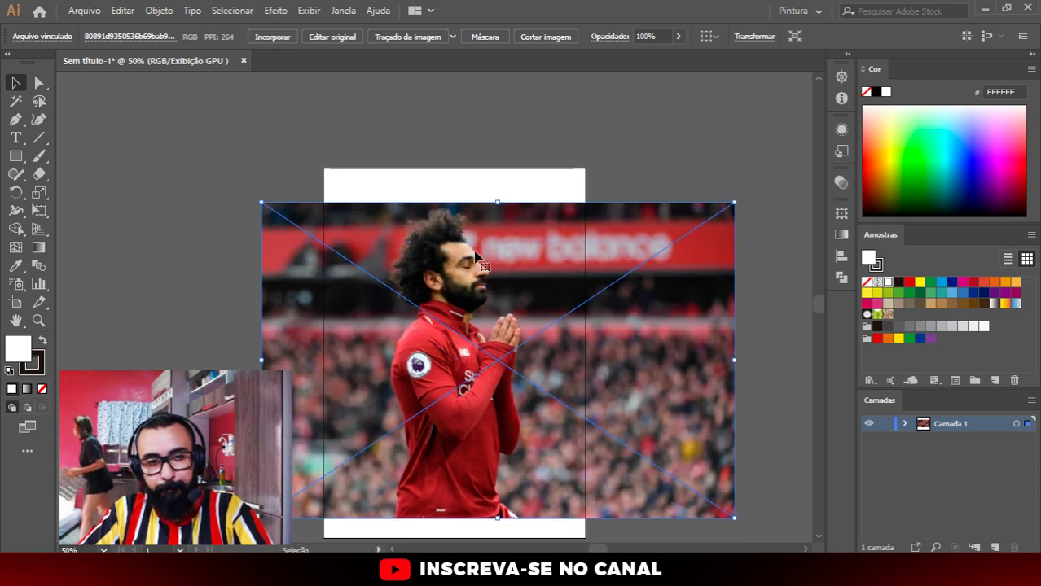
pyautogui.scroll(-2, 474, 257)
pyautogui.moveTo(736, 186); pyautogui.dragTo(760, 167)
pyautogui.moveTo(548, 272); pyautogui.dragTo(537, 272)
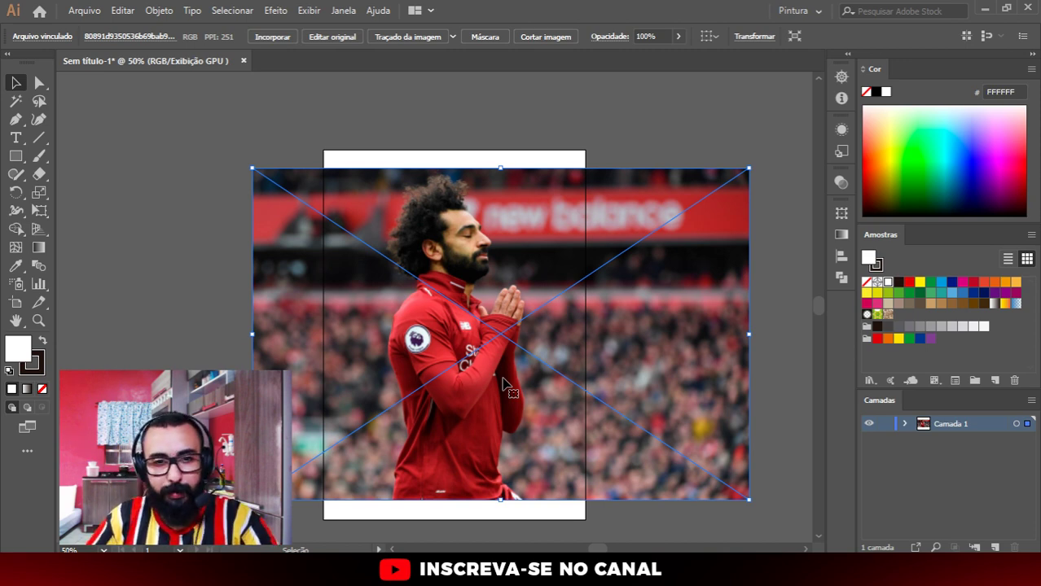
pyautogui.scroll(4, 456, 252)
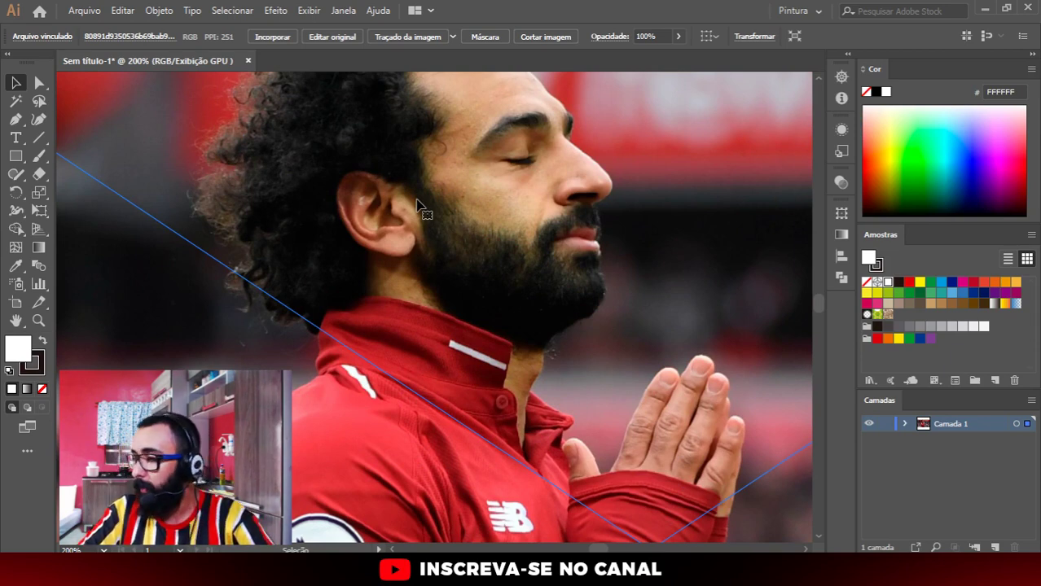
pyautogui.scroll(-2, 477, 199)
pyautogui.scroll(-2, 476, 199)
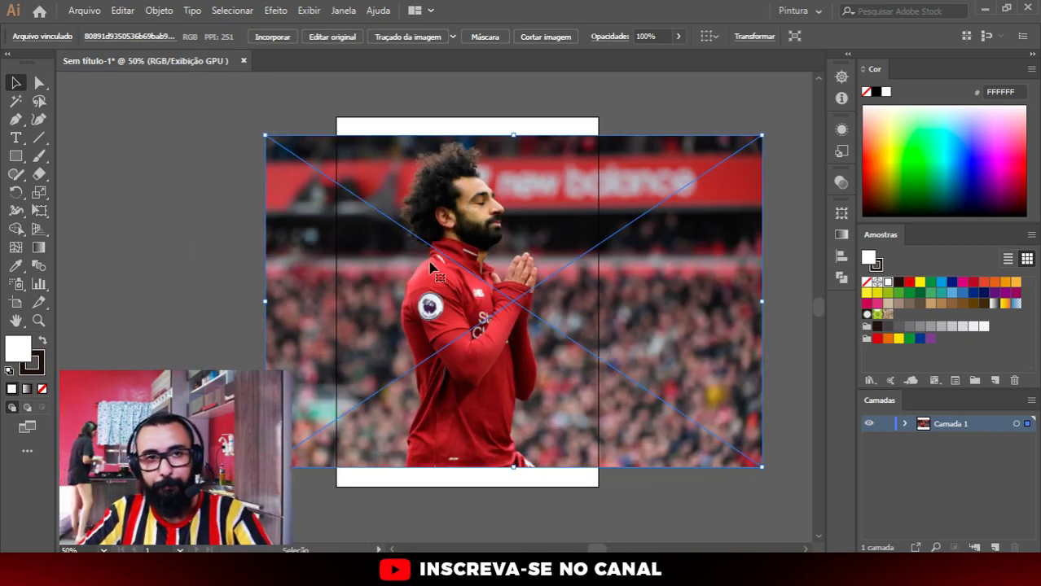
pyautogui.click(282, 37)
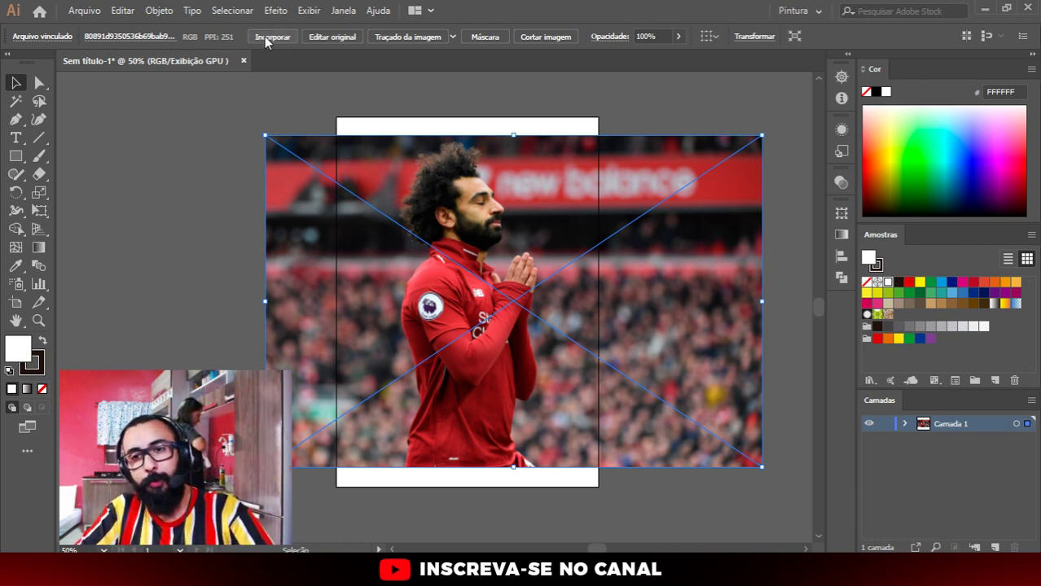
# Step: Save the document to the desktop as salah.ai, accepting the Illustrator save options
pyautogui.click(774, 487)
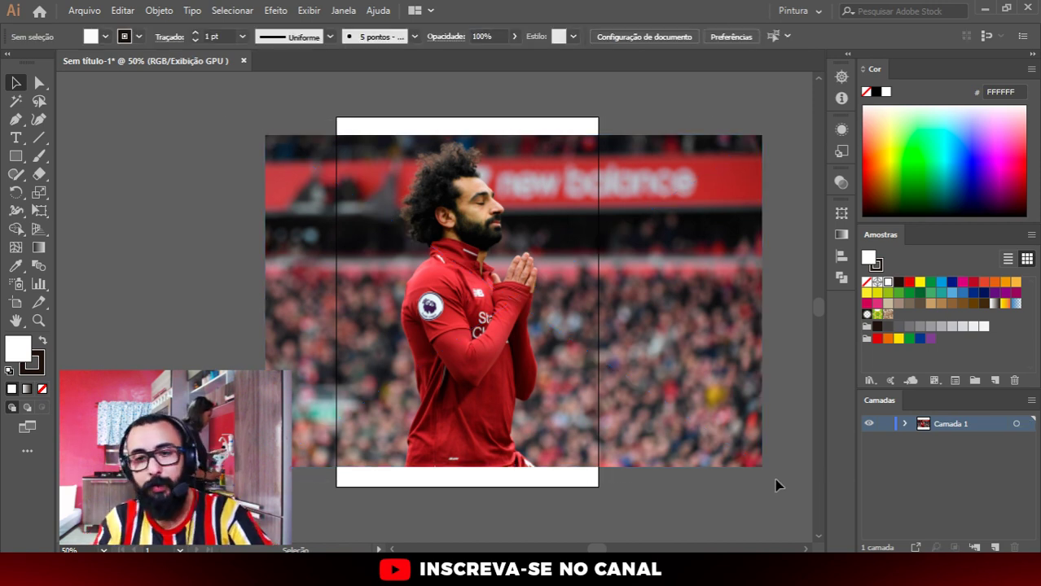
pyautogui.click(649, 379)
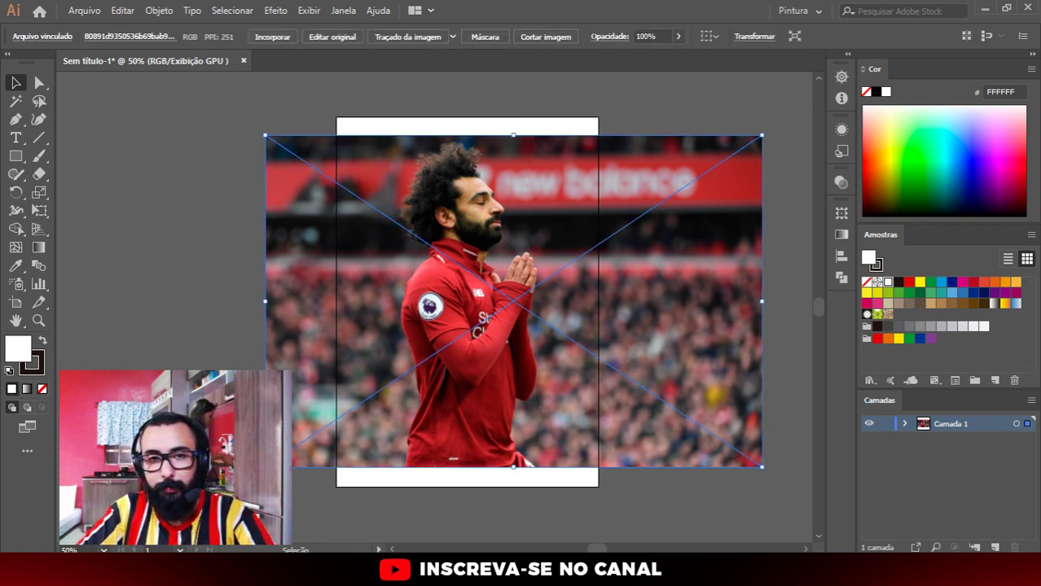
pyautogui.click(122, 291)
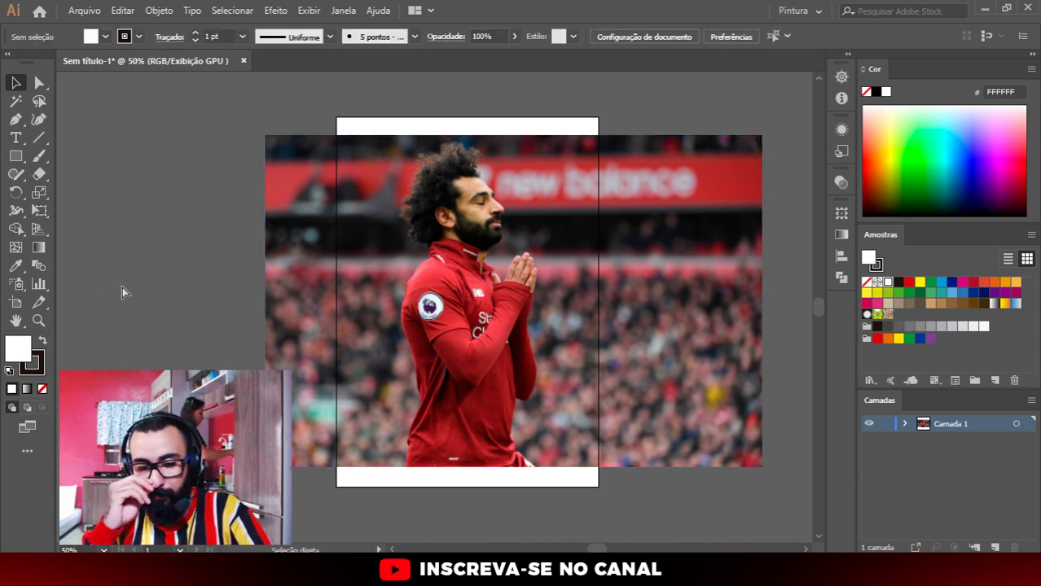
pyautogui.hotkey('ctrl', 's')
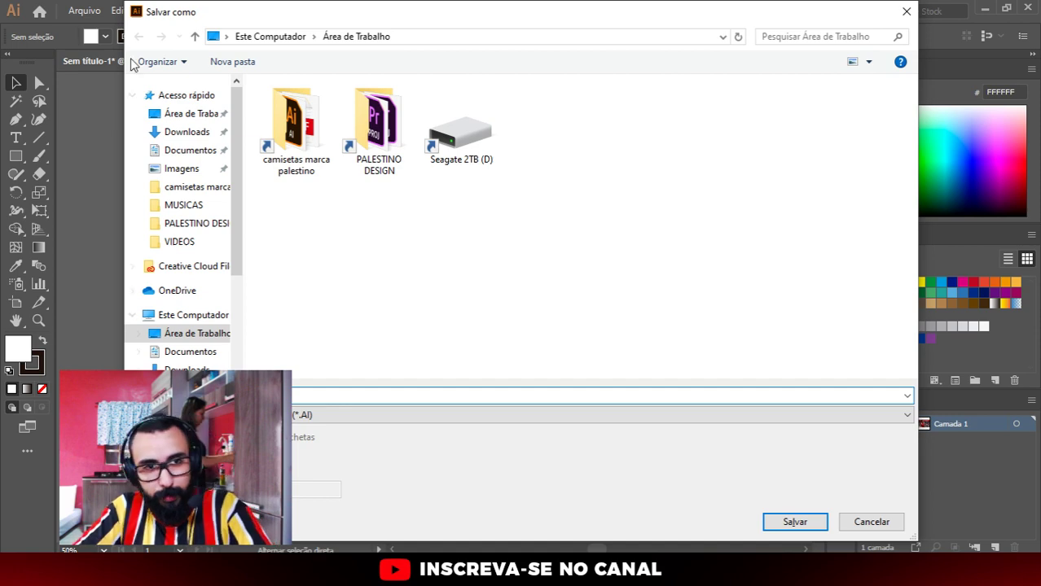
pyautogui.click(810, 525)
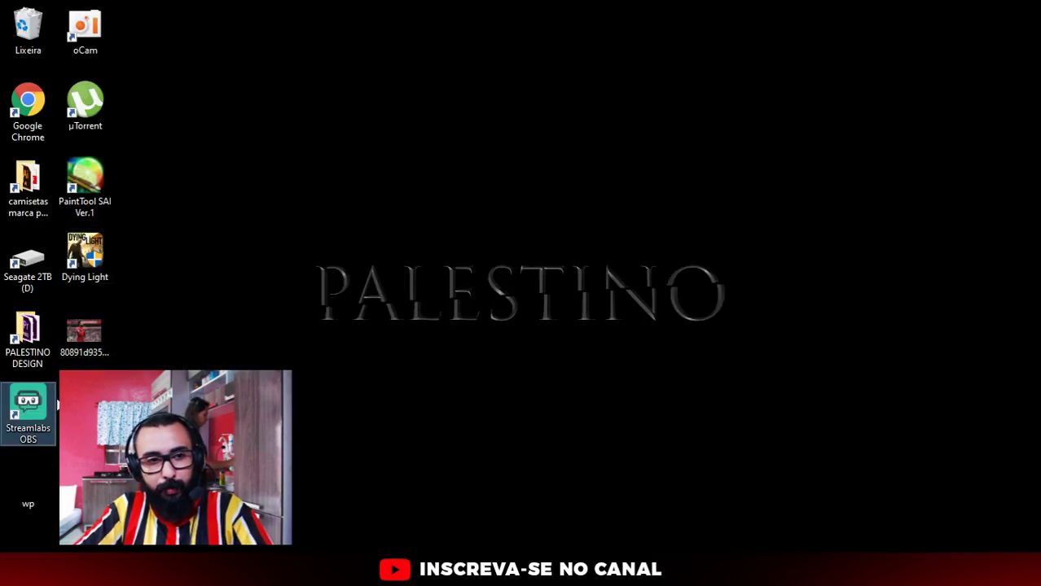
pyautogui.click(466, 481)
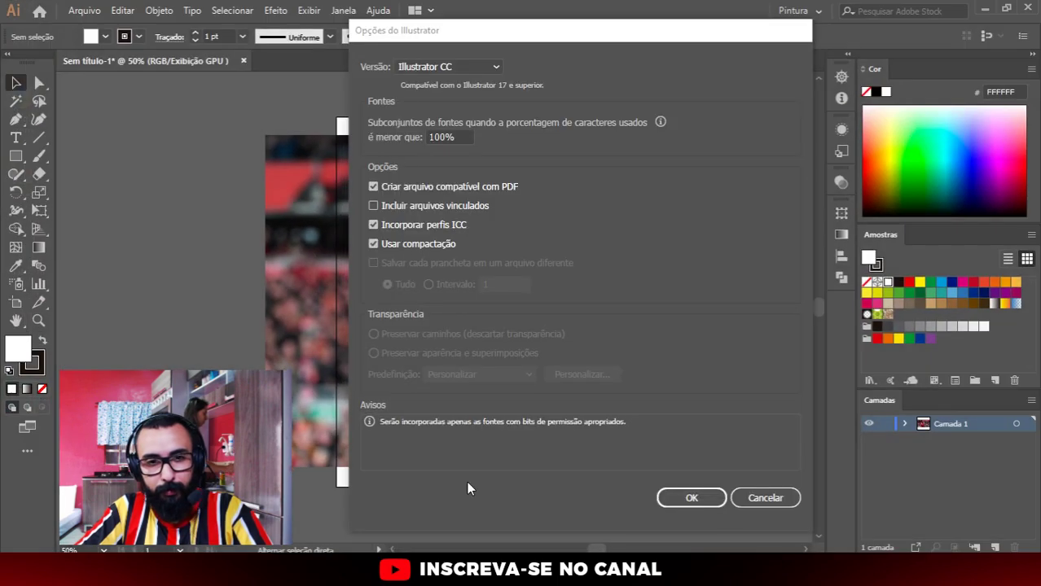
pyautogui.click(695, 494)
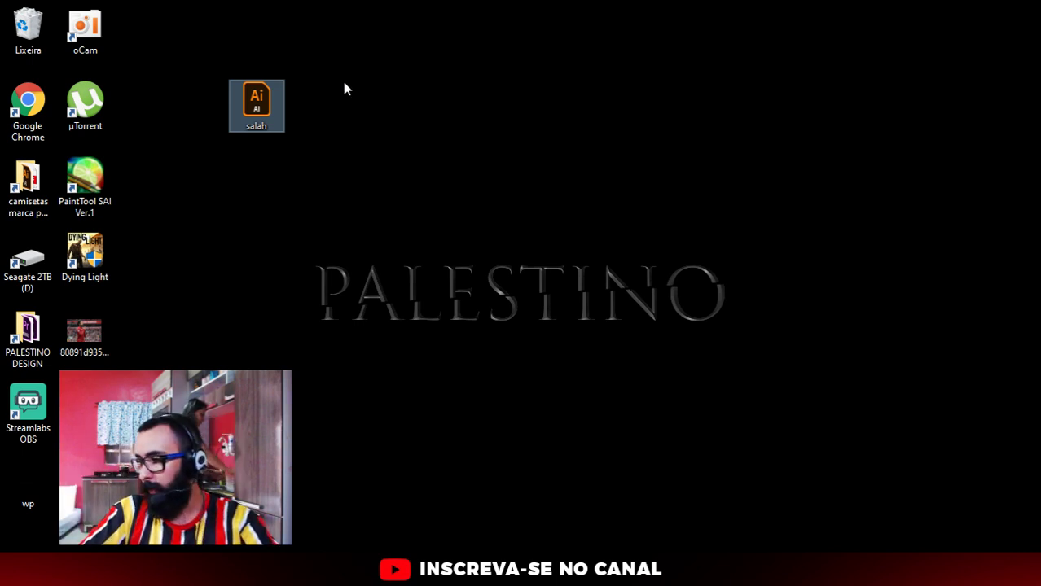
# Step: Open salah.ai from the desktop and select the placed Salah photo
pyautogui.moveTo(205, 58); pyautogui.dragTo(313, 167)
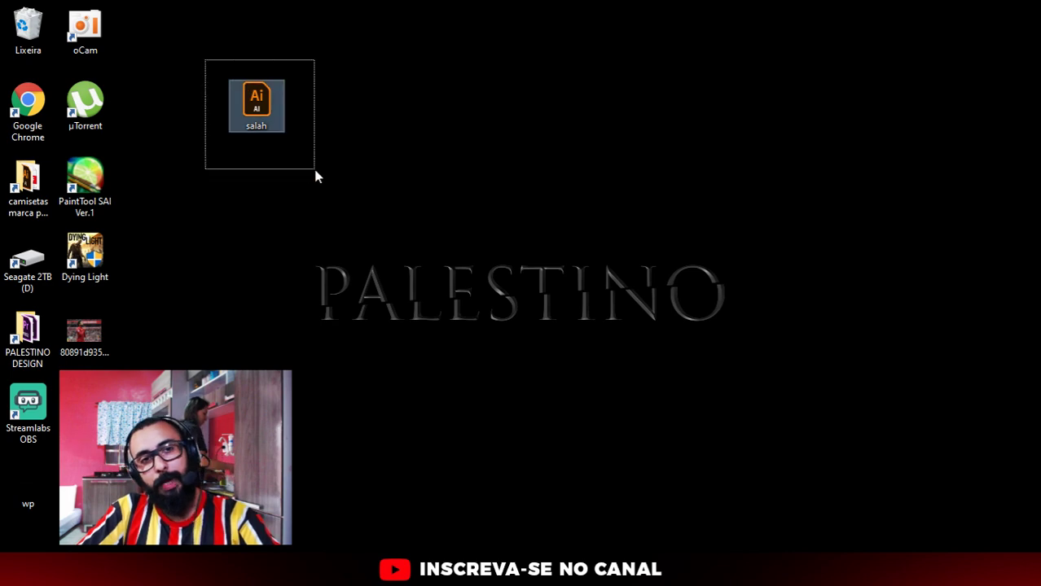
pyautogui.doubleClick(256, 108)
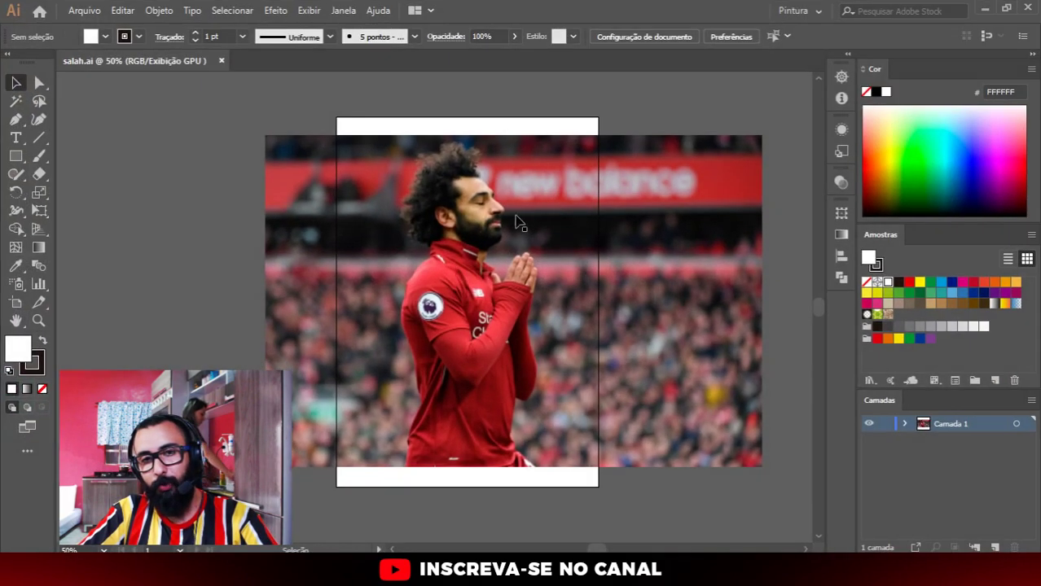
pyautogui.click(515, 220)
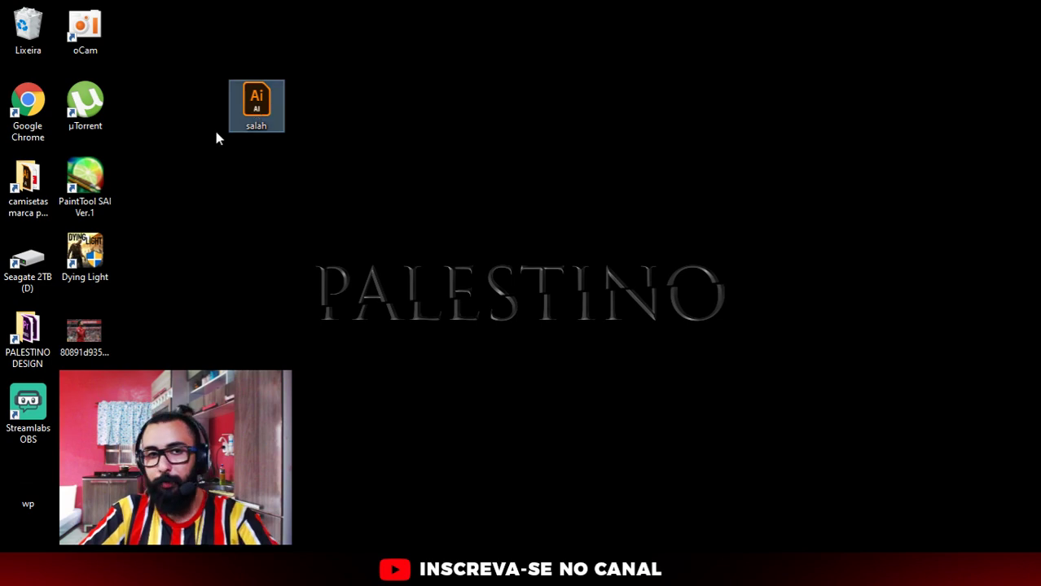
pyautogui.click(319, 301)
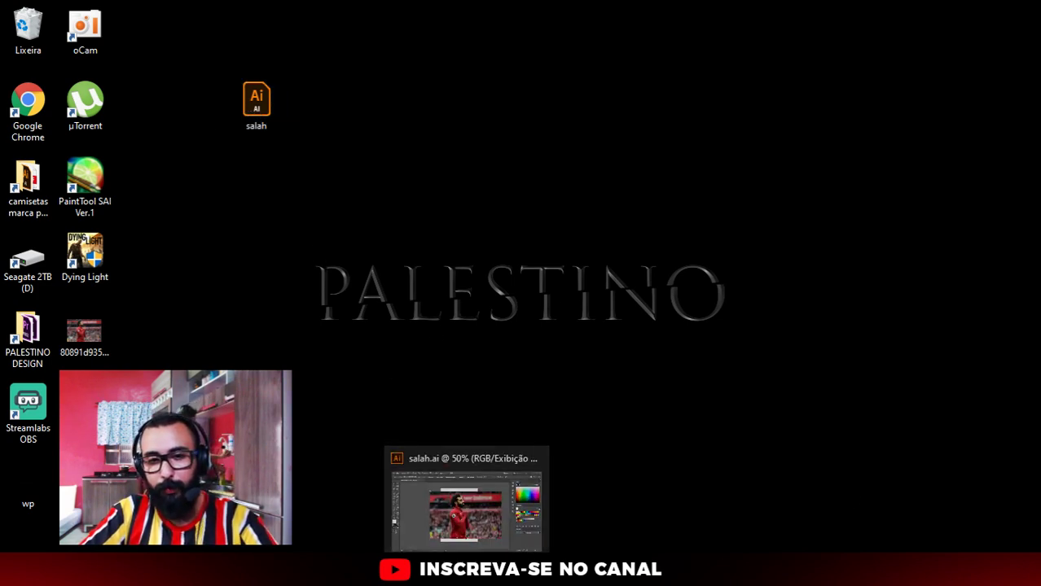
# Step: Check the placed photo's link, then delete the downloaded Salah photo file from the desktop
pyautogui.click(461, 551)
pyautogui.click(245, 212)
pyautogui.click(368, 205)
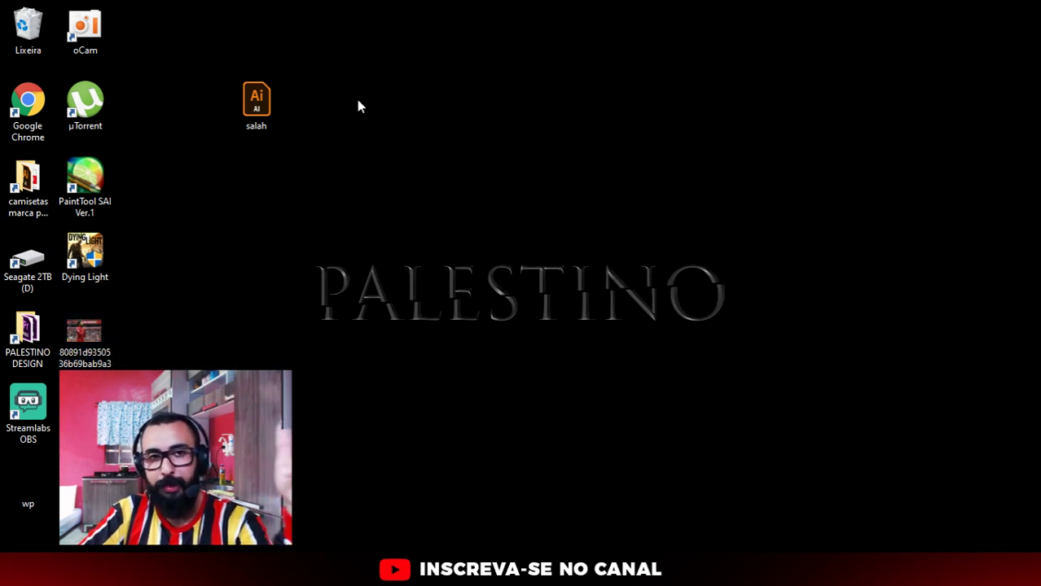
pyautogui.click(92, 334)
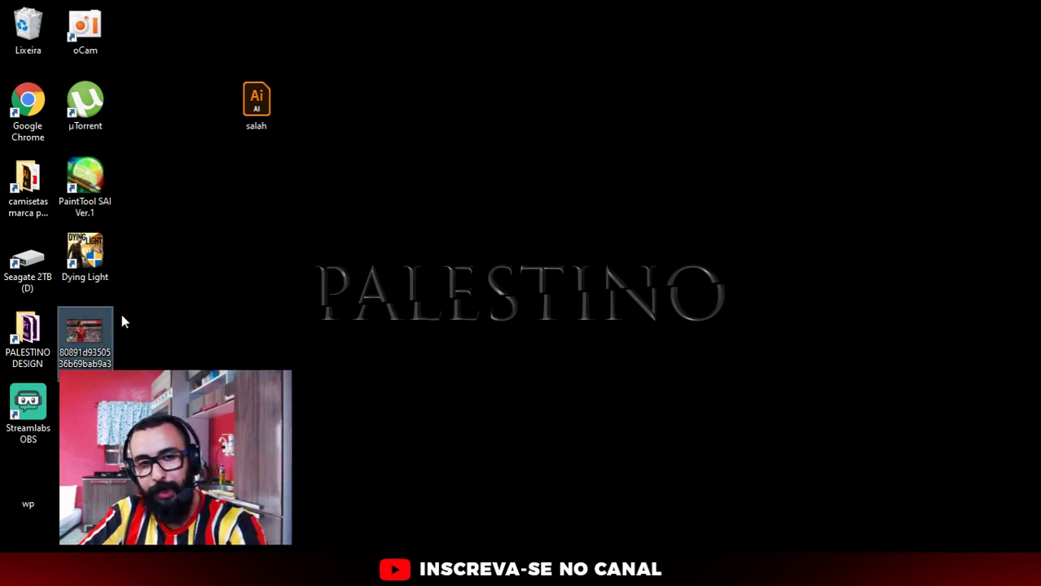
pyautogui.press('Delete')
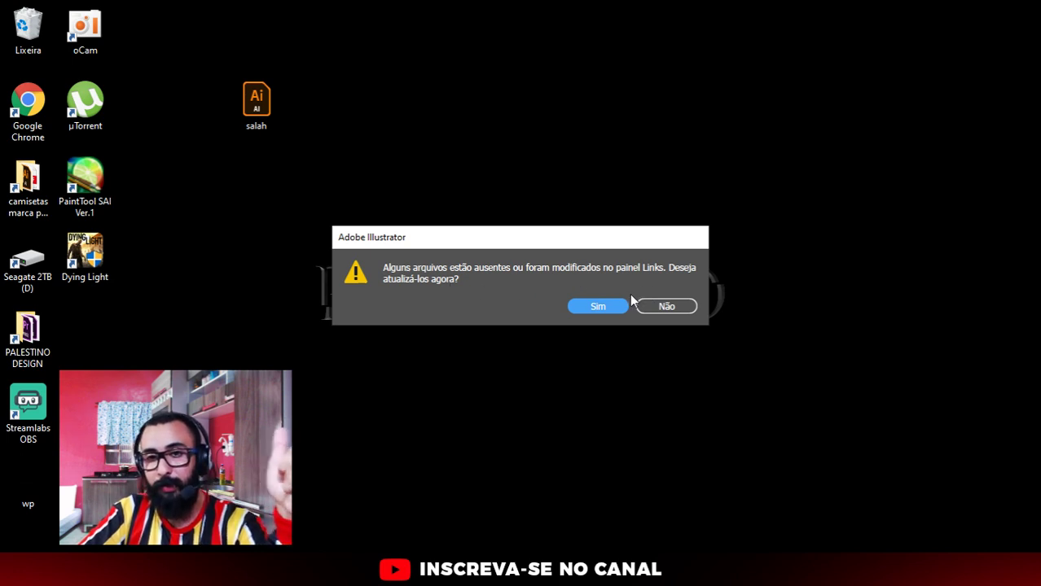
# Step: Answer Sim, then Ignorar in the missing-file dialog, leaving the photo link unchanged
pyautogui.click(606, 306)
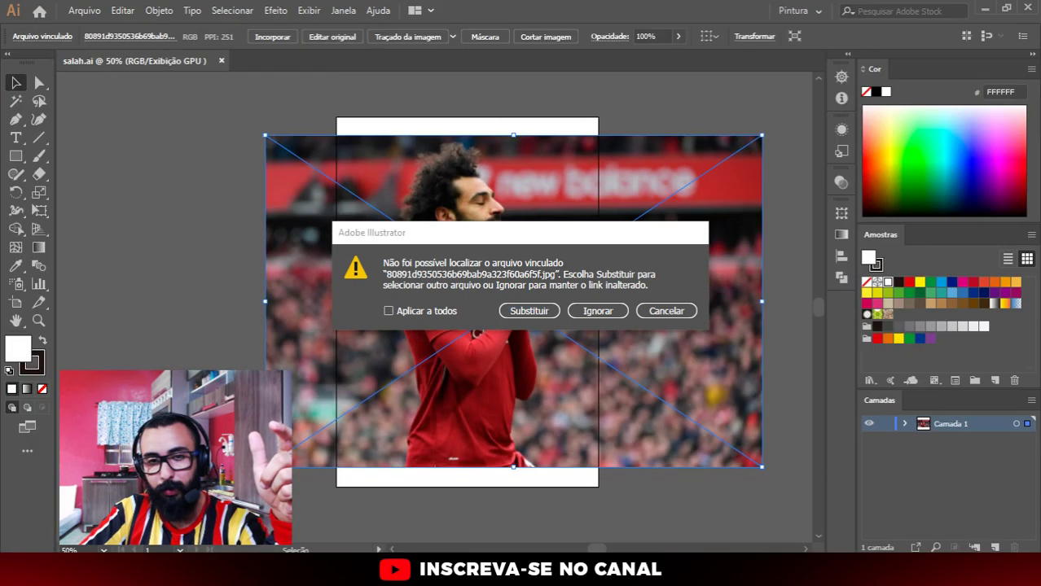
pyautogui.click(597, 310)
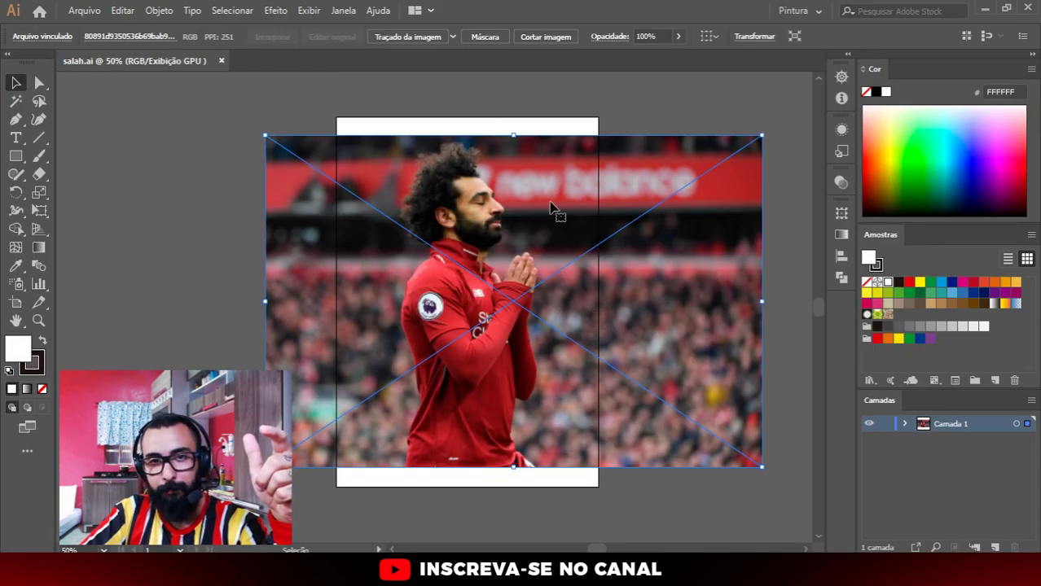
pyautogui.scroll(-1, 230, 170)
pyautogui.scroll(-2, 251, 190)
pyautogui.scroll(2, 250, 190)
pyautogui.click(251, 191)
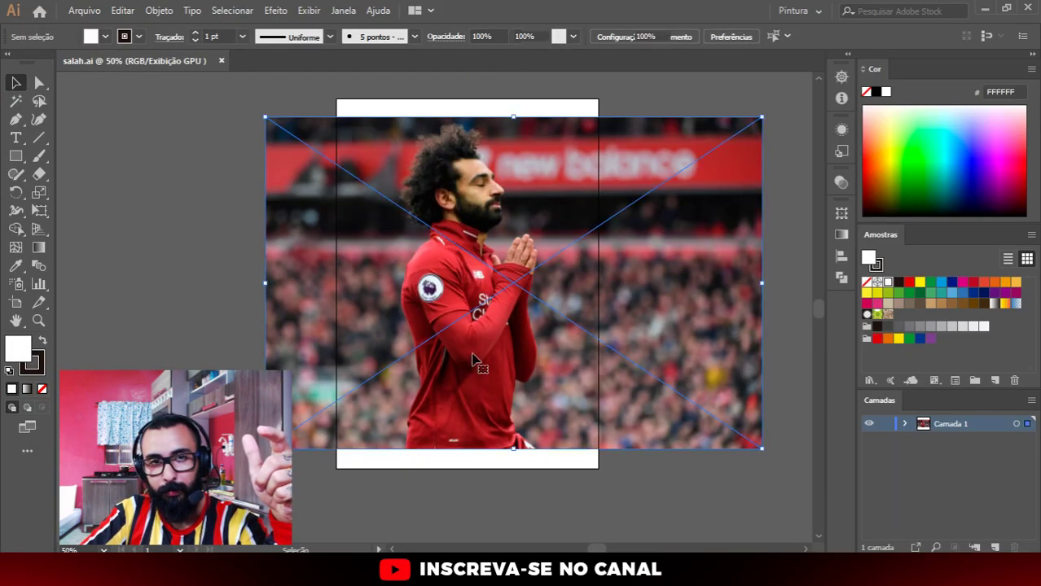
pyautogui.scroll(-3, 475, 361)
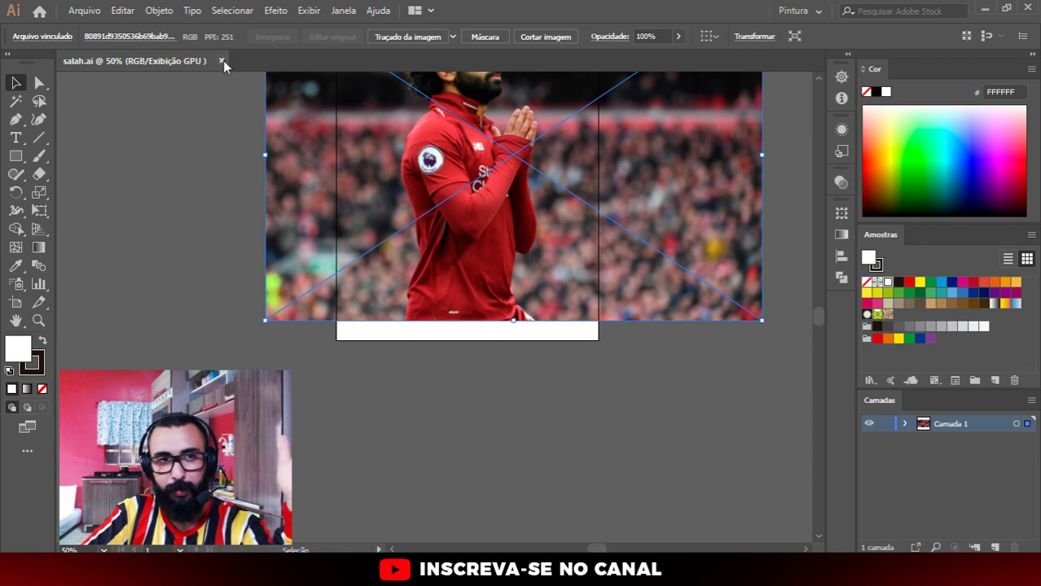
pyautogui.scroll(3, 271, 118)
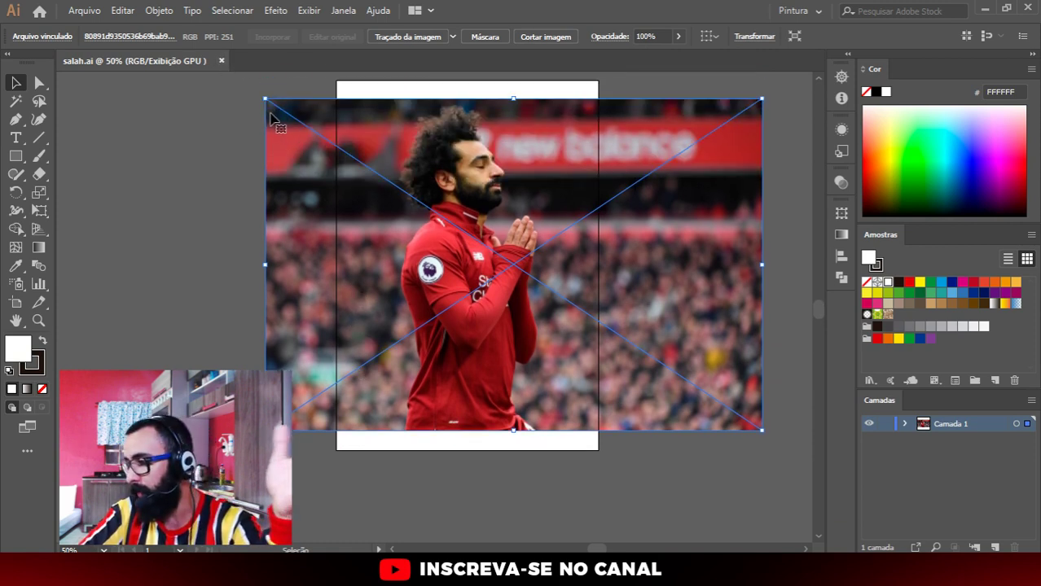
# Step: Close and reopen salah.ai, choosing Ignorar for the missing photo link
pyautogui.click(223, 62)
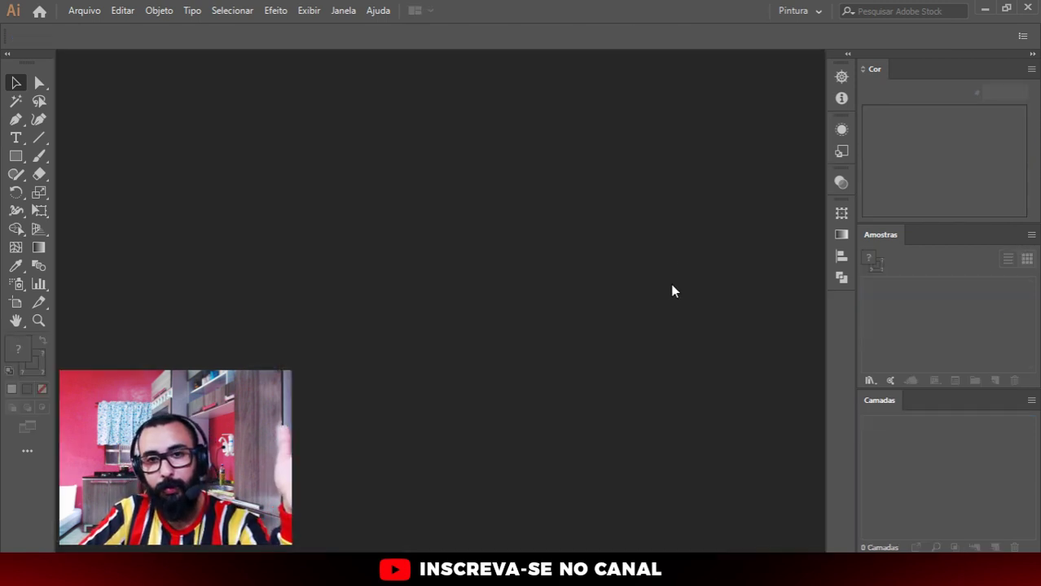
pyautogui.hotkey('ctrl', 'q')
pyautogui.doubleClick(236, 95)
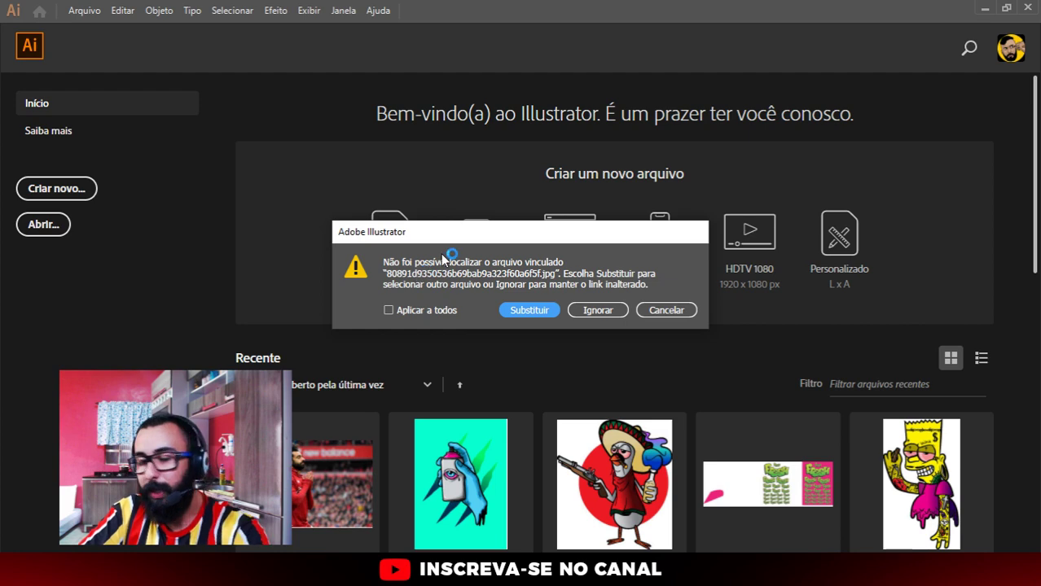
pyautogui.click(589, 312)
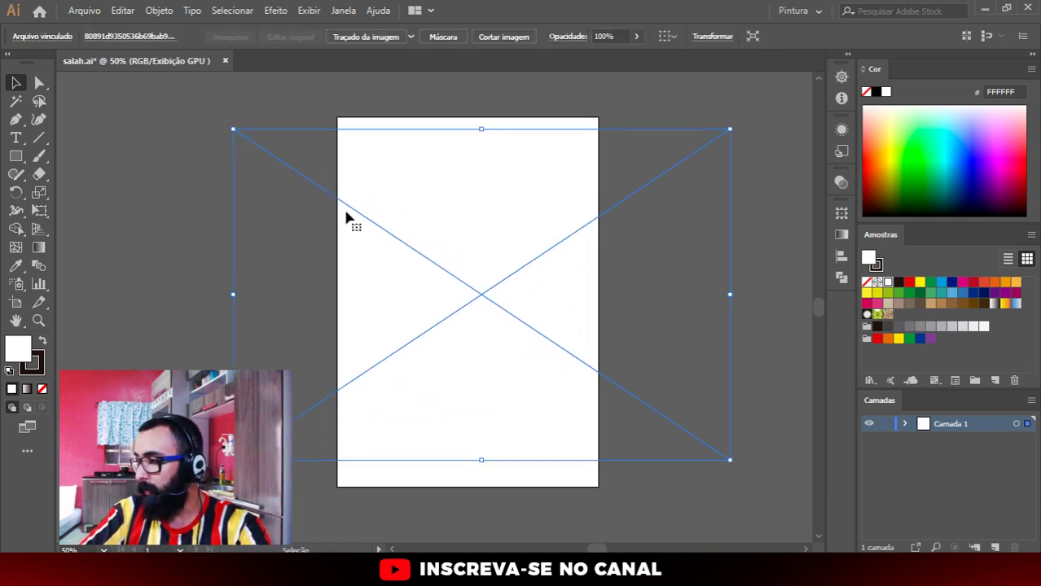
# Step: Inspect the empty image placeholder, then close salah.ai and quit Illustrator
pyautogui.click(326, 99)
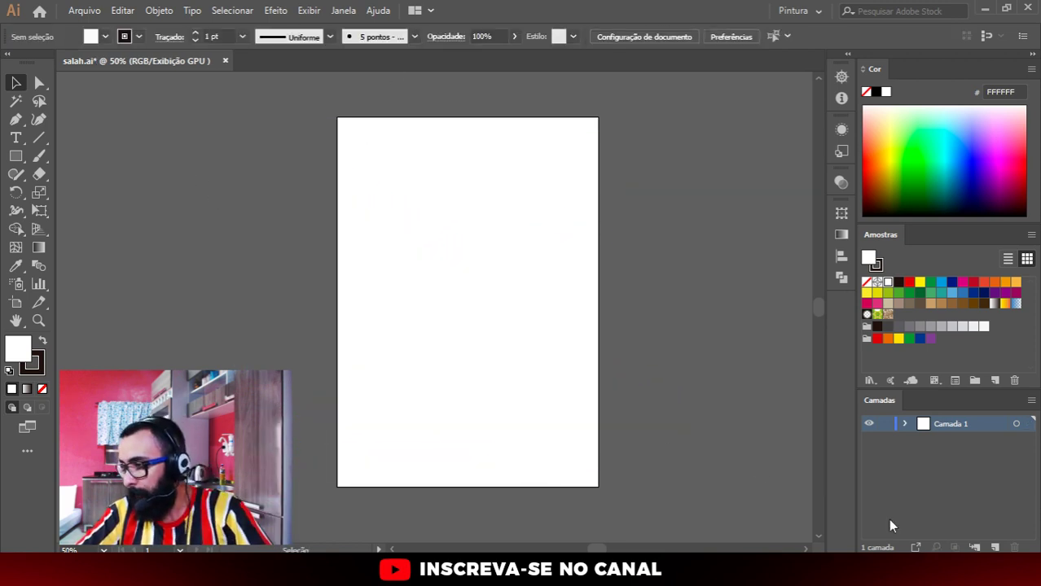
pyautogui.click(617, 388)
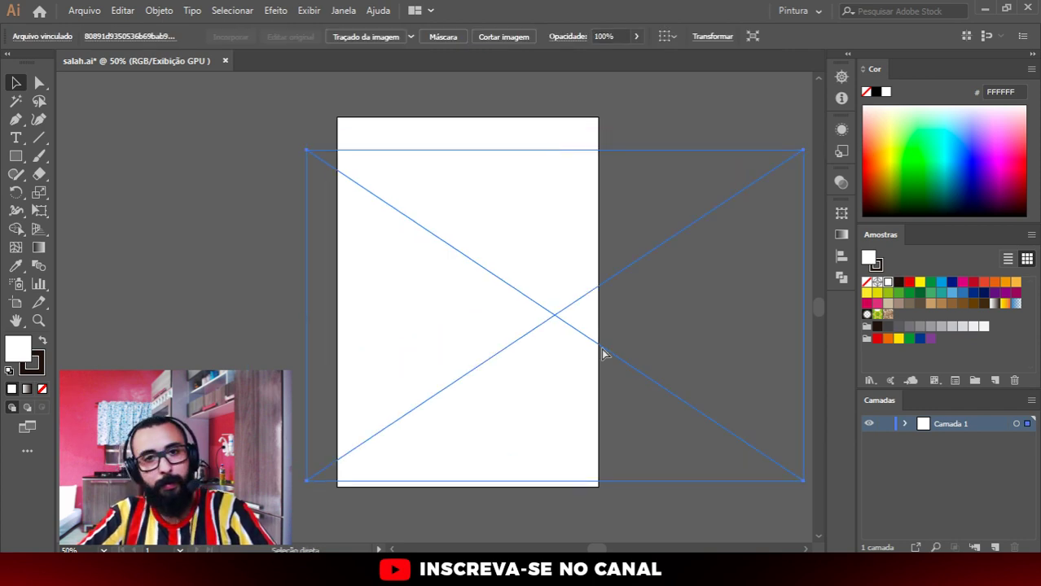
pyautogui.click(803, 442)
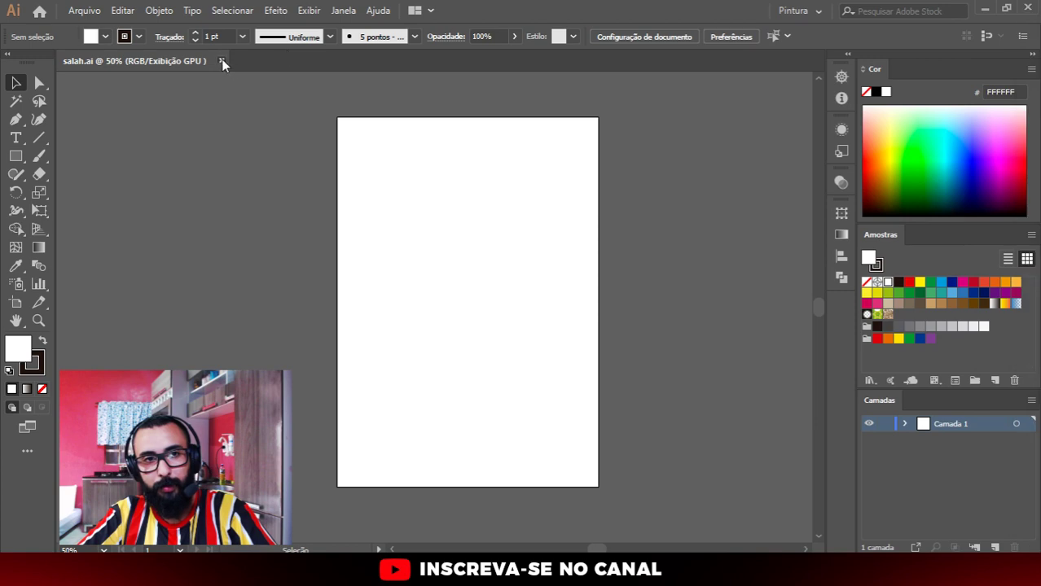
pyautogui.click(221, 60)
pyautogui.click(1028, 8)
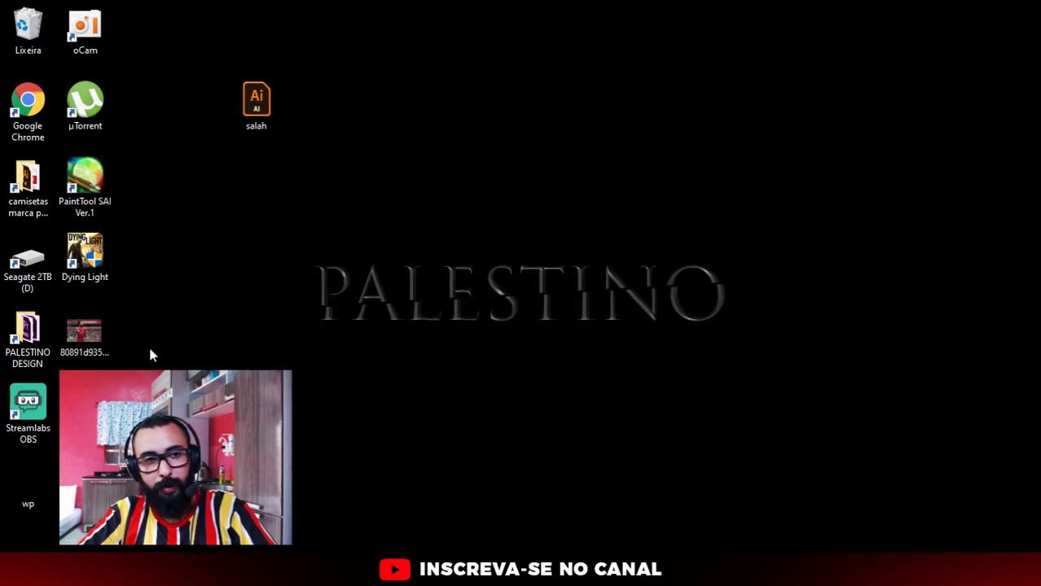
# Step: Reopen salah.ai from its desktop icon so the Salah photo shows on the artboard
pyautogui.doubleClick(256, 104)
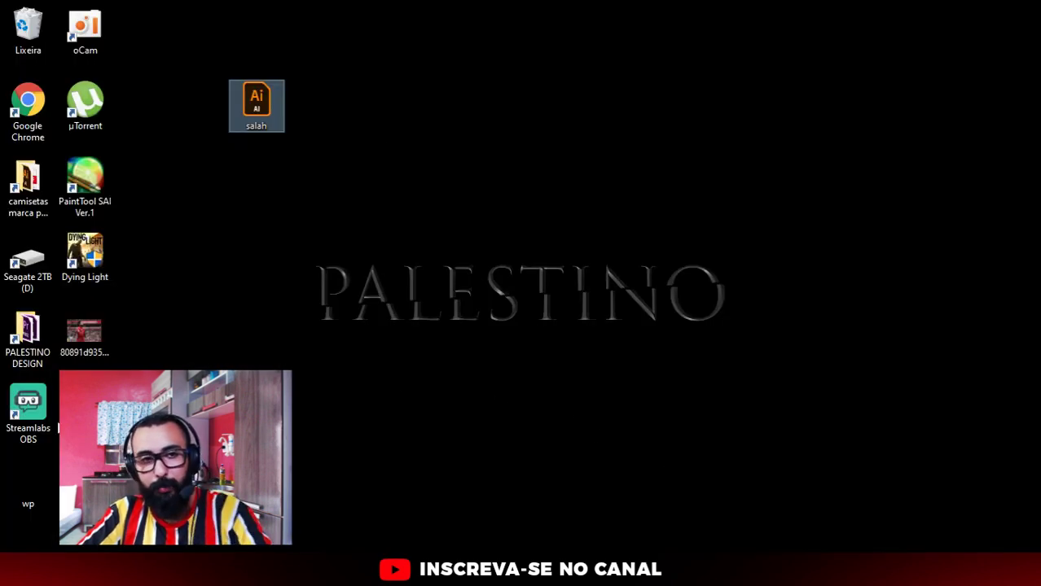
pyautogui.doubleClick(235, 98)
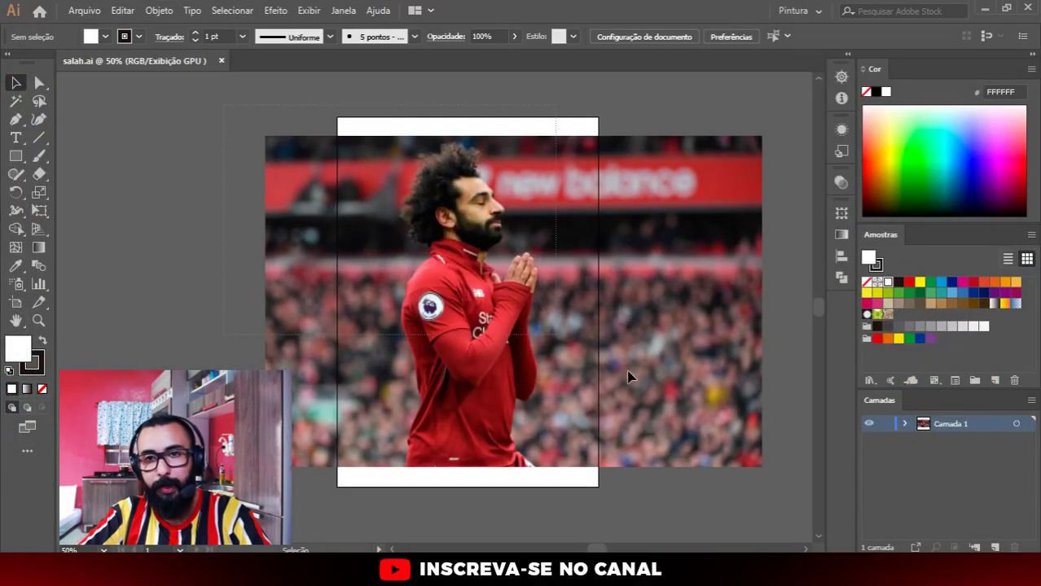
# Step: Select the placed Salah photo and embed it into the document with Incorporar
pyautogui.click(516, 243)
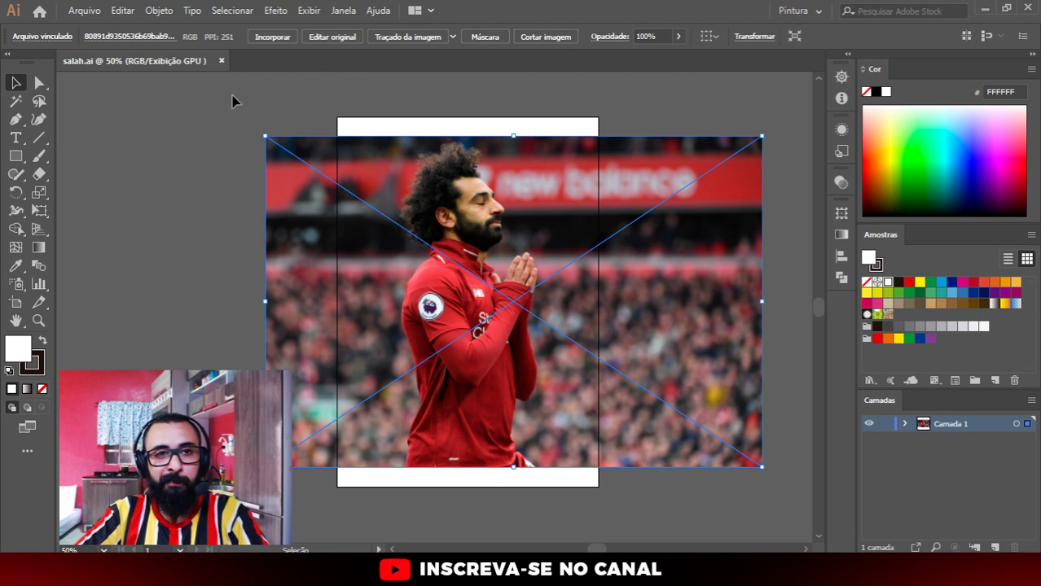
pyautogui.click(274, 43)
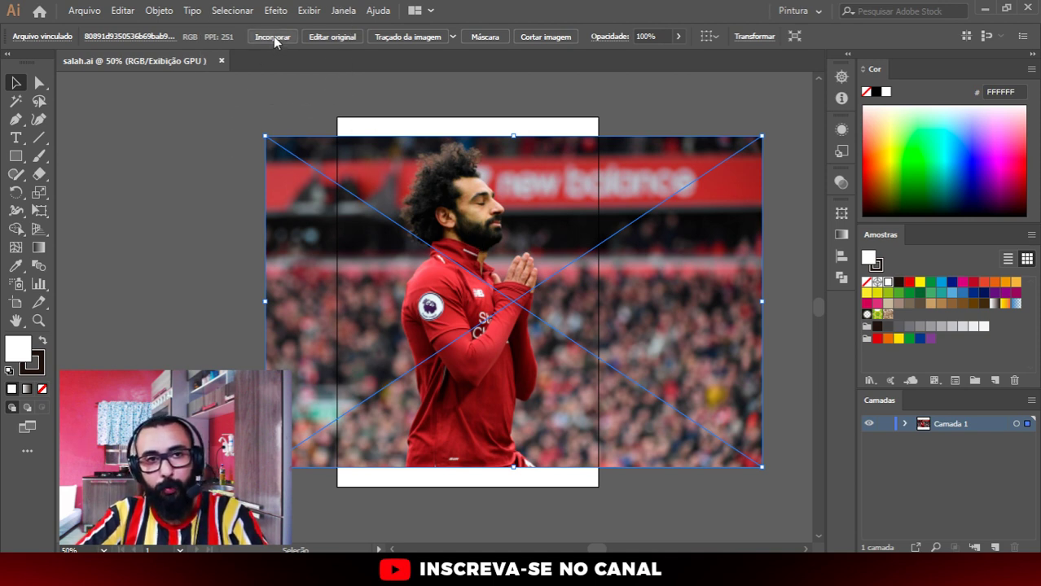
pyautogui.click(256, 130)
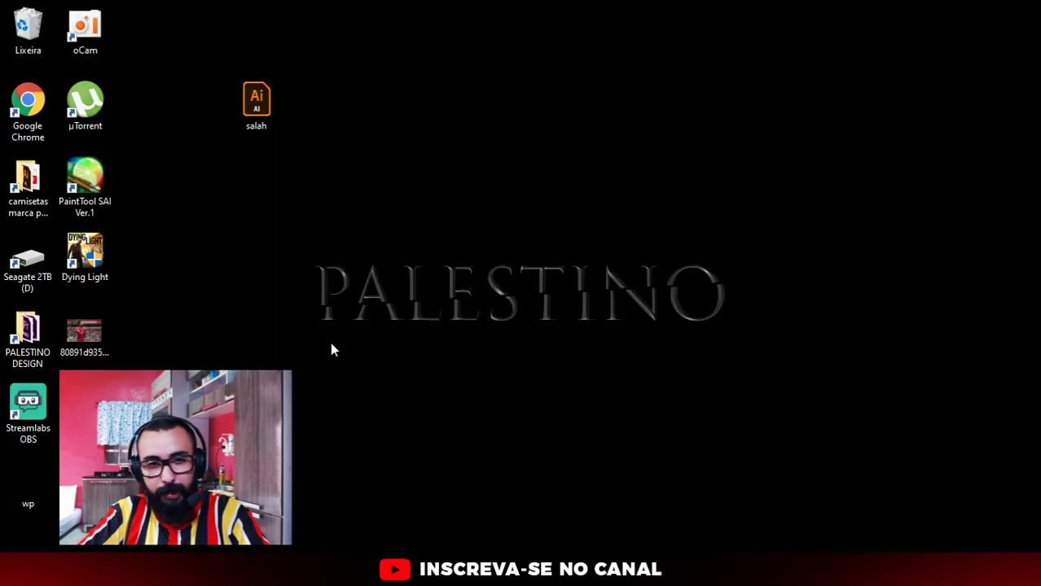
# Step: Delete the downloaded 80891d935… Salah photo file from the Windows desktop
pyautogui.click(100, 326)
pyautogui.press('Delete')
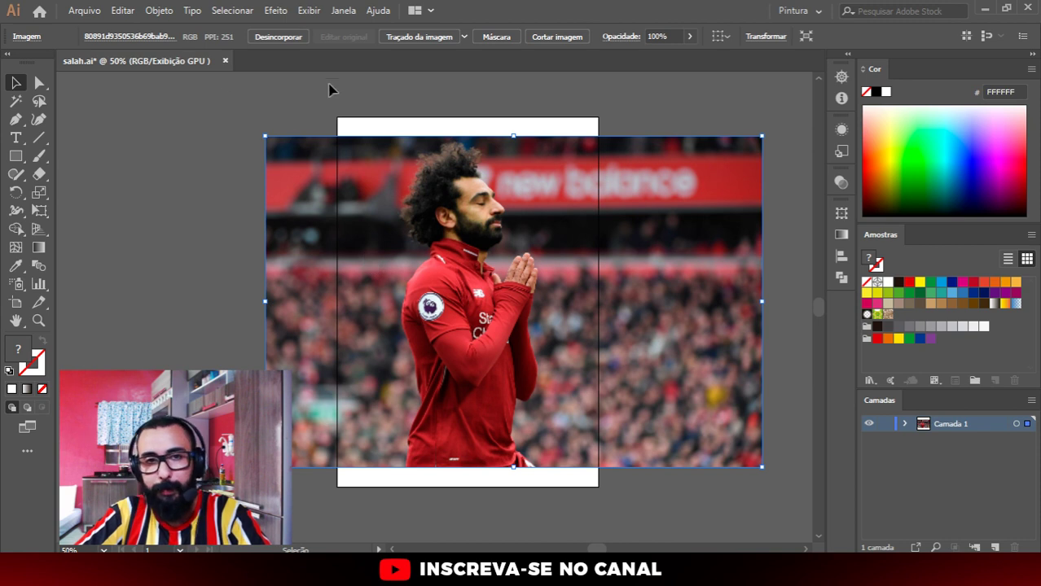
# Step: Draw a tall unfilled rectangle over the photo, trimming its left and top edges
pyautogui.click(181, 177)
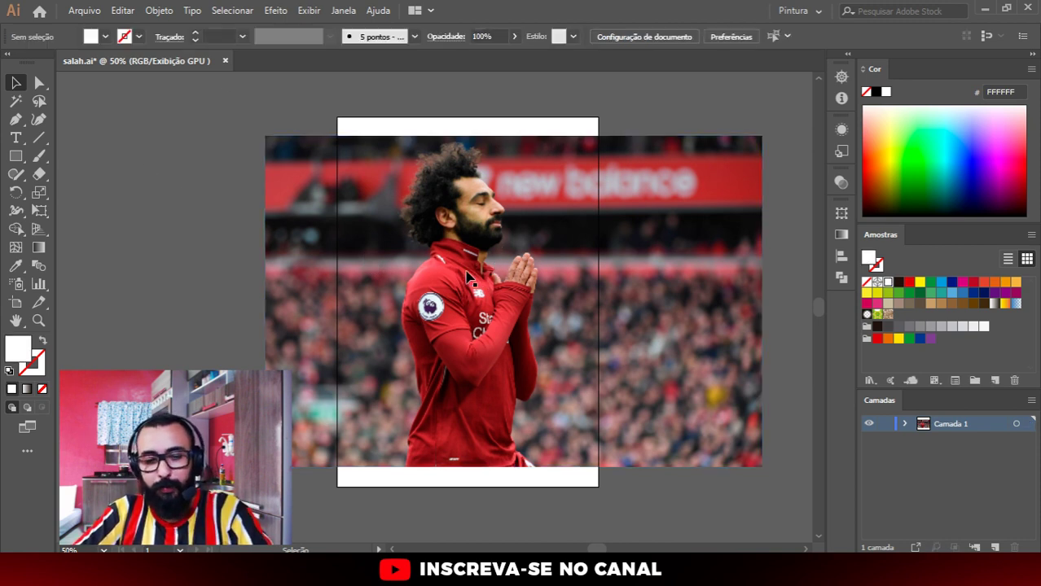
pyautogui.press('m')
pyautogui.moveTo(347, 122); pyautogui.dragTo(546, 471)
pyautogui.press('v')
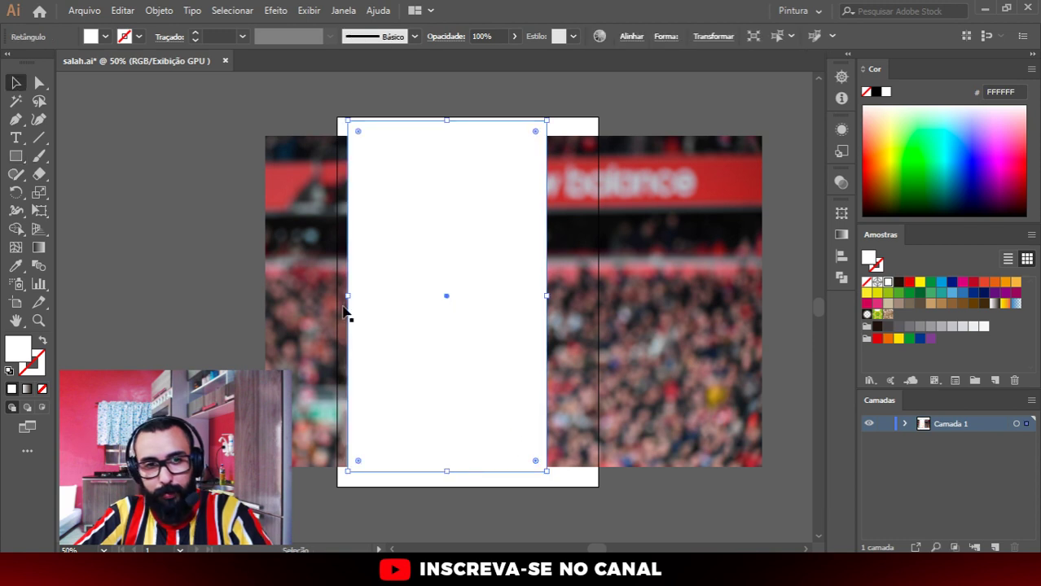
pyautogui.click(42, 340)
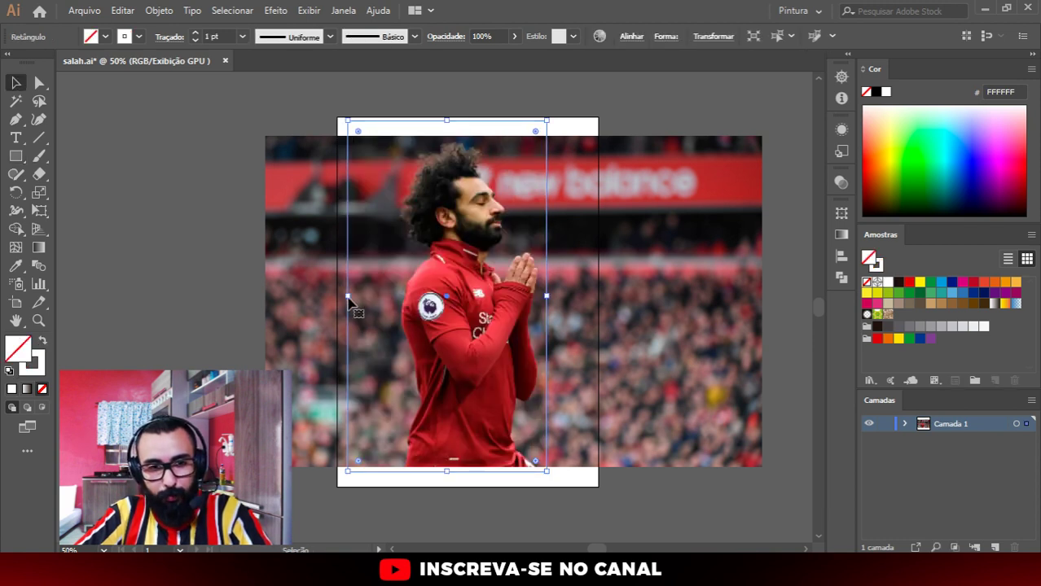
pyautogui.moveTo(347, 296); pyautogui.dragTo(388, 297)
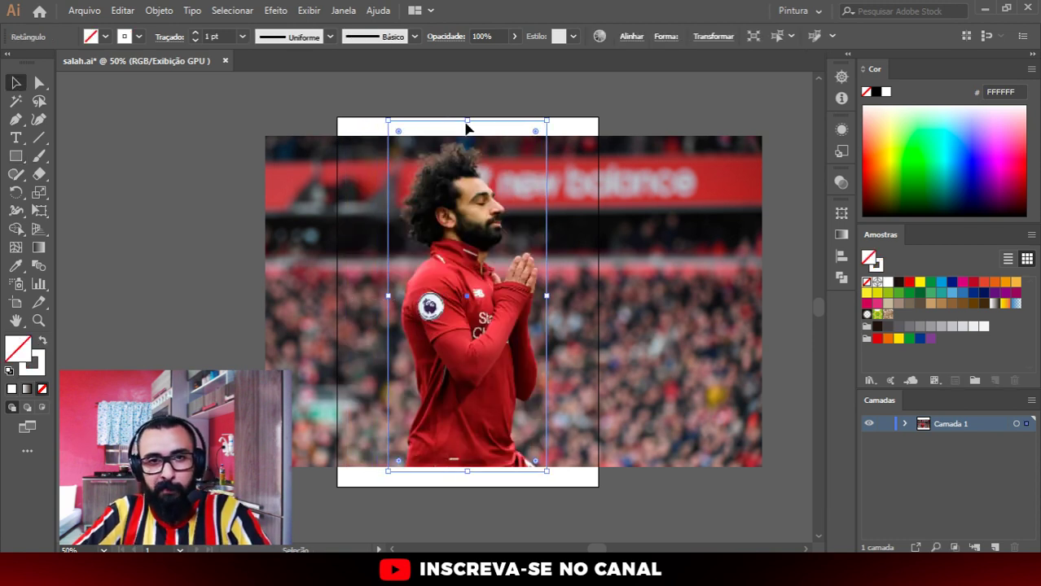
pyautogui.moveTo(467, 120); pyautogui.dragTo(468, 136)
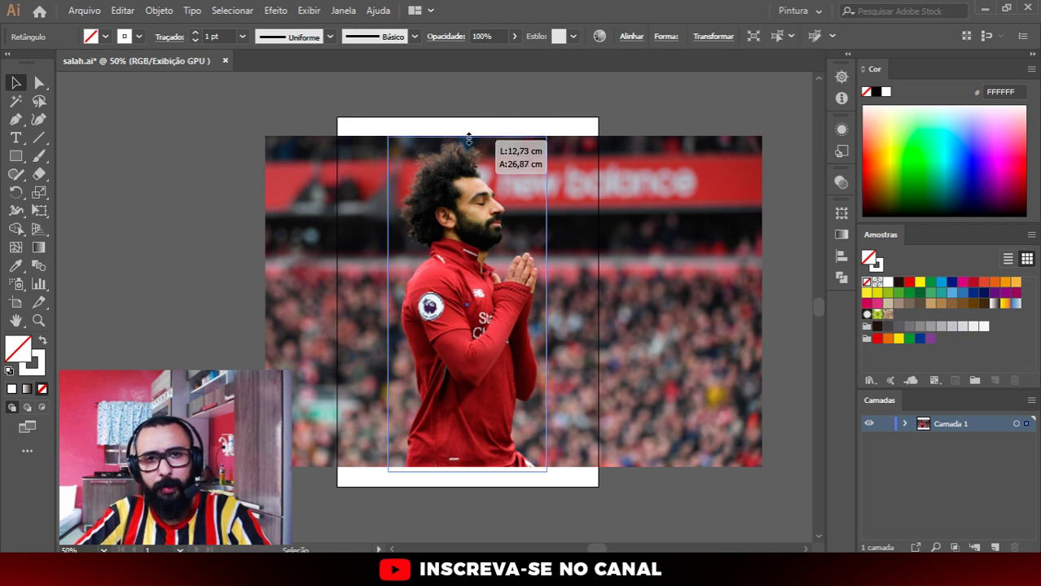
# Step: Apply Criar máscara de recorte (Make Clipping Mask) to the photo and rectangle together
pyautogui.keyDown('shift'); pyautogui.click(583, 330); pyautogui.keyUp('shift')
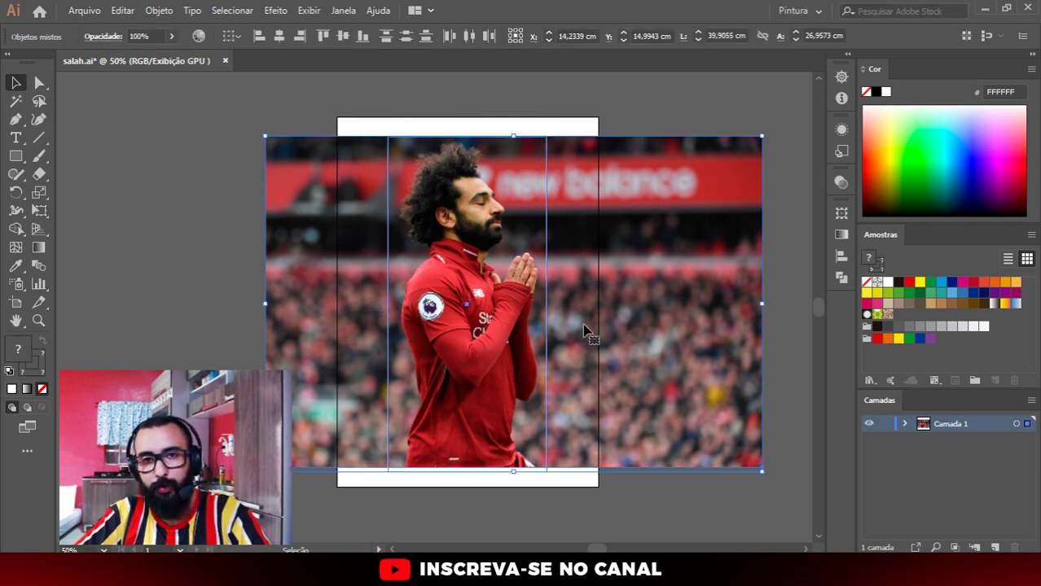
pyautogui.click(499, 101)
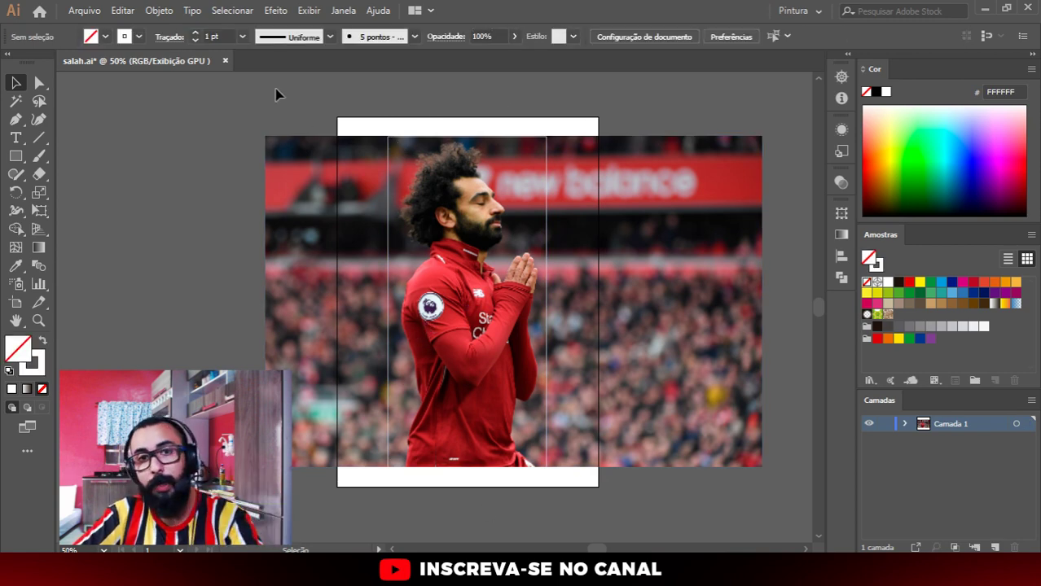
pyautogui.hotkey('ctrl', 'a')
pyautogui.rightClick(513, 260)
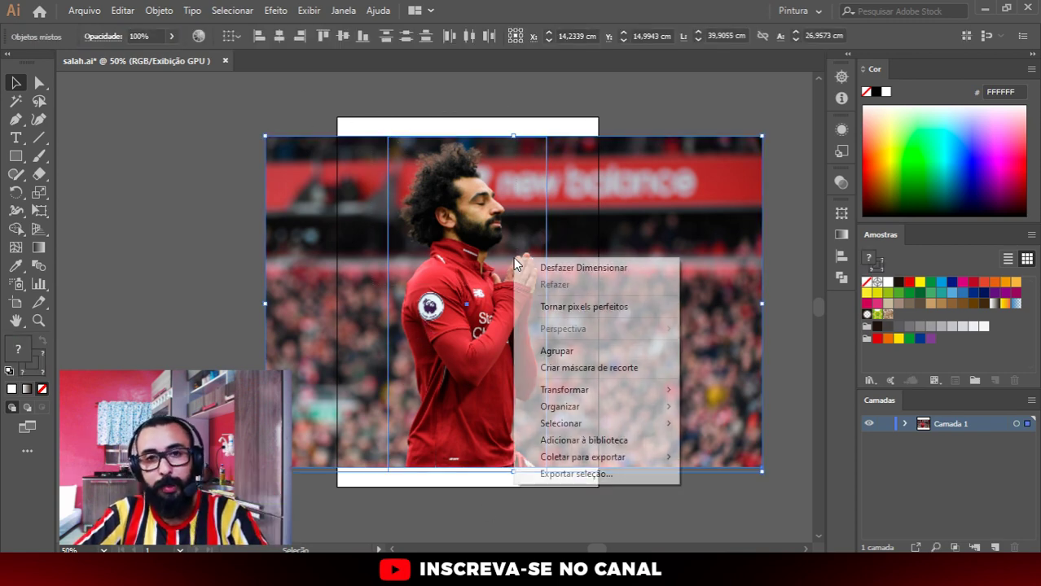
pyautogui.click(612, 370)
pyautogui.click(673, 234)
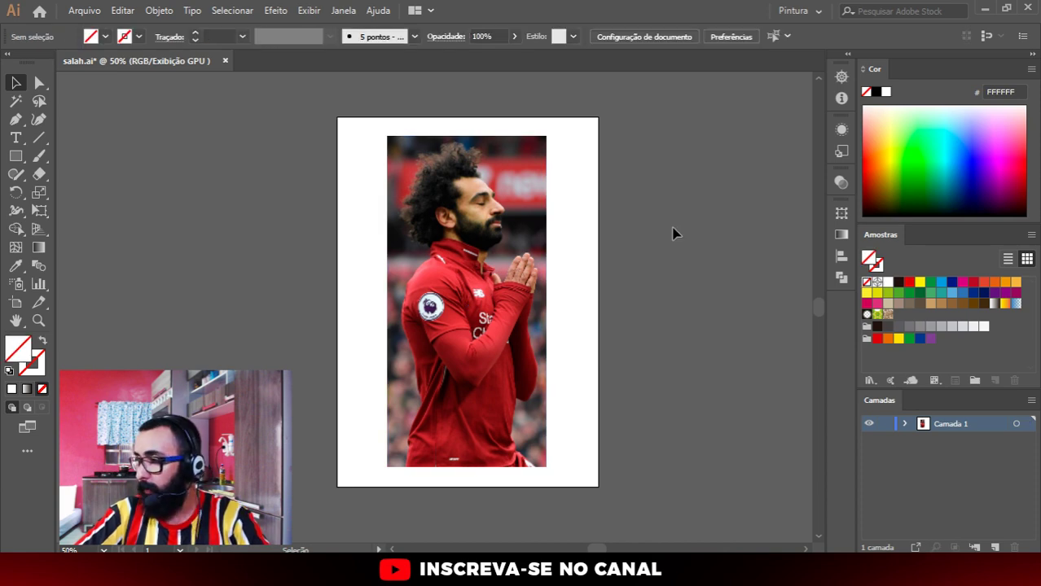
pyautogui.click(478, 219)
pyautogui.scroll(2, 489, 220)
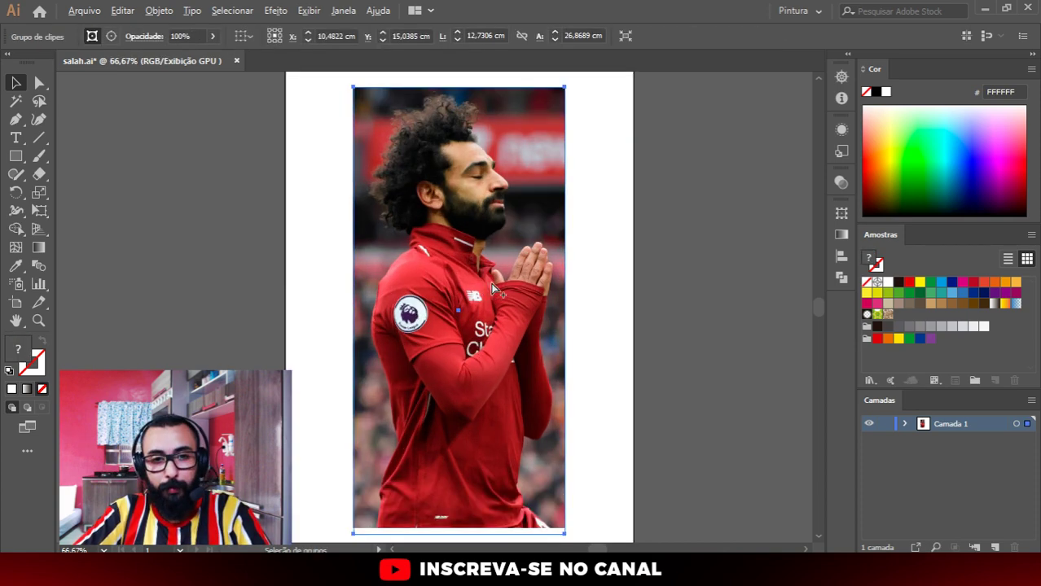
pyautogui.scroll(2, 488, 212)
pyautogui.scroll(2, 488, 163)
pyautogui.scroll(-3, 489, 138)
pyautogui.scroll(3, 499, 153)
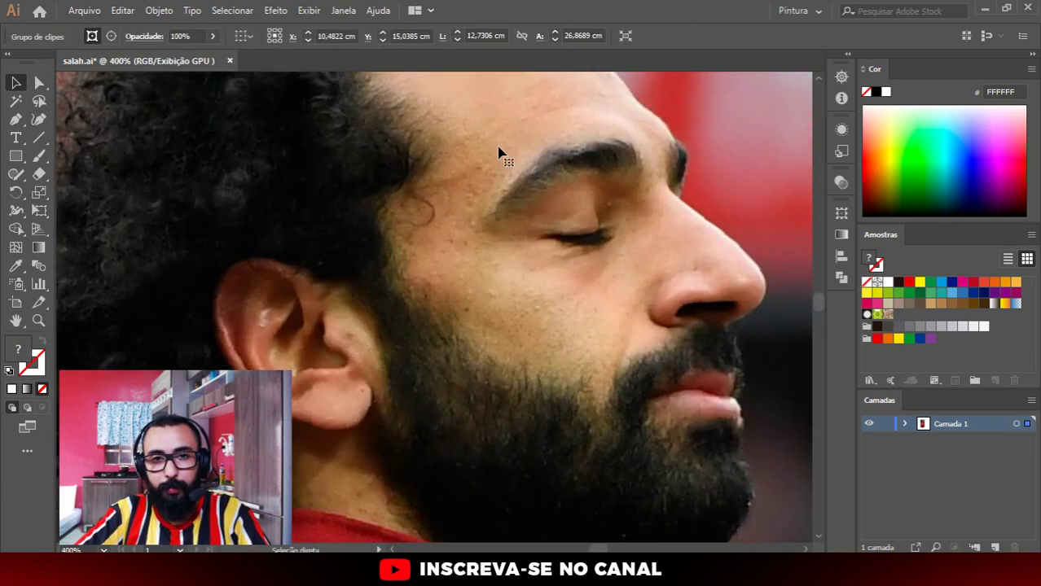
pyautogui.scroll(-3, 499, 153)
pyautogui.scroll(2, 429, 174)
pyautogui.scroll(-3, 608, 300)
pyautogui.scroll(1, 564, 159)
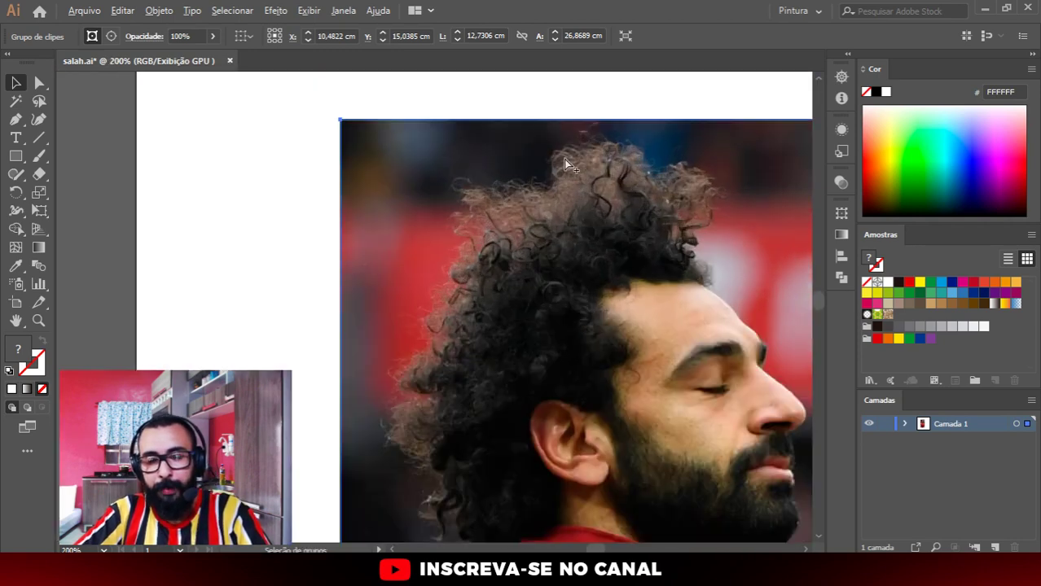
pyautogui.scroll(2, 504, 209)
pyautogui.scroll(-2, 566, 201)
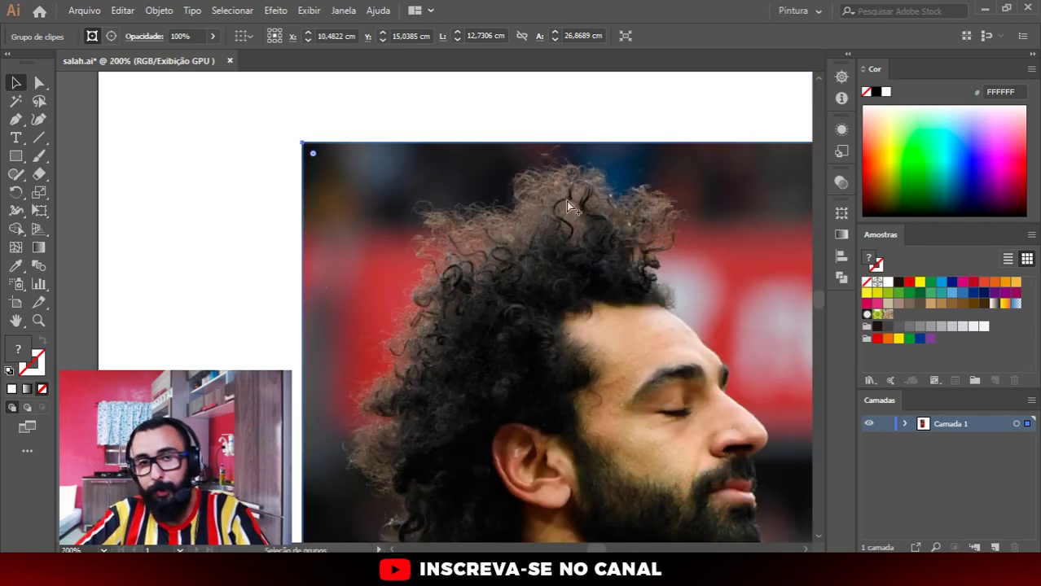
pyautogui.scroll(-1, 546, 198)
pyautogui.scroll(-2, 488, 269)
pyautogui.scroll(1, 521, 285)
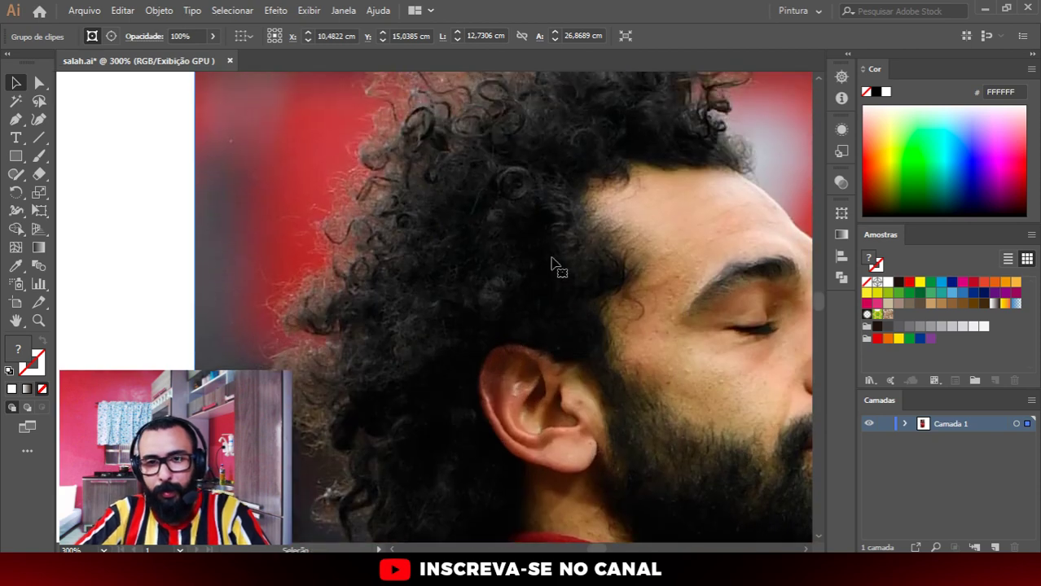
pyautogui.scroll(1, 559, 252)
pyautogui.scroll(-3, 686, 199)
pyautogui.scroll(3, 651, 114)
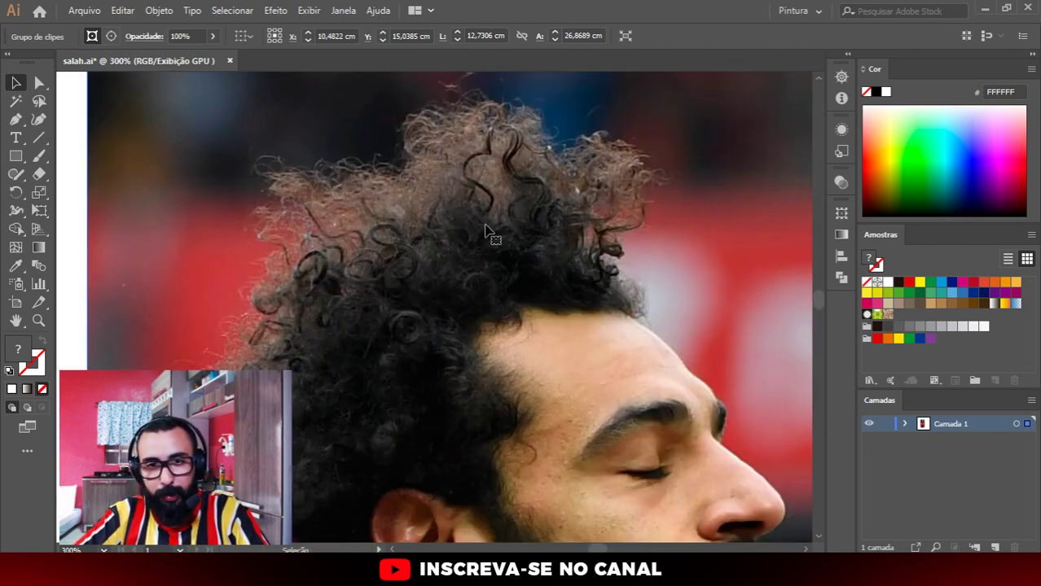
pyautogui.scroll(-3, 299, 368)
pyautogui.scroll(-1, 296, 367)
pyautogui.scroll(-1, 297, 366)
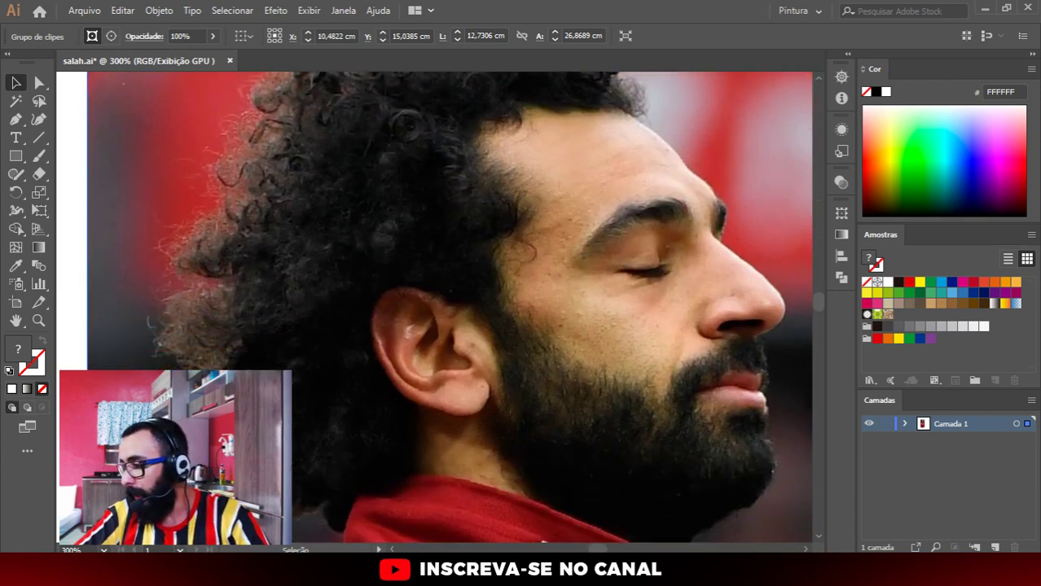
pyautogui.scroll(-1, 297, 366)
pyautogui.scroll(-3, 322, 322)
pyautogui.scroll(4, 319, 195)
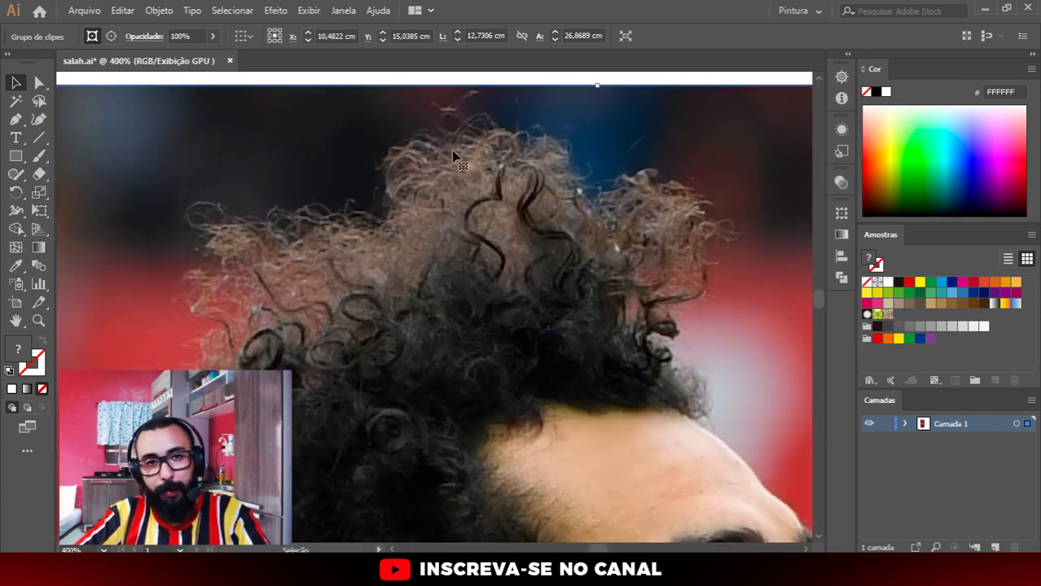
pyautogui.scroll(-1, 325, 253)
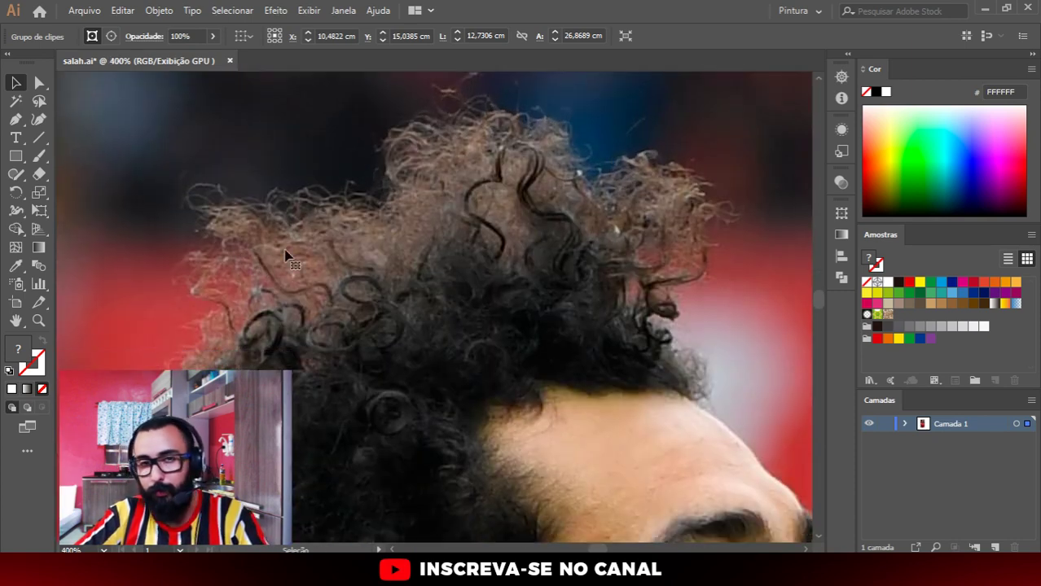
pyautogui.scroll(-2, 379, 237)
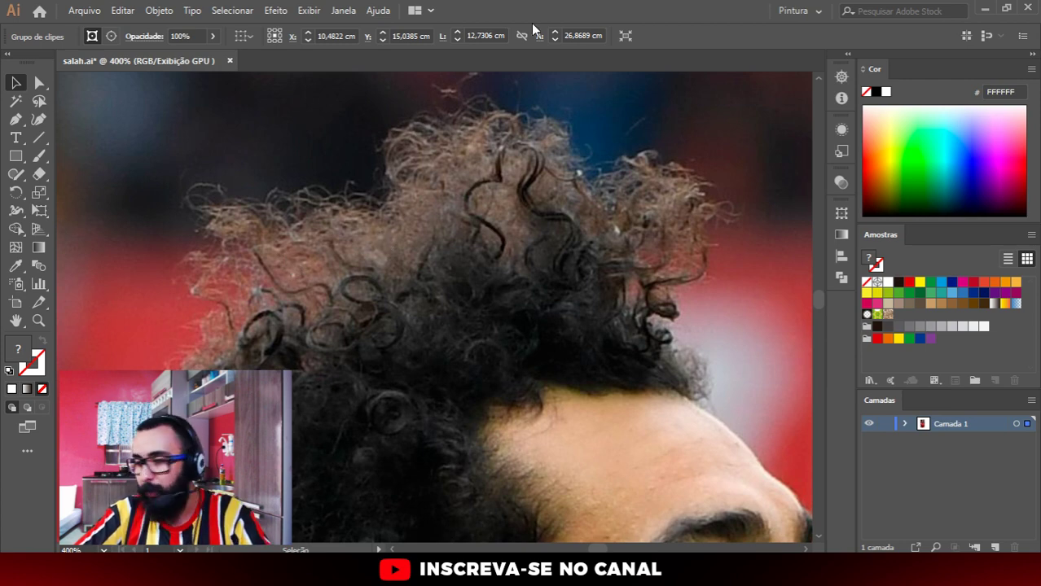
pyautogui.scroll(-2, 484, 156)
pyautogui.scroll(-2, 459, 208)
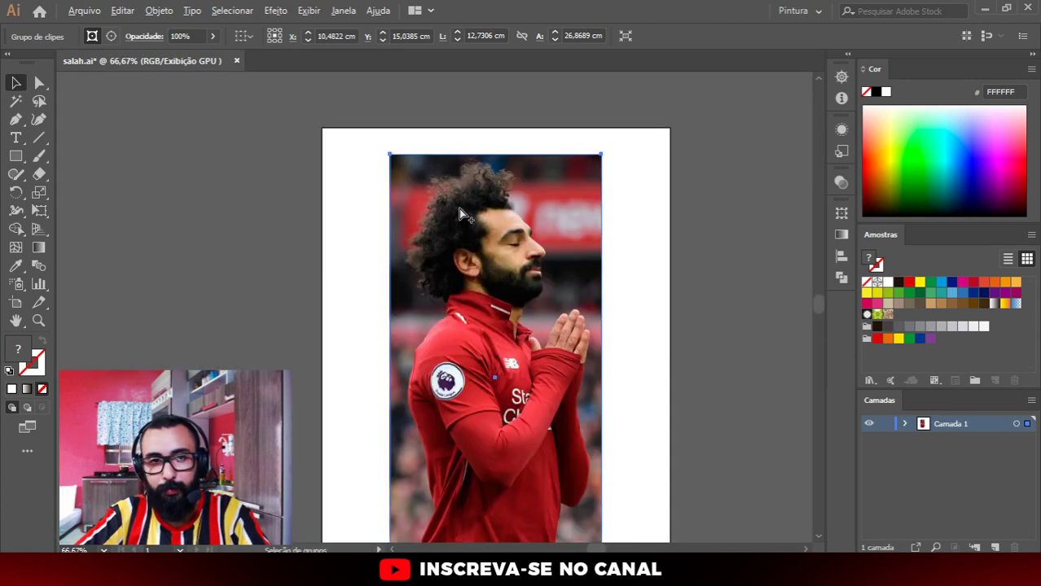
pyautogui.scroll(2, 446, 286)
pyautogui.scroll(2, 437, 256)
pyautogui.scroll(-2, 426, 268)
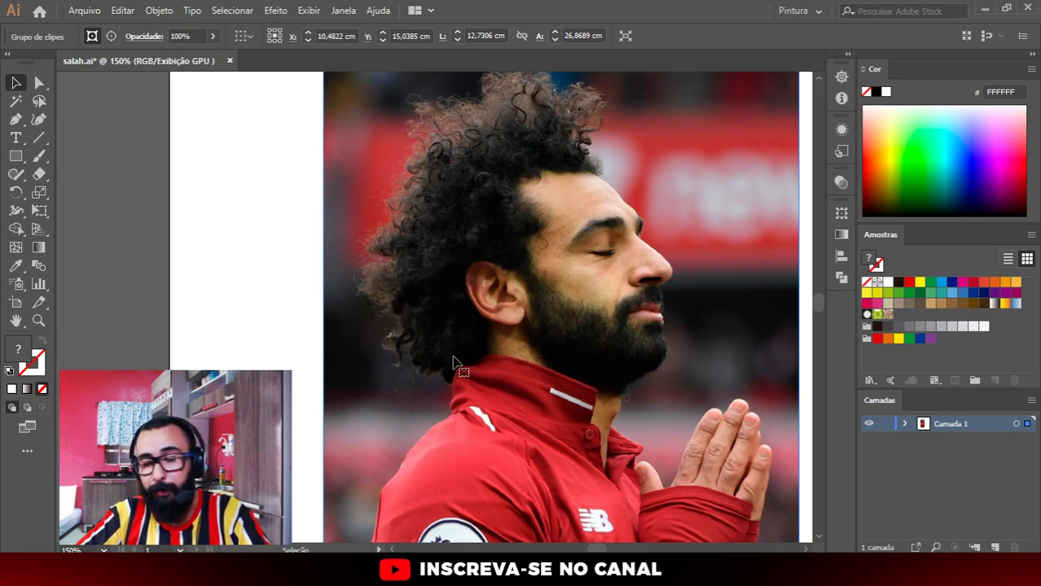
pyautogui.scroll(-2, 457, 337)
pyautogui.scroll(3, 511, 253)
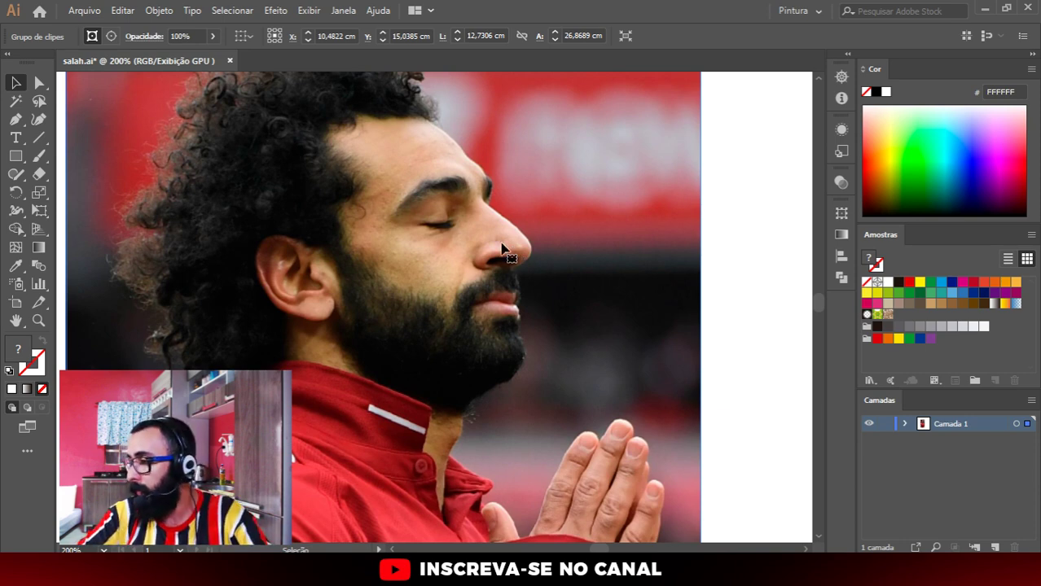
pyautogui.scroll(2, 431, 228)
pyautogui.scroll(1, 363, 205)
pyautogui.scroll(-2, 362, 204)
pyautogui.scroll(-1, 364, 155)
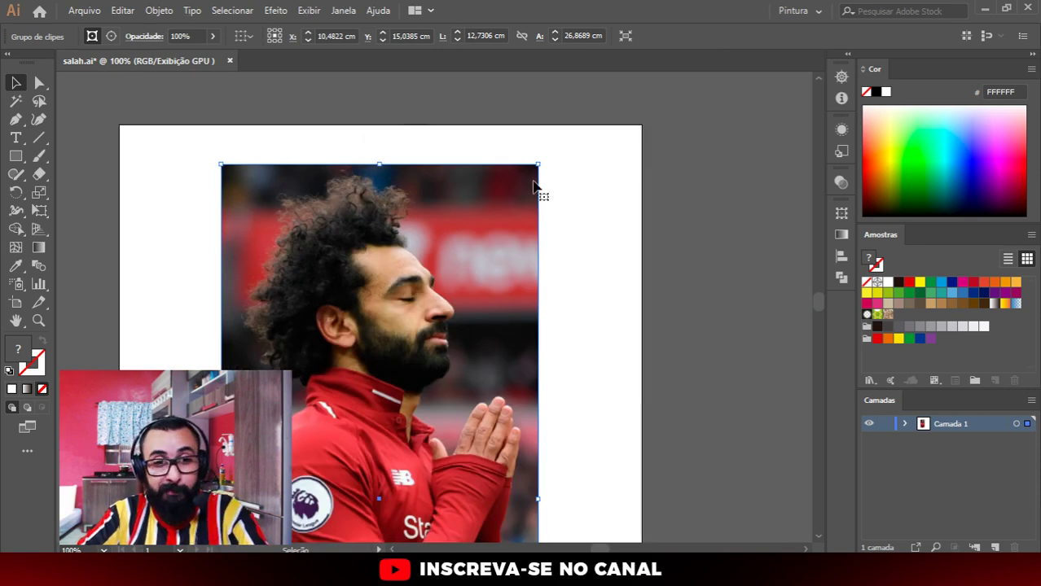
pyautogui.scroll(3, 322, 291)
pyautogui.scroll(-1, 466, 382)
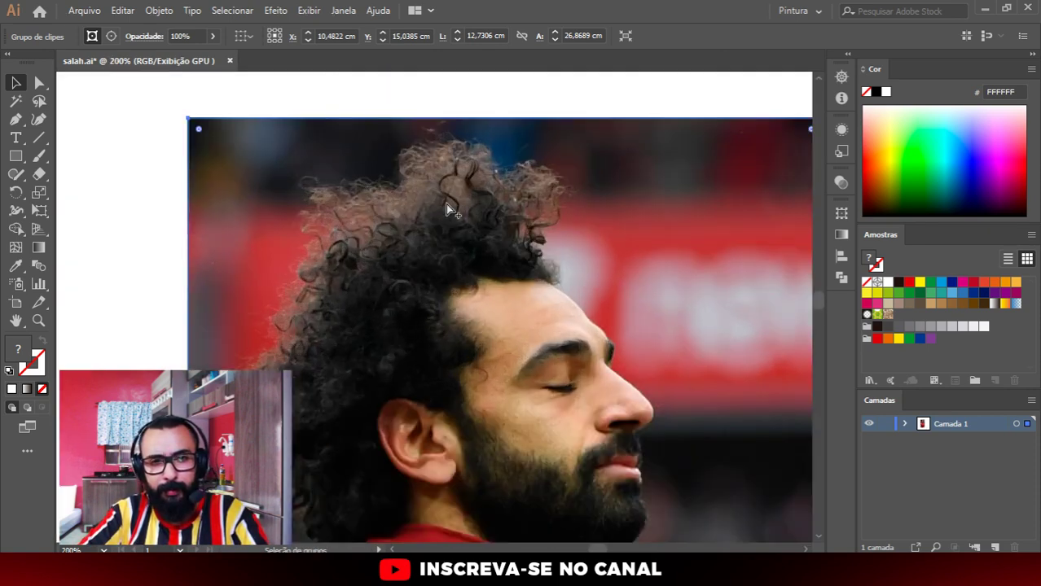
pyautogui.scroll(1, 445, 204)
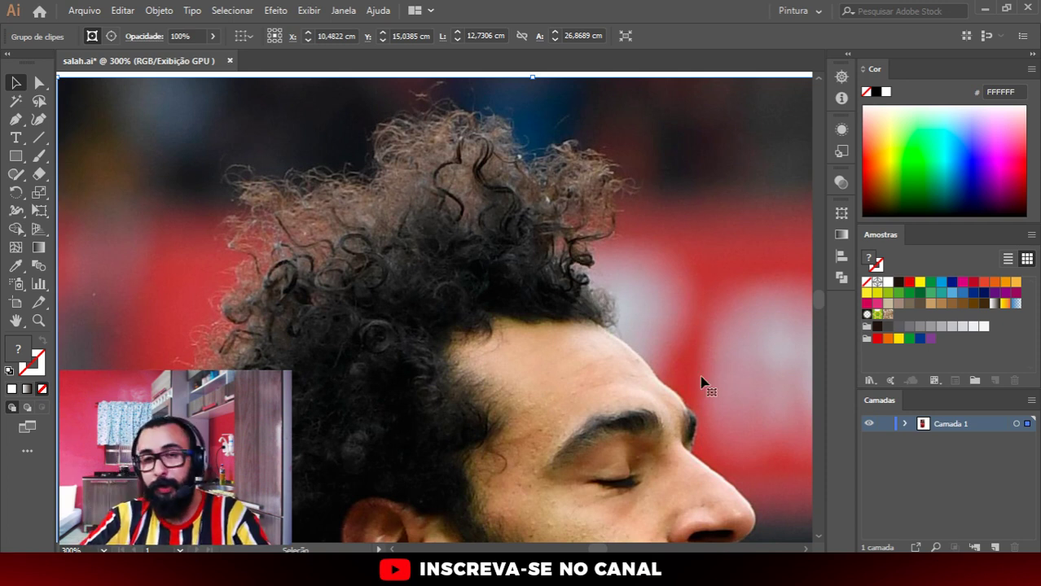
pyautogui.scroll(-2, 550, 202)
pyautogui.scroll(1, 550, 202)
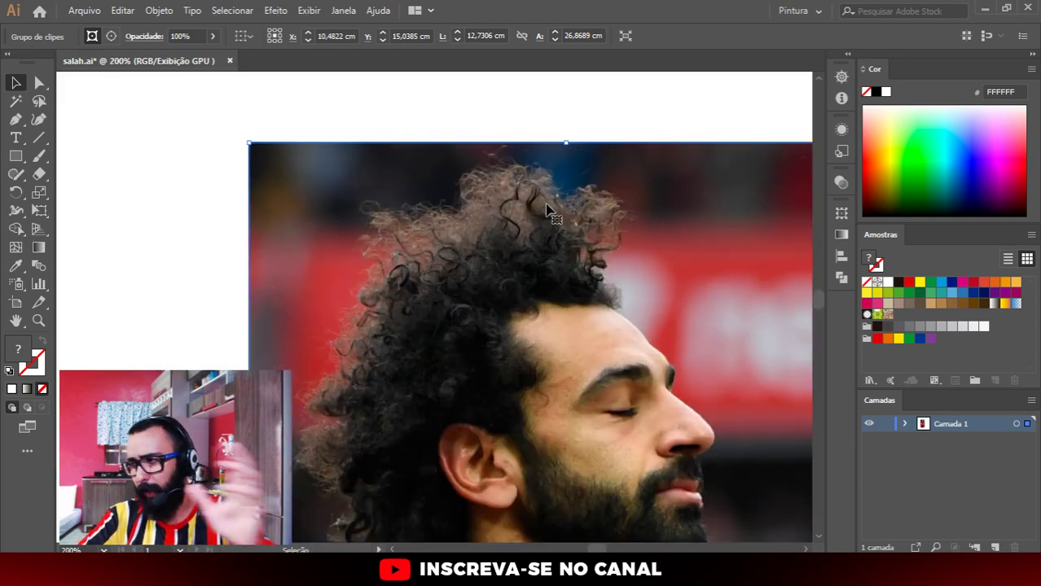
pyautogui.scroll(-4, 530, 192)
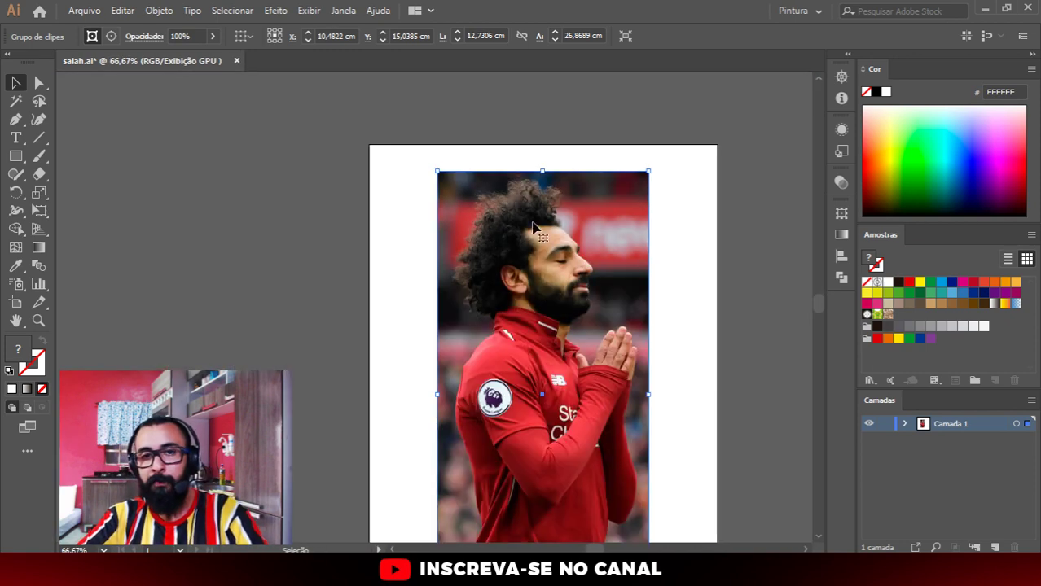
pyautogui.scroll(4, 541, 271)
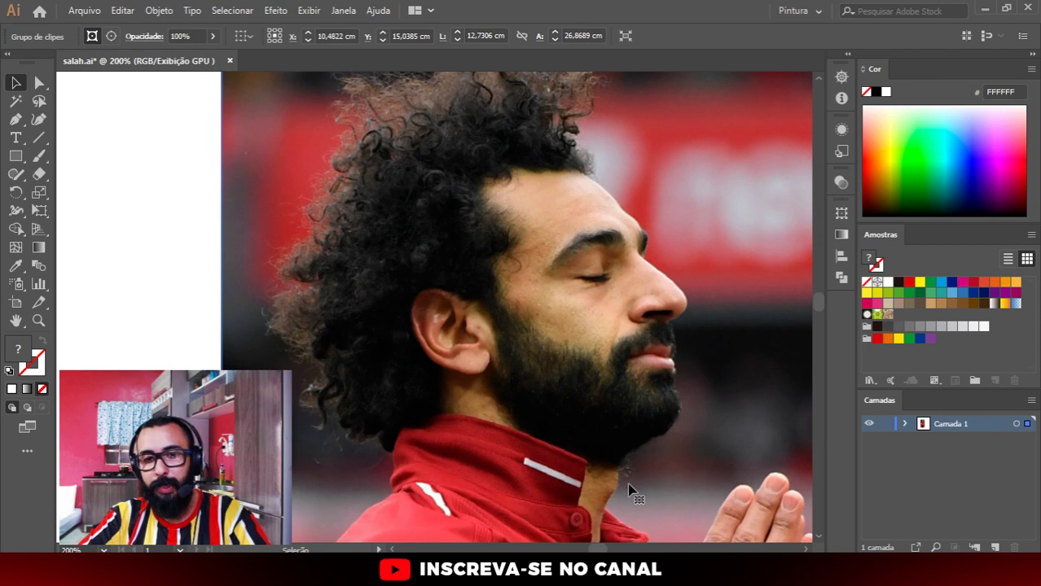
pyautogui.scroll(2, 416, 238)
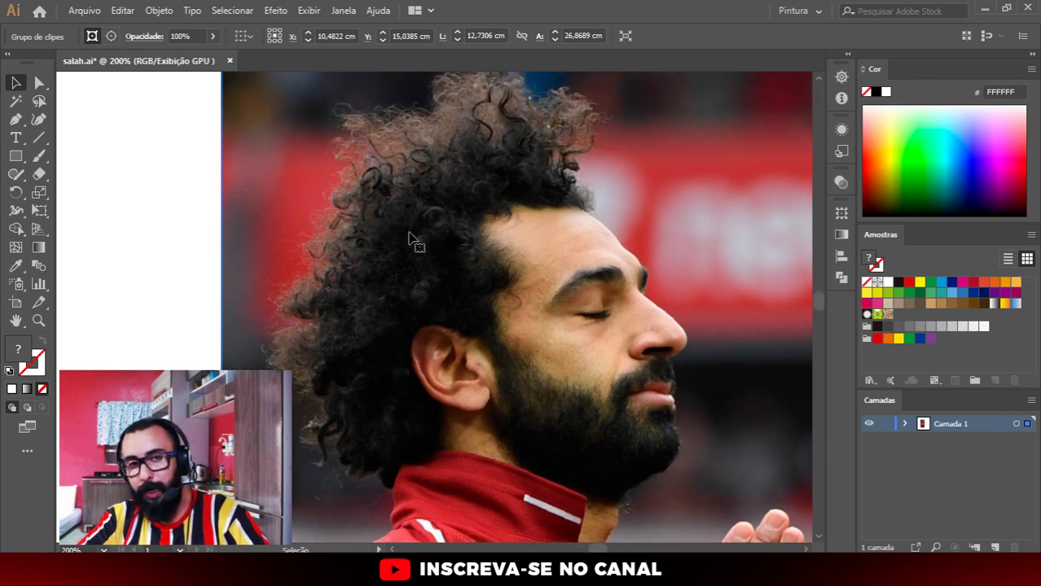
pyautogui.scroll(2, 477, 261)
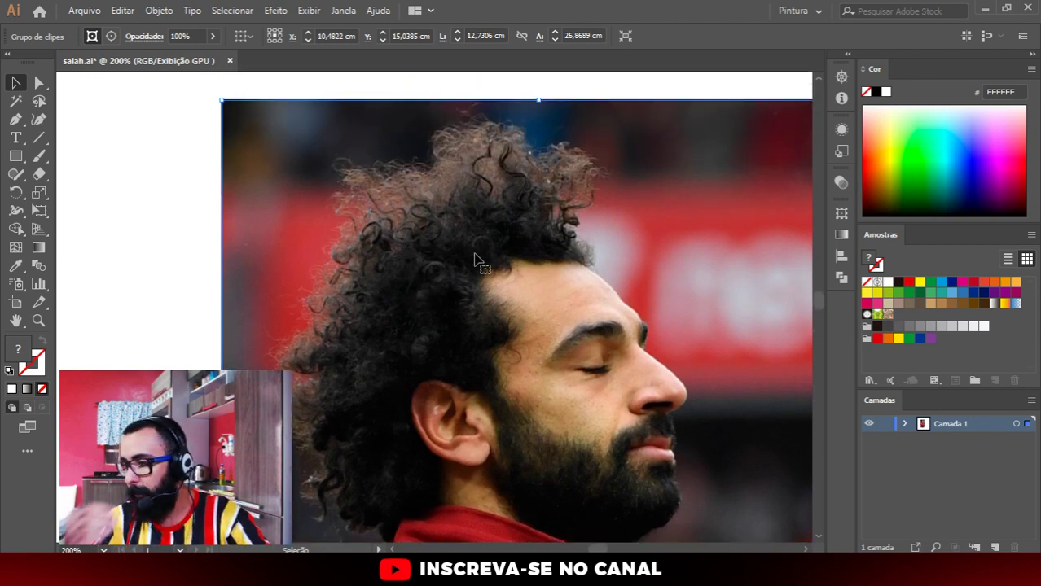
pyautogui.hotkey('ctrl', '0')
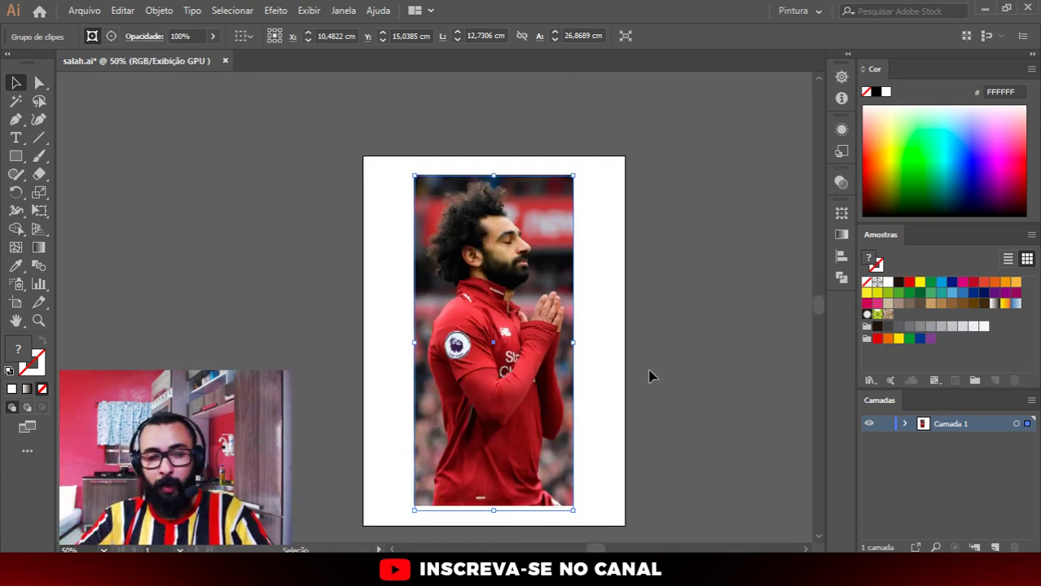
pyautogui.scroll(2, 499, 239)
pyautogui.scroll(2, 511, 248)
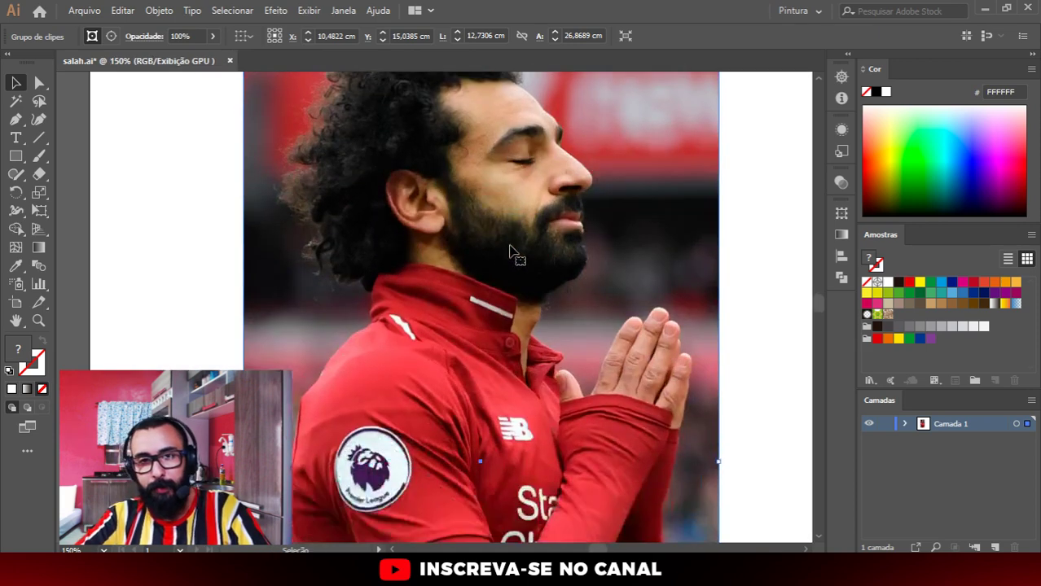
pyautogui.scroll(-3, 557, 365)
pyautogui.scroll(3, 540, 281)
pyautogui.scroll(-2, 585, 276)
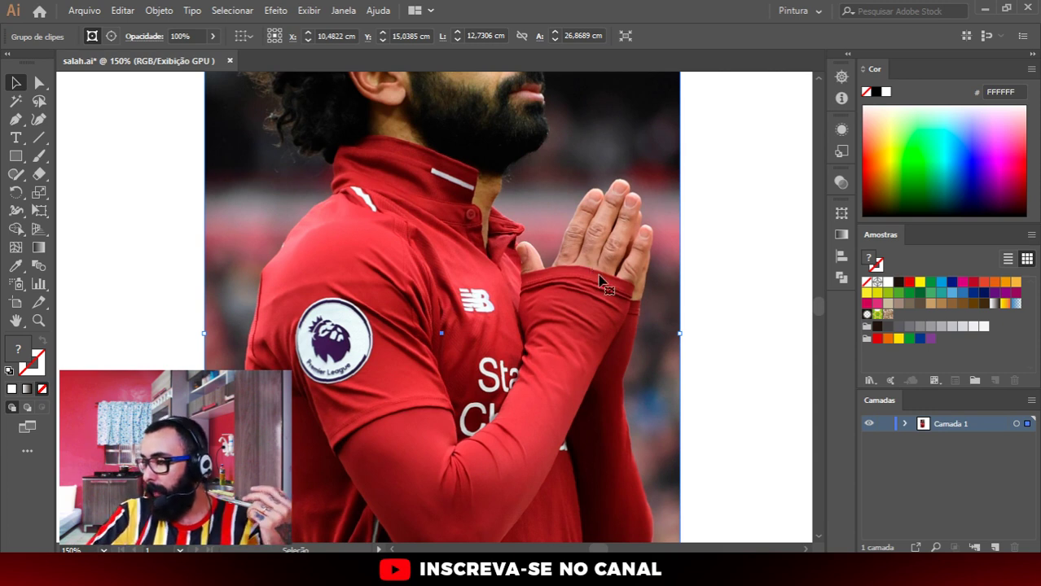
pyautogui.scroll(1, 606, 281)
pyautogui.scroll(1, 606, 285)
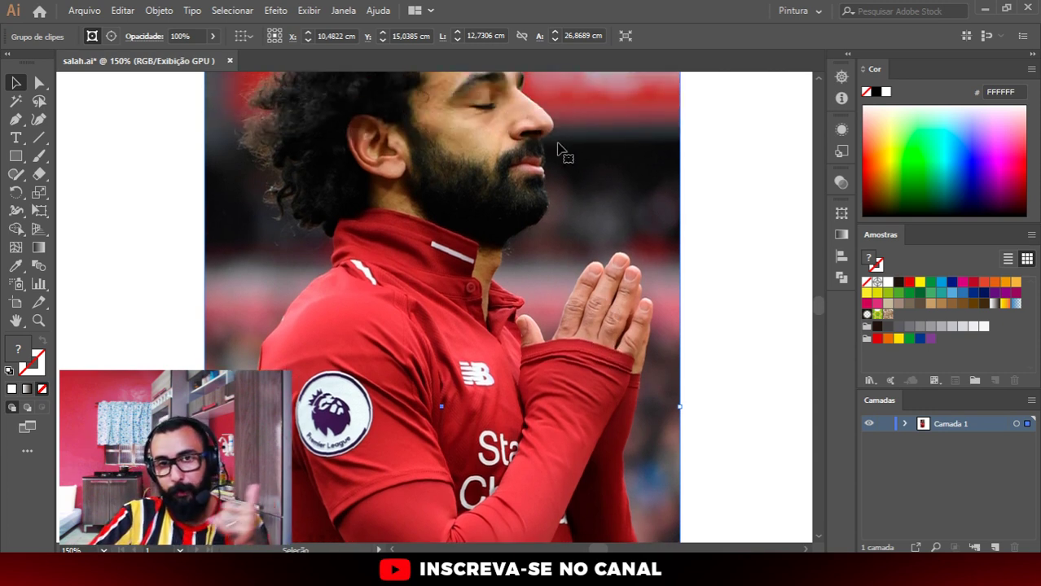
pyautogui.scroll(2, 557, 151)
pyautogui.scroll(3, 565, 167)
pyautogui.scroll(1, 537, 202)
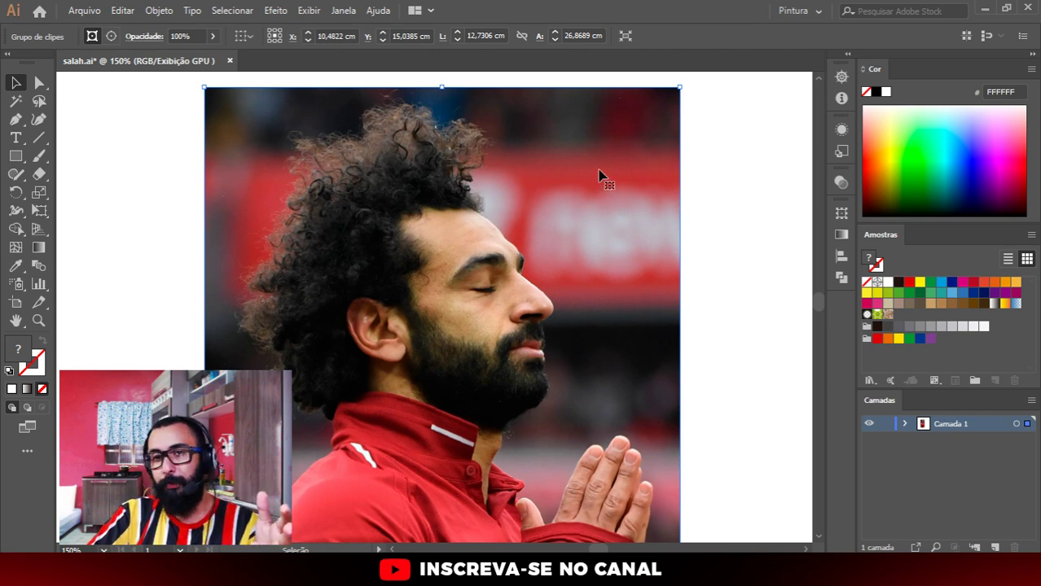
pyautogui.scroll(1, 484, 202)
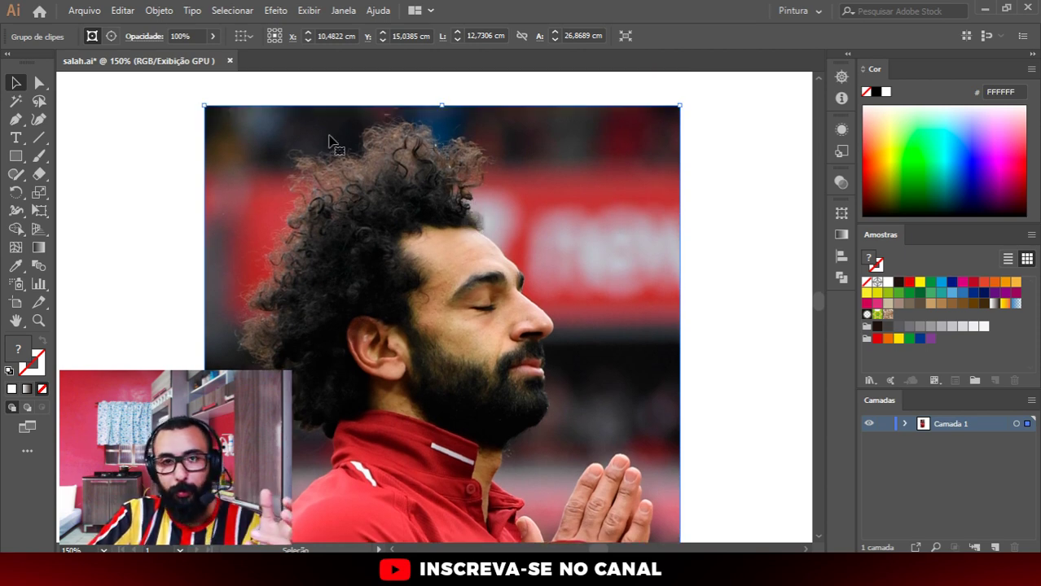
pyautogui.scroll(-2, 317, 350)
pyautogui.scroll(-2, 346, 297)
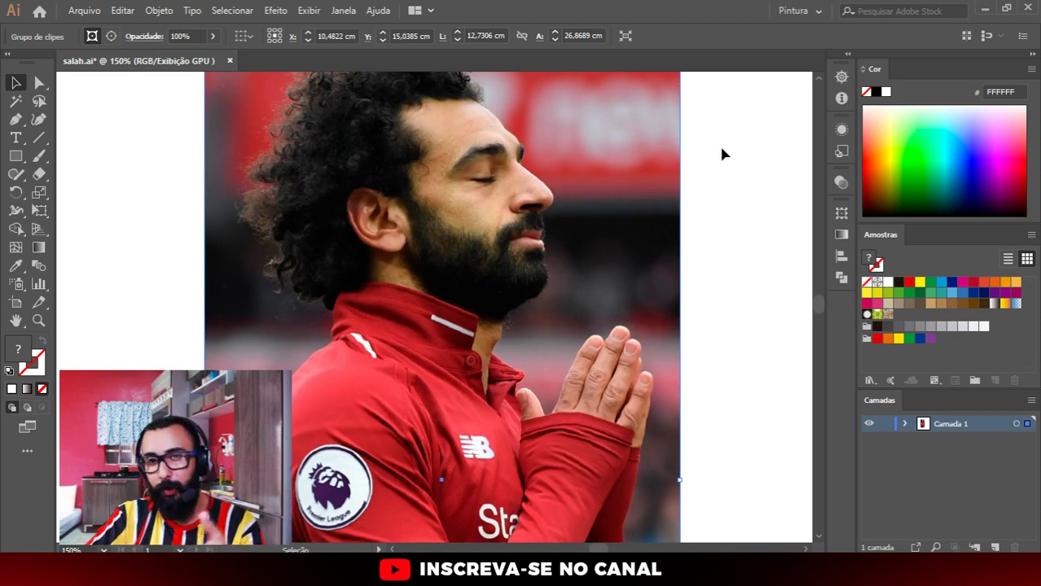
pyautogui.scroll(-2, 662, 310)
pyautogui.scroll(-2, 657, 332)
pyautogui.scroll(-3, 641, 305)
pyautogui.scroll(-2, 660, 330)
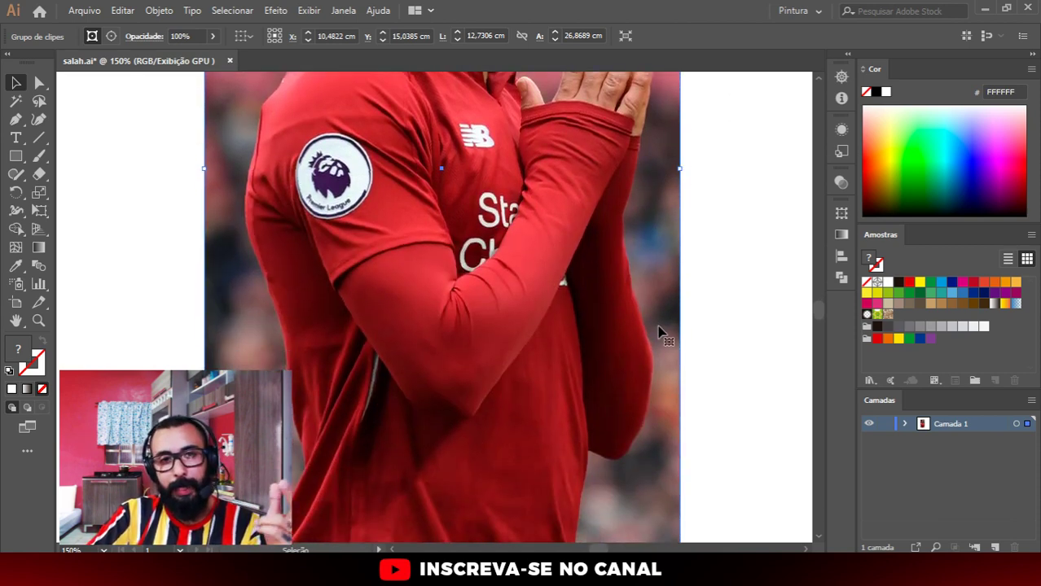
pyautogui.scroll(-5, 661, 326)
pyautogui.scroll(3, 360, 365)
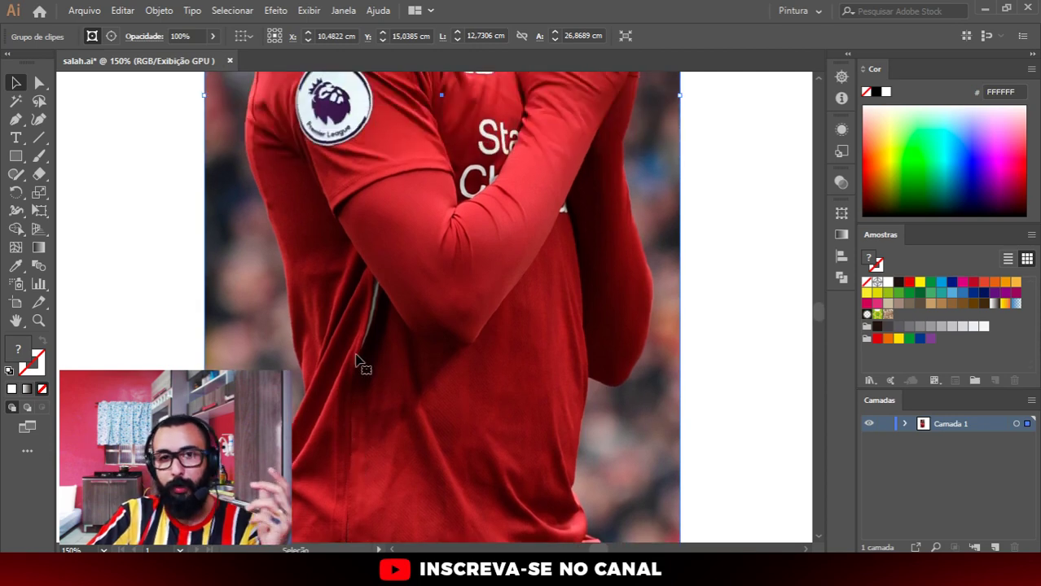
pyautogui.scroll(8, 391, 350)
pyautogui.scroll(4, 432, 329)
pyautogui.scroll(4, 426, 334)
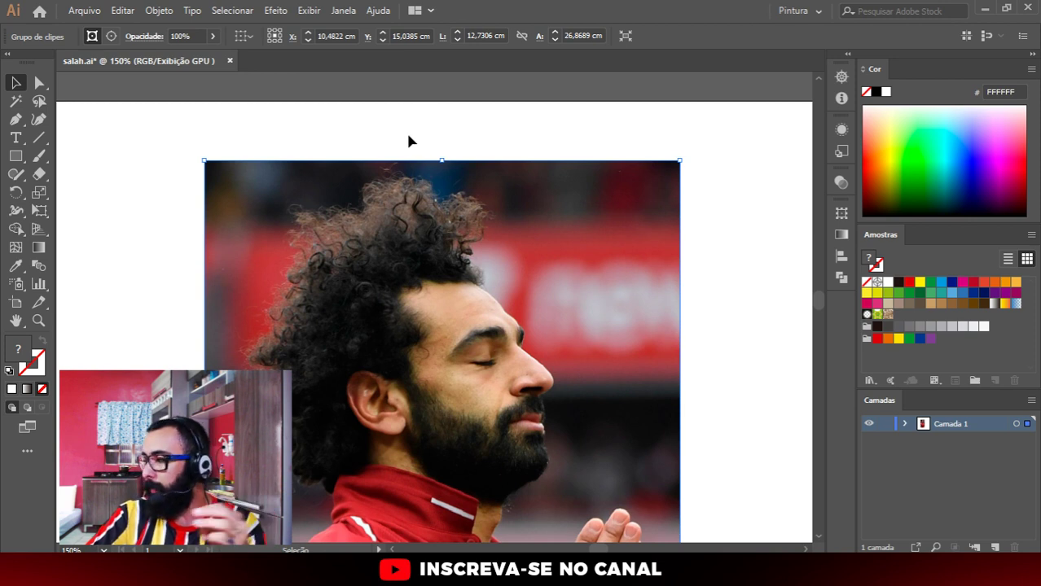
pyautogui.scroll(-2, 588, 167)
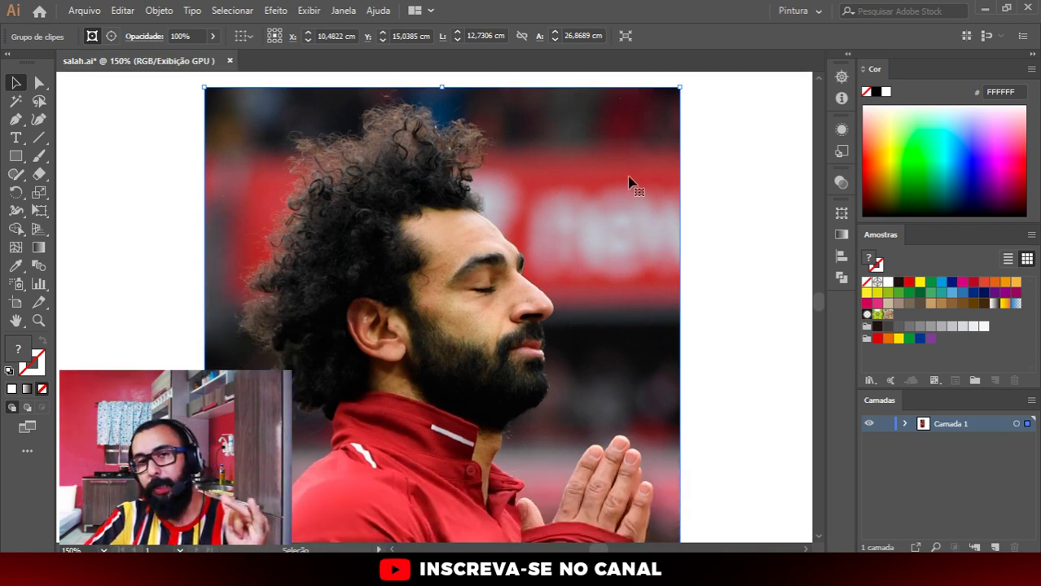
pyautogui.scroll(-2, 630, 181)
pyautogui.scroll(-2, 619, 211)
pyautogui.scroll(-3, 704, 252)
pyautogui.scroll(-1, 704, 252)
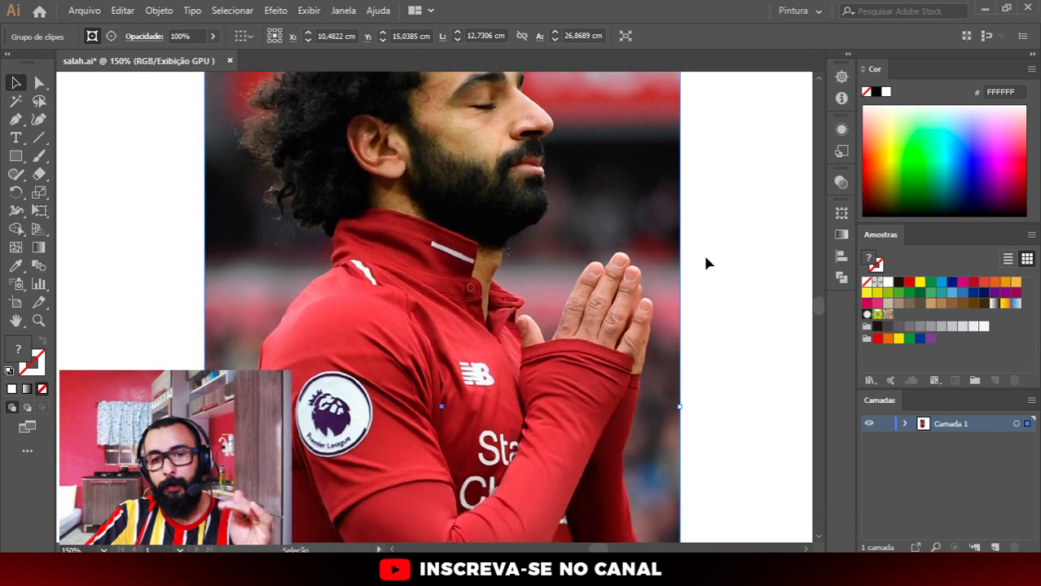
pyautogui.scroll(6, 687, 245)
pyautogui.scroll(1, 639, 253)
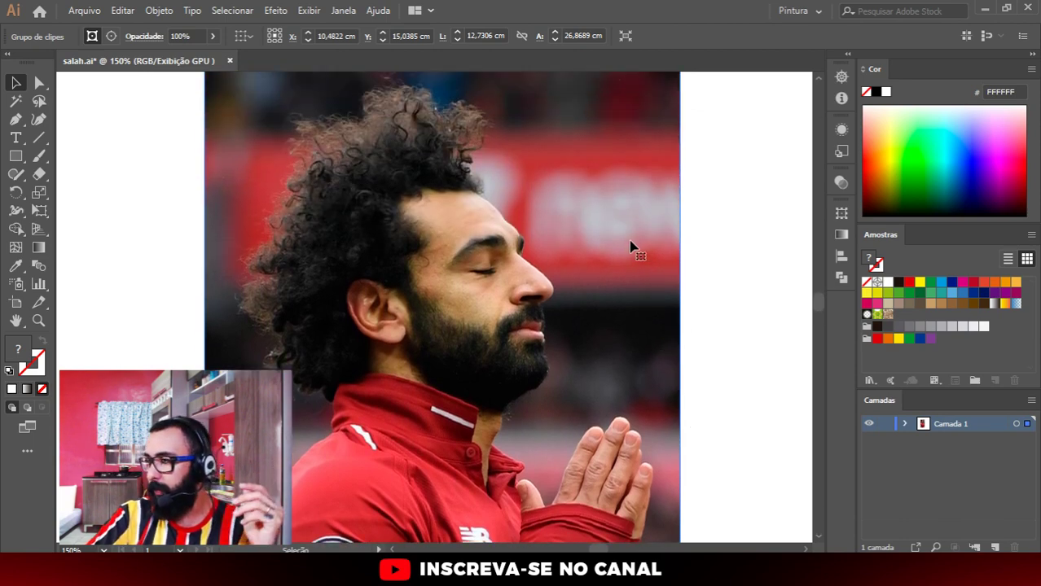
pyautogui.scroll(-1, 623, 249)
pyautogui.scroll(-4, 619, 259)
pyautogui.scroll(-2, 602, 281)
pyautogui.scroll(3, 253, 359)
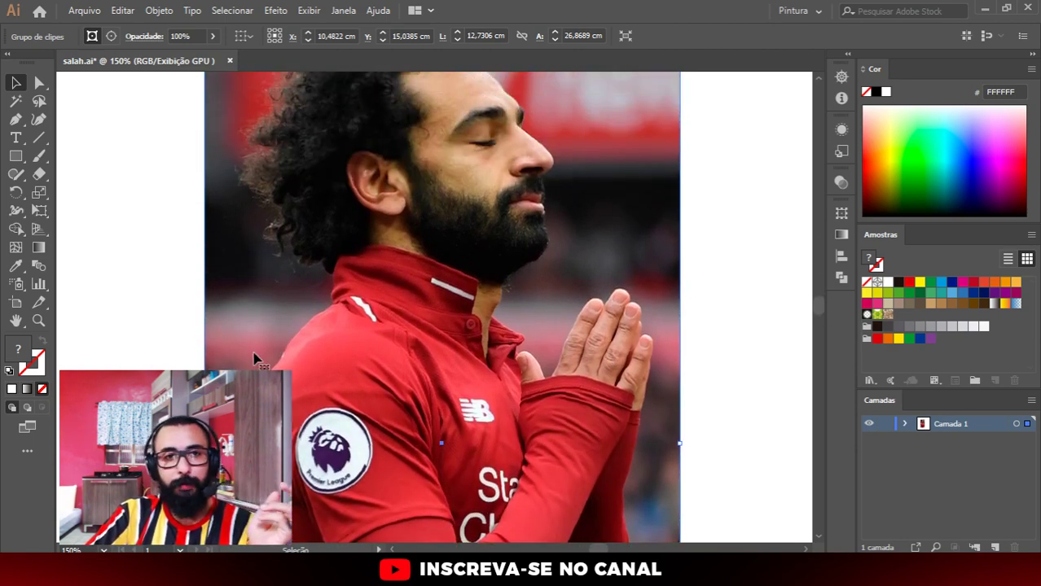
pyautogui.scroll(2, 342, 318)
pyautogui.scroll(4, 413, 273)
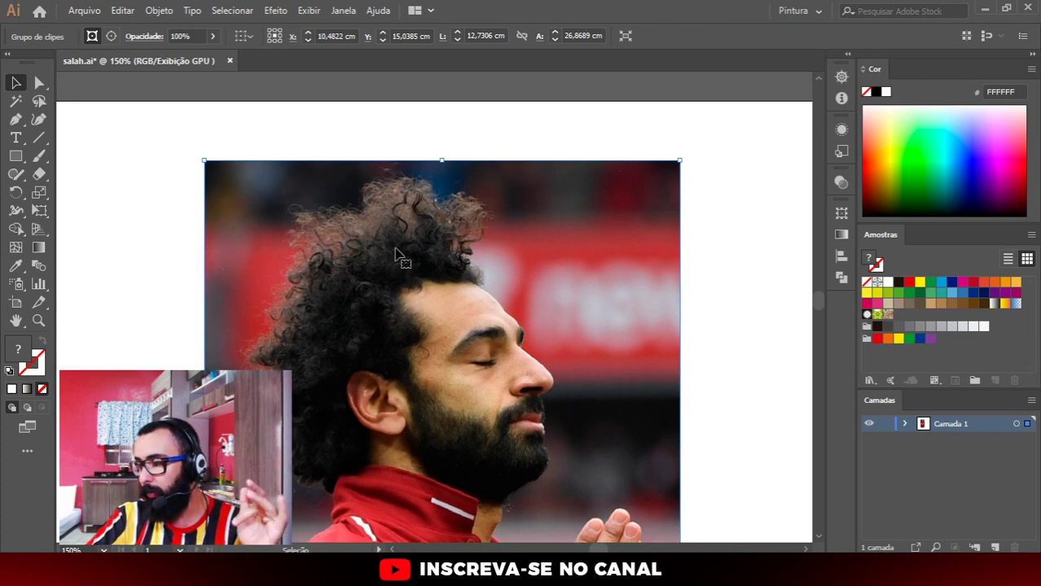
pyautogui.scroll(-1, 456, 277)
pyautogui.scroll(-2, 452, 271)
pyautogui.scroll(-1, 570, 350)
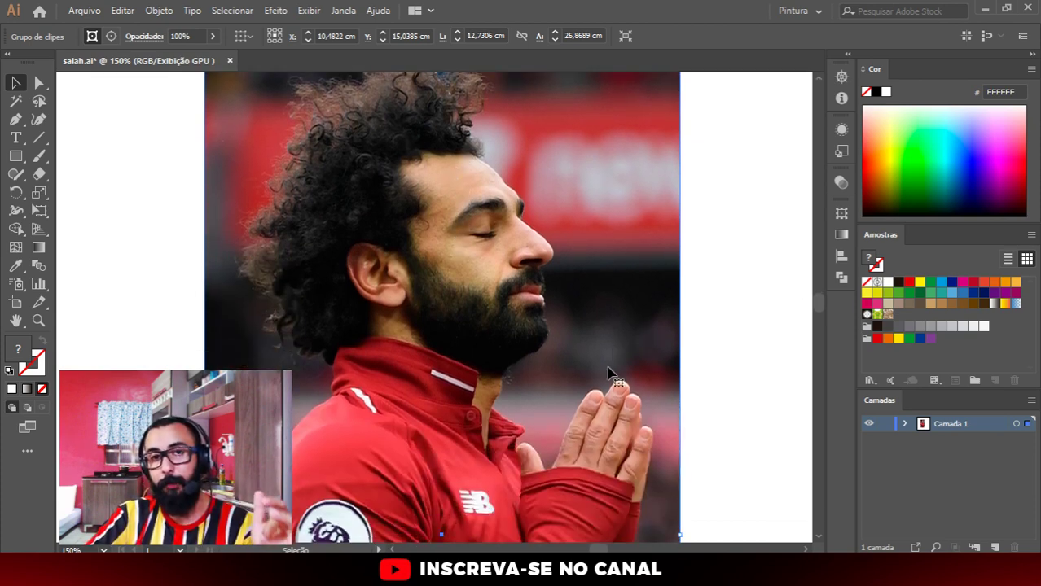
# Step: Marquee-select the Salah photo and try to reach its Opacidade control
pyautogui.hotkey('ctrl', '0')
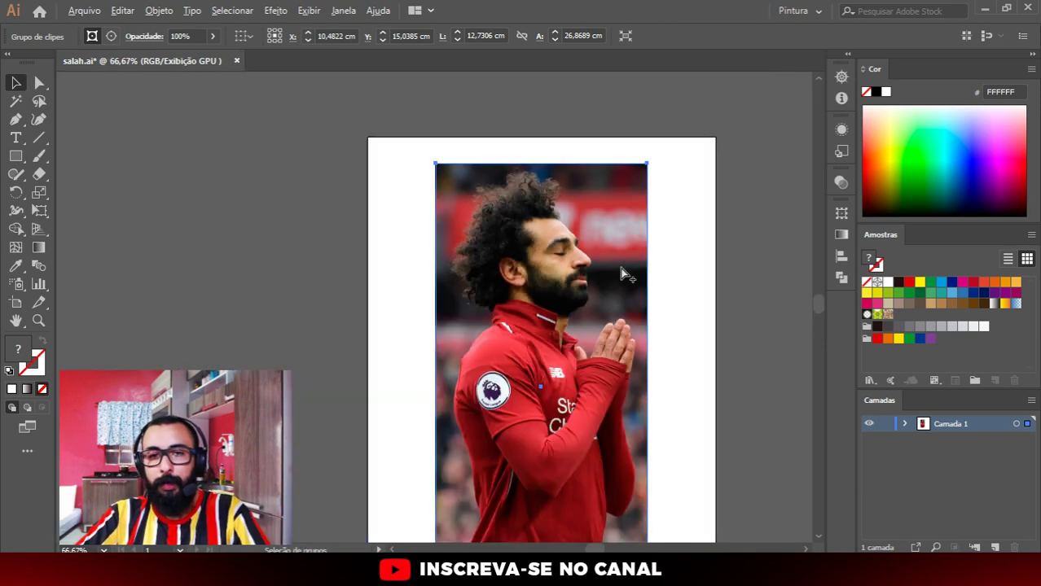
pyautogui.moveTo(420, 117)
pyautogui.mouseDown()
pyautogui.moveTo(450, 158)
pyautogui.moveTo(667, 346)
pyautogui.mouseUp()
pyautogui.hotkey('ctrl', '1')
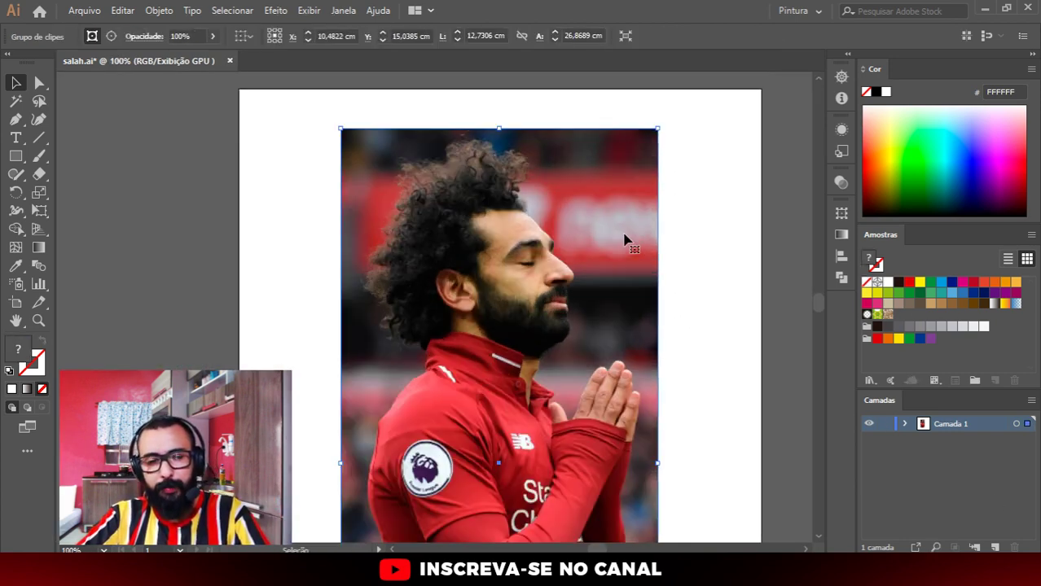
pyautogui.click(212, 38)
pyautogui.click(208, 39)
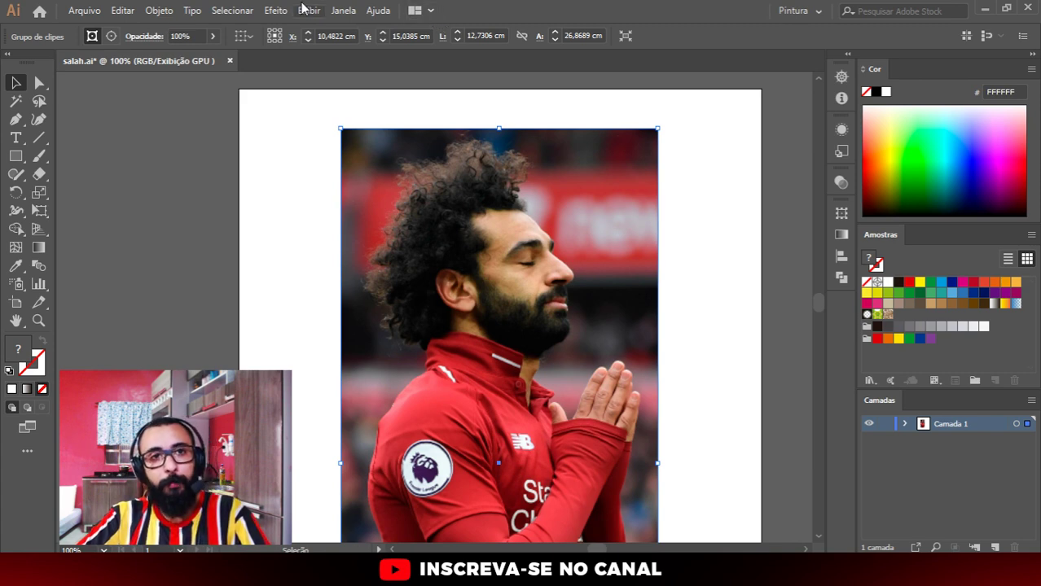
# Step: Toggle Window > Control off and back on to restore the Control bar
pyautogui.click(345, 10)
pyautogui.click(401, 140)
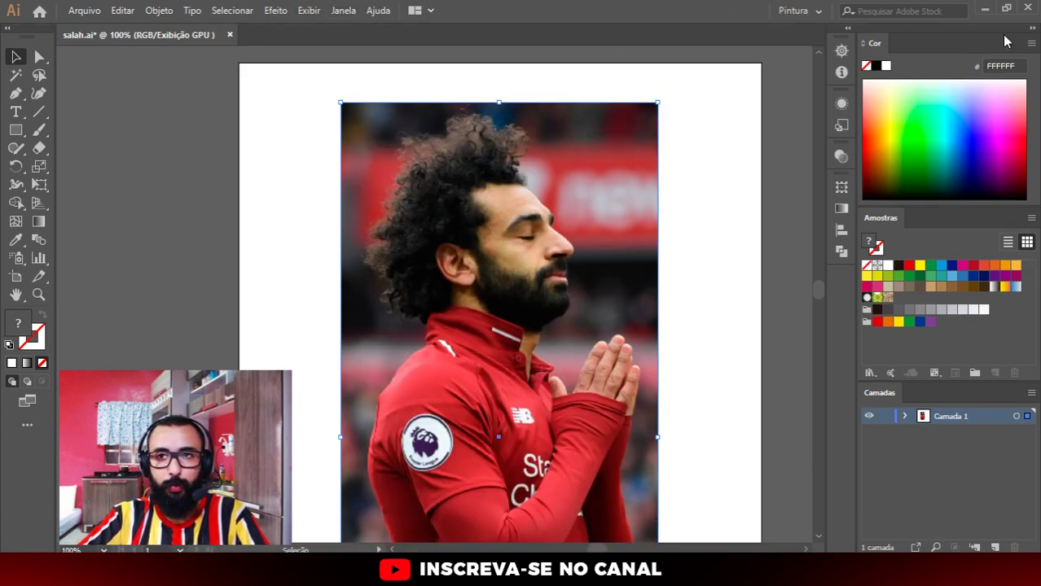
pyautogui.click(343, 10)
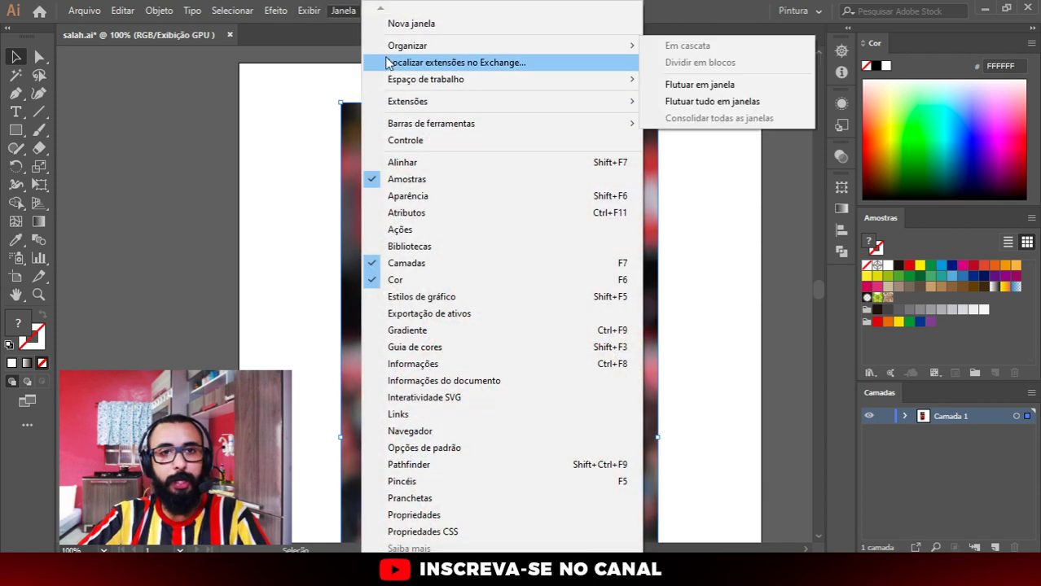
pyautogui.click(405, 140)
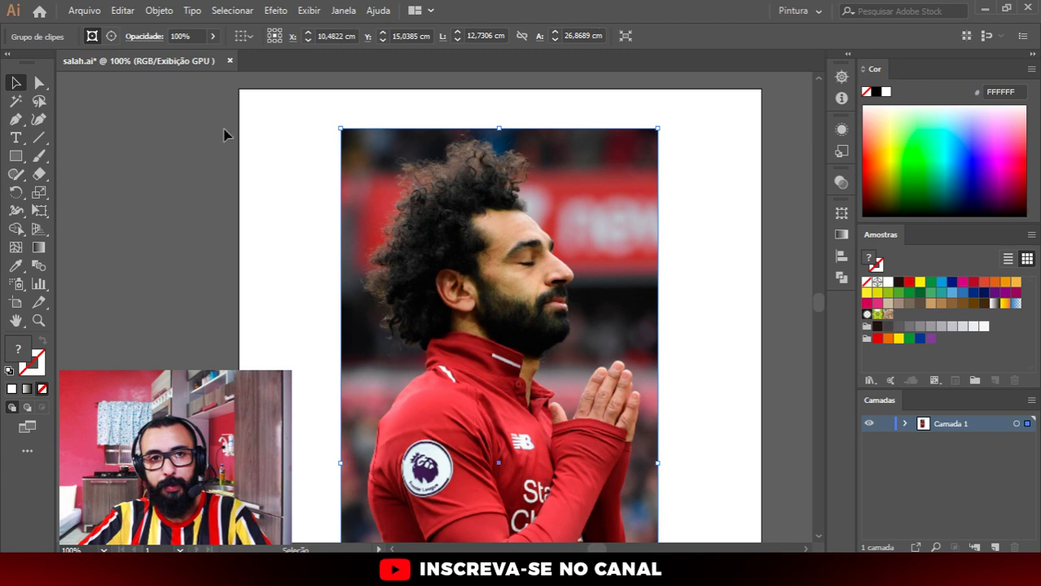
# Step: Fade the Salah photo to 67% Opacidade
pyautogui.click(213, 36)
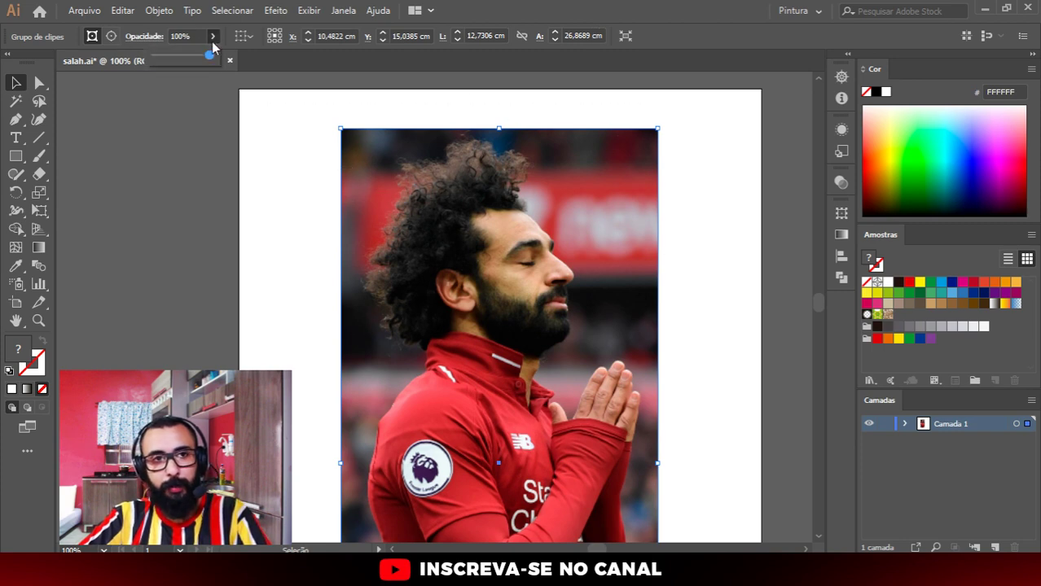
pyautogui.click(183, 56)
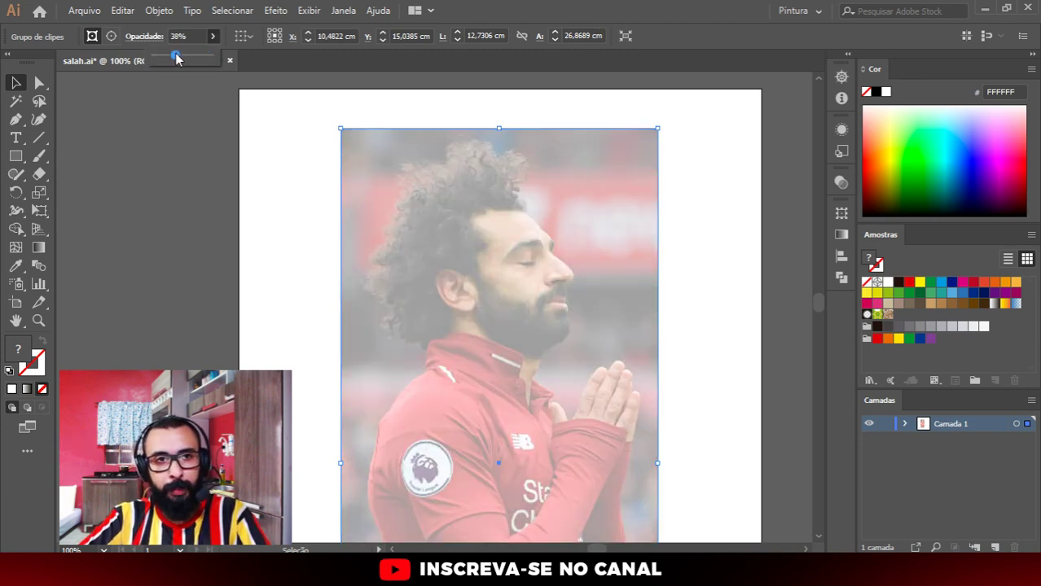
pyautogui.moveTo(179, 57); pyautogui.dragTo(188, 56)
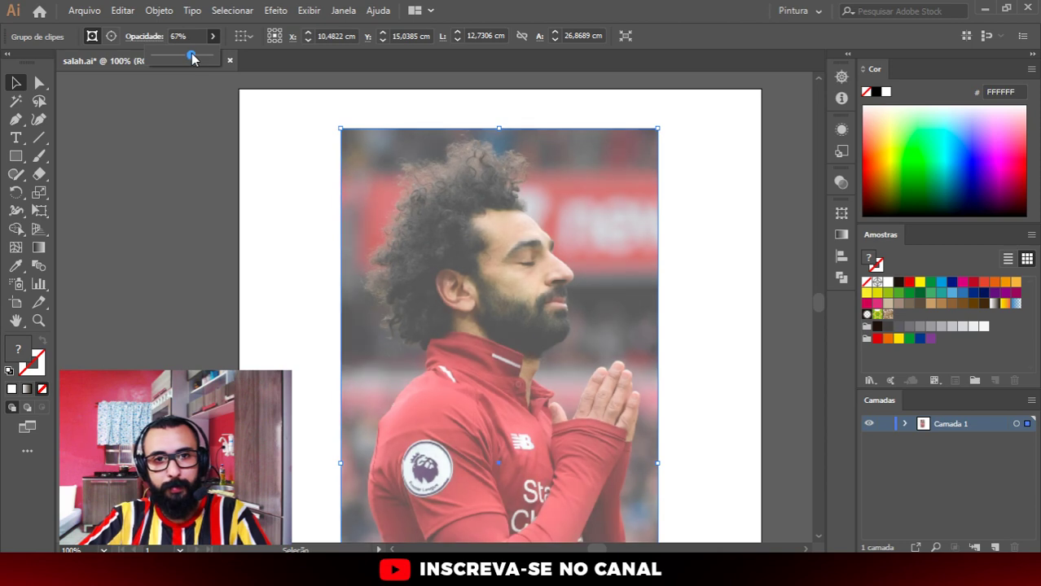
pyautogui.click(184, 116)
pyautogui.scroll(2, 545, 248)
pyautogui.scroll(1, 545, 249)
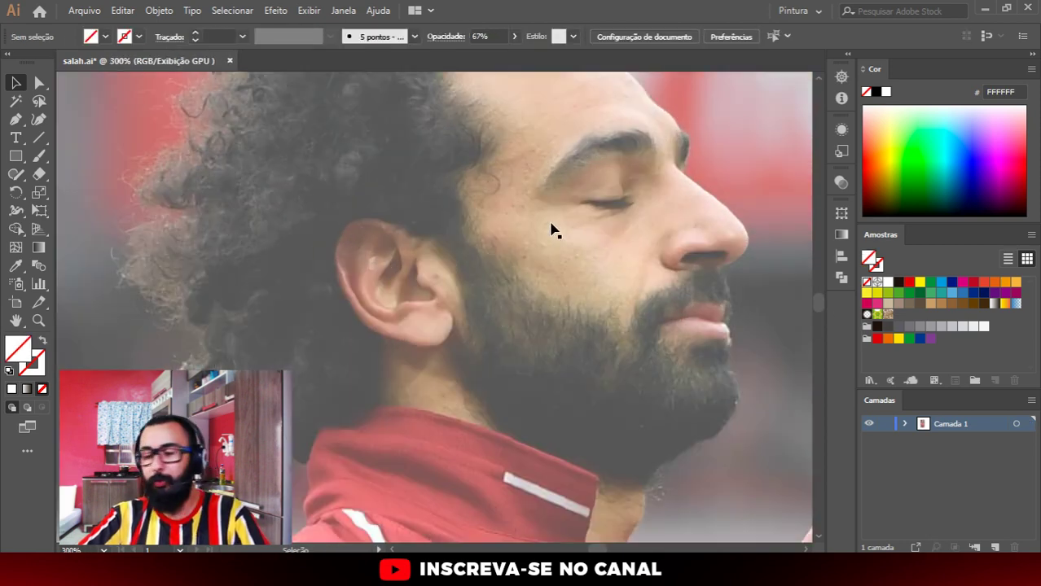
# Step: Lock Camada 1 and add a new layer Camada 2 above it
pyautogui.click(884, 424)
pyautogui.scroll(2, 355, 104)
pyautogui.click(995, 548)
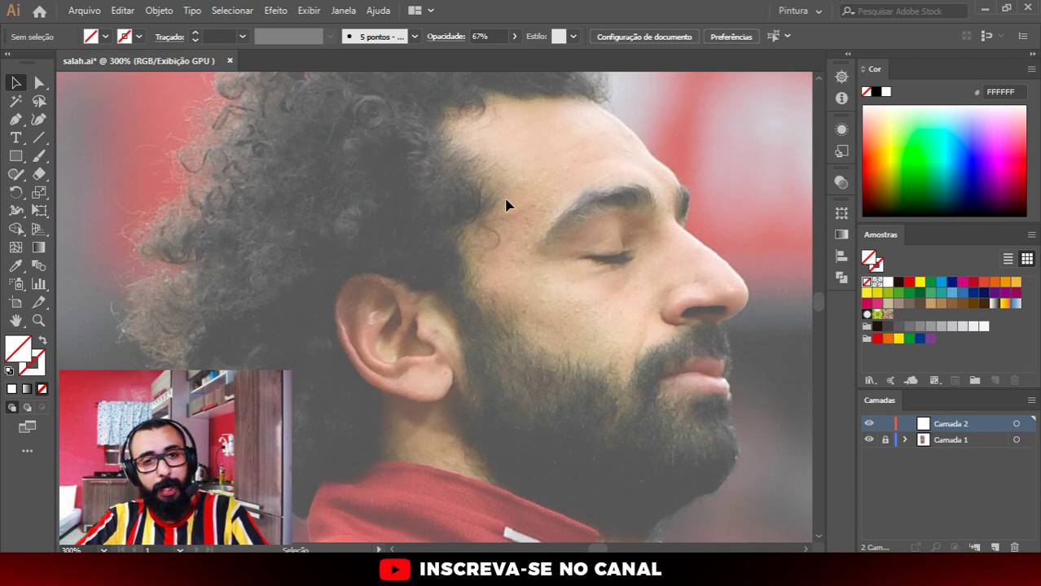
pyautogui.keyDown('alt'); pyautogui.scroll(1, 510, 176); pyautogui.keyUp('alt')
# Step: Switch to the Paintbrush and set the stroke colour to black (000000)
pyautogui.press('b')
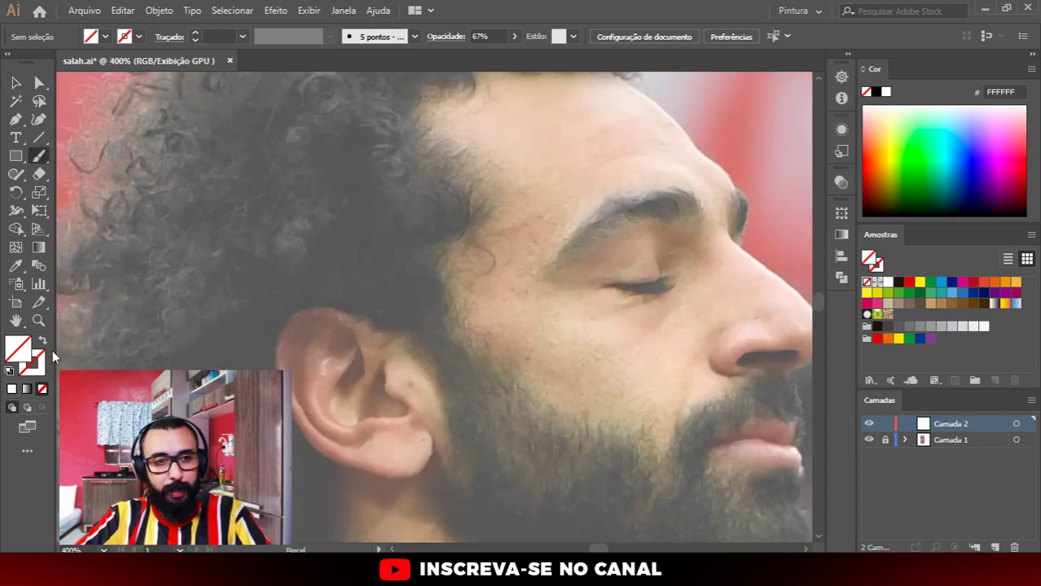
pyautogui.doubleClick(41, 371)
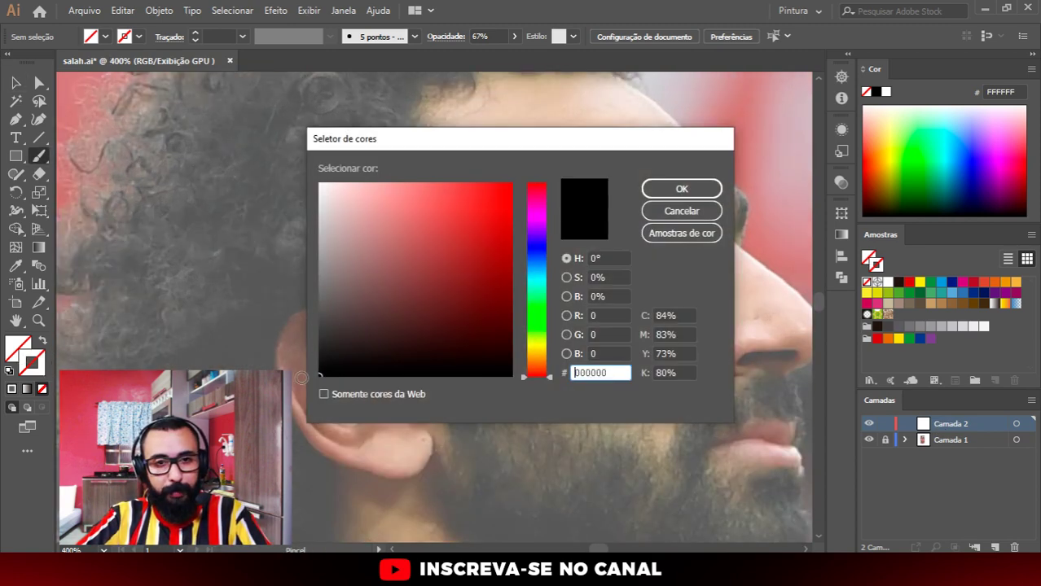
pyautogui.click(657, 190)
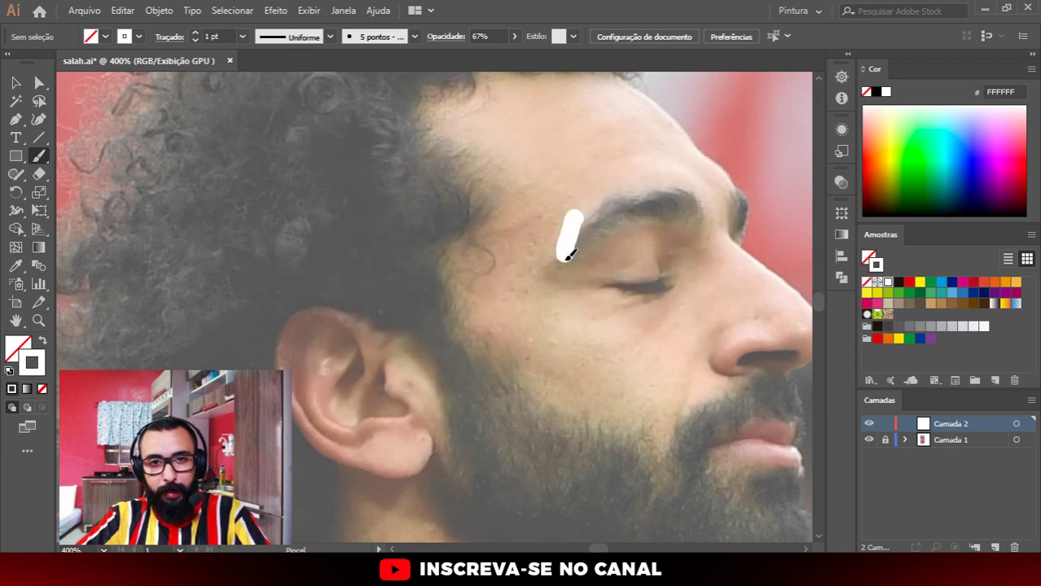
pyautogui.doubleClick(41, 367)
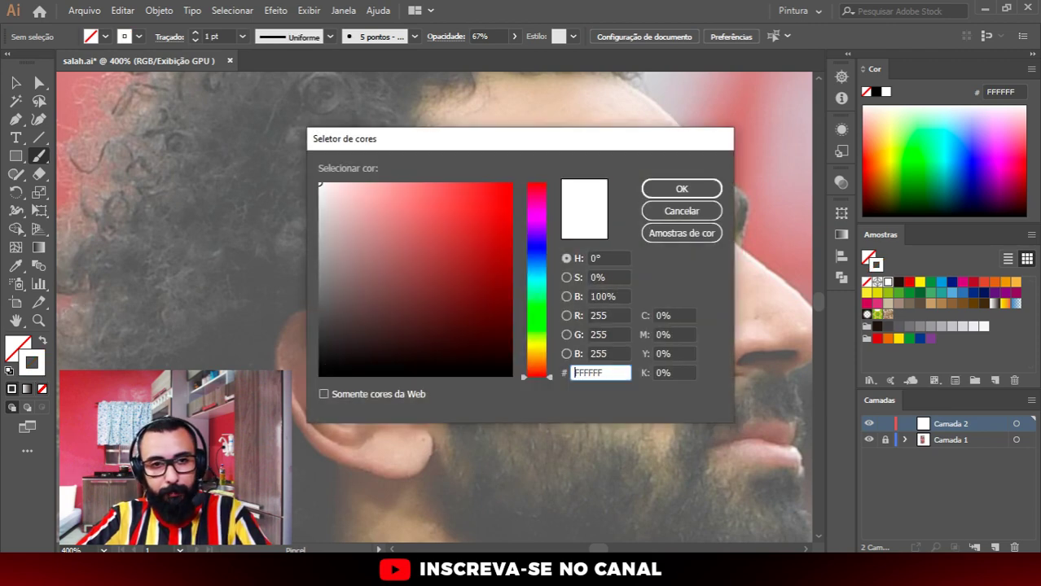
pyautogui.write('000000')
pyautogui.click(681, 186)
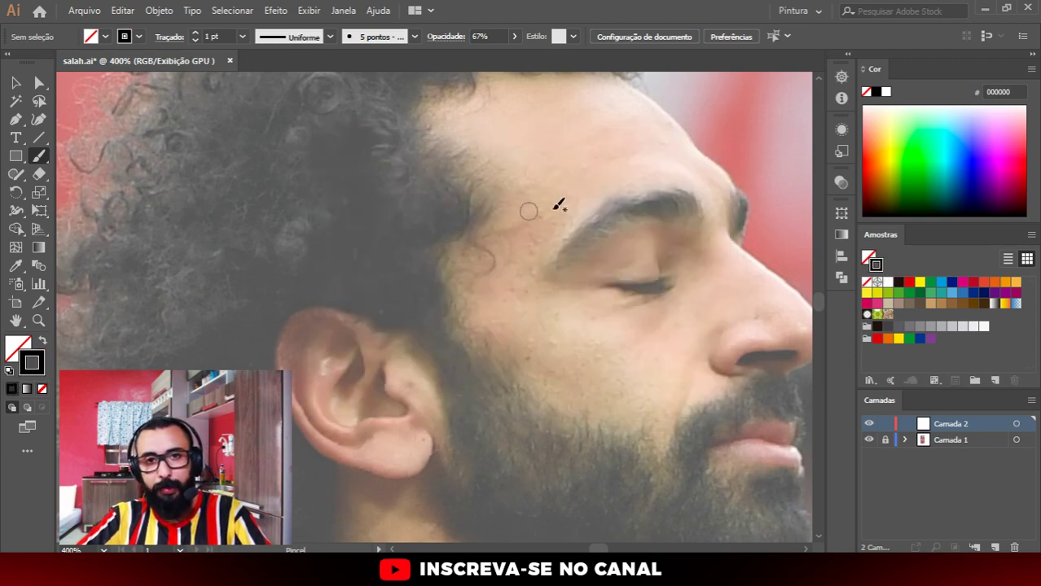
# Step: Paint black strokes over the eyebrow with brush opacity at 100%
pyautogui.moveTo(598, 205); pyautogui.dragTo(566, 249)
pyautogui.hotkey('ctrl', '+')
pyautogui.hotkey('ctrl', '+')
pyautogui.hotkey('ctrl', '+')
pyautogui.hotkey('ctrl', 'z')
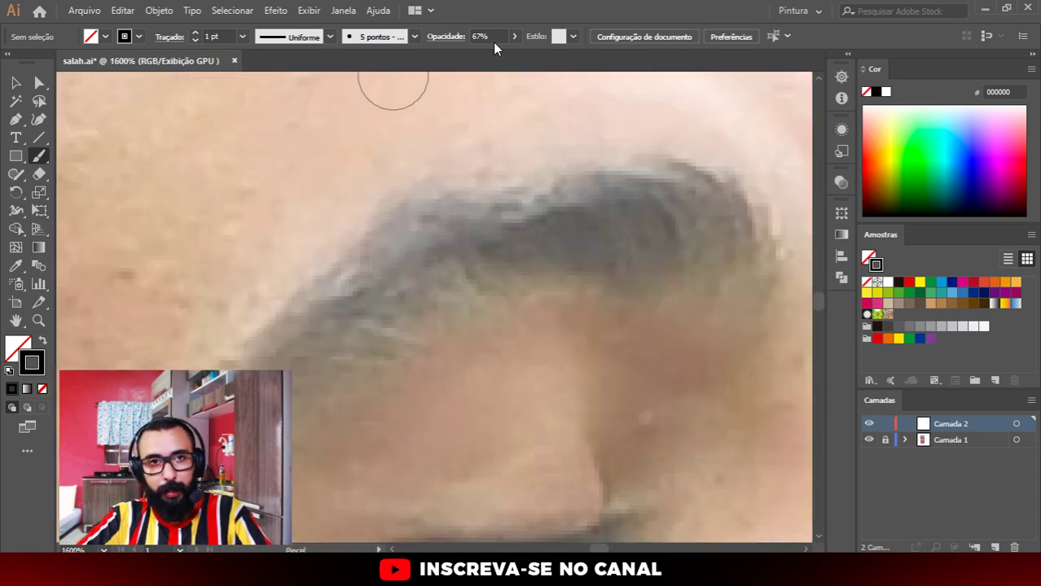
pyautogui.click(514, 37)
pyautogui.hotkey('ctrl', '-')
pyautogui.hotkey('ctrl', '-')
pyautogui.moveTo(581, 210); pyautogui.dragTo(464, 295)
pyautogui.moveTo(499, 204); pyautogui.dragTo(283, 337)
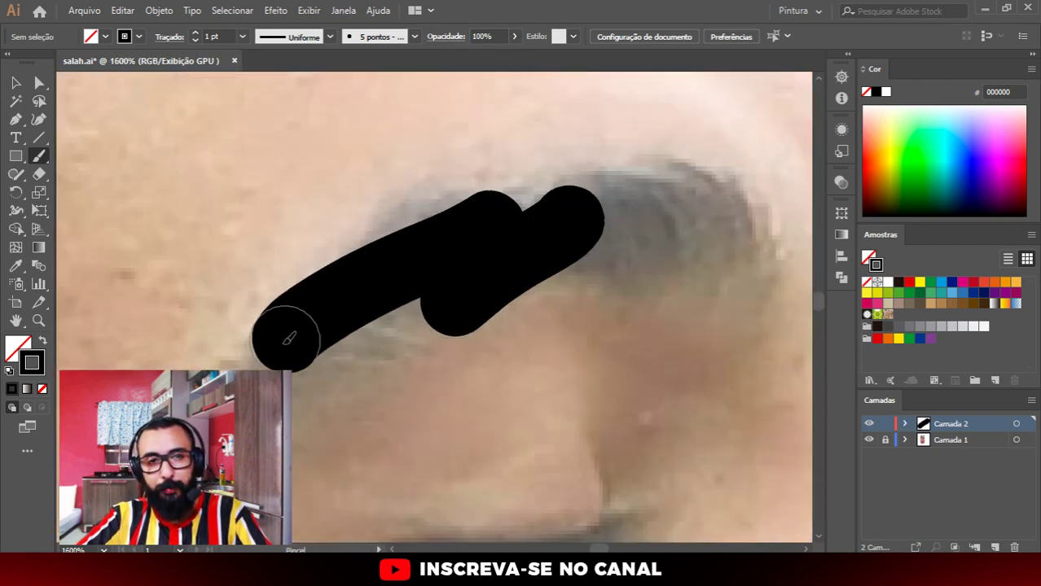
pyautogui.hotkey('ctrl', '-')
pyautogui.hotkey('ctrl', '-')
pyautogui.hotkey('ctrl', '+')
pyautogui.hotkey('ctrl', '+')
pyautogui.scroll(-5, 509, 356)
pyautogui.scroll(-5, 457, 421)
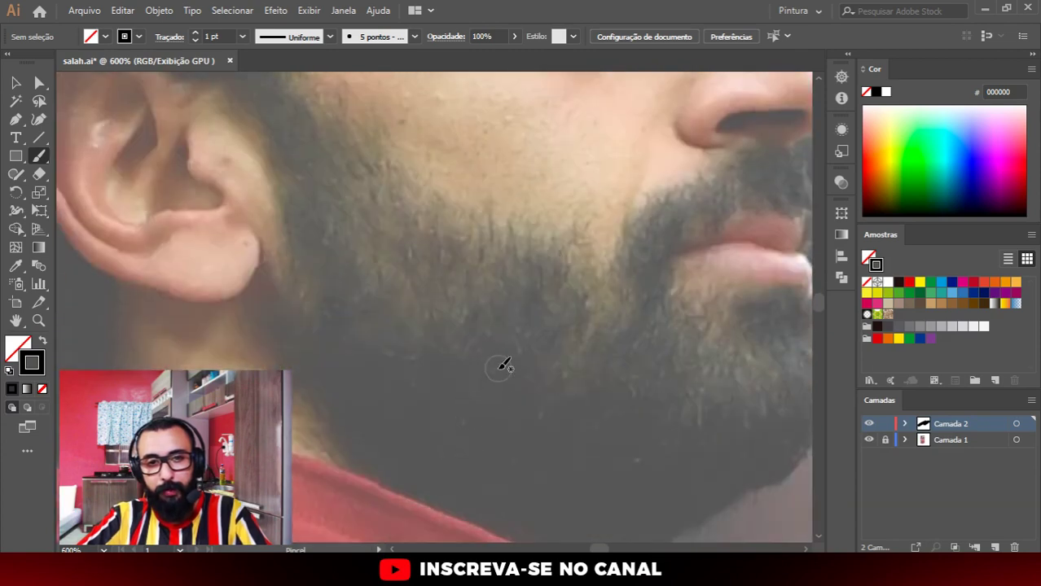
pyautogui.moveTo(500, 368); pyautogui.dragTo(580, 468)
# Step: Unlock Camada 1 and return the photo to full opacity
pyautogui.click(886, 440)
pyautogui.press('v')
pyautogui.click(725, 406)
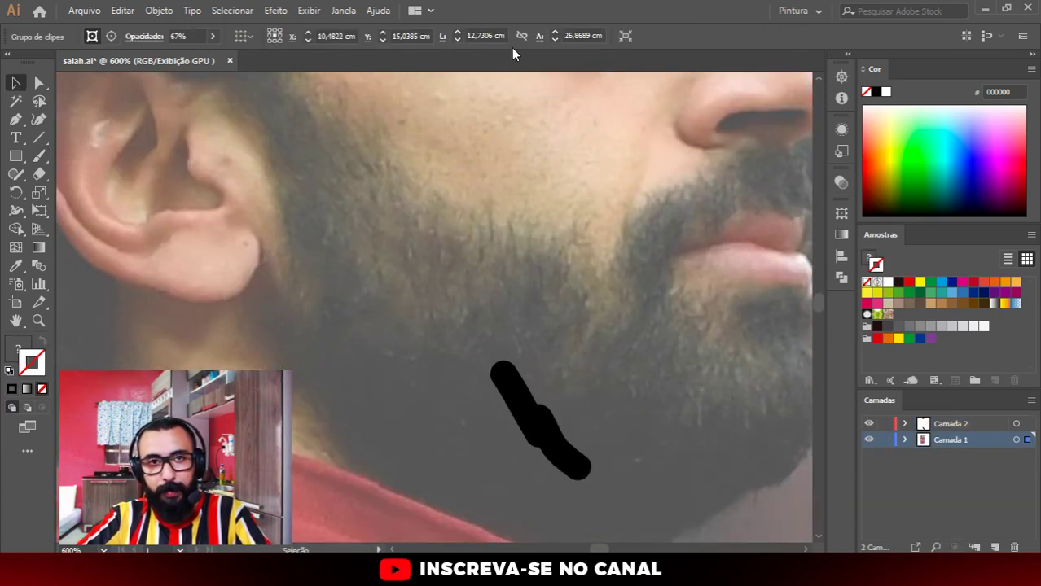
pyautogui.click(211, 36)
pyautogui.moveTo(190, 55); pyautogui.dragTo(233, 60)
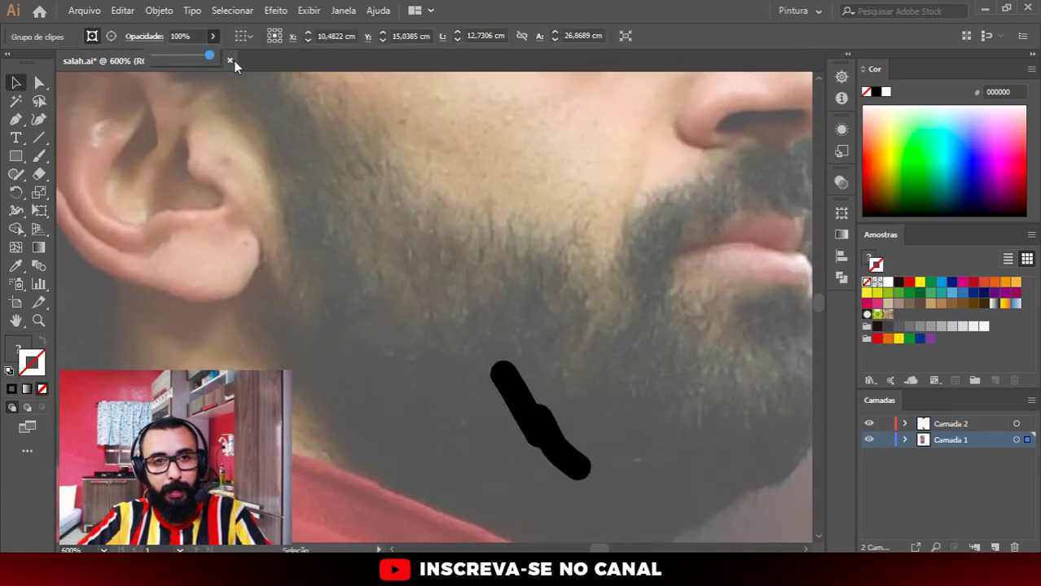
pyautogui.scroll(-3, 529, 334)
pyautogui.scroll(1, 539, 360)
pyautogui.scroll(3, 539, 188)
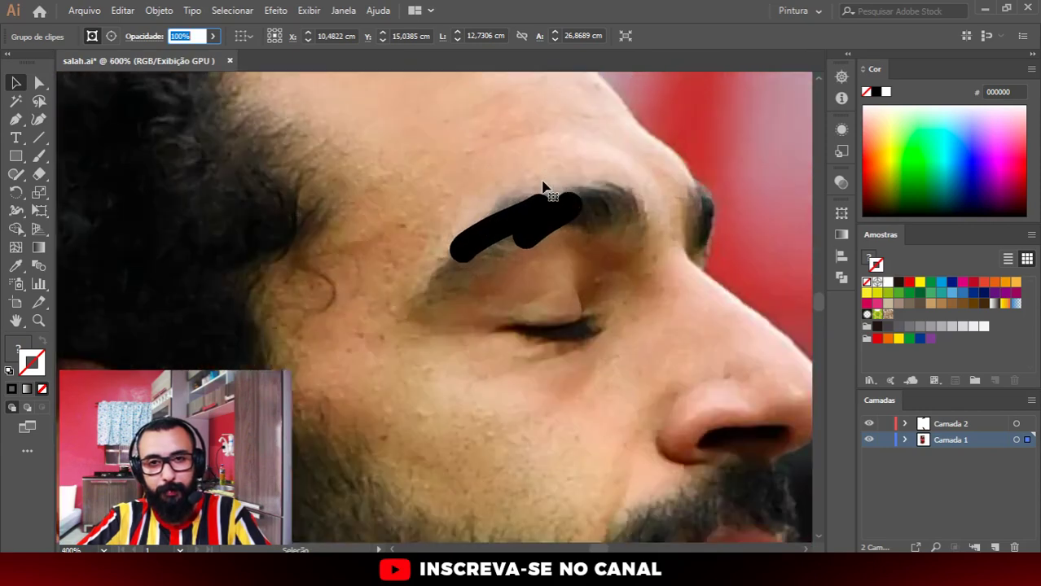
pyautogui.scroll(2, 597, 219)
pyautogui.scroll(-3, 493, 203)
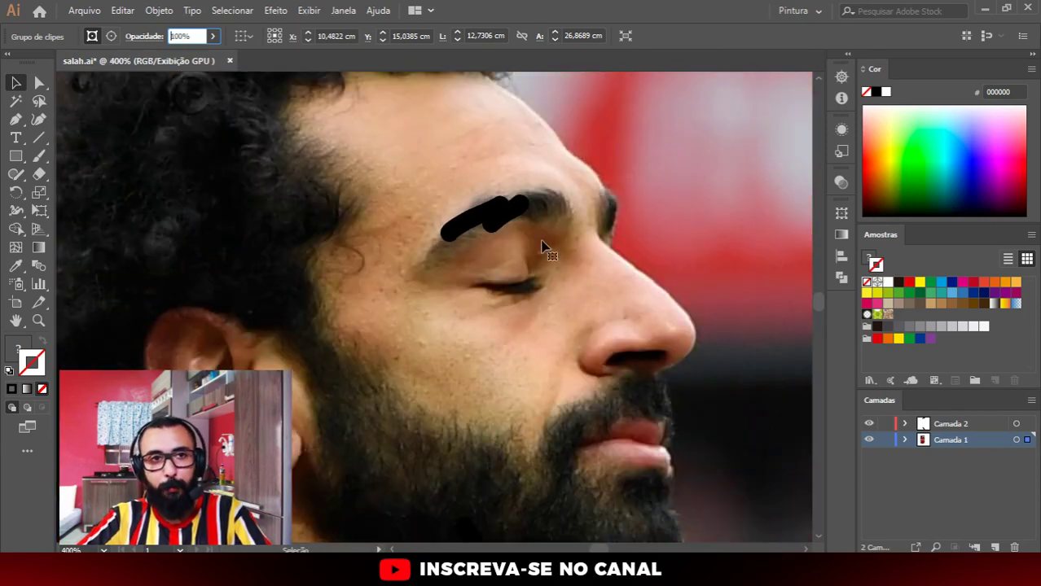
# Step: Set the photo to 70% opacity, lock Camada 1, and select Camada 2
pyautogui.click(1016, 440)
pyautogui.click(214, 36)
pyautogui.click(187, 57)
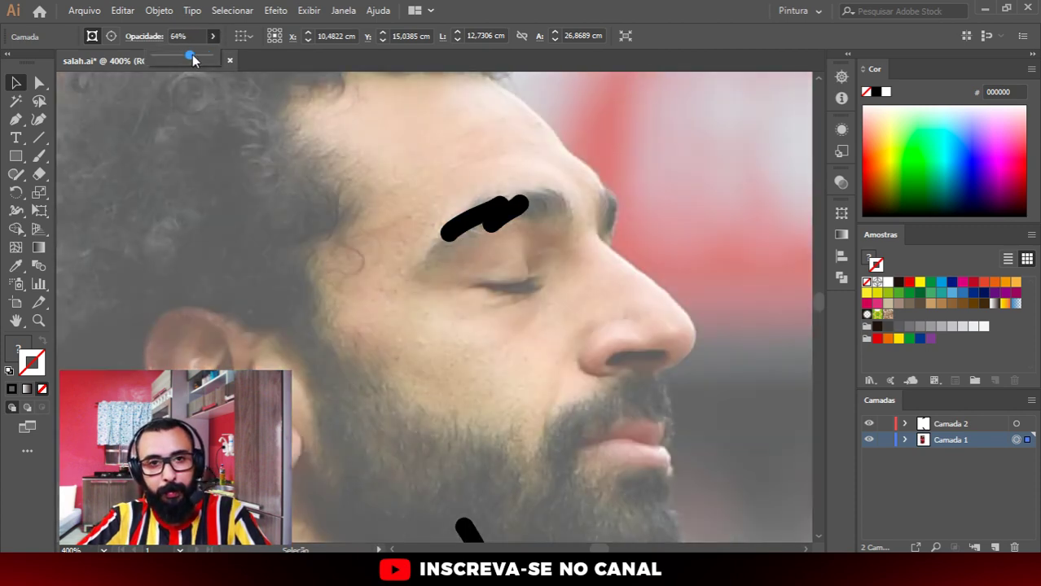
pyautogui.moveTo(192, 56); pyautogui.dragTo(195, 55)
pyautogui.click(886, 440)
pyautogui.scroll(3, 525, 180)
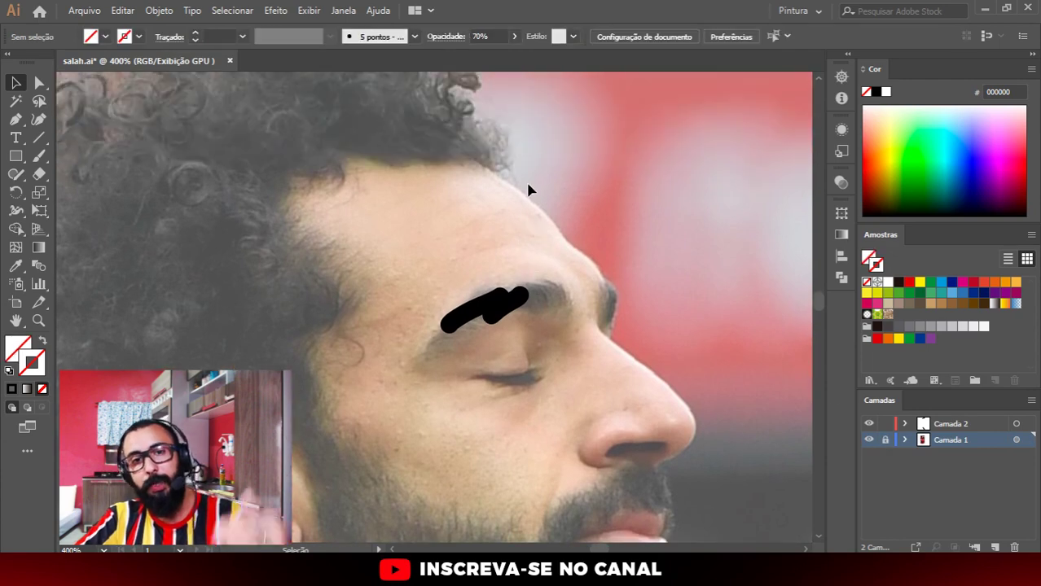
pyautogui.click(1014, 425)
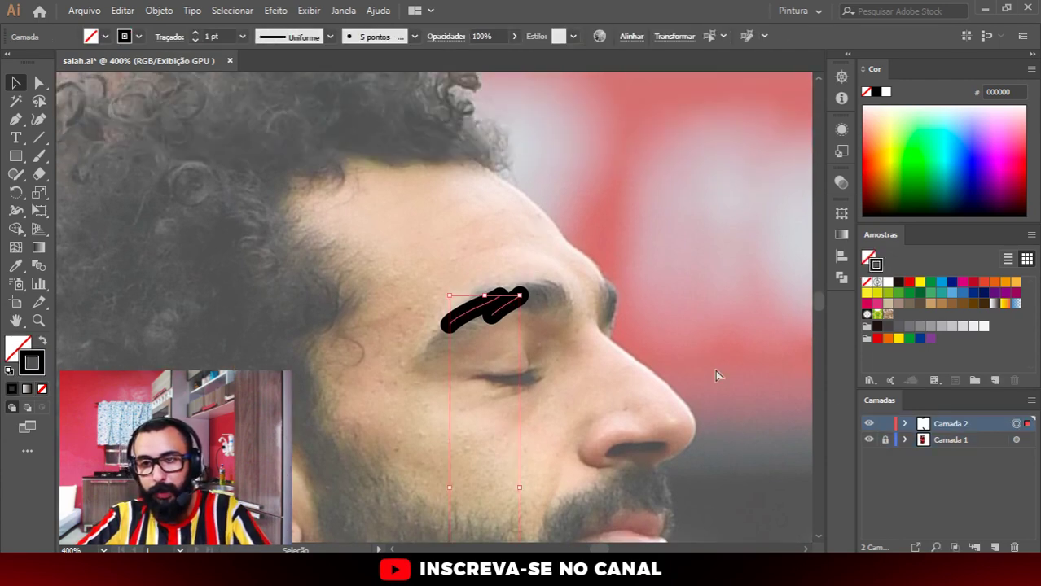
pyautogui.scroll(-2, 562, 293)
pyautogui.scroll(-2, 559, 277)
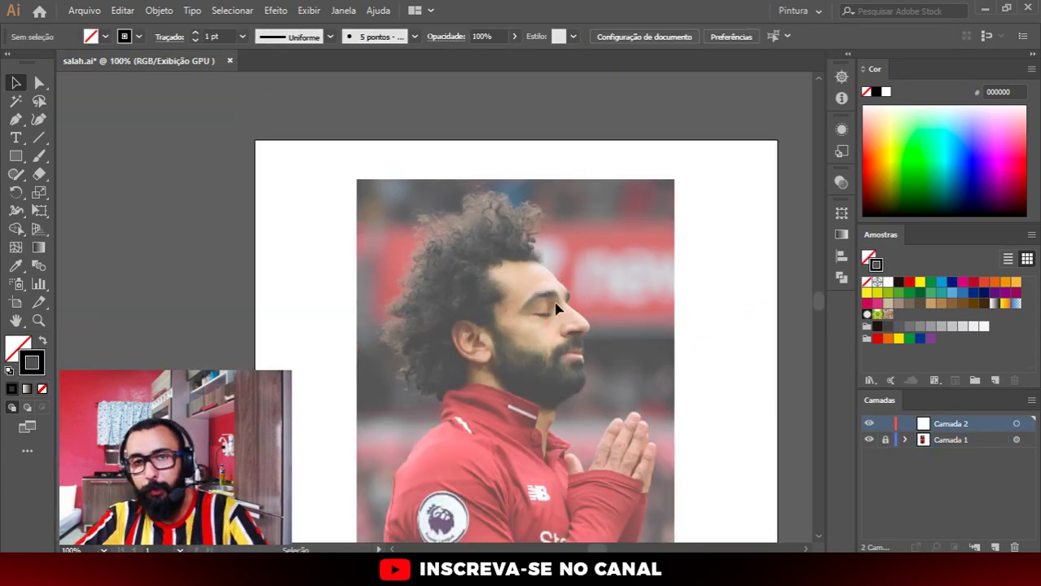
# Step: Switch back to the Paintbrush tool with the B shortcut
pyautogui.scroll(3, 556, 309)
pyautogui.scroll(2, 562, 232)
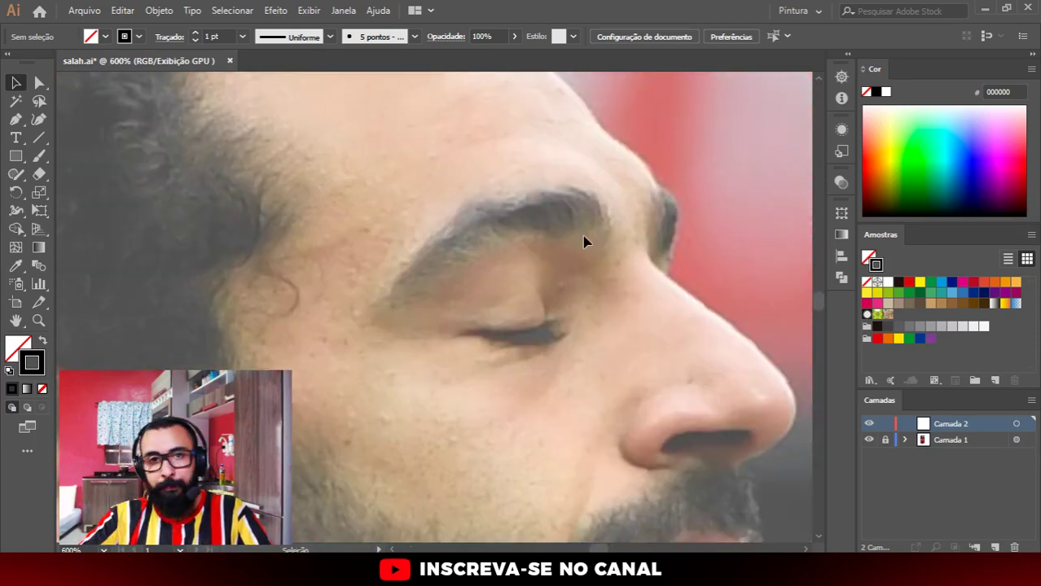
pyautogui.scroll(-2, 537, 238)
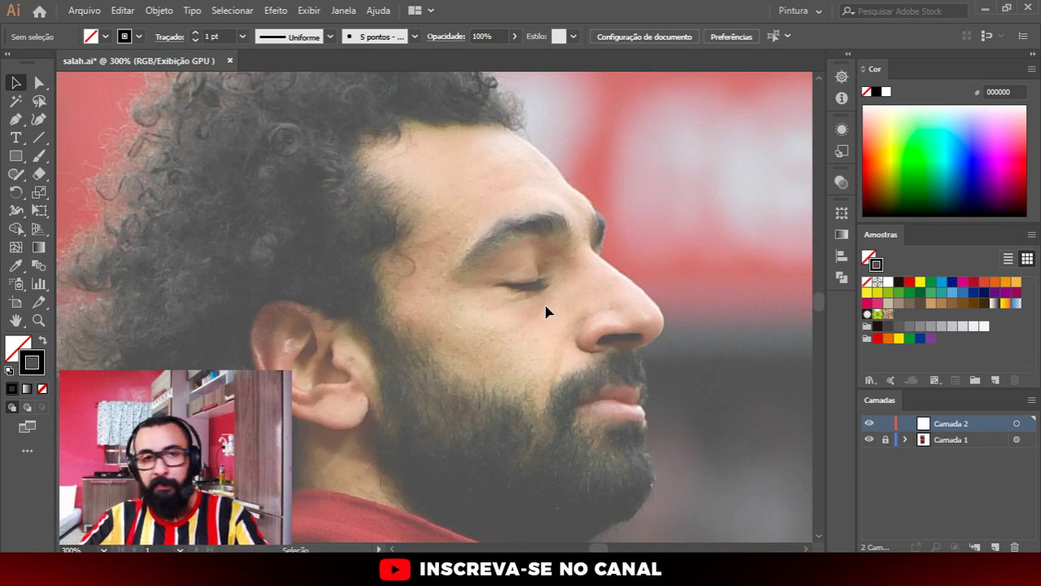
pyautogui.press('b')
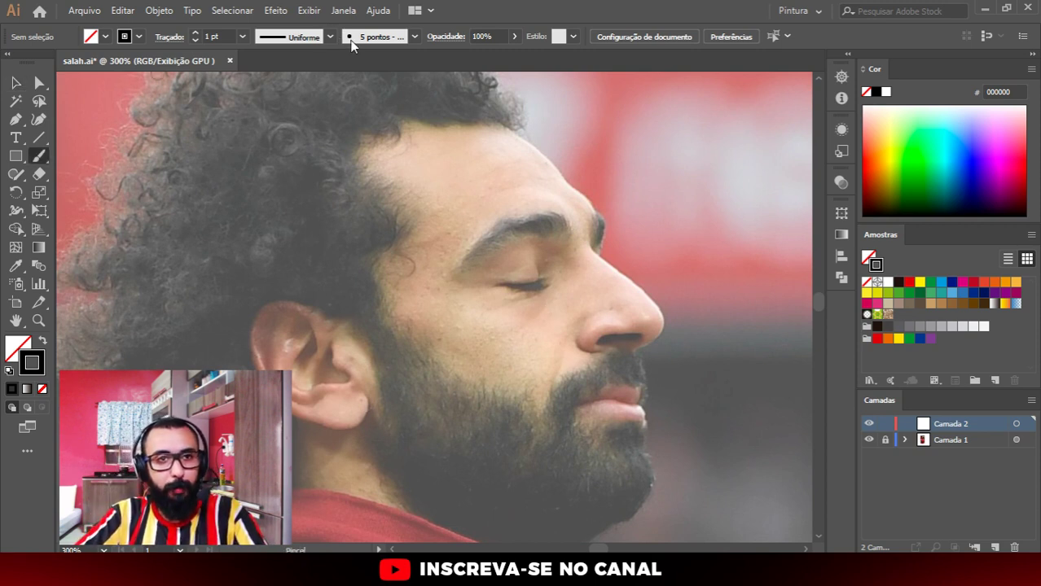
# Step: Redefine the 5 pt Round brush as 3 pt, Pressure-controlled size, variation 2
pyautogui.click(352, 39)
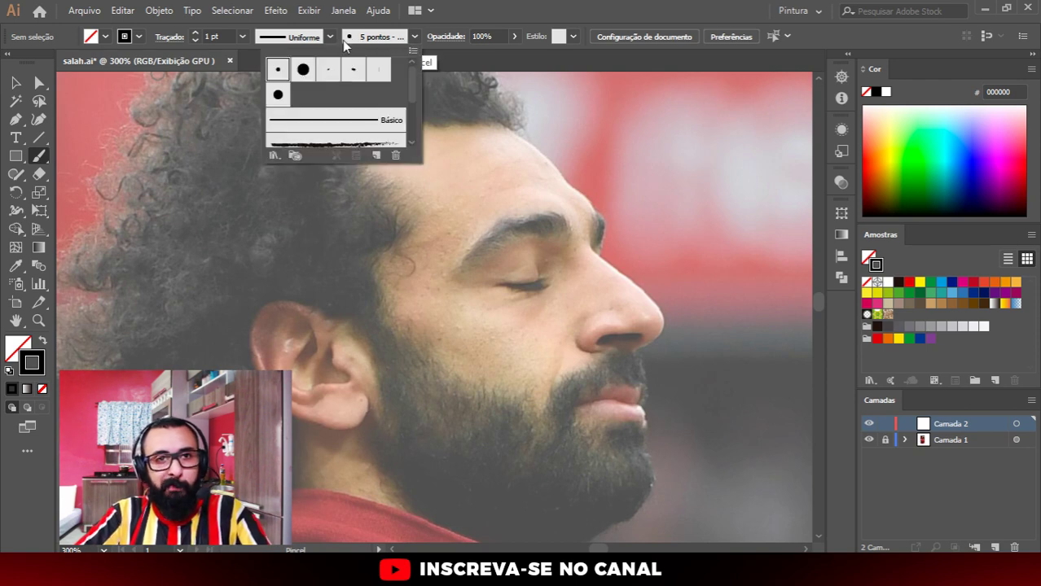
pyautogui.doubleClick(278, 70)
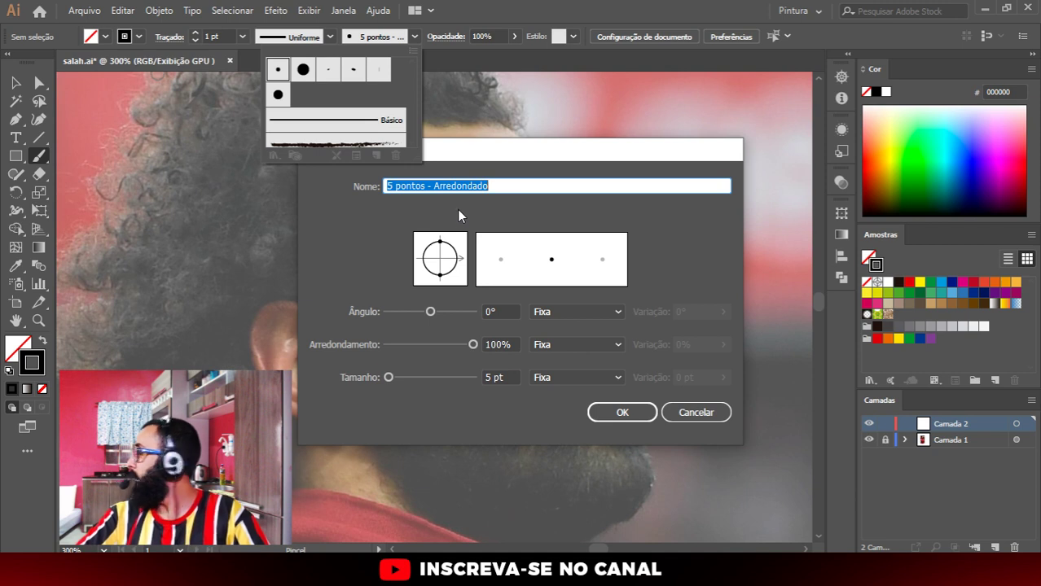
pyautogui.doubleClick(495, 377)
pyautogui.write('3')
pyautogui.click(563, 378)
pyautogui.click(565, 427)
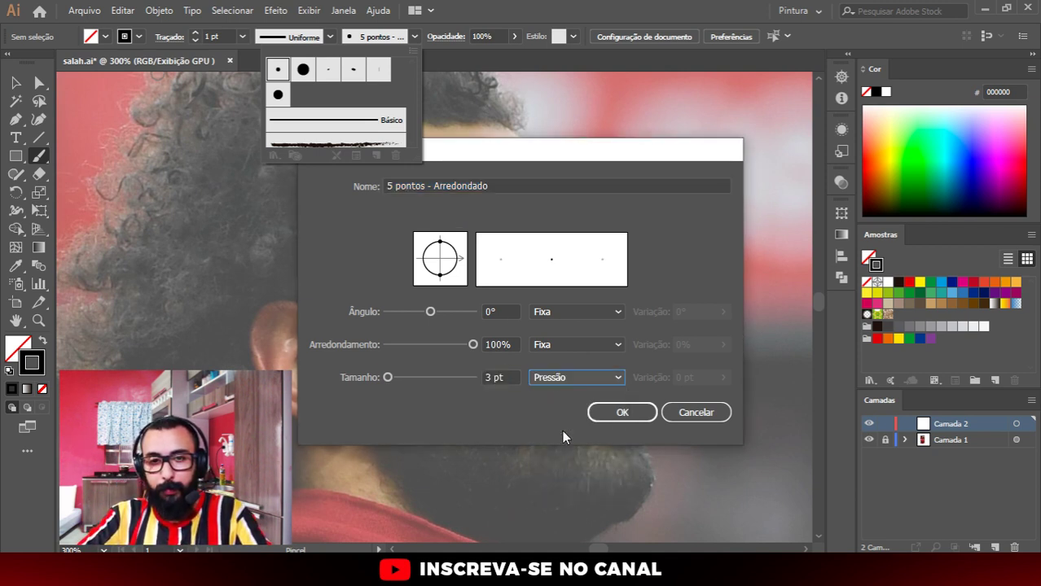
pyautogui.press('Tab')
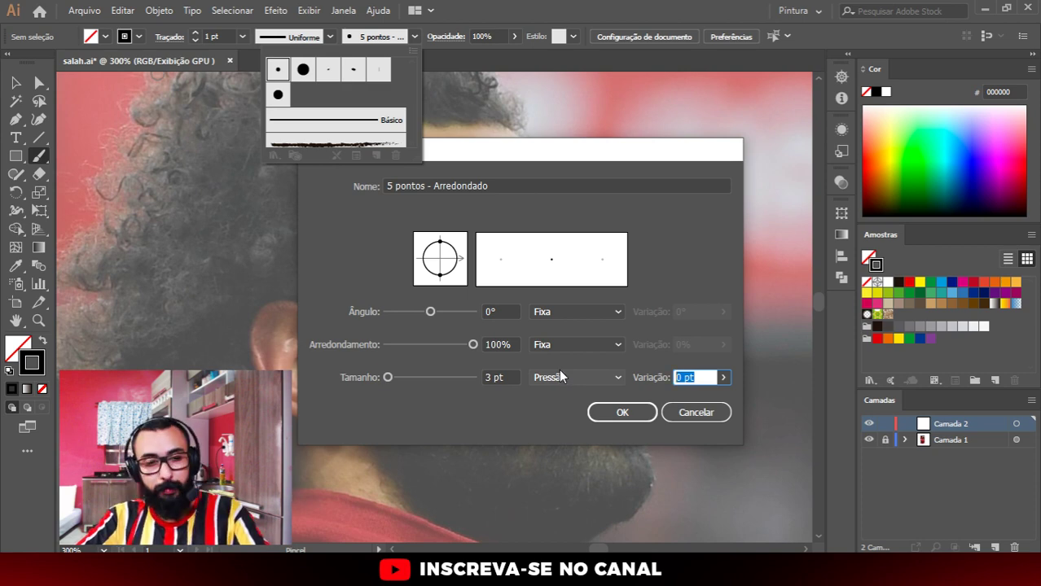
pyautogui.write('2')
pyautogui.click(616, 415)
# Step: Paint practice strokes over the forehead and eye, then undo them
pyautogui.click(528, 312)
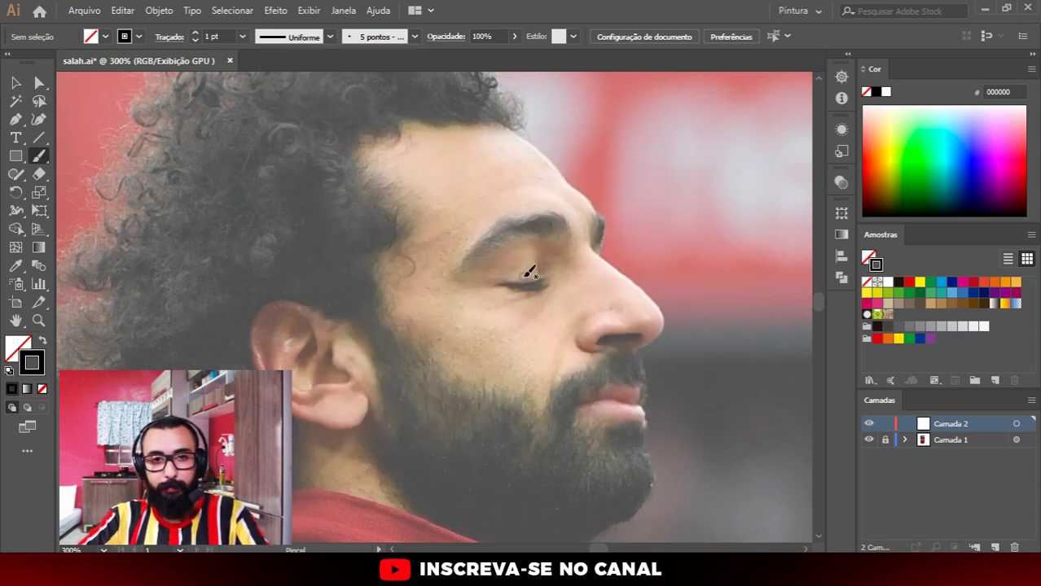
pyautogui.moveTo(419, 220); pyautogui.dragTo(423, 295)
pyautogui.moveTo(425, 194)
pyautogui.mouseDown()
pyautogui.moveTo(433, 307)
pyautogui.moveTo(468, 281)
pyautogui.mouseUp()
pyautogui.moveTo(454, 173); pyautogui.dragTo(471, 314)
pyautogui.moveTo(487, 169); pyautogui.dragTo(493, 189)
pyautogui.moveTo(517, 194)
pyautogui.mouseDown()
pyautogui.moveTo(522, 220)
pyautogui.moveTo(570, 255)
pyautogui.moveTo(592, 371)
pyautogui.moveTo(404, 460)
pyautogui.mouseUp()
pyautogui.hotkey('ctrl', 'z')
pyautogui.hotkey('ctrl', 'z')
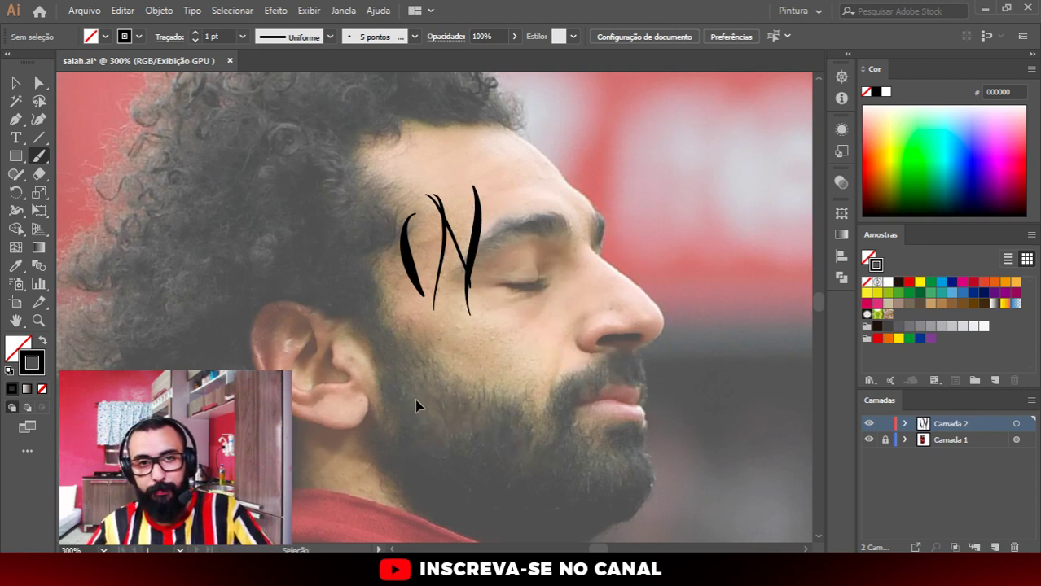
pyautogui.hotkey('ctrl', 'z')
pyautogui.hotkey('ctrl', 'z')
pyautogui.hotkey('ctrl', 'z')
pyautogui.hotkey('ctrl', 'z')
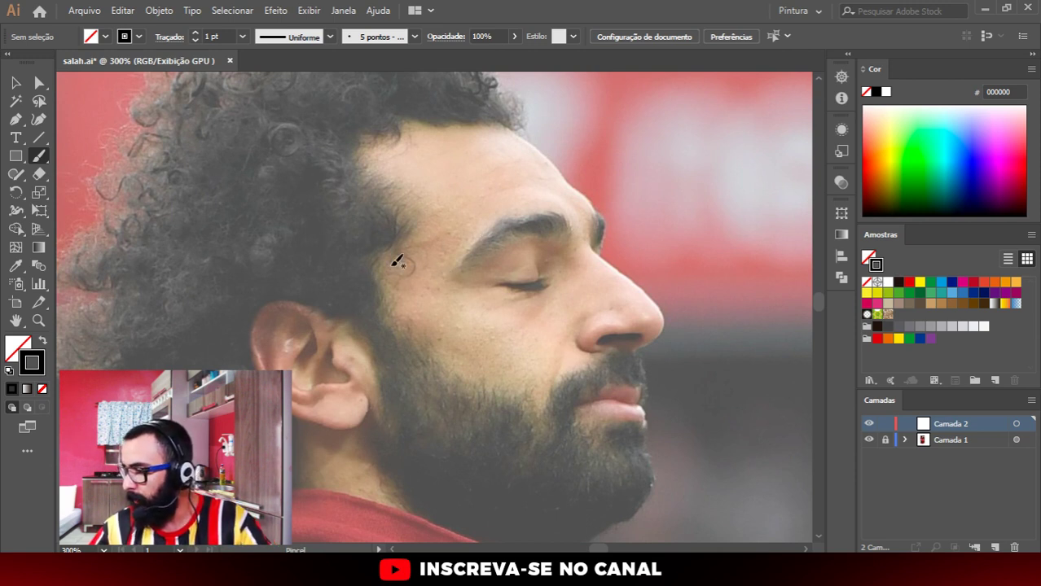
# Step: After more undone test strokes, trace the forehead and nose profile with one line
pyautogui.moveTo(436, 284); pyautogui.dragTo(536, 229)
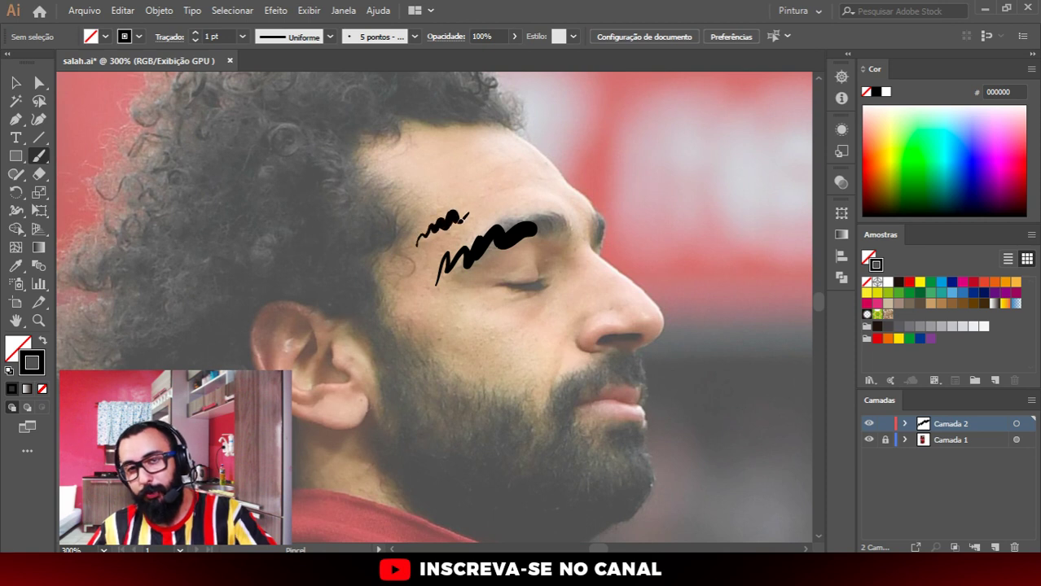
pyautogui.moveTo(467, 216); pyautogui.dragTo(482, 166)
pyautogui.moveTo(477, 113)
pyautogui.mouseDown()
pyautogui.moveTo(584, 186)
pyautogui.moveTo(674, 307)
pyautogui.mouseUp()
pyautogui.hotkey('ctrl', 'z')
pyautogui.hotkey('ctrl', 'z')
pyautogui.hotkey('ctrl', 'z')
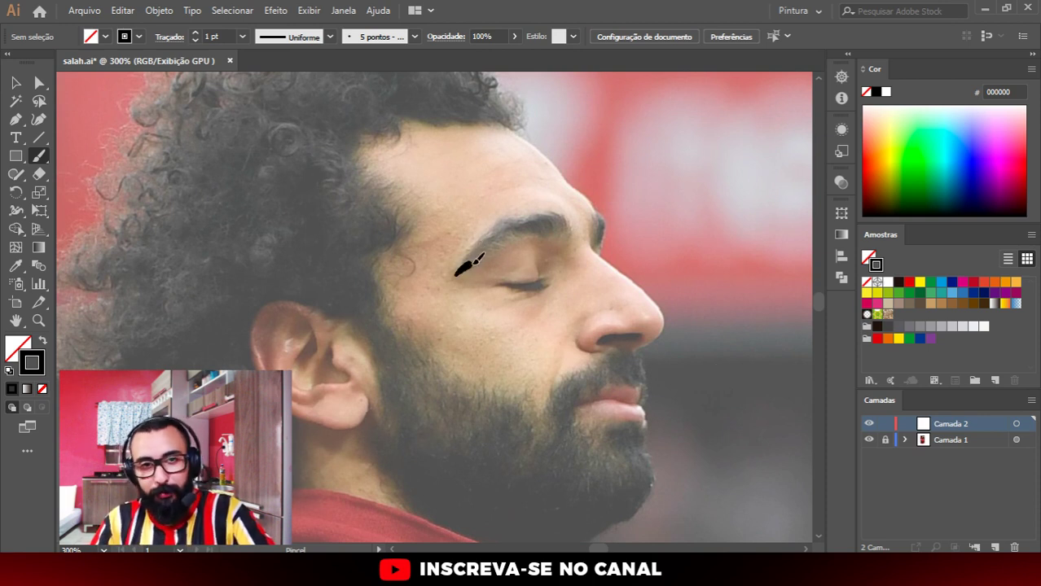
pyautogui.moveTo(477, 261); pyautogui.dragTo(563, 224)
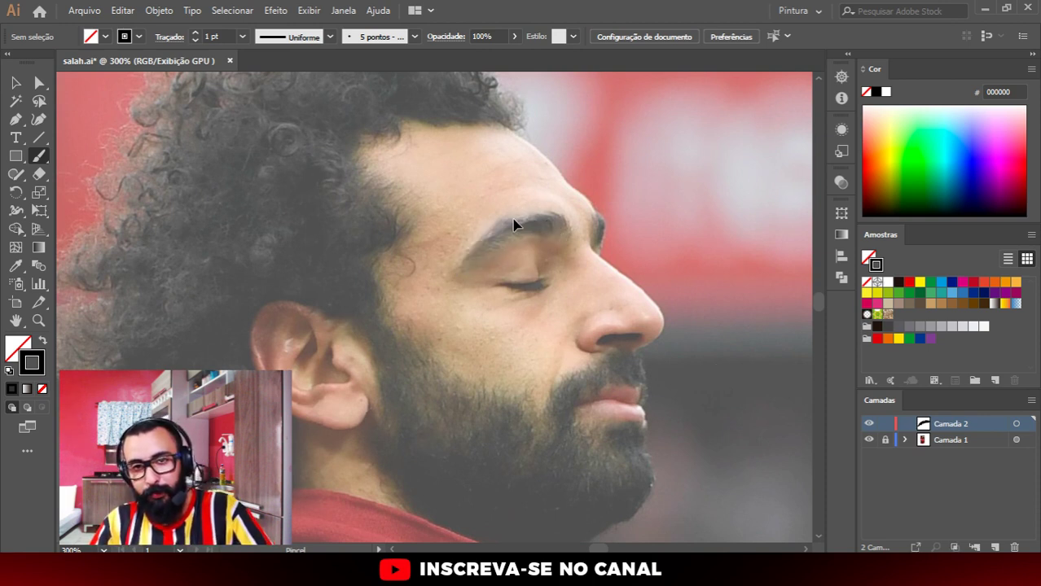
pyautogui.hotkey('ctrl', 'z')
pyautogui.moveTo(474, 115)
pyautogui.mouseDown()
pyautogui.moveTo(524, 132)
pyautogui.moveTo(446, 382)
pyautogui.mouseUp()
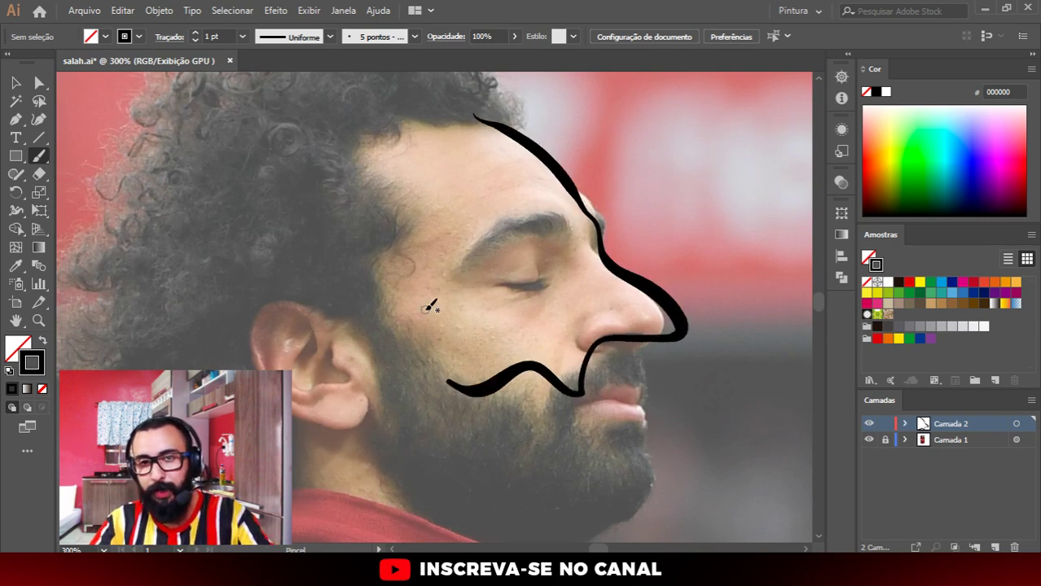
# Step: Undo the profile line and handwrite HUION over the face with the Paintbrush
pyautogui.hotkey('ctrl', 'z')
pyautogui.keyDown('alt'); pyautogui.scroll(2, 582, 259); pyautogui.keyUp('alt')
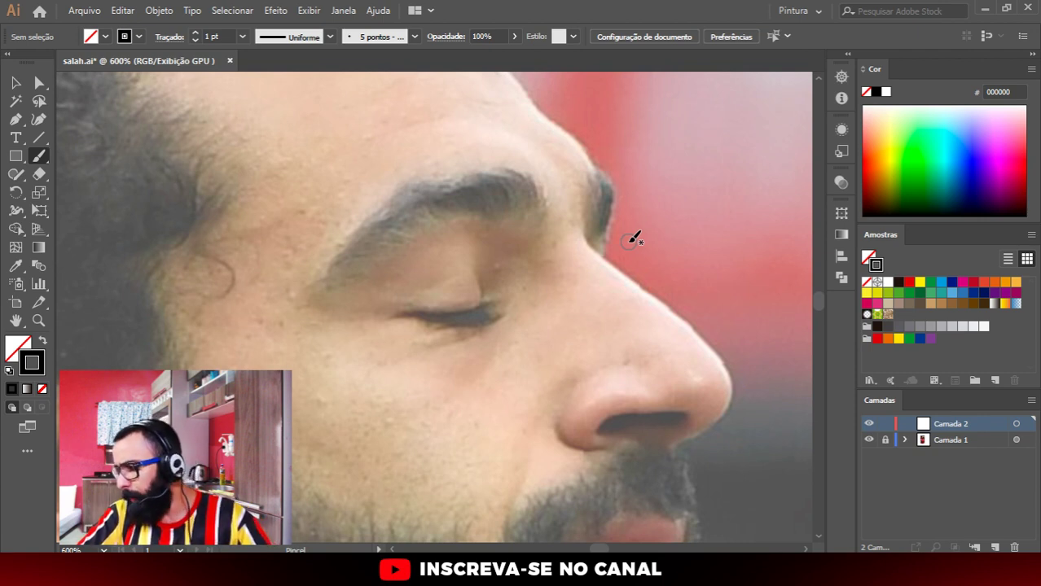
pyautogui.scroll(-2, 626, 237)
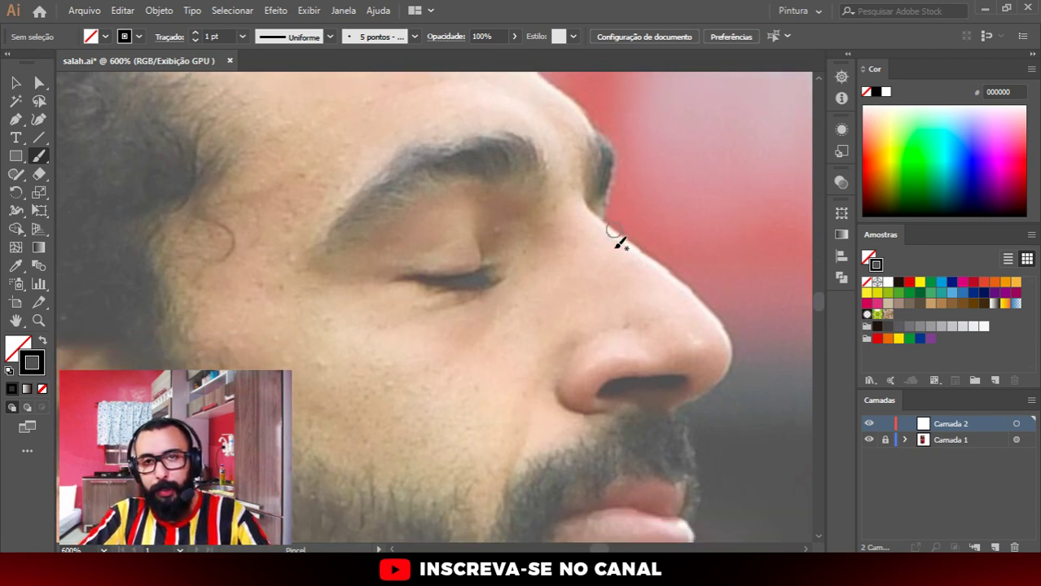
pyautogui.scroll(-1, 620, 240)
pyautogui.moveTo(360, 216); pyautogui.dragTo(376, 316)
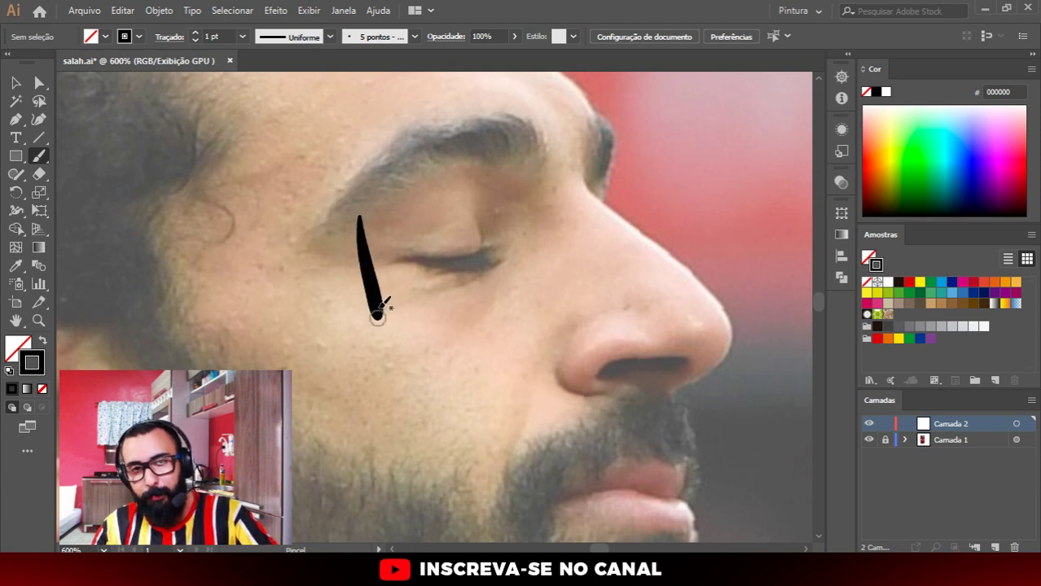
pyautogui.moveTo(370, 269); pyautogui.dragTo(411, 266)
pyautogui.moveTo(401, 215)
pyautogui.mouseDown()
pyautogui.moveTo(417, 316)
pyautogui.moveTo(458, 245)
pyautogui.moveTo(461, 301)
pyautogui.mouseUp()
pyautogui.moveTo(489, 235); pyautogui.dragTo(485, 300)
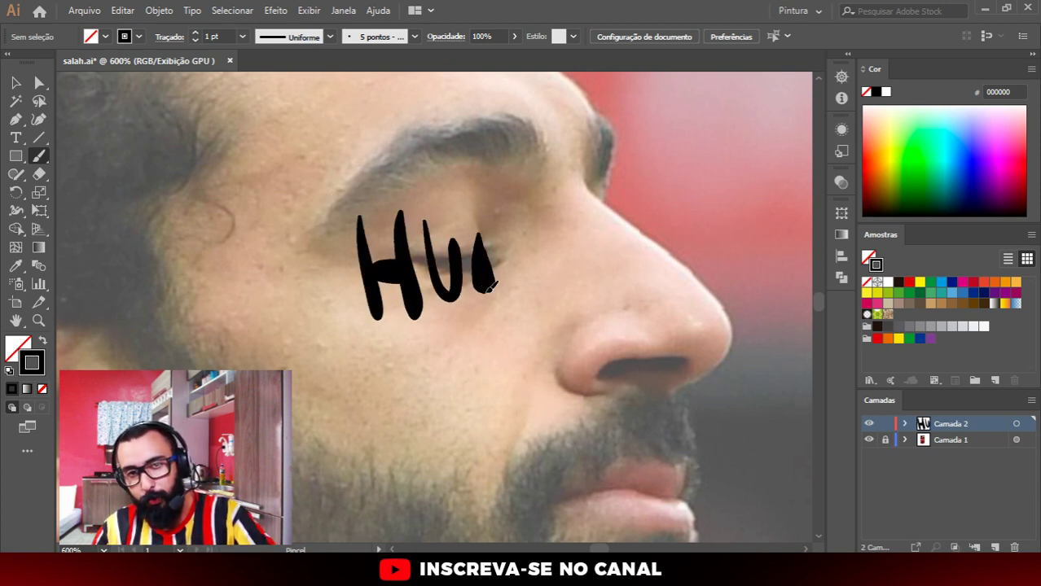
pyautogui.moveTo(525, 221); pyautogui.dragTo(537, 219)
pyautogui.moveTo(570, 287)
pyautogui.mouseDown()
pyautogui.moveTo(616, 277)
pyautogui.moveTo(610, 203)
pyautogui.mouseUp()
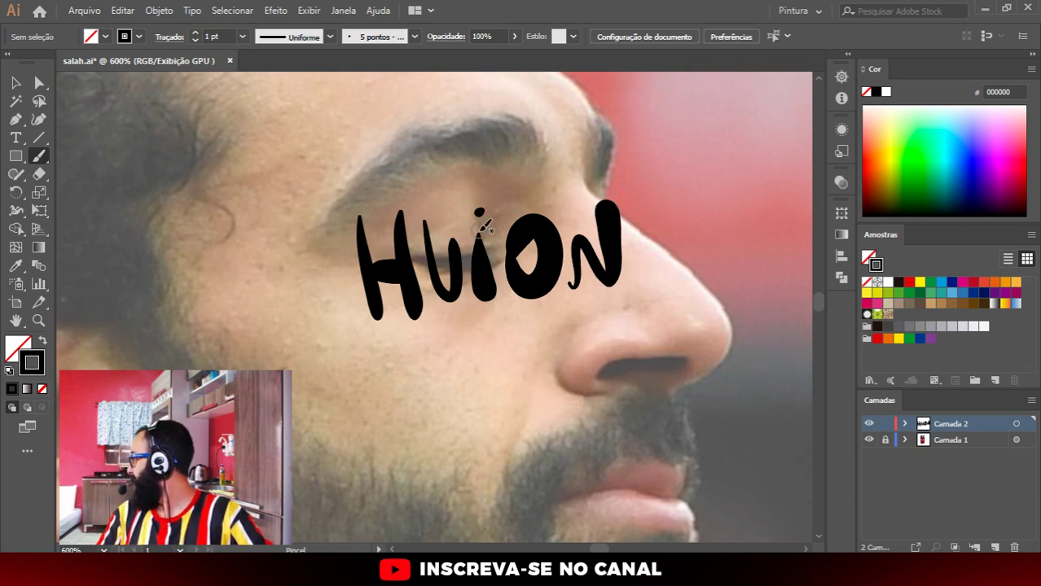
pyautogui.moveTo(479, 210); pyautogui.dragTo(478, 204)
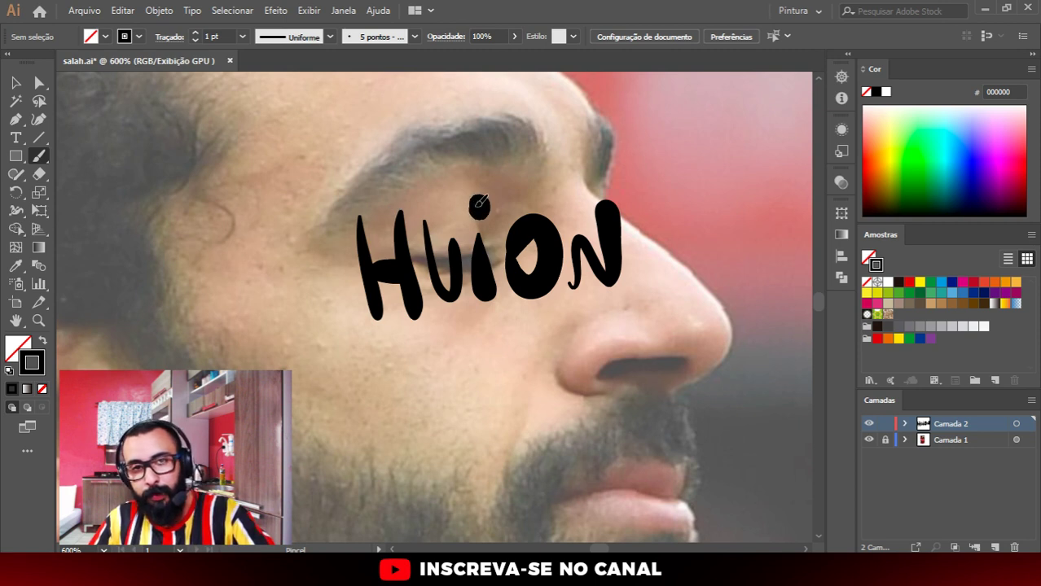
pyautogui.moveTo(355, 211); pyautogui.dragTo(371, 324)
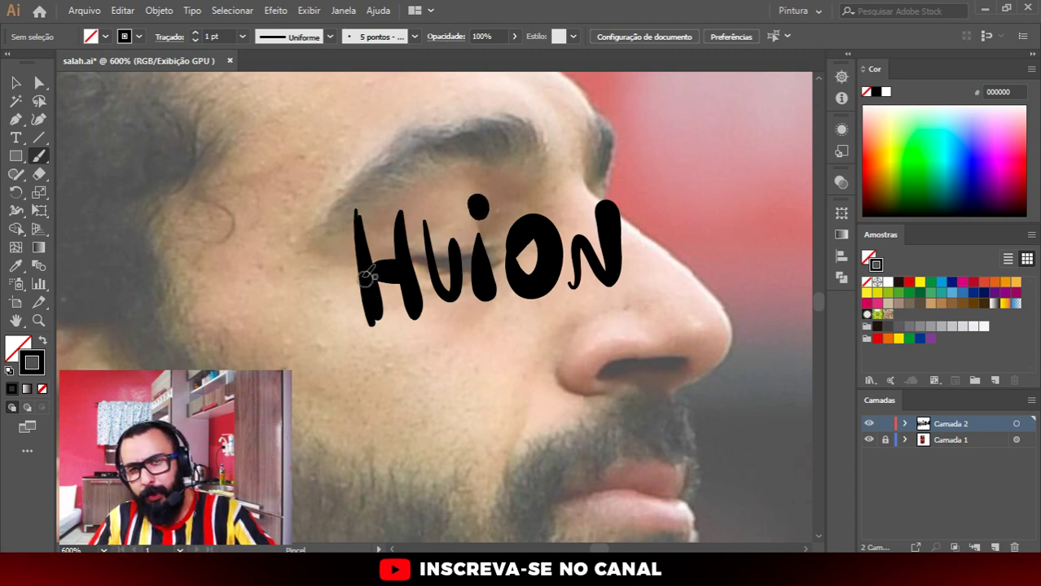
# Step: Handwrite WACOM below HUION
pyautogui.moveTo(343, 379); pyautogui.dragTo(423, 377)
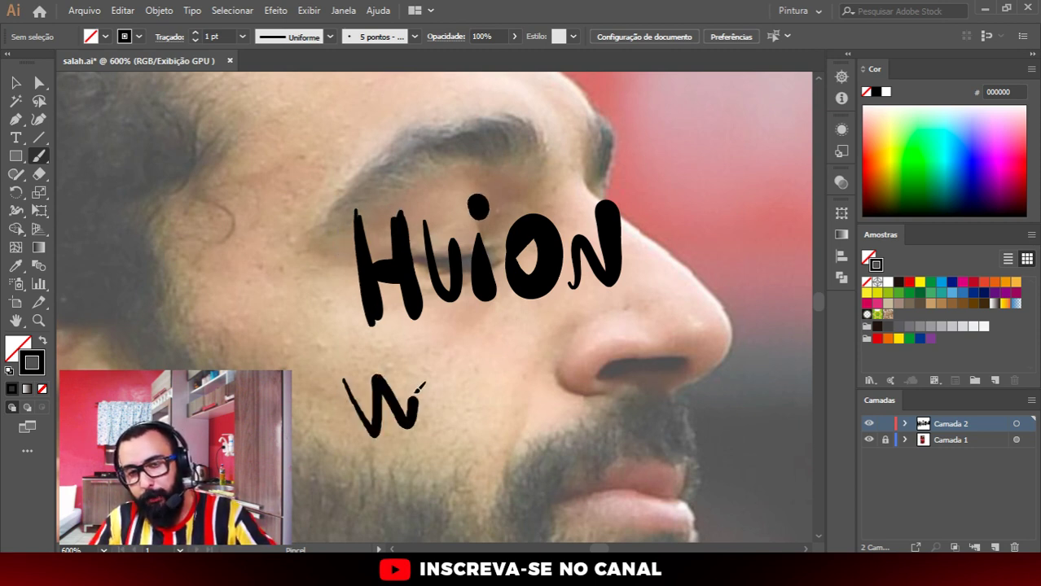
pyautogui.moveTo(417, 423); pyautogui.dragTo(434, 399)
pyautogui.moveTo(492, 361)
pyautogui.mouseDown()
pyautogui.moveTo(465, 412)
pyautogui.moveTo(523, 357)
pyautogui.mouseUp()
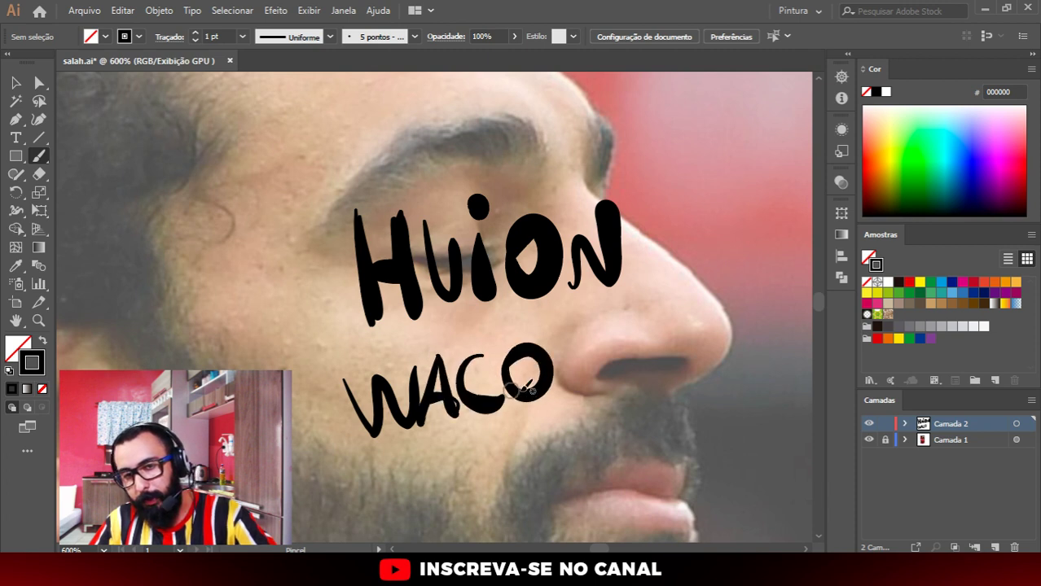
pyautogui.moveTo(570, 389)
pyautogui.mouseDown()
pyautogui.moveTo(596, 363)
pyautogui.moveTo(631, 397)
pyautogui.mouseUp()
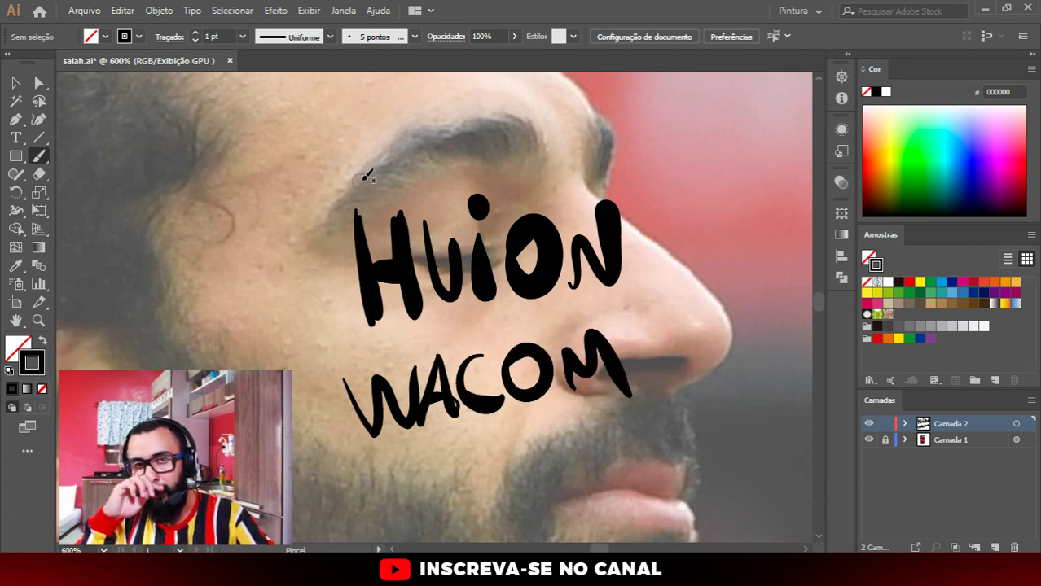
# Step: Handwrite GENIUS across the forehead and circle it
pyautogui.scroll(3, 375, 175)
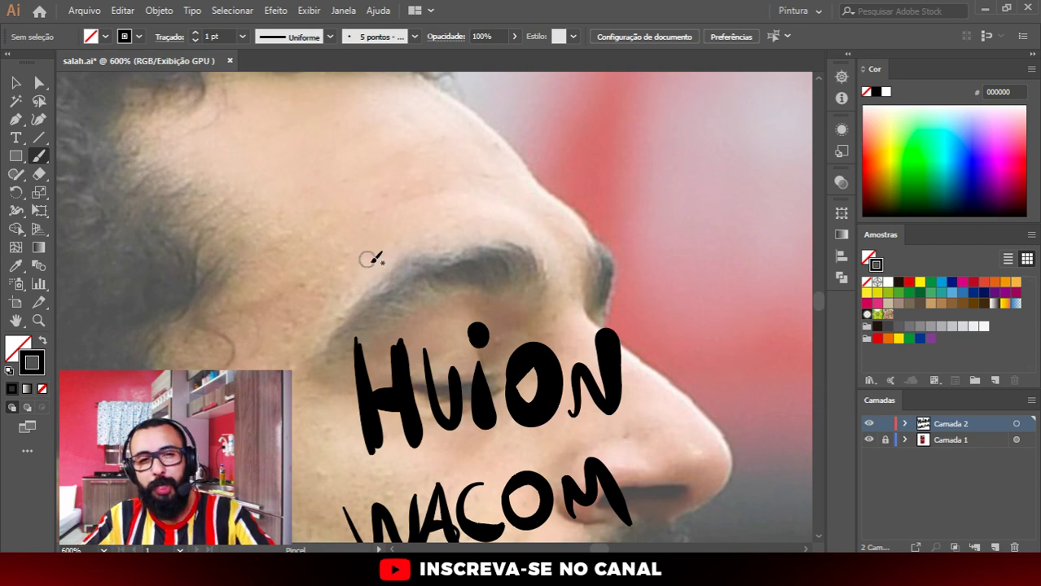
pyautogui.moveTo(346, 236)
pyautogui.mouseDown()
pyautogui.moveTo(358, 192)
pyautogui.moveTo(436, 244)
pyautogui.moveTo(493, 197)
pyautogui.moveTo(508, 248)
pyautogui.mouseUp()
pyautogui.moveTo(522, 189); pyautogui.dragTo(538, 196)
pyautogui.moveTo(544, 225)
pyautogui.mouseDown()
pyautogui.moveTo(578, 217)
pyautogui.moveTo(573, 173)
pyautogui.mouseUp()
pyautogui.moveTo(544, 131)
pyautogui.mouseDown()
pyautogui.moveTo(348, 277)
pyautogui.moveTo(539, 116)
pyautogui.mouseUp()
# Step: Circle WACOM and draw arrows to HUION and up to the WACOM circle
pyautogui.scroll(-2, 484, 218)
pyautogui.scroll(-2, 497, 216)
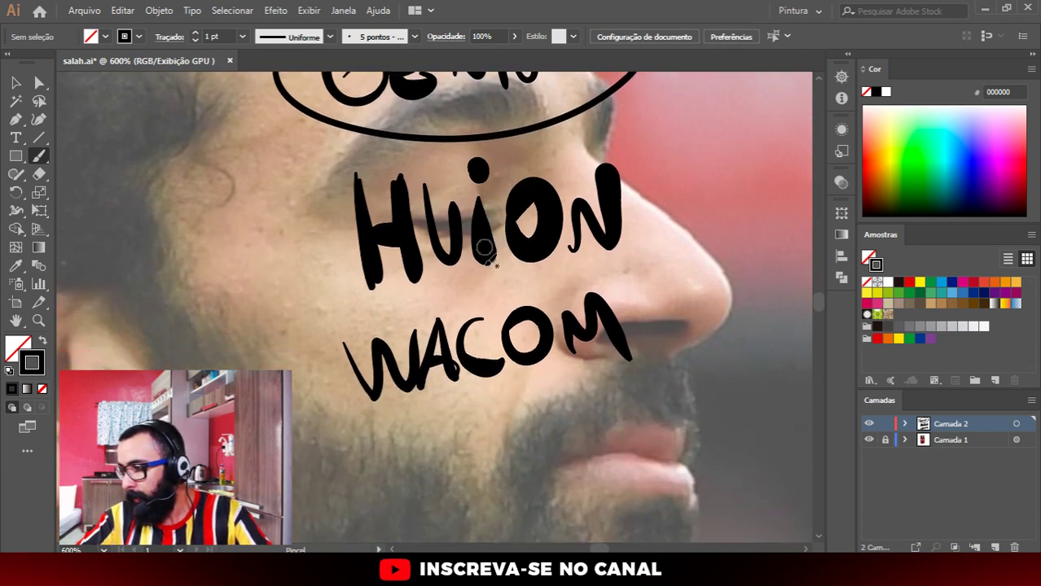
pyautogui.scroll(-3, 521, 214)
pyautogui.moveTo(626, 188)
pyautogui.mouseDown()
pyautogui.moveTo(529, 159)
pyautogui.moveTo(586, 163)
pyautogui.mouseUp()
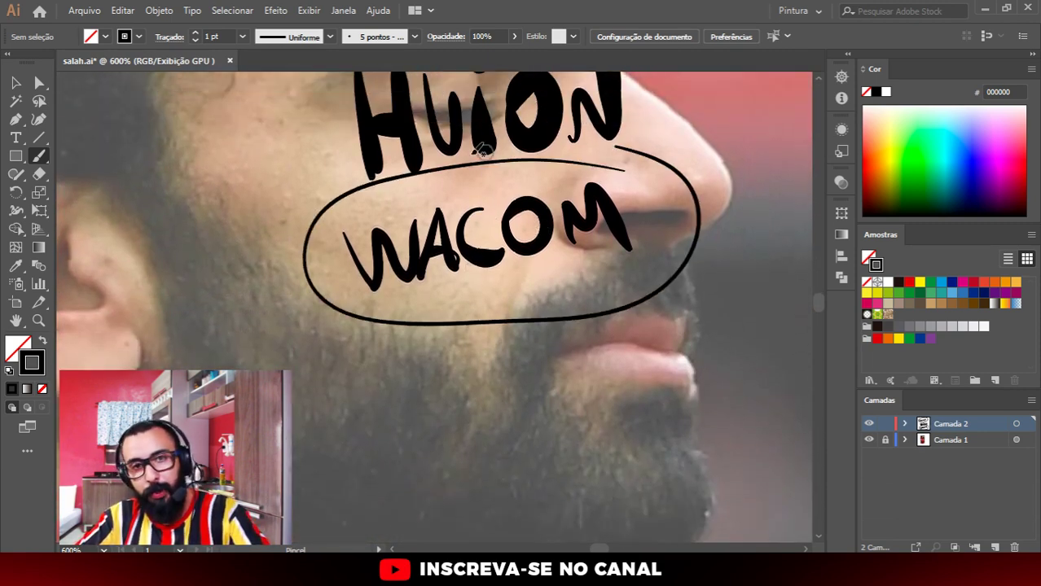
pyautogui.hotkey('ctrl', '-')
pyautogui.hotkey('ctrl', '-')
pyautogui.hotkey('ctrl', '-')
pyautogui.scroll(2, 578, 194)
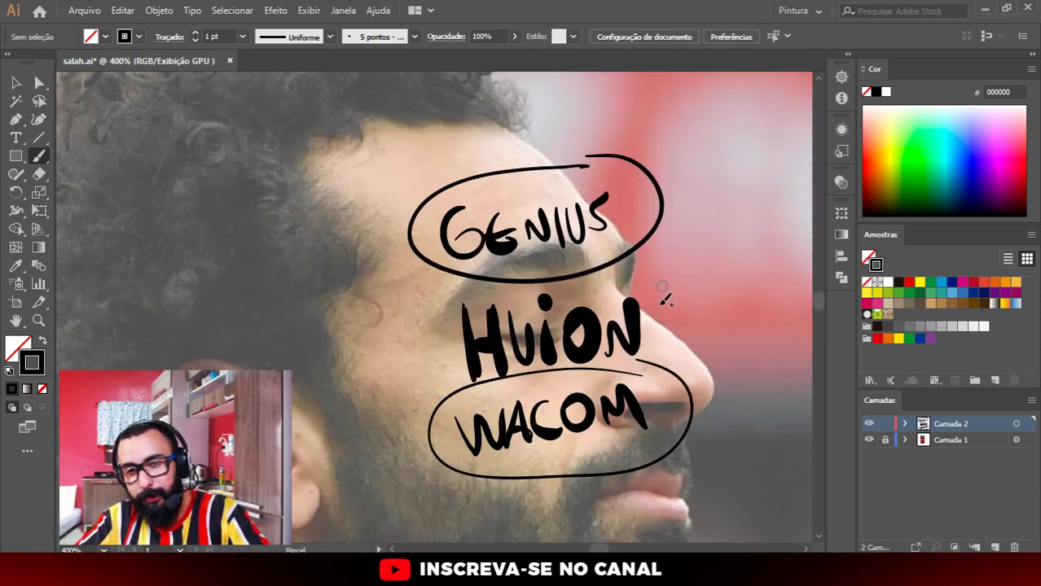
pyautogui.moveTo(698, 265)
pyautogui.mouseDown()
pyautogui.moveTo(654, 323)
pyautogui.moveTo(682, 325)
pyautogui.moveTo(656, 327)
pyautogui.mouseUp()
pyautogui.scroll(-1, 425, 295)
pyautogui.moveTo(401, 316)
pyautogui.mouseDown()
pyautogui.moveTo(447, 307)
pyautogui.moveTo(443, 324)
pyautogui.mouseUp()
pyautogui.scroll(-2, 556, 273)
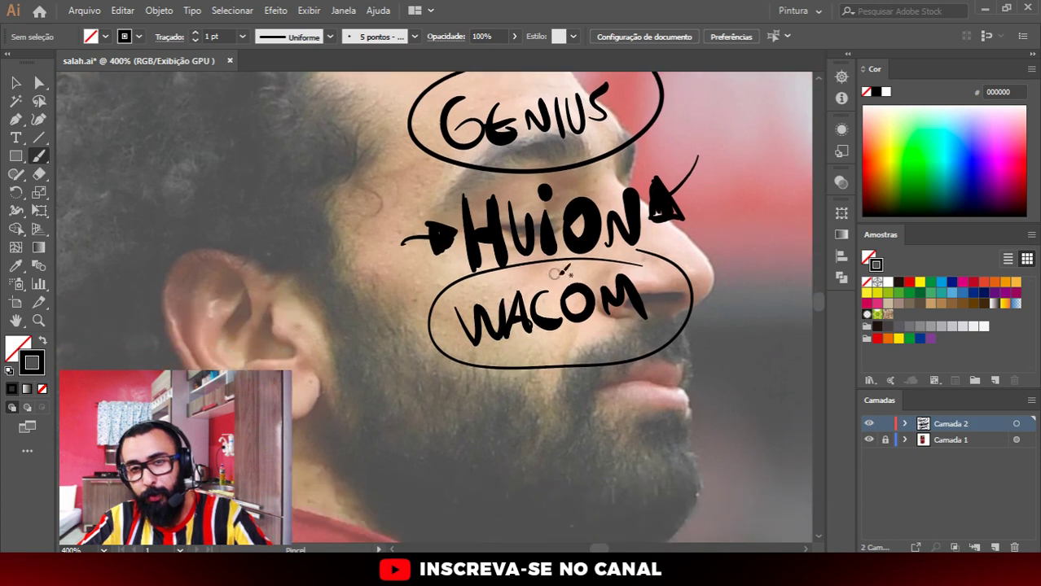
pyautogui.moveTo(381, 420); pyautogui.dragTo(463, 364)
# Step: Write the prices 250 and 200 below the arrow
pyautogui.moveTo(396, 430)
pyautogui.mouseDown()
pyautogui.moveTo(407, 444)
pyautogui.moveTo(445, 448)
pyautogui.moveTo(480, 423)
pyautogui.moveTo(515, 473)
pyautogui.mouseUp()
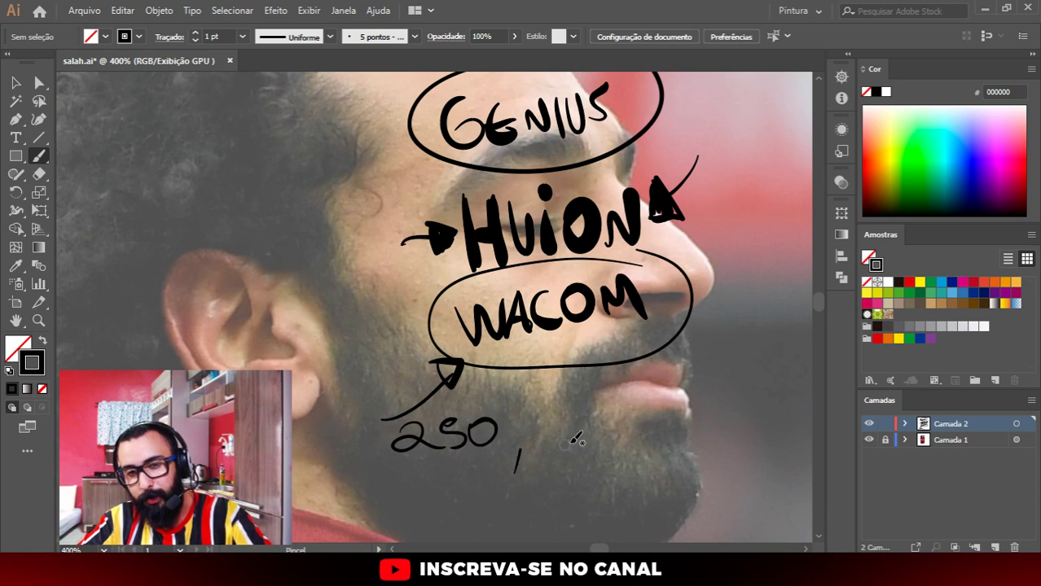
pyautogui.moveTo(538, 410)
pyautogui.mouseDown()
pyautogui.moveTo(564, 432)
pyautogui.moveTo(584, 406)
pyautogui.moveTo(635, 469)
pyautogui.mouseUp()
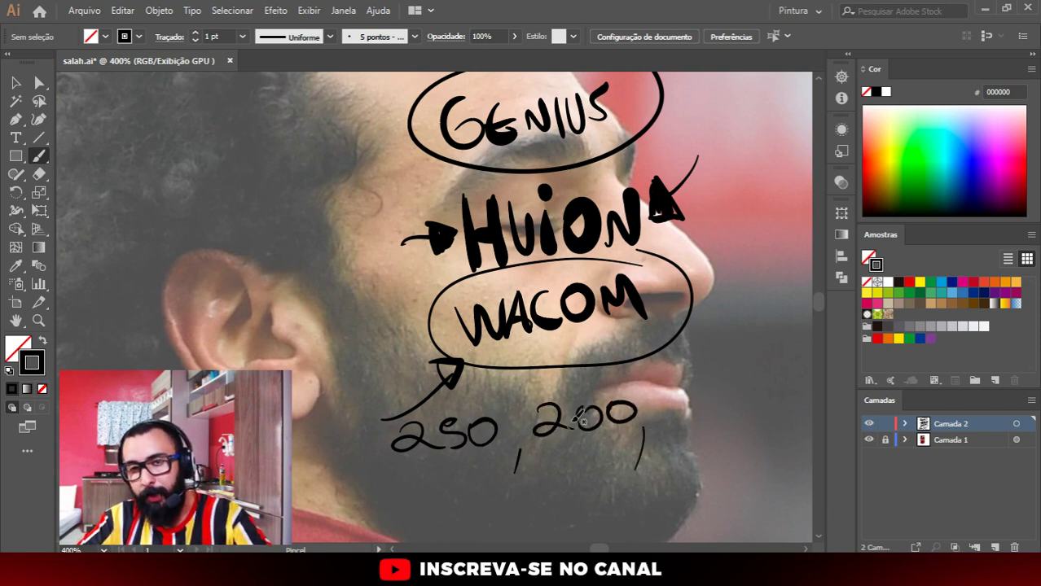
pyautogui.scroll(1, 651, 382)
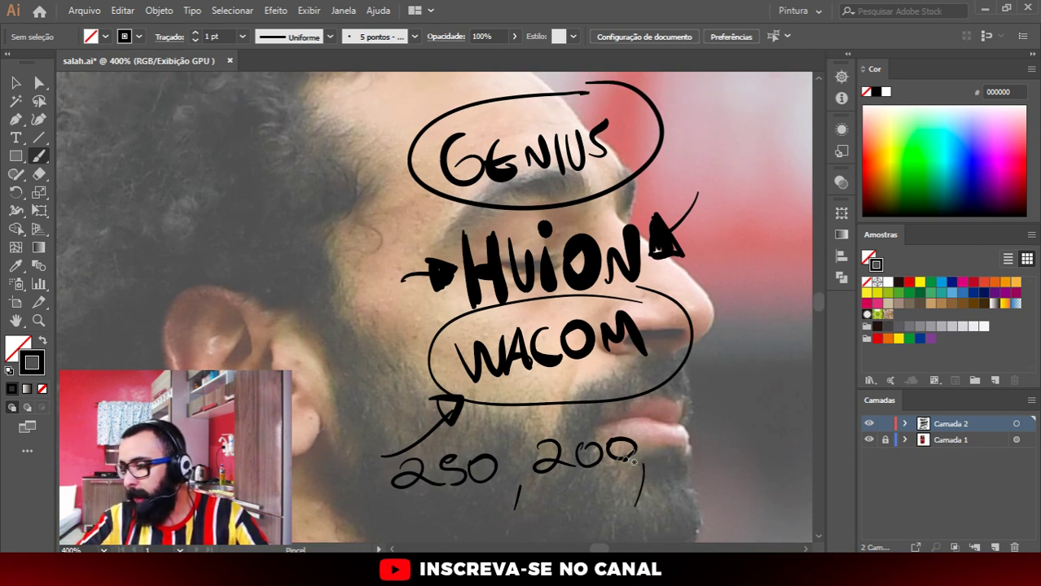
pyautogui.scroll(-2, 615, 460)
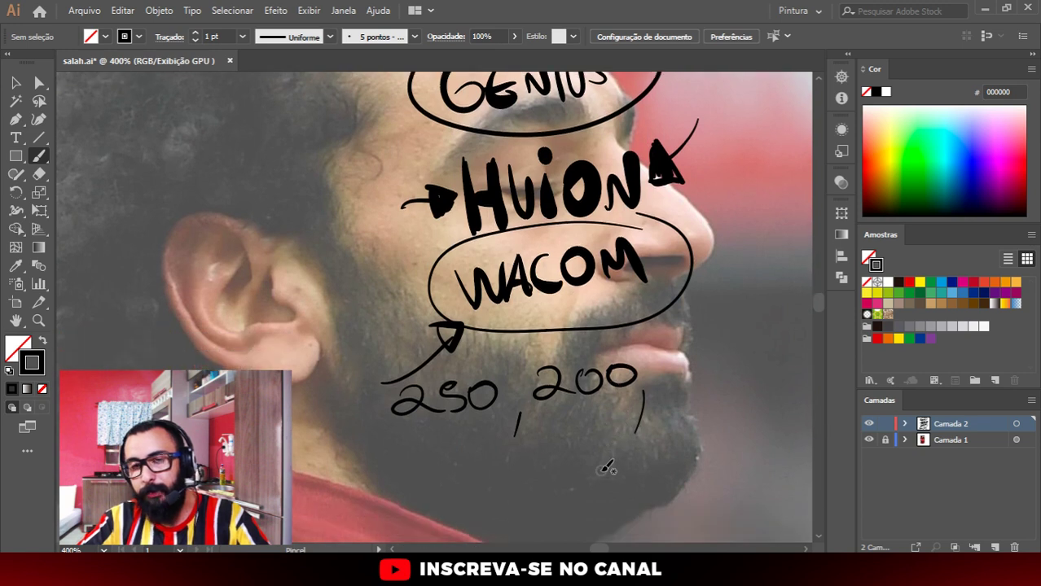
pyautogui.scroll(3, 697, 448)
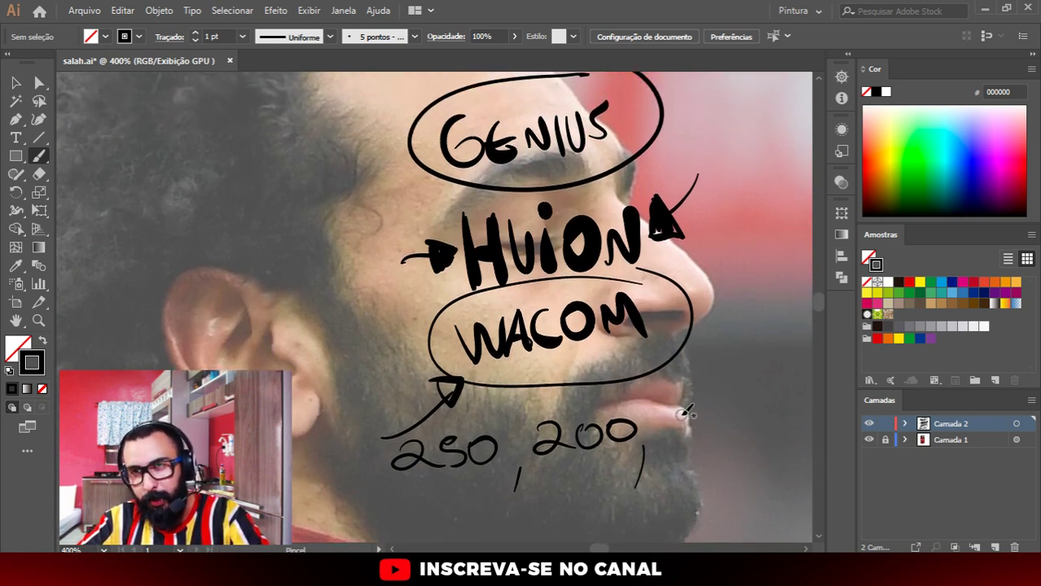
# Step: Write the price 450,00 after the other prices and box it
pyautogui.moveTo(687, 401); pyautogui.dragTo(706, 444)
pyautogui.moveTo(733, 407)
pyautogui.mouseDown()
pyautogui.moveTo(715, 446)
pyautogui.moveTo(746, 419)
pyautogui.mouseUp()
pyautogui.moveTo(762, 440); pyautogui.dragTo(756, 464)
pyautogui.moveTo(780, 418); pyautogui.dragTo(803, 420)
pyautogui.moveTo(690, 464)
pyautogui.mouseDown()
pyautogui.moveTo(802, 444)
pyautogui.moveTo(680, 436)
pyautogui.moveTo(689, 453)
pyautogui.mouseUp()
pyautogui.scroll(-1, 675, 439)
pyautogui.scroll(2, 673, 436)
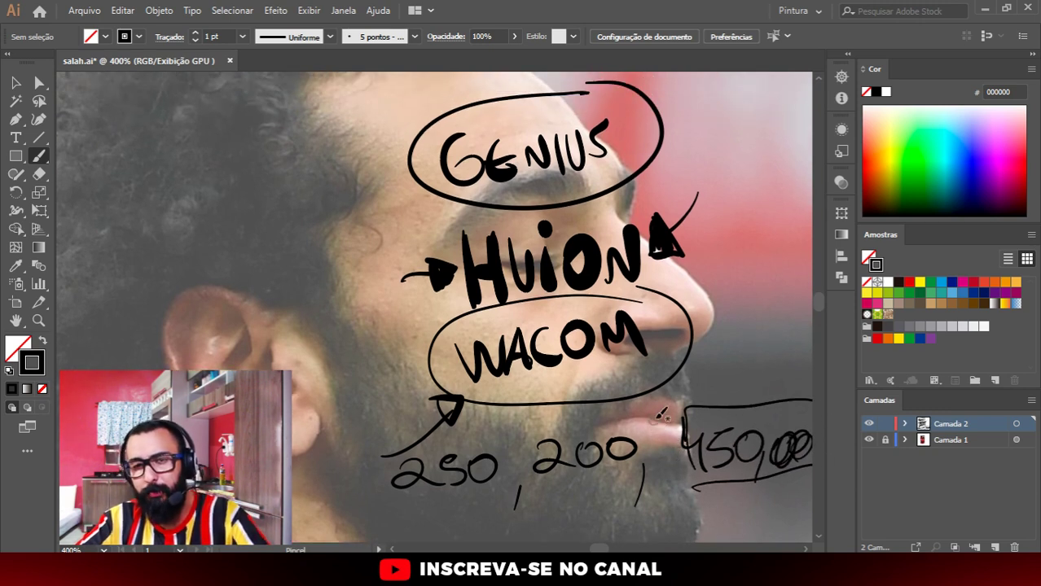
# Step: Select every handwritten note, arrow and price on Camada 2 and delete them
pyautogui.hotkey('ctrl', 'a')
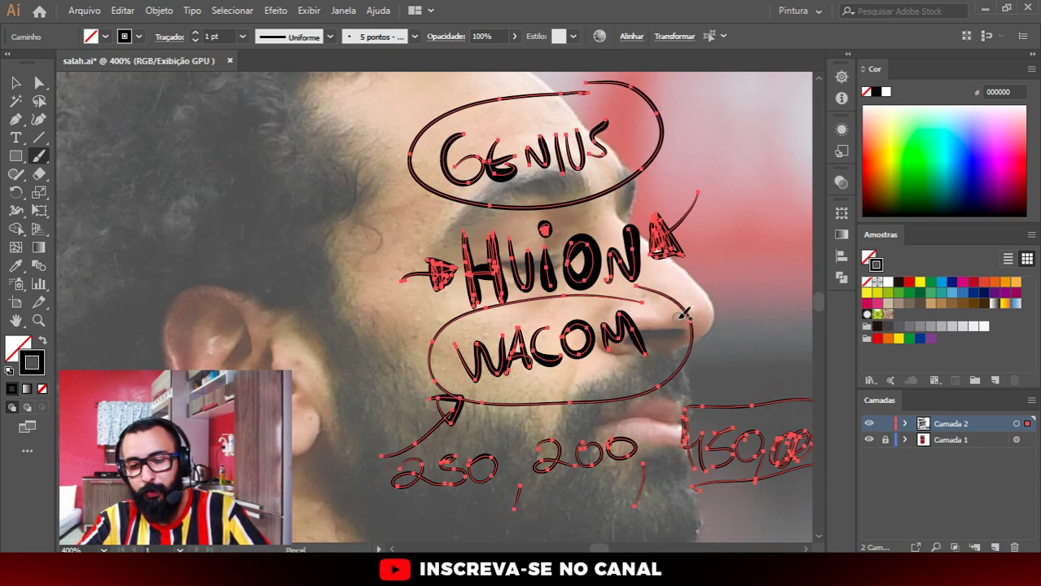
pyautogui.press('Delete')
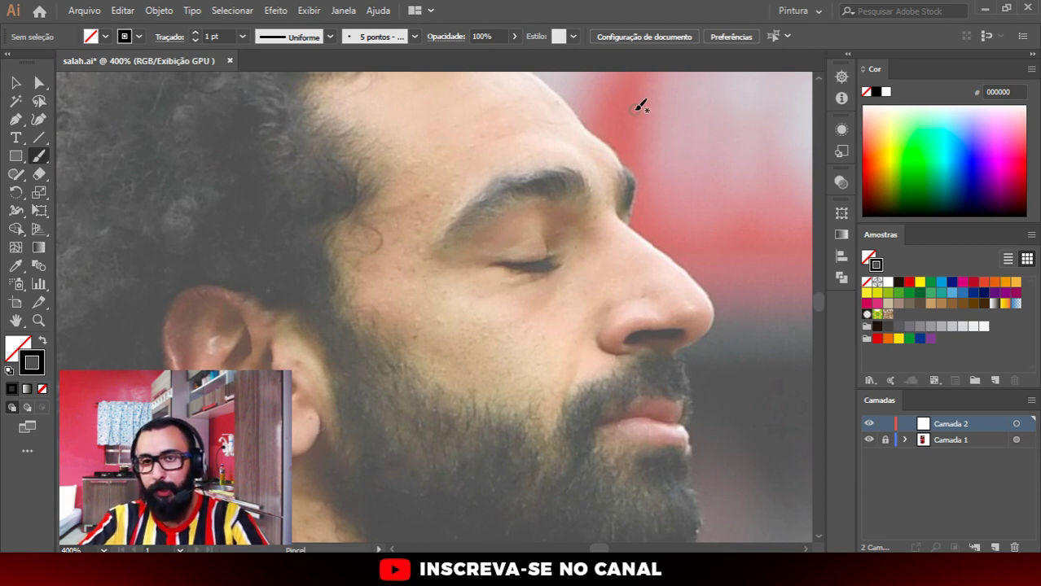
pyautogui.scroll(2, 615, 169)
pyautogui.scroll(1, 615, 169)
pyautogui.scroll(-2, 612, 175)
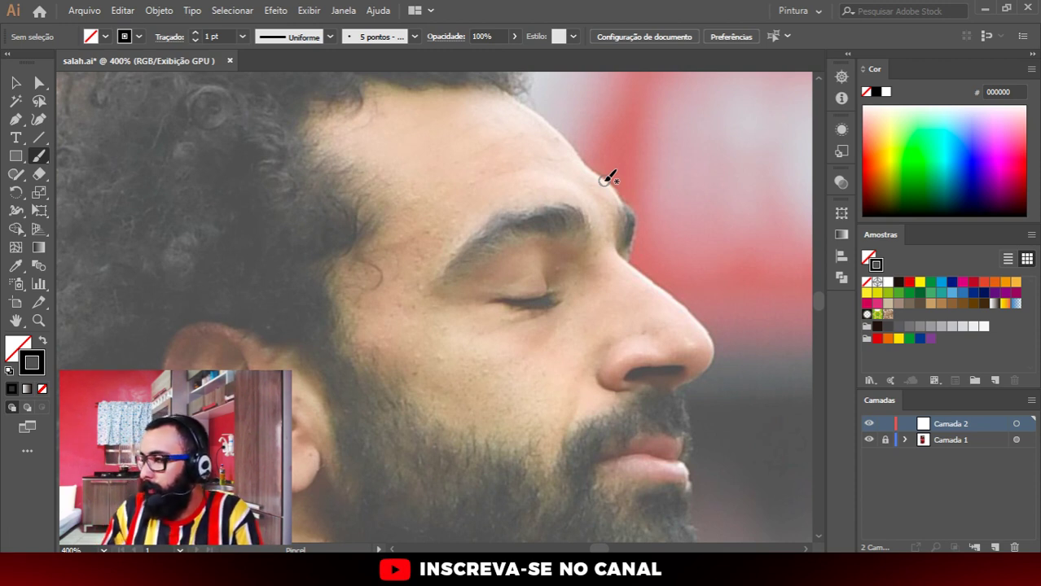
pyautogui.scroll(-2, 593, 234)
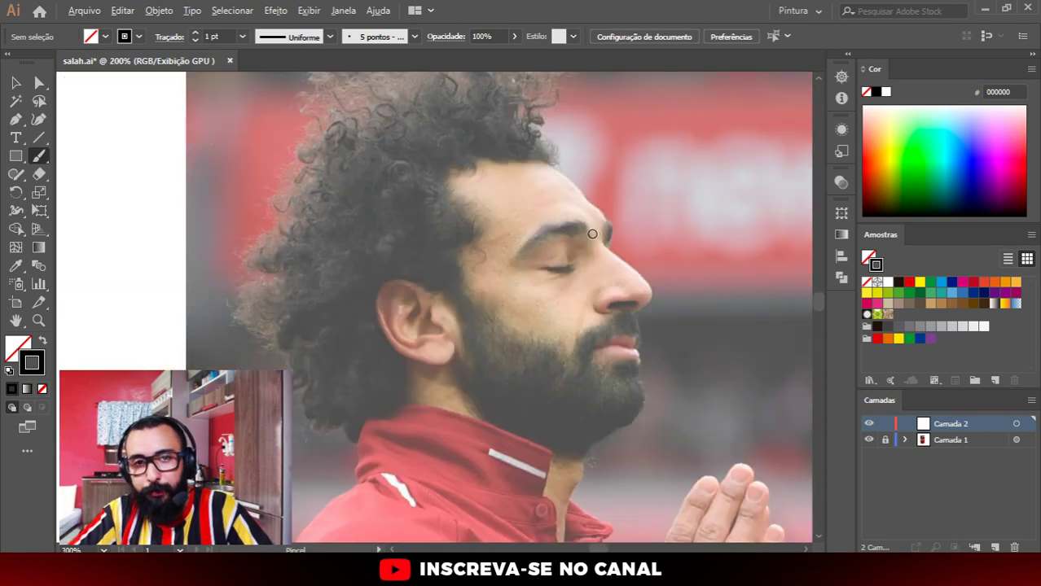
pyautogui.scroll(-2, 601, 241)
pyautogui.scroll(3, 489, 248)
pyautogui.scroll(1, 493, 251)
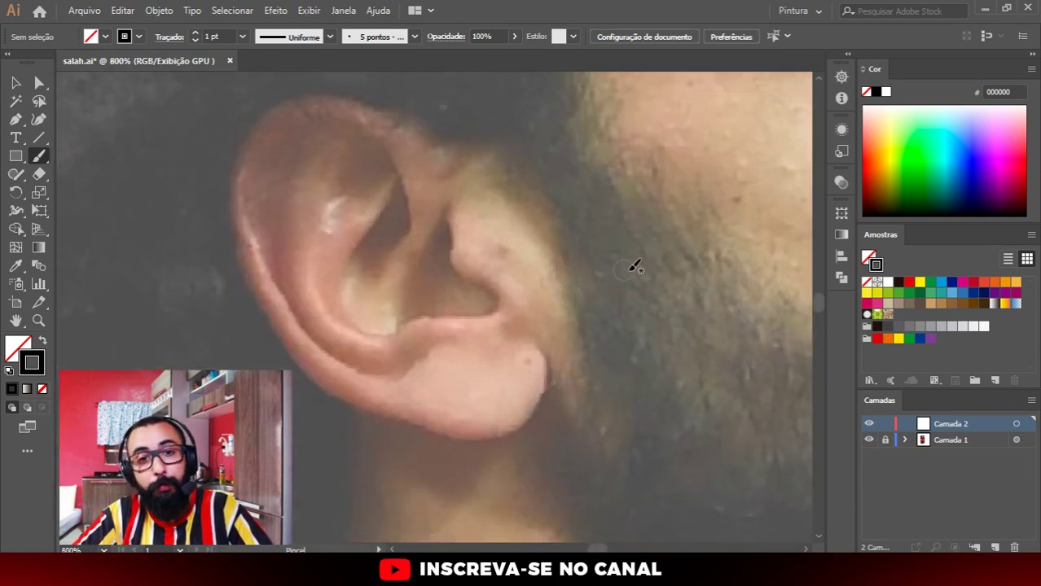
pyautogui.scroll(-1, 634, 264)
pyautogui.scroll(-1, 488, 163)
pyautogui.scroll(-2, 529, 195)
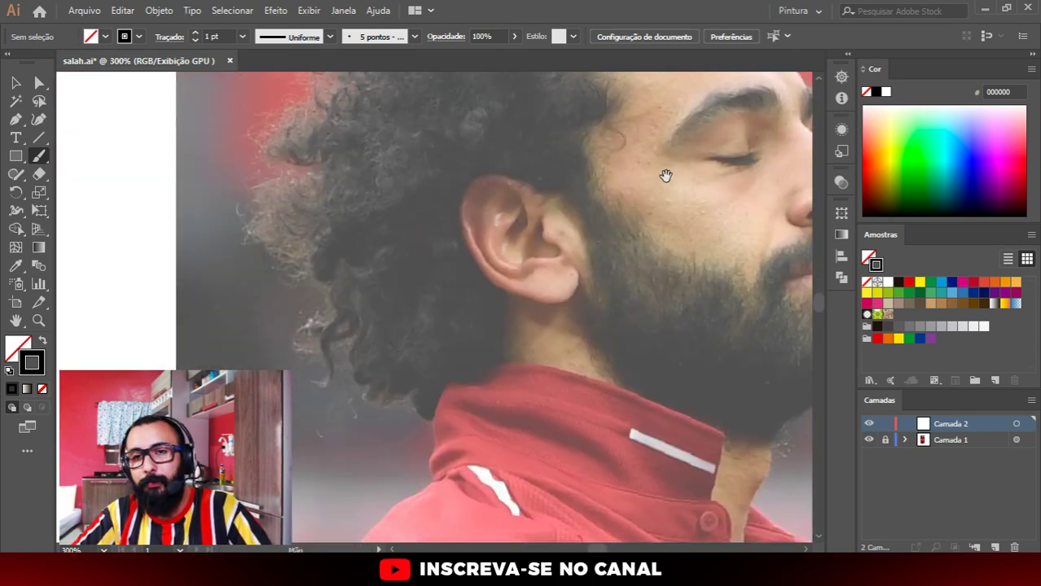
pyautogui.moveTo(668, 174); pyautogui.dragTo(502, 225)
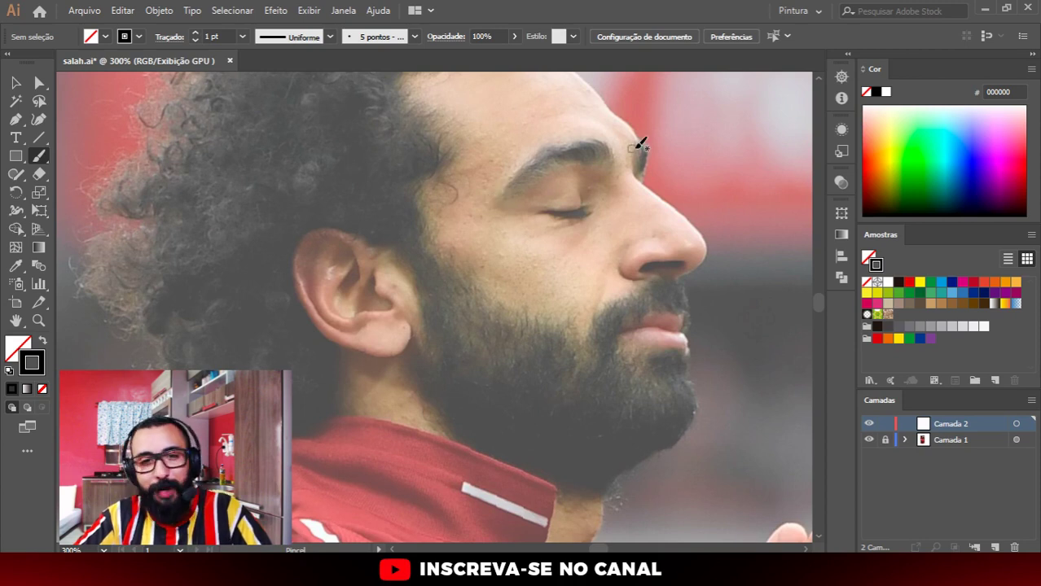
pyautogui.scroll(1, 641, 144)
pyautogui.scroll(-1, 627, 181)
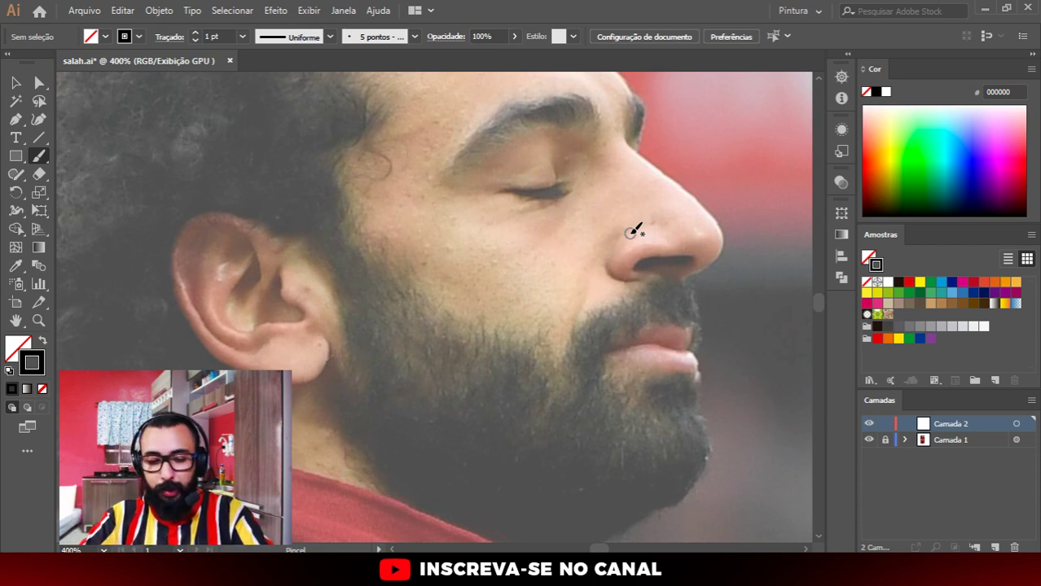
pyautogui.scroll(1, 615, 159)
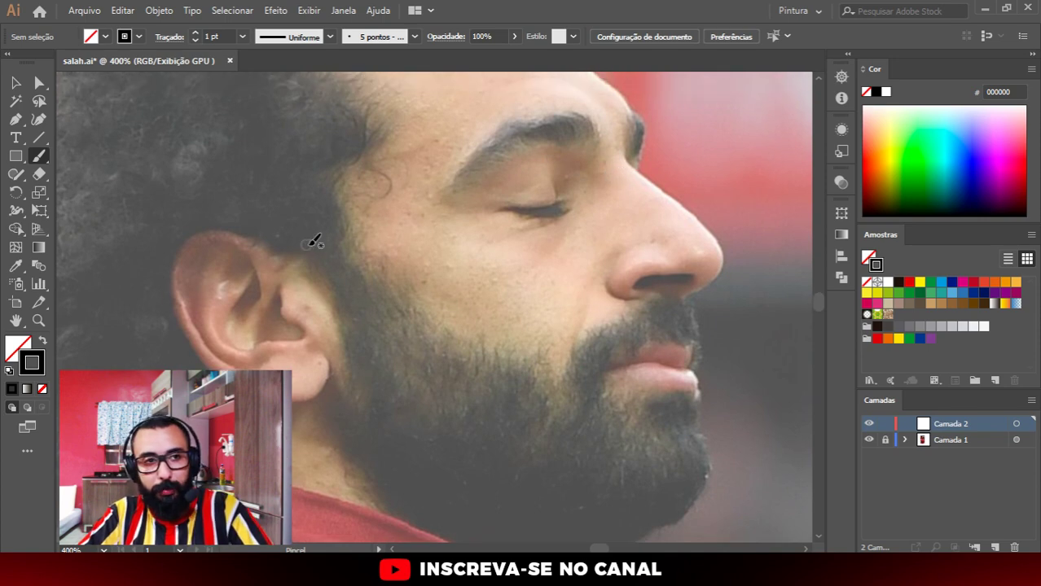
pyautogui.hotkey('ctrl', '-')
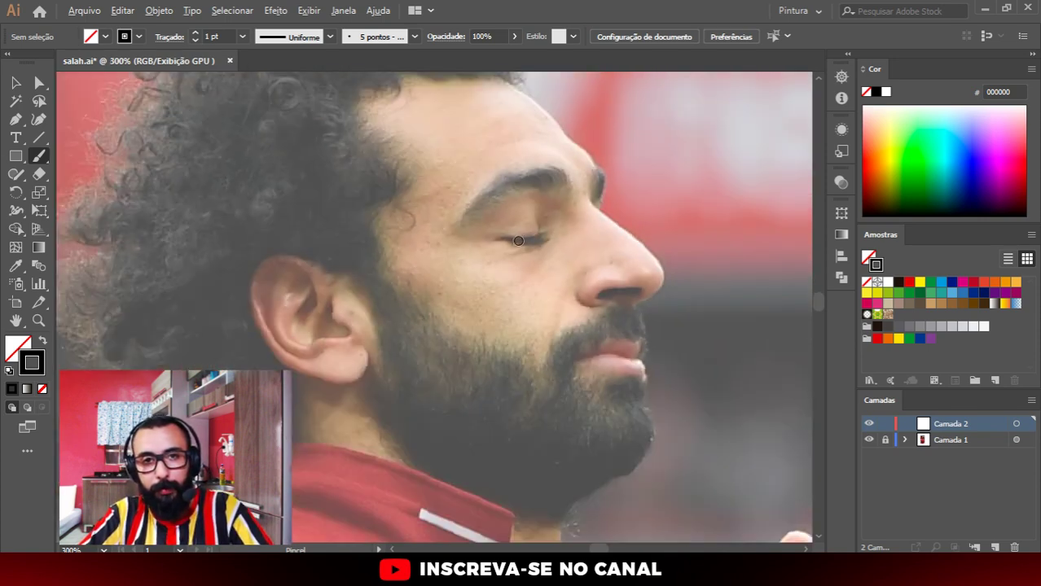
pyautogui.hotkey('ctrl', '+')
pyautogui.hotkey('ctrl', '+')
pyautogui.hotkey('ctrl', '+')
pyautogui.scroll(2, 756, 250)
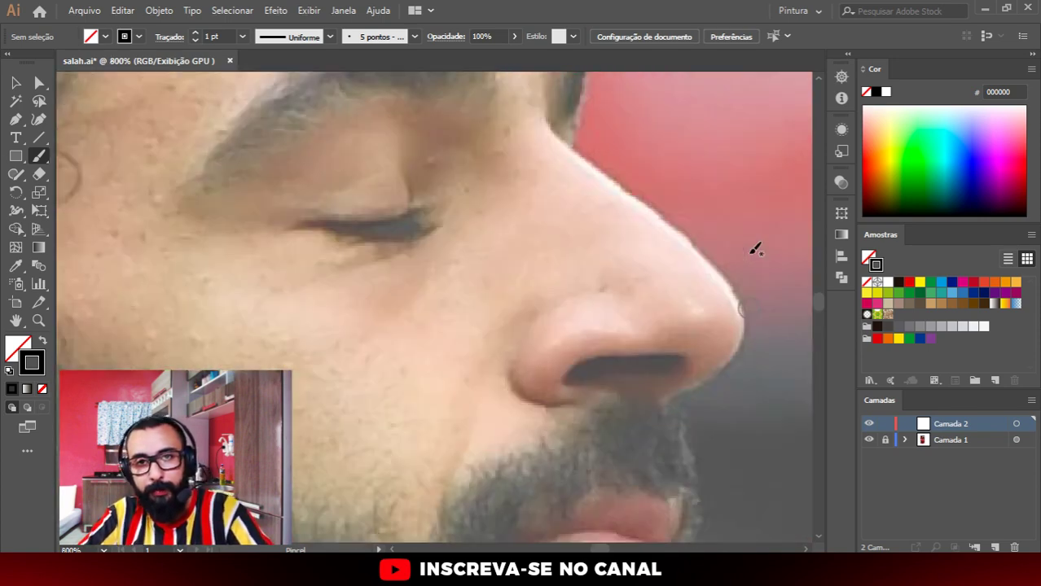
pyautogui.scroll(3, 753, 248)
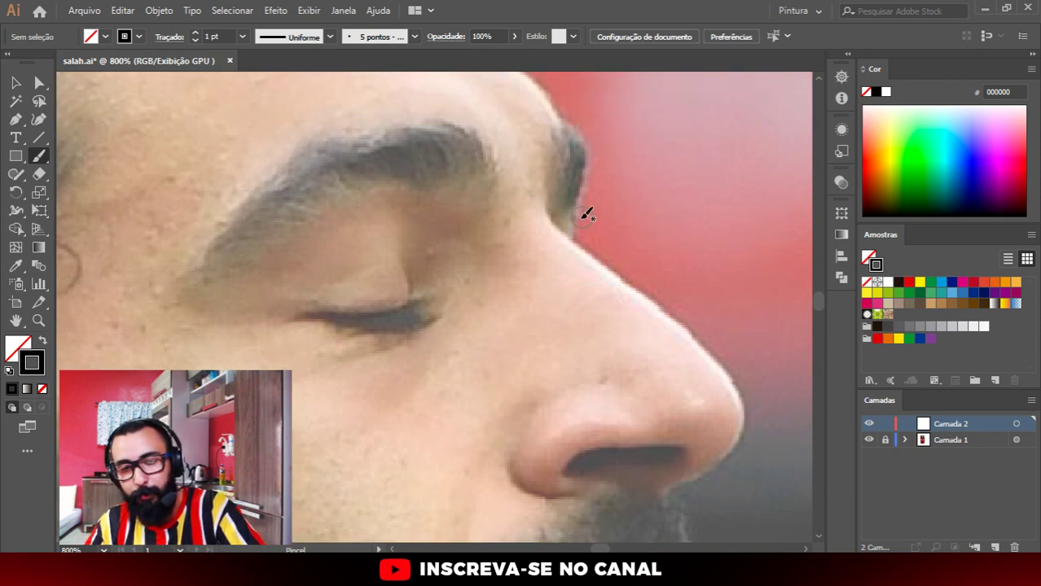
# Step: Trace the nose ridge from brow to tip, the nostril wing, and a solid black nostril
pyautogui.moveTo(542, 195)
pyautogui.mouseDown()
pyautogui.moveTo(746, 401)
pyautogui.moveTo(664, 506)
pyautogui.mouseUp()
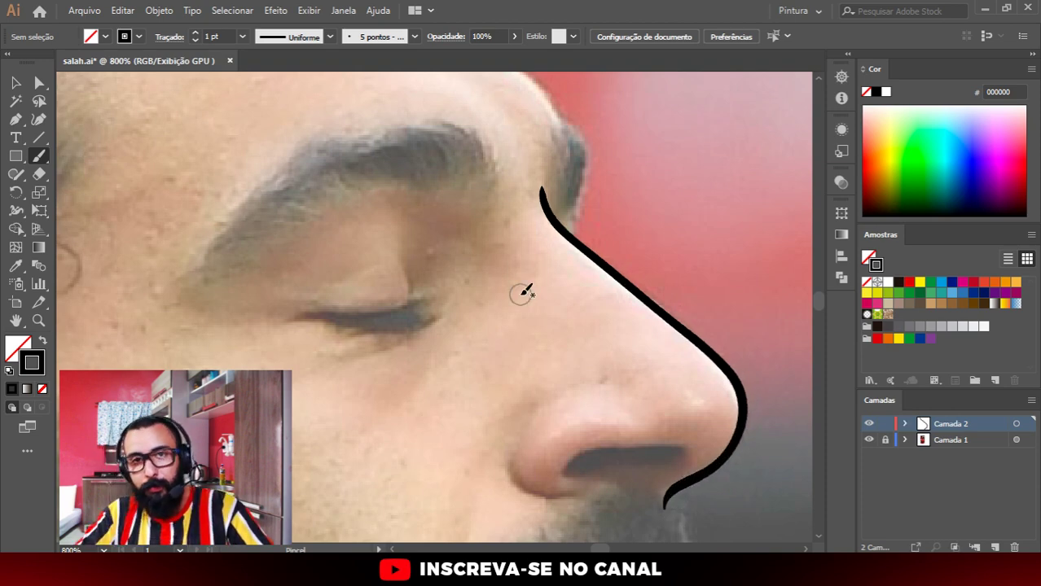
pyautogui.scroll(-5, 522, 291)
pyautogui.scroll(6, 569, 262)
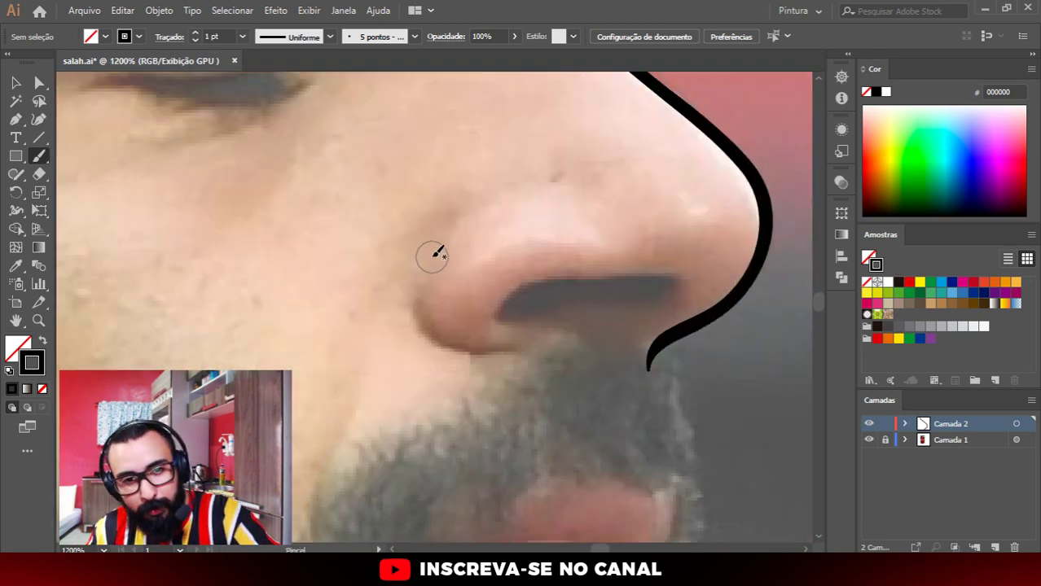
pyautogui.moveTo(426, 240)
pyautogui.mouseDown()
pyautogui.moveTo(429, 331)
pyautogui.moveTo(518, 346)
pyautogui.mouseUp()
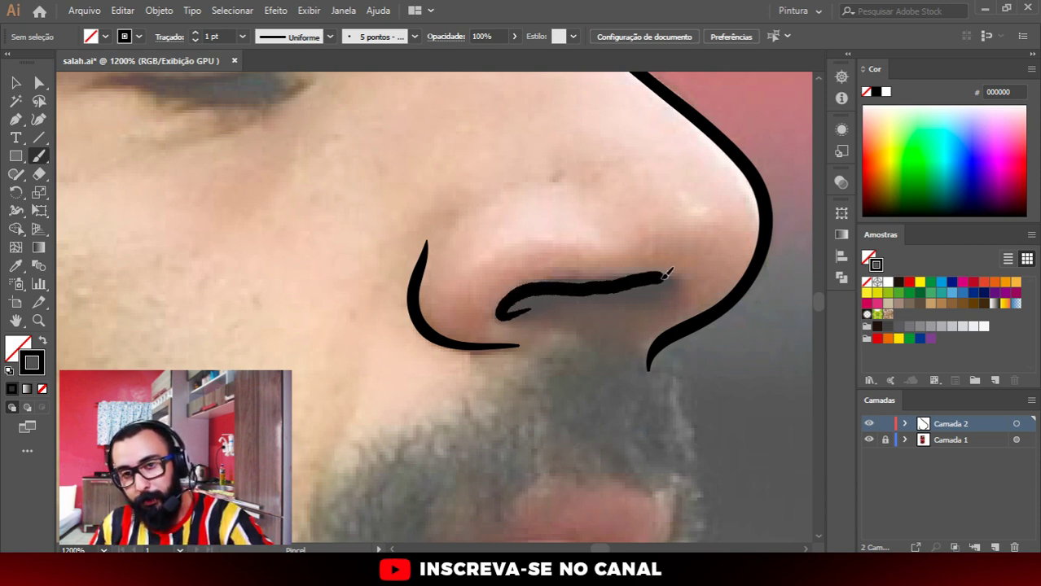
pyautogui.moveTo(509, 303); pyautogui.dragTo(650, 300)
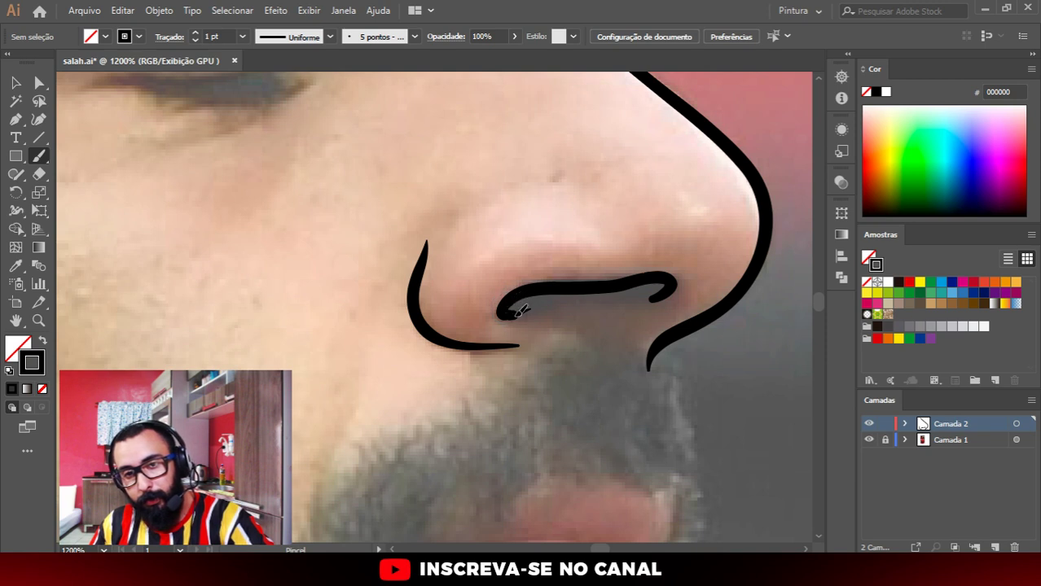
pyautogui.moveTo(518, 312); pyautogui.dragTo(604, 289)
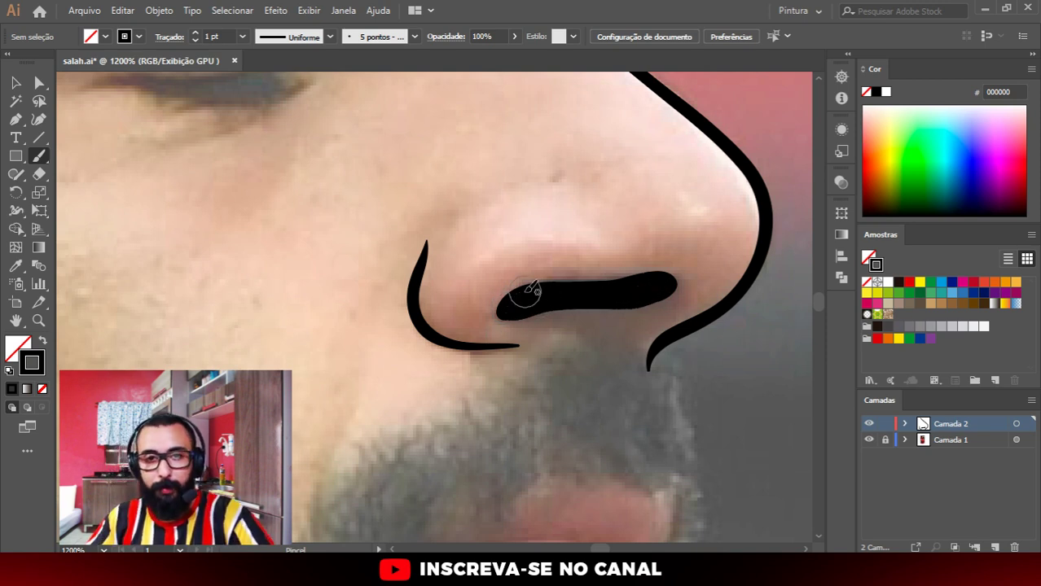
pyautogui.scroll(-4, 652, 342)
# Step: Trace the closed eyelid with a black brush stroke and inspect it
pyautogui.scroll(3, 562, 277)
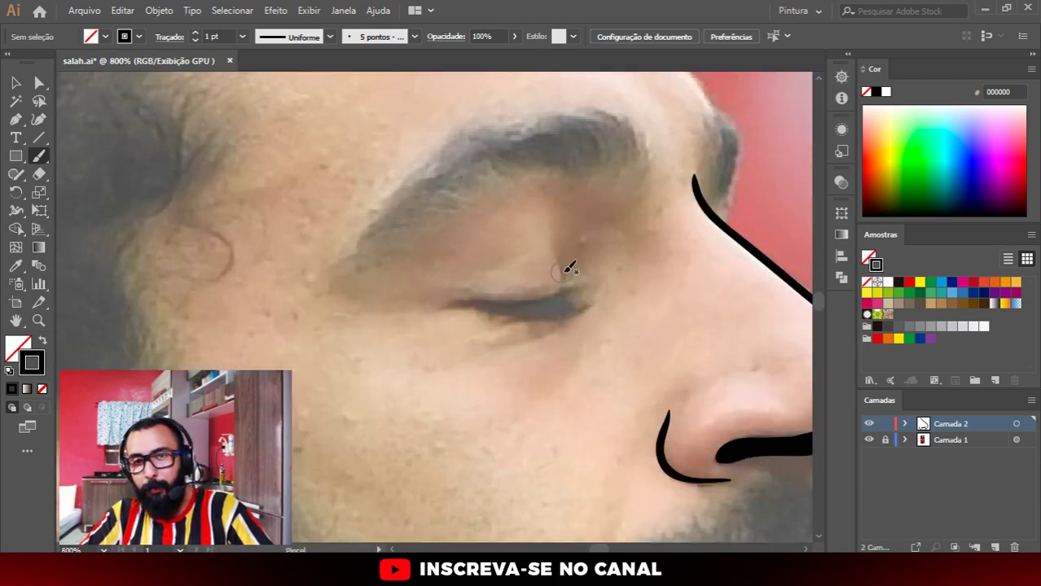
pyautogui.scroll(2, 574, 268)
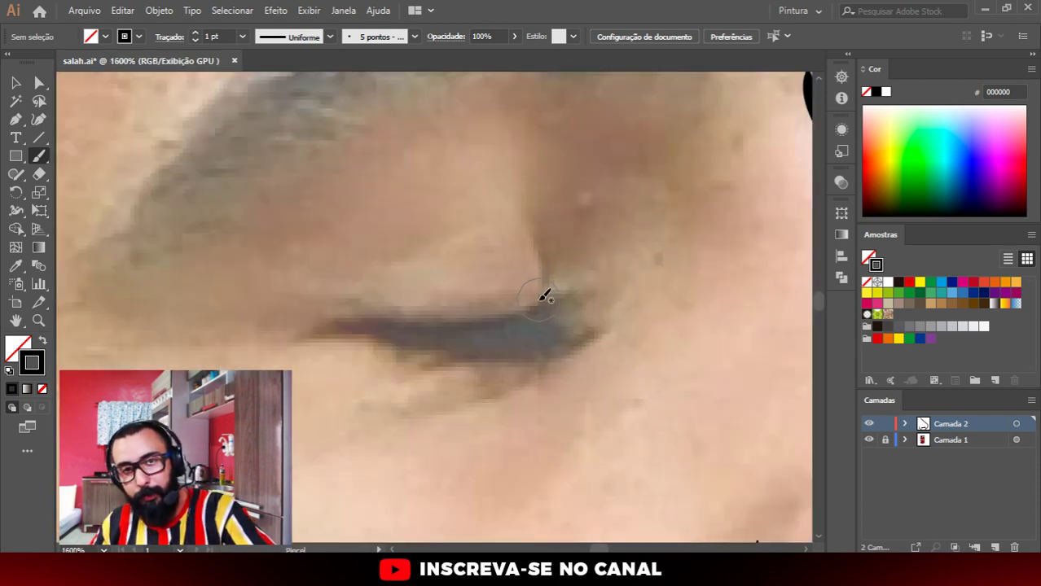
pyautogui.moveTo(331, 317)
pyautogui.mouseDown()
pyautogui.moveTo(515, 310)
pyautogui.moveTo(525, 220)
pyautogui.mouseUp()
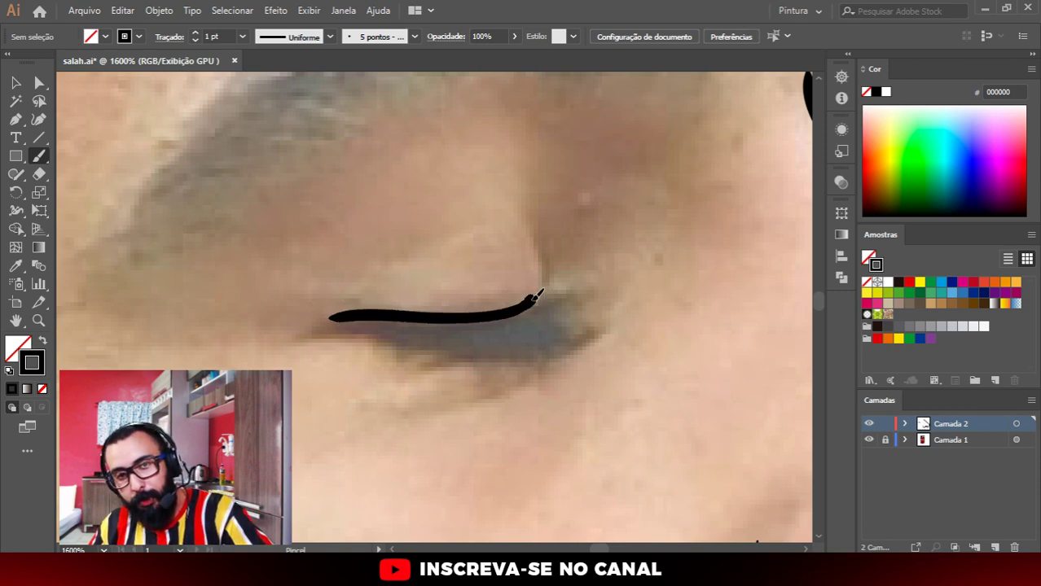
pyautogui.scroll(-3, 545, 186)
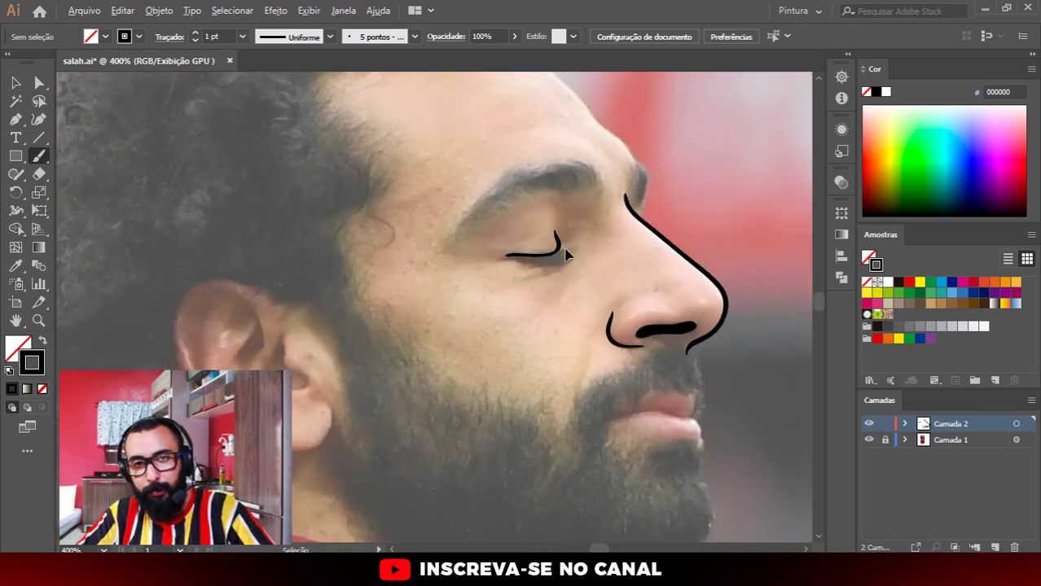
pyautogui.scroll(2, 544, 205)
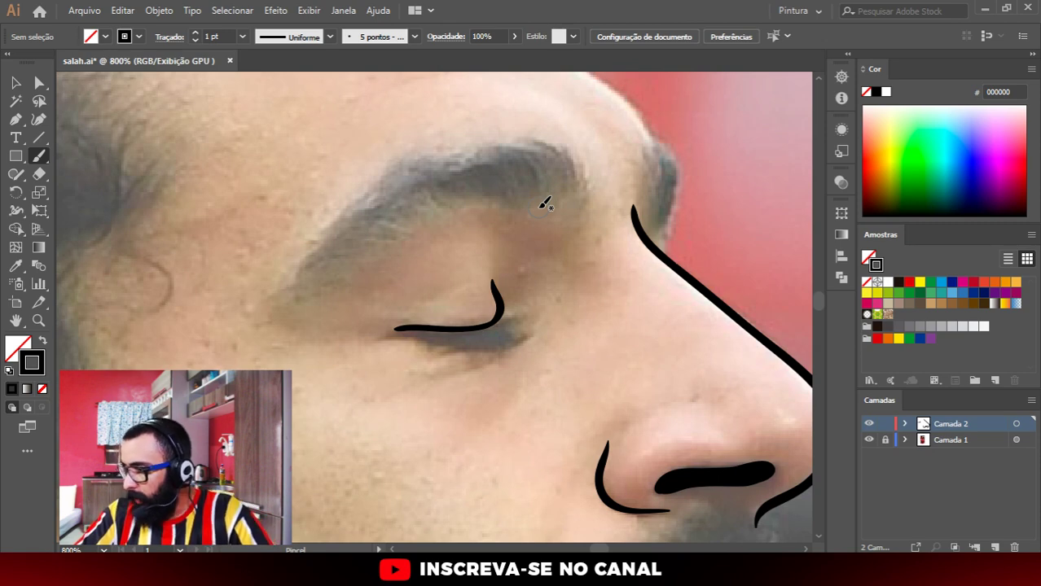
pyautogui.scroll(-2, 505, 257)
pyautogui.scroll(2, 492, 261)
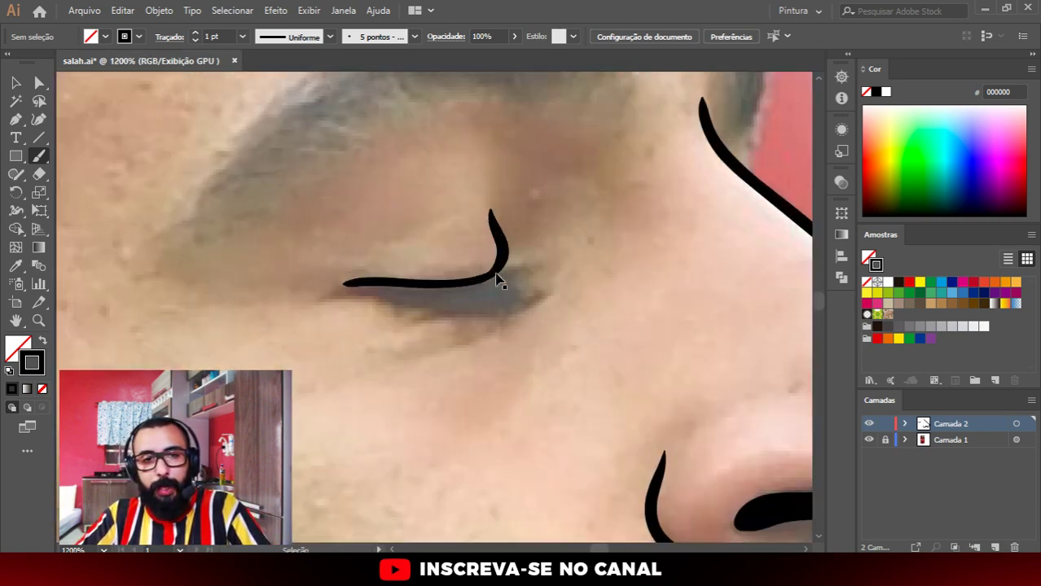
pyautogui.scroll(-2, 497, 281)
# Step: Undo that eyelid stroke and redraw it cleanly along the lid
pyautogui.hotkey('ctrl', 'z')
pyautogui.scroll(3, 500, 283)
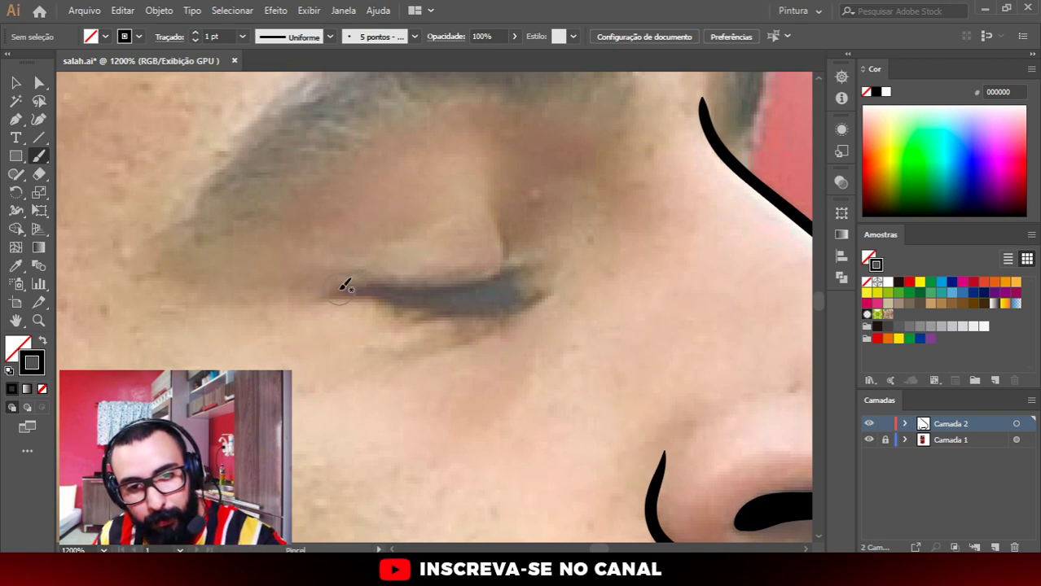
pyautogui.moveTo(342, 287)
pyautogui.mouseDown()
pyautogui.moveTo(500, 275)
pyautogui.moveTo(499, 222)
pyautogui.mouseUp()
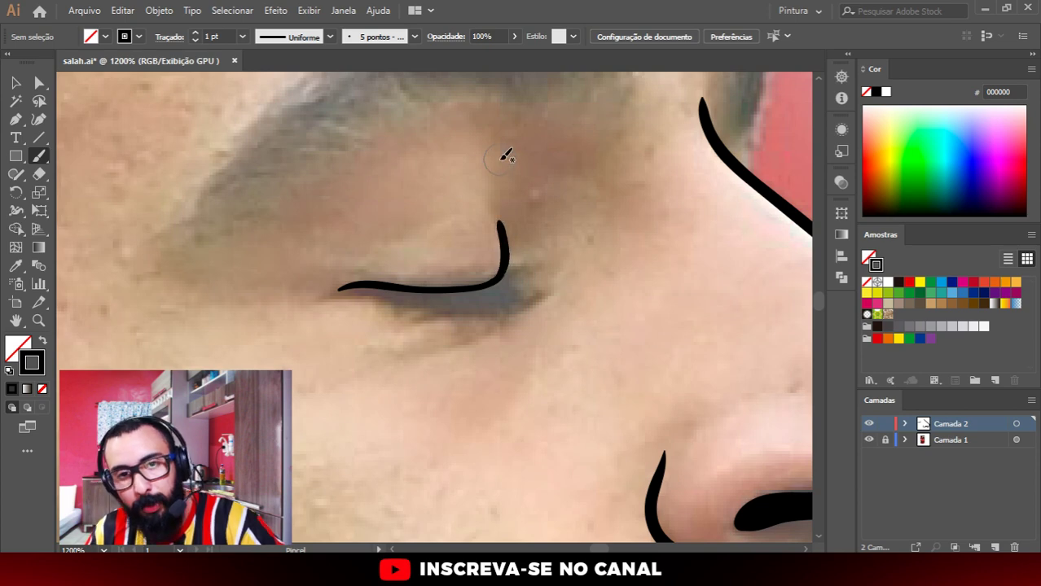
pyautogui.scroll(-3, 570, 228)
pyautogui.scroll(-2, 603, 253)
pyautogui.scroll(2, 623, 342)
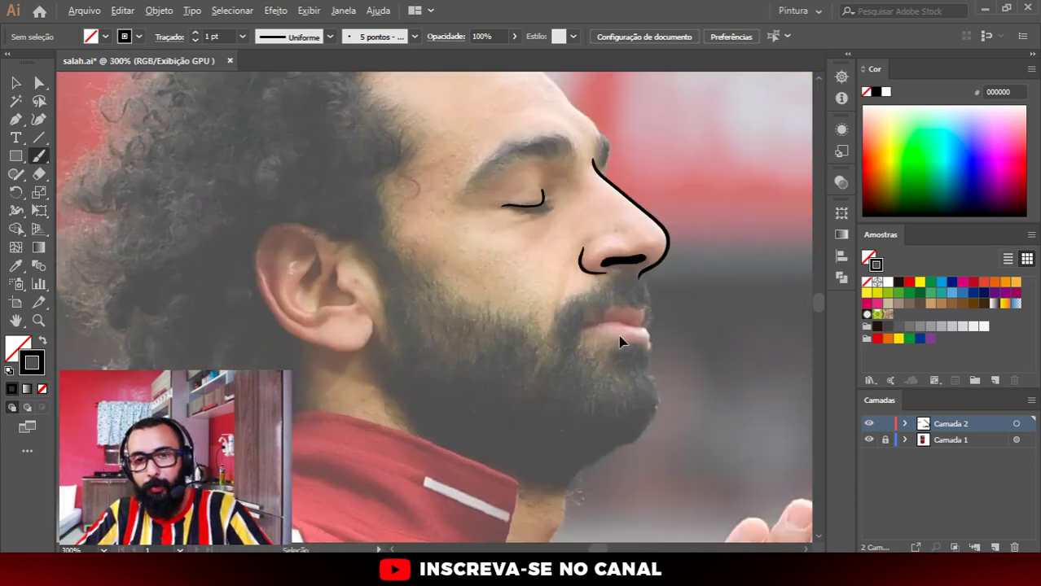
# Step: Outline the upper lip, lower lip and right mouth corner, redrawing the corner once
pyautogui.scroll(3, 667, 331)
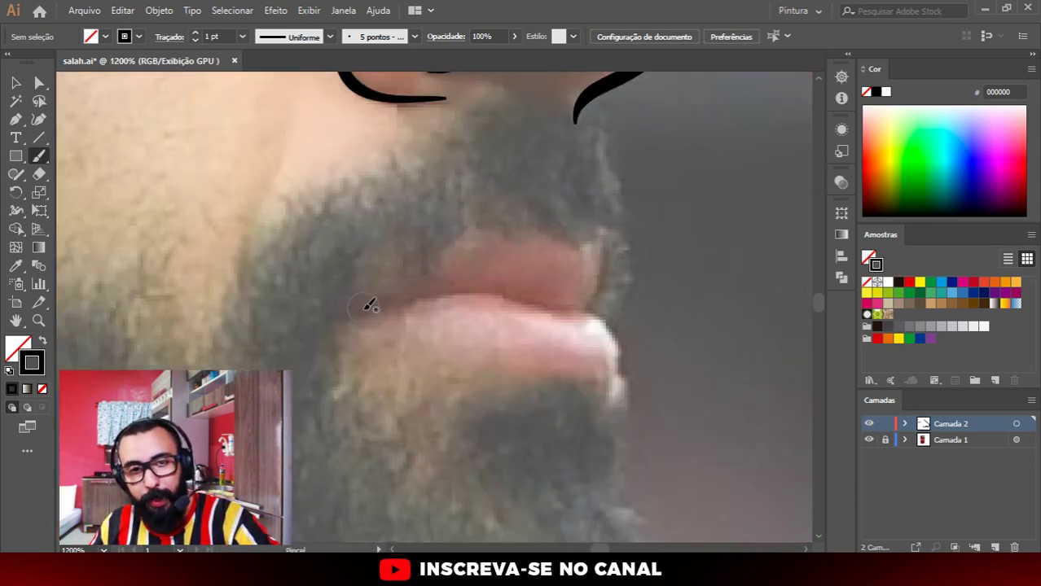
pyautogui.moveTo(352, 314)
pyautogui.mouseDown()
pyautogui.moveTo(423, 284)
pyautogui.moveTo(570, 305)
pyautogui.moveTo(616, 324)
pyautogui.moveTo(618, 368)
pyautogui.mouseUp()
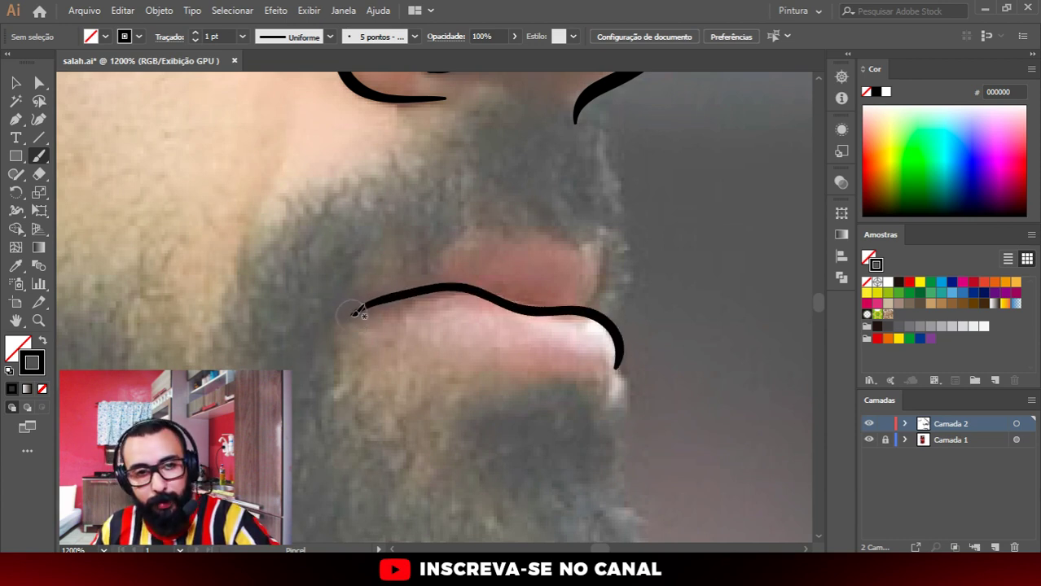
pyautogui.moveTo(362, 313)
pyautogui.mouseDown()
pyautogui.moveTo(564, 378)
pyautogui.moveTo(611, 377)
pyautogui.moveTo(620, 336)
pyautogui.mouseUp()
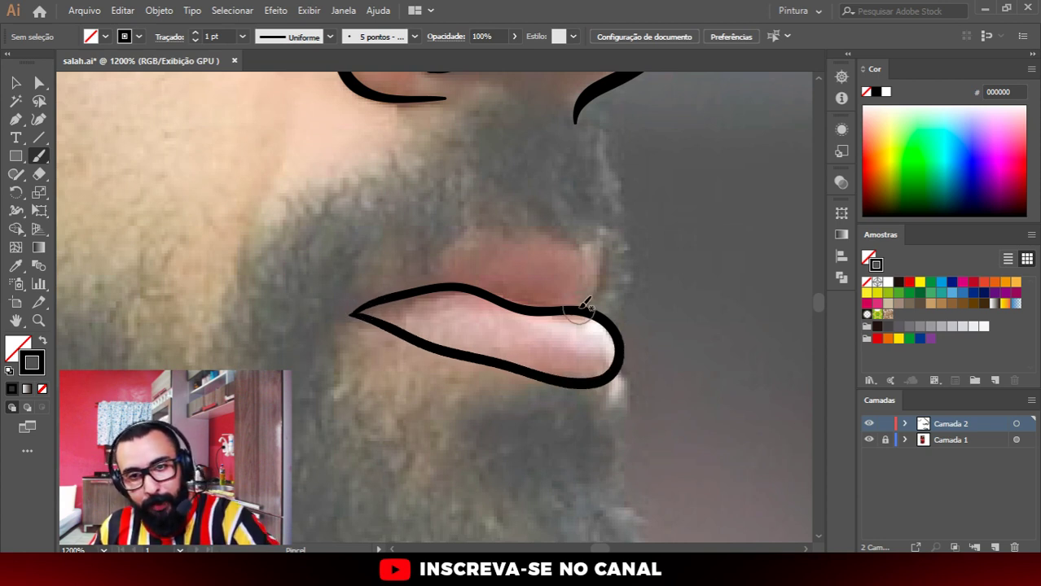
pyautogui.moveTo(585, 305)
pyautogui.mouseDown()
pyautogui.moveTo(608, 259)
pyautogui.moveTo(599, 239)
pyautogui.mouseUp()
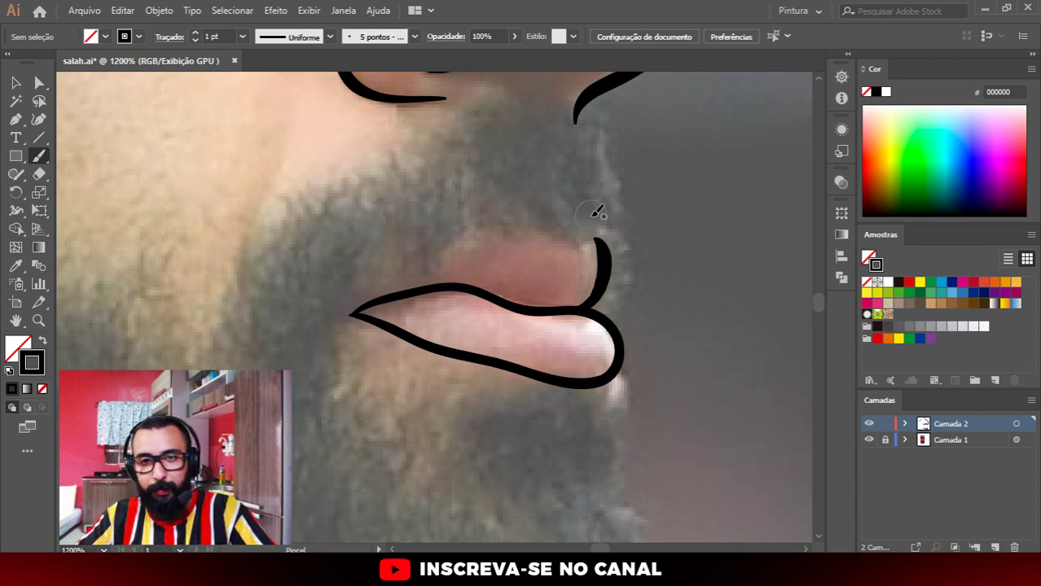
pyautogui.hotkey('ctrl', 'z')
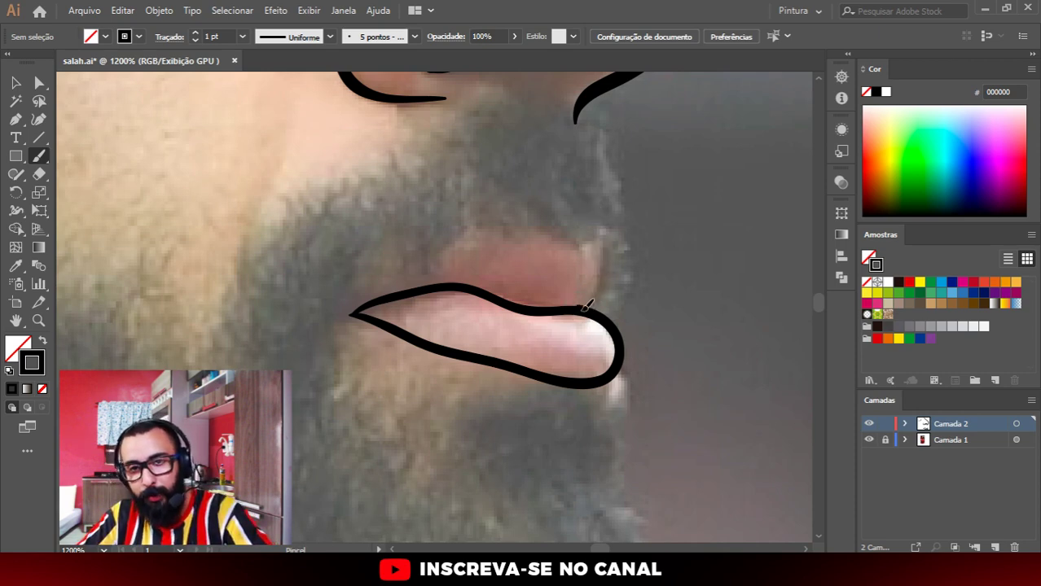
pyautogui.moveTo(583, 308); pyautogui.dragTo(598, 230)
pyautogui.scroll(-4, 650, 285)
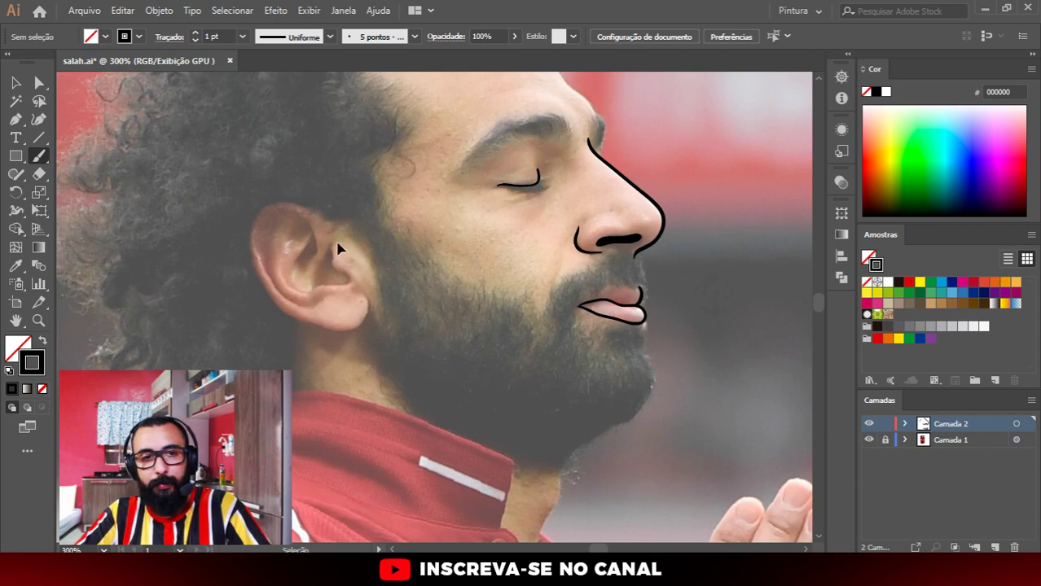
pyautogui.scroll(3, 336, 248)
# Step: Trace the ear's base fold, top curve and two inner fold lines
pyautogui.scroll(1, 334, 246)
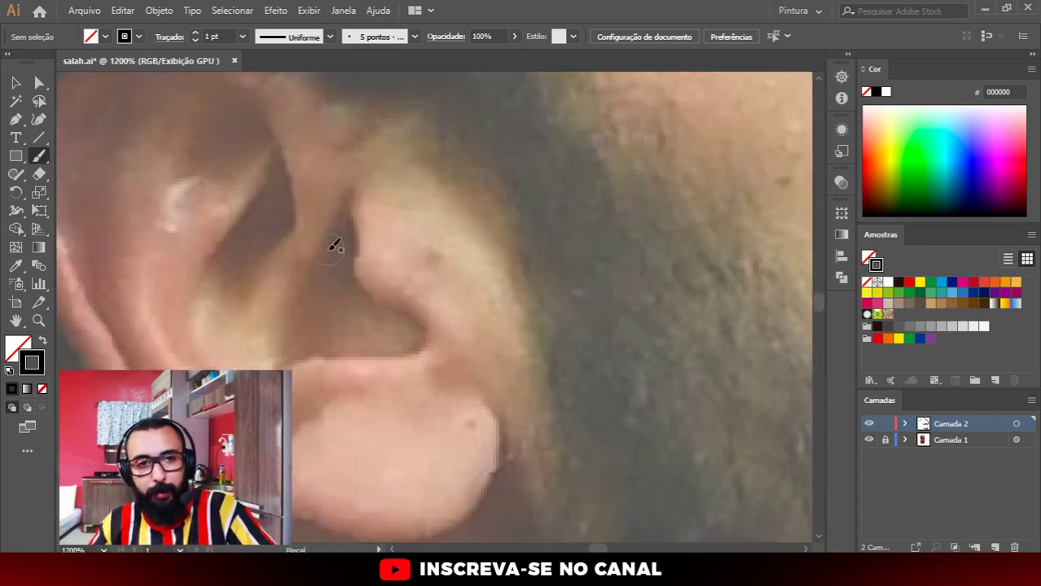
pyautogui.moveTo(345, 187)
pyautogui.mouseDown()
pyautogui.moveTo(410, 353)
pyautogui.moveTo(267, 361)
pyautogui.moveTo(155, 268)
pyautogui.mouseUp()
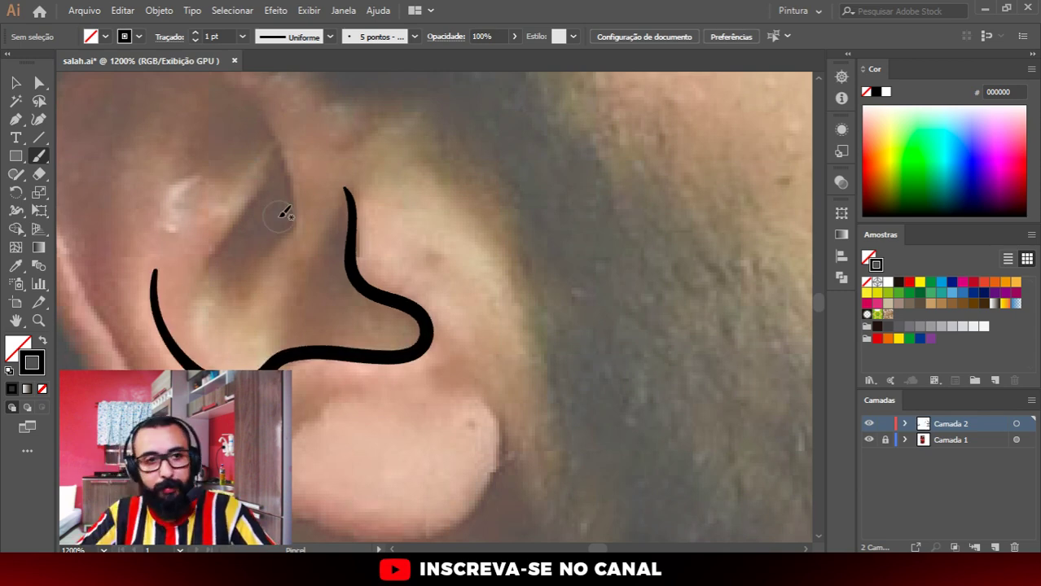
pyautogui.scroll(-5, 283, 215)
pyautogui.scroll(5, 425, 286)
pyautogui.scroll(-2, 280, 252)
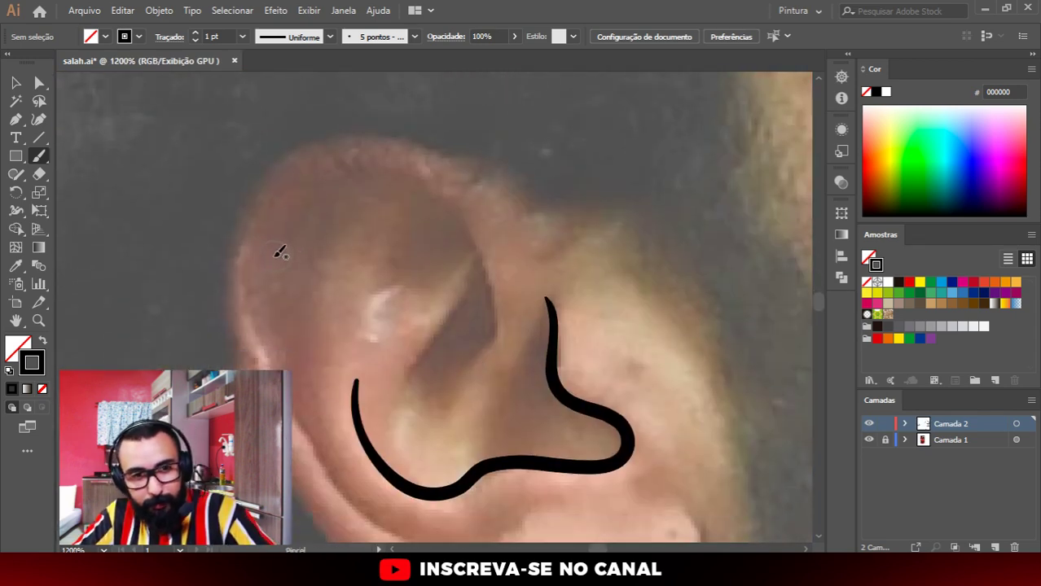
pyautogui.moveTo(267, 219)
pyautogui.mouseDown()
pyautogui.moveTo(337, 167)
pyautogui.moveTo(428, 181)
pyautogui.moveTo(483, 279)
pyautogui.moveTo(502, 364)
pyautogui.mouseUp()
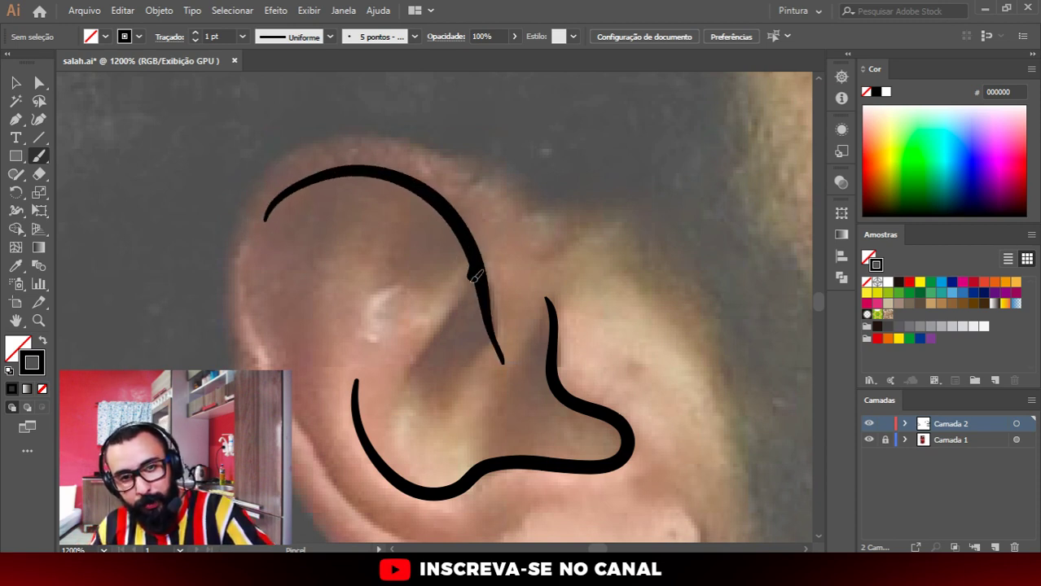
pyautogui.moveTo(474, 269); pyautogui.dragTo(417, 383)
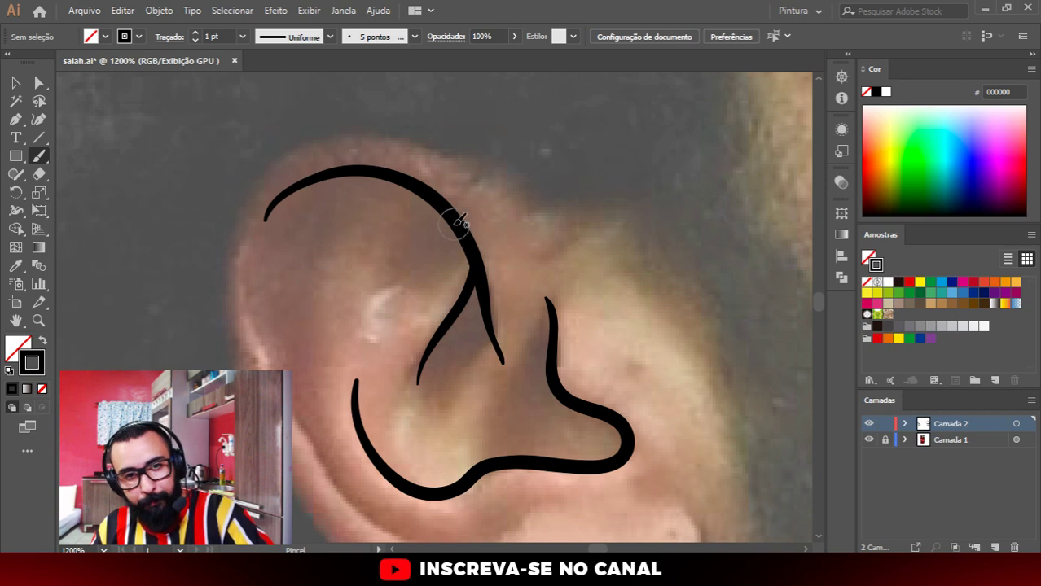
pyautogui.moveTo(454, 231); pyautogui.dragTo(421, 299)
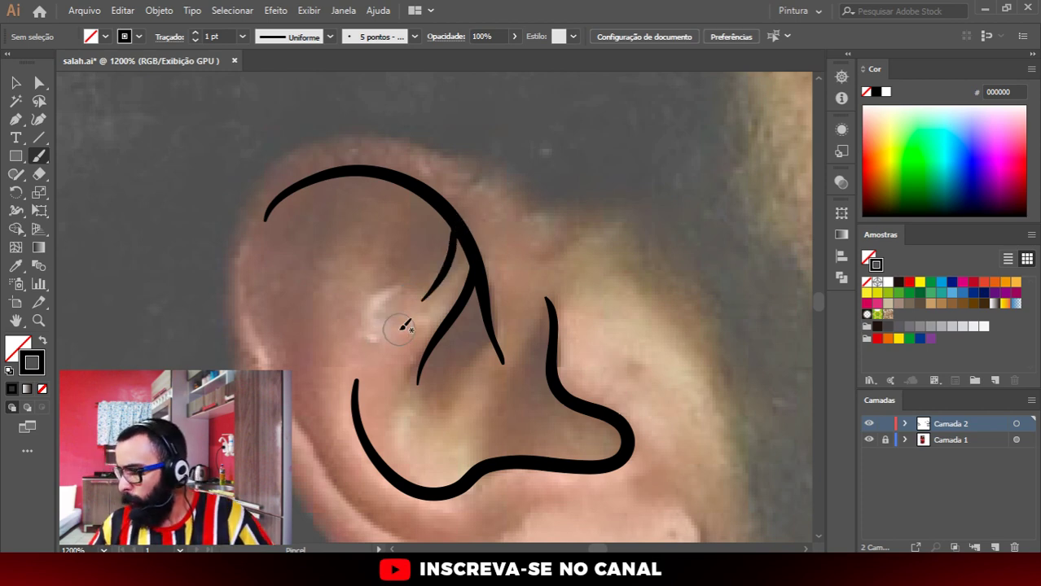
# Step: Trace the ear's outer rim down to the lobe and its inner rim
pyautogui.scroll(-1, 440, 289)
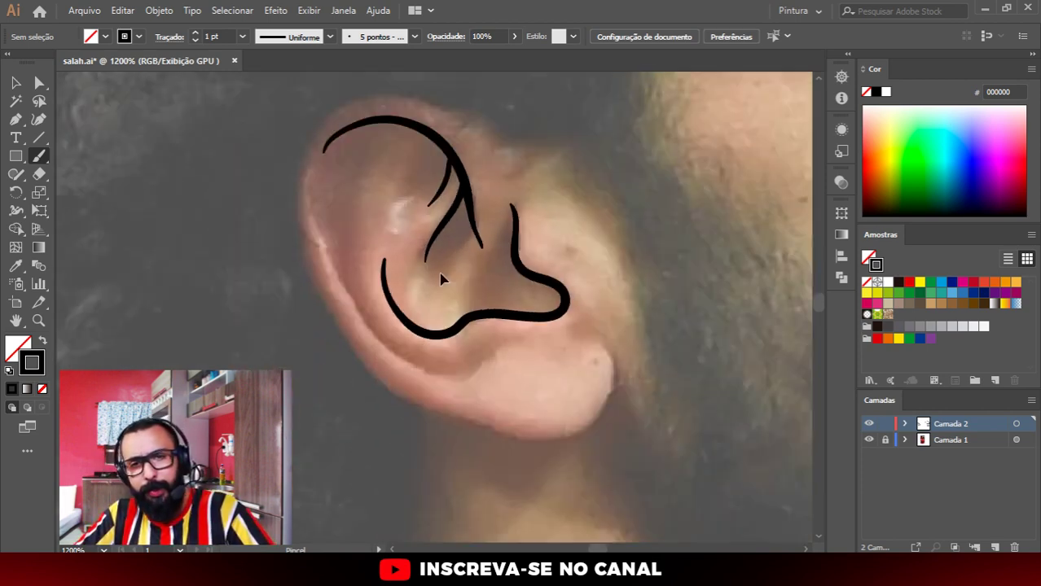
pyautogui.scroll(-1, 437, 275)
pyautogui.scroll(1, 414, 193)
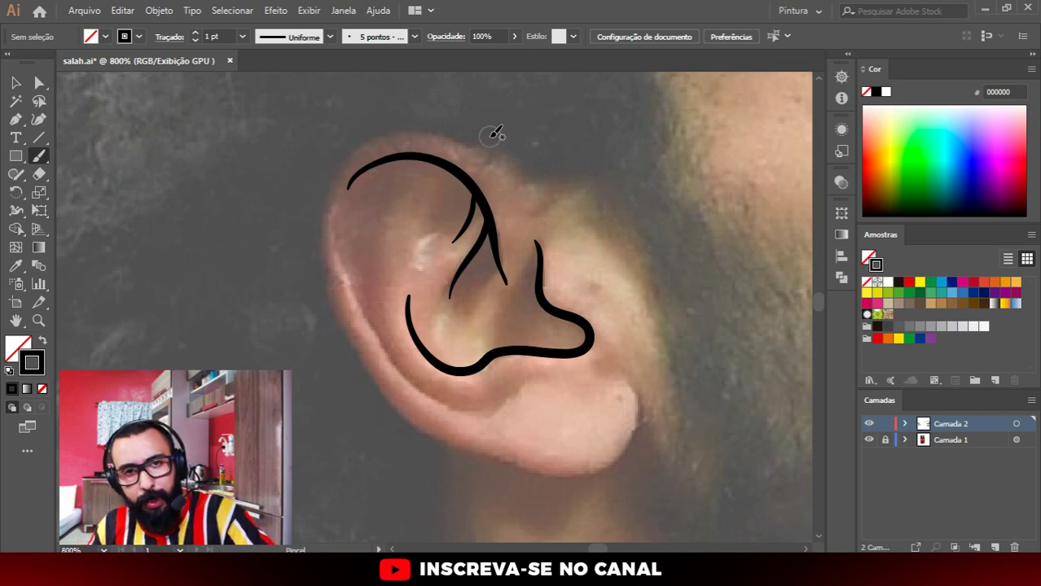
pyautogui.moveTo(487, 138); pyautogui.dragTo(447, 138)
pyautogui.moveTo(405, 129)
pyautogui.mouseDown()
pyautogui.moveTo(356, 351)
pyautogui.moveTo(609, 463)
pyautogui.moveTo(627, 382)
pyautogui.mouseUp()
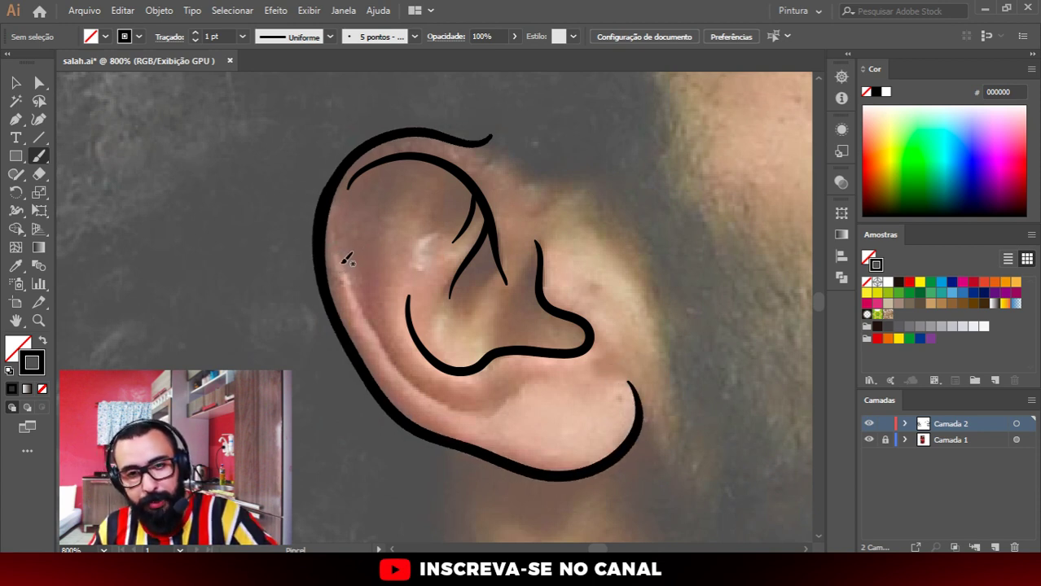
pyautogui.moveTo(336, 236)
pyautogui.mouseDown()
pyautogui.moveTo(407, 384)
pyautogui.moveTo(493, 404)
pyautogui.mouseUp()
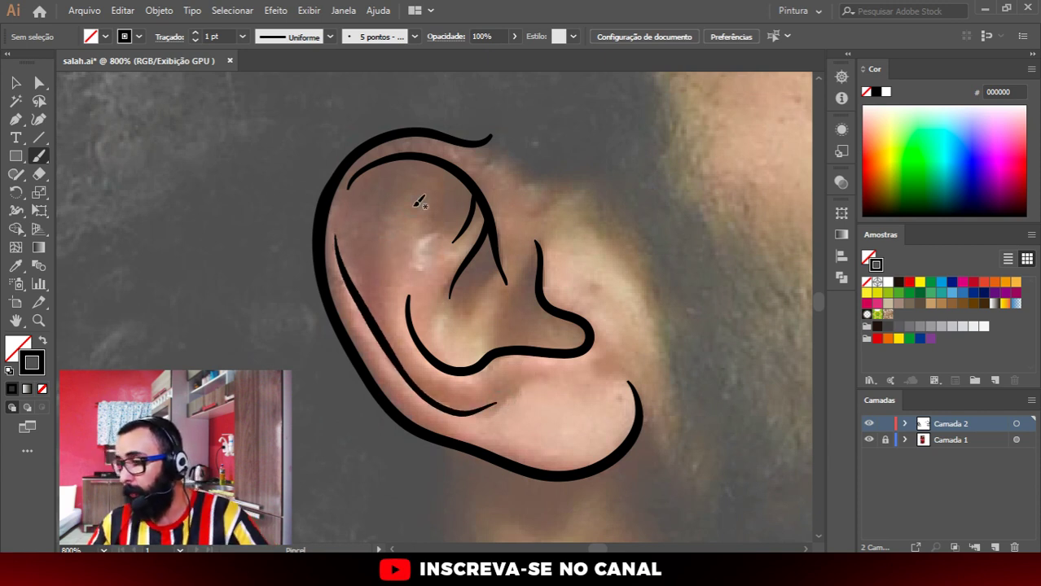
pyautogui.scroll(-1, 418, 202)
pyautogui.scroll(-4, 601, 280)
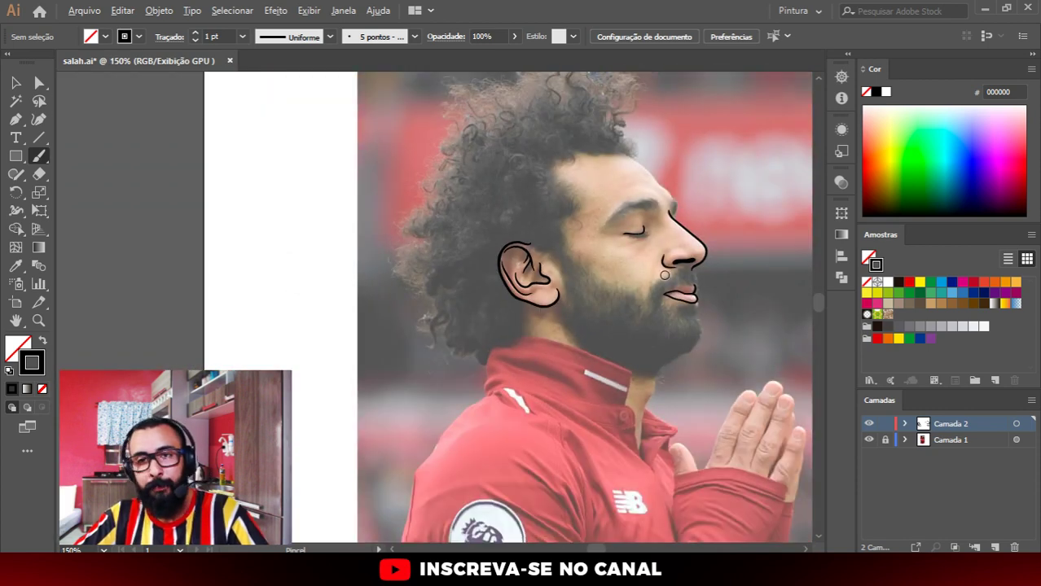
pyautogui.click(868, 440)
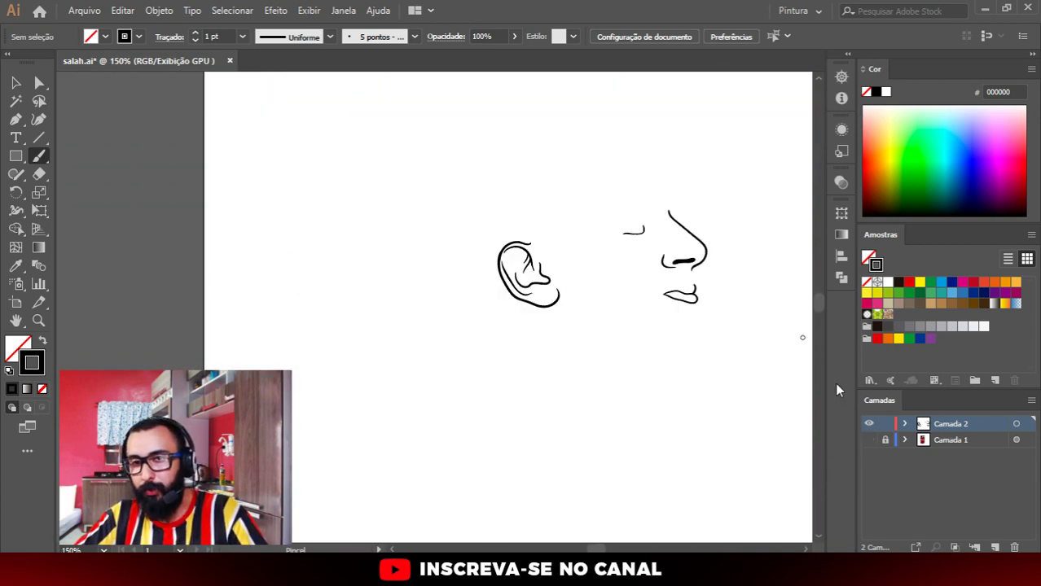
pyautogui.click(868, 440)
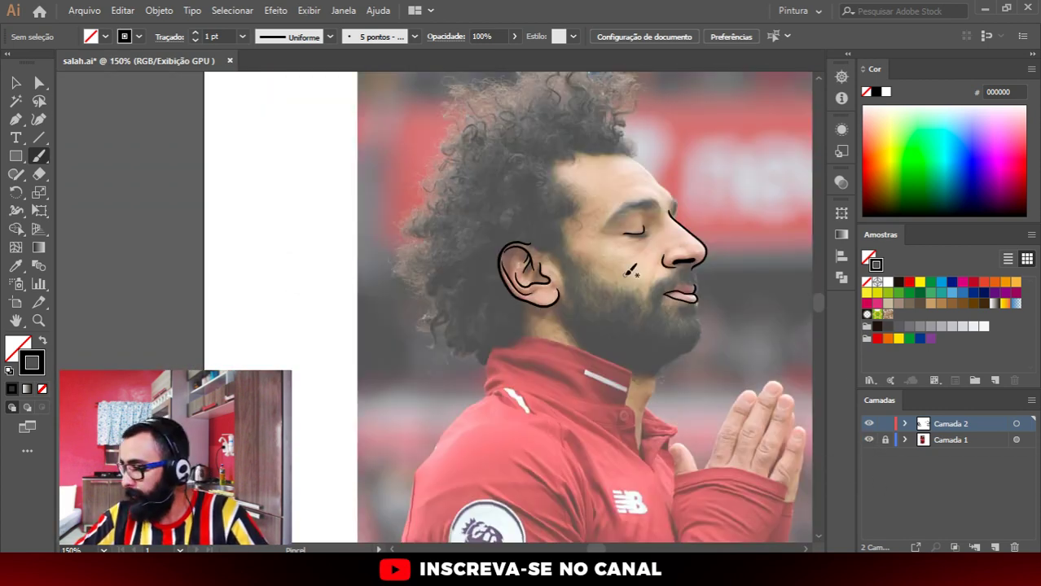
pyautogui.scroll(-2, 586, 151)
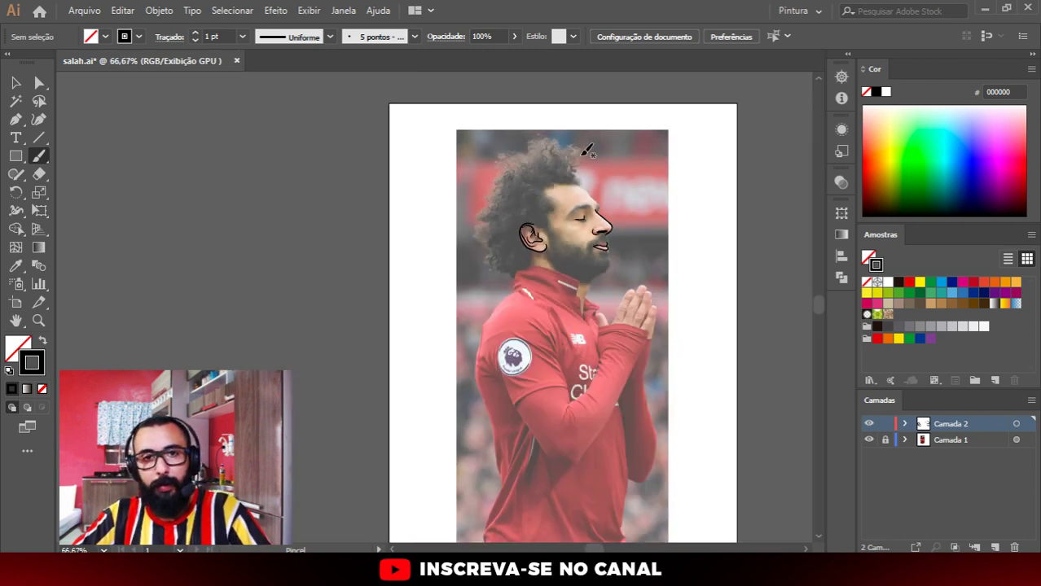
pyautogui.scroll(3, 586, 151)
pyautogui.scroll(2, 643, 204)
pyautogui.scroll(2, 613, 150)
pyautogui.scroll(1, 613, 150)
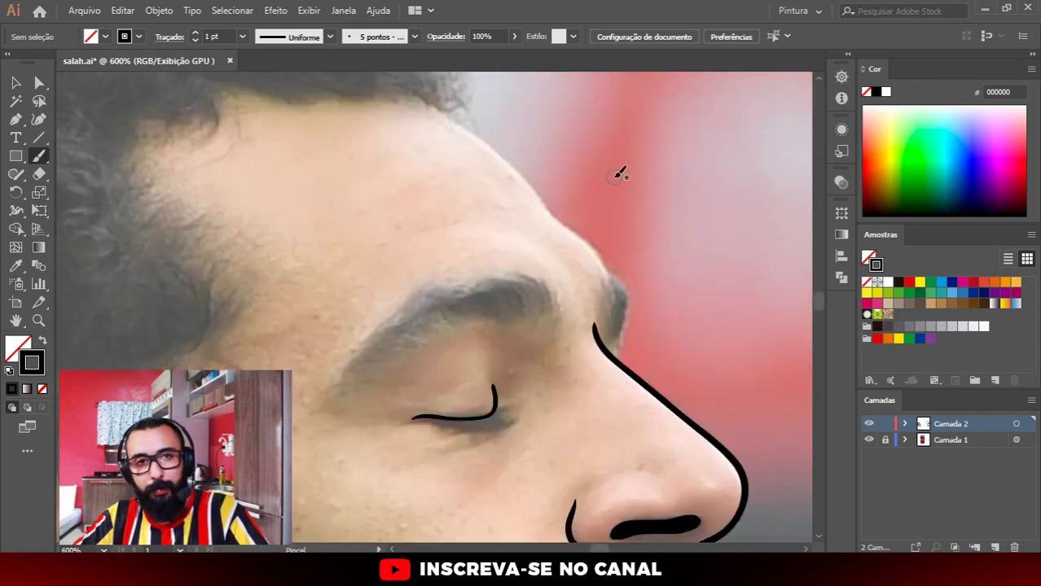
pyautogui.moveTo(393, 83)
pyautogui.mouseDown()
pyautogui.moveTo(554, 218)
pyautogui.moveTo(617, 324)
pyautogui.mouseUp()
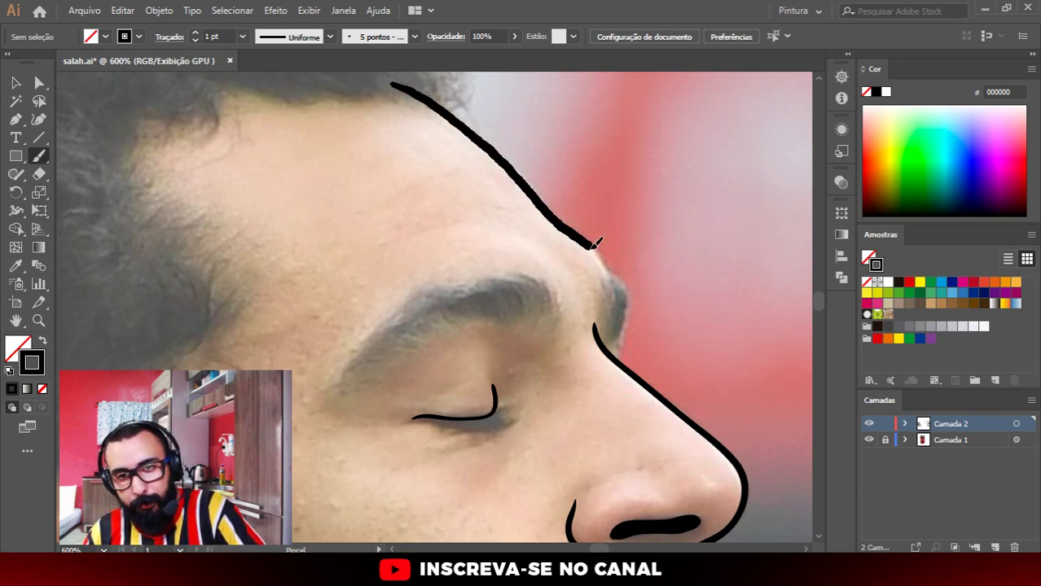
pyautogui.scroll(-2, 603, 369)
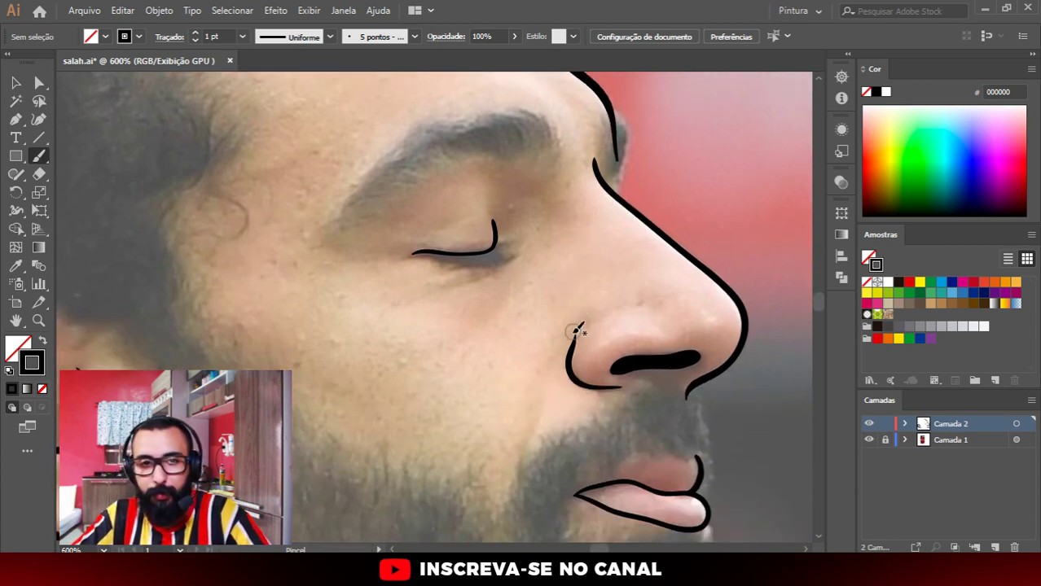
pyautogui.scroll(-2, 531, 286)
pyautogui.scroll(-2, 651, 325)
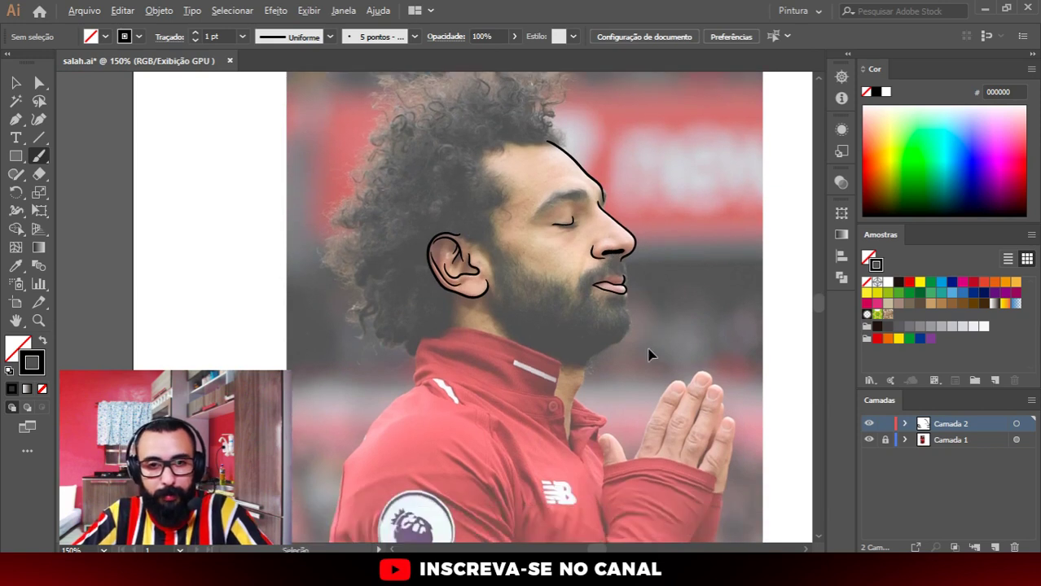
pyautogui.scroll(1, 571, 303)
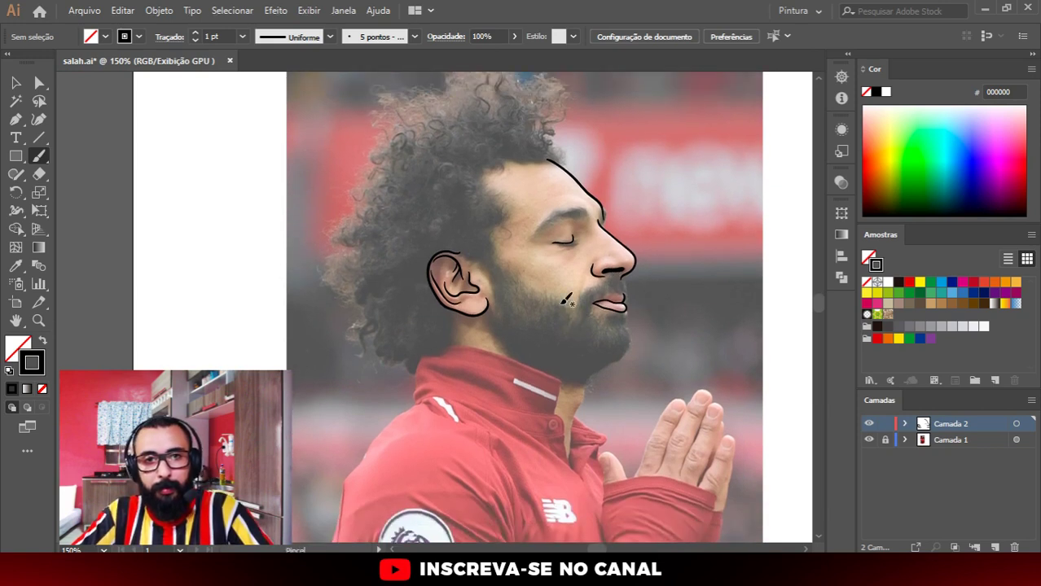
pyautogui.click(869, 425)
pyautogui.click(869, 424)
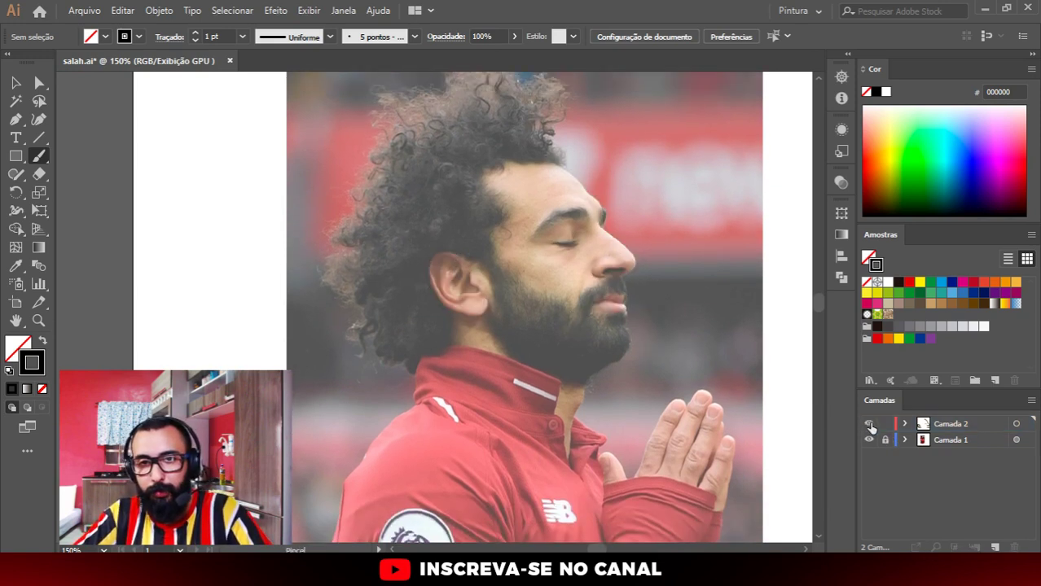
# Step: Add a third layer and set the Pencil to fill new strokes, closing within 15 pixels
pyautogui.click(994, 547)
pyautogui.press('n')
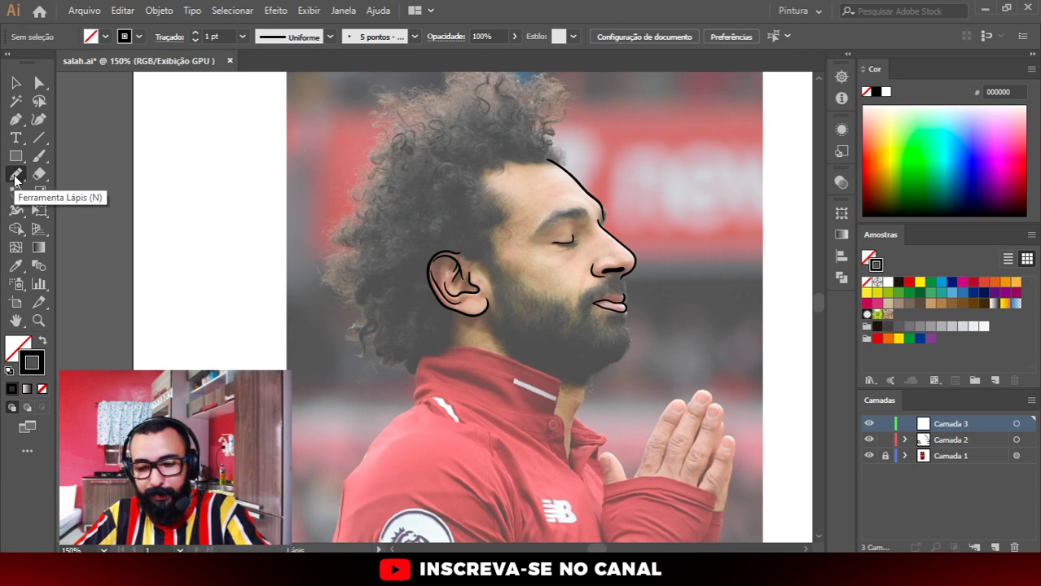
pyautogui.doubleClick(15, 176)
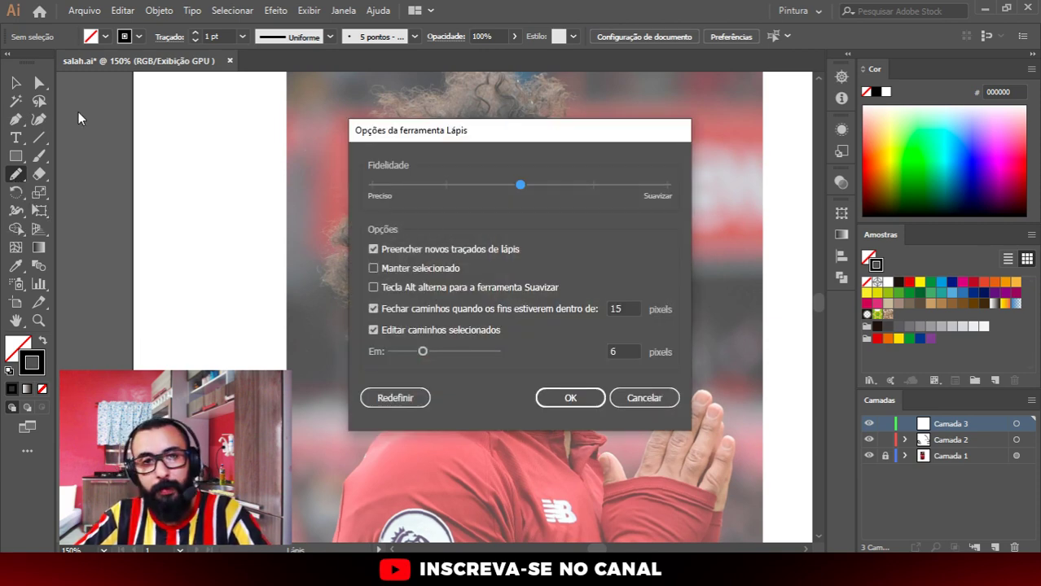
pyautogui.moveTo(482, 143); pyautogui.dragTo(560, 137)
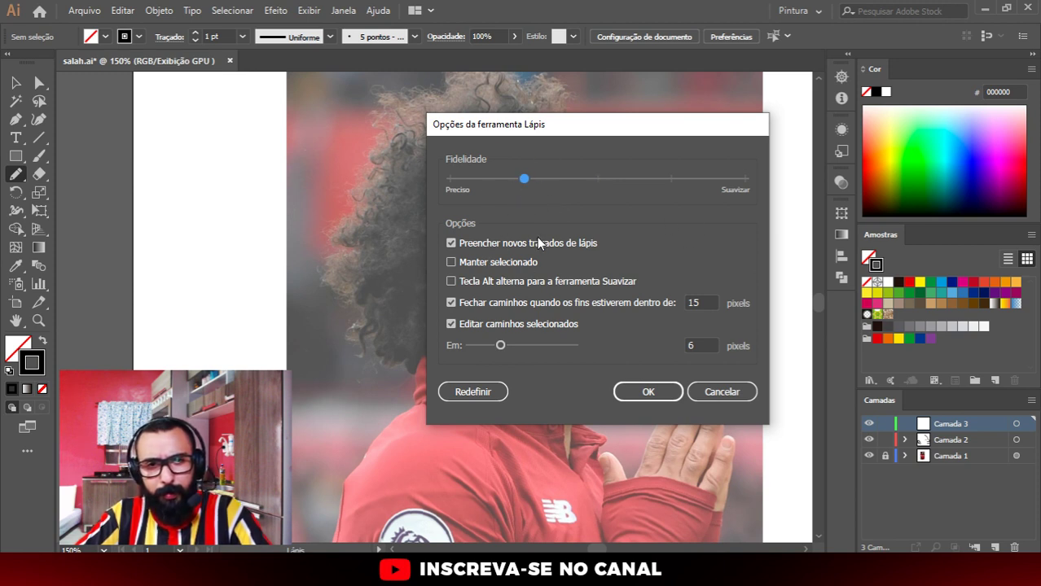
pyautogui.click(648, 393)
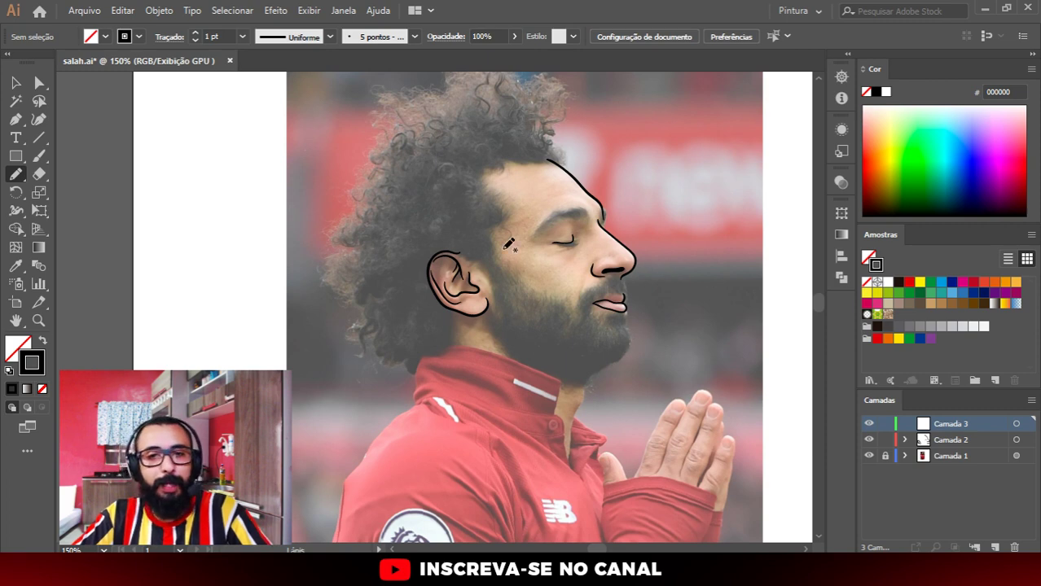
# Step: Zoom in on the nose, then bring up the Open dialog with Ctrl+O
pyautogui.scroll(-4, 504, 245)
pyautogui.scroll(2, 534, 204)
pyautogui.scroll(1, 560, 314)
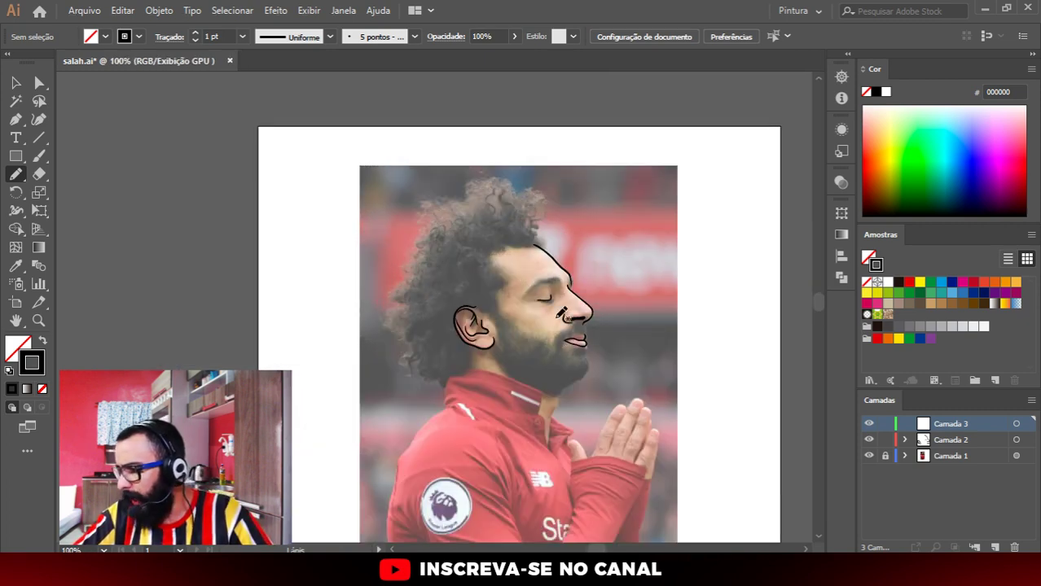
pyautogui.scroll(2, 585, 285)
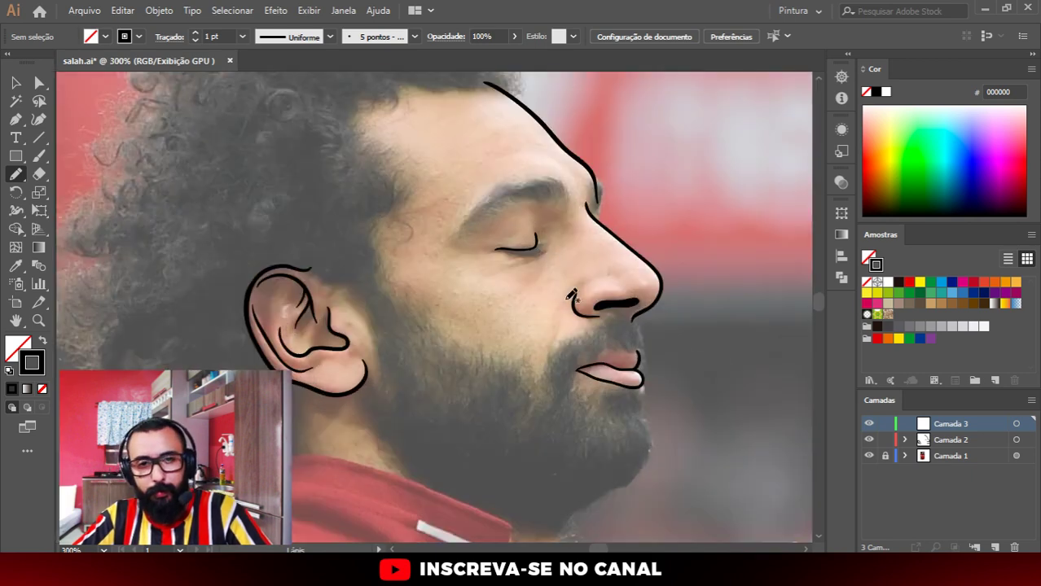
pyautogui.scroll(2, 532, 204)
pyautogui.scroll(1, 632, 204)
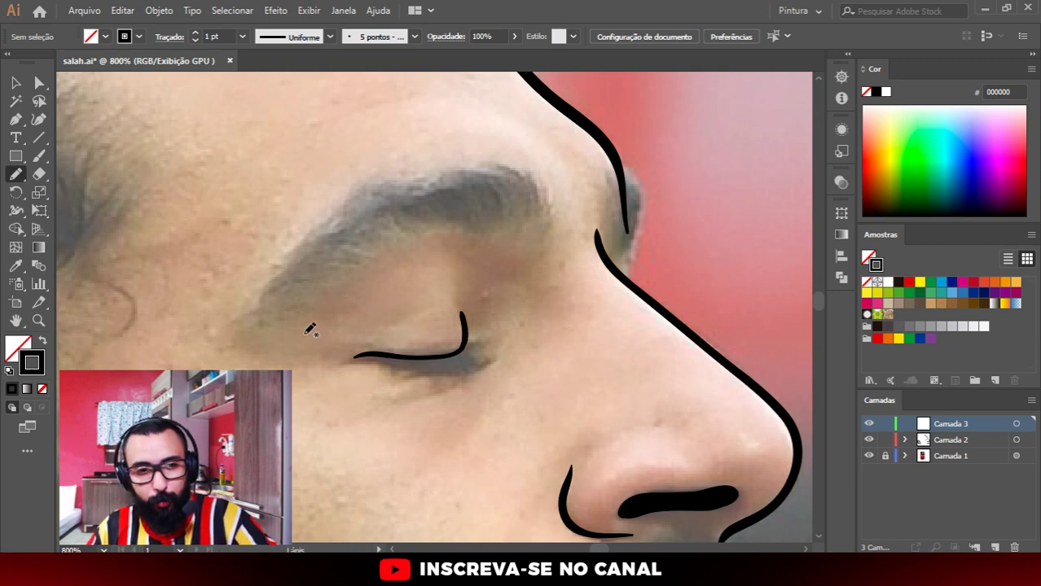
pyautogui.hotkey('ctrl', 'o')
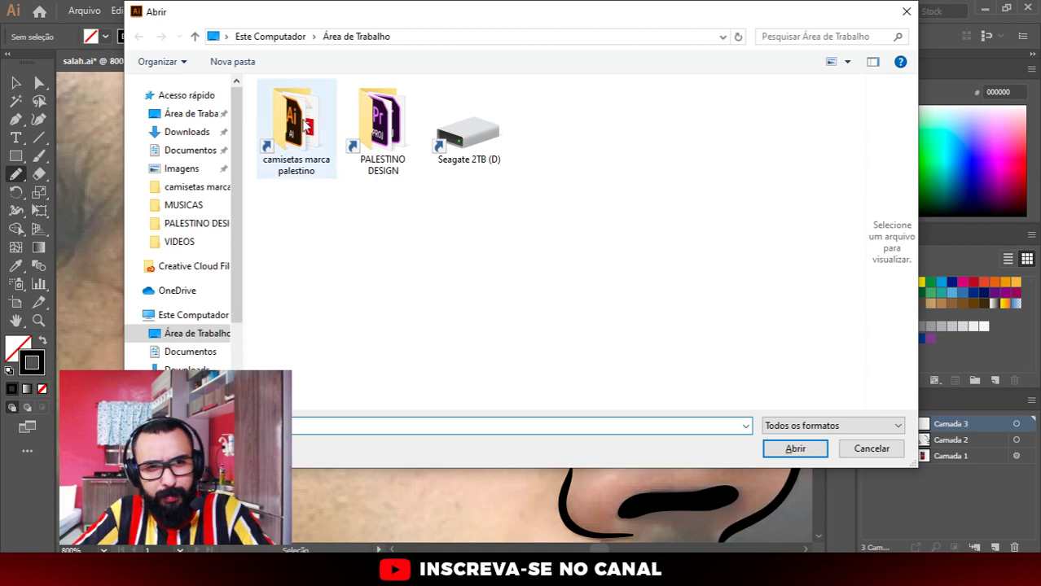
# Step: Open tyler.ai from the camisetas marca palestino folder and look it over for reference
pyautogui.doubleClick(291, 122)
pyautogui.scroll(-5, 391, 212)
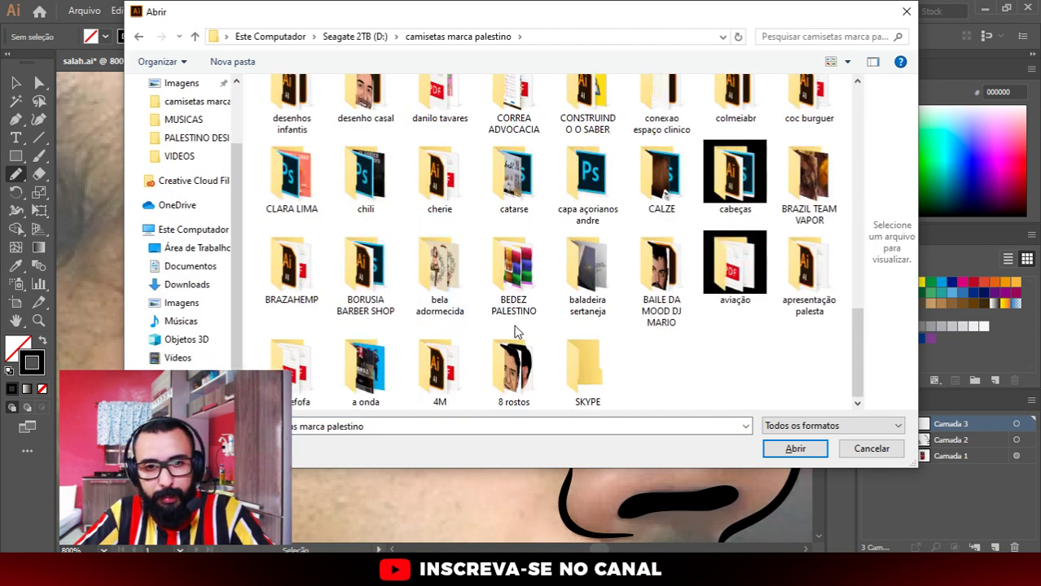
pyautogui.scroll(5, 489, 261)
pyautogui.click(298, 114)
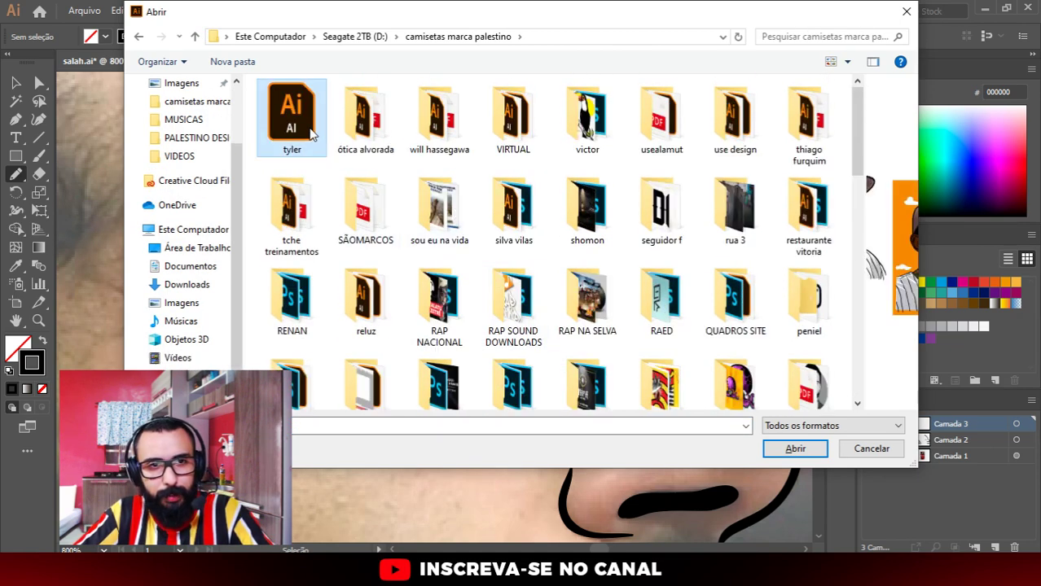
pyautogui.doubleClick(298, 113)
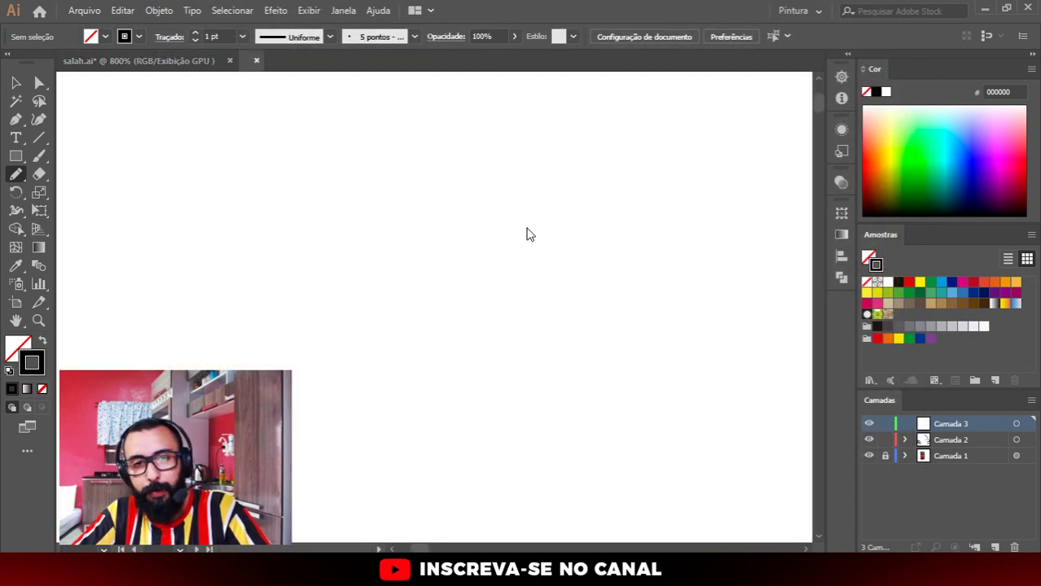
pyautogui.scroll(2, 498, 334)
pyautogui.scroll(2, 522, 341)
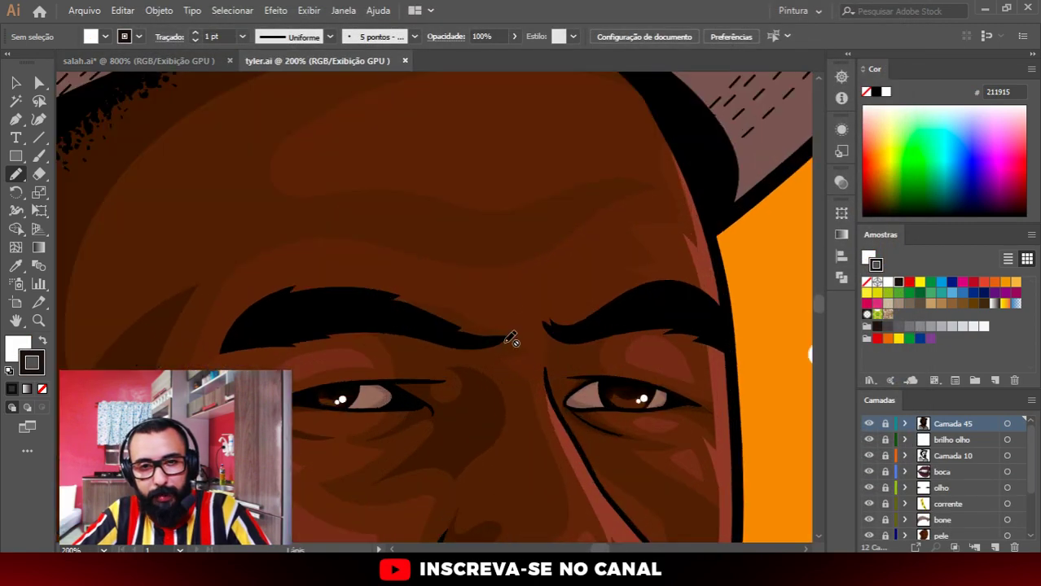
pyautogui.scroll(-3, 460, 336)
pyautogui.scroll(-1, 519, 305)
pyautogui.scroll(3, 627, 301)
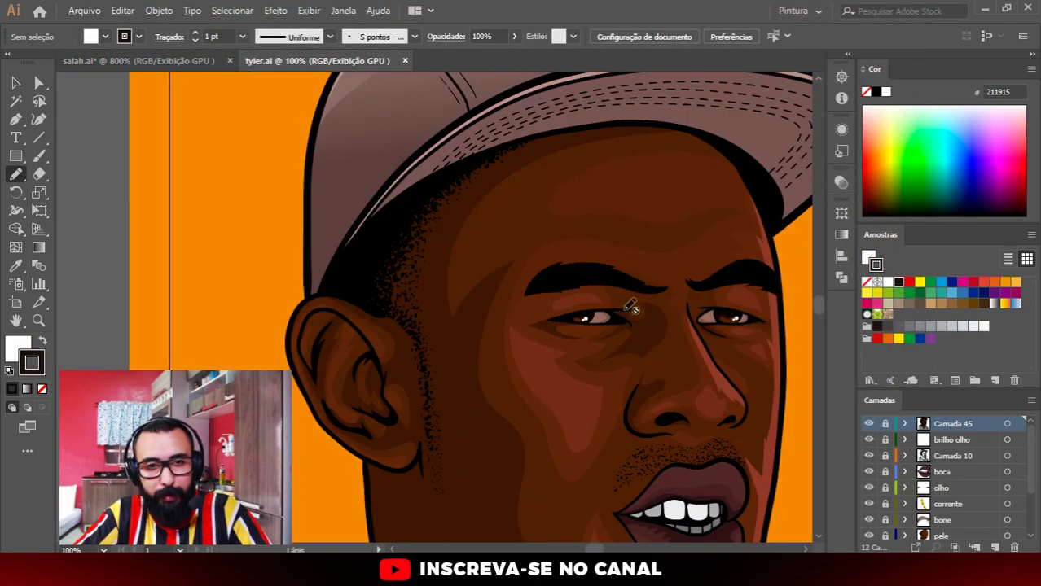
pyautogui.scroll(-1, 262, 193)
pyautogui.scroll(1, 457, 290)
pyautogui.scroll(-1, 539, 322)
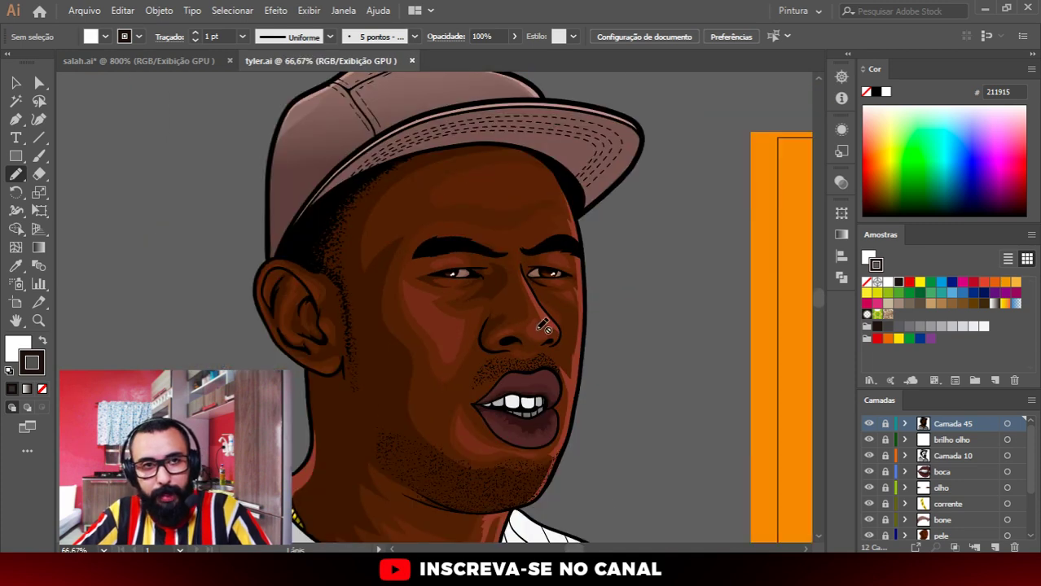
# Step: Back in salah.ai, draw the eyebrow as a closed pencil shape filled solid black
pyautogui.click(162, 59)
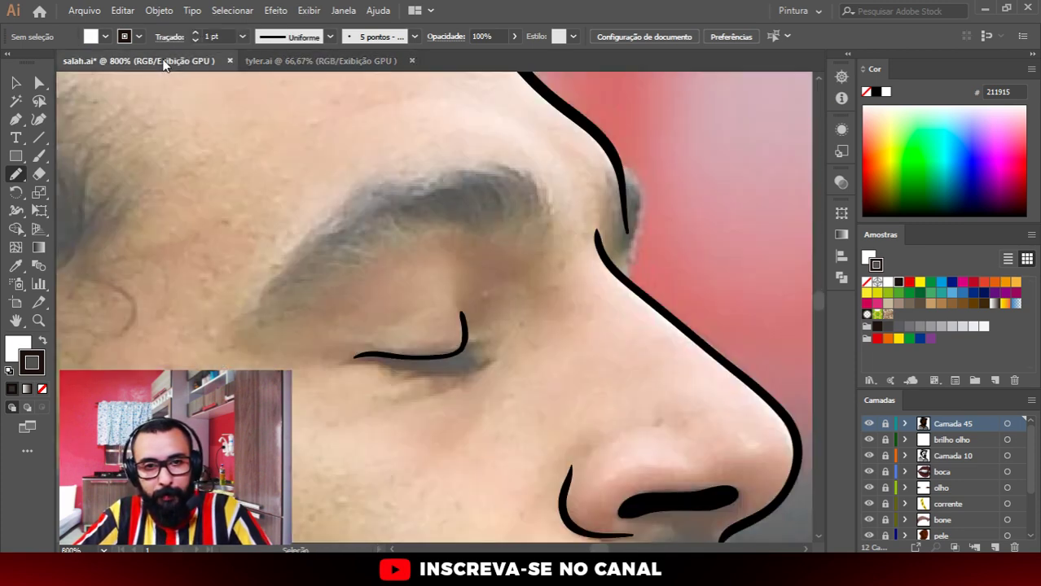
pyautogui.scroll(1, 661, 216)
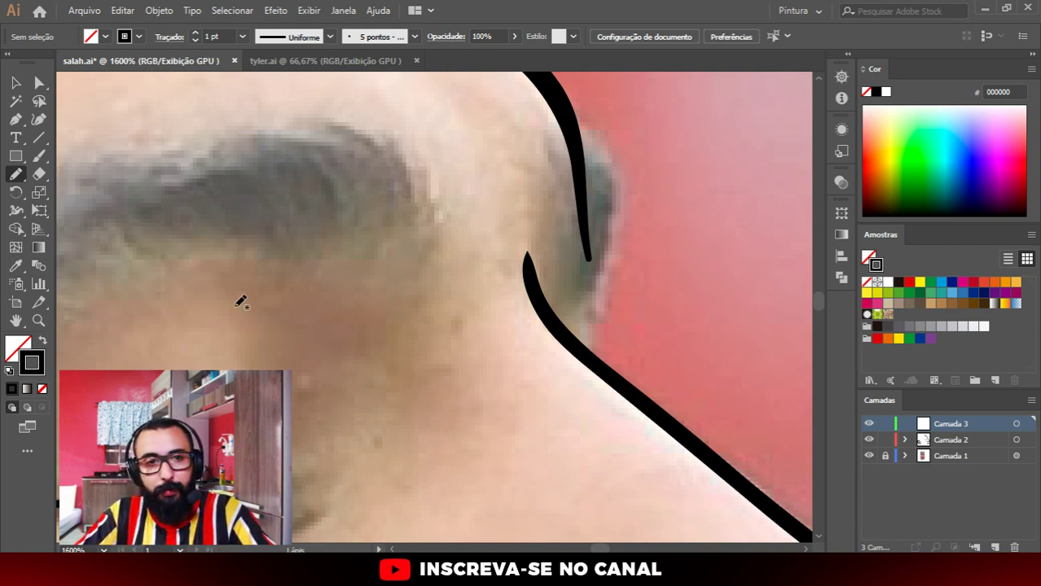
pyautogui.moveTo(240, 298)
pyautogui.mouseDown()
pyautogui.moveTo(447, 284)
pyautogui.moveTo(530, 305)
pyautogui.mouseUp()
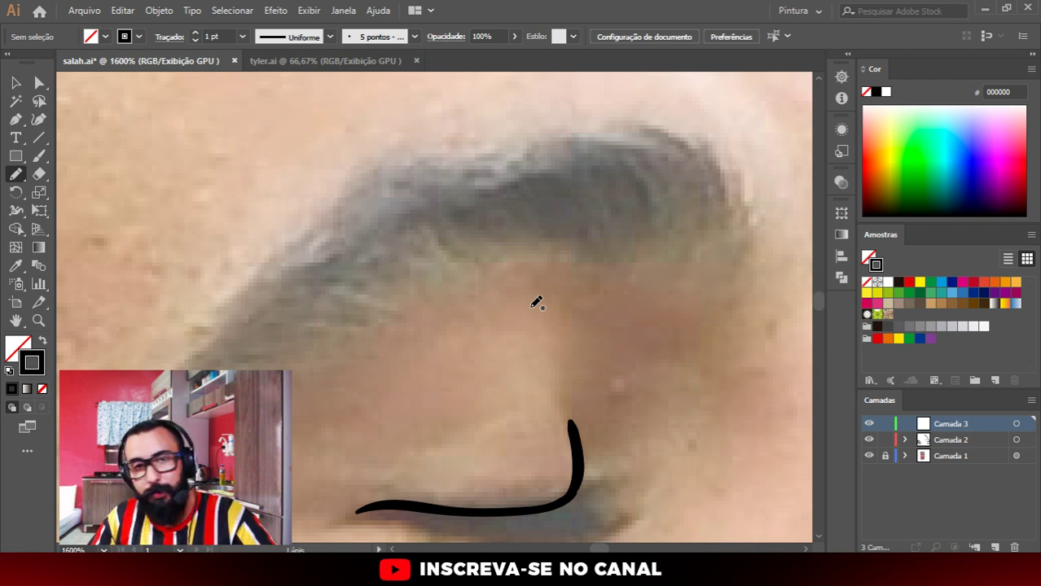
pyautogui.hotkey('ctrl', '-')
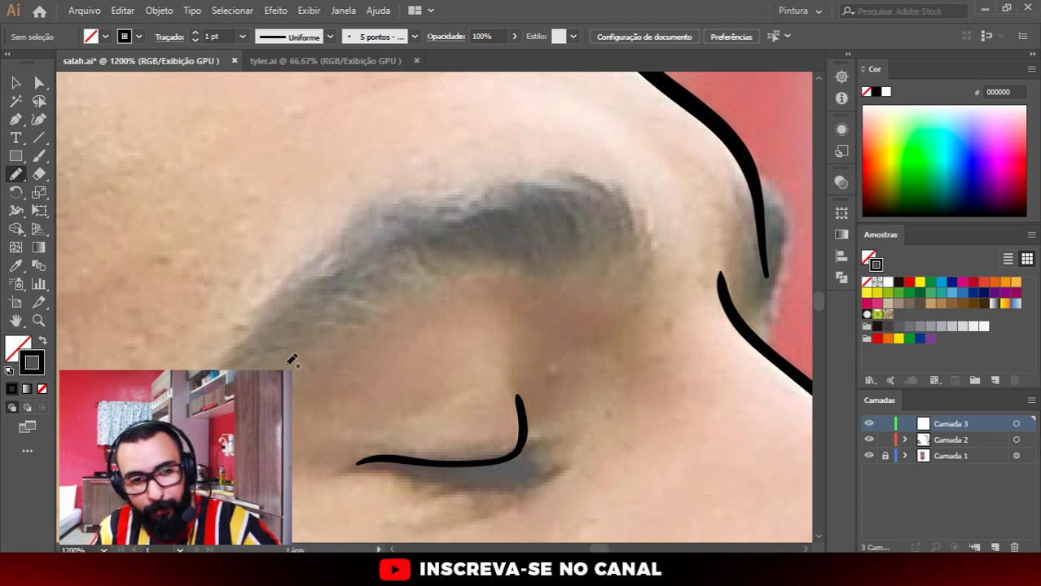
pyautogui.moveTo(274, 368)
pyautogui.mouseDown()
pyautogui.moveTo(430, 293)
pyautogui.moveTo(634, 282)
pyautogui.moveTo(656, 220)
pyautogui.moveTo(648, 204)
pyautogui.moveTo(583, 174)
pyautogui.moveTo(436, 190)
pyautogui.moveTo(449, 195)
pyautogui.moveTo(346, 226)
pyautogui.moveTo(260, 297)
pyautogui.moveTo(230, 355)
pyautogui.moveTo(210, 369)
pyautogui.mouseUp()
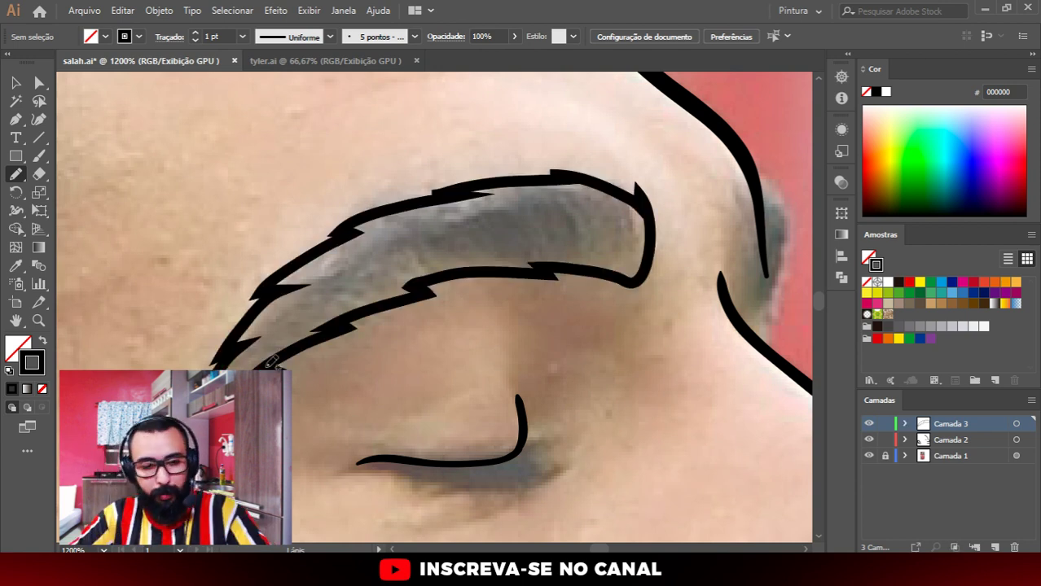
pyautogui.press('v')
pyautogui.click(42, 341)
# Step: Draw a spiky solid black pencil shape filling the notch between the brow ridge and nose bridge
pyautogui.click(414, 310)
pyautogui.scroll(-3, 415, 311)
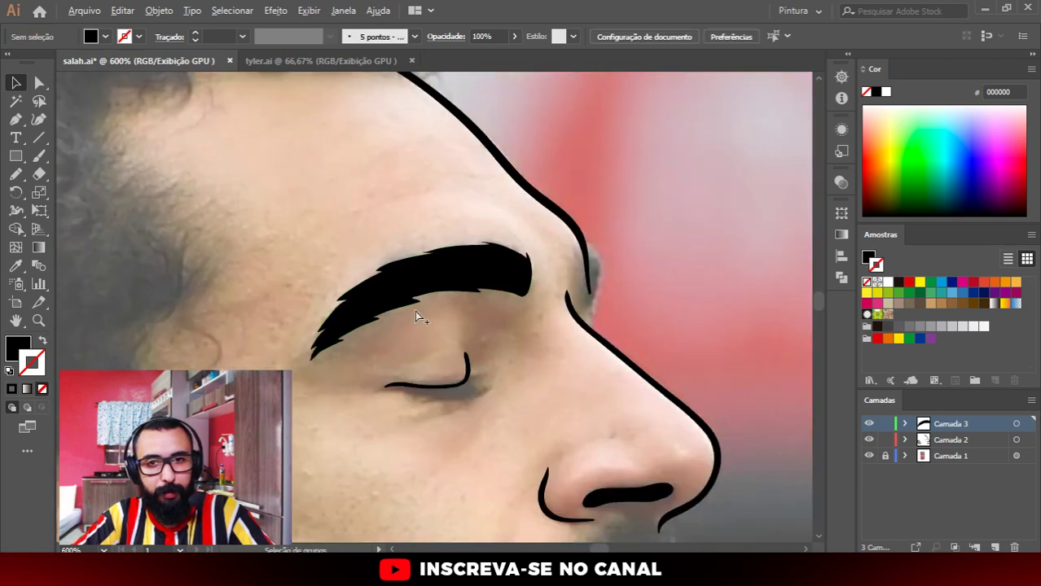
pyautogui.scroll(-2, 414, 311)
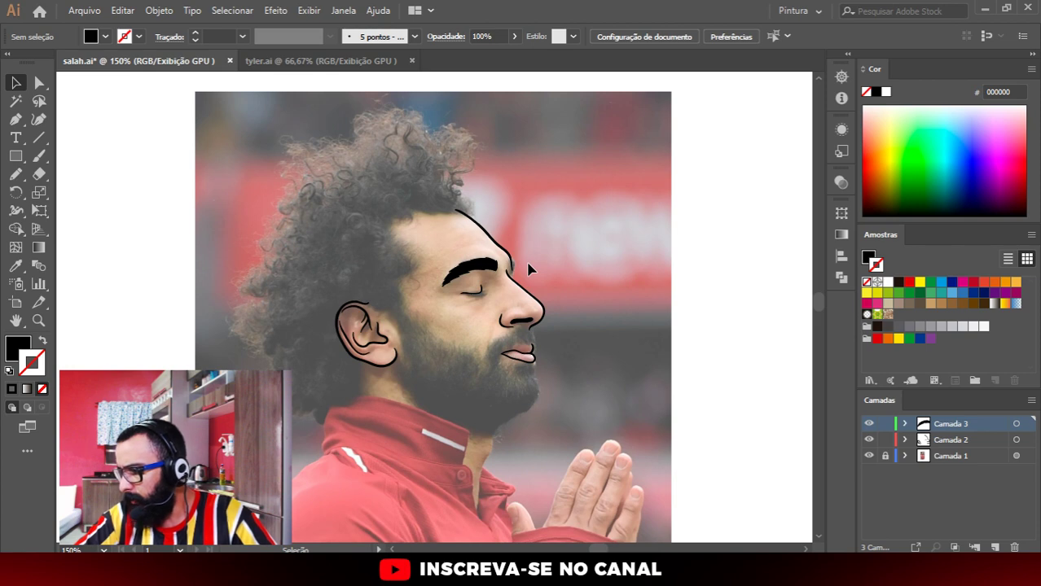
pyautogui.scroll(4, 525, 267)
pyautogui.scroll(3, 509, 262)
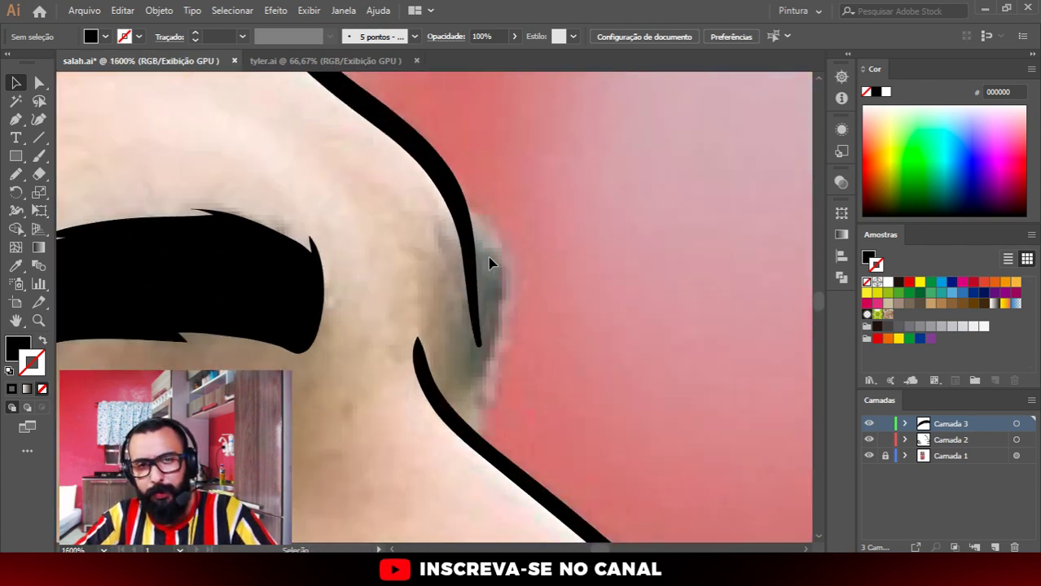
pyautogui.press('n')
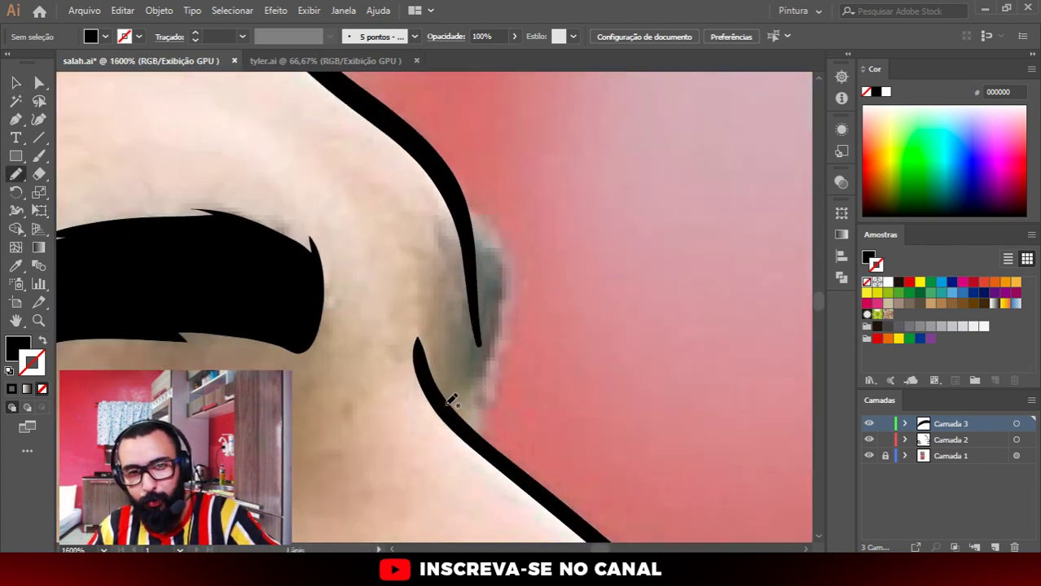
pyautogui.moveTo(436, 392)
pyautogui.mouseDown()
pyautogui.moveTo(461, 206)
pyautogui.moveTo(478, 222)
pyautogui.moveTo(504, 319)
pyautogui.moveTo(500, 359)
pyautogui.moveTo(467, 418)
pyautogui.moveTo(441, 400)
pyautogui.mouseUp()
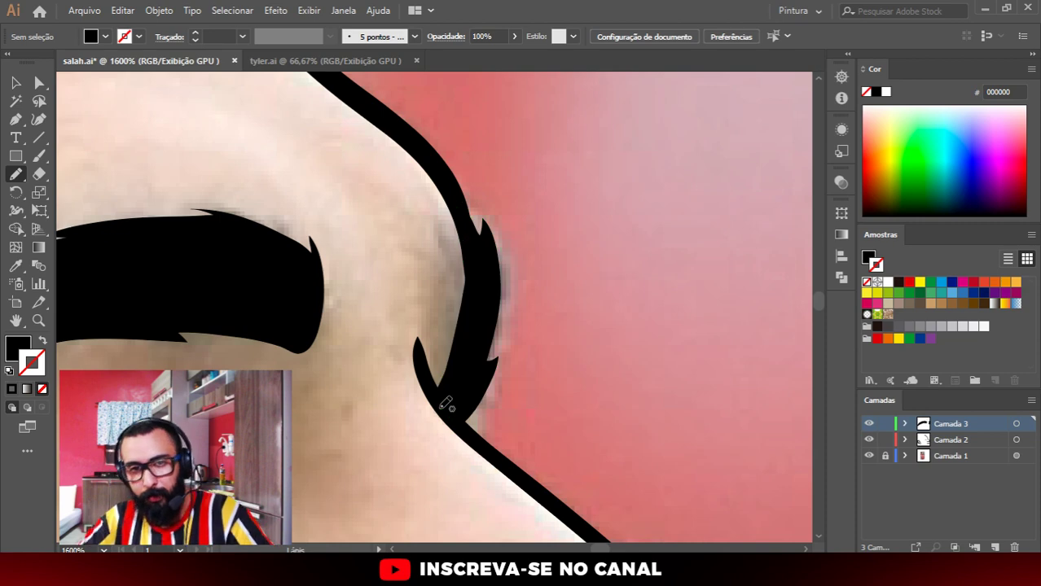
pyautogui.scroll(-4, 441, 400)
pyautogui.scroll(-4, 511, 368)
pyautogui.scroll(3, 514, 434)
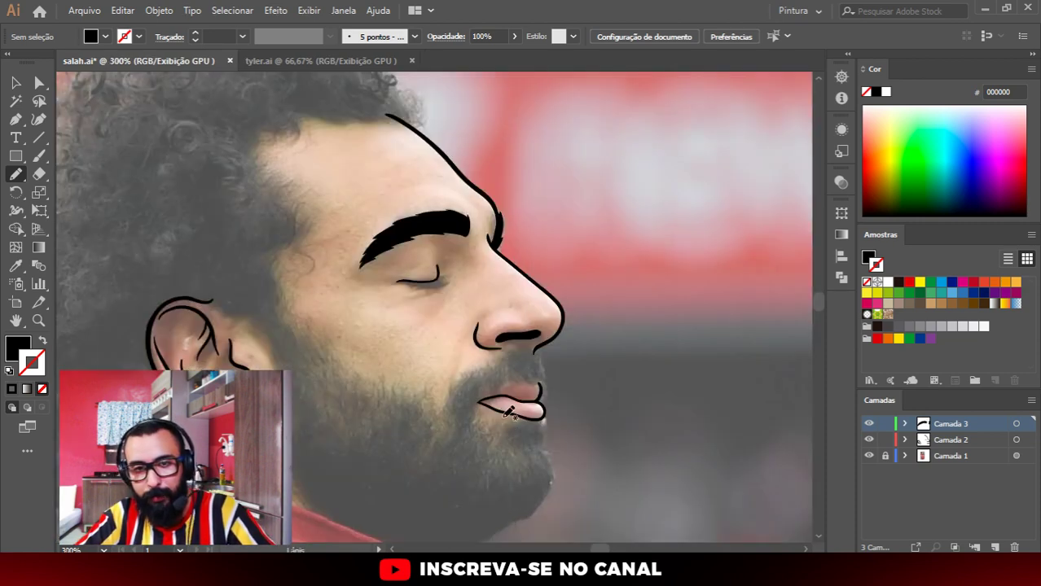
pyautogui.scroll(2, 521, 427)
pyautogui.scroll(-2, 566, 391)
pyautogui.scroll(1, 555, 417)
pyautogui.scroll(-2, 556, 417)
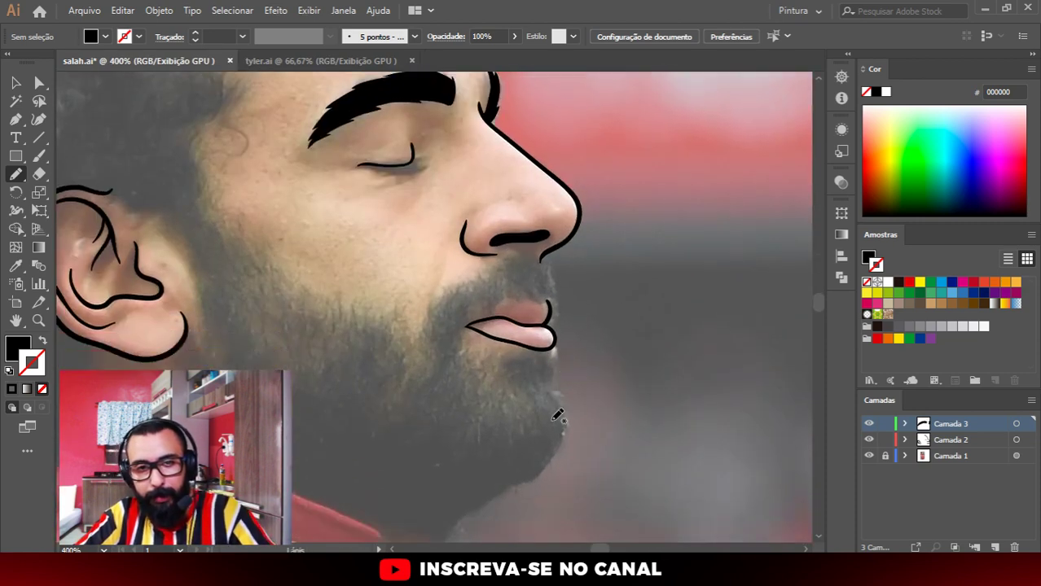
pyautogui.scroll(-1, 555, 417)
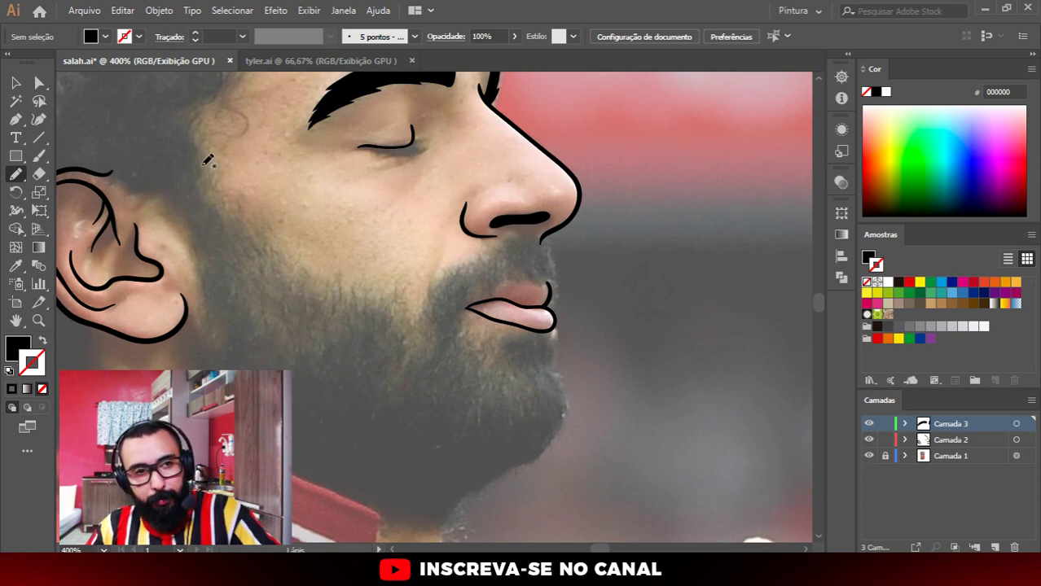
# Step: Trace a closed jagged black moustache shape between the nose and the upper lip
pyautogui.moveTo(470, 237); pyautogui.dragTo(512, 230)
pyautogui.scroll(1, 536, 263)
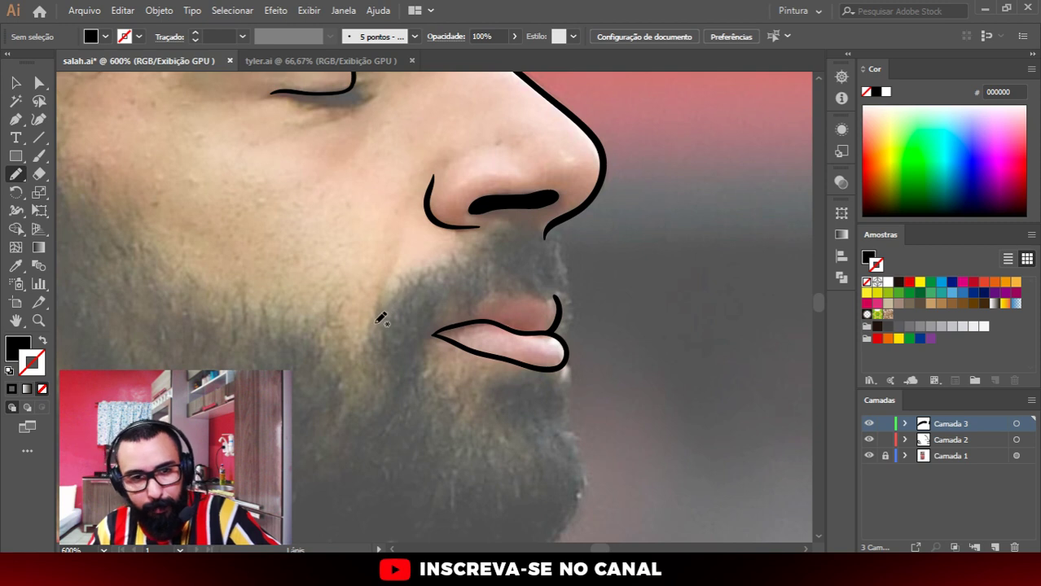
pyautogui.moveTo(370, 332); pyautogui.dragTo(396, 281)
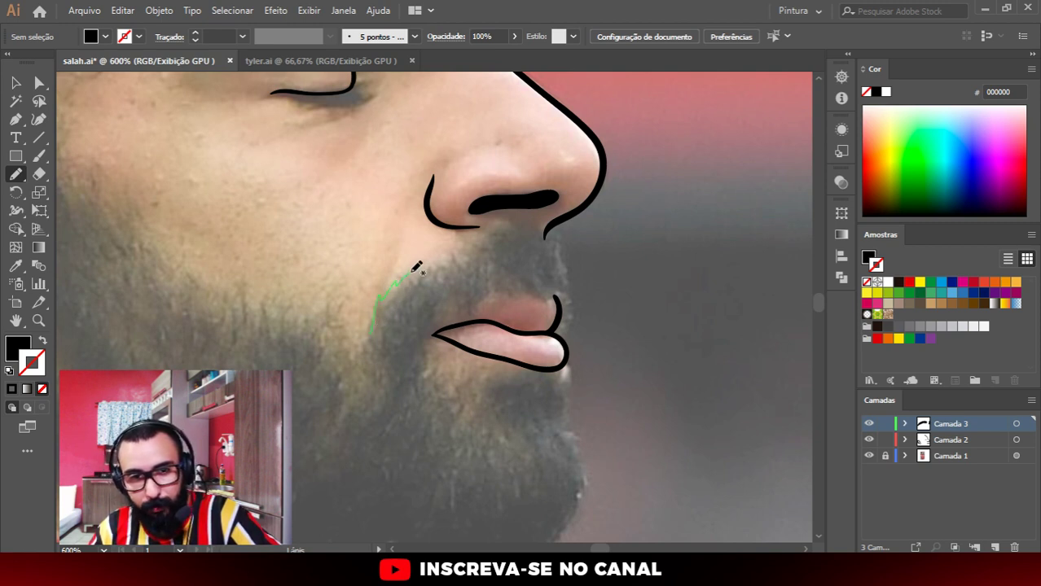
pyautogui.moveTo(462, 252)
pyautogui.mouseDown()
pyautogui.moveTo(521, 233)
pyautogui.moveTo(562, 246)
pyautogui.moveTo(568, 301)
pyautogui.moveTo(558, 297)
pyautogui.mouseUp()
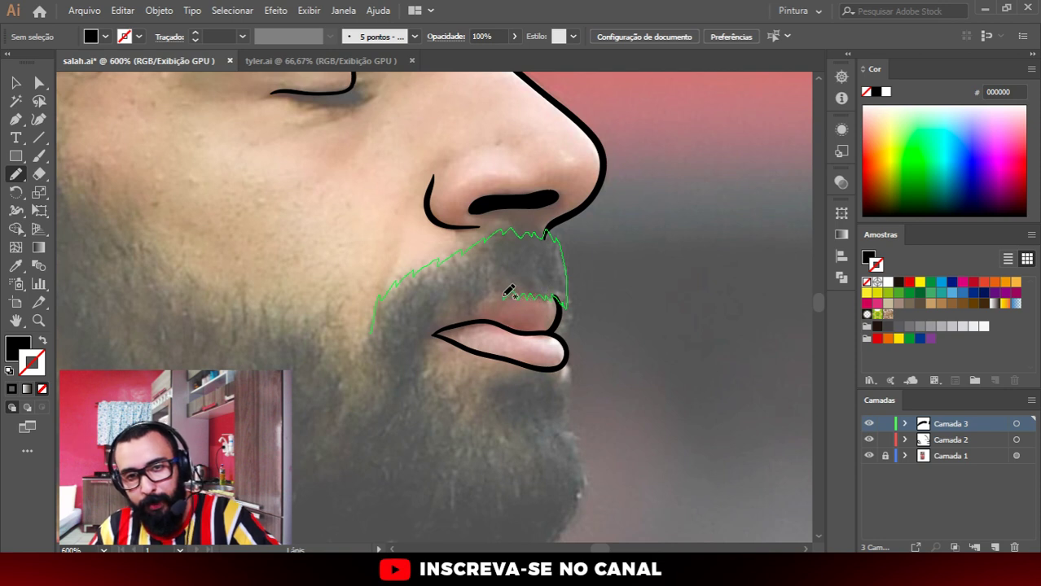
pyautogui.moveTo(489, 298)
pyautogui.mouseDown()
pyautogui.moveTo(470, 299)
pyautogui.moveTo(432, 334)
pyautogui.moveTo(406, 338)
pyautogui.moveTo(374, 326)
pyautogui.mouseUp()
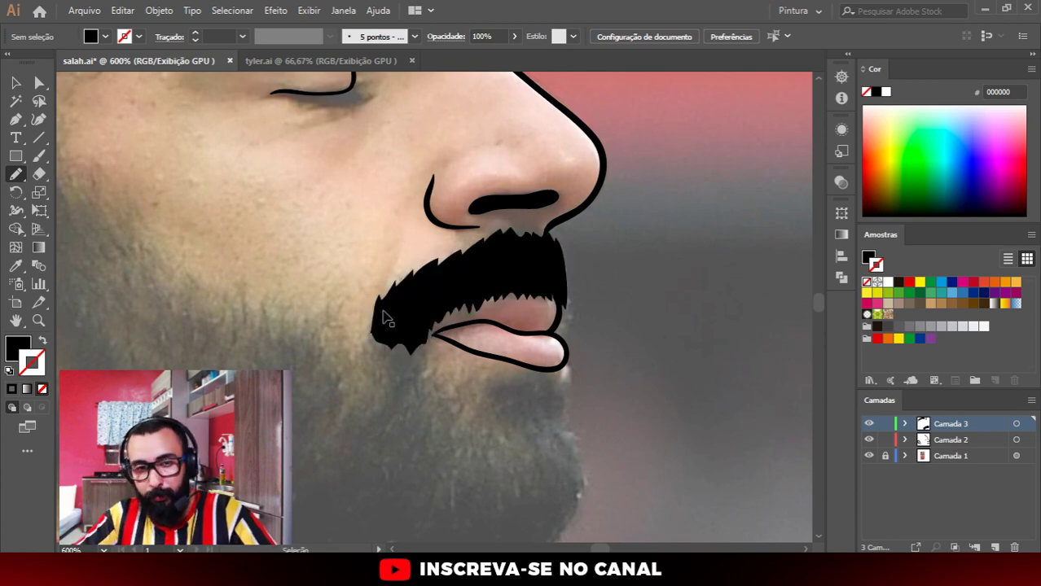
# Step: Add extra black hair spikes at the moustache's lower left corner
pyautogui.scroll(3, 391, 316)
pyautogui.moveTo(498, 368)
pyautogui.mouseDown()
pyautogui.moveTo(513, 413)
pyautogui.moveTo(578, 369)
pyautogui.mouseUp()
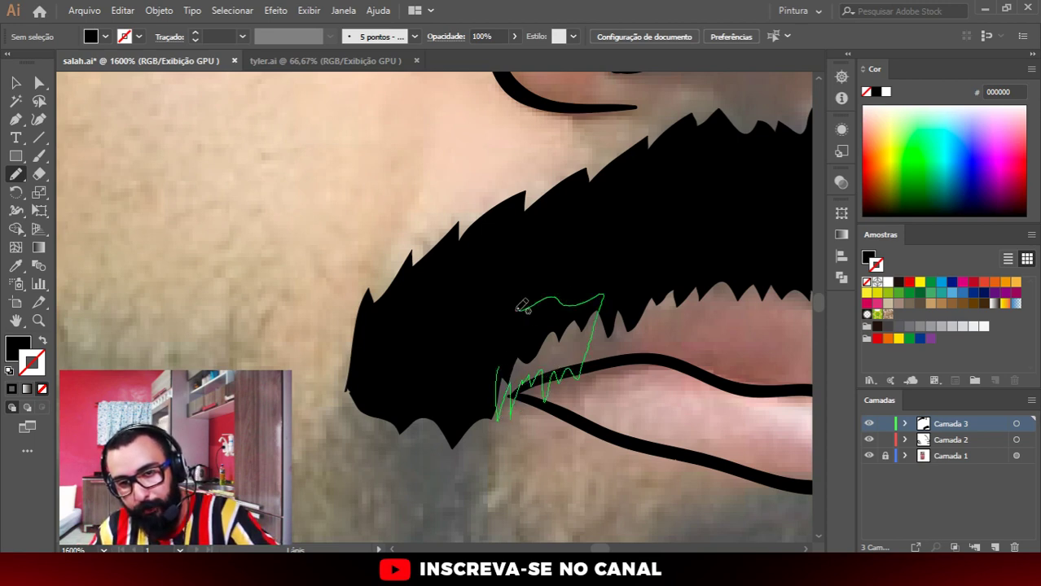
pyautogui.moveTo(579, 368); pyautogui.dragTo(489, 391)
pyautogui.scroll(-3, 492, 391)
pyautogui.scroll(-3, 521, 399)
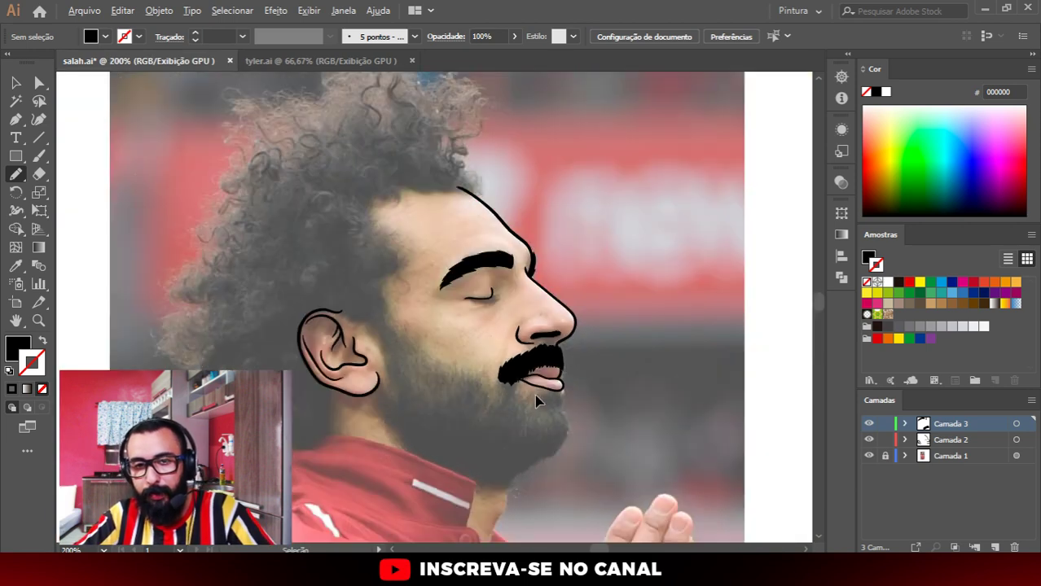
pyautogui.click(868, 456)
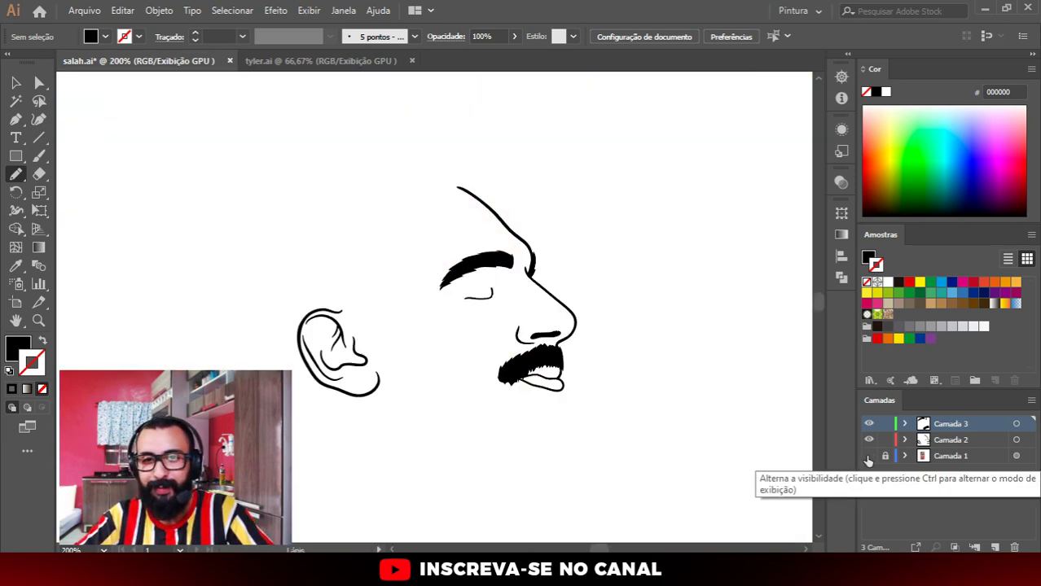
pyautogui.click(868, 456)
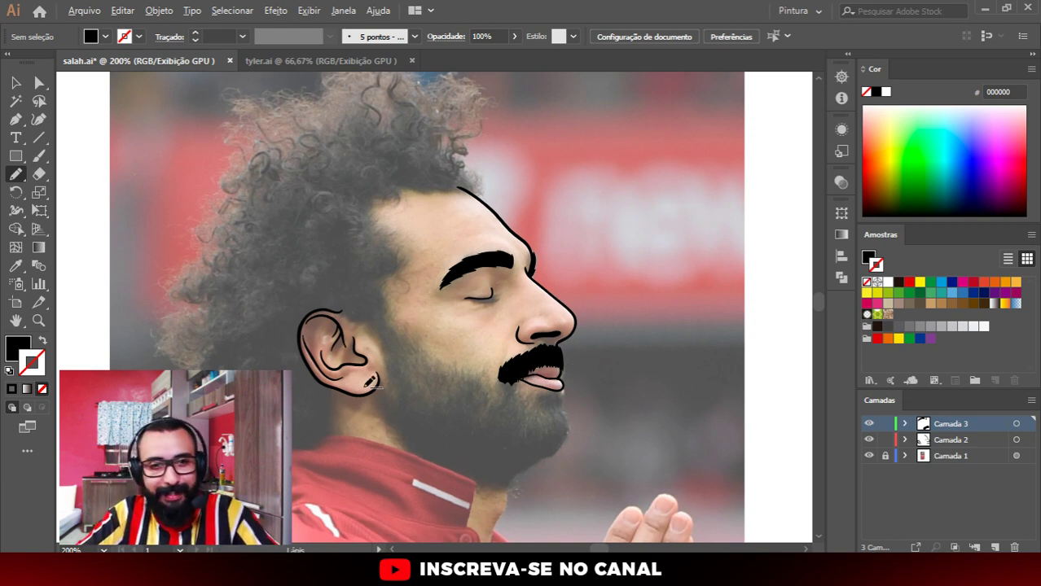
# Step: Trace a closed jagged black beard from the ear along the jaw and chin to the lower lip
pyautogui.hotkey('ctrl', '-')
pyautogui.hotkey('ctrl', '+')
pyautogui.hotkey('ctrl', '+')
pyautogui.hotkey('ctrl', '+')
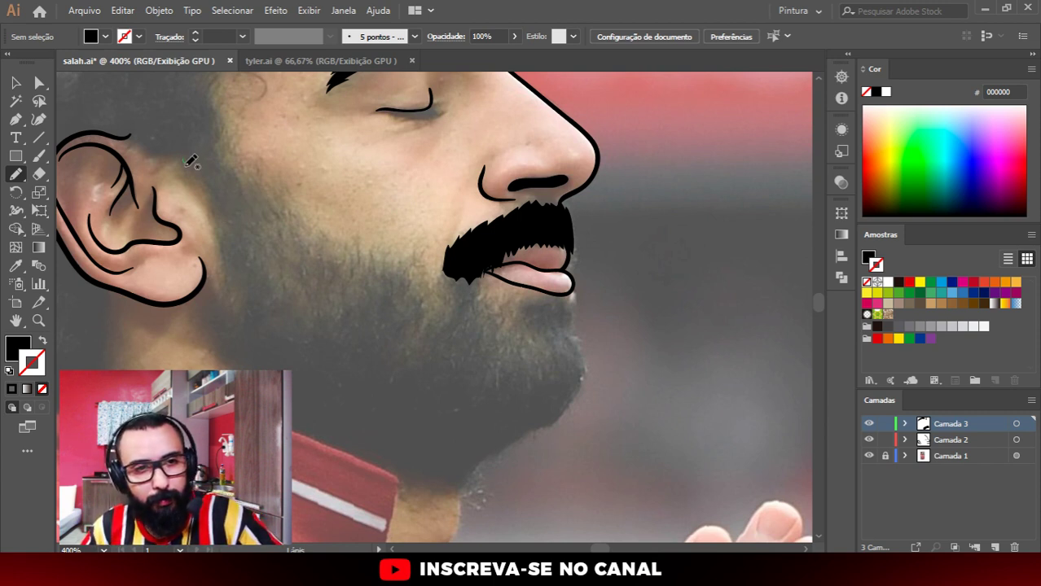
pyautogui.moveTo(185, 160); pyautogui.dragTo(244, 368)
pyautogui.moveTo(300, 430)
pyautogui.mouseDown()
pyautogui.moveTo(460, 483)
pyautogui.moveTo(485, 452)
pyautogui.moveTo(544, 426)
pyautogui.mouseUp()
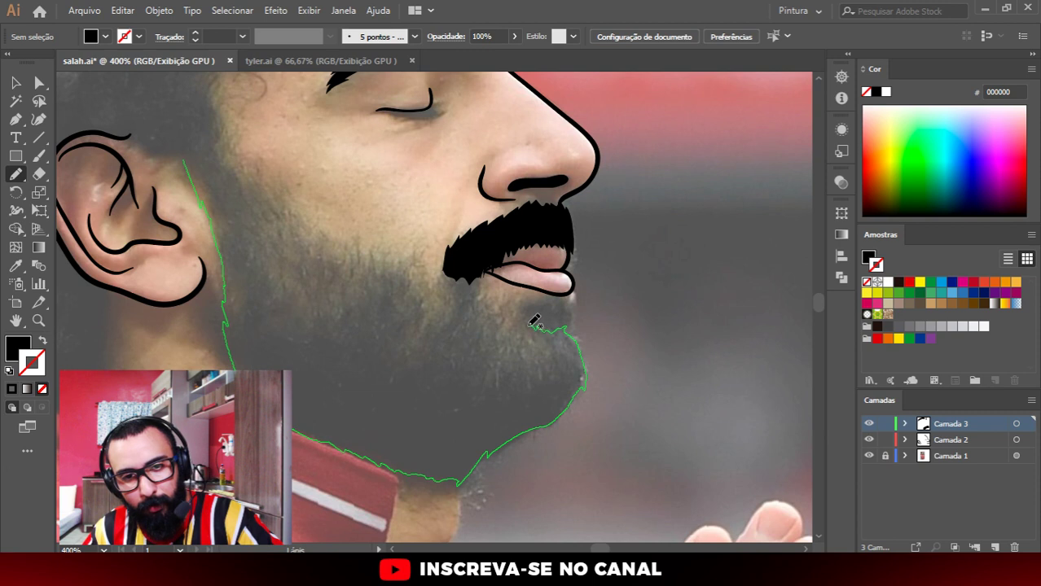
pyautogui.moveTo(518, 313); pyautogui.dragTo(464, 271)
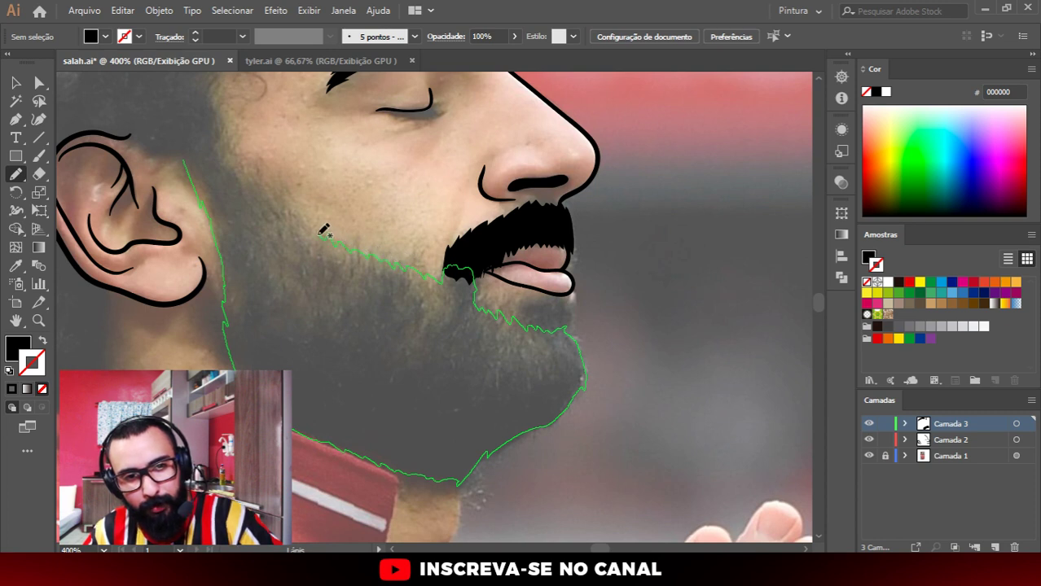
pyautogui.moveTo(296, 214); pyautogui.dragTo(268, 185)
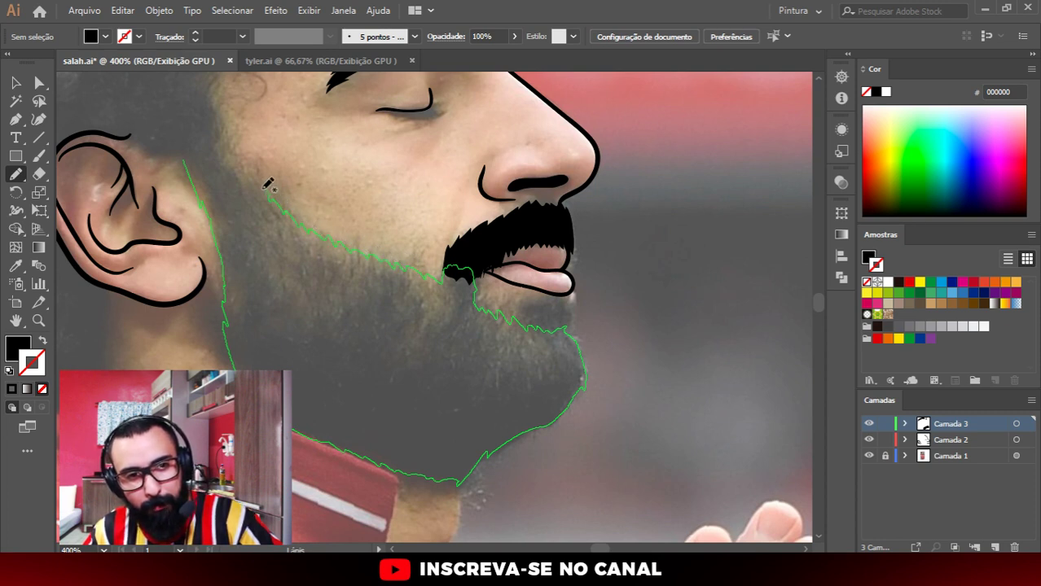
pyautogui.moveTo(234, 150)
pyautogui.mouseDown()
pyautogui.moveTo(208, 147)
pyautogui.moveTo(184, 161)
pyautogui.mouseUp()
# Step: Check the beard with the photo hidden, then extend it below the lower lip
pyautogui.hotkey('ctrl', '-')
pyautogui.hotkey('ctrl', '-')
pyautogui.hotkey('ctrl', '-')
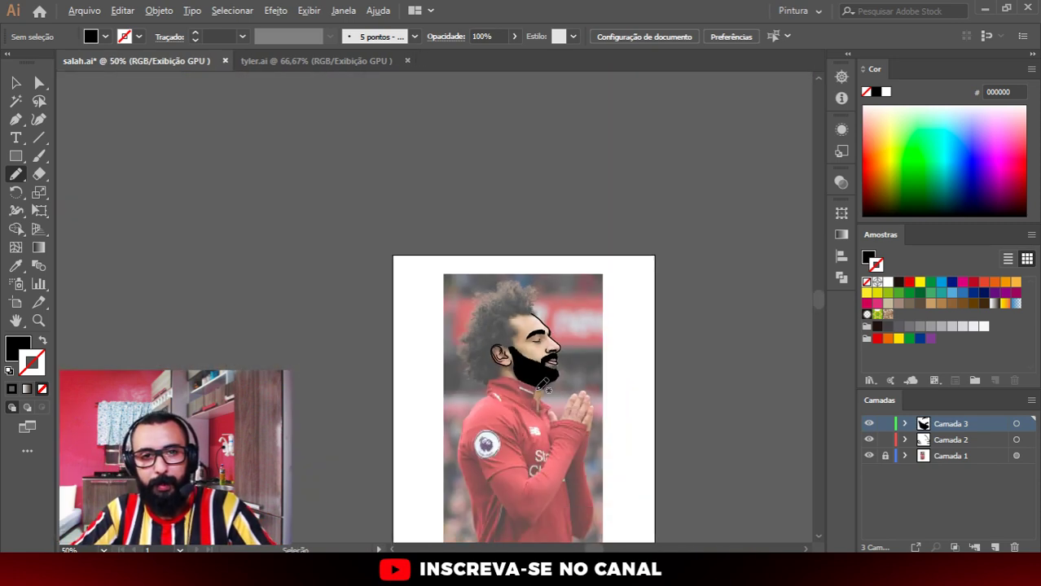
pyautogui.click(868, 456)
pyautogui.scroll(1, 556, 361)
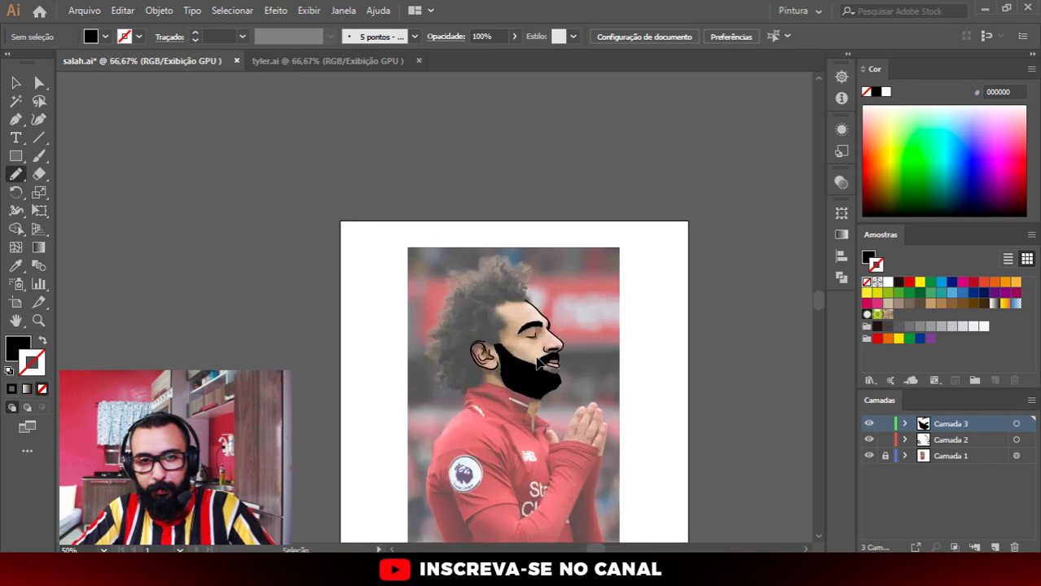
pyautogui.scroll(6, 556, 361)
pyautogui.scroll(1, 557, 360)
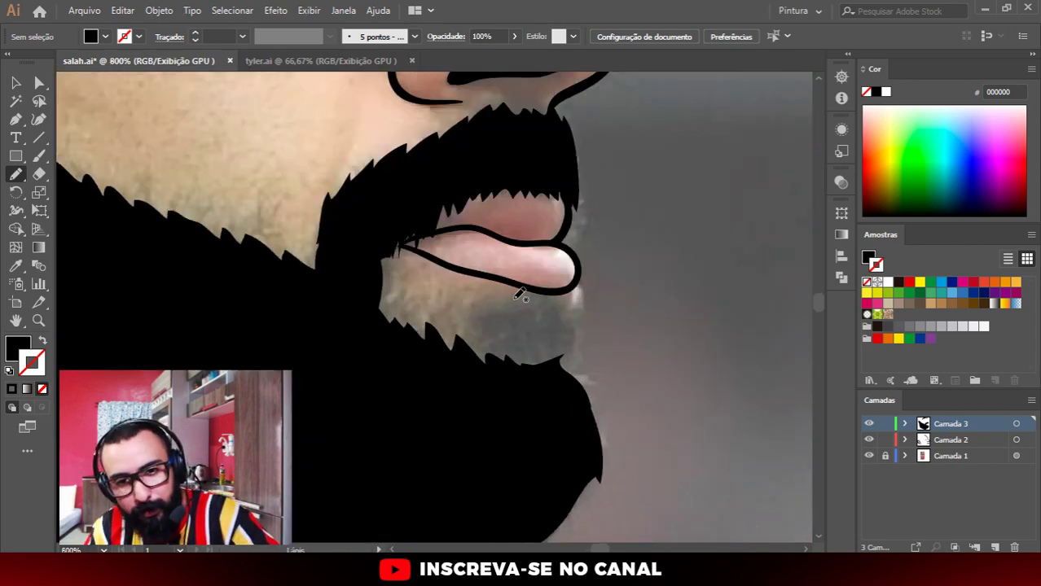
pyautogui.moveTo(500, 307)
pyautogui.mouseDown()
pyautogui.moveTo(580, 389)
pyautogui.moveTo(581, 309)
pyautogui.moveTo(526, 284)
pyautogui.mouseUp()
pyautogui.scroll(-1, 524, 283)
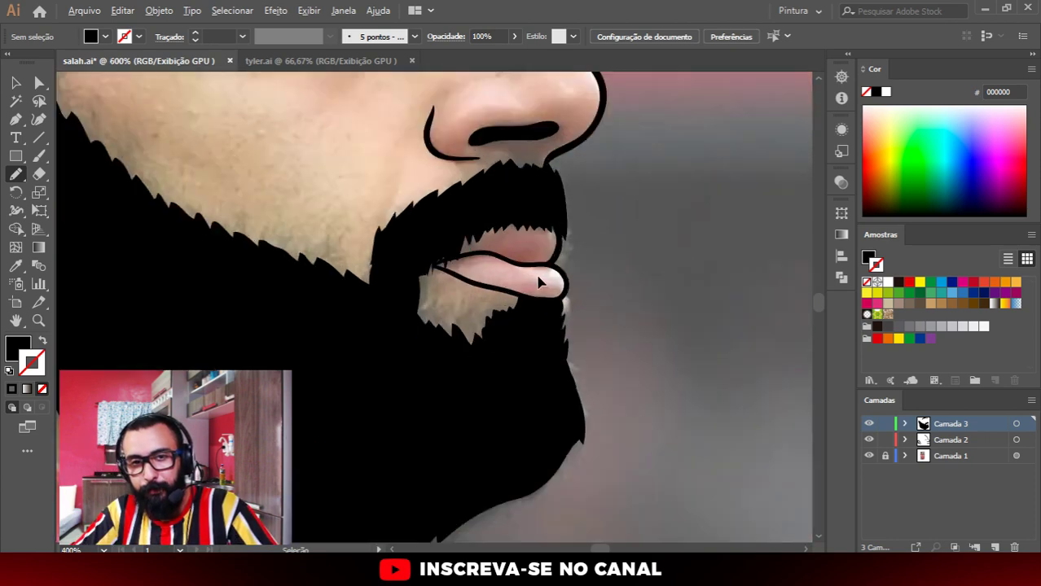
pyautogui.scroll(3, 551, 277)
pyautogui.moveTo(634, 84)
pyautogui.mouseDown()
pyautogui.moveTo(654, 140)
pyautogui.moveTo(644, 214)
pyautogui.moveTo(617, 267)
pyautogui.moveTo(577, 250)
pyautogui.moveTo(623, 82)
pyautogui.mouseUp()
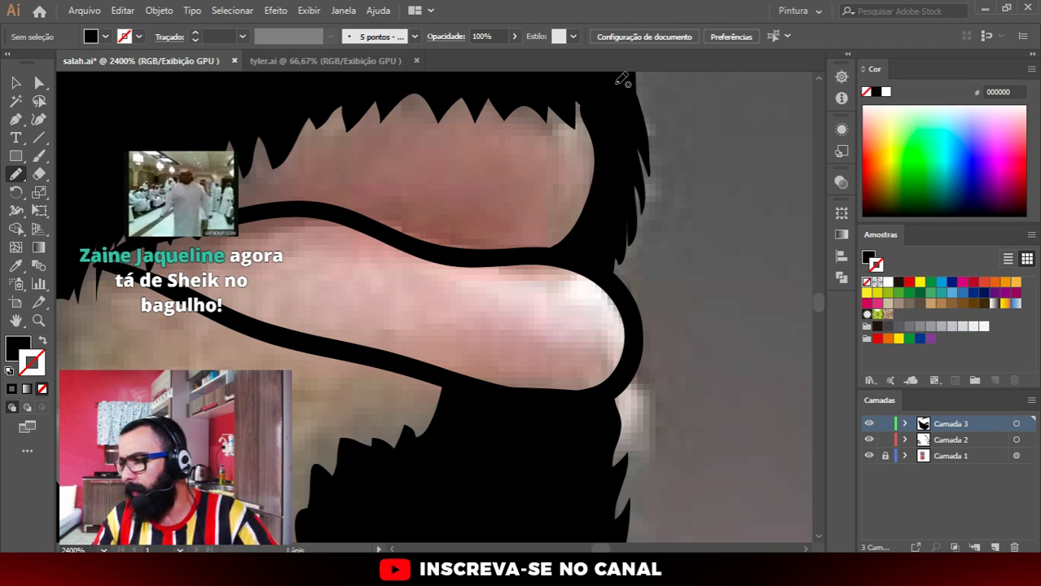
# Step: Add jagged black beard strands beside the lower lip at the mouth corner
pyautogui.scroll(-3, 570, 147)
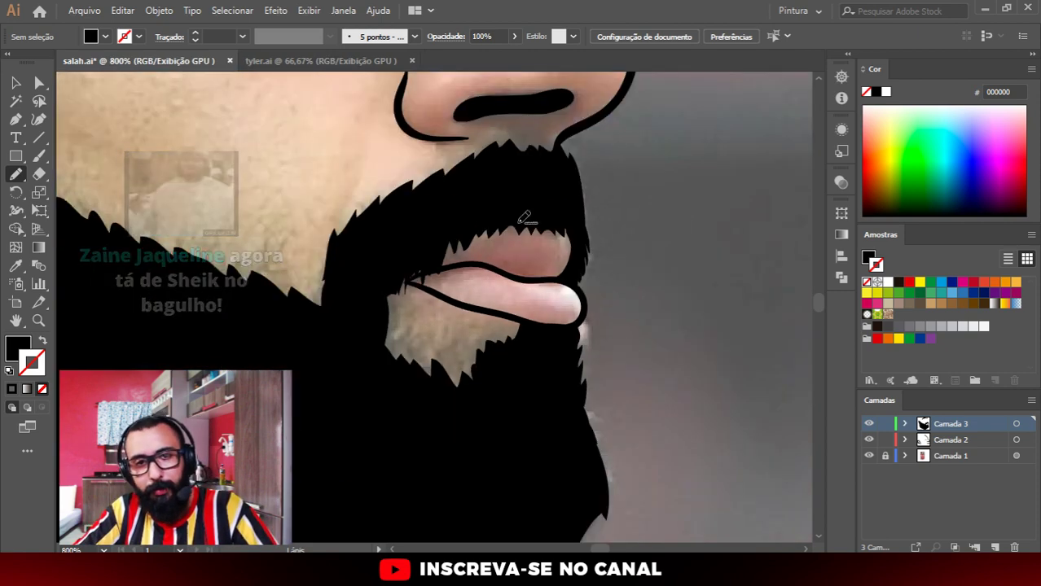
pyautogui.scroll(2, 528, 212)
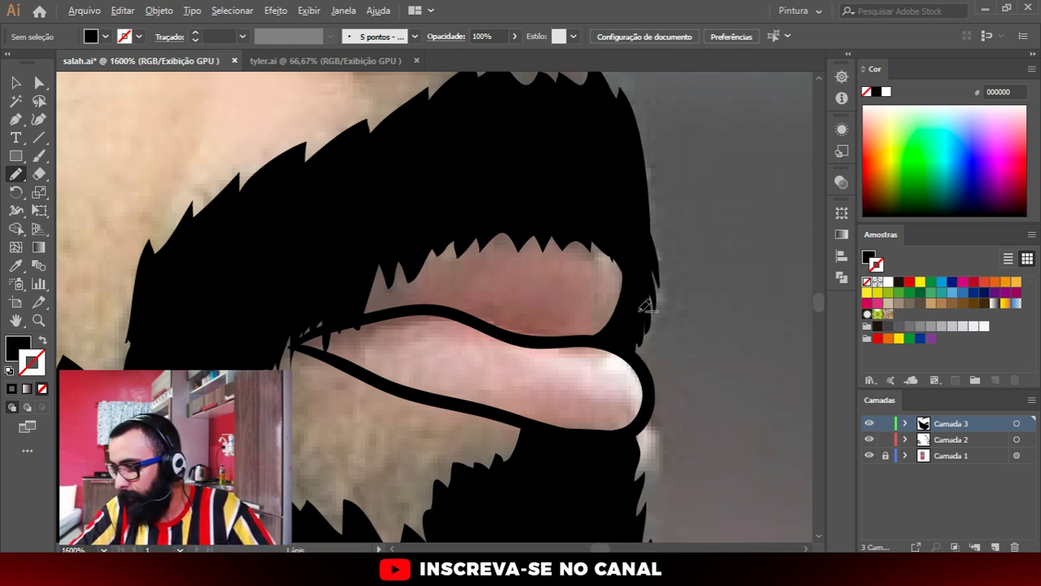
pyautogui.scroll(-2, 643, 307)
pyautogui.scroll(-2, 639, 342)
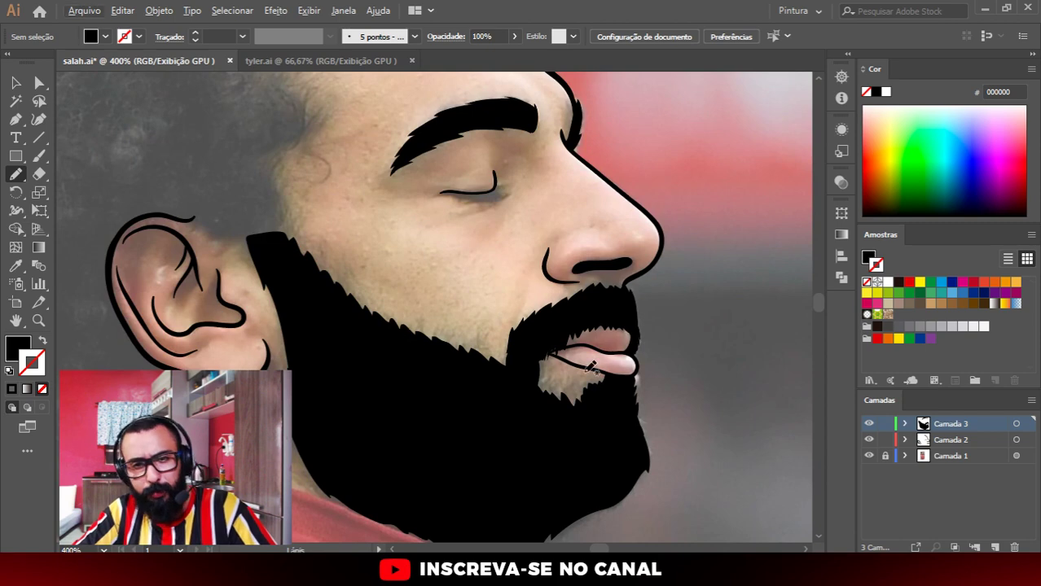
pyautogui.scroll(-2, 592, 369)
pyautogui.scroll(4, 576, 391)
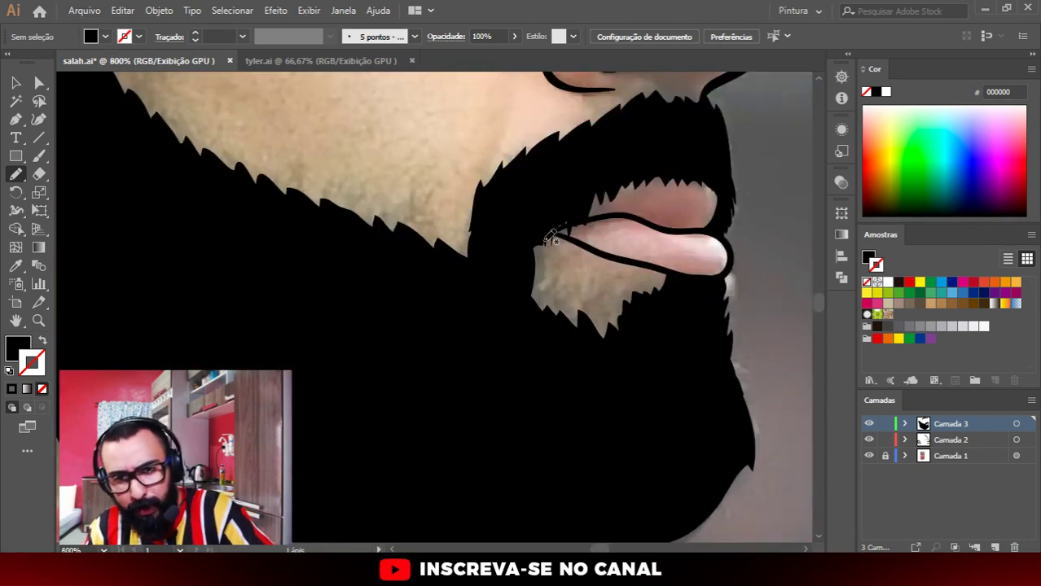
pyautogui.moveTo(548, 238)
pyautogui.mouseDown()
pyautogui.moveTo(523, 255)
pyautogui.moveTo(523, 246)
pyautogui.mouseUp()
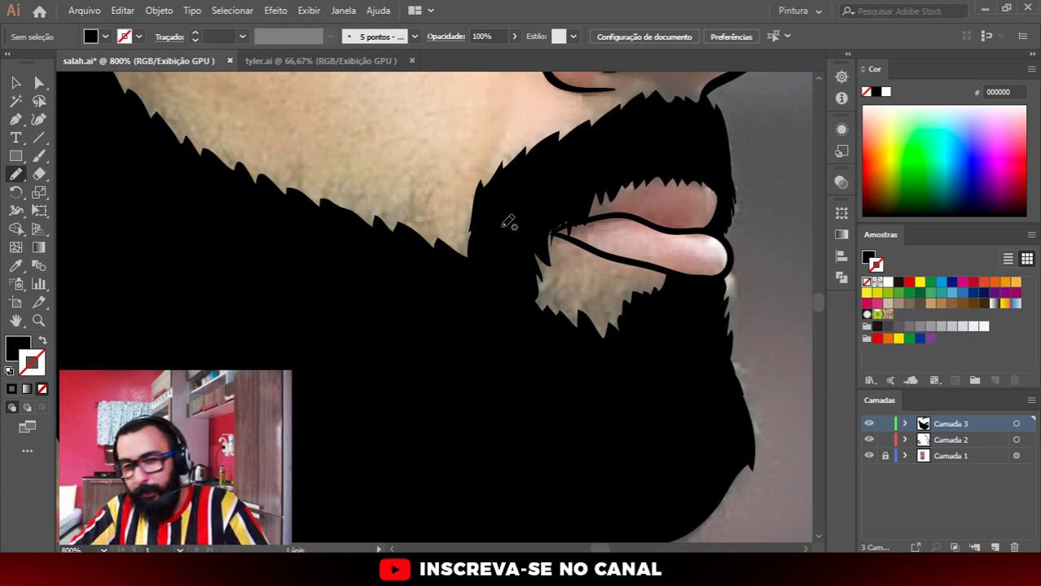
pyautogui.scroll(-3, 429, 204)
pyautogui.scroll(2, 326, 224)
# Step: Draw a closed jagged black hair shape from the beard edge up along the hairline
pyautogui.scroll(1, 291, 229)
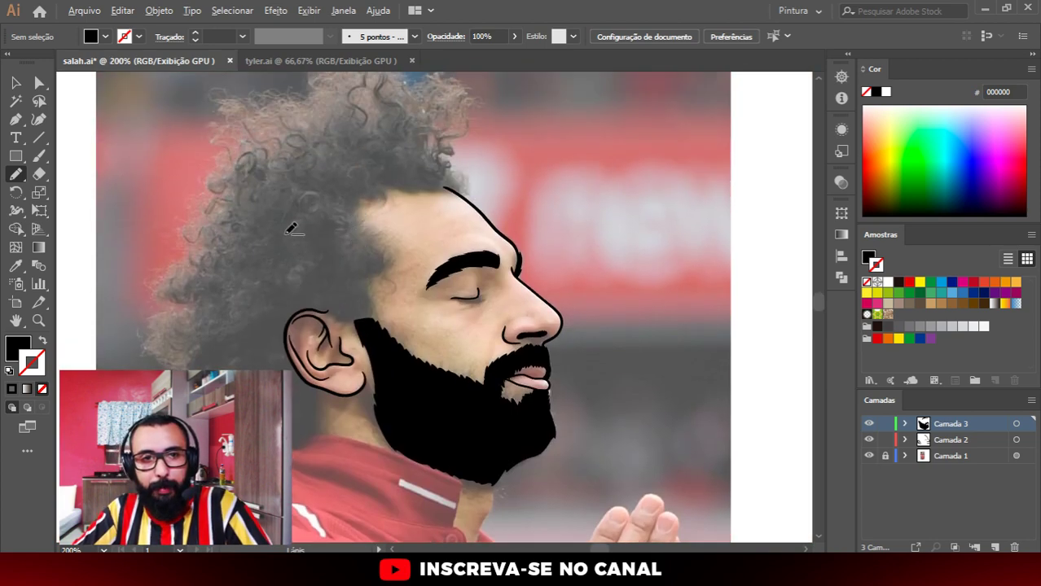
pyautogui.scroll(1, 291, 229)
pyautogui.scroll(2, 391, 342)
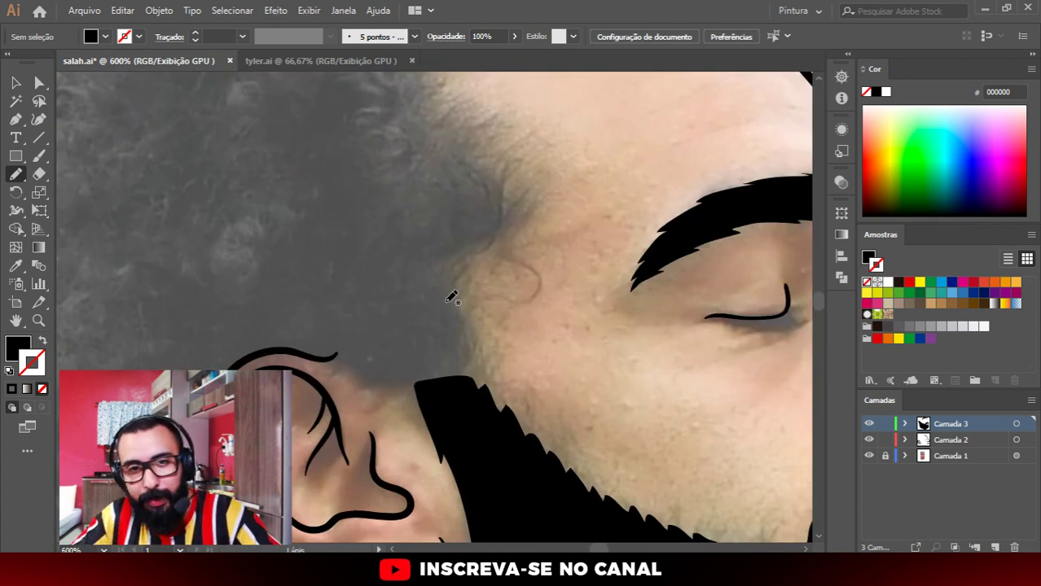
pyautogui.scroll(1, 454, 300)
pyautogui.scroll(-1, 460, 304)
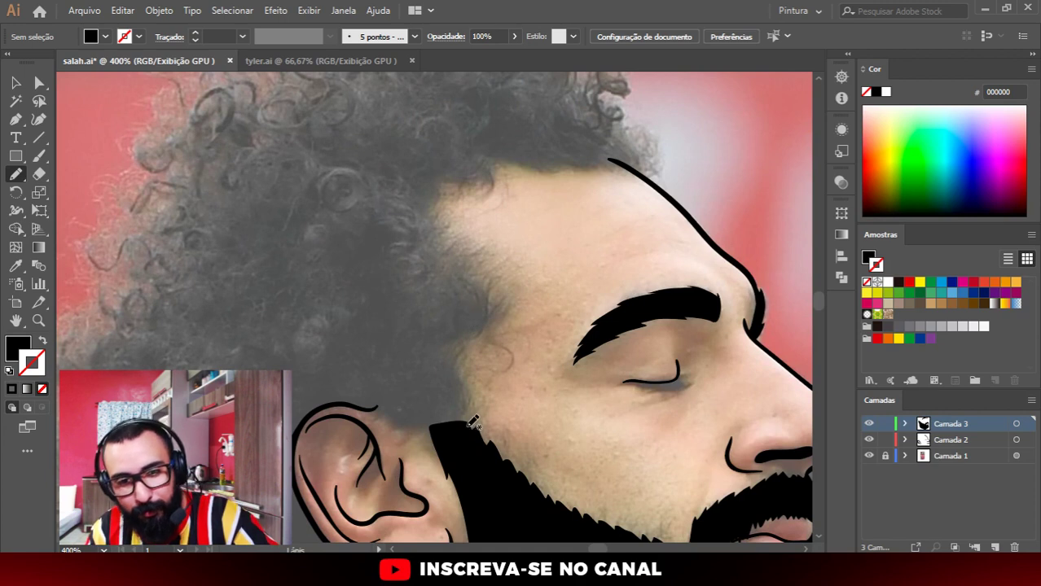
pyautogui.moveTo(468, 437)
pyautogui.mouseDown()
pyautogui.moveTo(466, 375)
pyautogui.moveTo(502, 305)
pyautogui.mouseUp()
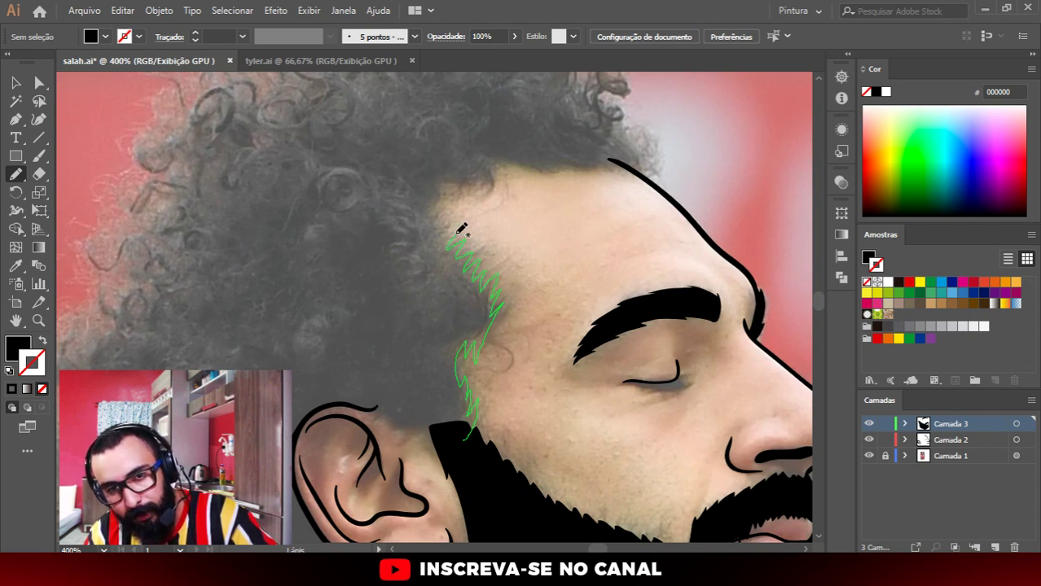
pyautogui.moveTo(435, 198)
pyautogui.mouseDown()
pyautogui.moveTo(487, 166)
pyautogui.moveTo(629, 166)
pyautogui.moveTo(544, 119)
pyautogui.moveTo(345, 250)
pyautogui.moveTo(368, 401)
pyautogui.moveTo(465, 440)
pyautogui.mouseUp()
pyautogui.scroll(-3, 568, 391)
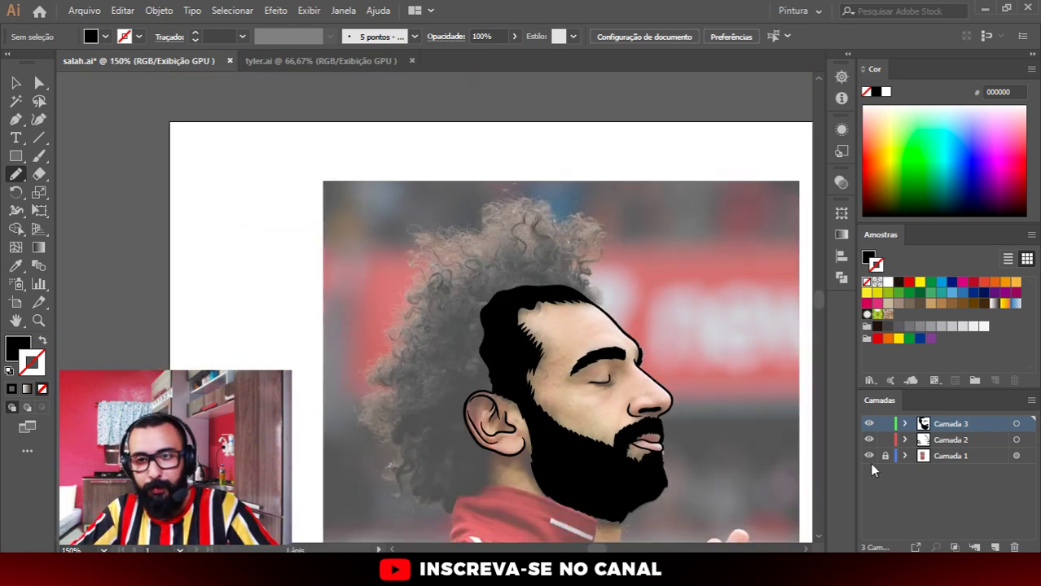
pyautogui.click(869, 456)
pyautogui.scroll(-3, 641, 265)
pyautogui.scroll(5, 664, 311)
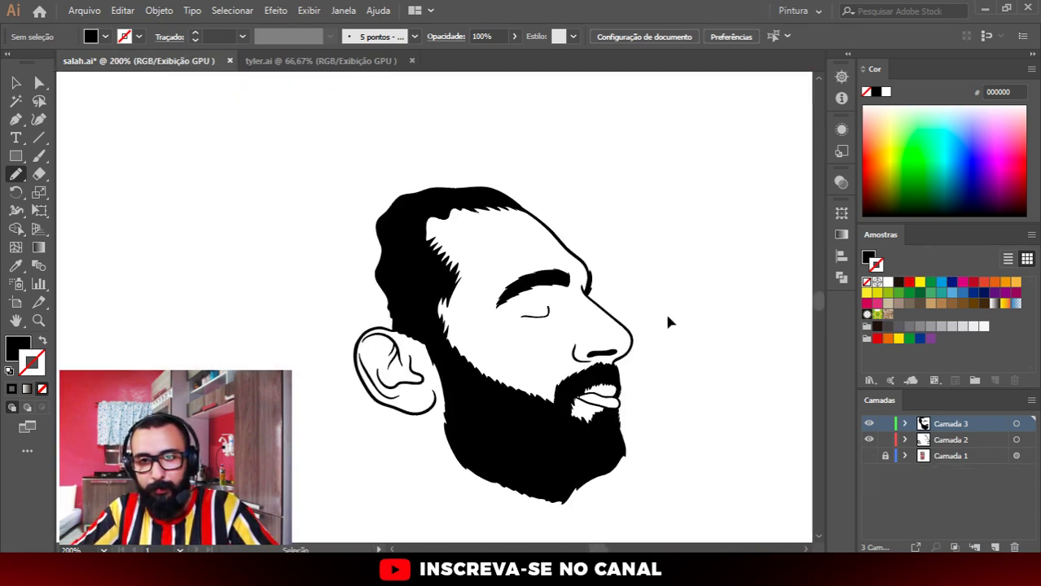
pyautogui.click(868, 456)
pyautogui.scroll(2, 576, 220)
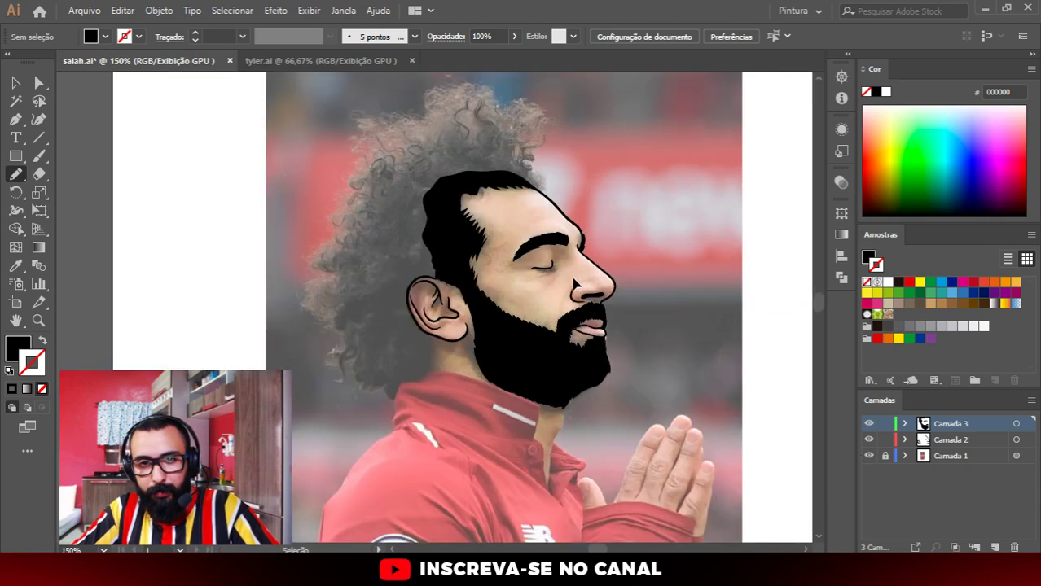
pyautogui.scroll(5, 465, 291)
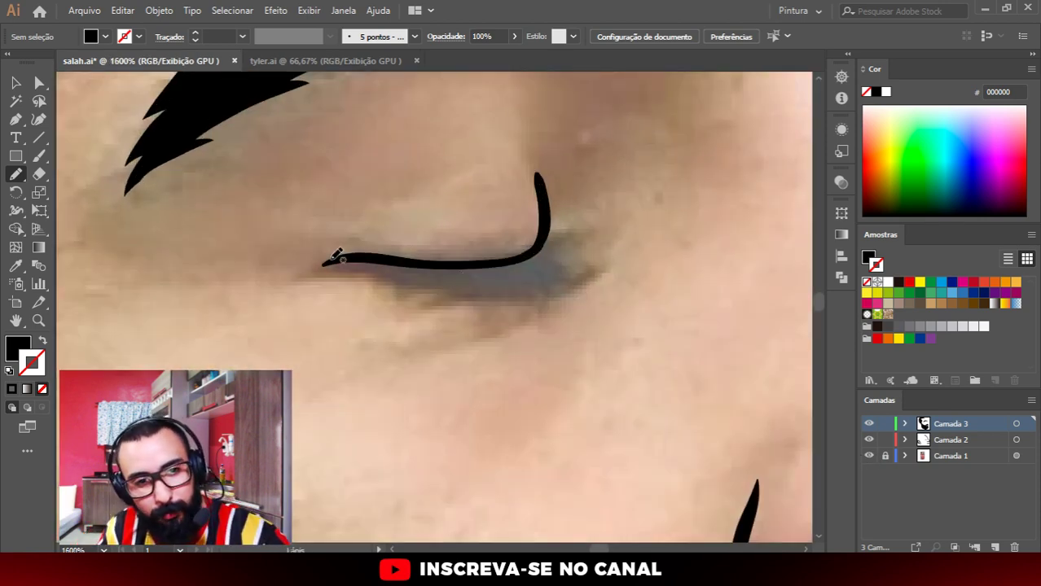
pyautogui.moveTo(330, 255)
pyautogui.mouseDown()
pyautogui.moveTo(468, 300)
pyautogui.moveTo(453, 287)
pyautogui.moveTo(511, 295)
pyautogui.moveTo(562, 279)
pyautogui.moveTo(554, 267)
pyautogui.moveTo(587, 244)
pyautogui.moveTo(561, 250)
pyautogui.moveTo(575, 235)
pyautogui.moveTo(473, 262)
pyautogui.moveTo(346, 258)
pyautogui.moveTo(338, 271)
pyautogui.mouseUp()
pyautogui.hotkey('ctrl', '-')
pyautogui.hotkey('ctrl', '-')
pyautogui.hotkey('ctrl', '-')
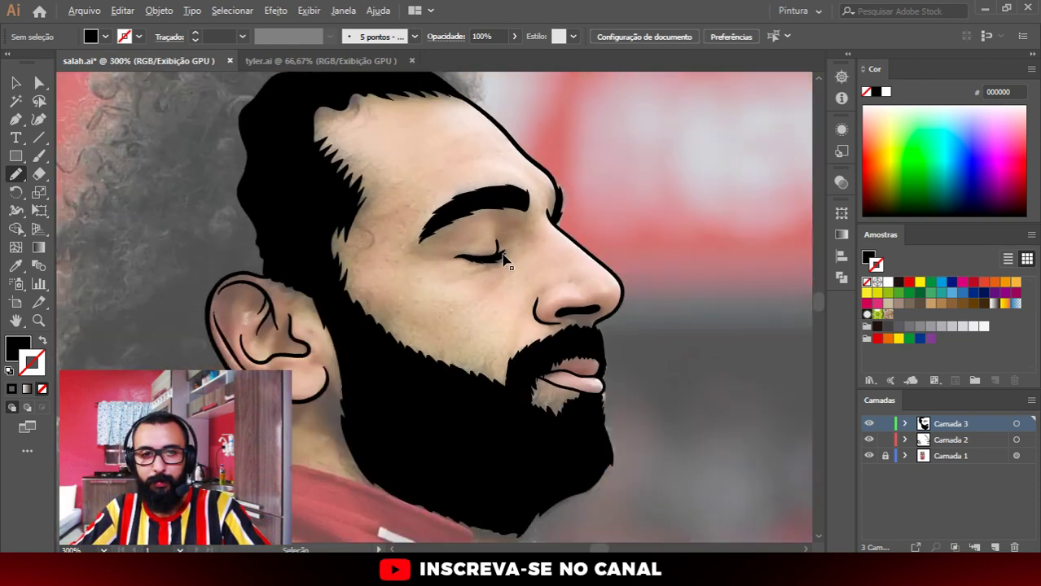
pyautogui.hotkey('ctrl', '-')
pyautogui.hotkey('ctrl', '-')
pyautogui.click(867, 456)
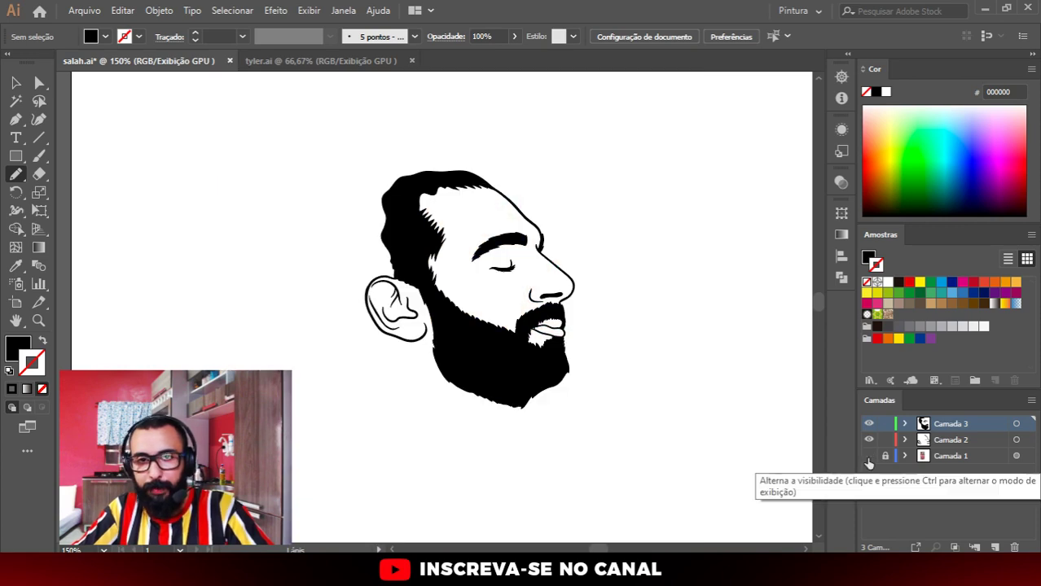
pyautogui.click(868, 456)
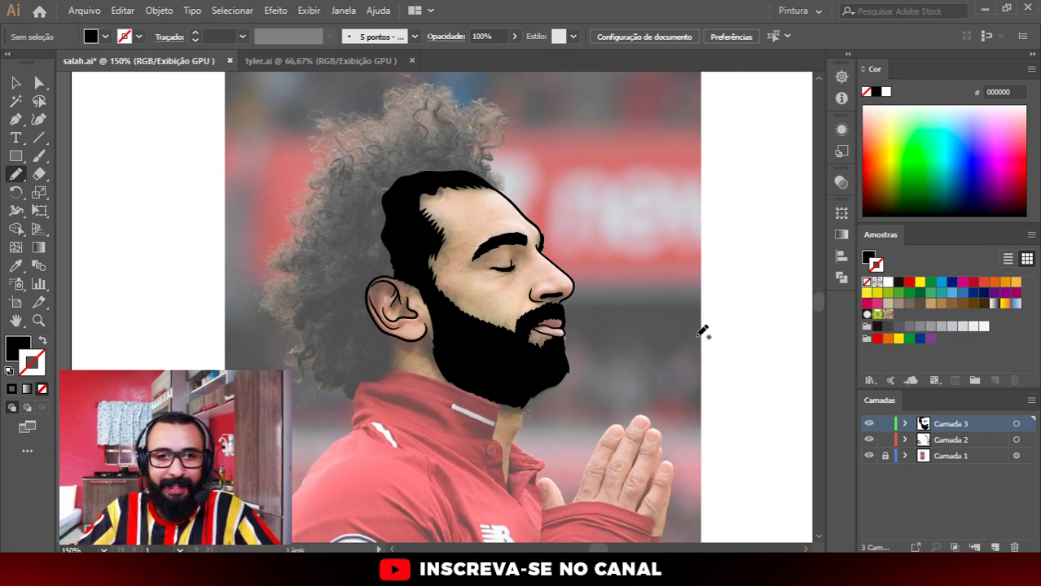
# Step: Extend the black hair over the back of the head, closing it beside the ear
pyautogui.scroll(3, 530, 172)
pyautogui.scroll(-6, 538, 224)
pyautogui.scroll(3, 543, 236)
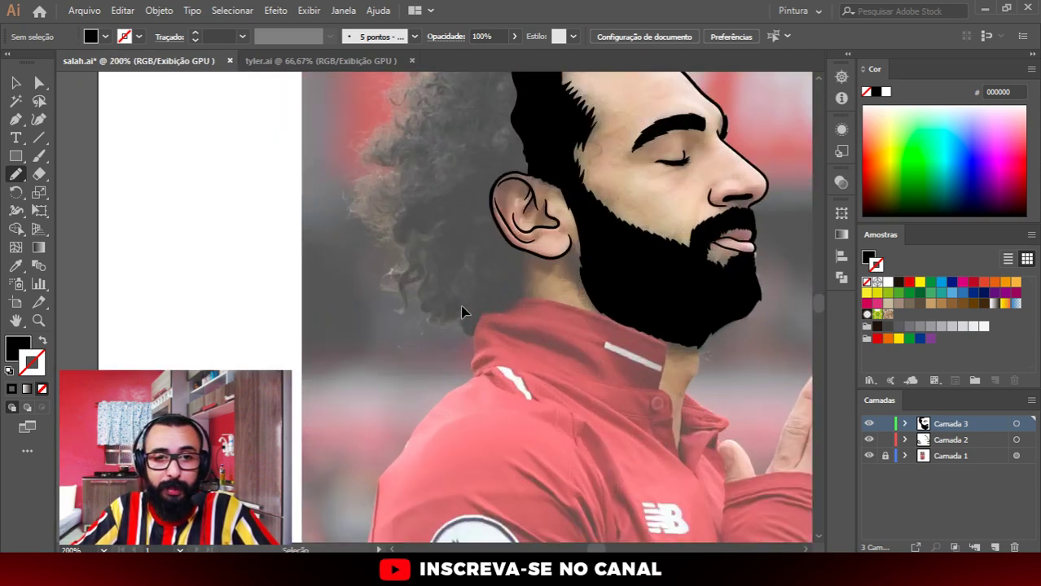
pyautogui.scroll(2, 489, 326)
pyautogui.scroll(2, 543, 334)
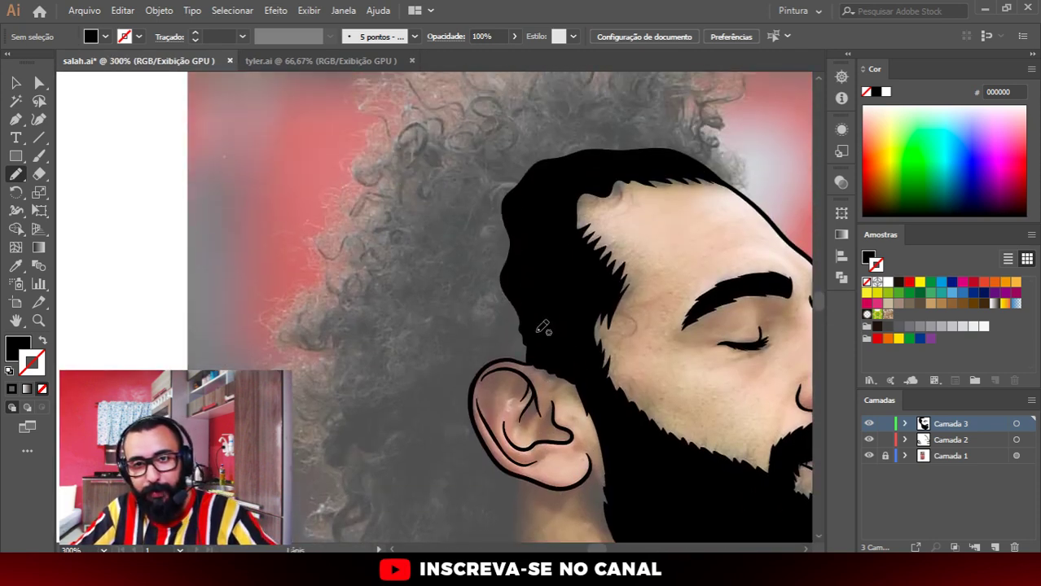
pyautogui.scroll(-1, 505, 330)
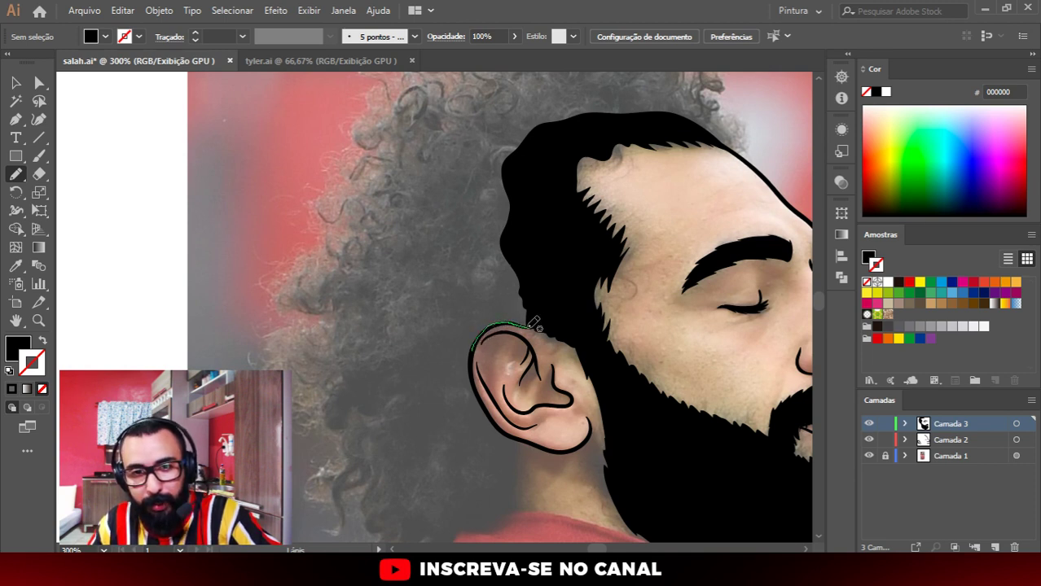
pyautogui.moveTo(533, 324)
pyautogui.mouseDown()
pyautogui.moveTo(539, 253)
pyautogui.moveTo(482, 148)
pyautogui.moveTo(377, 236)
pyautogui.moveTo(354, 375)
pyautogui.moveTo(430, 437)
pyautogui.moveTo(495, 345)
pyautogui.mouseUp()
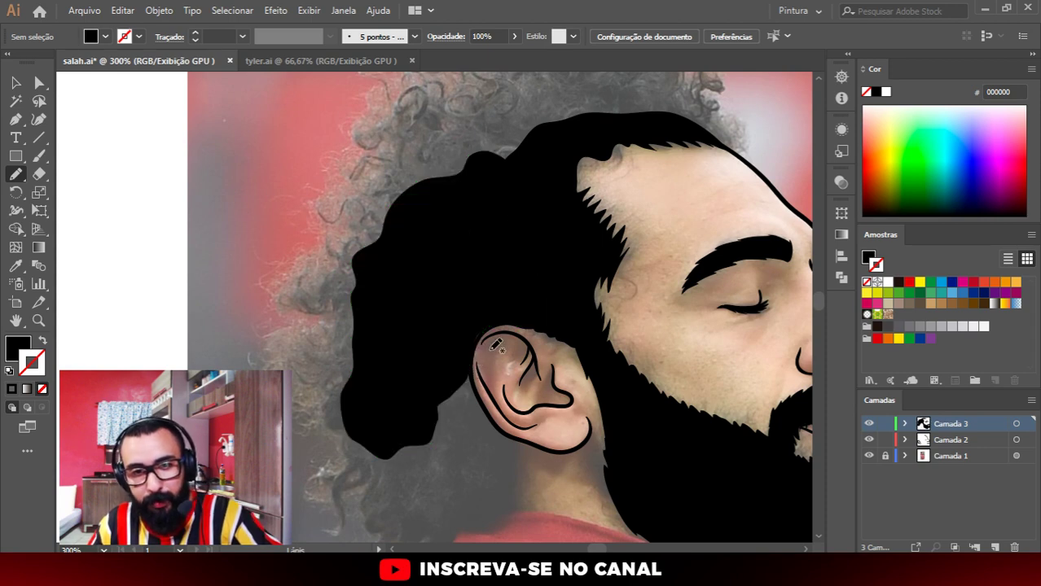
pyautogui.scroll(3, 511, 324)
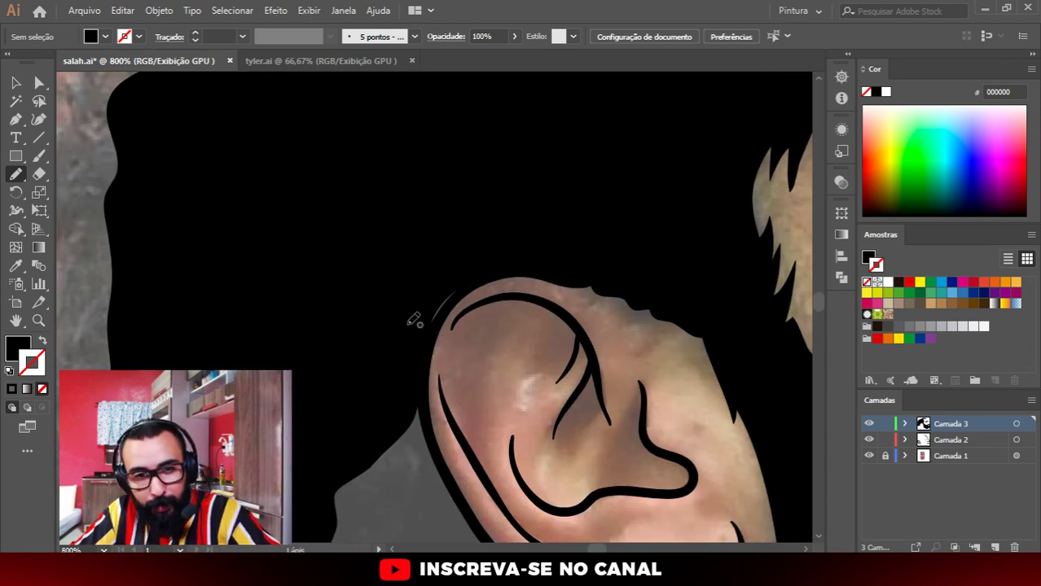
pyautogui.moveTo(427, 346)
pyautogui.mouseDown()
pyautogui.moveTo(437, 302)
pyautogui.moveTo(440, 326)
pyautogui.mouseUp()
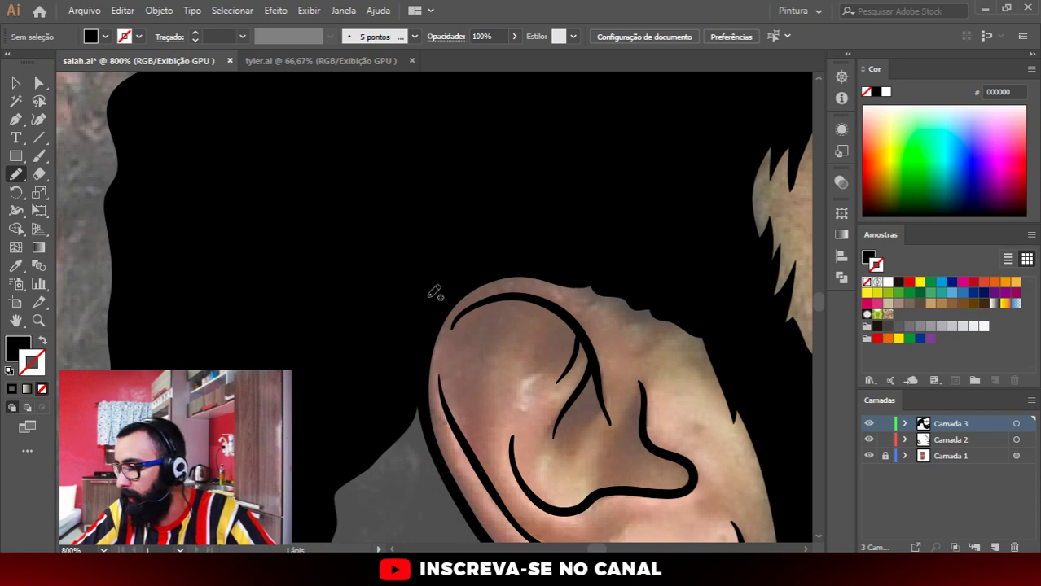
# Step: Continue the black hair below the ear and down the nape to the collar
pyautogui.scroll(-2, 486, 281)
pyautogui.scroll(-2, 486, 281)
pyautogui.scroll(3, 489, 297)
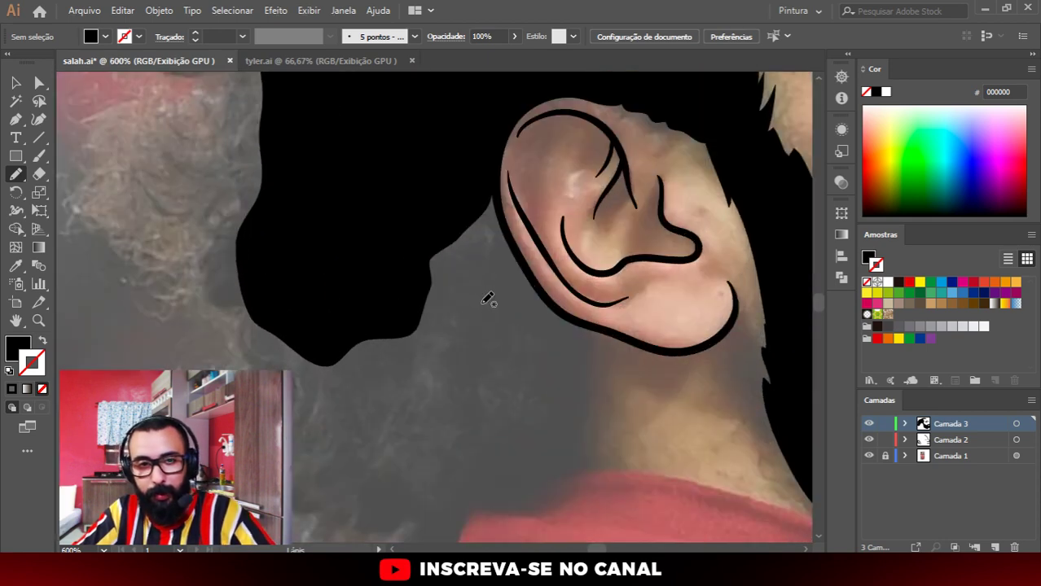
pyautogui.scroll(-2, 488, 297)
pyautogui.moveTo(263, 220); pyautogui.dragTo(298, 335)
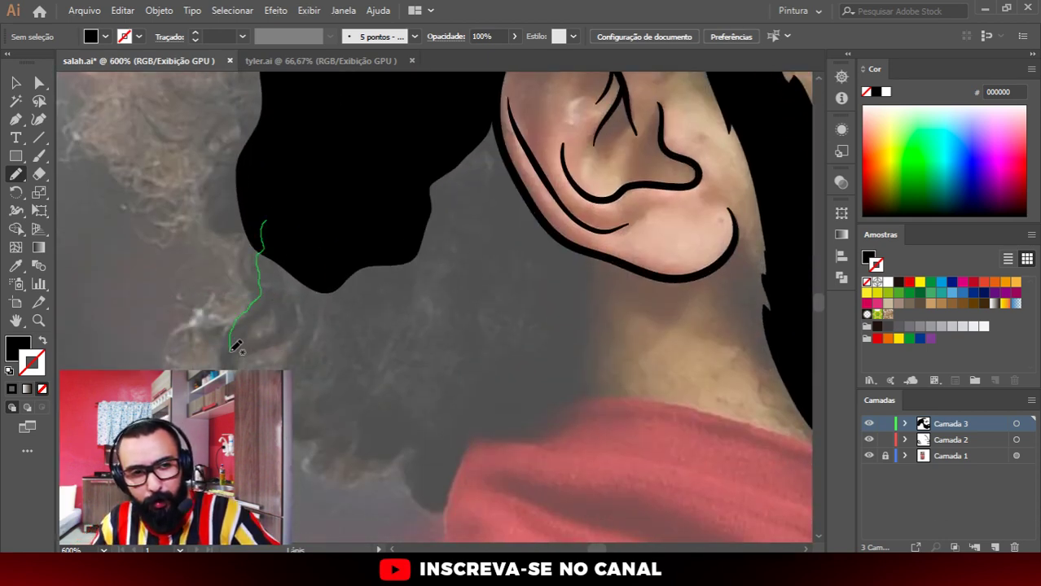
pyautogui.moveTo(292, 414)
pyautogui.mouseDown()
pyautogui.moveTo(341, 464)
pyautogui.moveTo(417, 476)
pyautogui.moveTo(444, 498)
pyautogui.moveTo(469, 440)
pyautogui.moveTo(515, 418)
pyautogui.moveTo(571, 344)
pyautogui.moveTo(582, 274)
pyautogui.moveTo(505, 159)
pyautogui.moveTo(499, 112)
pyautogui.moveTo(367, 231)
pyautogui.mouseUp()
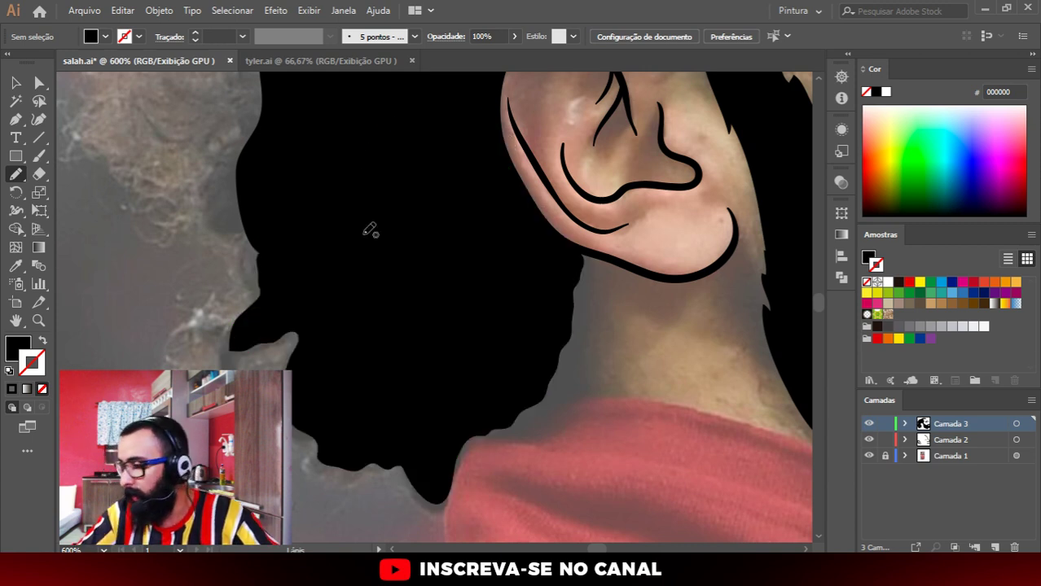
pyautogui.press('alt')
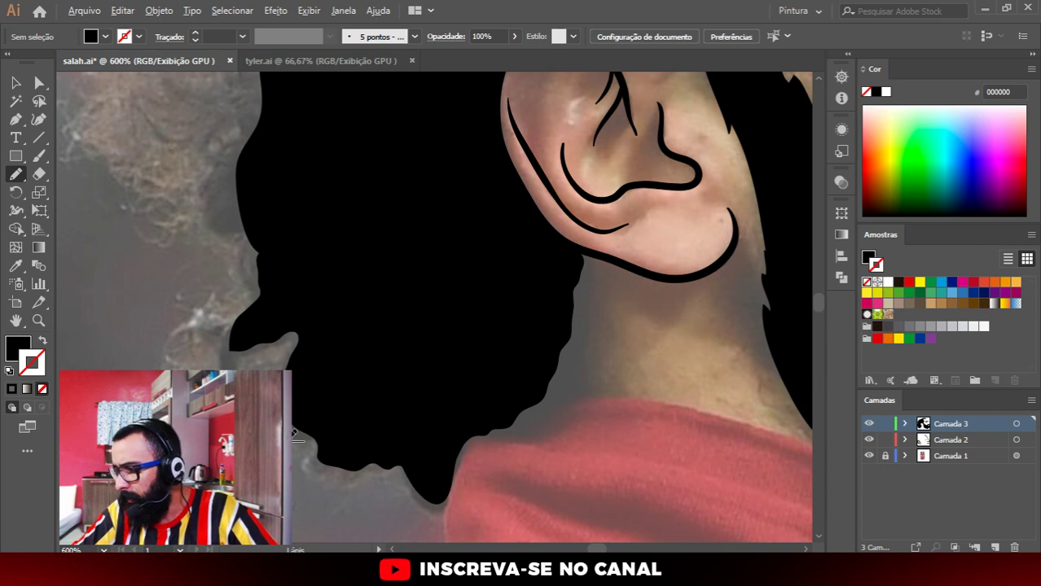
pyautogui.scroll(-2, 294, 434)
pyautogui.scroll(-1, 295, 434)
# Step: Extend the black hair over the crown curls, hiding the photo briefly to check it
pyautogui.scroll(-2, 295, 434)
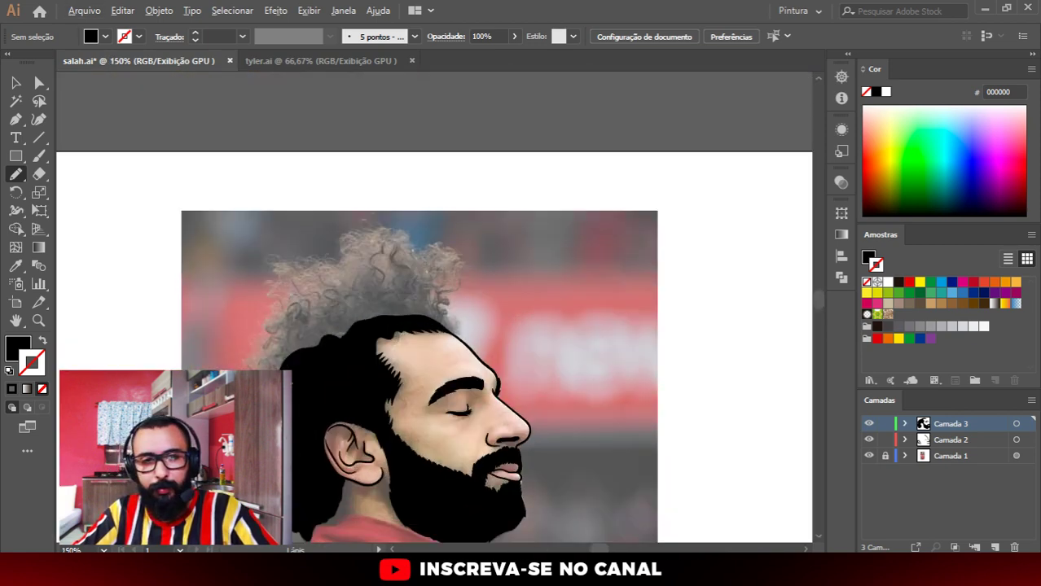
pyautogui.keyDown('alt'); pyautogui.scroll(2, 276, 435); pyautogui.keyUp('alt')
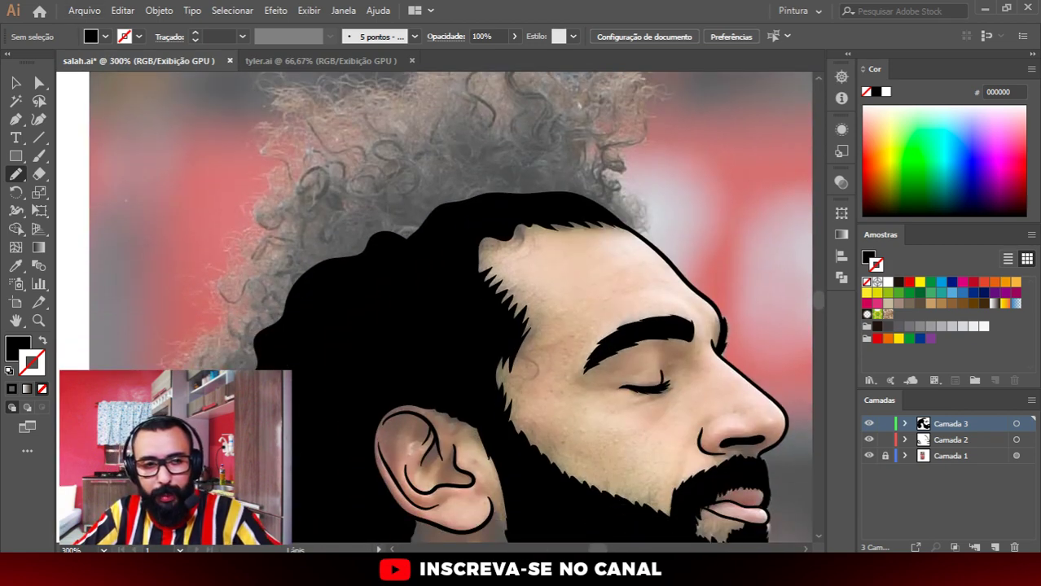
pyautogui.moveTo(235, 367)
pyautogui.mouseDown()
pyautogui.moveTo(411, 153)
pyautogui.moveTo(502, 134)
pyautogui.moveTo(581, 154)
pyautogui.moveTo(617, 186)
pyautogui.moveTo(583, 204)
pyautogui.moveTo(495, 217)
pyautogui.moveTo(344, 353)
pyautogui.moveTo(293, 456)
pyautogui.mouseUp()
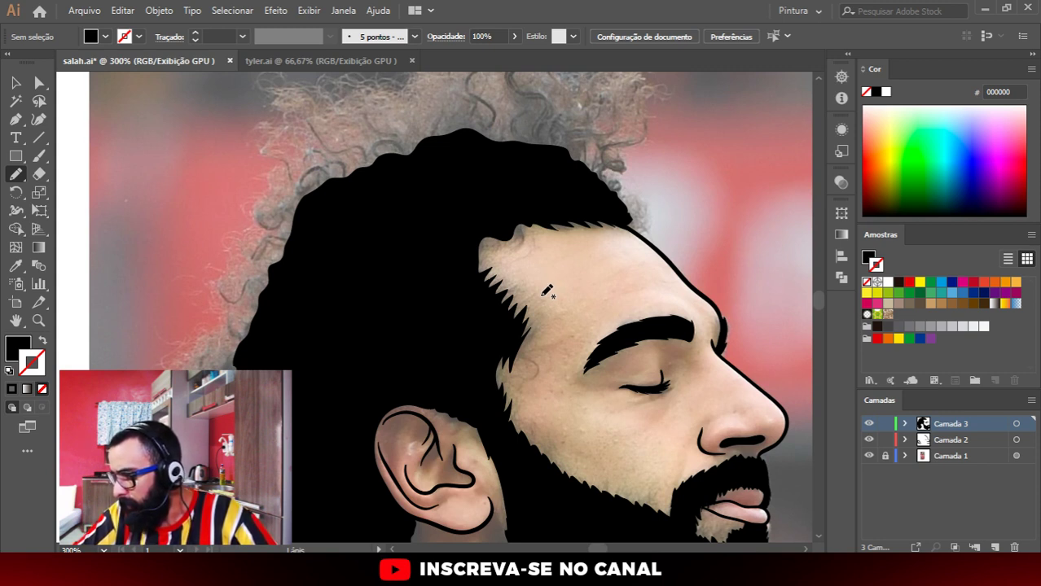
pyautogui.scroll(-1, 607, 229)
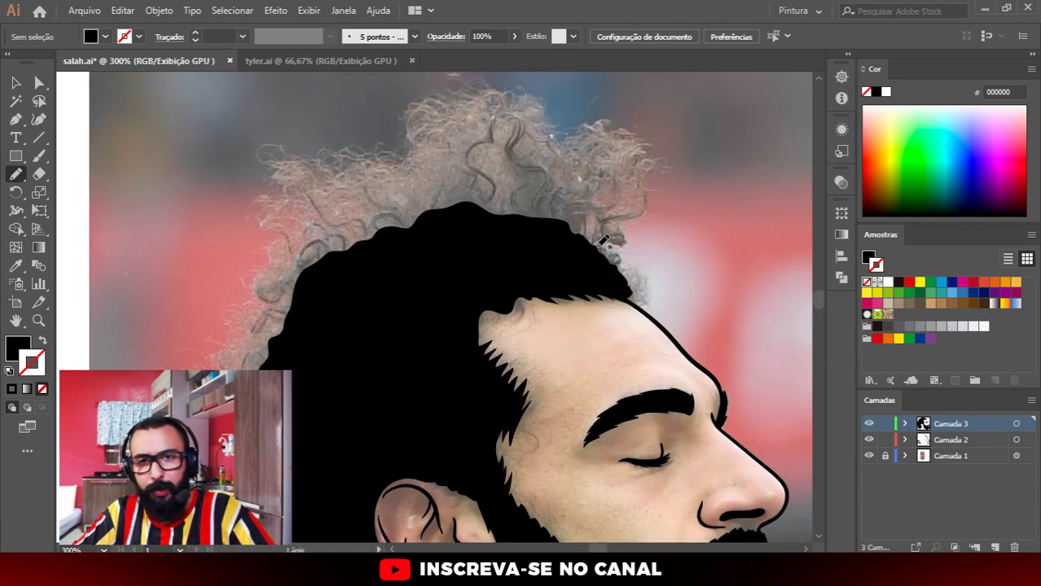
pyautogui.scroll(-1, 611, 240)
pyautogui.scroll(-1, 606, 189)
pyautogui.scroll(-1, 679, 291)
pyautogui.scroll(-2, 651, 350)
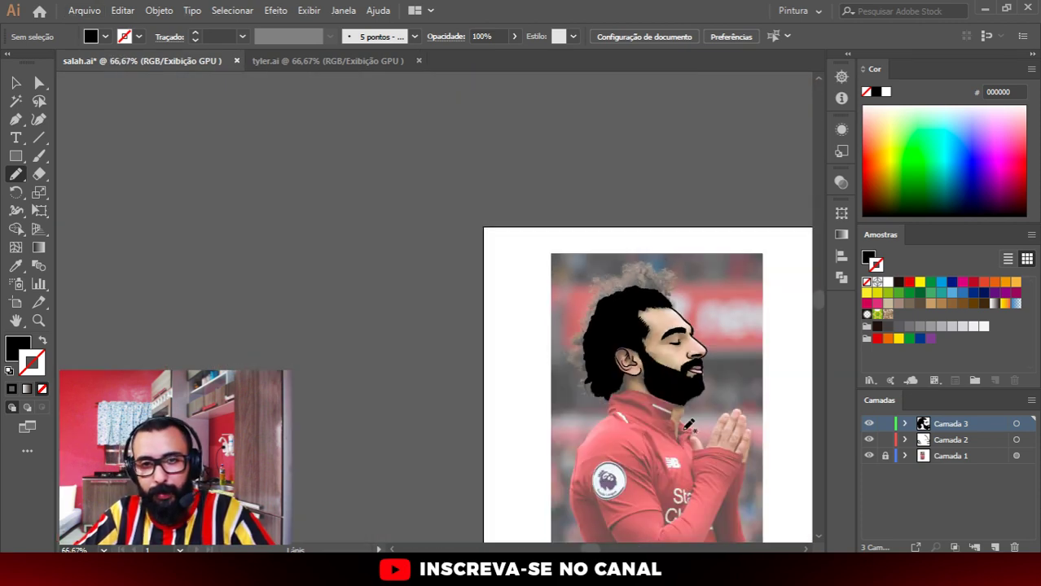
pyautogui.scroll(1, 658, 529)
pyautogui.click(868, 456)
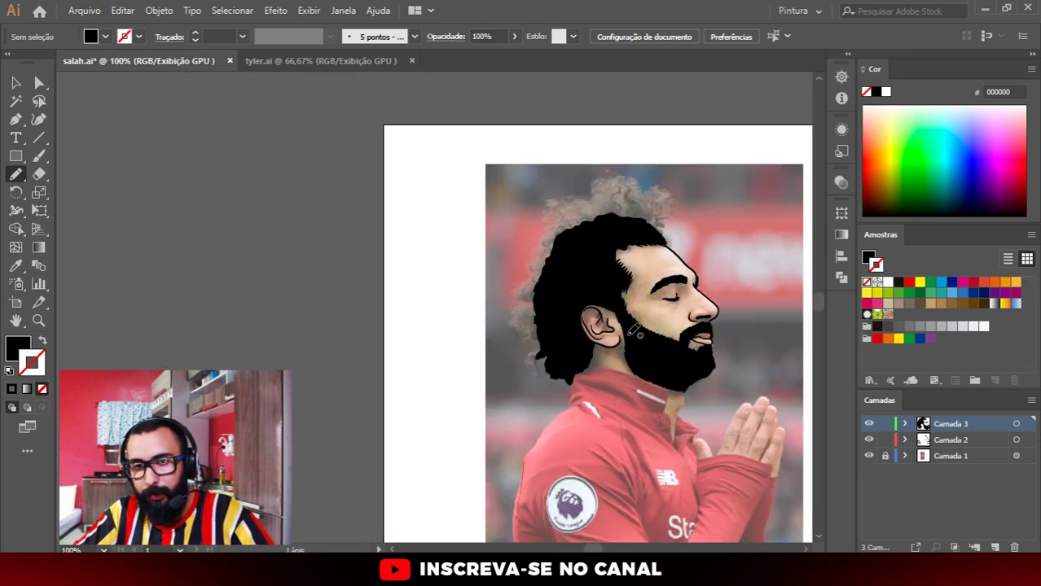
pyautogui.scroll(1, 641, 256)
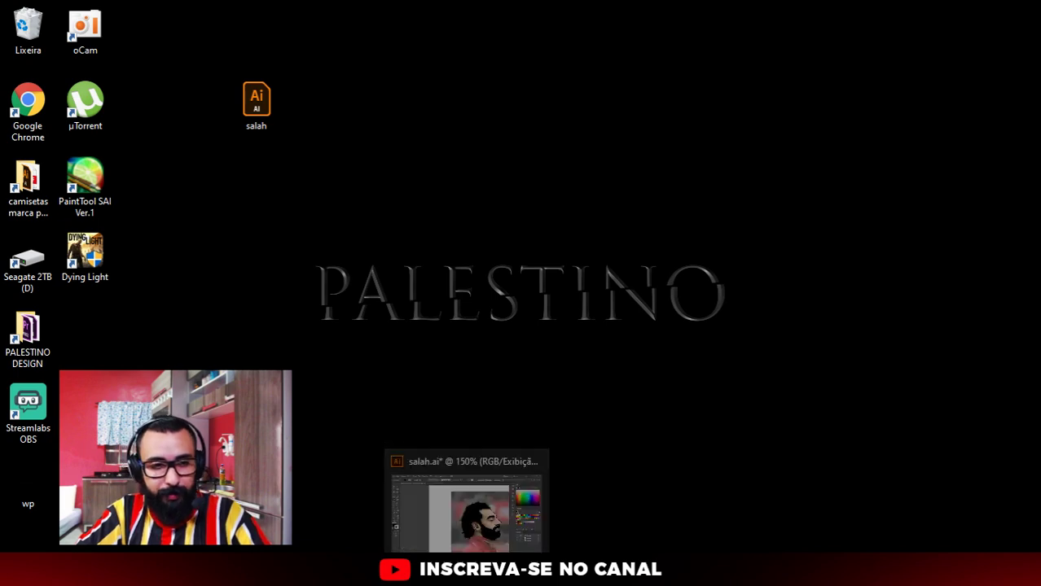
pyautogui.click(16, 570)
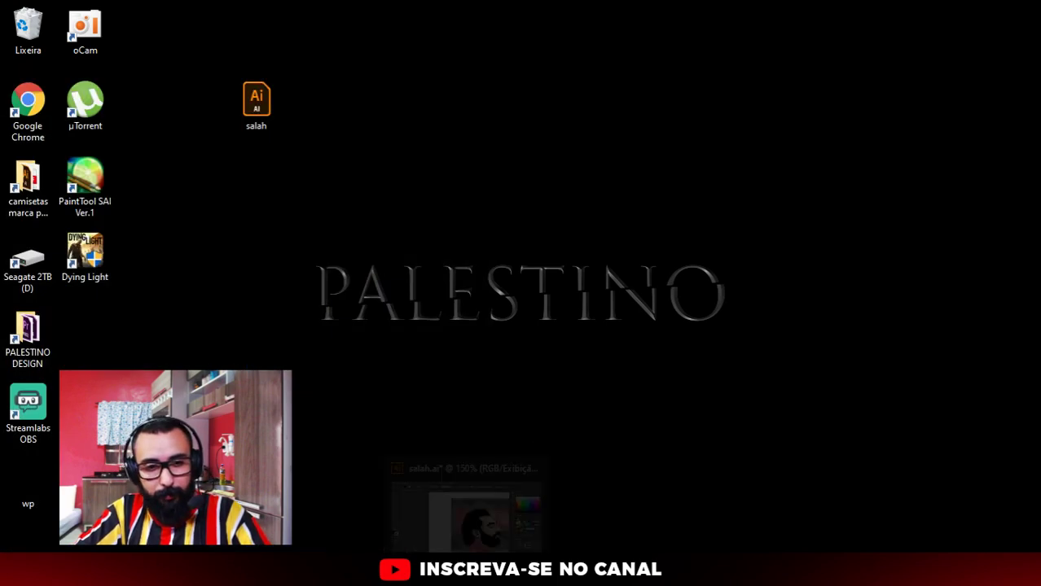
pyautogui.click(372, 74)
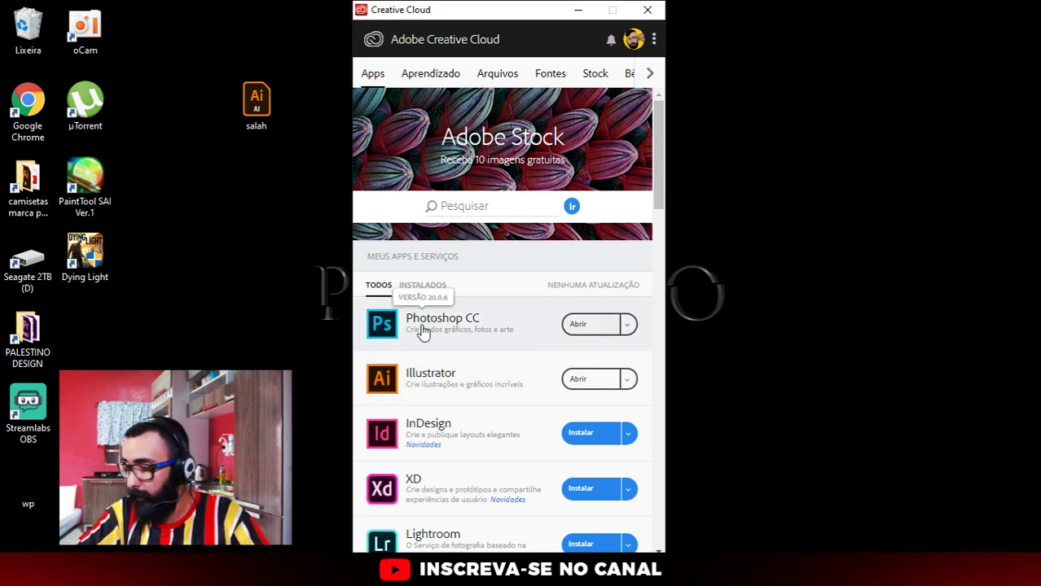
pyautogui.scroll(-1, 422, 330)
pyautogui.scroll(-1, 444, 326)
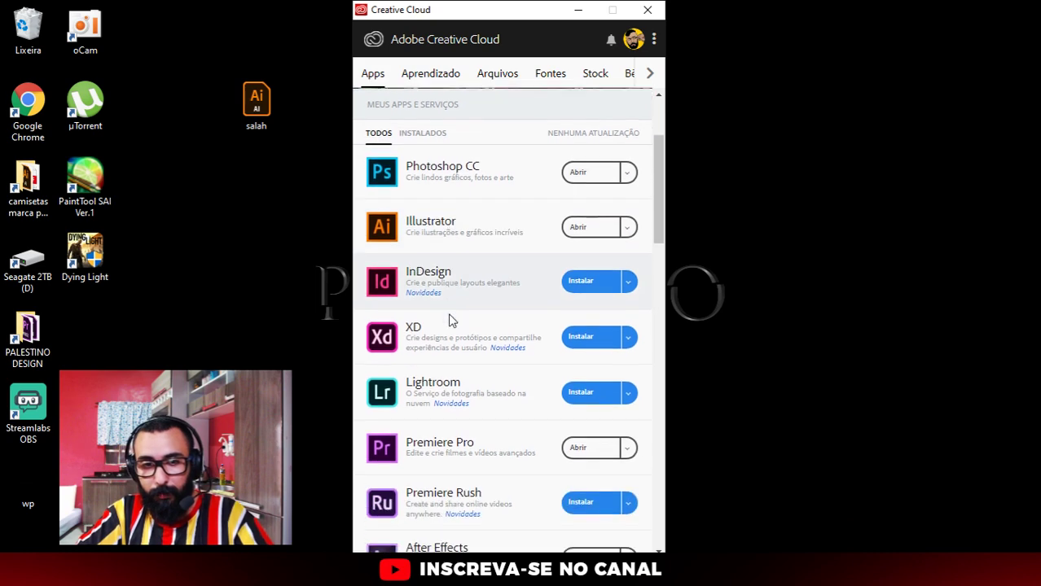
pyautogui.scroll(-3, 450, 321)
pyautogui.scroll(-3, 454, 355)
pyautogui.scroll(6, 444, 342)
pyautogui.scroll(3, 431, 314)
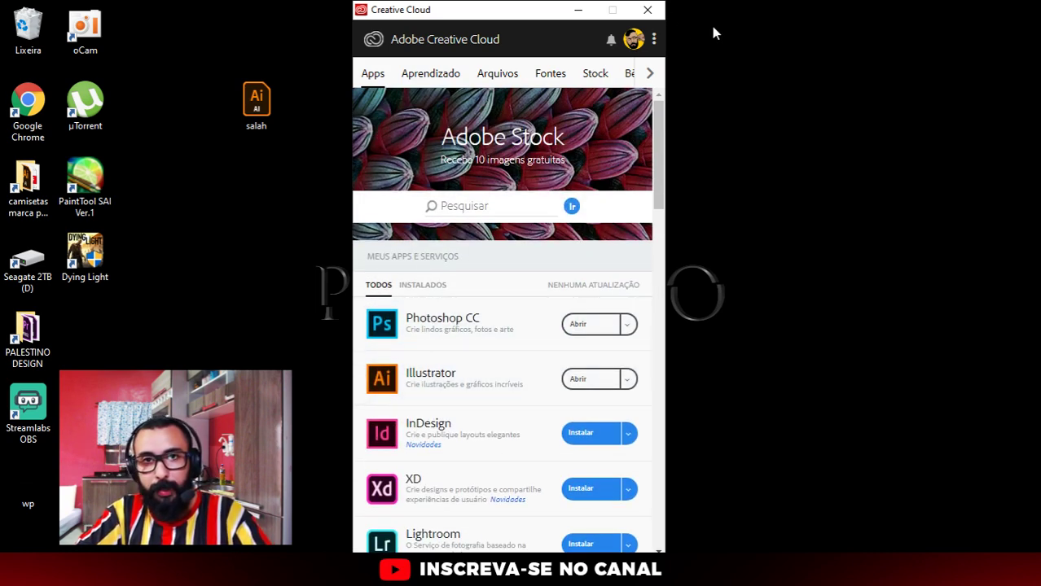
pyautogui.click(647, 10)
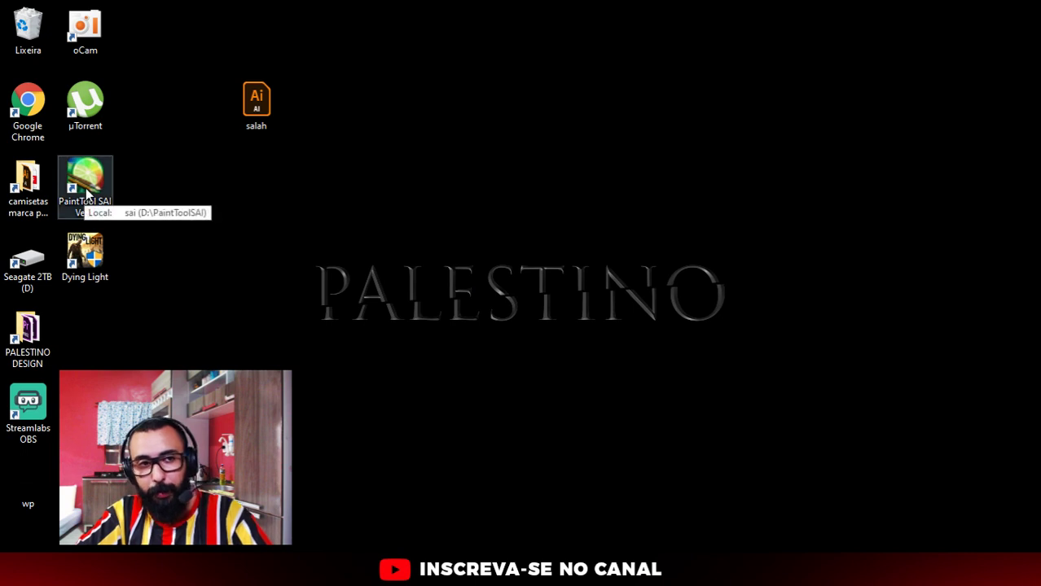
# Step: Launch PaintTool SAI and open keanu.psd from the recent files, zooming in
pyautogui.doubleClick(86, 188)
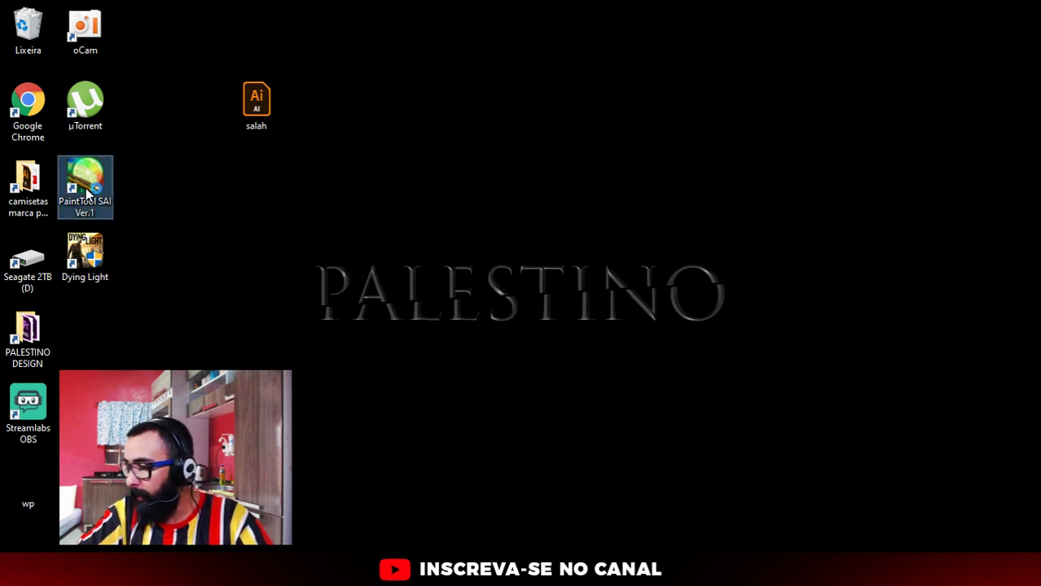
pyautogui.click(22, 26)
pyautogui.moveTo(50, 88)
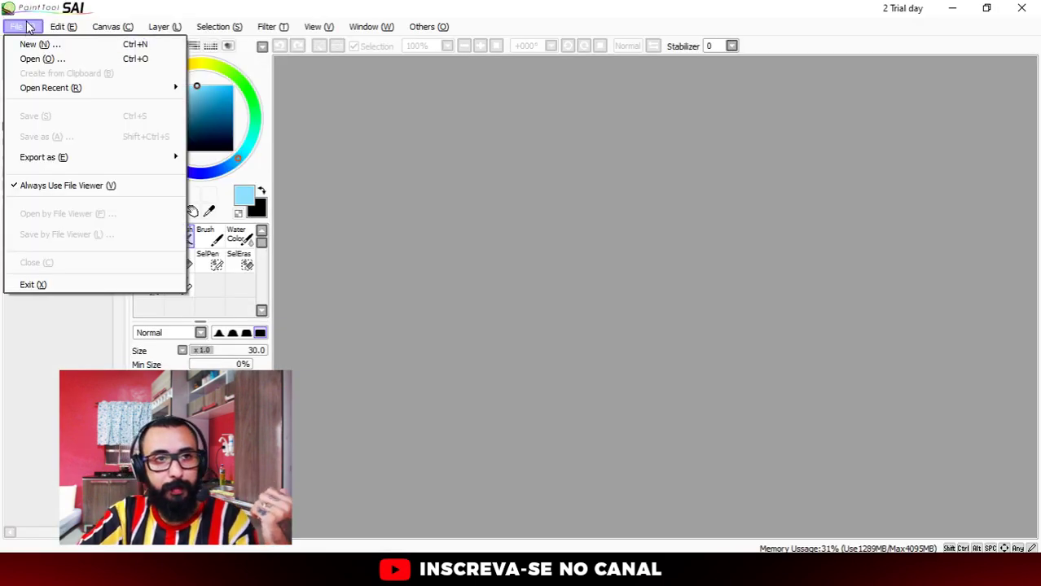
pyautogui.click(326, 91)
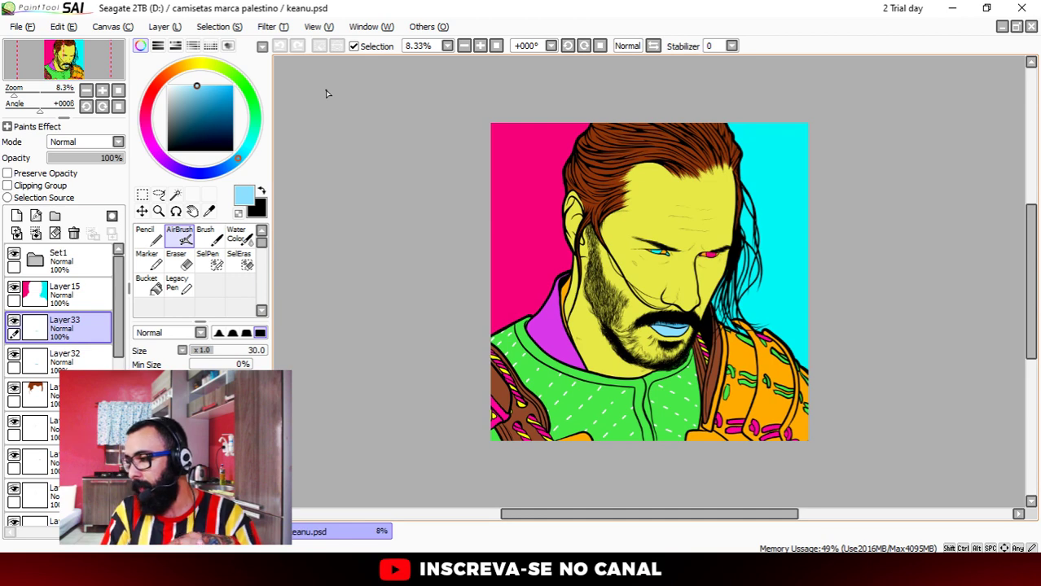
pyautogui.scroll(1, 627, 163)
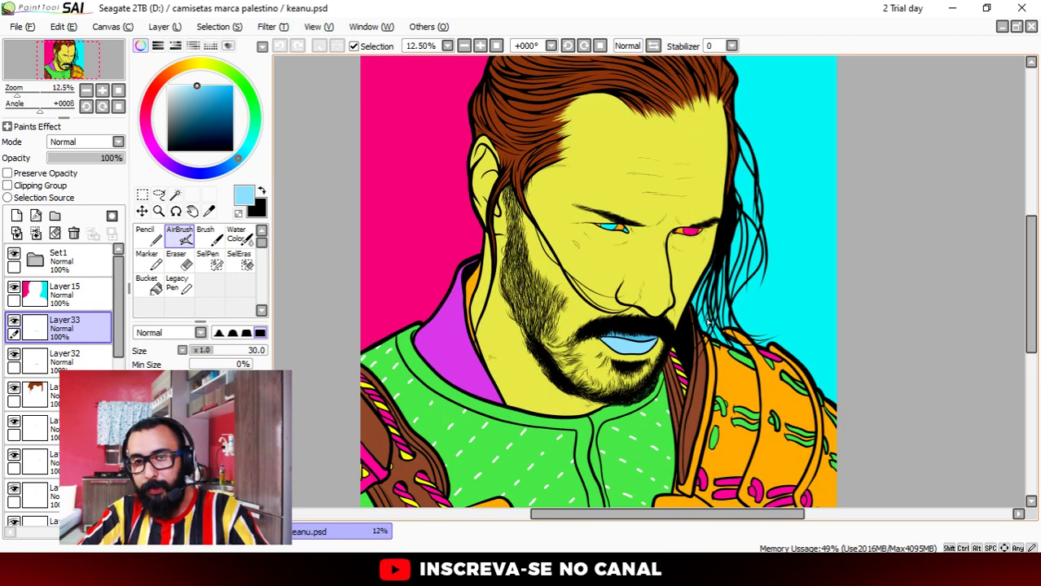
pyautogui.scroll(-1, 643, 245)
pyautogui.scroll(1, 654, 285)
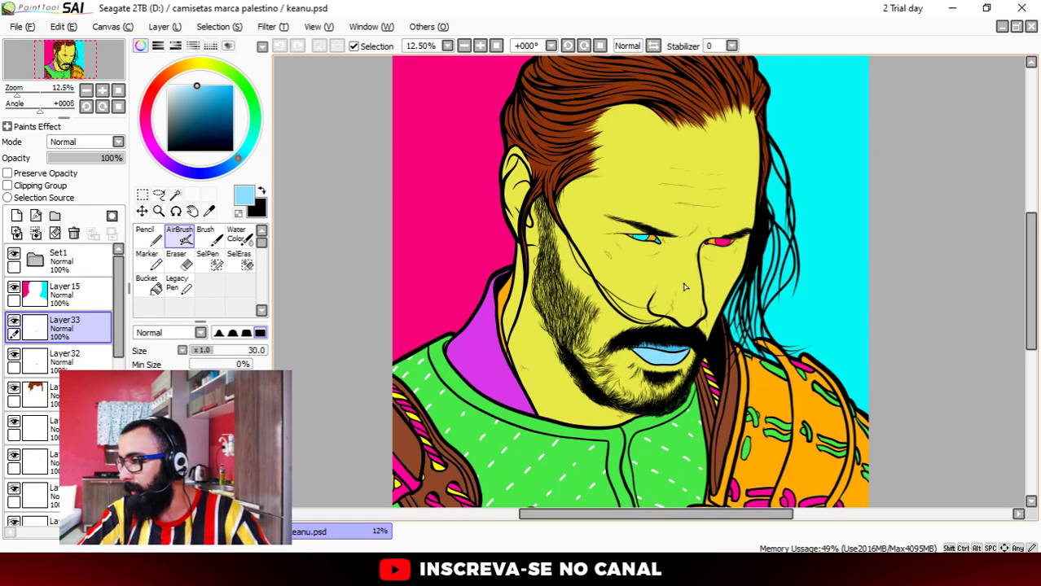
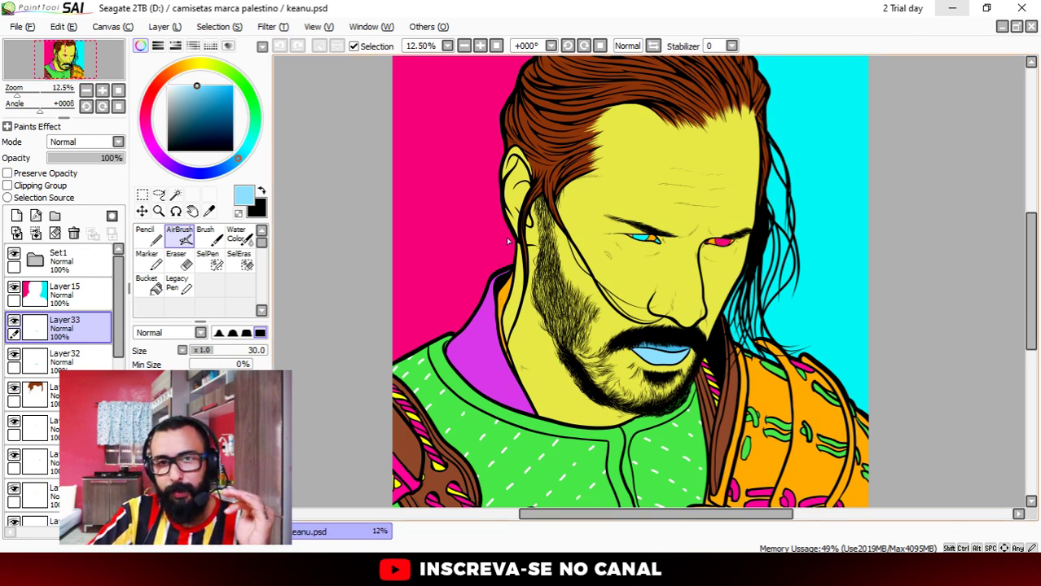
# Step: Close the finished Keanu painting in PaintTool SAI and bring up the YouTube live dashboard
pyautogui.scroll(-2, 505, 237)
pyautogui.scroll(1, 506, 237)
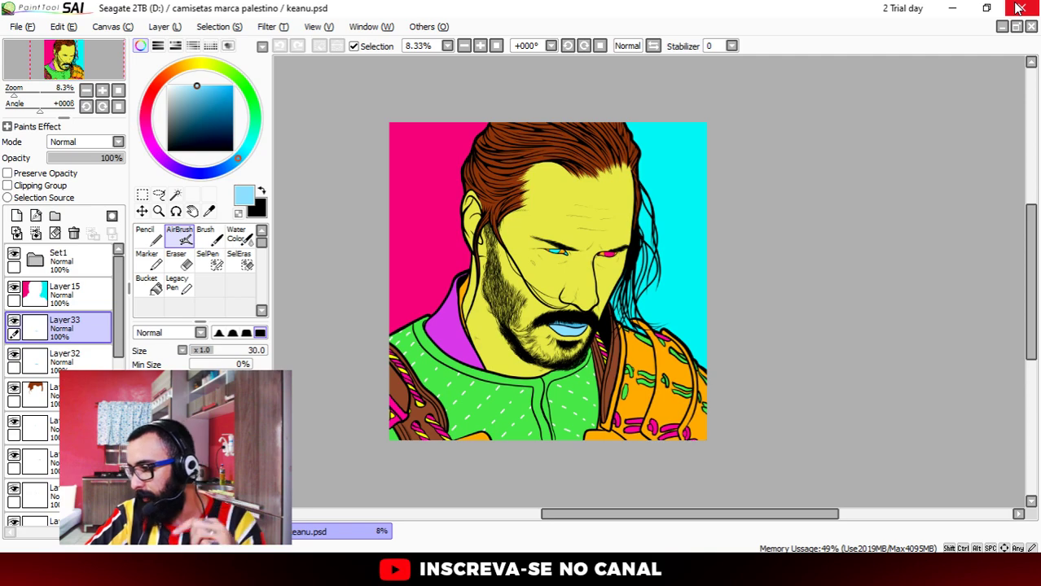
pyautogui.click(1018, 8)
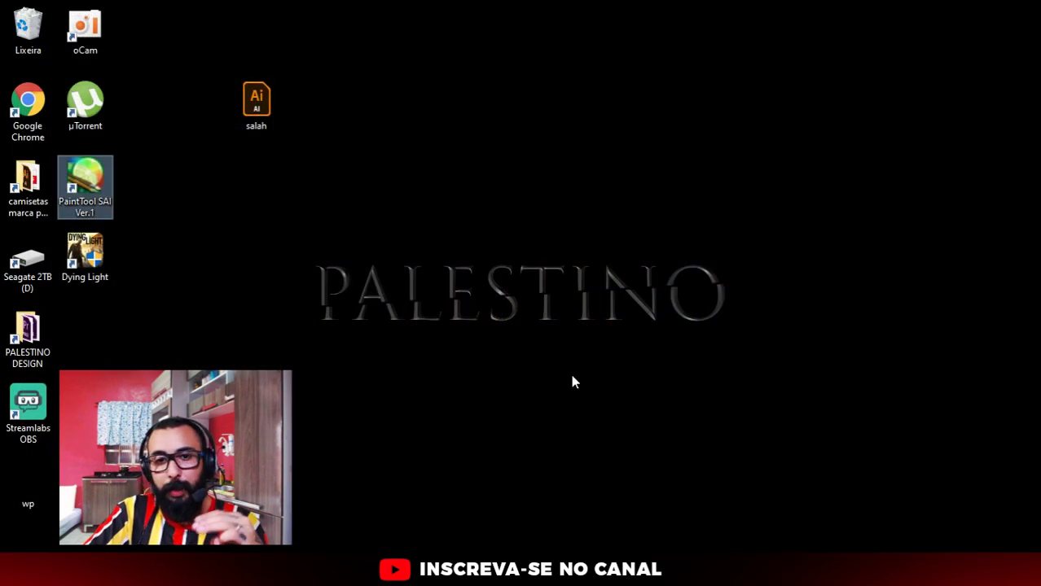
pyautogui.click(590, 513)
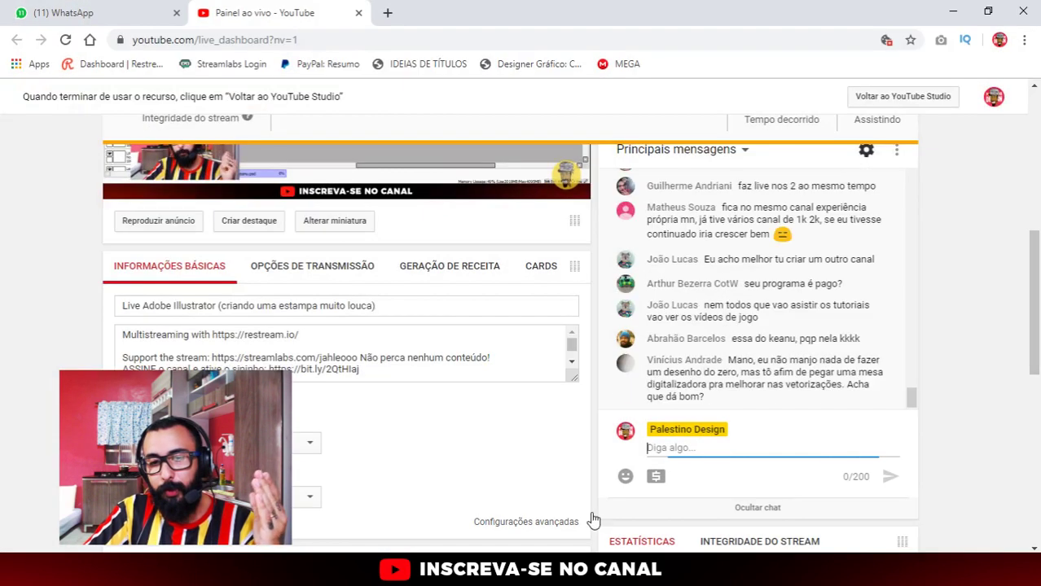
# Step: Return to the Salah portrait in Illustrator with the whole portrait and hands in view
pyautogui.hotkey('alt', 'Tab')
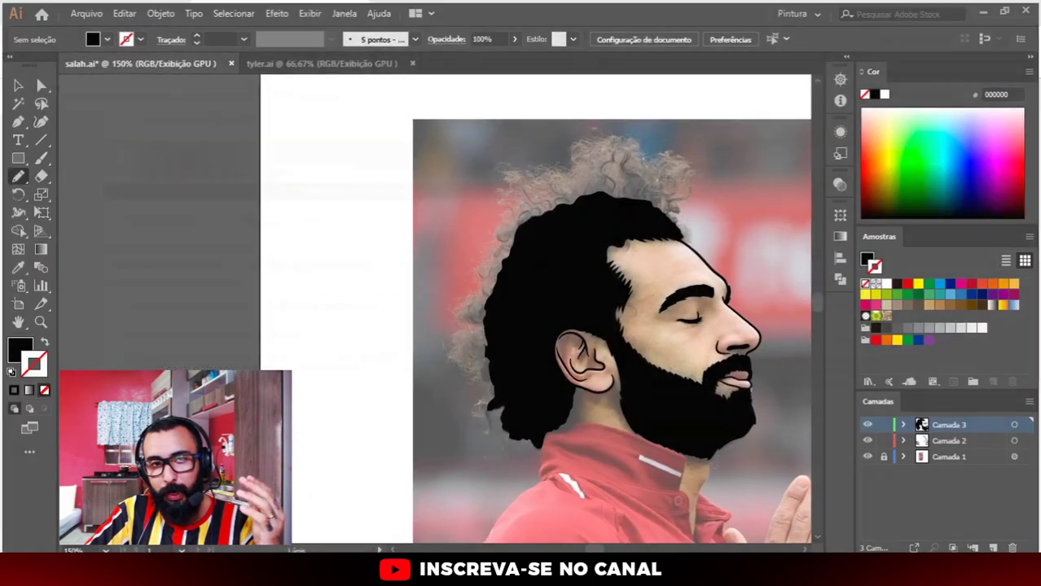
pyautogui.moveTo(651, 308); pyautogui.dragTo(531, 315)
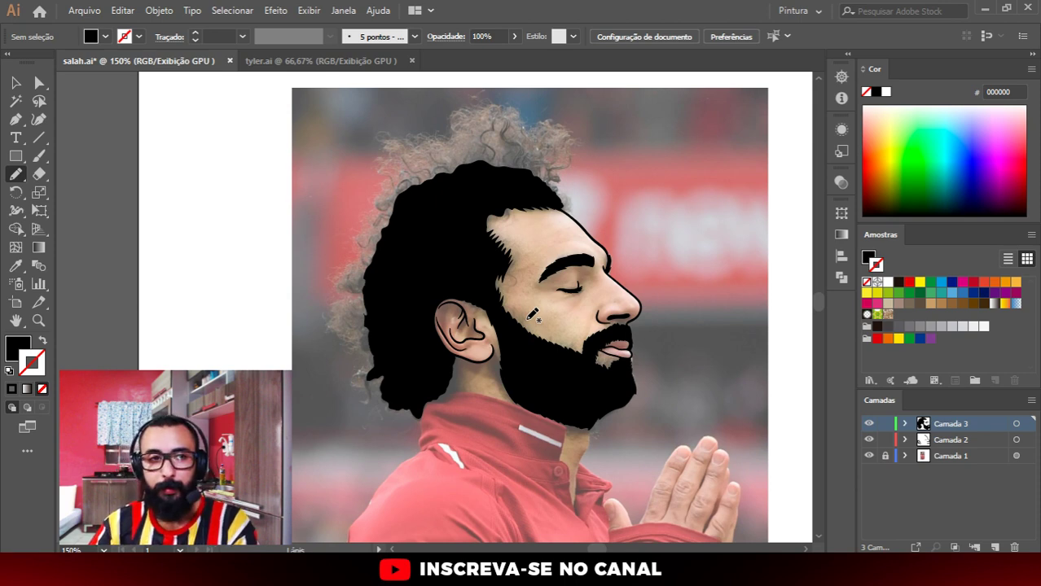
pyautogui.scroll(1, 398, 302)
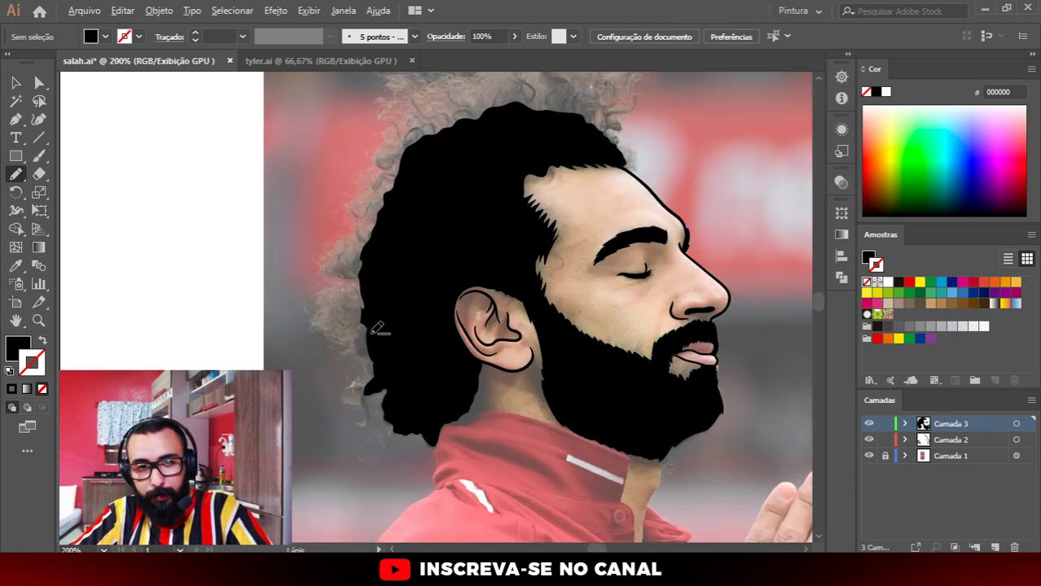
pyautogui.scroll(1, 398, 301)
# Step: Make Camada 2 the active layer and get the Paintbrush ready, zoomed to 400% on the hair top
pyautogui.click(949, 440)
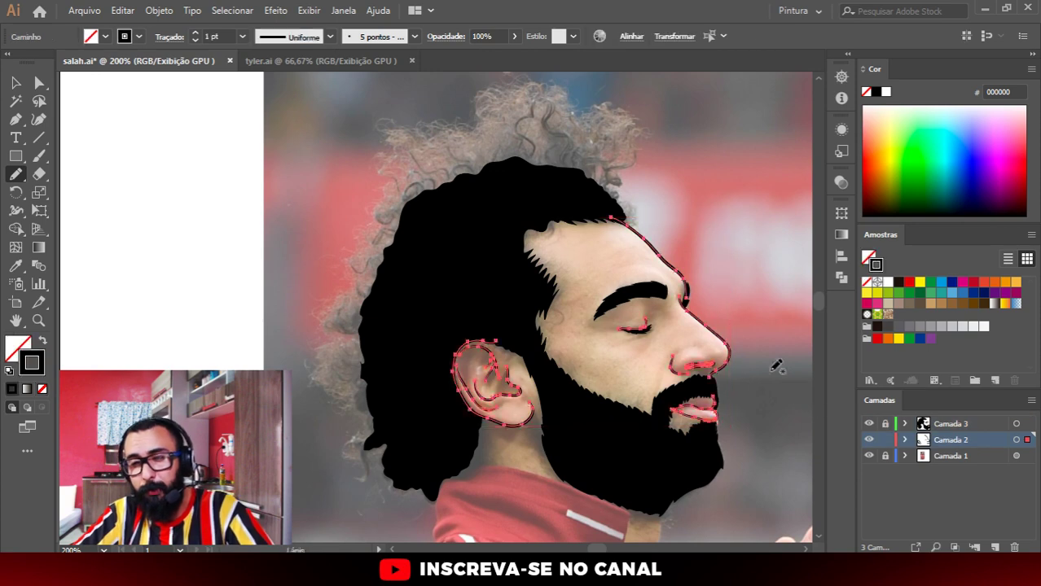
pyautogui.press('a')
pyautogui.scroll(1, 718, 318)
pyautogui.press('b')
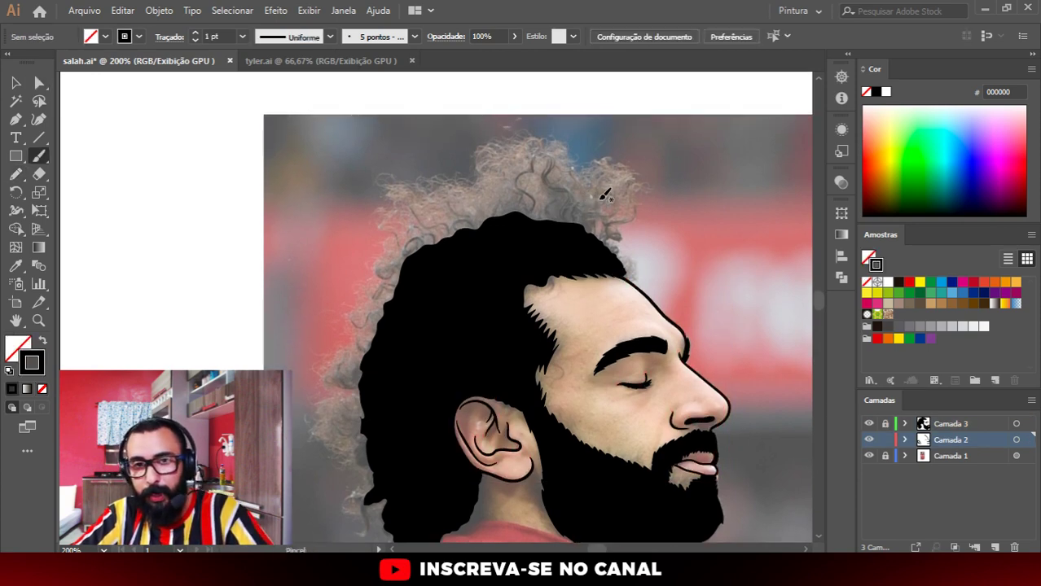
pyautogui.scroll(1, 602, 193)
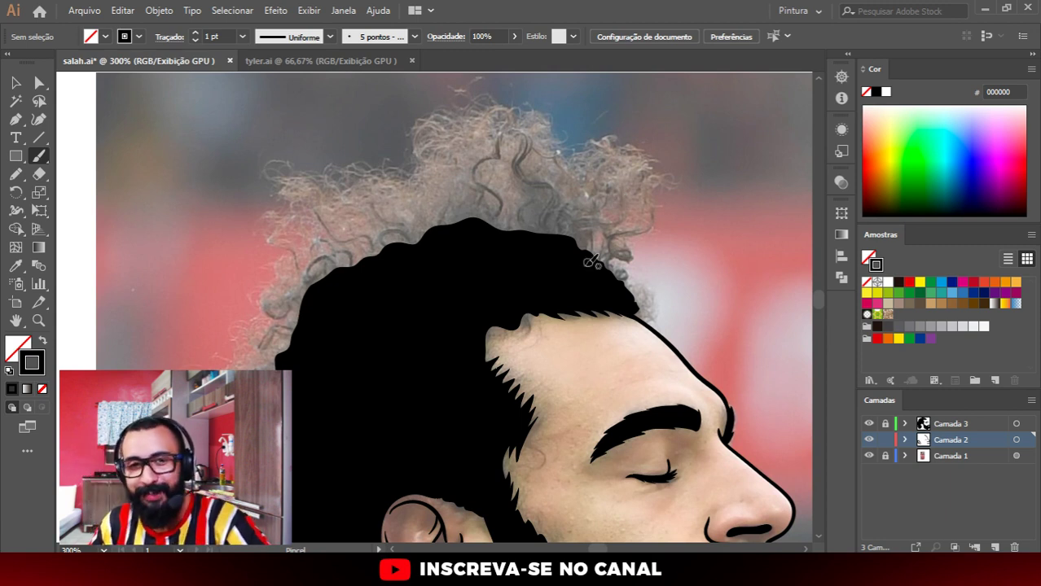
pyautogui.scroll(1, 487, 220)
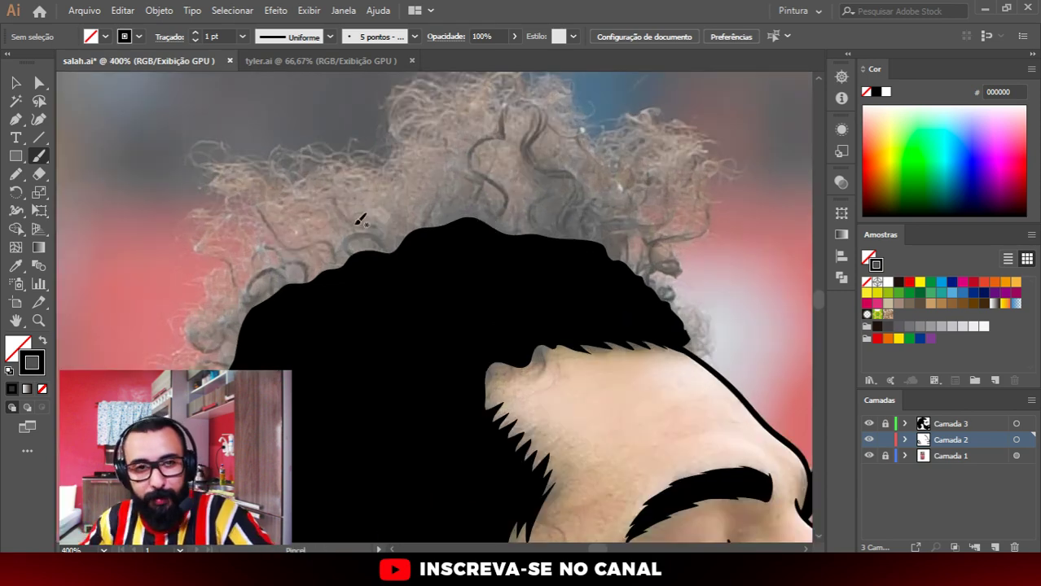
# Step: Brush black curl loops along the top, left and right edges of the hair
pyautogui.moveTo(404, 249)
pyautogui.mouseDown()
pyautogui.moveTo(439, 213)
pyautogui.moveTo(520, 221)
pyautogui.mouseUp()
pyautogui.moveTo(284, 281)
pyautogui.mouseDown()
pyautogui.moveTo(317, 270)
pyautogui.moveTo(402, 201)
pyautogui.mouseUp()
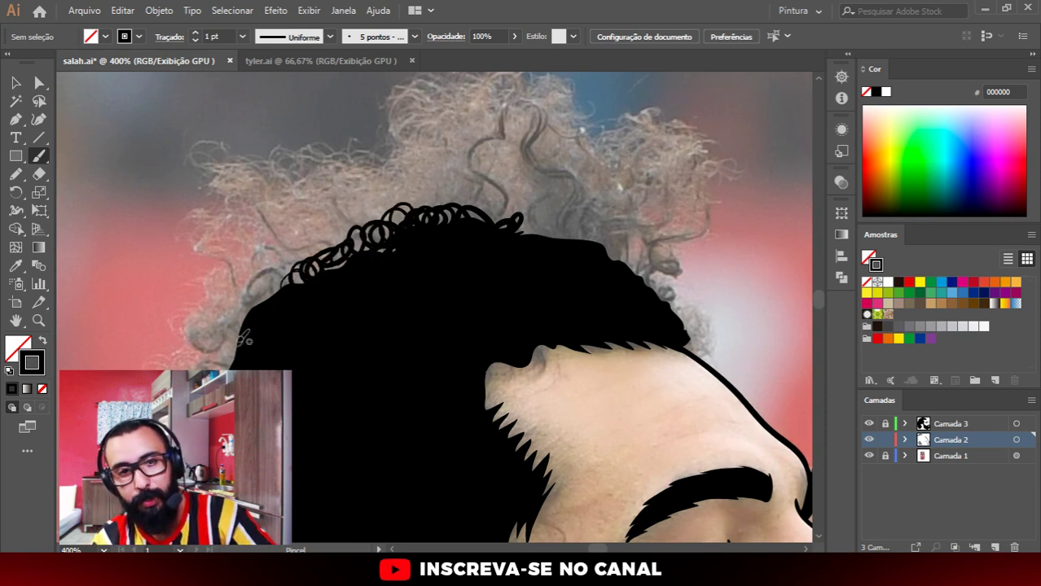
pyautogui.moveTo(245, 336)
pyautogui.mouseDown()
pyautogui.moveTo(222, 350)
pyautogui.moveTo(238, 308)
pyautogui.moveTo(316, 259)
pyautogui.moveTo(370, 243)
pyautogui.moveTo(329, 256)
pyautogui.moveTo(396, 255)
pyautogui.moveTo(522, 218)
pyautogui.moveTo(561, 236)
pyautogui.mouseUp()
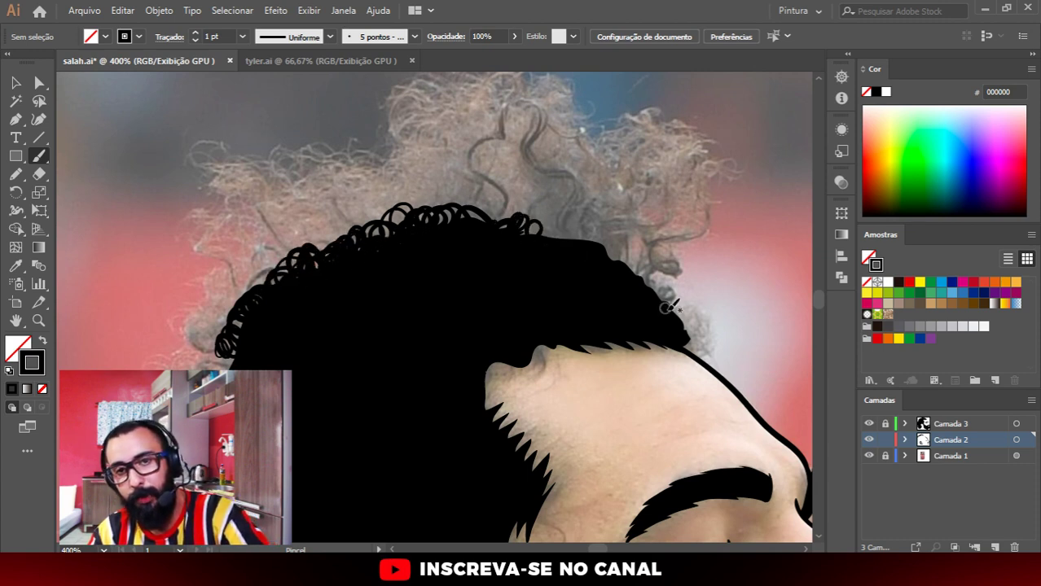
pyautogui.moveTo(666, 308)
pyautogui.mouseDown()
pyautogui.moveTo(631, 265)
pyautogui.moveTo(564, 278)
pyautogui.moveTo(602, 243)
pyautogui.moveTo(621, 254)
pyautogui.moveTo(563, 238)
pyautogui.moveTo(513, 205)
pyautogui.moveTo(562, 232)
pyautogui.moveTo(588, 220)
pyautogui.moveTo(632, 264)
pyautogui.mouseUp()
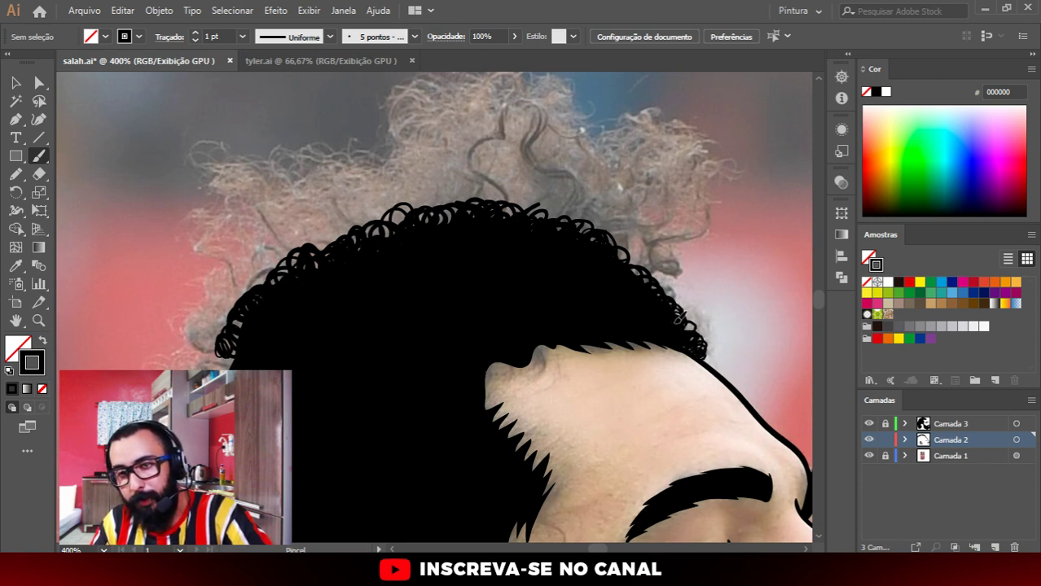
pyautogui.moveTo(674, 319); pyautogui.dragTo(691, 336)
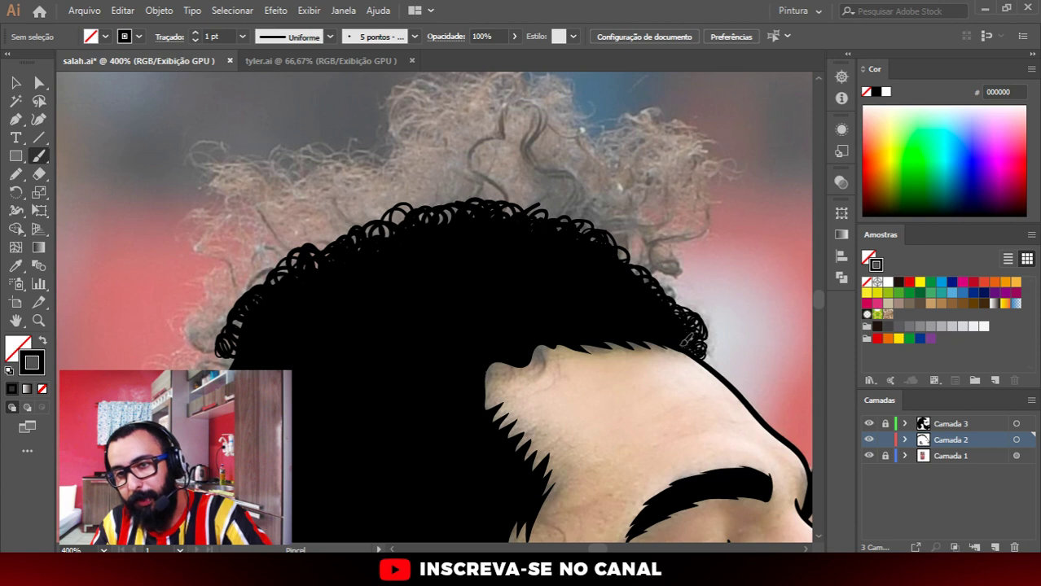
pyautogui.moveTo(699, 349); pyautogui.dragTo(707, 336)
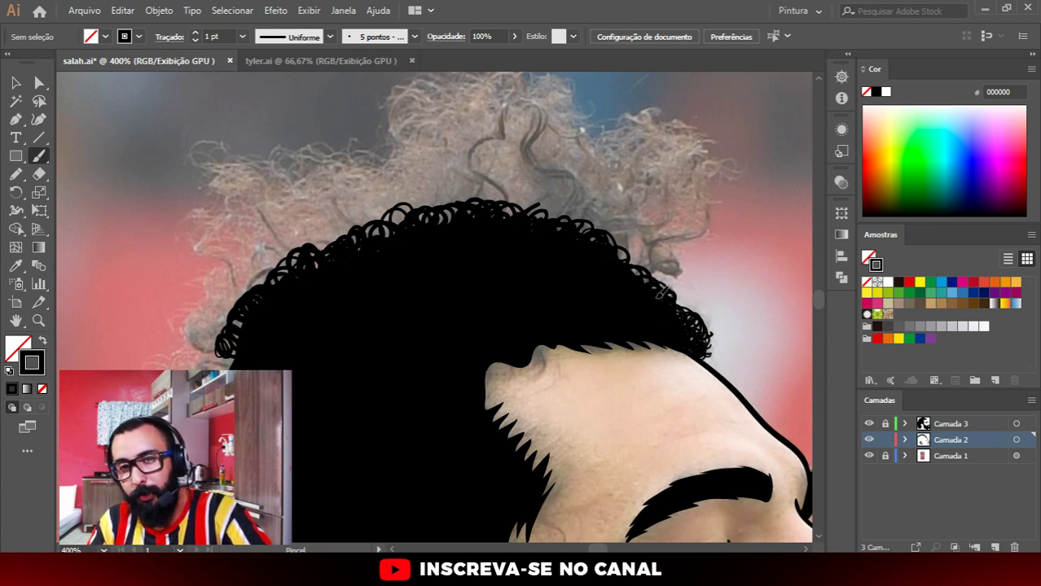
pyautogui.moveTo(676, 262)
pyautogui.mouseDown()
pyautogui.moveTo(674, 243)
pyautogui.moveTo(628, 259)
pyautogui.moveTo(713, 197)
pyautogui.mouseUp()
# Step: Paint curls along the upper hair edge, a small top curl, and curls down the right side
pyautogui.moveTo(680, 238); pyautogui.dragTo(699, 221)
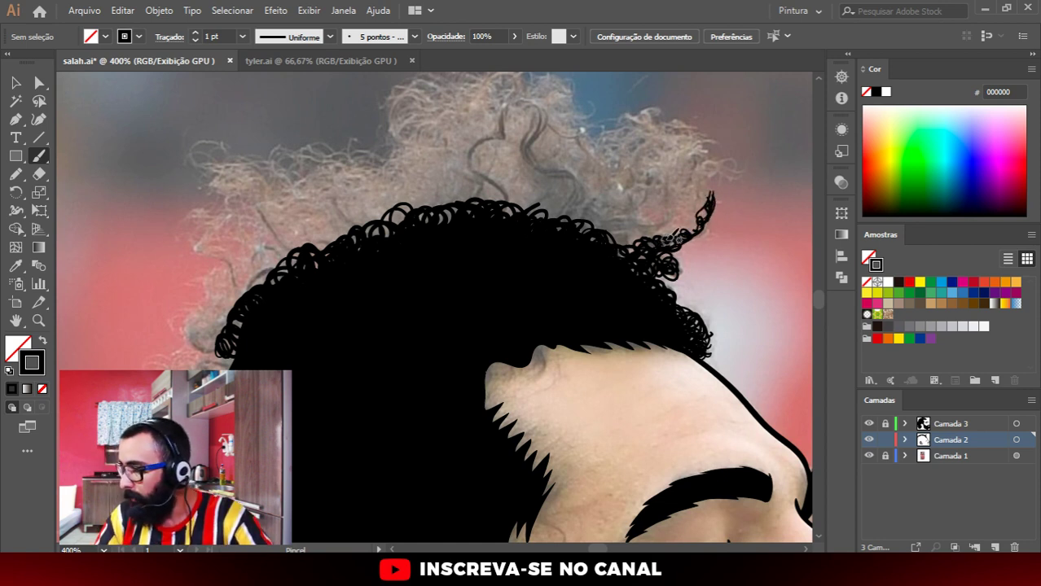
pyautogui.moveTo(678, 236)
pyautogui.mouseDown()
pyautogui.moveTo(620, 247)
pyautogui.moveTo(631, 228)
pyautogui.moveTo(672, 219)
pyautogui.moveTo(696, 181)
pyautogui.moveTo(676, 221)
pyautogui.moveTo(704, 196)
pyautogui.mouseUp()
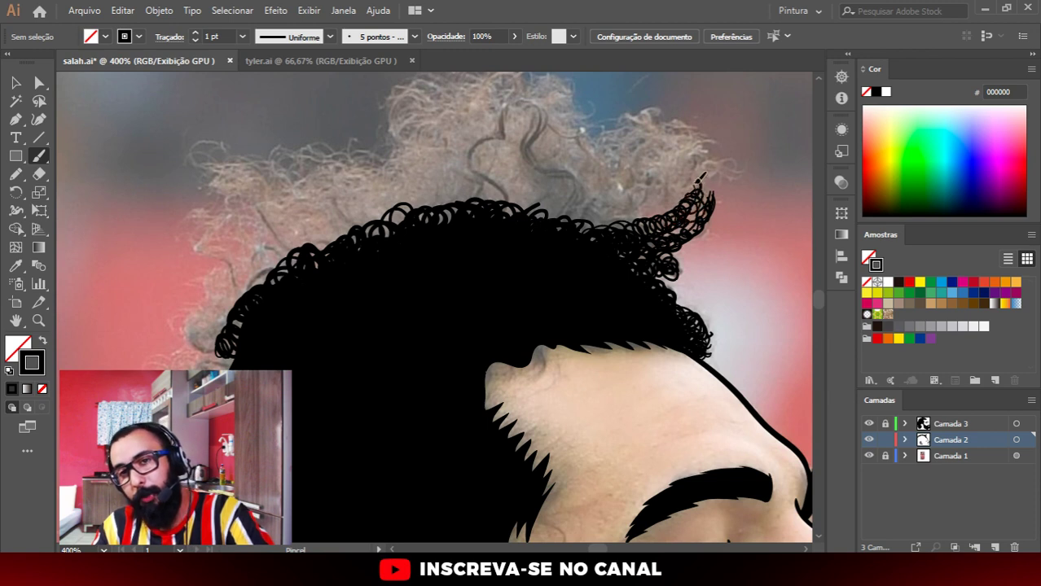
pyautogui.moveTo(601, 232)
pyautogui.mouseDown()
pyautogui.moveTo(575, 223)
pyautogui.moveTo(733, 166)
pyautogui.mouseUp()
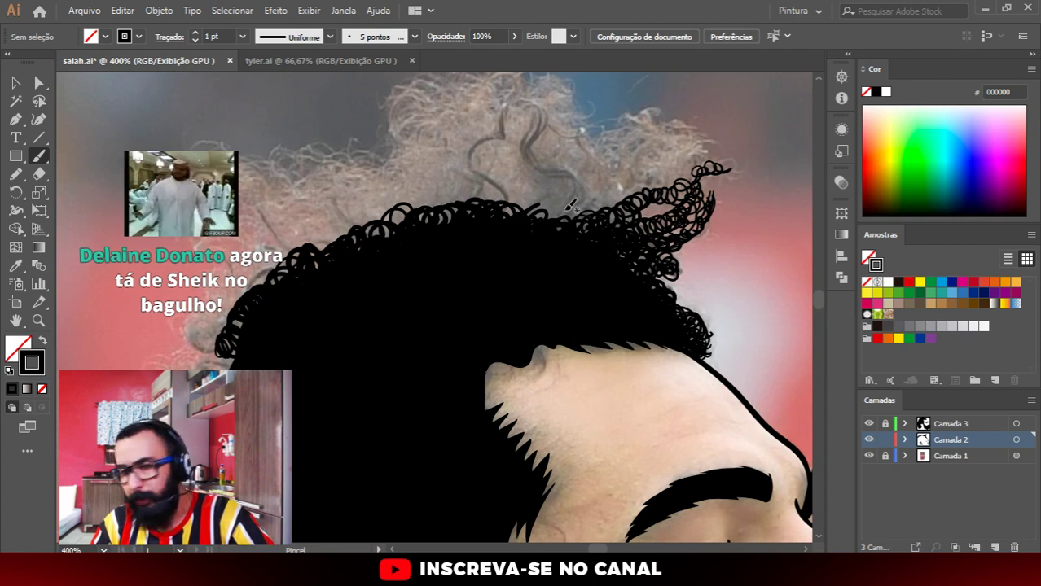
pyautogui.moveTo(554, 203)
pyautogui.mouseDown()
pyautogui.moveTo(535, 221)
pyautogui.moveTo(553, 195)
pyautogui.moveTo(583, 202)
pyautogui.moveTo(537, 143)
pyautogui.moveTo(534, 103)
pyautogui.mouseUp()
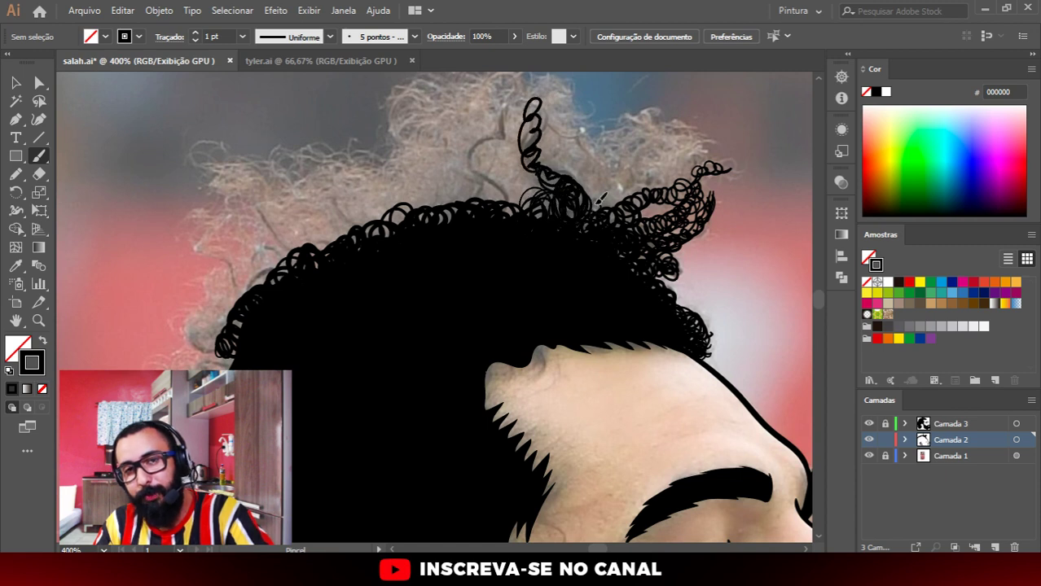
pyautogui.moveTo(599, 209); pyautogui.dragTo(641, 208)
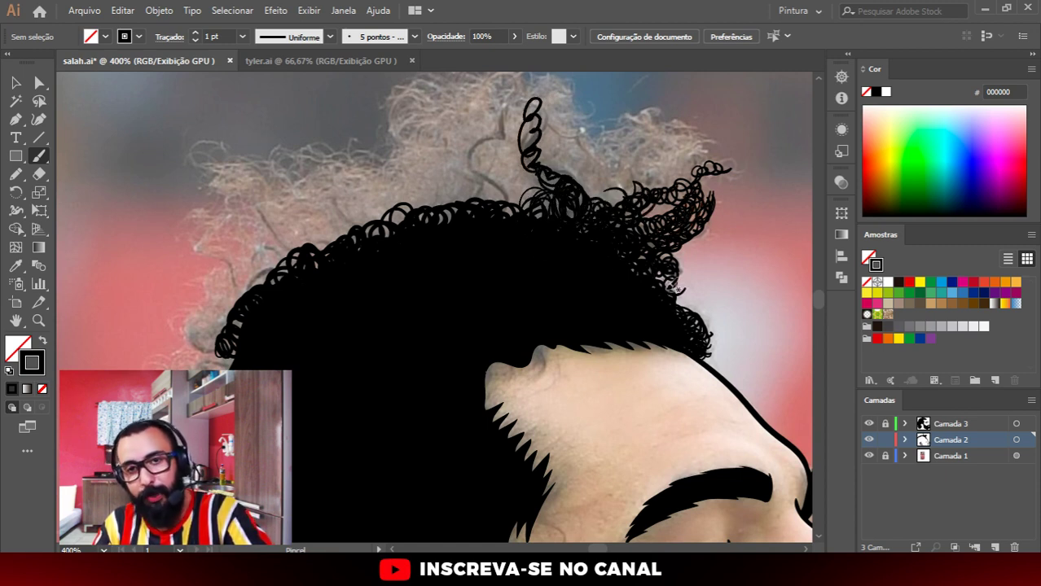
pyautogui.moveTo(672, 287)
pyautogui.mouseDown()
pyautogui.moveTo(691, 295)
pyautogui.moveTo(678, 243)
pyautogui.mouseUp()
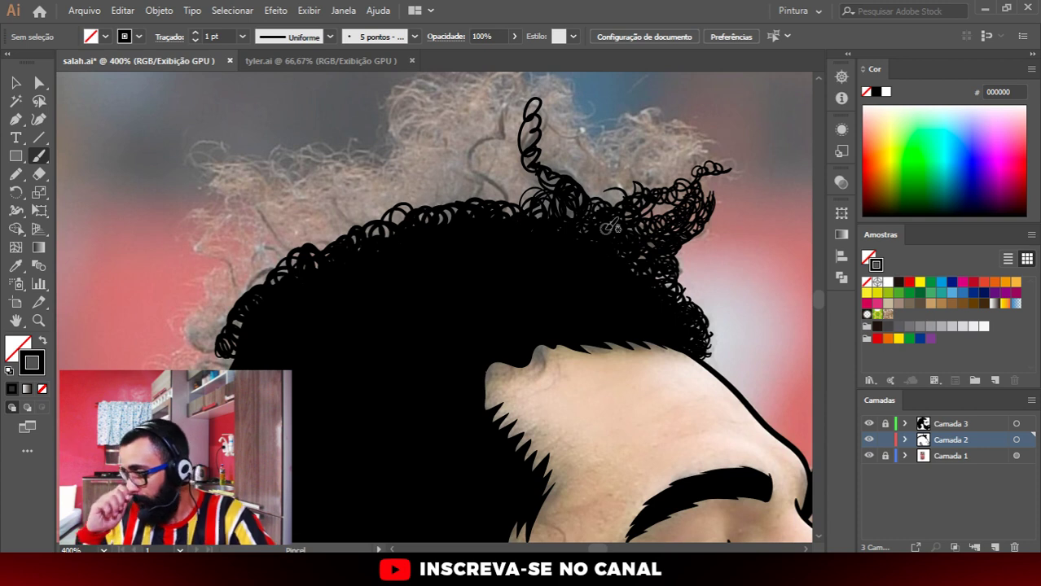
# Step: Add curls inside the upper hair and short curved strands on the hair's left edge
pyautogui.moveTo(515, 196); pyautogui.dragTo(550, 179)
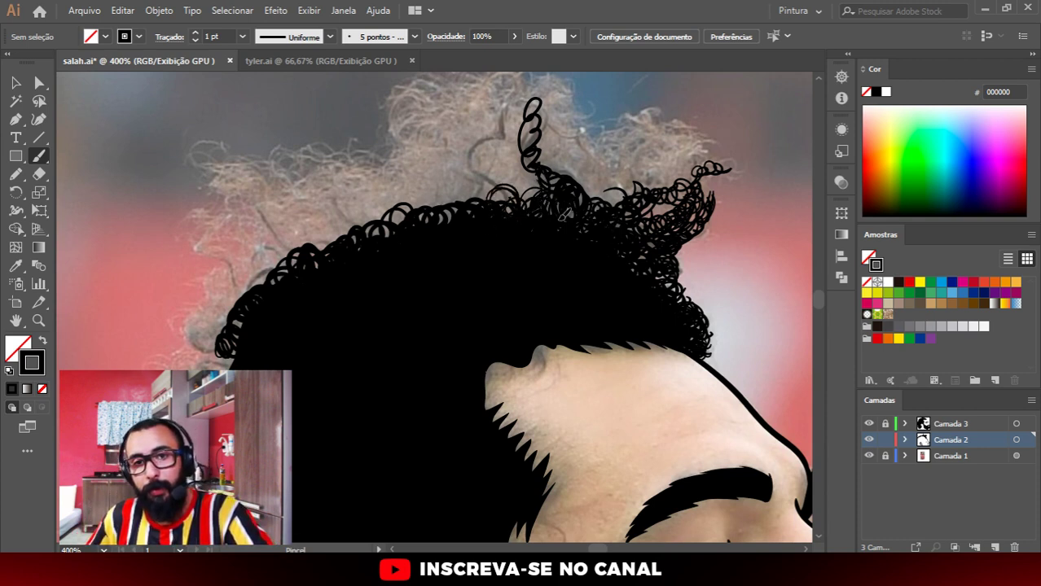
pyautogui.moveTo(448, 206)
pyautogui.mouseDown()
pyautogui.moveTo(459, 188)
pyautogui.moveTo(534, 200)
pyautogui.moveTo(390, 198)
pyautogui.mouseUp()
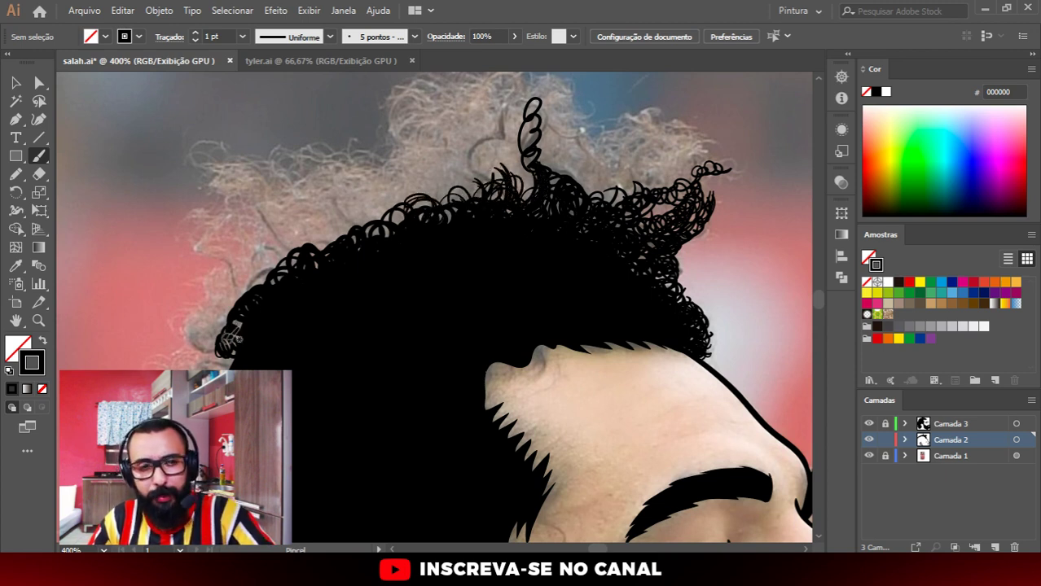
pyautogui.moveTo(240, 330); pyautogui.dragTo(196, 344)
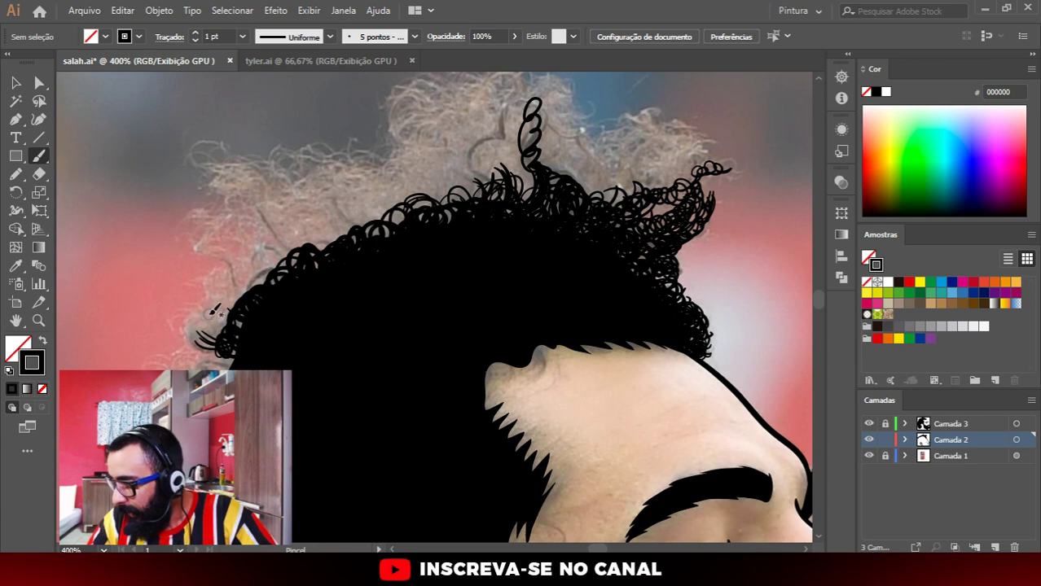
pyautogui.moveTo(190, 313)
pyautogui.mouseDown()
pyautogui.moveTo(207, 346)
pyautogui.moveTo(220, 322)
pyautogui.moveTo(196, 326)
pyautogui.moveTo(208, 346)
pyautogui.moveTo(214, 302)
pyautogui.moveTo(248, 295)
pyautogui.moveTo(224, 281)
pyautogui.moveTo(273, 263)
pyautogui.moveTo(275, 283)
pyautogui.mouseUp()
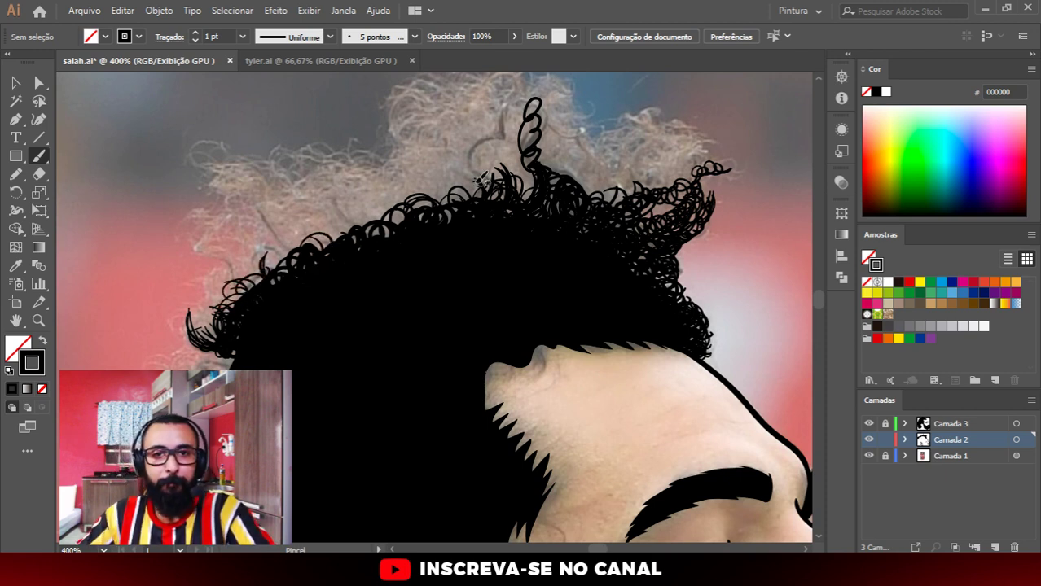
pyautogui.scroll(1, 363, 217)
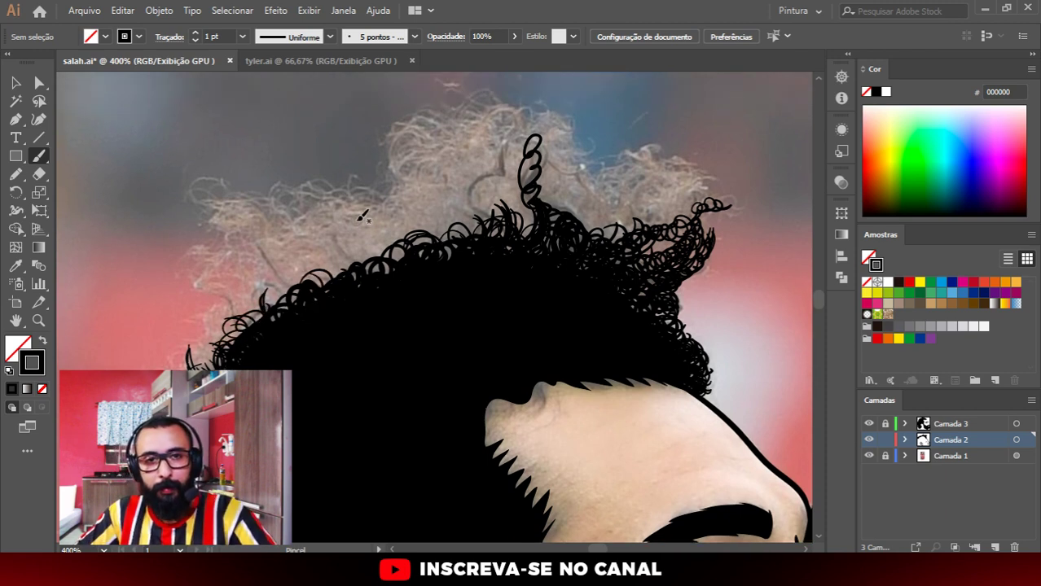
# Step: Compare with the curl strokes hidden, then extend curls upward beside the tall top curl
pyautogui.click(868, 440)
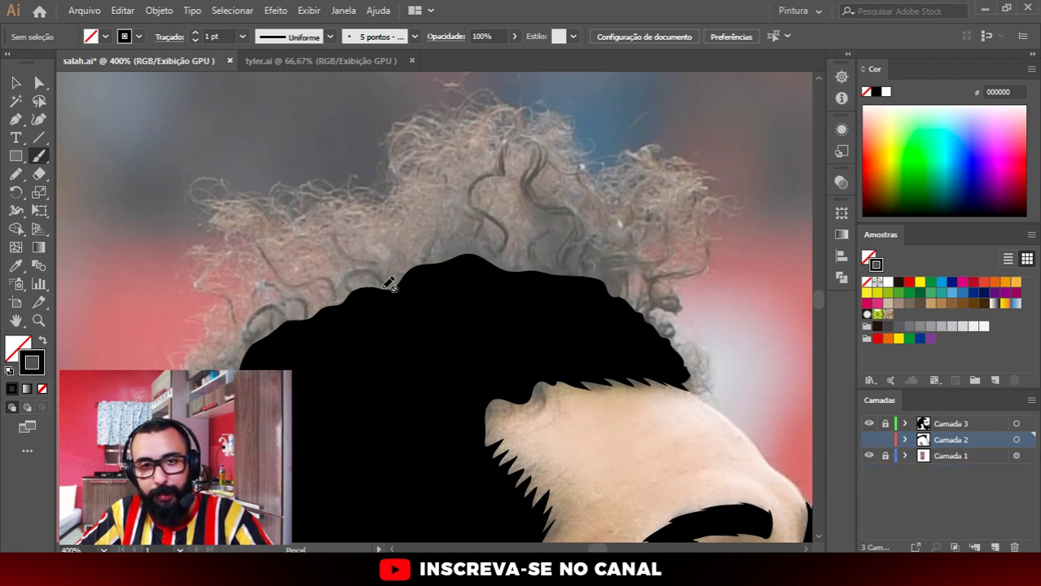
pyautogui.click(868, 440)
pyautogui.scroll(2, 609, 255)
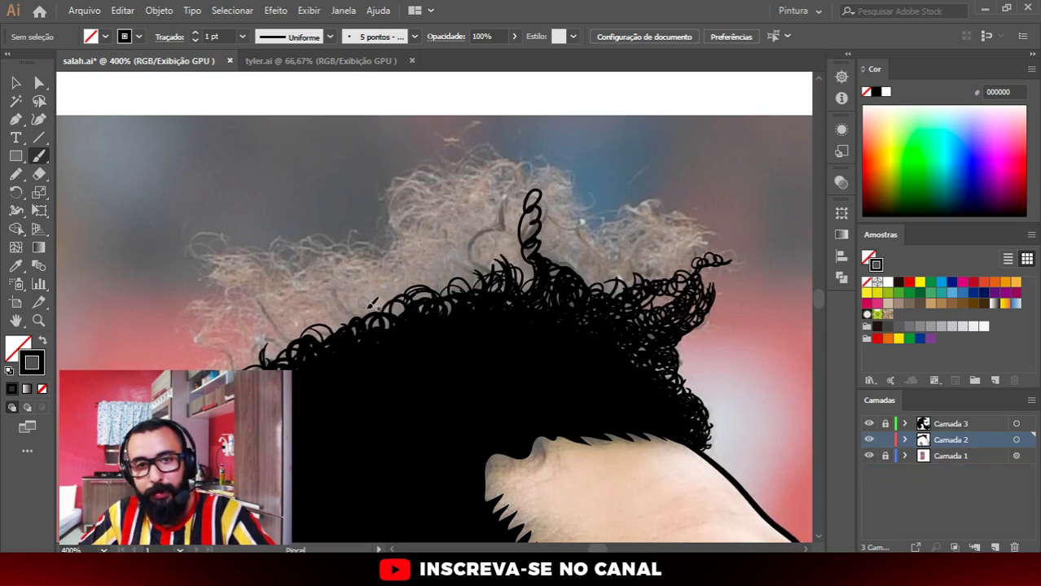
pyautogui.moveTo(446, 303)
pyautogui.mouseDown()
pyautogui.moveTo(456, 260)
pyautogui.moveTo(513, 262)
pyautogui.moveTo(494, 232)
pyautogui.moveTo(511, 267)
pyautogui.mouseUp()
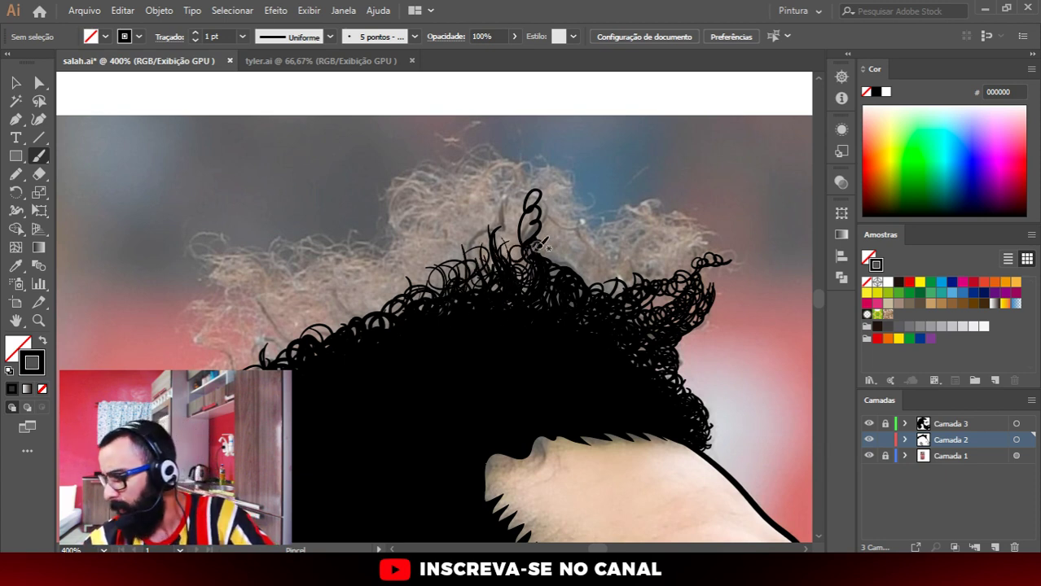
pyautogui.moveTo(569, 205)
pyautogui.mouseDown()
pyautogui.moveTo(562, 187)
pyautogui.moveTo(575, 267)
pyautogui.moveTo(562, 269)
pyautogui.moveTo(561, 236)
pyautogui.mouseUp()
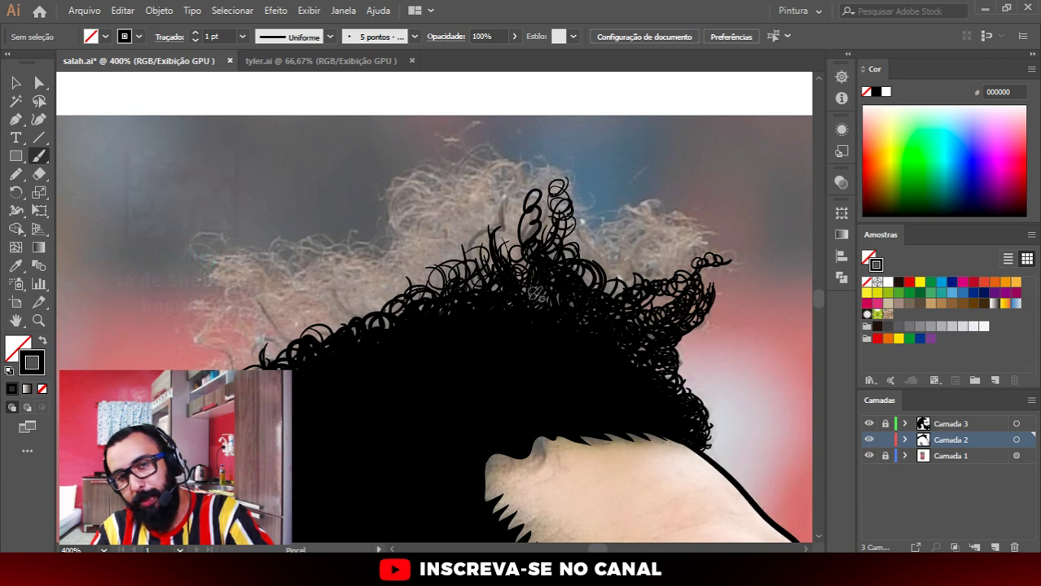
# Step: Ink more curl strokes across the hair top and its top-right area
pyautogui.moveTo(533, 281)
pyautogui.mouseDown()
pyautogui.moveTo(513, 229)
pyautogui.moveTo(513, 245)
pyautogui.moveTo(521, 200)
pyautogui.moveTo(493, 212)
pyautogui.moveTo(521, 208)
pyautogui.moveTo(521, 232)
pyautogui.mouseUp()
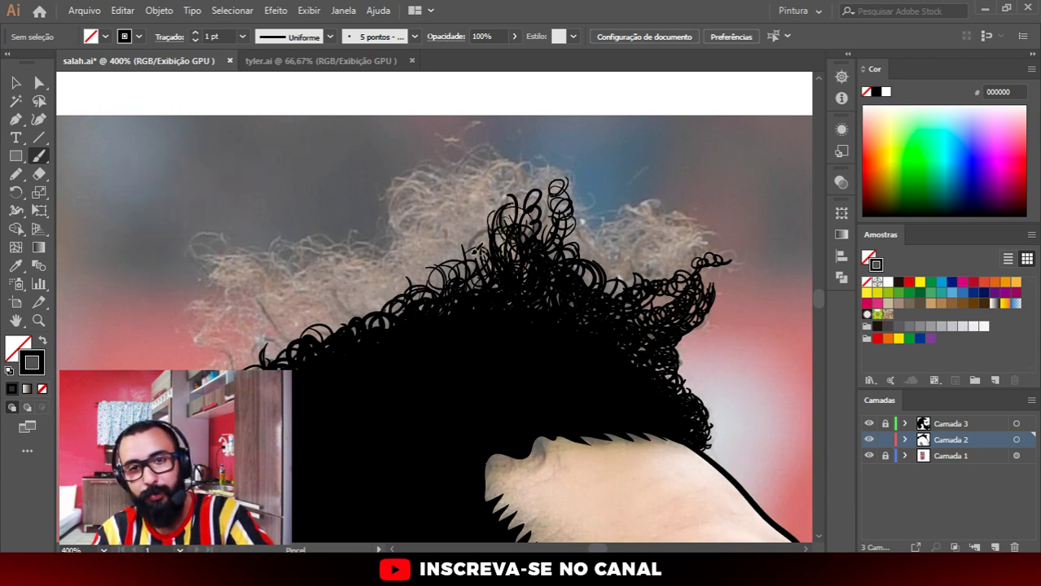
pyautogui.moveTo(470, 270)
pyautogui.mouseDown()
pyautogui.moveTo(505, 244)
pyautogui.moveTo(450, 236)
pyautogui.mouseUp()
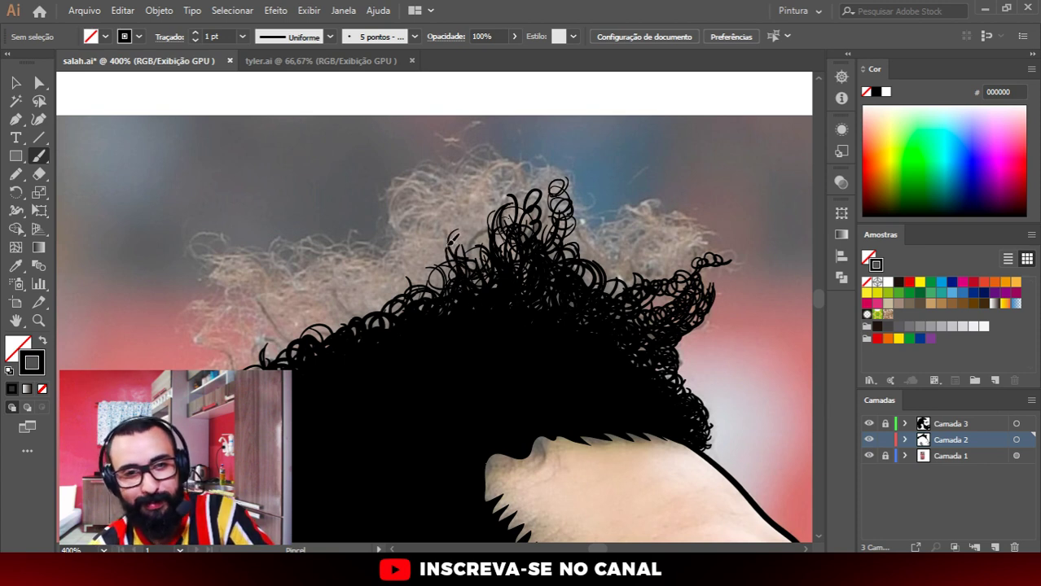
pyautogui.moveTo(417, 285)
pyautogui.mouseDown()
pyautogui.moveTo(448, 245)
pyautogui.moveTo(488, 228)
pyautogui.mouseUp()
pyautogui.moveTo(599, 264)
pyautogui.mouseDown()
pyautogui.moveTo(583, 274)
pyautogui.moveTo(619, 281)
pyautogui.mouseUp()
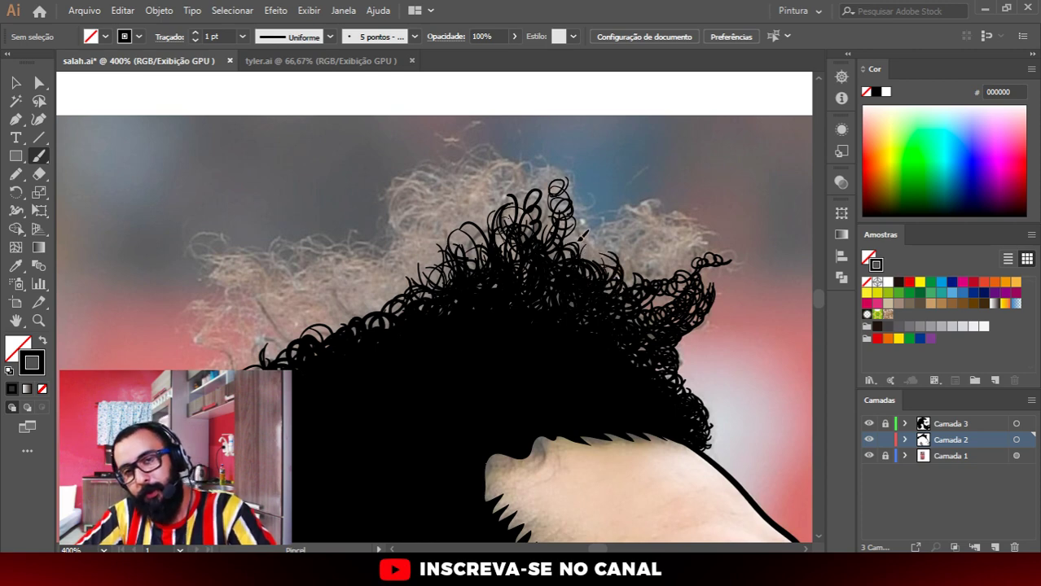
pyautogui.moveTo(581, 235); pyautogui.dragTo(610, 238)
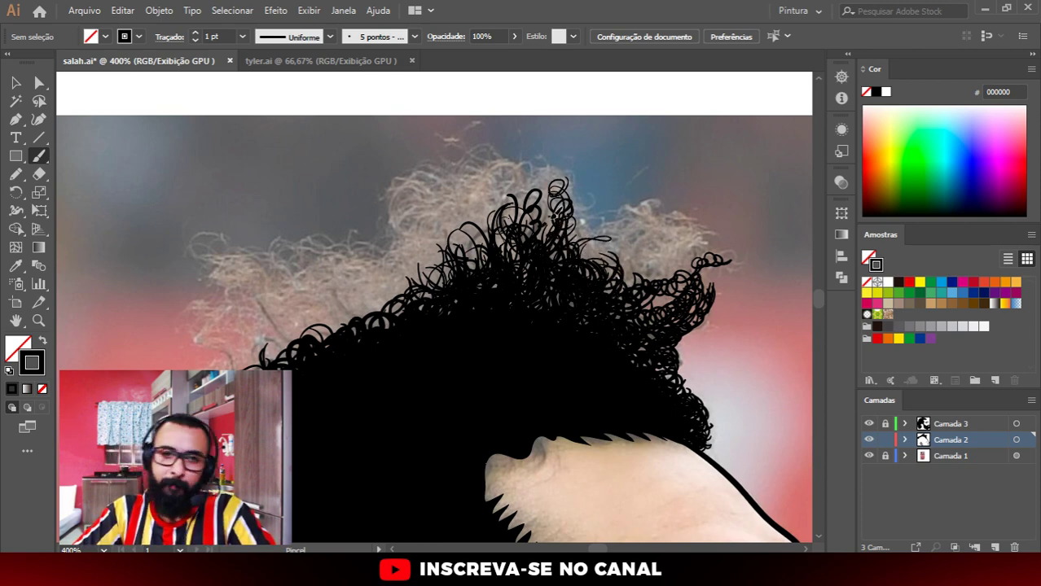
# Step: Check against the reference photo and draw curved strands and small curls at the back hair edge
pyautogui.scroll(-2, 586, 263)
pyautogui.scroll(2, 473, 260)
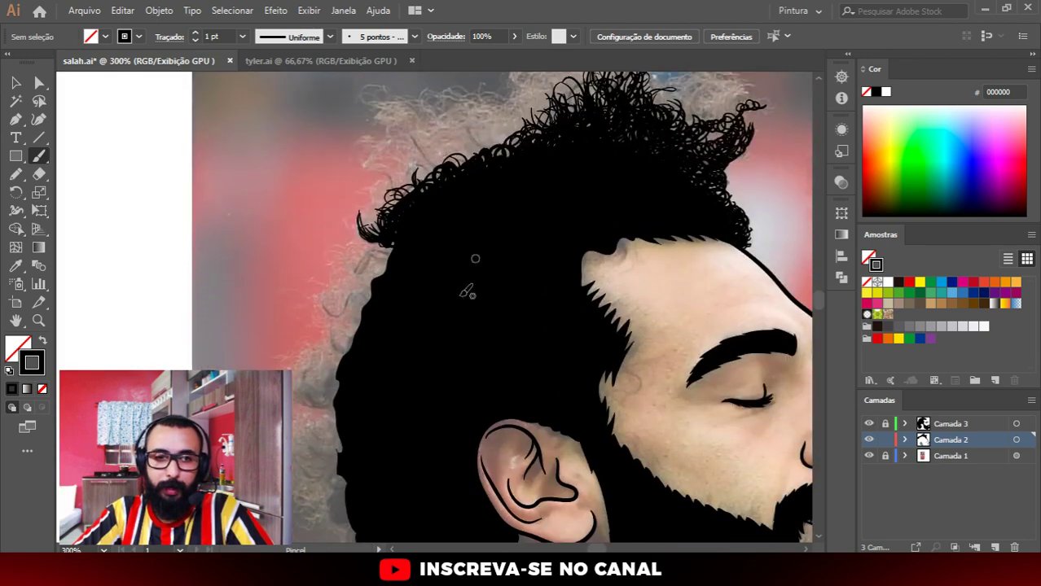
pyautogui.scroll(-3, 425, 301)
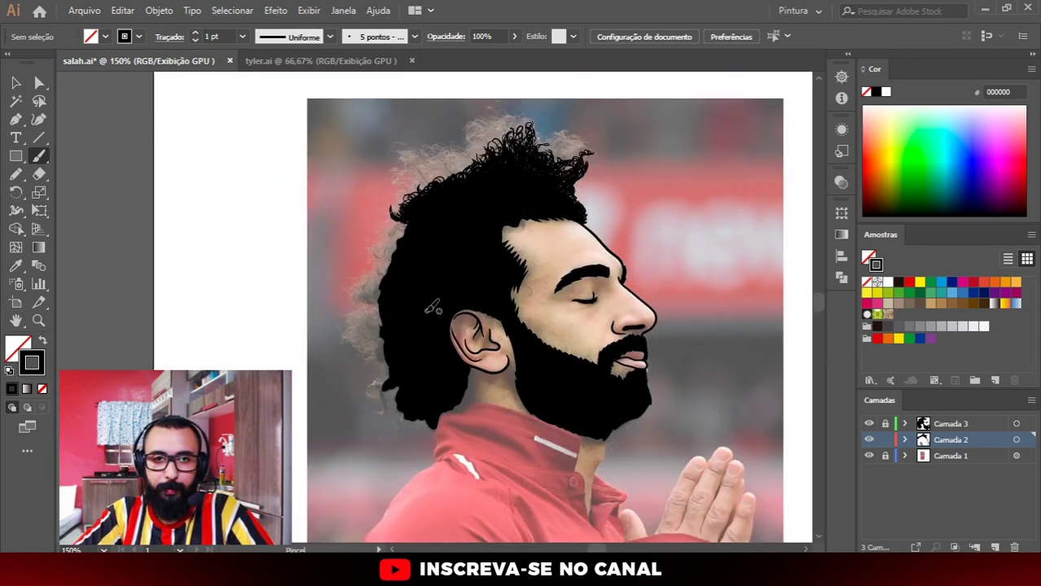
pyautogui.click(868, 457)
pyautogui.scroll(2, 488, 325)
pyautogui.scroll(2, 583, 251)
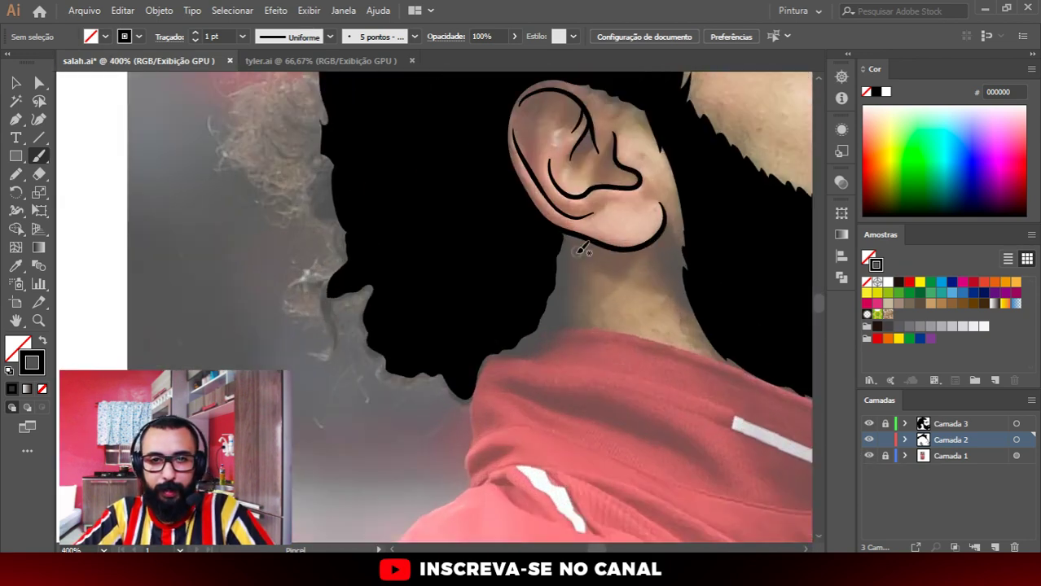
pyautogui.scroll(1, 583, 251)
pyautogui.scroll(-2, 569, 261)
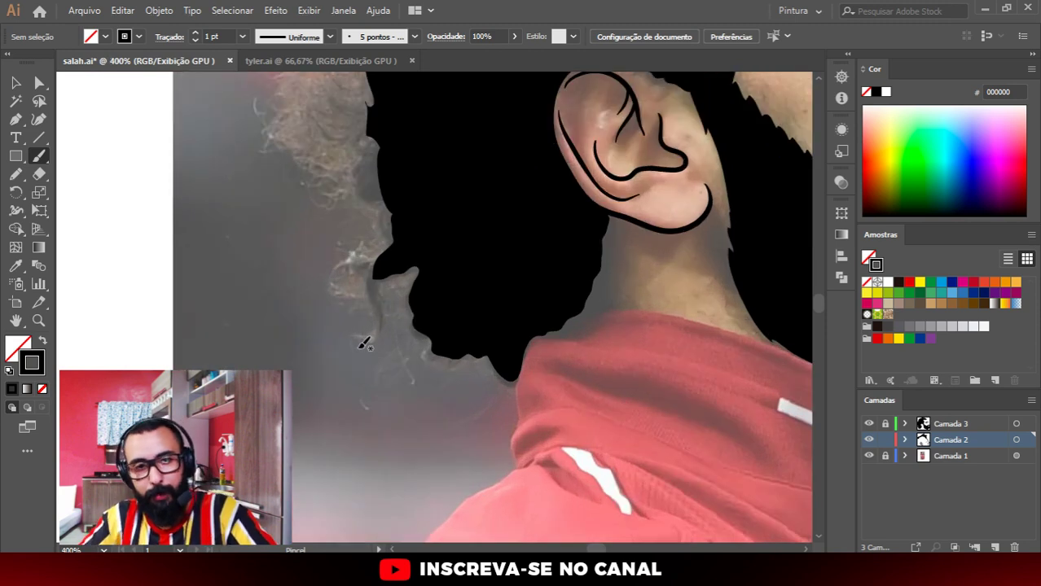
pyautogui.moveTo(359, 342)
pyautogui.mouseDown()
pyautogui.moveTo(374, 300)
pyautogui.moveTo(414, 276)
pyautogui.moveTo(376, 297)
pyautogui.moveTo(404, 265)
pyautogui.moveTo(359, 279)
pyautogui.moveTo(366, 270)
pyautogui.mouseUp()
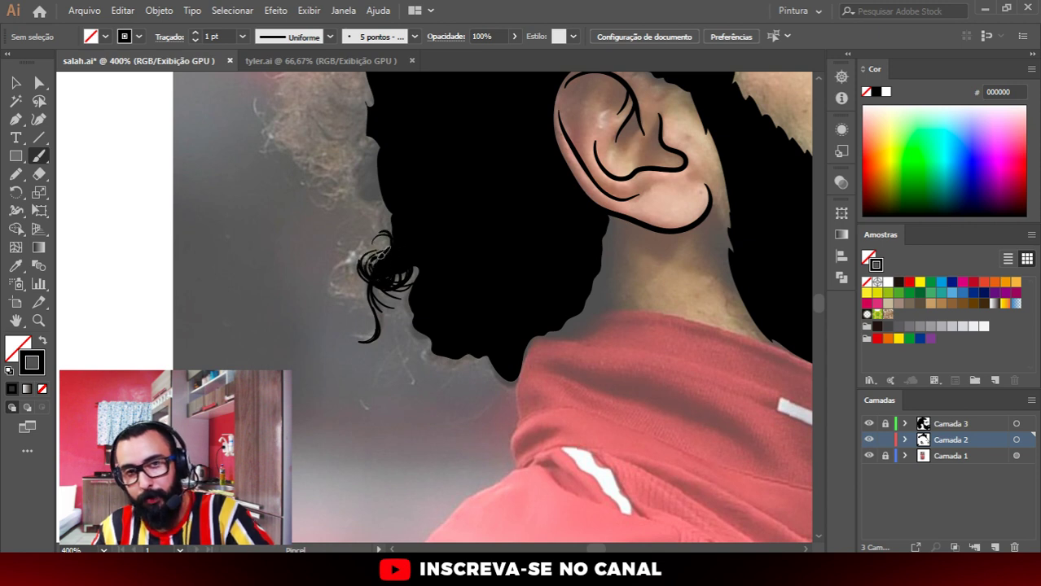
pyautogui.moveTo(381, 213)
pyautogui.mouseDown()
pyautogui.moveTo(358, 264)
pyautogui.moveTo(393, 229)
pyautogui.mouseUp()
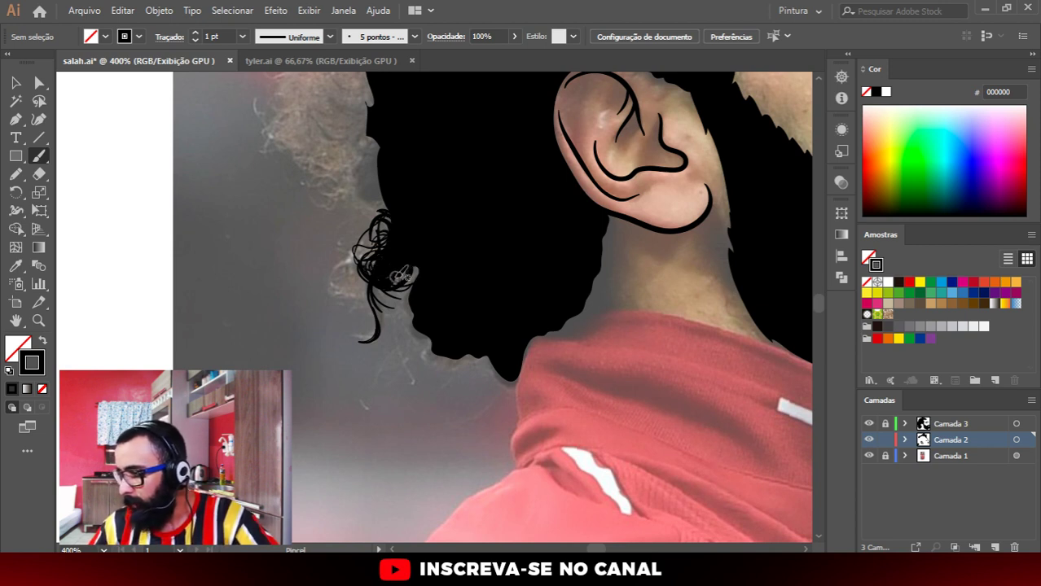
pyautogui.moveTo(383, 254)
pyautogui.mouseDown()
pyautogui.moveTo(366, 280)
pyautogui.moveTo(340, 270)
pyautogui.moveTo(373, 285)
pyautogui.mouseUp()
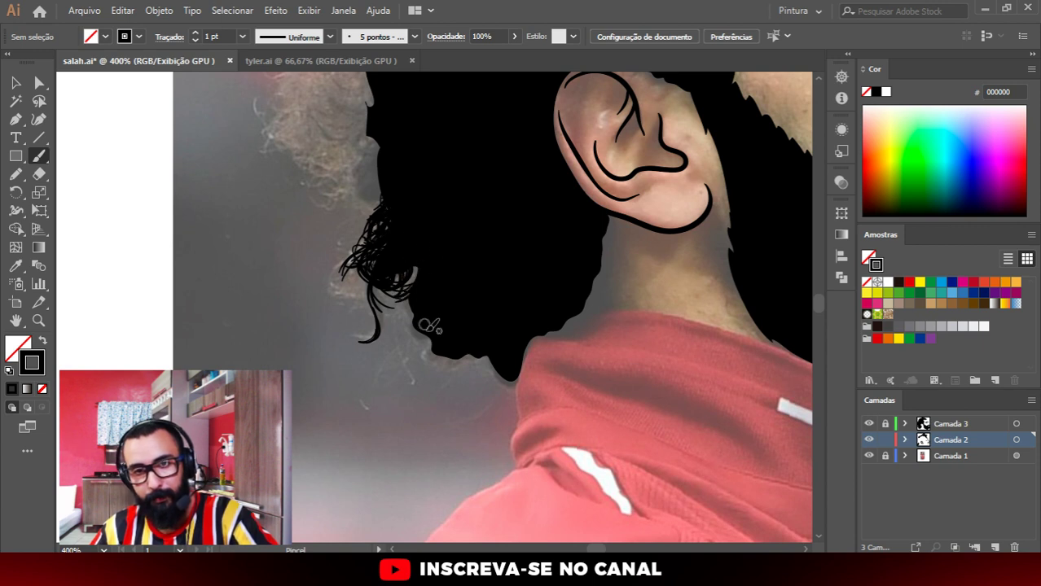
# Step: Extend curls along the lower hair edge, then hide the Camada 2 line art
pyautogui.moveTo(489, 350); pyautogui.dragTo(499, 379)
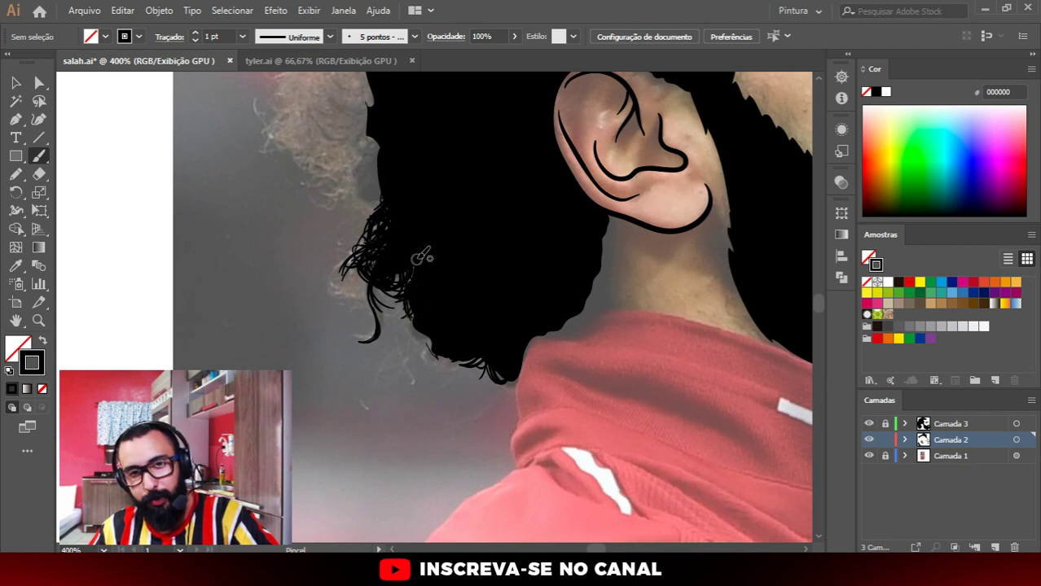
pyautogui.moveTo(400, 281)
pyautogui.mouseDown()
pyautogui.moveTo(405, 326)
pyautogui.moveTo(462, 354)
pyautogui.mouseUp()
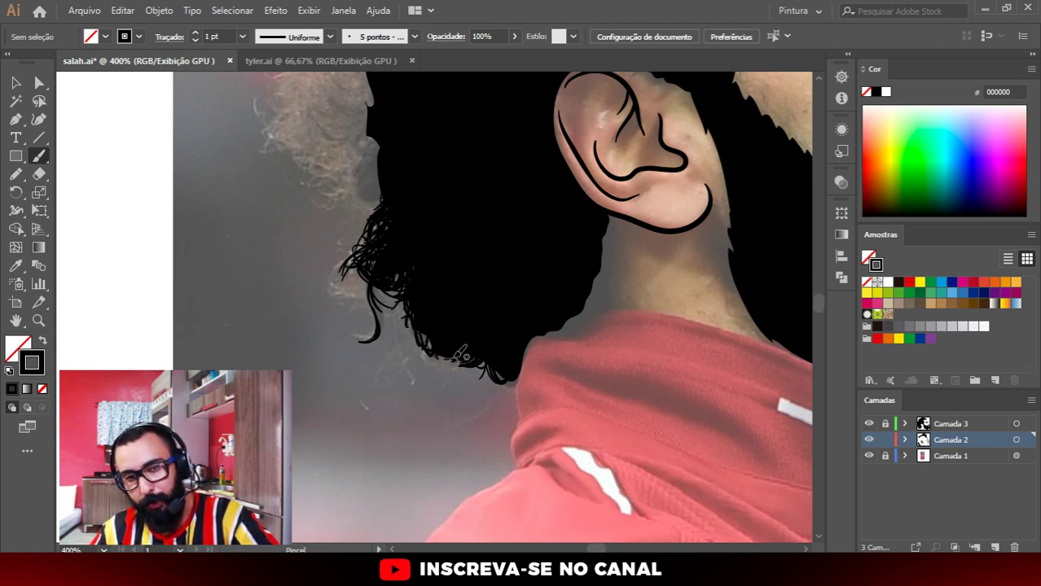
pyautogui.moveTo(420, 321); pyautogui.dragTo(432, 357)
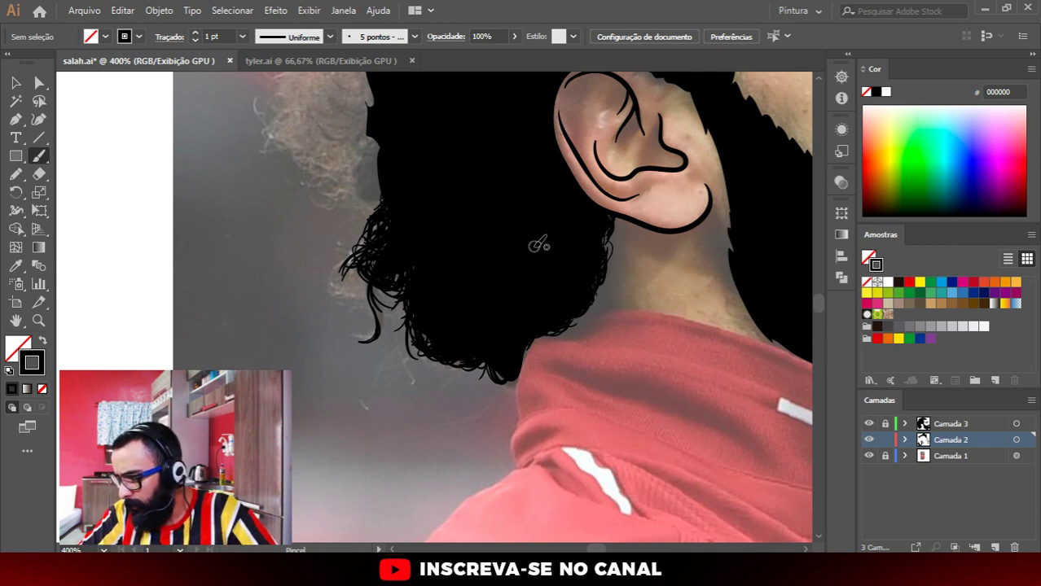
pyautogui.click(868, 439)
pyautogui.click(868, 440)
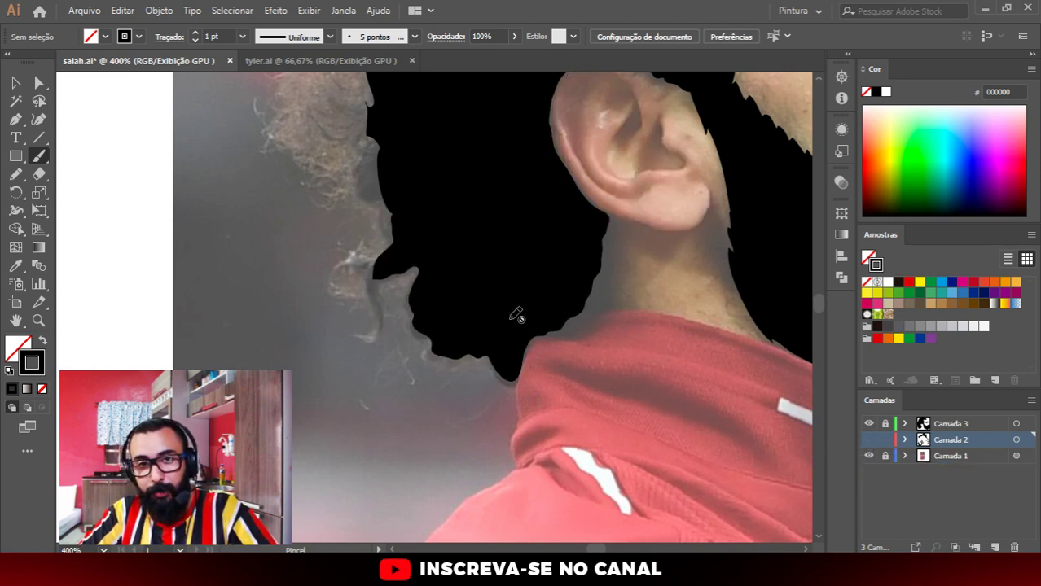
pyautogui.hotkey('ctrl', '-')
pyautogui.hotkey('ctrl', '-')
pyautogui.hotkey('ctrl', '-')
pyautogui.scroll(5, 673, 299)
# Step: Show Camada 2 again and paint a practice blob with bumpy, spiky and curly edges
pyautogui.scroll(-3, 602, 273)
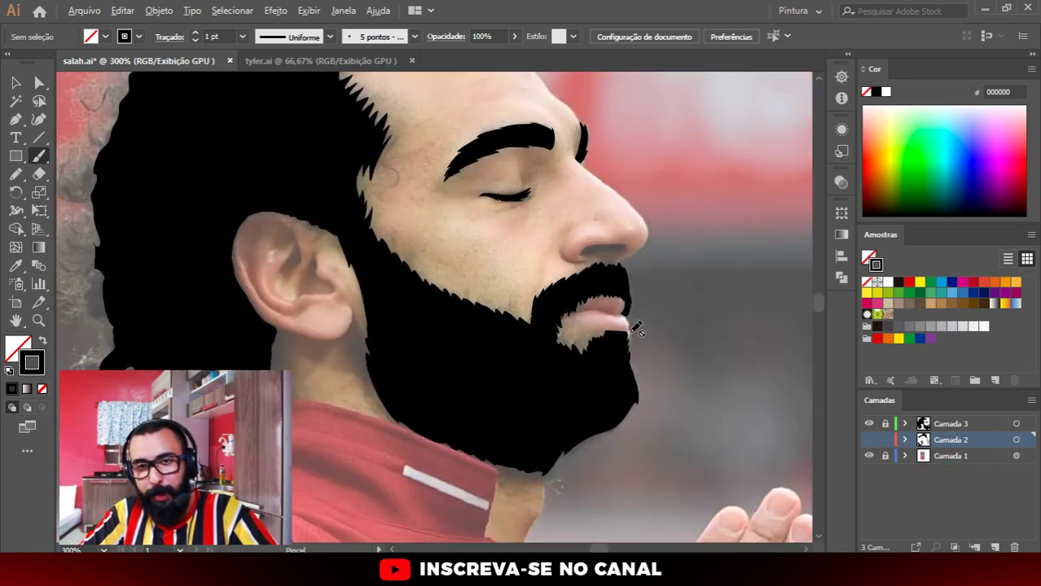
pyautogui.click(868, 440)
pyautogui.scroll(-4, 666, 341)
pyautogui.scroll(3, 665, 340)
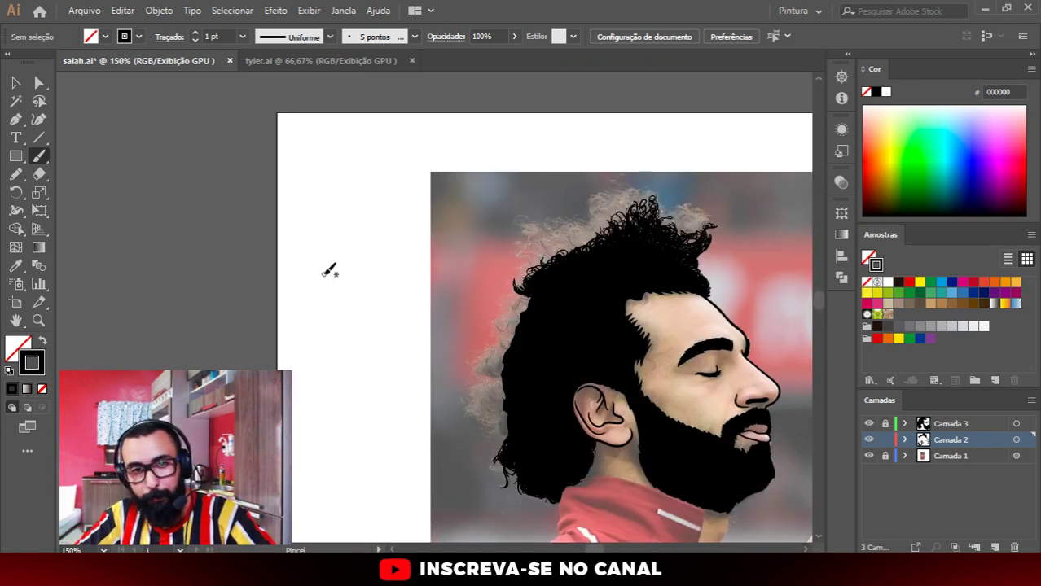
pyautogui.moveTo(328, 269)
pyautogui.mouseDown()
pyautogui.moveTo(367, 272)
pyautogui.moveTo(345, 279)
pyautogui.mouseUp()
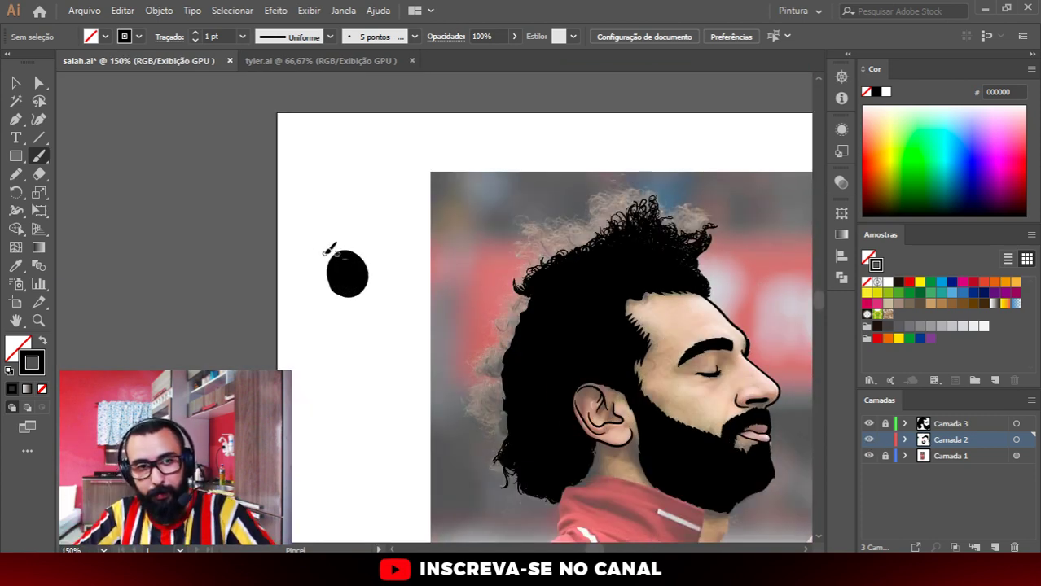
pyautogui.scroll(3, 333, 246)
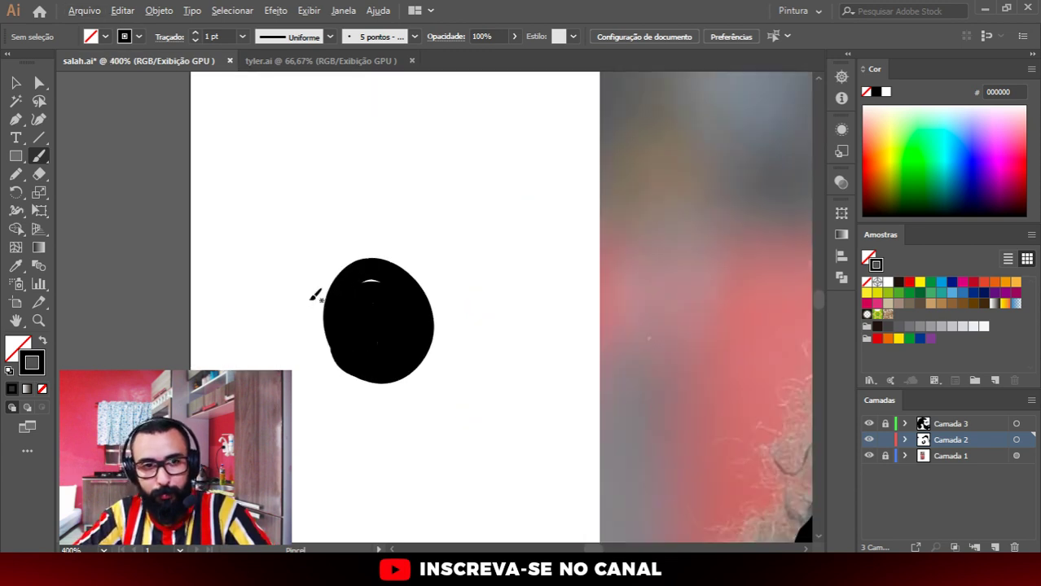
pyautogui.scroll(1, 339, 314)
pyautogui.moveTo(487, 321)
pyautogui.mouseDown()
pyautogui.moveTo(539, 250)
pyautogui.moveTo(537, 235)
pyautogui.moveTo(573, 222)
pyautogui.moveTo(580, 250)
pyautogui.mouseUp()
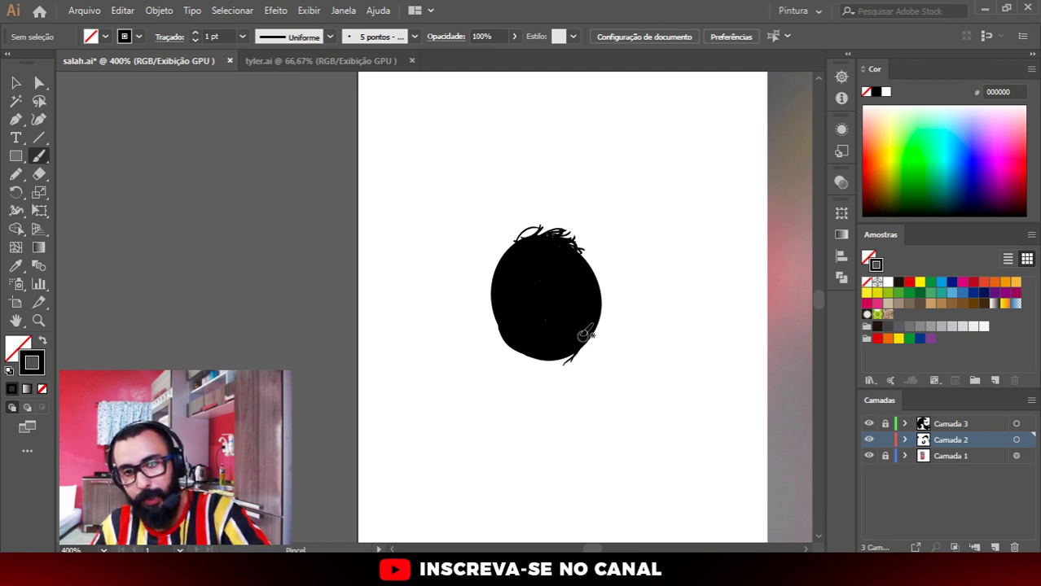
pyautogui.moveTo(571, 361)
pyautogui.mouseDown()
pyautogui.moveTo(554, 352)
pyautogui.moveTo(602, 332)
pyautogui.moveTo(603, 301)
pyautogui.moveTo(609, 336)
pyautogui.moveTo(578, 365)
pyautogui.moveTo(601, 342)
pyautogui.moveTo(600, 275)
pyautogui.mouseUp()
pyautogui.moveTo(551, 219); pyautogui.dragTo(538, 228)
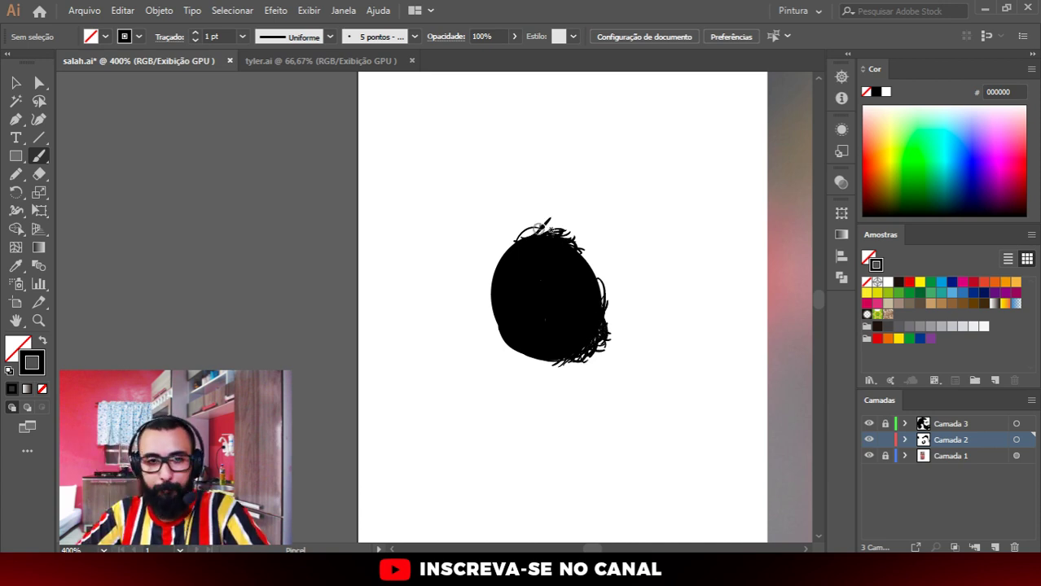
# Step: Delete the practice blob and pan back to the hair silhouette
pyautogui.press('v')
pyautogui.moveTo(476, 198); pyautogui.dragTo(694, 373)
pyautogui.press('Delete')
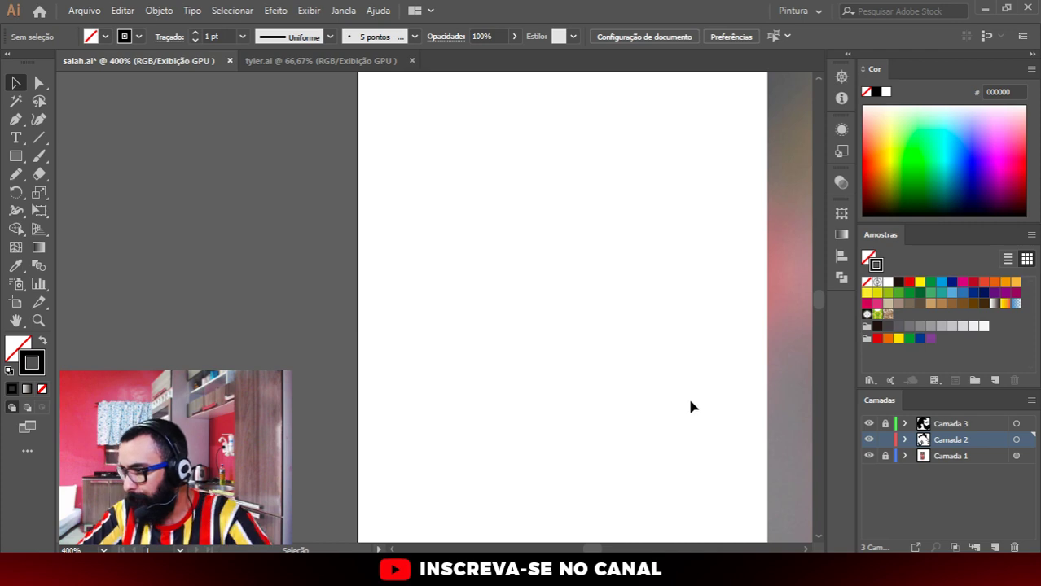
pyautogui.moveTo(692, 390); pyautogui.dragTo(557, 383)
pyautogui.moveTo(851, 370)
pyautogui.mouseDown()
pyautogui.moveTo(713, 369)
pyautogui.moveTo(499, 330)
pyautogui.moveTo(483, 260)
pyautogui.moveTo(492, 262)
pyautogui.mouseUp()
# Step: Ink curls across the top-left of the hair and the top of the head
pyautogui.press('b')
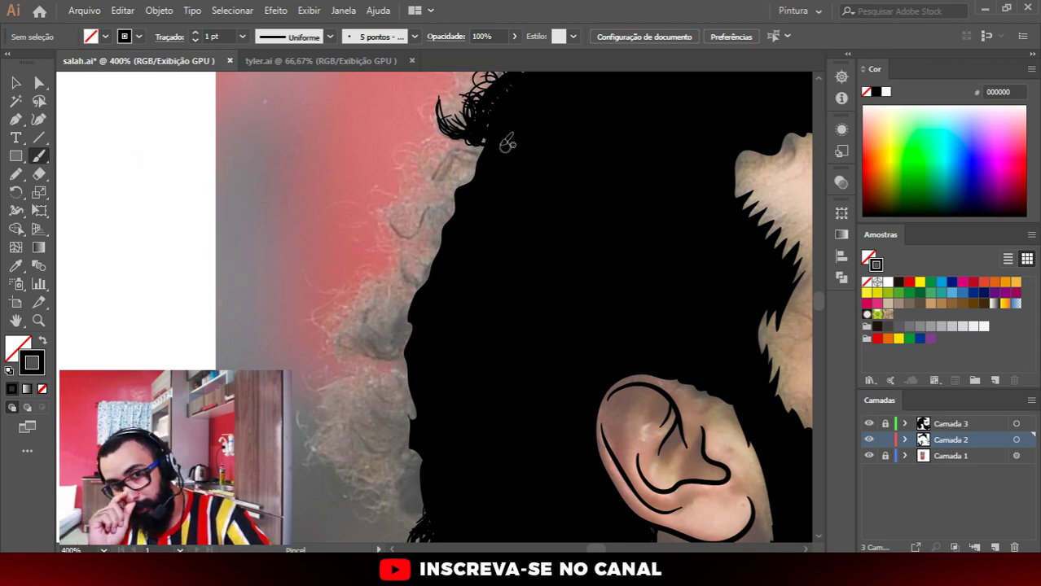
pyautogui.moveTo(487, 137); pyautogui.dragTo(449, 181)
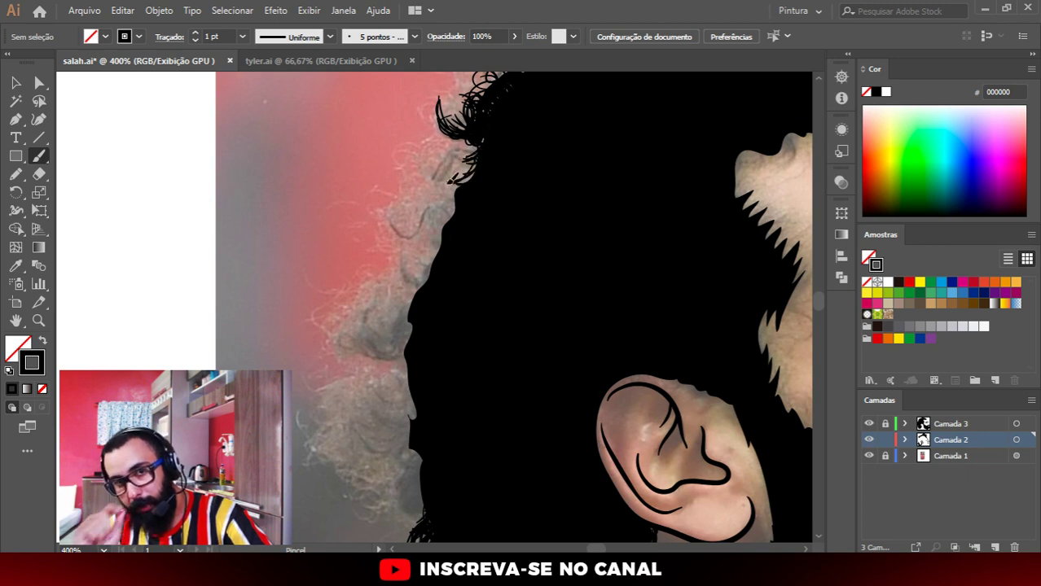
pyautogui.moveTo(493, 135); pyautogui.dragTo(453, 170)
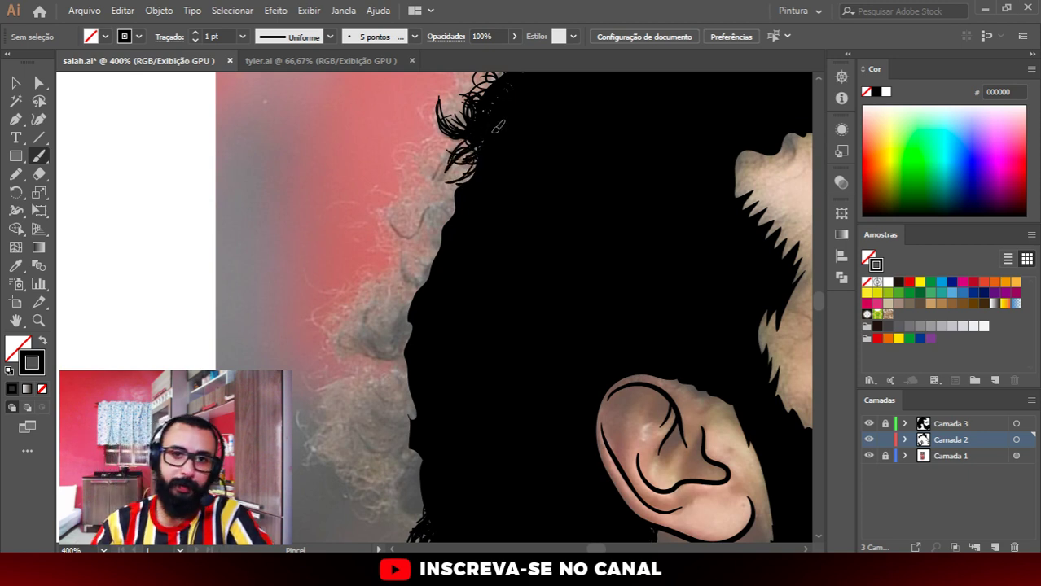
pyautogui.moveTo(497, 127); pyautogui.dragTo(446, 185)
pyautogui.moveTo(458, 150)
pyautogui.mouseDown()
pyautogui.moveTo(437, 193)
pyautogui.moveTo(444, 167)
pyautogui.moveTo(430, 156)
pyautogui.mouseUp()
pyautogui.moveTo(477, 123); pyautogui.dragTo(453, 145)
pyautogui.moveTo(459, 85)
pyautogui.mouseDown()
pyautogui.moveTo(487, 126)
pyautogui.moveTo(503, 79)
pyautogui.mouseUp()
pyautogui.moveTo(470, 142)
pyautogui.mouseDown()
pyautogui.moveTo(444, 181)
pyautogui.moveTo(440, 173)
pyautogui.moveTo(465, 171)
pyautogui.moveTo(428, 174)
pyautogui.moveTo(423, 189)
pyautogui.moveTo(440, 200)
pyautogui.moveTo(471, 179)
pyautogui.moveTo(432, 202)
pyautogui.moveTo(447, 200)
pyautogui.mouseUp()
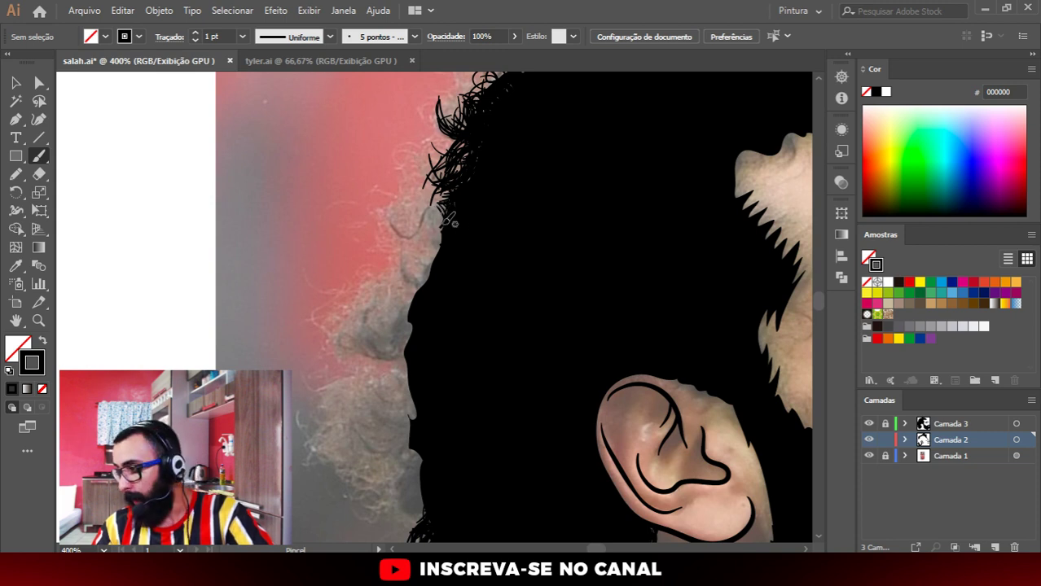
# Step: Add curls along the left hair edge and up the upper hair edge
pyautogui.moveTo(439, 240)
pyautogui.mouseDown()
pyautogui.moveTo(448, 209)
pyautogui.moveTo(430, 246)
pyautogui.moveTo(432, 218)
pyautogui.moveTo(422, 242)
pyautogui.moveTo(422, 228)
pyautogui.moveTo(445, 213)
pyautogui.moveTo(457, 176)
pyautogui.moveTo(446, 137)
pyautogui.mouseUp()
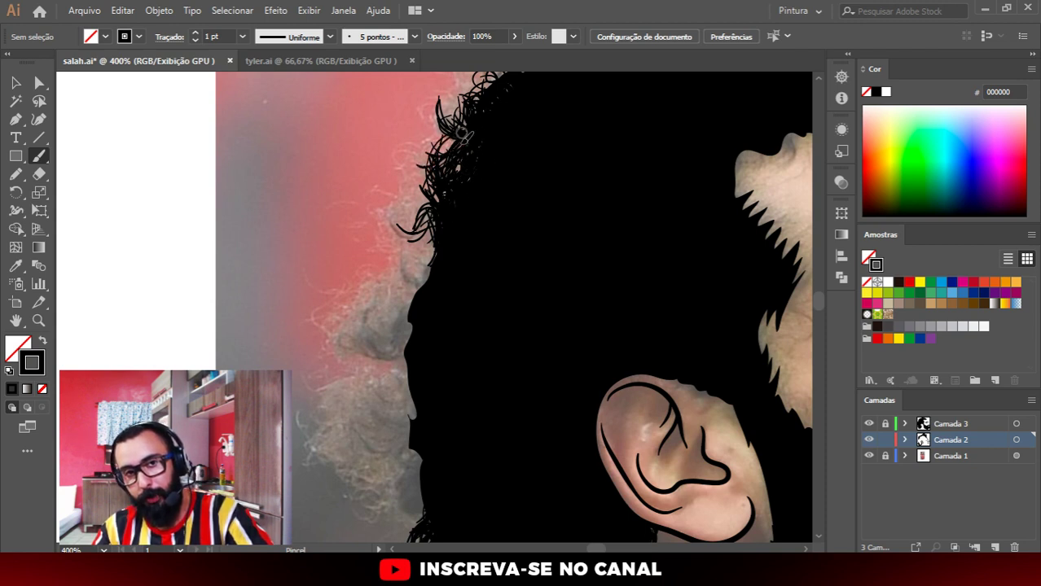
pyautogui.moveTo(448, 186); pyautogui.dragTo(413, 159)
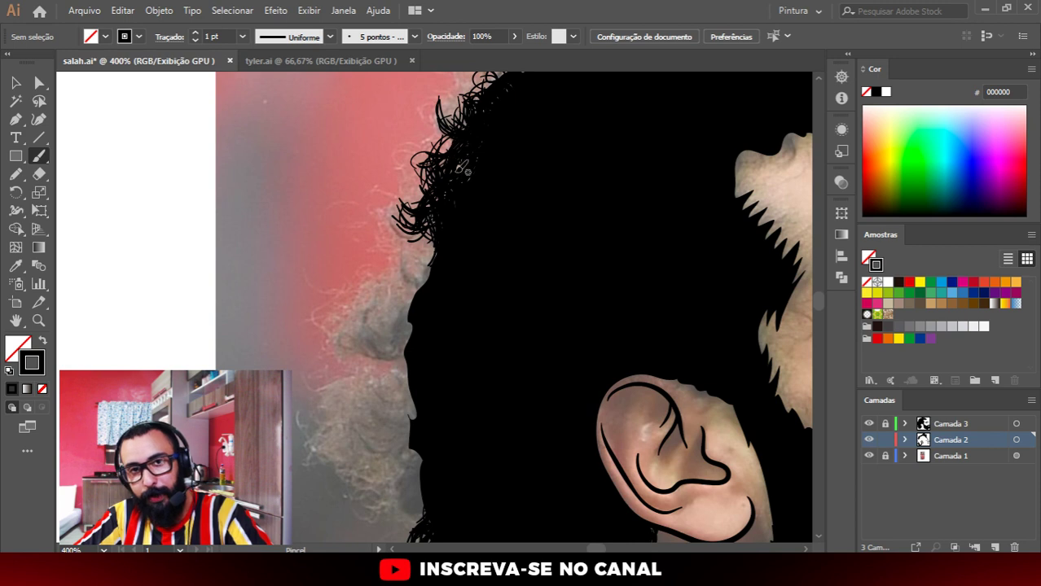
pyautogui.scroll(3, 509, 136)
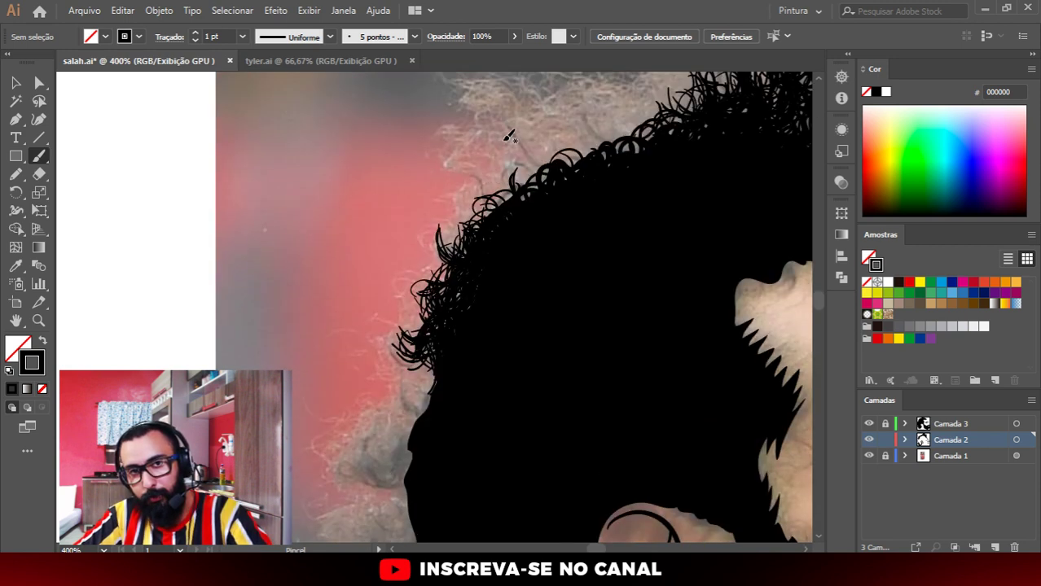
pyautogui.moveTo(481, 236)
pyautogui.mouseDown()
pyautogui.moveTo(498, 180)
pyautogui.moveTo(515, 168)
pyautogui.mouseUp()
pyautogui.moveTo(498, 214)
pyautogui.mouseDown()
pyautogui.moveTo(503, 163)
pyautogui.moveTo(479, 176)
pyautogui.mouseUp()
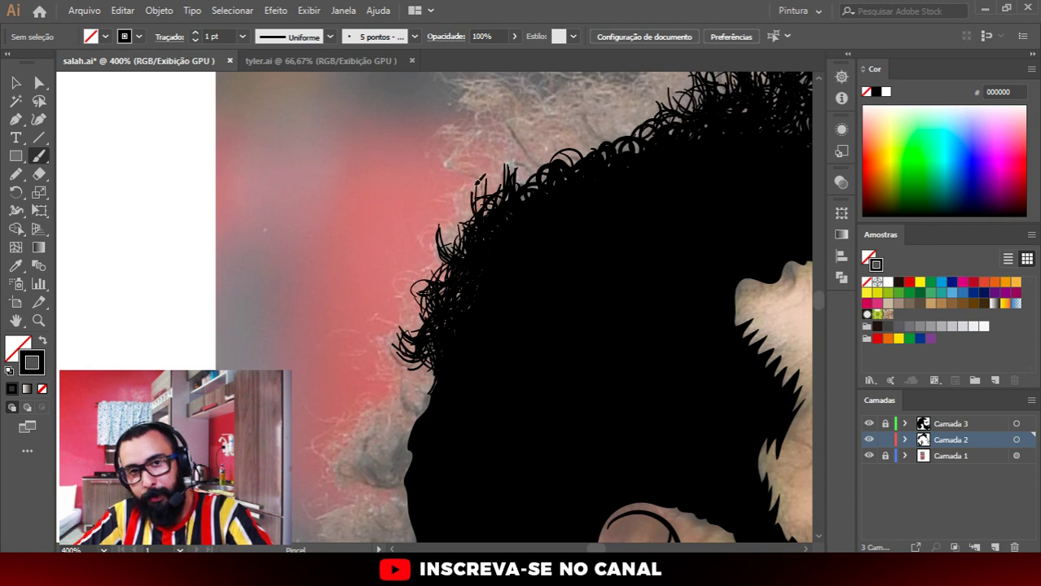
pyautogui.moveTo(466, 252)
pyautogui.mouseDown()
pyautogui.moveTo(479, 173)
pyautogui.moveTo(463, 173)
pyautogui.mouseUp()
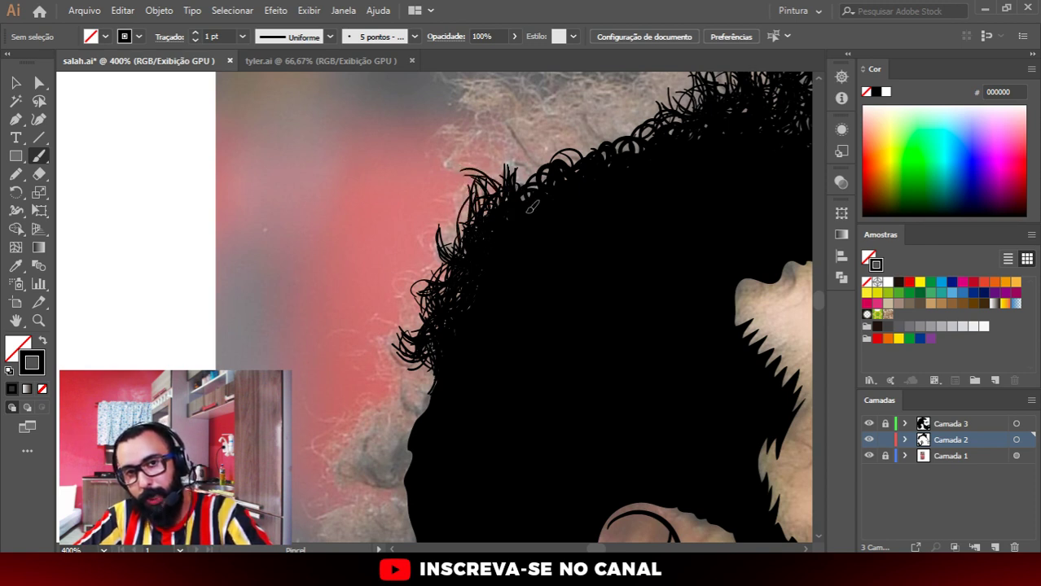
pyautogui.scroll(-3, 520, 304)
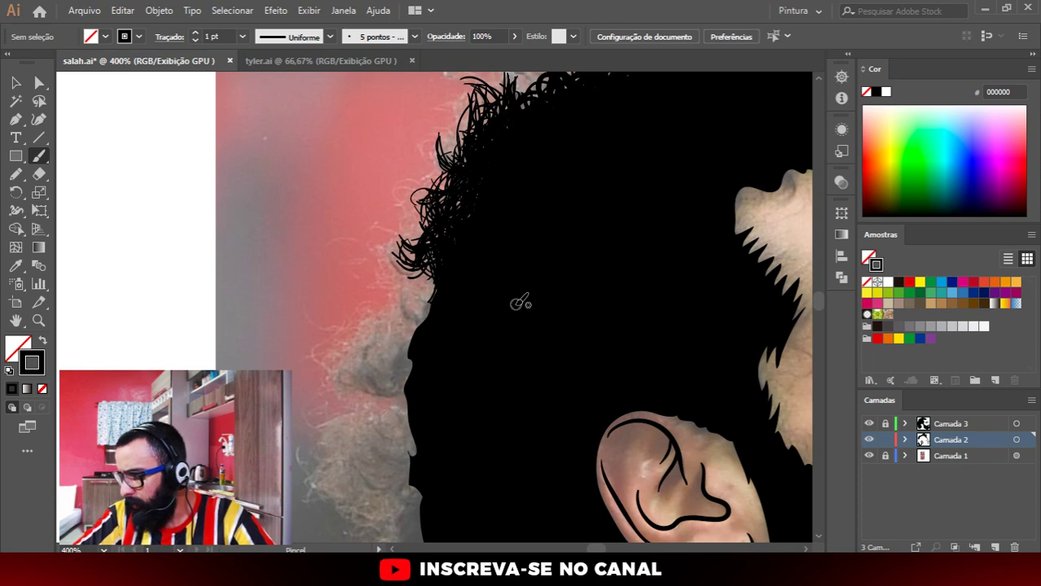
# Step: Paint curly strands along the left hairline, including curls sticking out to the left
pyautogui.keyDown('alt'); pyautogui.scroll(-2, 589, 326); pyautogui.keyUp('alt')
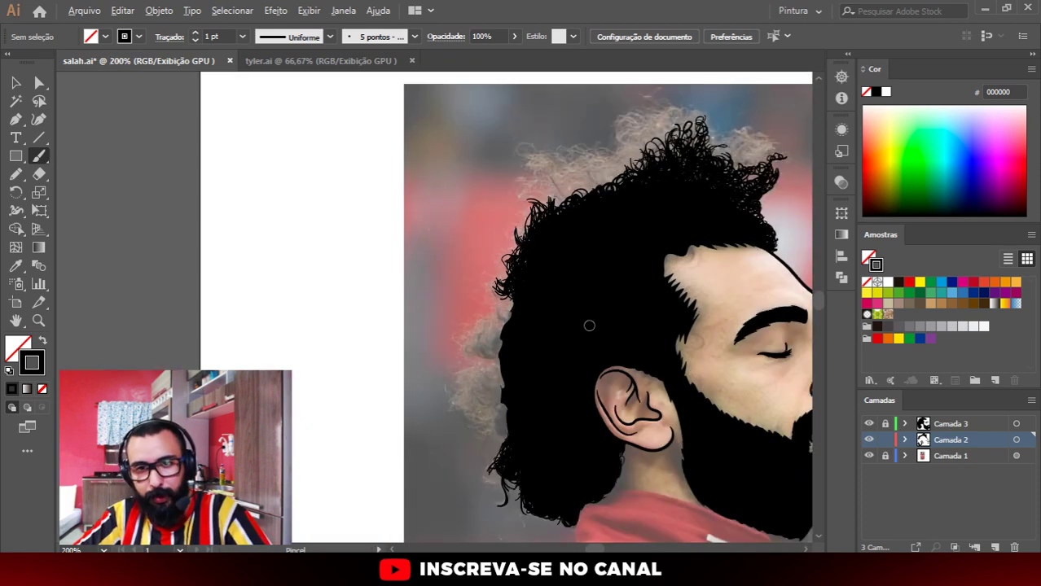
pyautogui.keyDown('alt'); pyautogui.scroll(2, 599, 220); pyautogui.keyUp('alt')
pyautogui.keyDown('alt'); pyautogui.scroll(1, 509, 311); pyautogui.keyUp('alt')
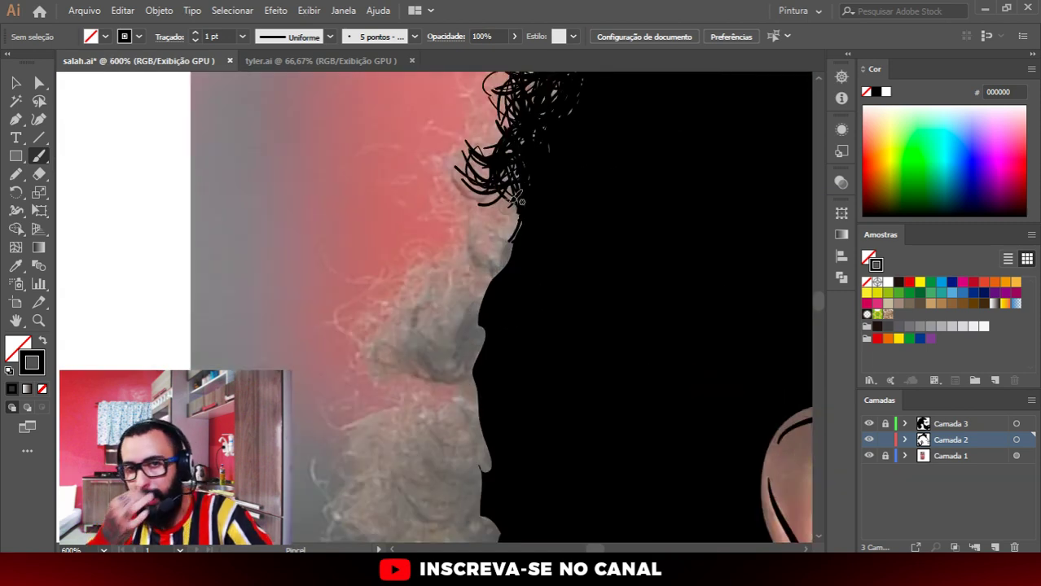
pyautogui.moveTo(520, 201); pyautogui.dragTo(495, 259)
pyautogui.moveTo(488, 218); pyautogui.dragTo(486, 295)
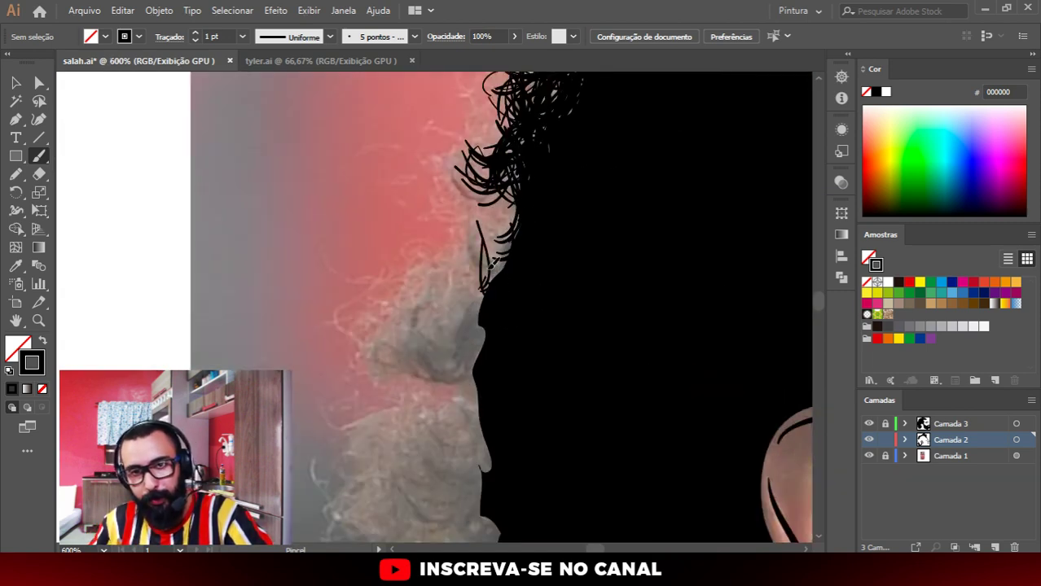
pyautogui.moveTo(492, 243)
pyautogui.mouseDown()
pyautogui.moveTo(482, 311)
pyautogui.moveTo(485, 296)
pyautogui.mouseUp()
pyautogui.moveTo(503, 262)
pyautogui.mouseDown()
pyautogui.moveTo(480, 225)
pyautogui.moveTo(476, 262)
pyautogui.mouseUp()
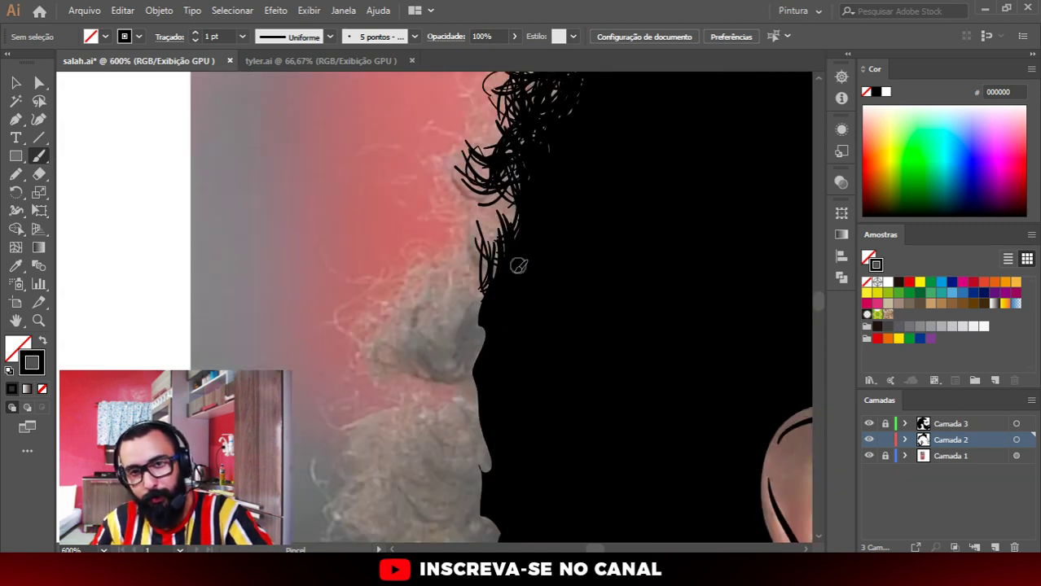
pyautogui.moveTo(486, 216)
pyautogui.mouseDown()
pyautogui.moveTo(471, 265)
pyautogui.moveTo(484, 237)
pyautogui.mouseUp()
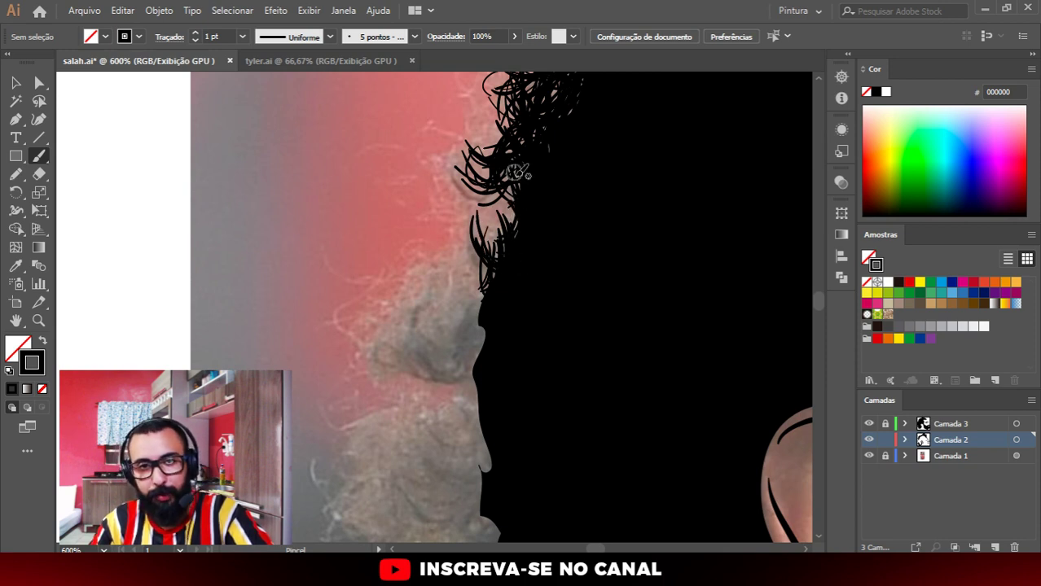
pyautogui.moveTo(508, 189); pyautogui.dragTo(444, 159)
pyautogui.moveTo(509, 217); pyautogui.dragTo(473, 195)
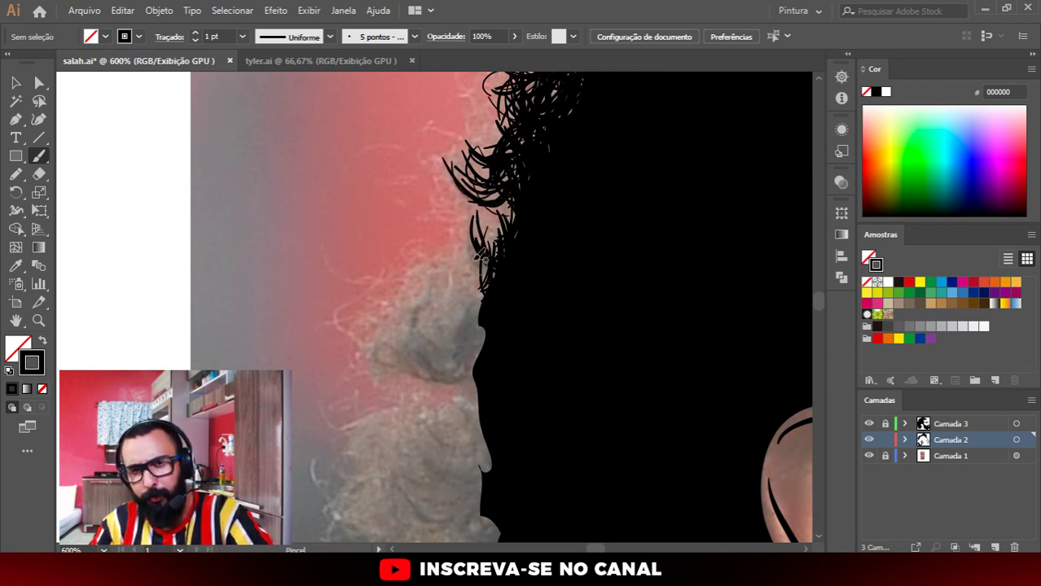
pyautogui.moveTo(493, 238); pyautogui.dragTo(474, 286)
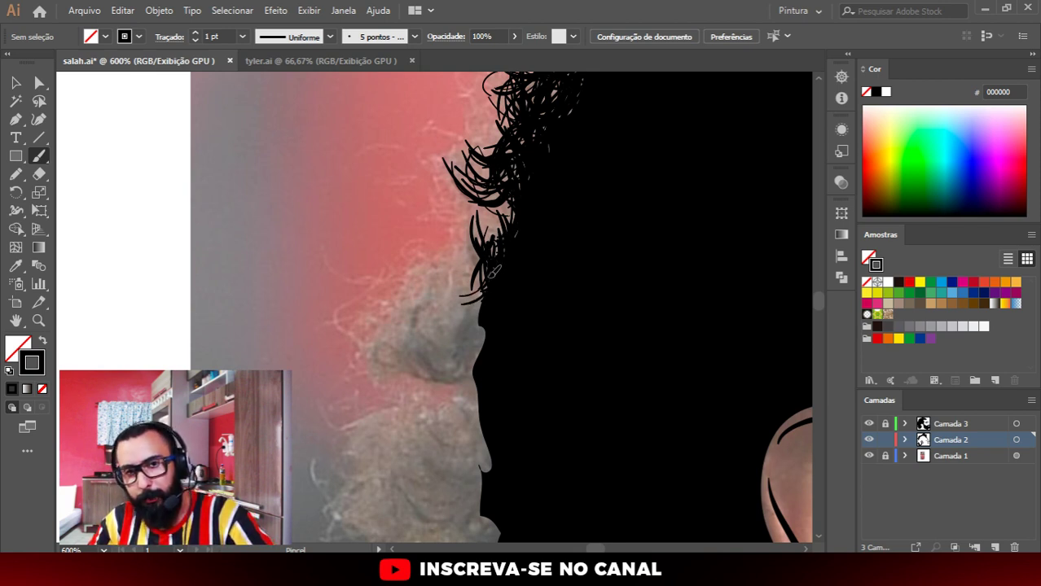
# Step: Add curls and a long sweeping strand at the hair's lower-left edge
pyautogui.moveTo(491, 271); pyautogui.dragTo(450, 286)
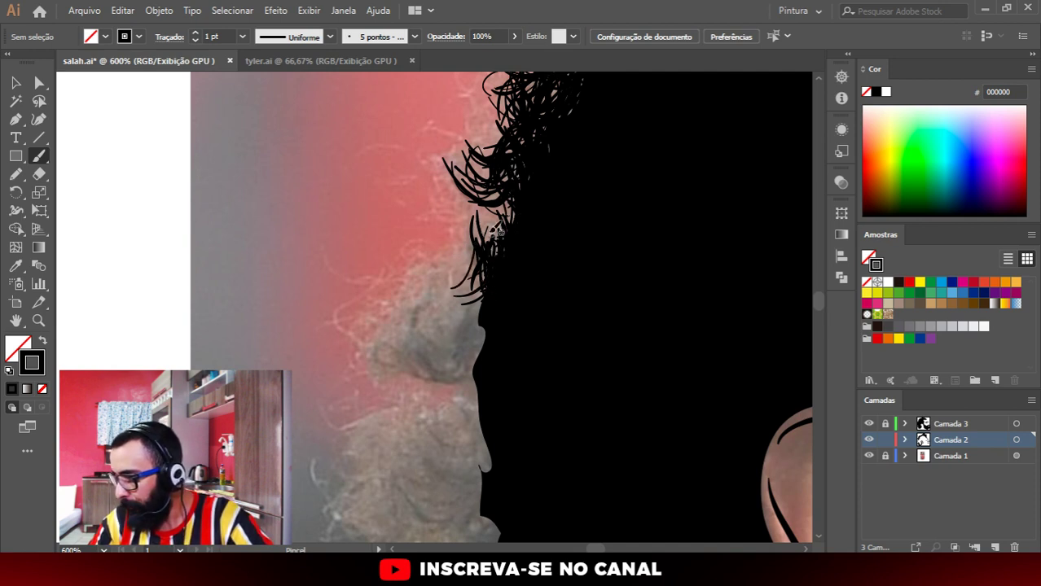
pyautogui.moveTo(483, 326); pyautogui.dragTo(445, 340)
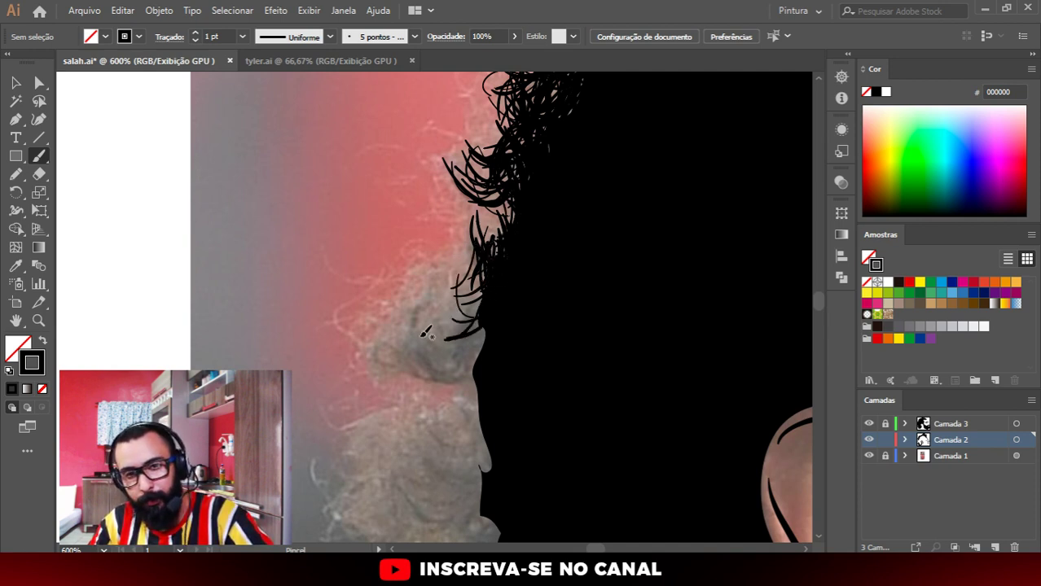
pyautogui.moveTo(475, 373); pyautogui.dragTo(392, 346)
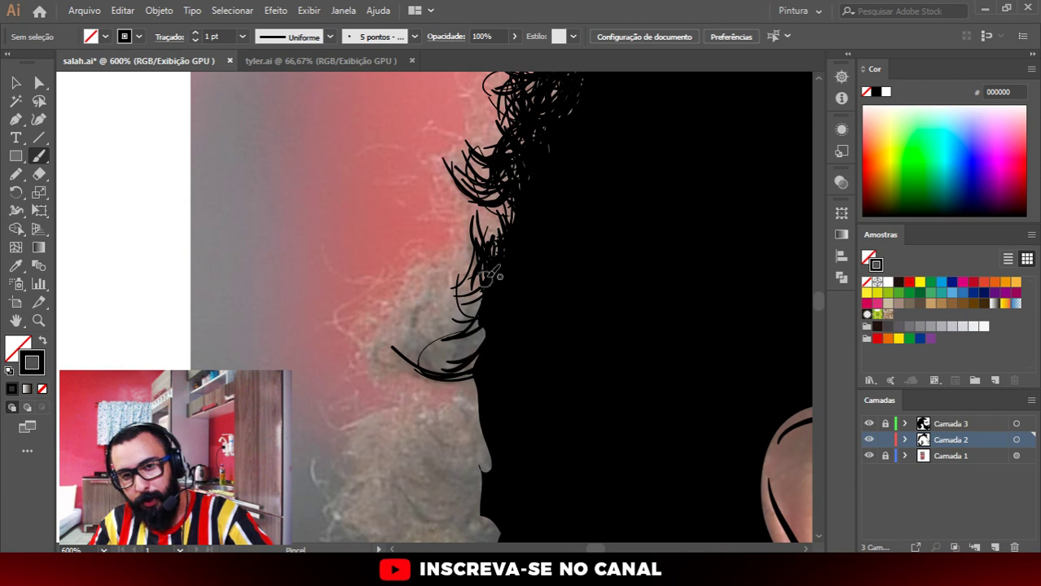
pyautogui.moveTo(488, 277); pyautogui.dragTo(433, 321)
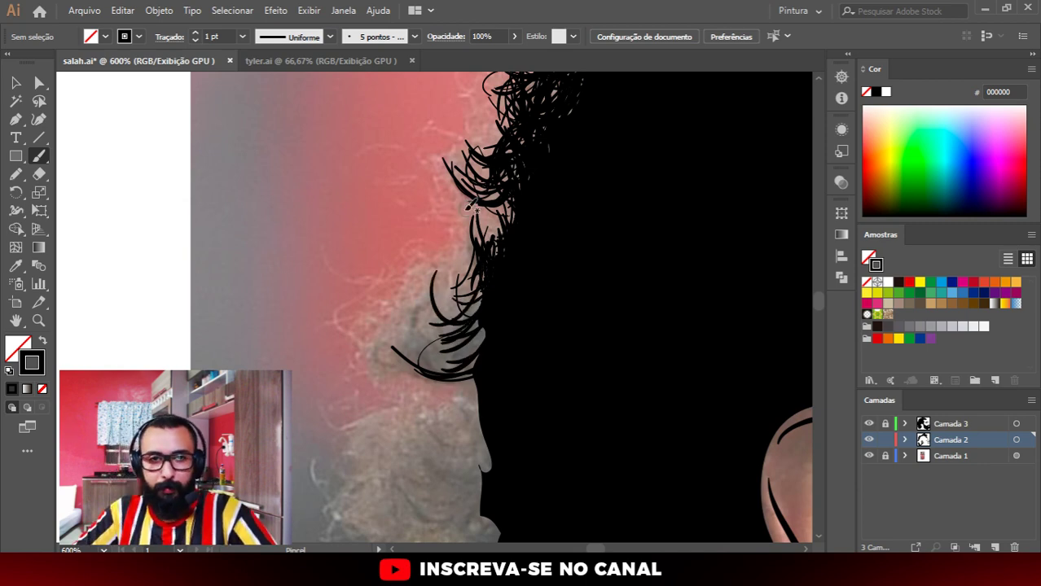
pyautogui.scroll(-3, 470, 205)
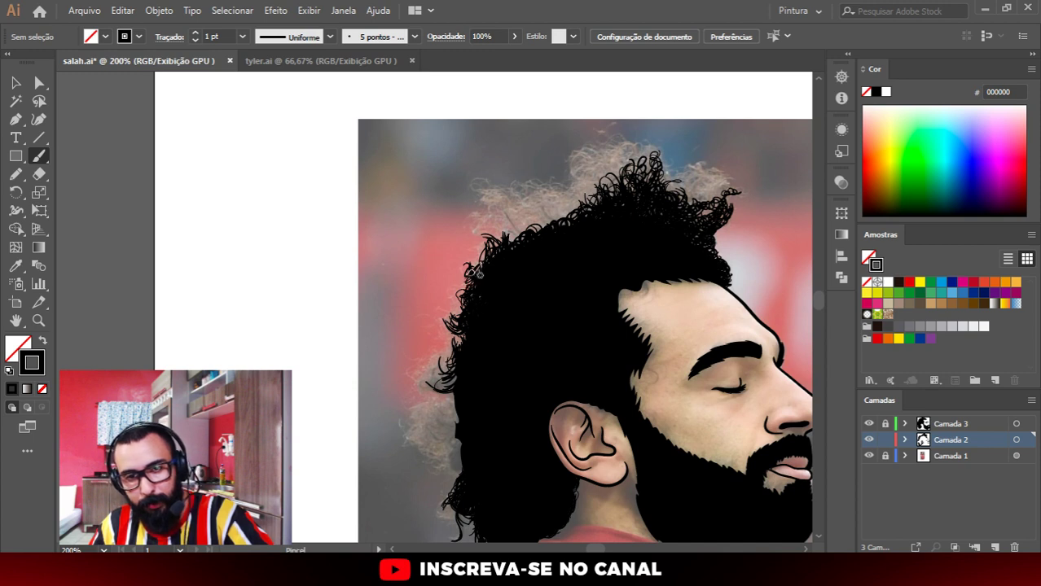
# Step: Add small strands at the hair top and left edge, plus curls outside the upper-left edge
pyautogui.moveTo(466, 301); pyautogui.dragTo(469, 311)
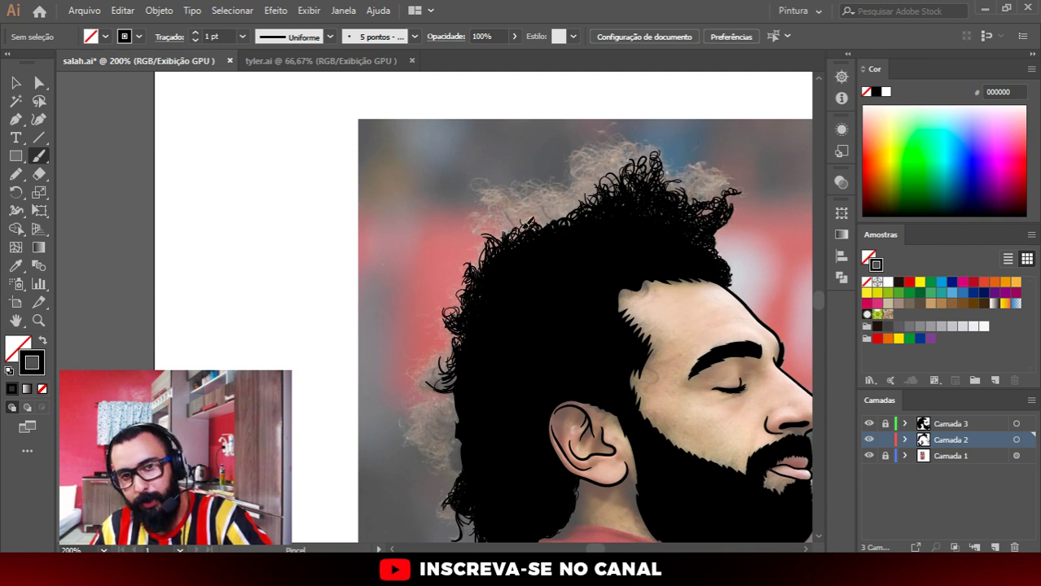
pyautogui.moveTo(530, 220)
pyautogui.mouseDown()
pyautogui.moveTo(535, 237)
pyautogui.moveTo(511, 244)
pyautogui.mouseUp()
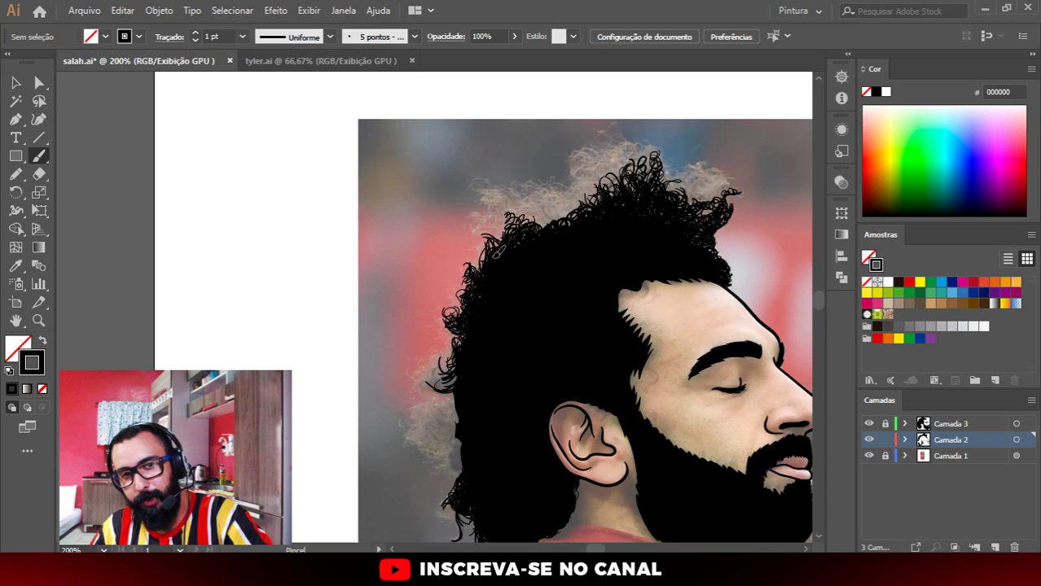
pyautogui.moveTo(492, 262); pyautogui.dragTo(497, 255)
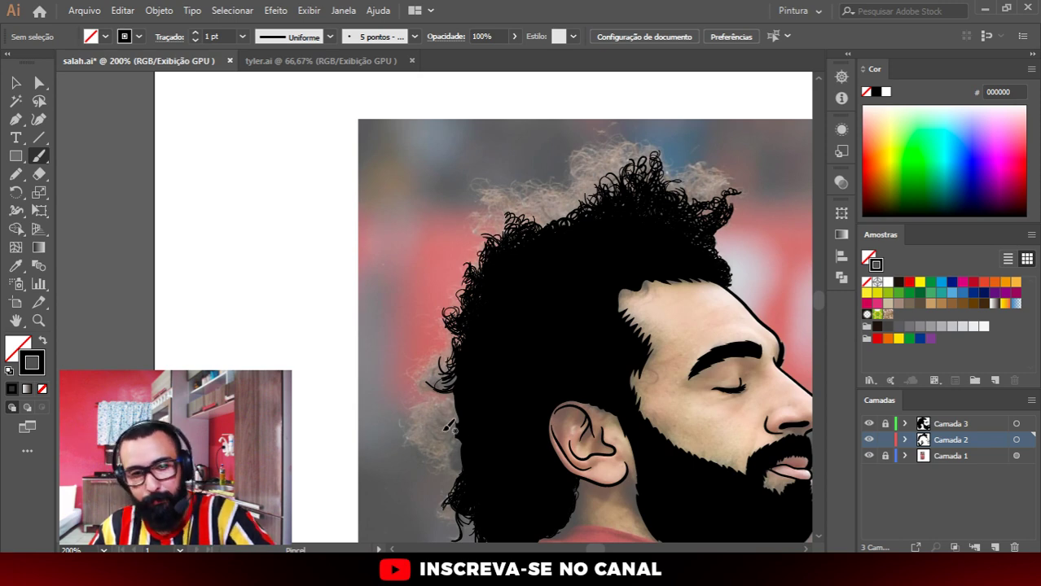
pyautogui.scroll(2, 452, 407)
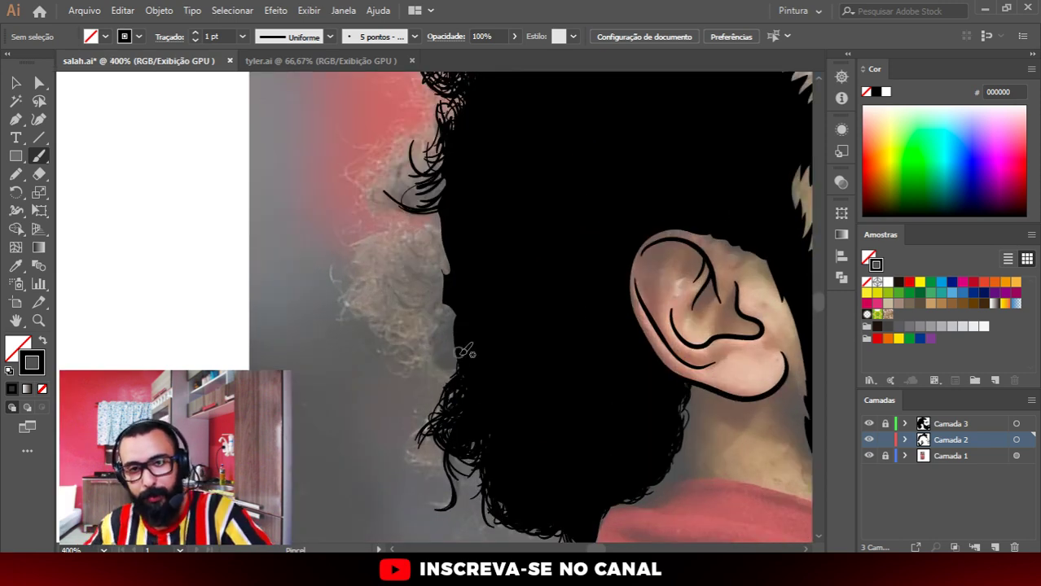
pyautogui.moveTo(462, 351)
pyautogui.mouseDown()
pyautogui.moveTo(450, 359)
pyautogui.moveTo(401, 322)
pyautogui.moveTo(444, 336)
pyautogui.moveTo(451, 312)
pyautogui.moveTo(419, 313)
pyautogui.moveTo(448, 281)
pyautogui.moveTo(423, 261)
pyautogui.moveTo(417, 285)
pyautogui.moveTo(412, 269)
pyautogui.moveTo(395, 269)
pyautogui.mouseUp()
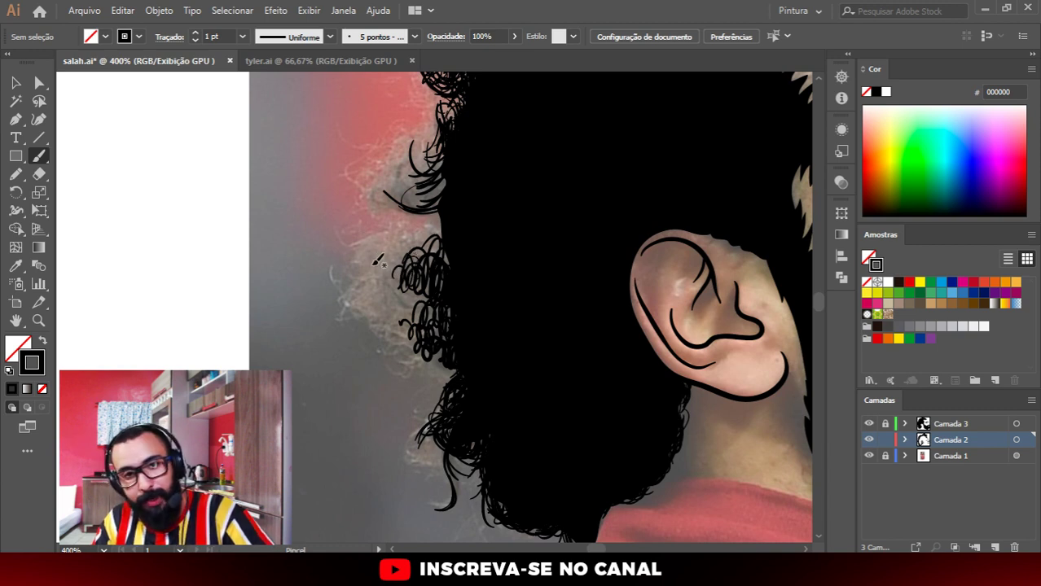
pyautogui.moveTo(377, 261)
pyautogui.mouseDown()
pyautogui.moveTo(444, 211)
pyautogui.moveTo(440, 187)
pyautogui.moveTo(411, 194)
pyautogui.mouseUp()
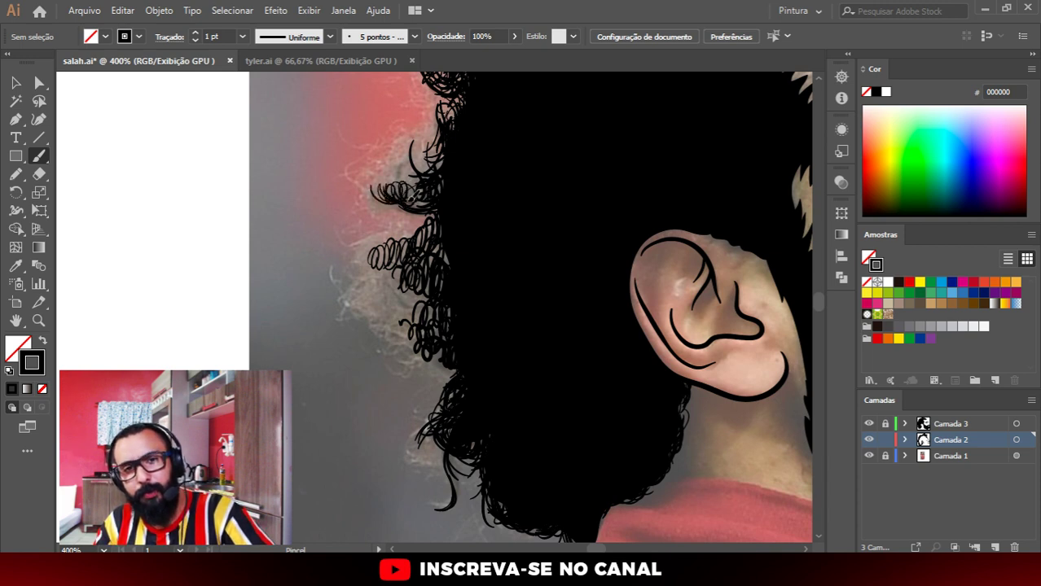
pyautogui.moveTo(438, 148)
pyautogui.mouseDown()
pyautogui.moveTo(432, 184)
pyautogui.moveTo(426, 152)
pyautogui.moveTo(402, 189)
pyautogui.moveTo(424, 172)
pyautogui.mouseUp()
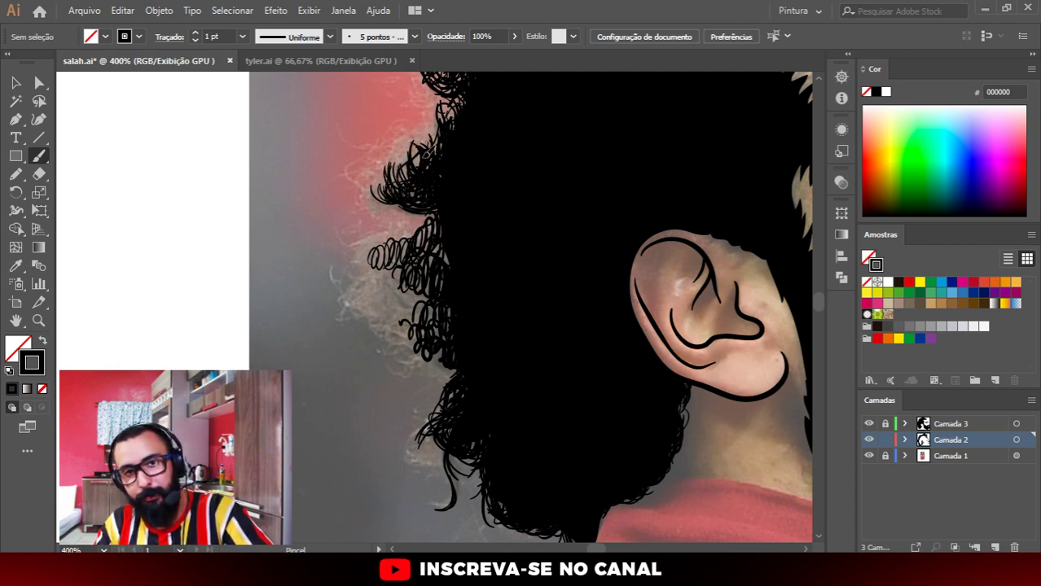
pyautogui.moveTo(424, 152)
pyautogui.mouseDown()
pyautogui.moveTo(438, 115)
pyautogui.moveTo(450, 128)
pyautogui.moveTo(417, 192)
pyautogui.mouseUp()
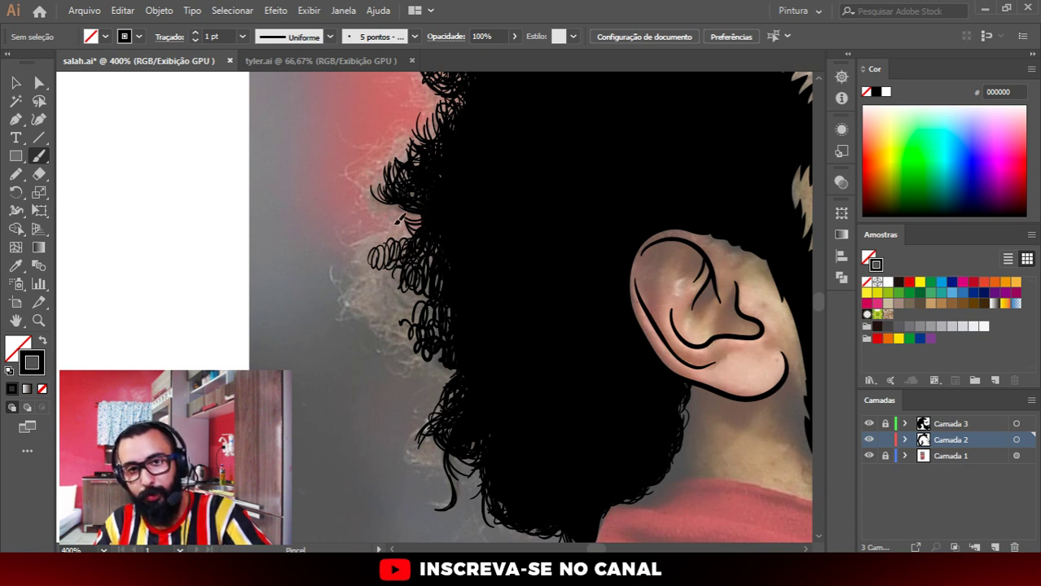
# Step: Paint tight black curls down the left hair edge to the nape, inking over grey strands
pyautogui.moveTo(398, 220); pyautogui.dragTo(383, 238)
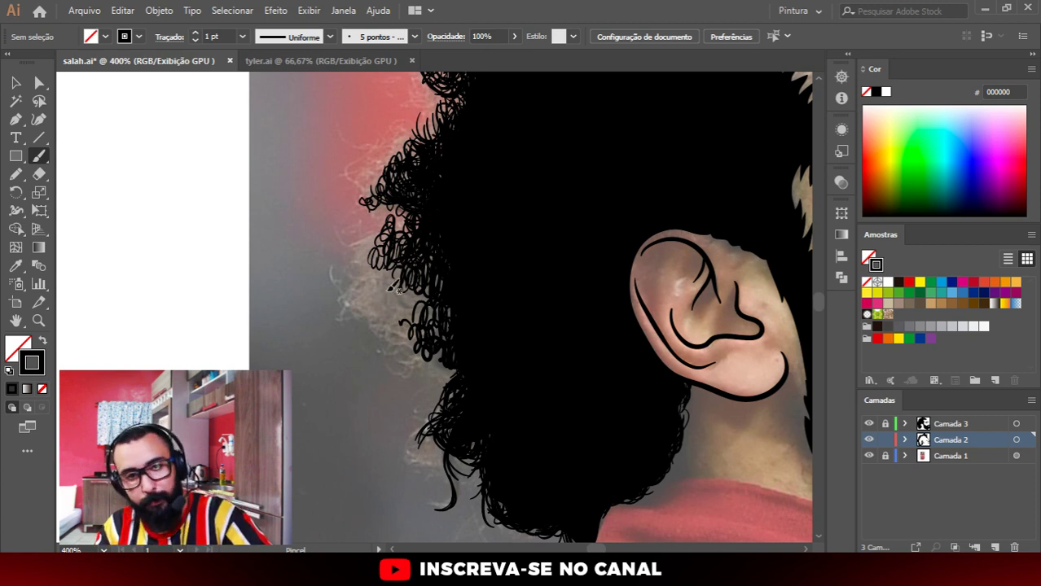
pyautogui.moveTo(391, 287)
pyautogui.mouseDown()
pyautogui.moveTo(366, 283)
pyautogui.moveTo(407, 312)
pyautogui.mouseUp()
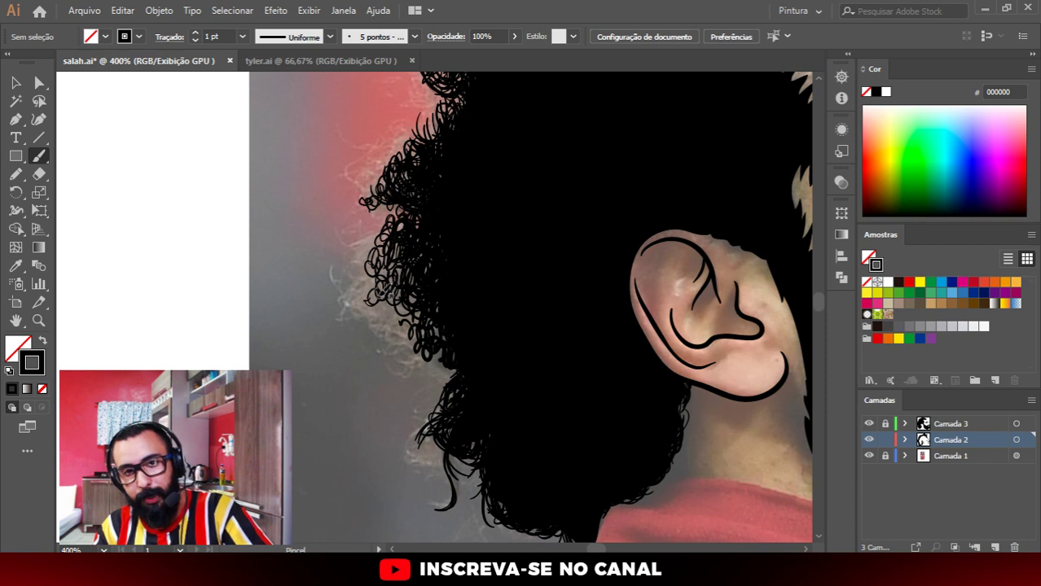
pyautogui.moveTo(376, 287); pyautogui.dragTo(454, 334)
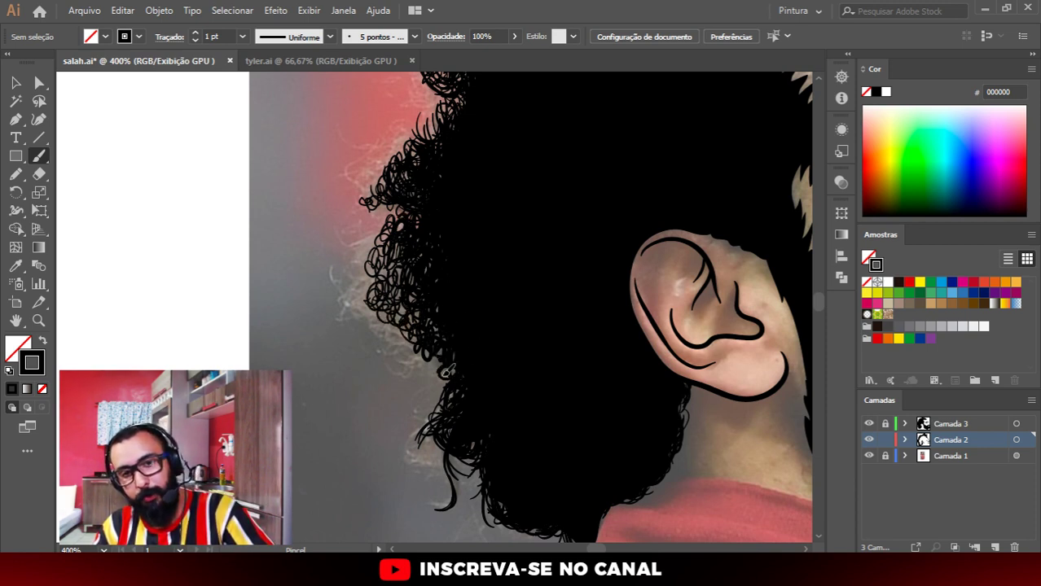
pyautogui.moveTo(424, 356); pyautogui.dragTo(399, 322)
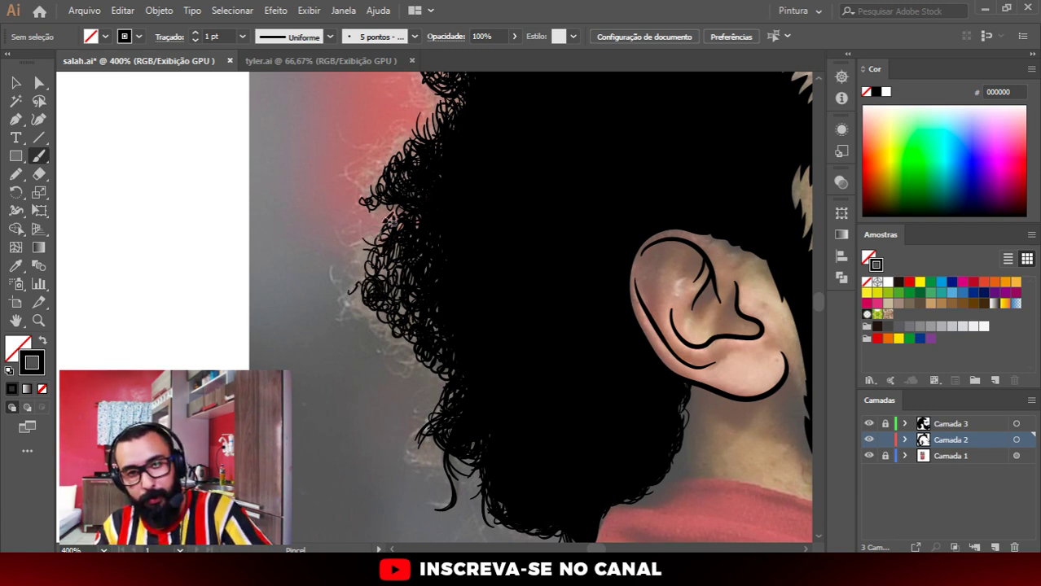
pyautogui.moveTo(364, 253); pyautogui.dragTo(374, 280)
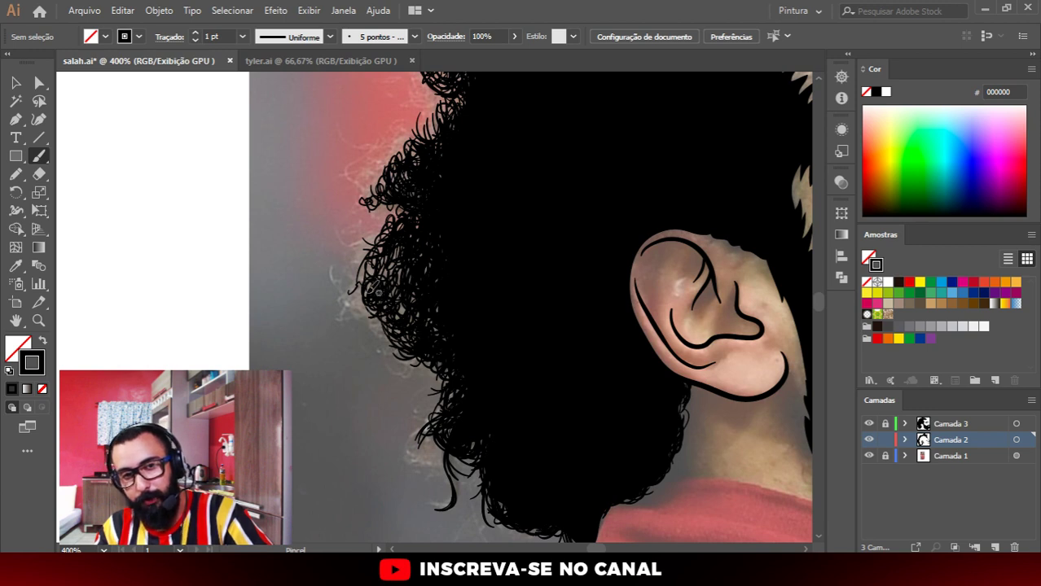
pyautogui.moveTo(366, 277); pyautogui.dragTo(344, 267)
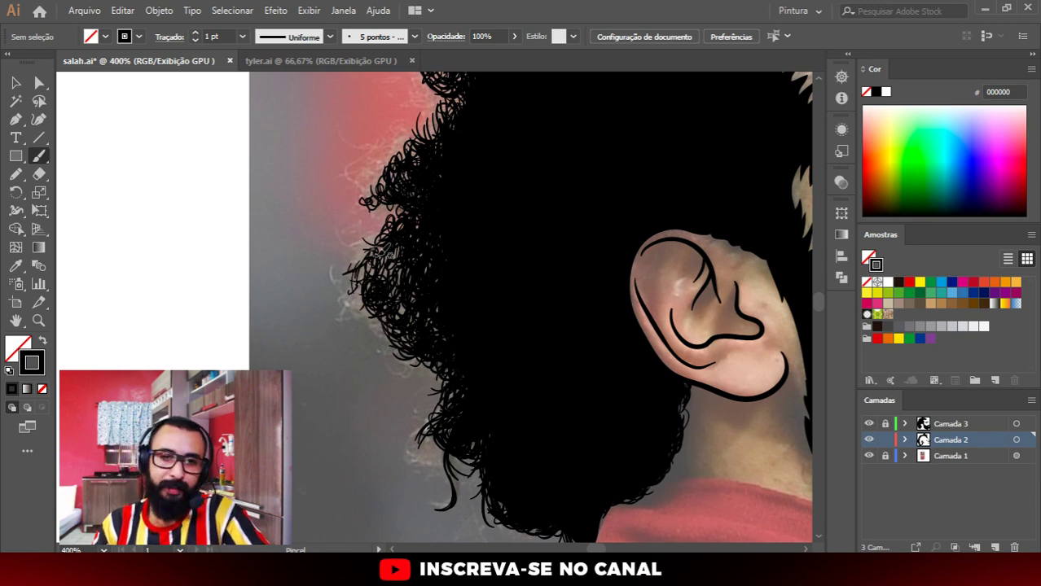
pyautogui.moveTo(383, 171); pyautogui.dragTo(399, 151)
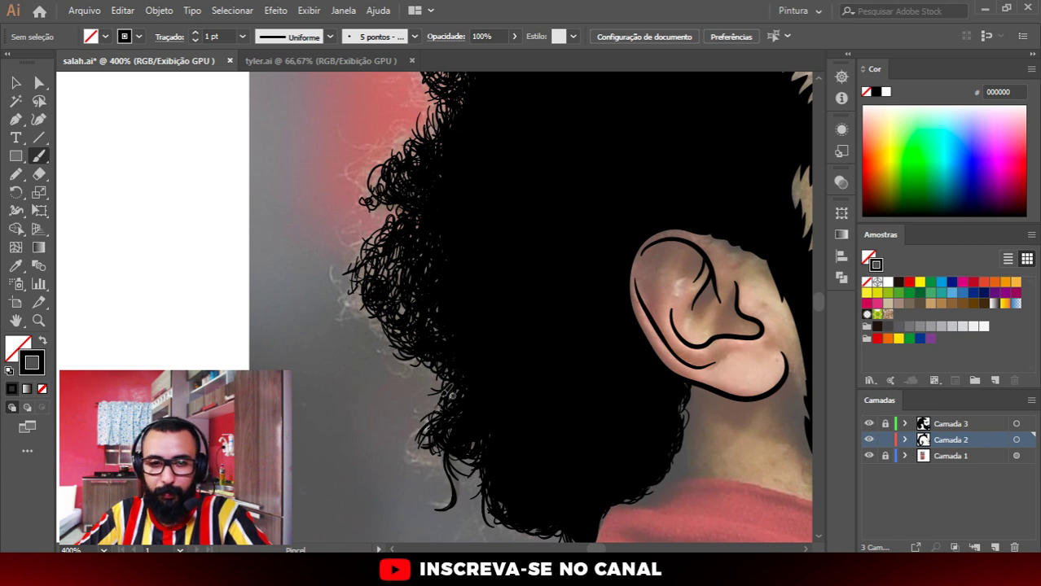
pyautogui.scroll(-1, 444, 387)
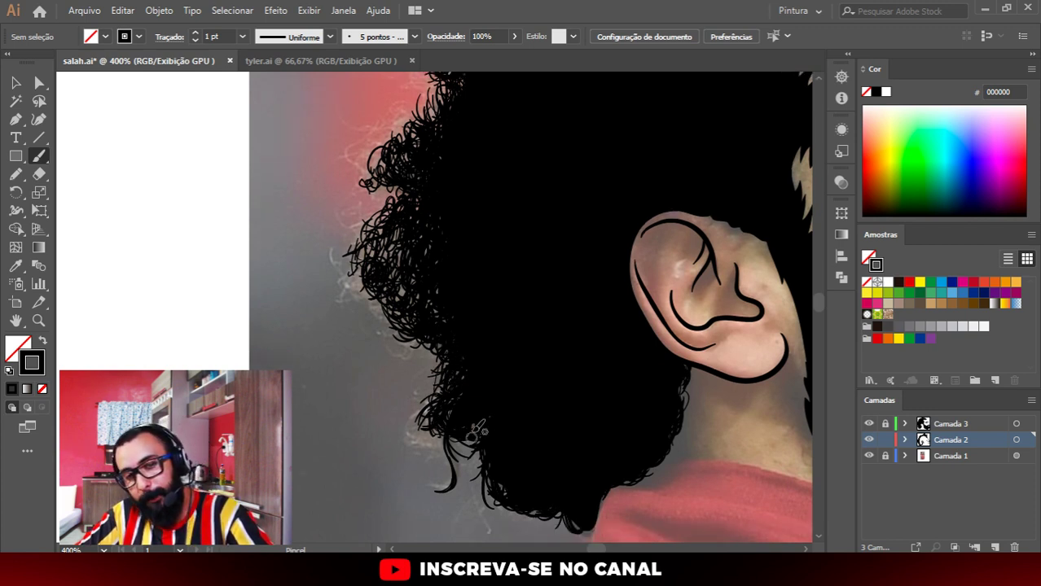
pyautogui.moveTo(476, 430)
pyautogui.mouseDown()
pyautogui.moveTo(466, 445)
pyautogui.moveTo(528, 506)
pyautogui.mouseUp()
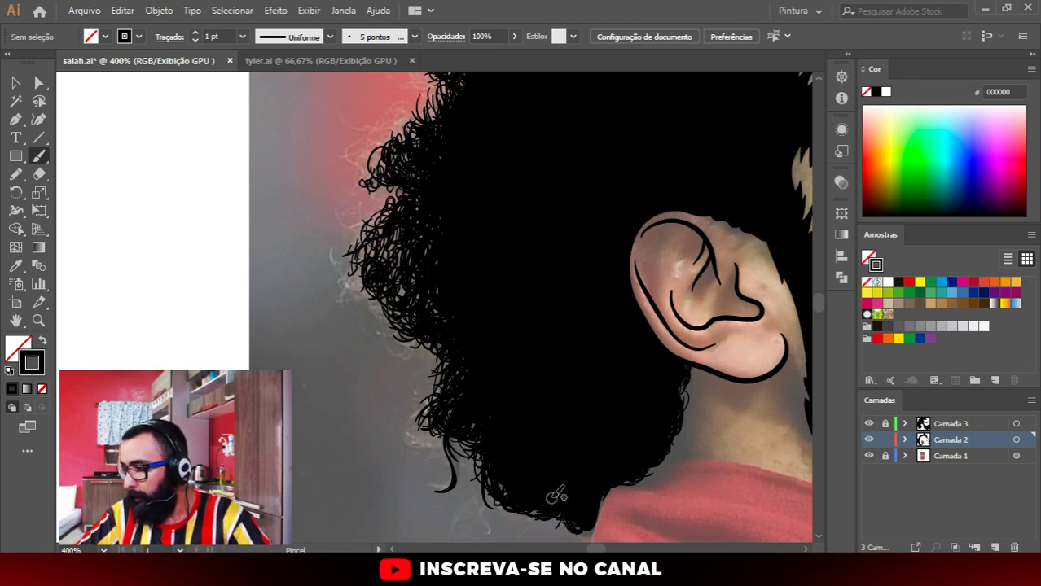
pyautogui.scroll(5, 560, 479)
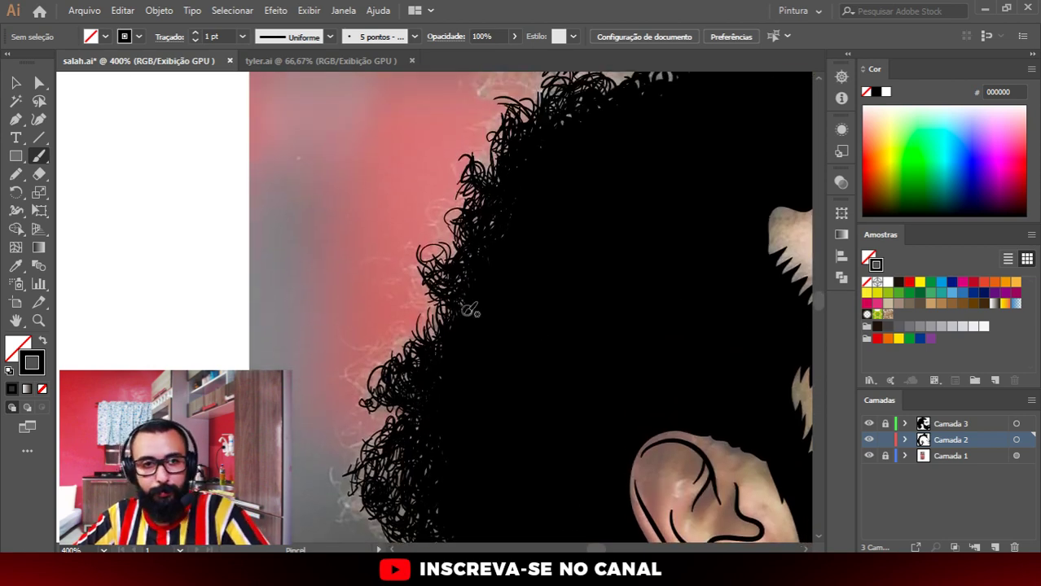
# Step: Zoom out to the whole portrait and check the line art with the background photo hidden
pyautogui.hotkey('ctrl', '1')
pyautogui.click(868, 456)
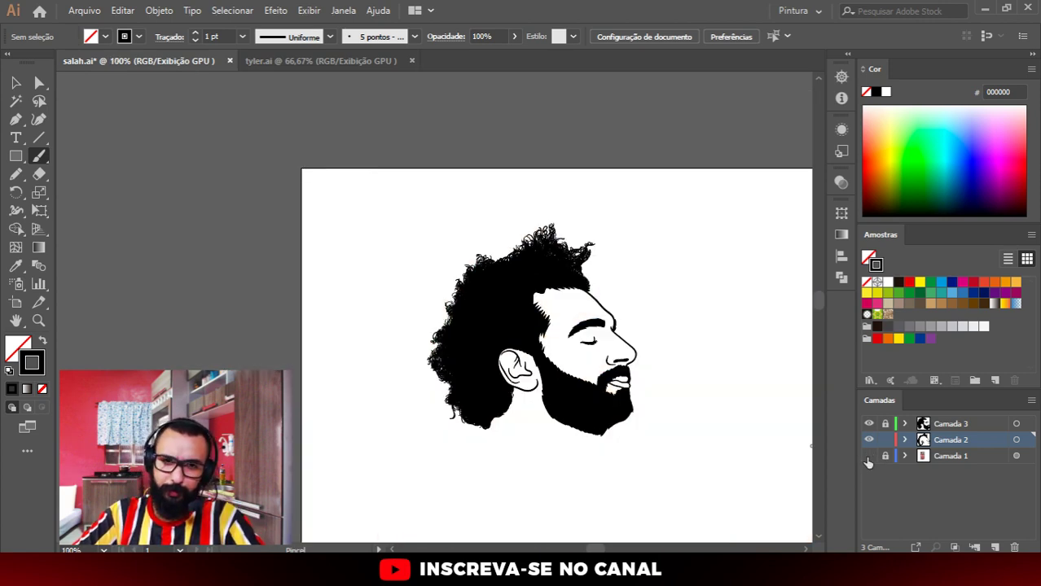
pyautogui.scroll(4, 525, 215)
pyautogui.scroll(1, 534, 424)
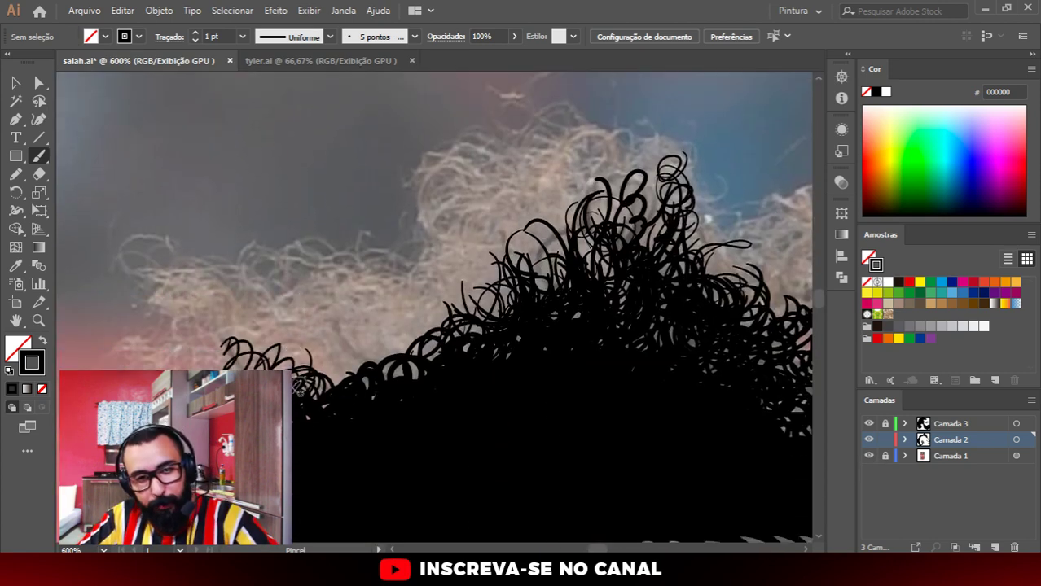
# Step: Draw looping black curl strokes hooking off the left hair edge
pyautogui.moveTo(311, 382); pyautogui.dragTo(334, 376)
pyautogui.moveTo(187, 301)
pyautogui.mouseDown()
pyautogui.moveTo(207, 298)
pyautogui.moveTo(213, 313)
pyautogui.mouseUp()
pyautogui.moveTo(228, 288); pyautogui.dragTo(231, 316)
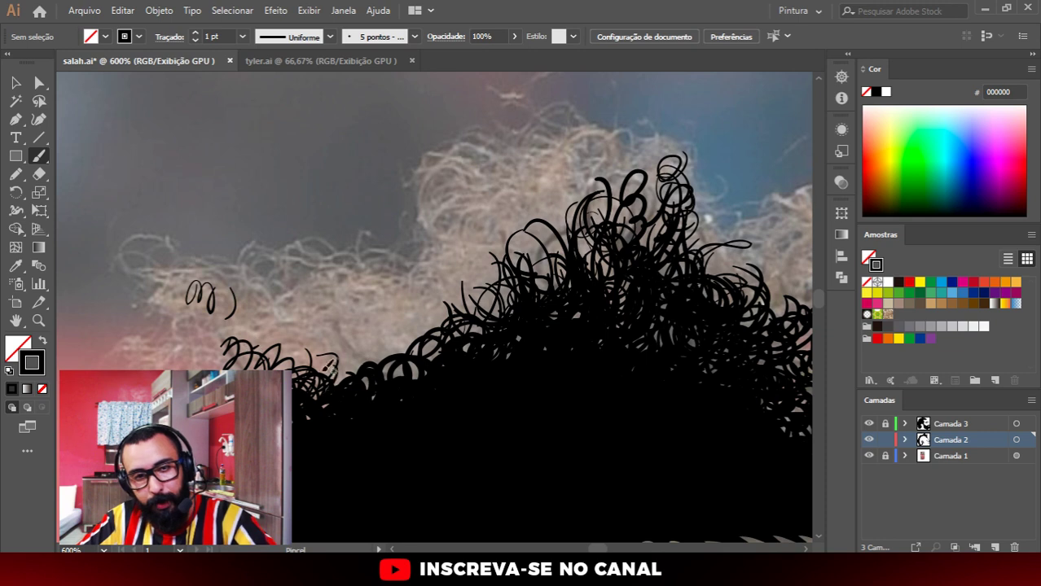
pyautogui.moveTo(330, 367); pyautogui.dragTo(359, 339)
pyautogui.moveTo(338, 389)
pyautogui.mouseDown()
pyautogui.moveTo(373, 311)
pyautogui.moveTo(393, 309)
pyautogui.mouseUp()
pyautogui.moveTo(383, 367)
pyautogui.mouseDown()
pyautogui.moveTo(432, 304)
pyautogui.moveTo(375, 355)
pyautogui.moveTo(432, 309)
pyautogui.mouseUp()
pyautogui.moveTo(317, 368); pyautogui.dragTo(430, 306)
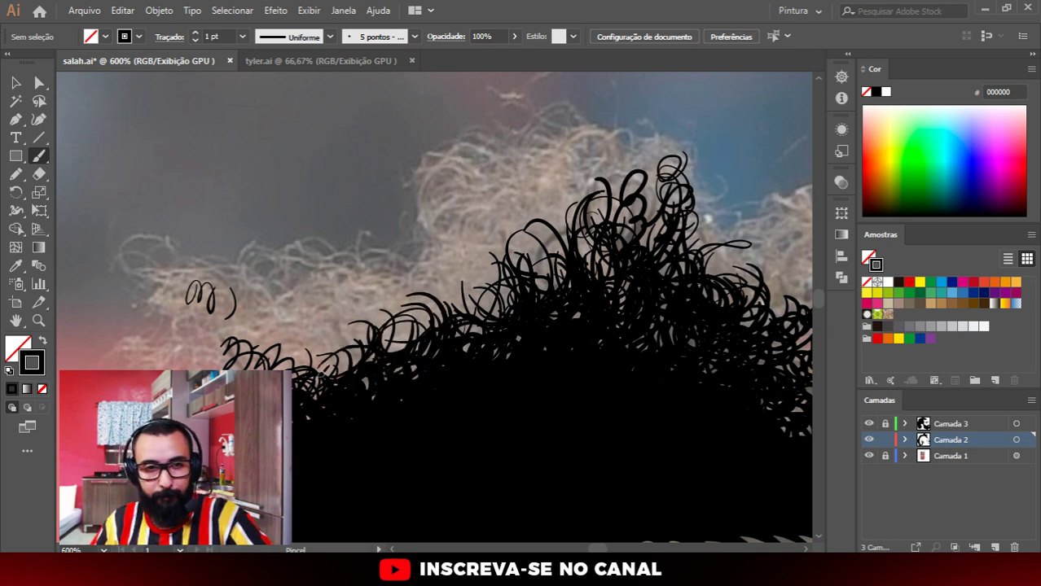
pyautogui.moveTo(303, 392)
pyautogui.mouseDown()
pyautogui.moveTo(355, 335)
pyautogui.moveTo(392, 319)
pyautogui.mouseUp()
pyautogui.moveTo(378, 374); pyautogui.dragTo(449, 277)
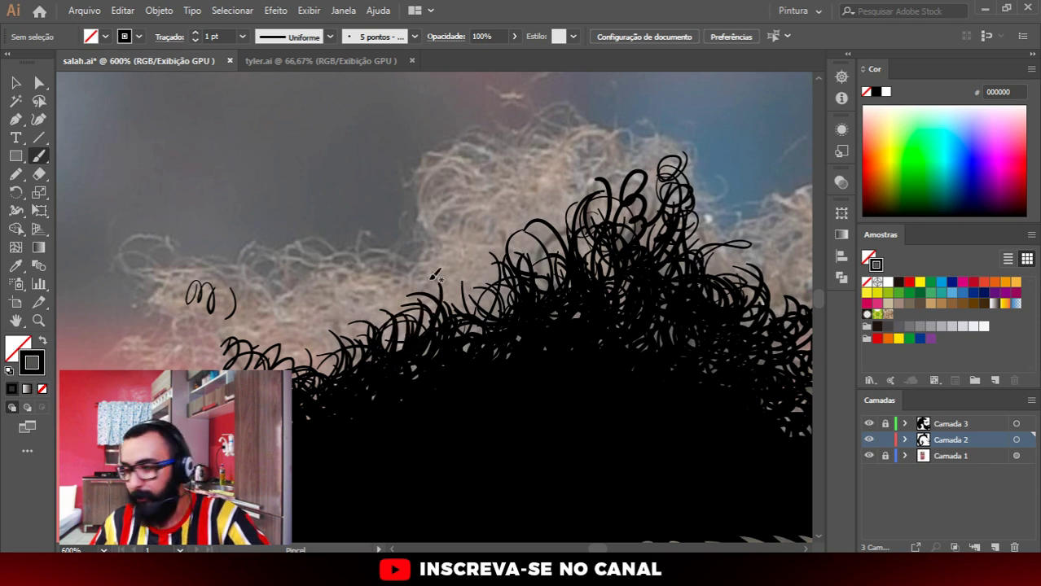
pyautogui.moveTo(358, 349); pyautogui.dragTo(376, 314)
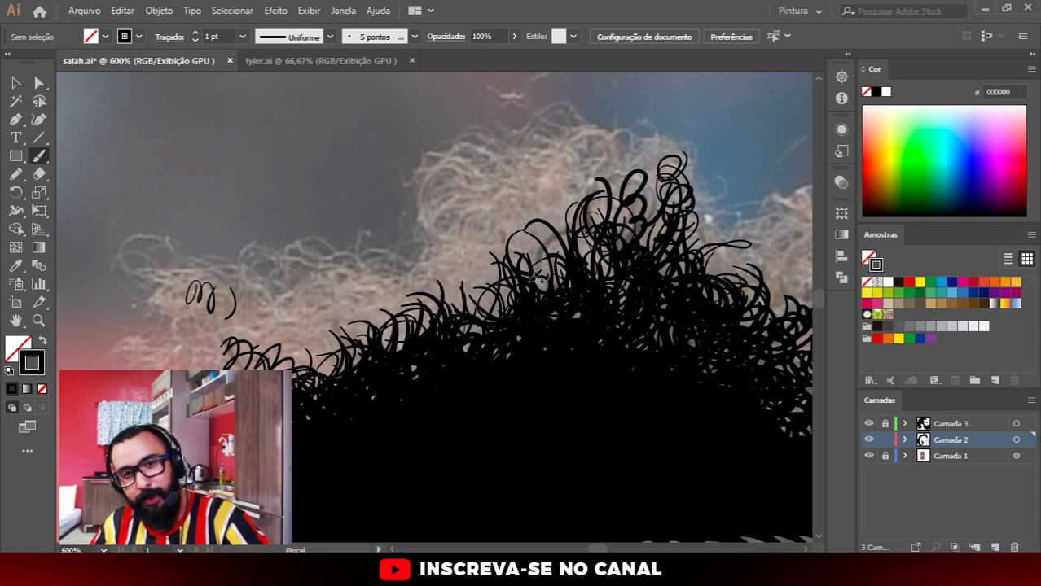
# Step: Add curls across the middle and top of the hair
pyautogui.moveTo(456, 337)
pyautogui.mouseDown()
pyautogui.moveTo(424, 346)
pyautogui.moveTo(444, 332)
pyautogui.moveTo(489, 244)
pyautogui.moveTo(529, 248)
pyautogui.moveTo(554, 216)
pyautogui.moveTo(486, 282)
pyautogui.moveTo(481, 204)
pyautogui.mouseUp()
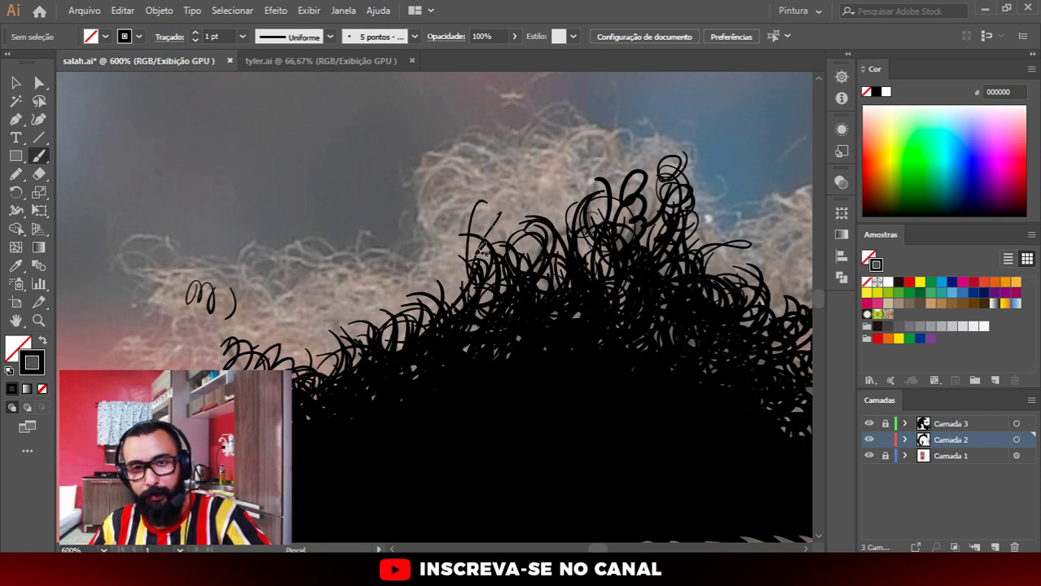
pyautogui.moveTo(489, 301); pyautogui.dragTo(498, 213)
pyautogui.moveTo(505, 252)
pyautogui.mouseDown()
pyautogui.moveTo(564, 260)
pyautogui.moveTo(563, 244)
pyautogui.mouseUp()
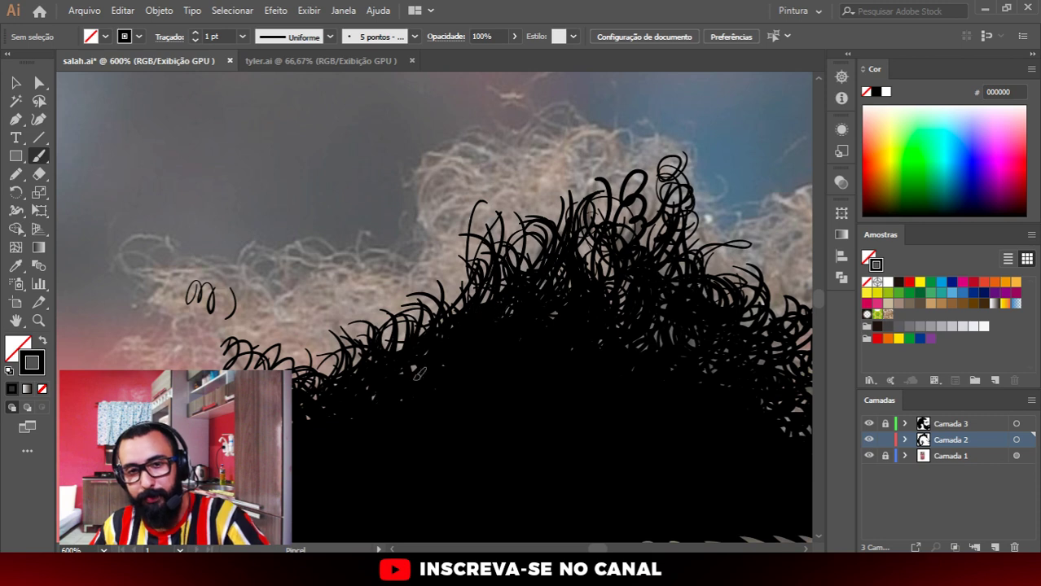
pyautogui.moveTo(422, 334)
pyautogui.mouseDown()
pyautogui.moveTo(414, 281)
pyautogui.moveTo(376, 337)
pyautogui.moveTo(431, 269)
pyautogui.moveTo(399, 273)
pyautogui.mouseUp()
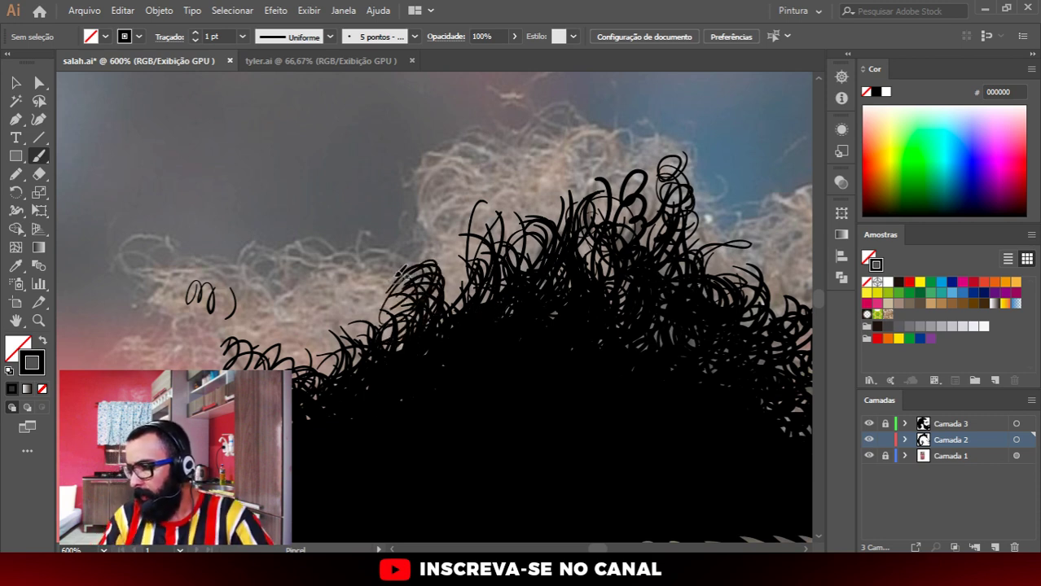
# Step: Loop more curls over the left hair section out to its far left edge
pyautogui.moveTo(155, 254)
pyautogui.mouseDown()
pyautogui.moveTo(194, 257)
pyautogui.moveTo(248, 362)
pyautogui.moveTo(220, 318)
pyautogui.moveTo(244, 285)
pyautogui.moveTo(269, 326)
pyautogui.moveTo(322, 370)
pyautogui.moveTo(281, 350)
pyautogui.moveTo(244, 306)
pyautogui.moveTo(371, 368)
pyautogui.mouseUp()
pyautogui.moveTo(283, 295)
pyautogui.mouseDown()
pyautogui.moveTo(275, 333)
pyautogui.moveTo(346, 359)
pyautogui.mouseUp()
pyautogui.moveTo(257, 307)
pyautogui.mouseDown()
pyautogui.moveTo(310, 297)
pyautogui.moveTo(326, 330)
pyautogui.moveTo(358, 326)
pyautogui.moveTo(260, 286)
pyautogui.moveTo(310, 301)
pyautogui.moveTo(350, 334)
pyautogui.moveTo(313, 359)
pyautogui.mouseUp()
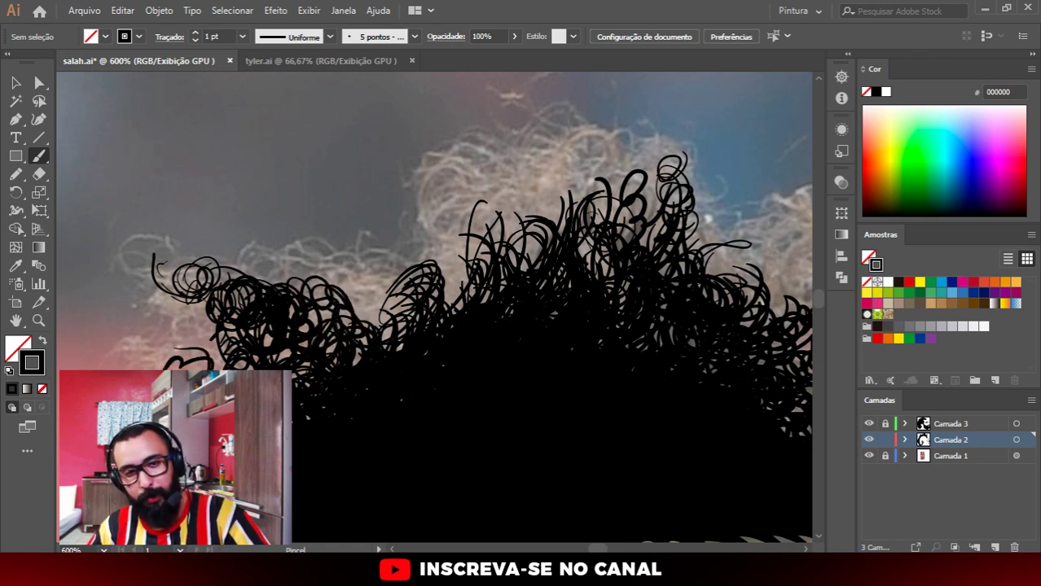
pyautogui.moveTo(214, 365)
pyautogui.mouseDown()
pyautogui.moveTo(196, 322)
pyautogui.moveTo(167, 363)
pyautogui.mouseUp()
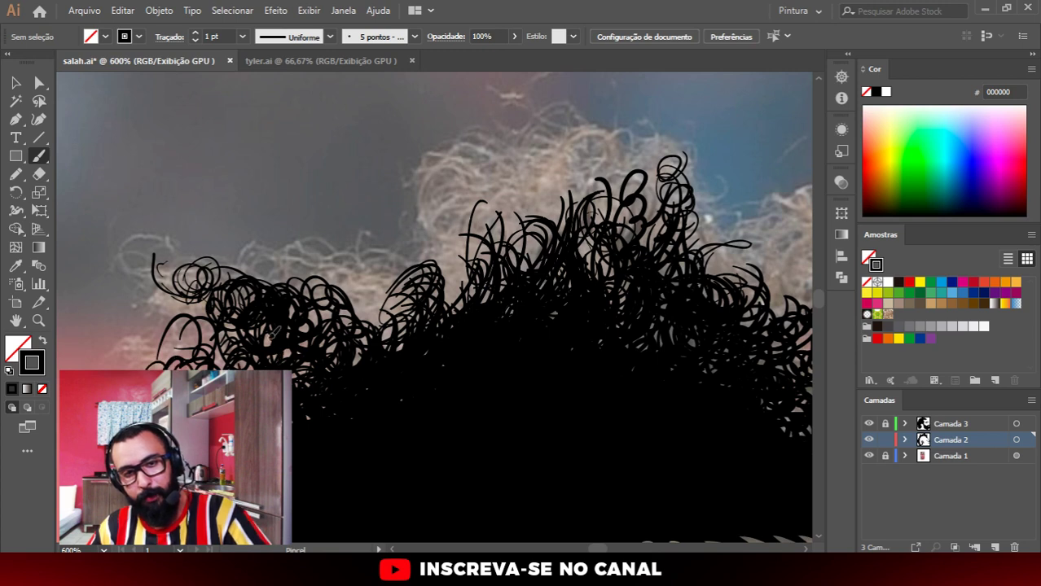
pyautogui.moveTo(276, 331)
pyautogui.mouseDown()
pyautogui.moveTo(190, 352)
pyautogui.moveTo(219, 343)
pyautogui.moveTo(154, 346)
pyautogui.moveTo(185, 329)
pyautogui.moveTo(148, 344)
pyautogui.moveTo(187, 309)
pyautogui.moveTo(244, 342)
pyautogui.moveTo(151, 281)
pyautogui.moveTo(204, 297)
pyautogui.moveTo(244, 281)
pyautogui.mouseUp()
# Step: Add curly strands along the top-left edge and extend the hair upward
pyautogui.moveTo(320, 273)
pyautogui.mouseDown()
pyautogui.moveTo(277, 277)
pyautogui.moveTo(308, 259)
pyautogui.mouseUp()
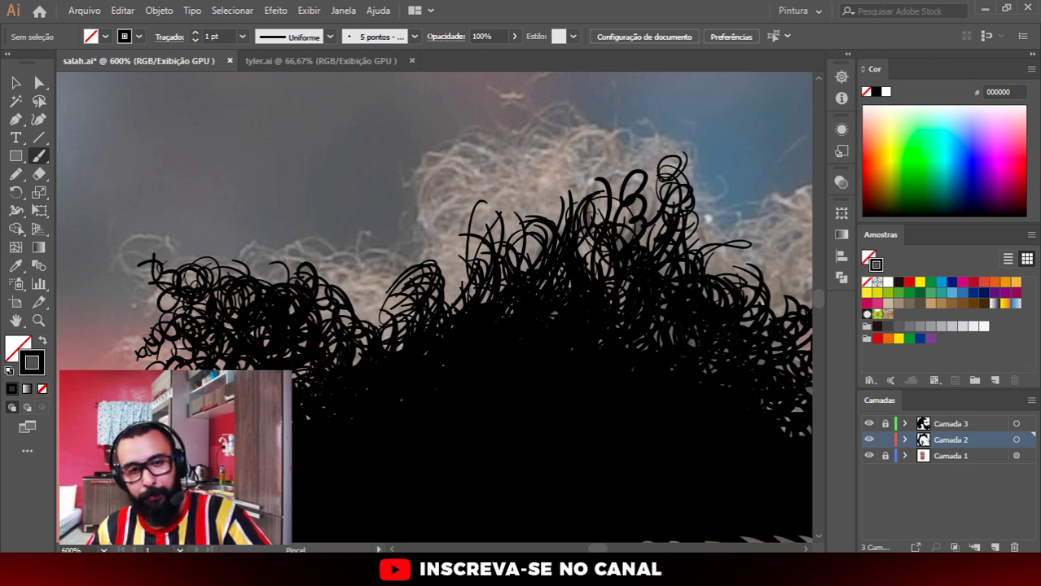
pyautogui.moveTo(323, 262)
pyautogui.mouseDown()
pyautogui.moveTo(380, 255)
pyautogui.moveTo(354, 277)
pyautogui.mouseUp()
pyautogui.moveTo(359, 236)
pyautogui.mouseDown()
pyautogui.moveTo(373, 316)
pyautogui.moveTo(380, 252)
pyautogui.moveTo(290, 269)
pyautogui.mouseUp()
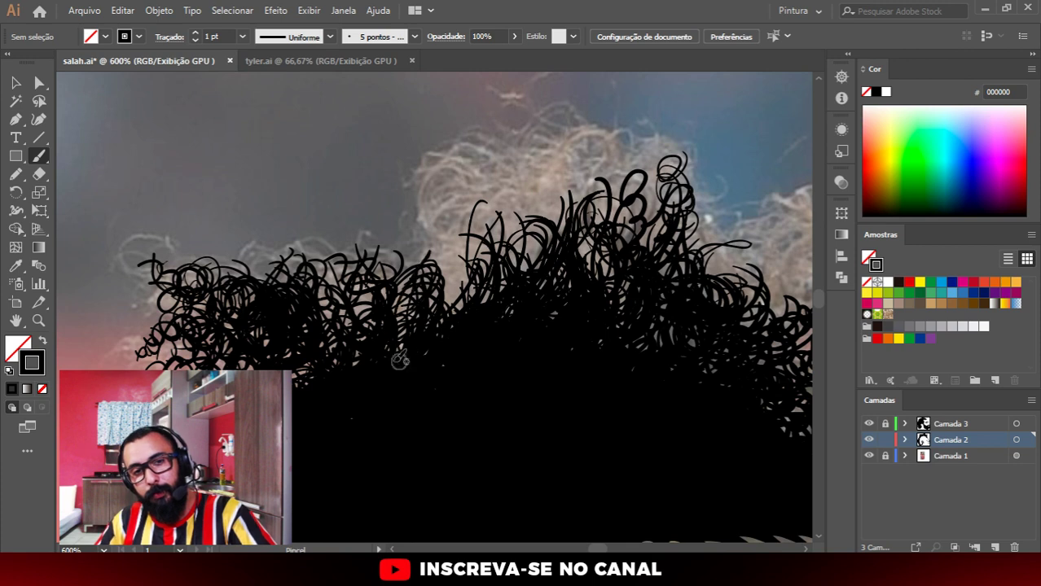
pyautogui.moveTo(416, 280)
pyautogui.mouseDown()
pyautogui.moveTo(452, 328)
pyautogui.moveTo(453, 261)
pyautogui.mouseUp()
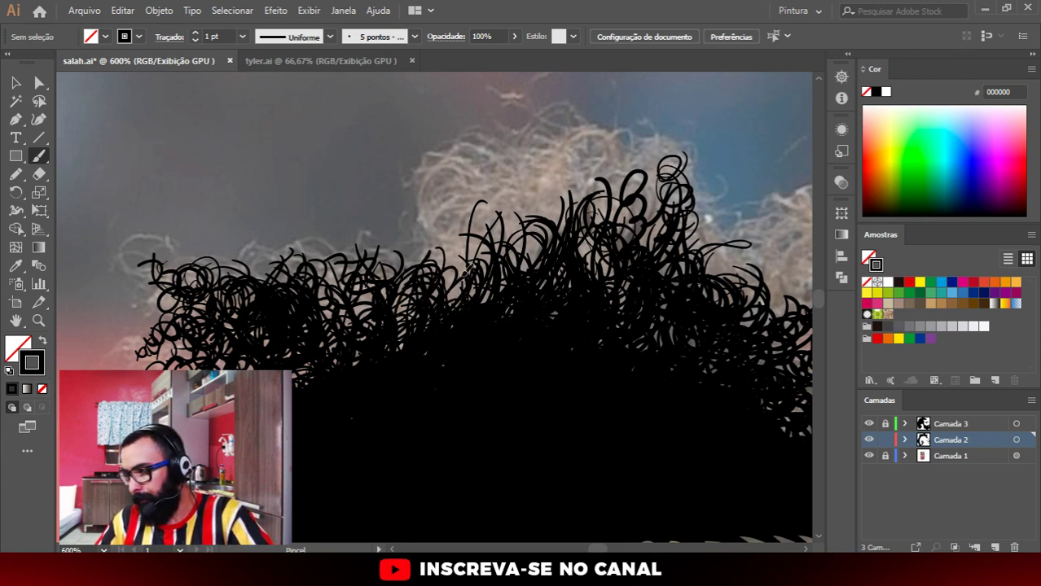
pyautogui.moveTo(456, 297)
pyautogui.mouseDown()
pyautogui.moveTo(431, 224)
pyautogui.moveTo(460, 260)
pyautogui.moveTo(518, 238)
pyautogui.mouseUp()
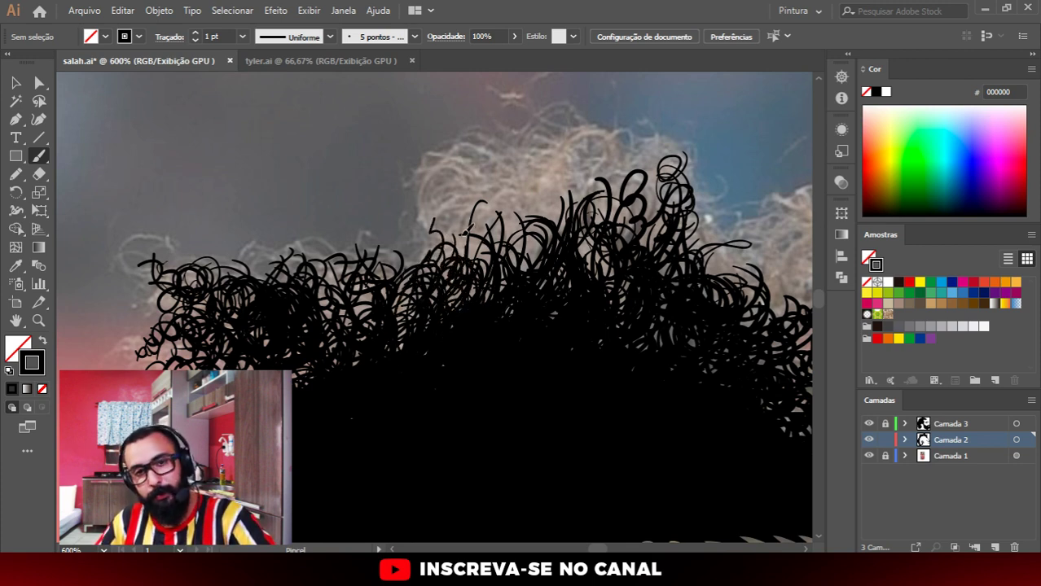
# Step: Stack curly strokes up the hair's upper-left edge to raise the outline
pyautogui.moveTo(460, 281); pyautogui.dragTo(430, 173)
pyautogui.moveTo(447, 236)
pyautogui.mouseDown()
pyautogui.moveTo(436, 168)
pyautogui.moveTo(445, 160)
pyautogui.mouseUp()
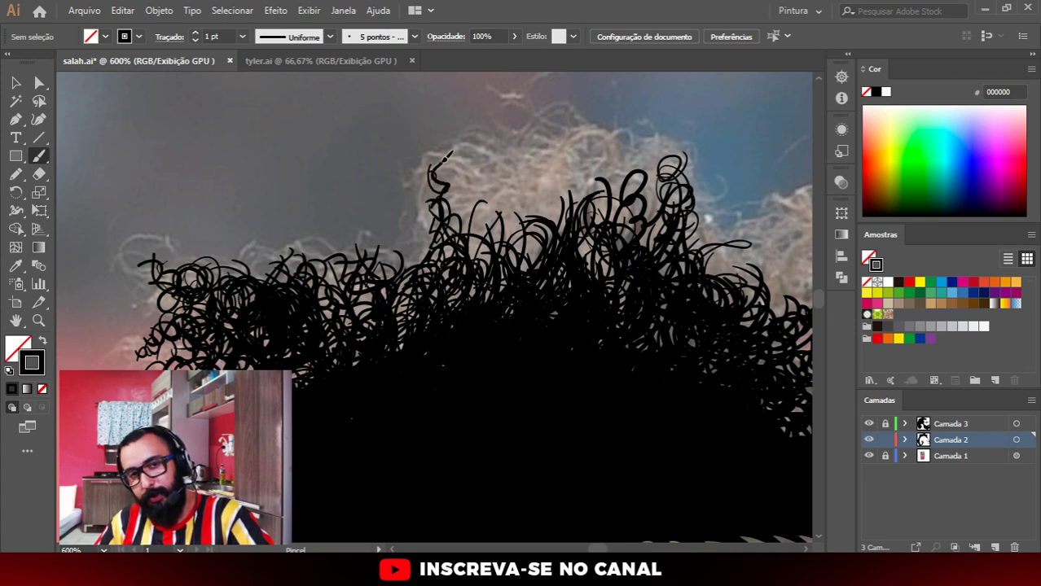
pyautogui.moveTo(447, 243)
pyautogui.mouseDown()
pyautogui.moveTo(421, 188)
pyautogui.moveTo(425, 155)
pyautogui.mouseUp()
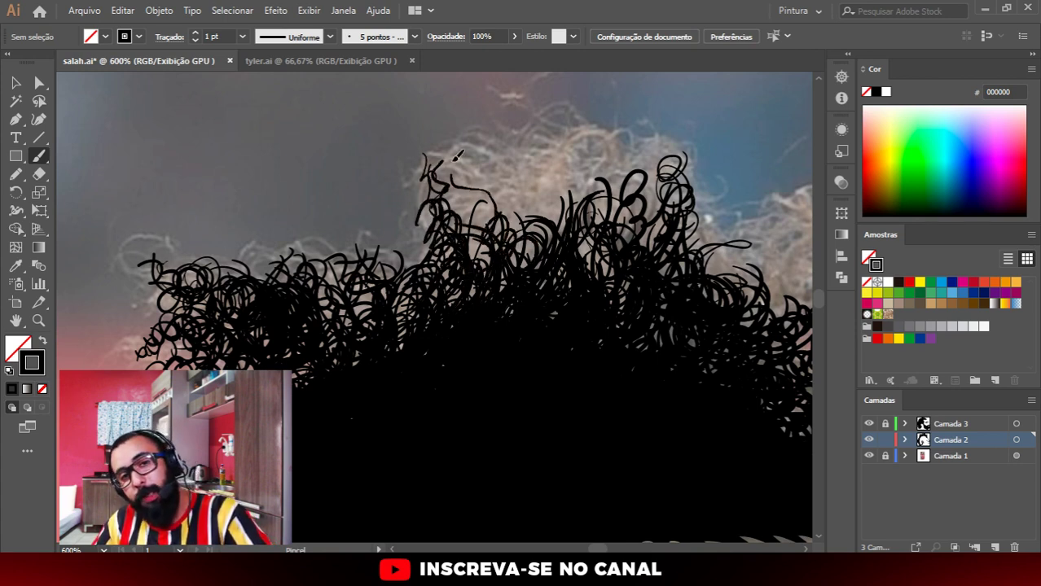
pyautogui.moveTo(450, 158)
pyautogui.mouseDown()
pyautogui.moveTo(494, 210)
pyautogui.moveTo(461, 262)
pyautogui.mouseUp()
pyautogui.moveTo(476, 218)
pyautogui.mouseDown()
pyautogui.moveTo(450, 147)
pyautogui.moveTo(499, 241)
pyautogui.moveTo(464, 160)
pyautogui.mouseUp()
pyautogui.moveTo(414, 283); pyautogui.dragTo(425, 195)
pyautogui.moveTo(432, 261)
pyautogui.mouseDown()
pyautogui.moveTo(417, 159)
pyautogui.moveTo(440, 156)
pyautogui.mouseUp()
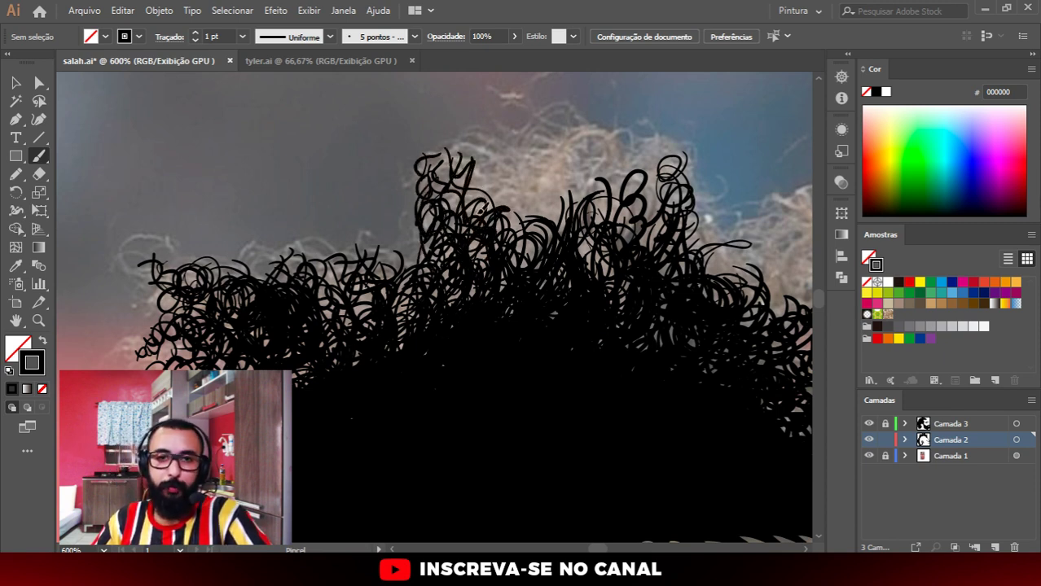
pyautogui.moveTo(499, 265); pyautogui.dragTo(492, 181)
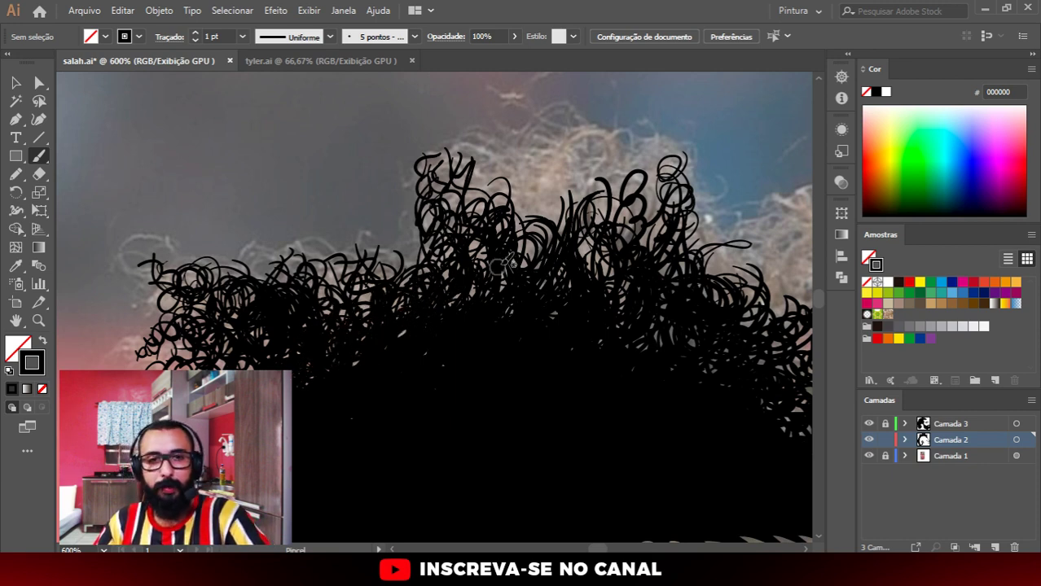
# Step: Add tall spiking strands and curl loops across the crown and its right side
pyautogui.moveTo(533, 213)
pyautogui.mouseDown()
pyautogui.moveTo(516, 186)
pyautogui.moveTo(539, 228)
pyautogui.moveTo(521, 143)
pyautogui.moveTo(554, 220)
pyautogui.moveTo(488, 175)
pyautogui.moveTo(504, 130)
pyautogui.moveTo(529, 124)
pyautogui.mouseUp()
pyautogui.moveTo(499, 189); pyautogui.dragTo(534, 103)
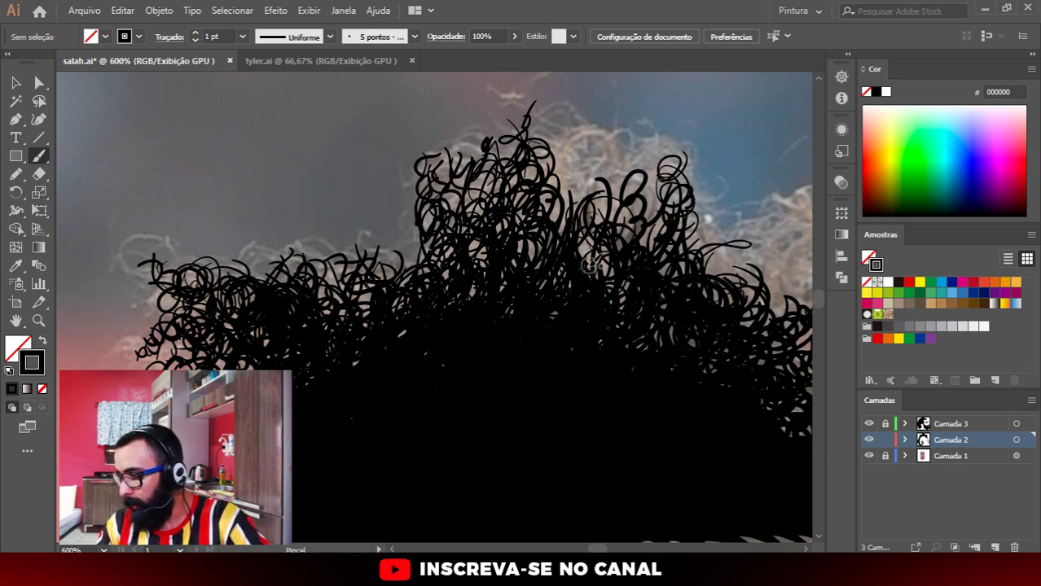
pyautogui.moveTo(587, 244)
pyautogui.mouseDown()
pyautogui.moveTo(570, 163)
pyautogui.moveTo(594, 136)
pyautogui.moveTo(571, 114)
pyautogui.moveTo(558, 183)
pyautogui.moveTo(566, 110)
pyautogui.moveTo(615, 188)
pyautogui.moveTo(599, 131)
pyautogui.moveTo(637, 161)
pyautogui.mouseUp()
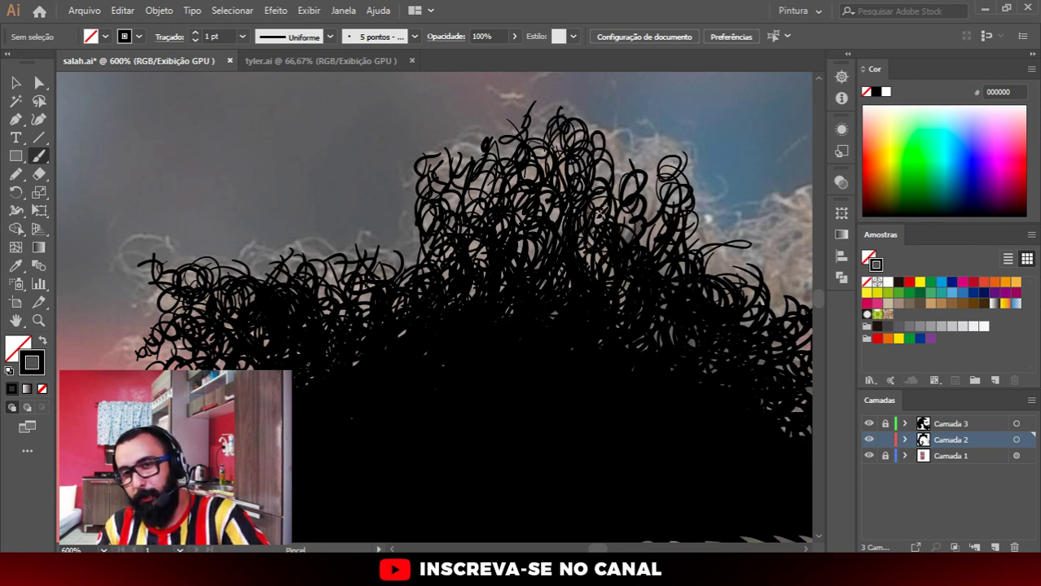
pyautogui.moveTo(531, 247); pyautogui.dragTo(448, 232)
pyautogui.moveTo(624, 241)
pyautogui.mouseDown()
pyautogui.moveTo(656, 203)
pyautogui.moveTo(626, 157)
pyautogui.moveTo(709, 271)
pyautogui.moveTo(676, 155)
pyautogui.moveTo(667, 167)
pyautogui.mouseUp()
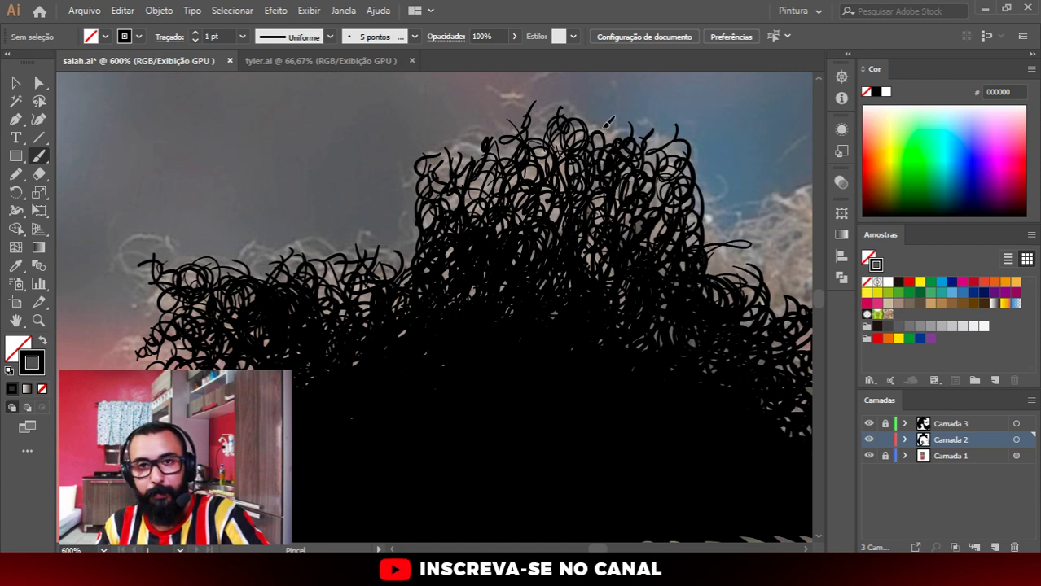
pyautogui.moveTo(607, 122); pyautogui.dragTo(593, 131)
pyautogui.moveTo(515, 110)
pyautogui.mouseDown()
pyautogui.moveTo(534, 151)
pyautogui.moveTo(483, 232)
pyautogui.mouseUp()
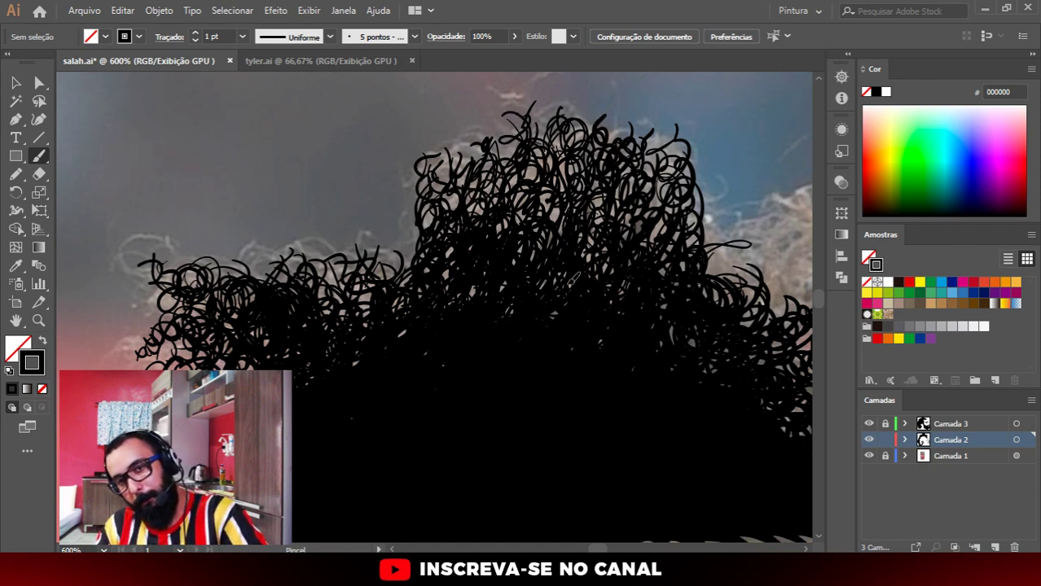
pyautogui.moveTo(688, 259); pyautogui.dragTo(684, 226)
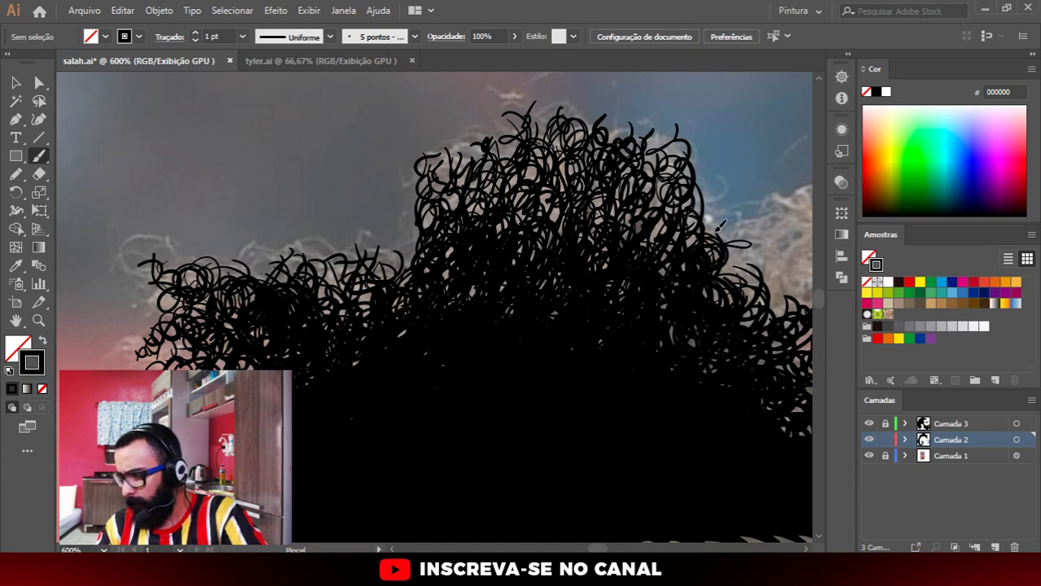
pyautogui.hotkey('ctrl', '-')
pyautogui.hotkey('ctrl', '-')
pyautogui.hotkey('ctrl', '-')
pyautogui.hotkey('ctrl', '-')
pyautogui.hotkey('ctrl', '-')
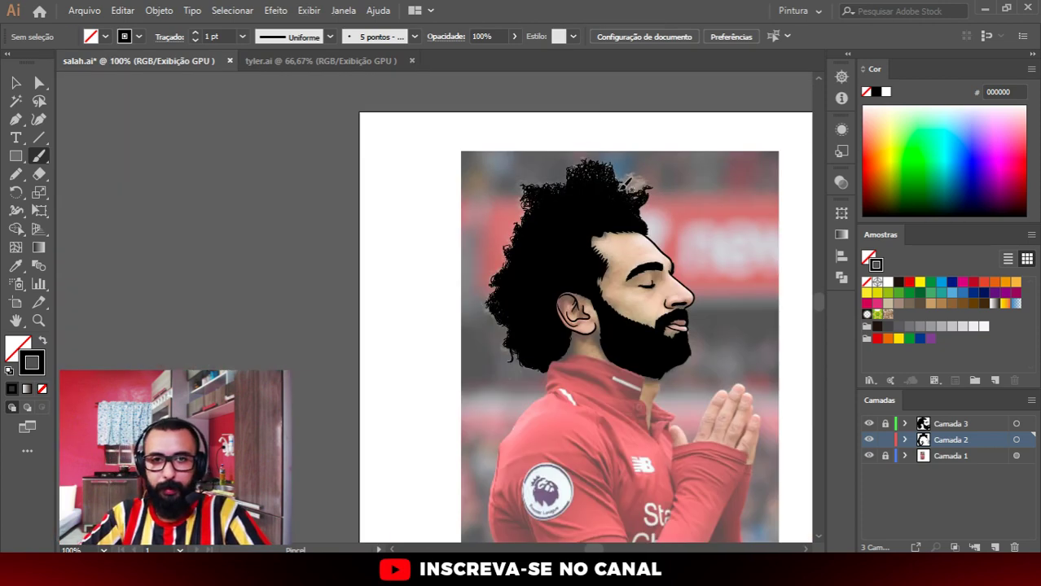
# Step: Toggle the background photo, curly hair and black fill layers to compare the line art
pyautogui.hotkey('ctrl', '+')
pyautogui.click(869, 456)
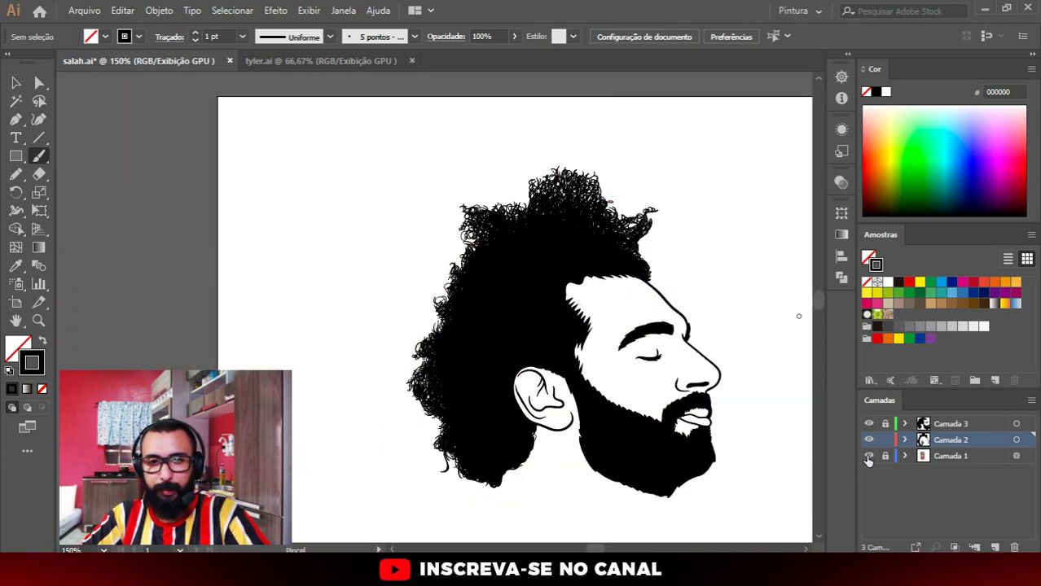
pyautogui.click(868, 456)
pyautogui.click(869, 439)
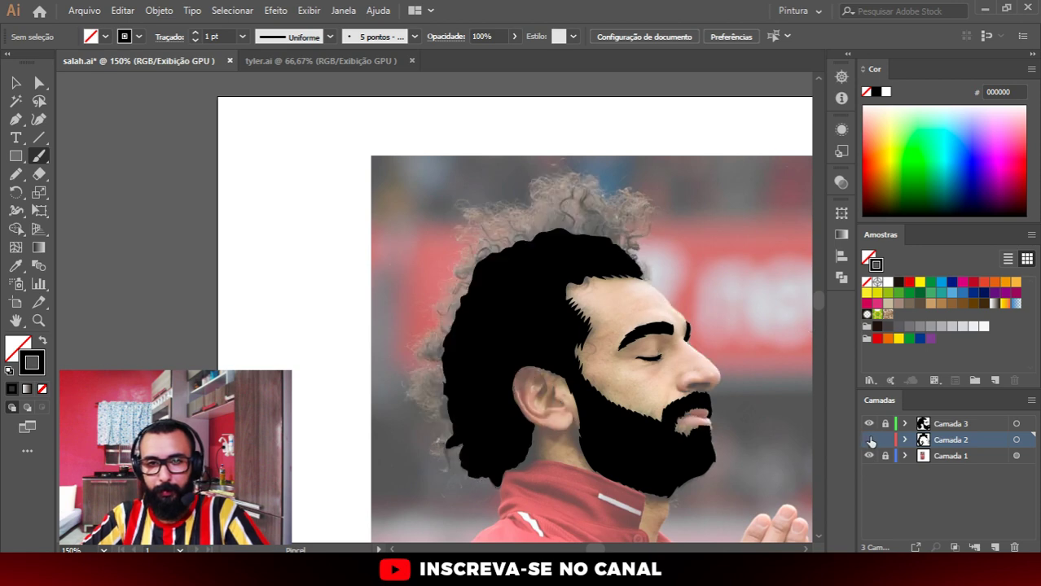
pyautogui.click(868, 439)
pyautogui.click(868, 424)
pyautogui.scroll(2, 623, 229)
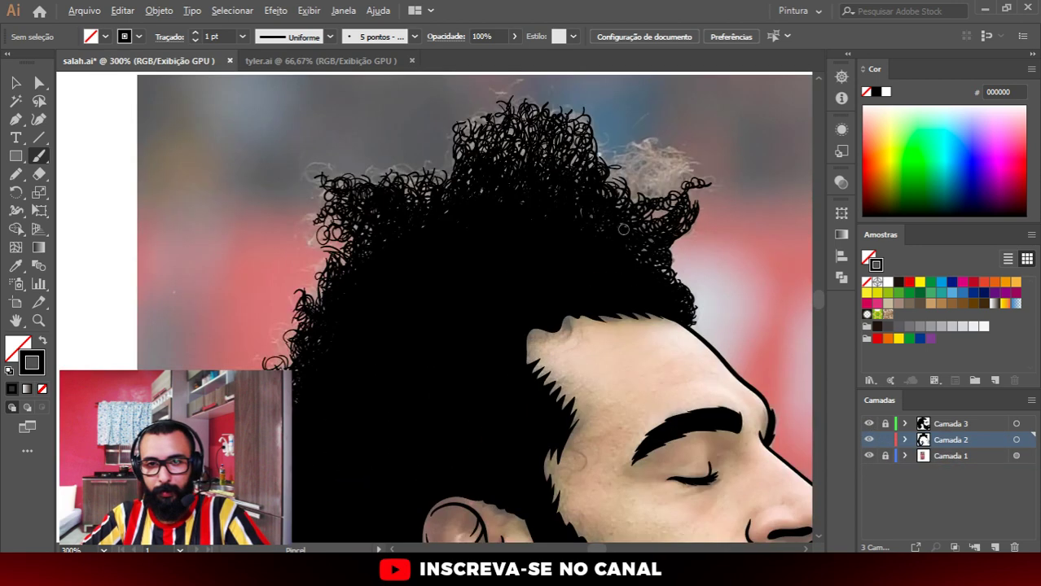
pyautogui.scroll(2, 623, 229)
pyautogui.scroll(1, 611, 236)
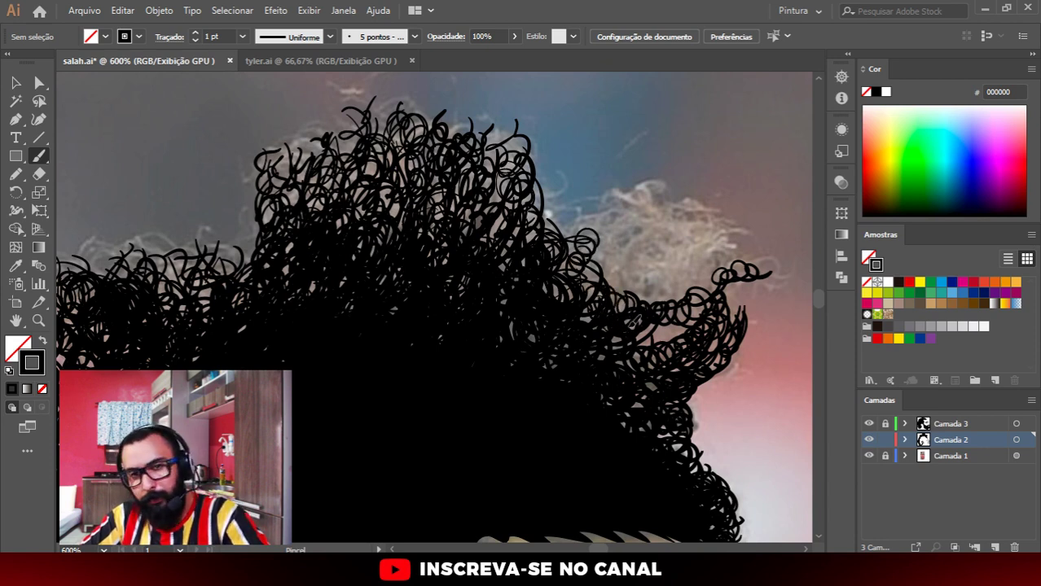
# Step: Paint curly black loops along the hair's right edge, from upper-right down low
pyautogui.moveTo(634, 321)
pyautogui.mouseDown()
pyautogui.moveTo(593, 231)
pyautogui.moveTo(597, 285)
pyautogui.moveTo(644, 279)
pyautogui.moveTo(670, 218)
pyautogui.moveTo(710, 220)
pyautogui.mouseUp()
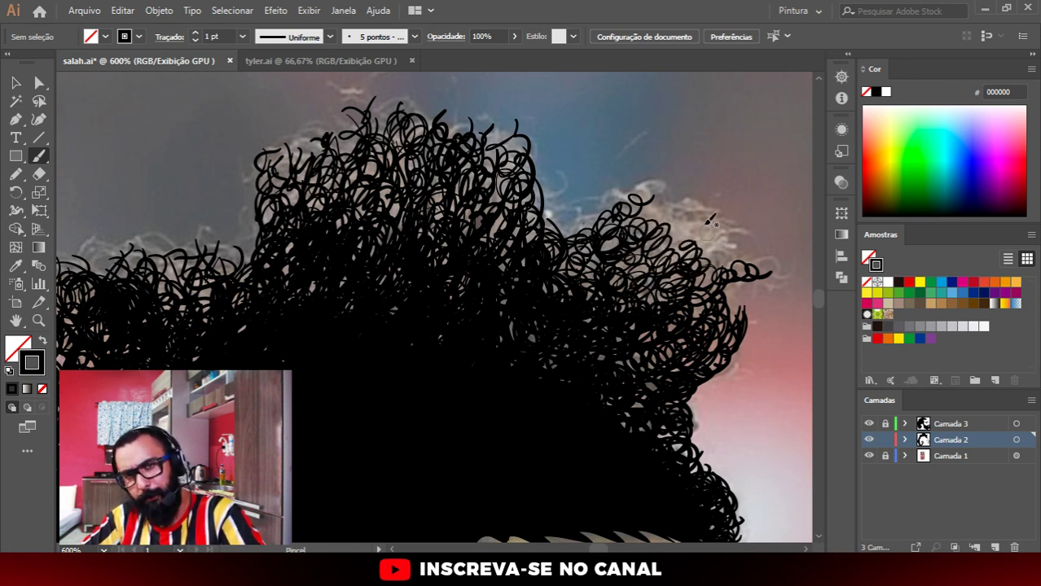
pyautogui.moveTo(632, 231); pyautogui.dragTo(728, 242)
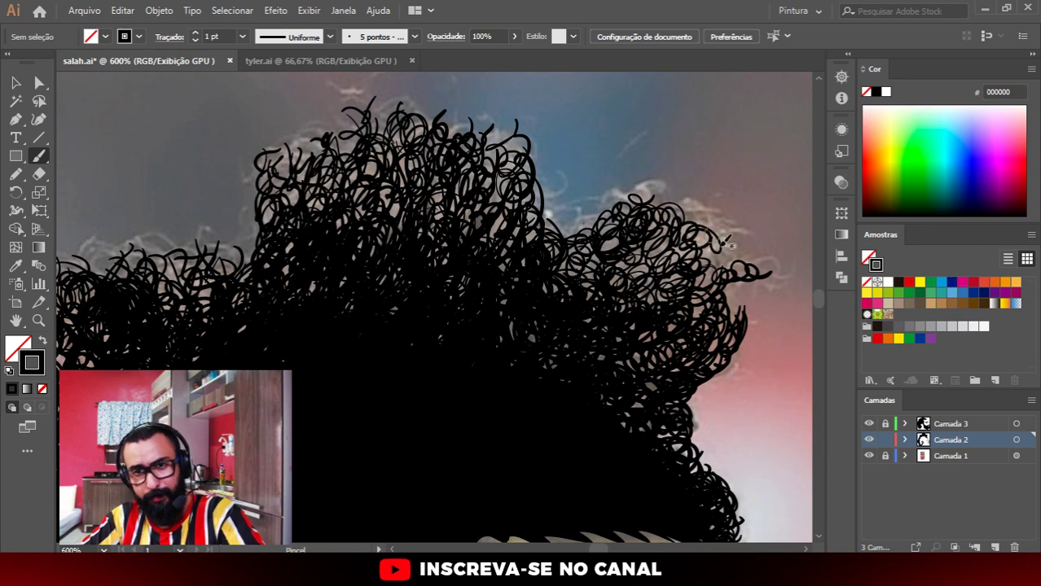
pyautogui.moveTo(586, 267)
pyautogui.mouseDown()
pyautogui.moveTo(633, 196)
pyautogui.moveTo(637, 221)
pyautogui.moveTo(658, 234)
pyautogui.mouseUp()
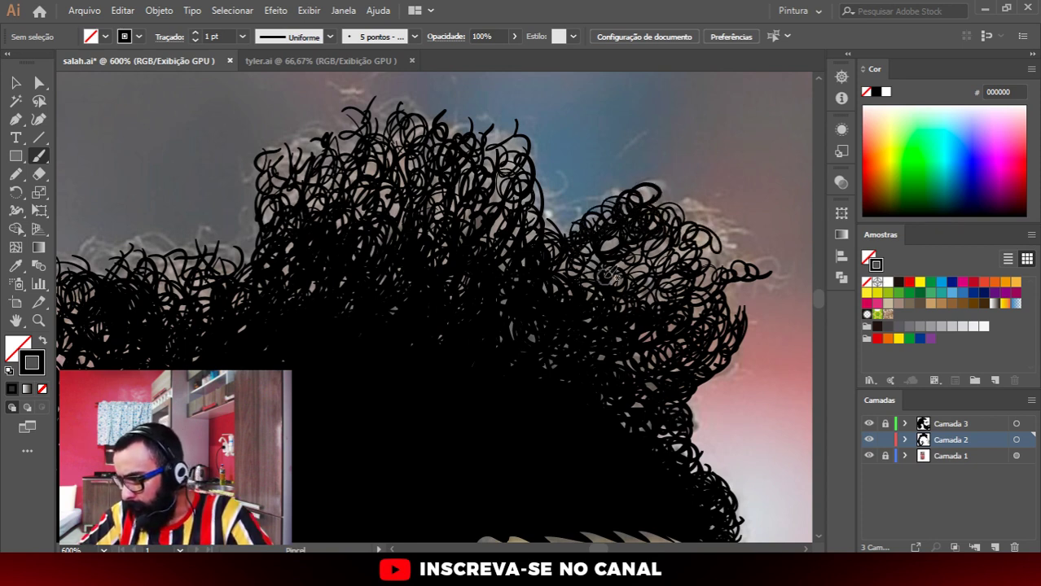
pyautogui.moveTo(611, 275)
pyautogui.mouseDown()
pyautogui.moveTo(697, 233)
pyautogui.moveTo(727, 236)
pyautogui.moveTo(751, 270)
pyautogui.moveTo(694, 207)
pyautogui.moveTo(721, 243)
pyautogui.moveTo(709, 259)
pyautogui.mouseUp()
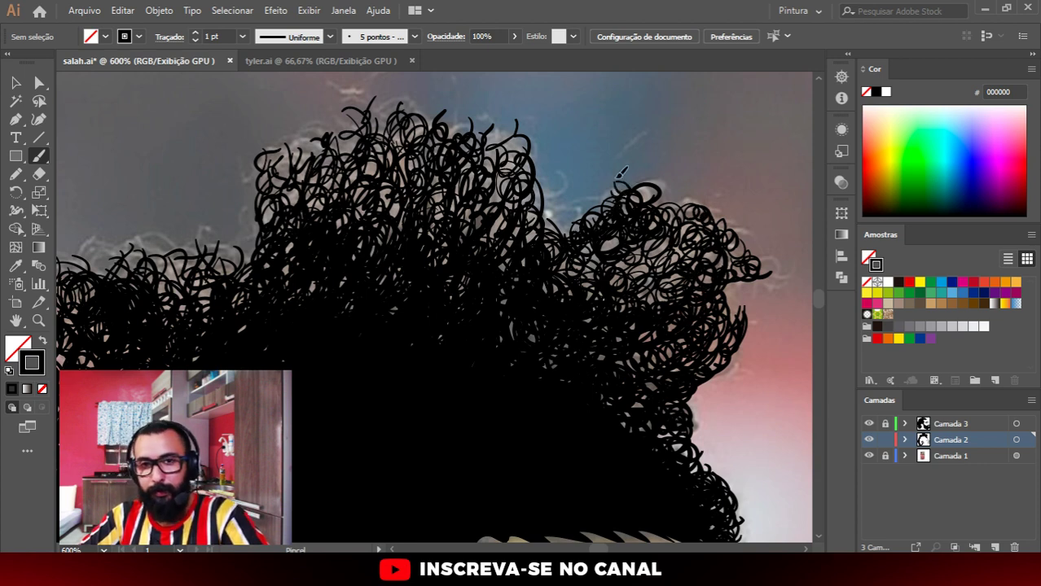
pyautogui.moveTo(643, 174)
pyautogui.mouseDown()
pyautogui.moveTo(601, 213)
pyautogui.moveTo(631, 179)
pyautogui.moveTo(672, 214)
pyautogui.moveTo(687, 187)
pyautogui.moveTo(635, 264)
pyautogui.moveTo(570, 228)
pyautogui.moveTo(587, 212)
pyautogui.moveTo(615, 219)
pyautogui.moveTo(780, 277)
pyautogui.moveTo(715, 245)
pyautogui.moveTo(716, 226)
pyautogui.moveTo(725, 294)
pyautogui.mouseUp()
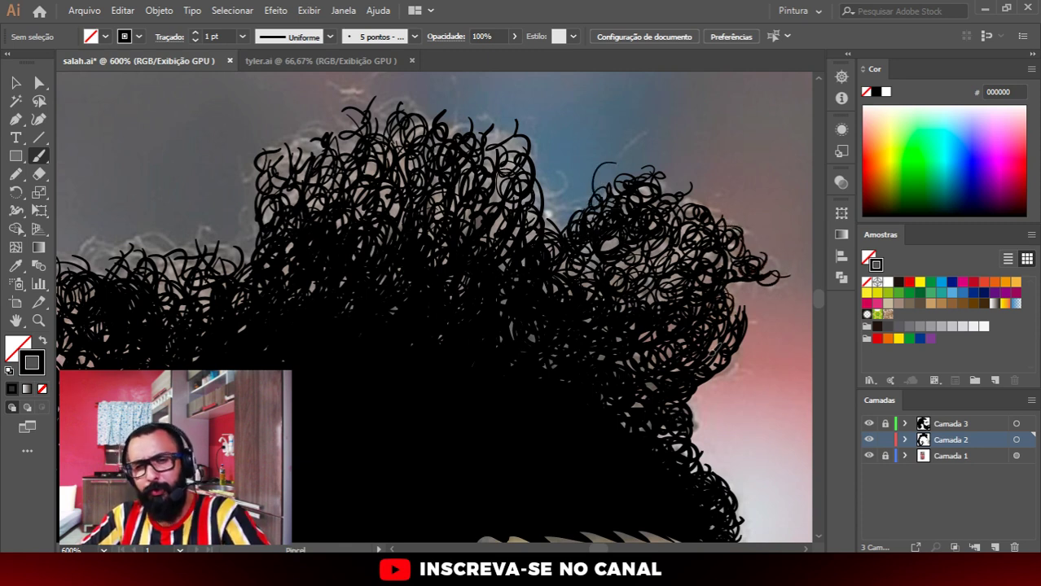
pyautogui.moveTo(692, 420)
pyautogui.mouseDown()
pyautogui.moveTo(701, 480)
pyautogui.moveTo(682, 453)
pyautogui.mouseUp()
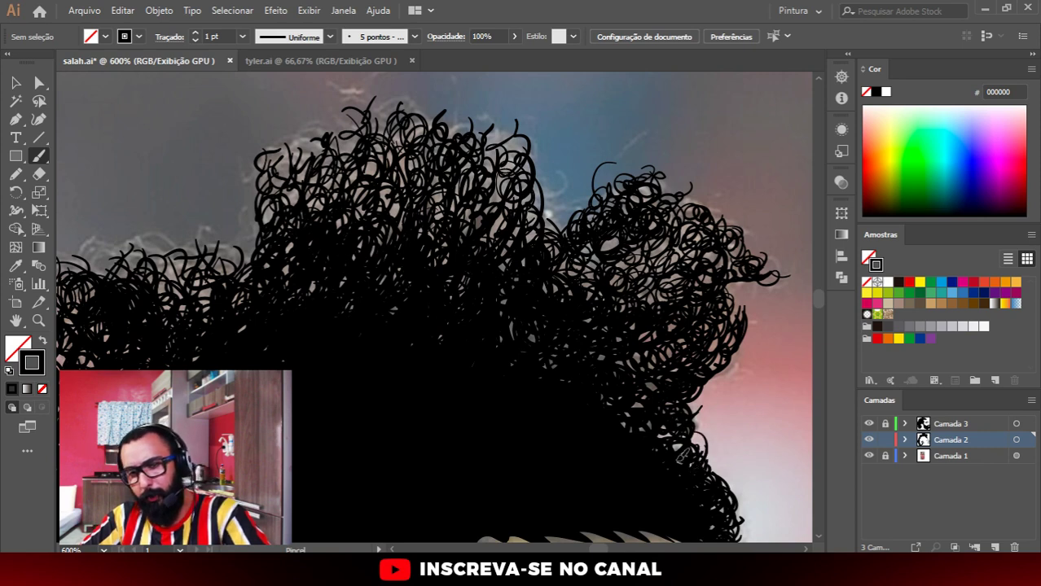
pyautogui.moveTo(703, 412)
pyautogui.mouseDown()
pyautogui.moveTo(699, 419)
pyautogui.moveTo(717, 346)
pyautogui.moveTo(755, 321)
pyautogui.mouseUp()
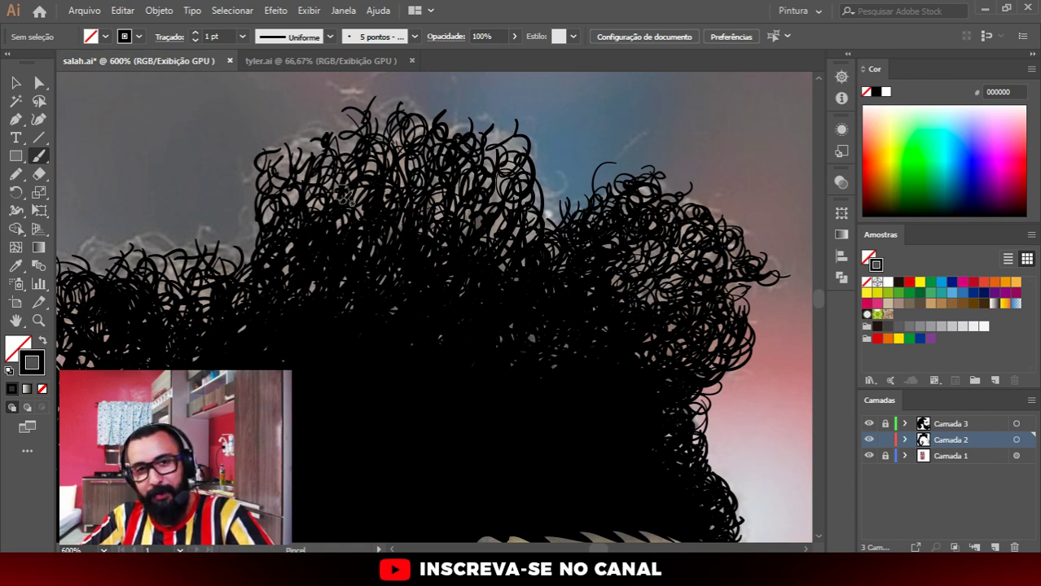
# Step: Add a few more curls at the top and top-left of the hair
pyautogui.moveTo(544, 186)
pyautogui.mouseDown()
pyautogui.moveTo(537, 204)
pyautogui.moveTo(583, 216)
pyautogui.moveTo(562, 175)
pyautogui.moveTo(543, 168)
pyautogui.mouseUp()
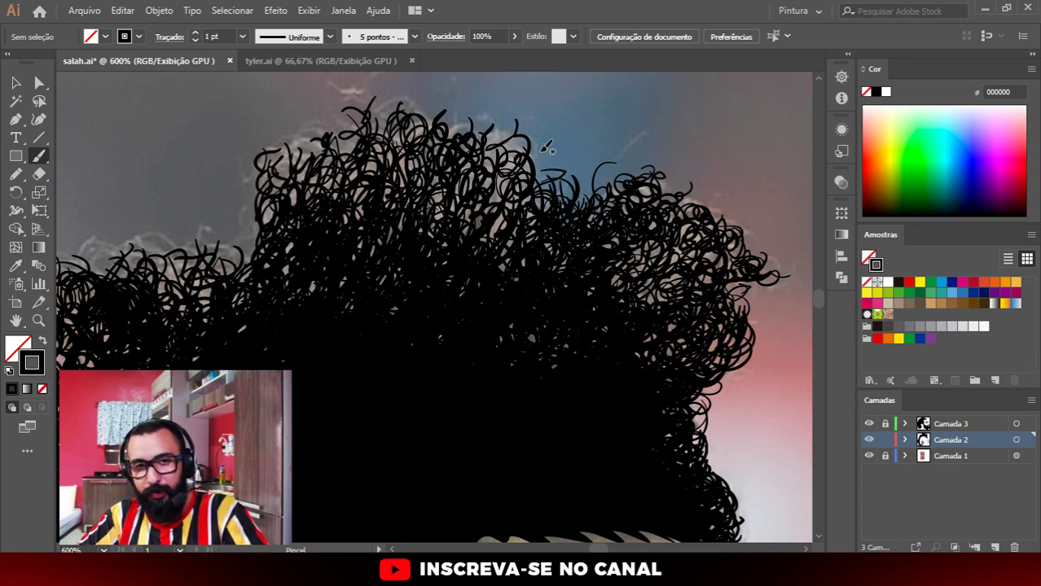
pyautogui.moveTo(252, 240)
pyautogui.mouseDown()
pyautogui.moveTo(236, 218)
pyautogui.moveTo(285, 227)
pyautogui.mouseUp()
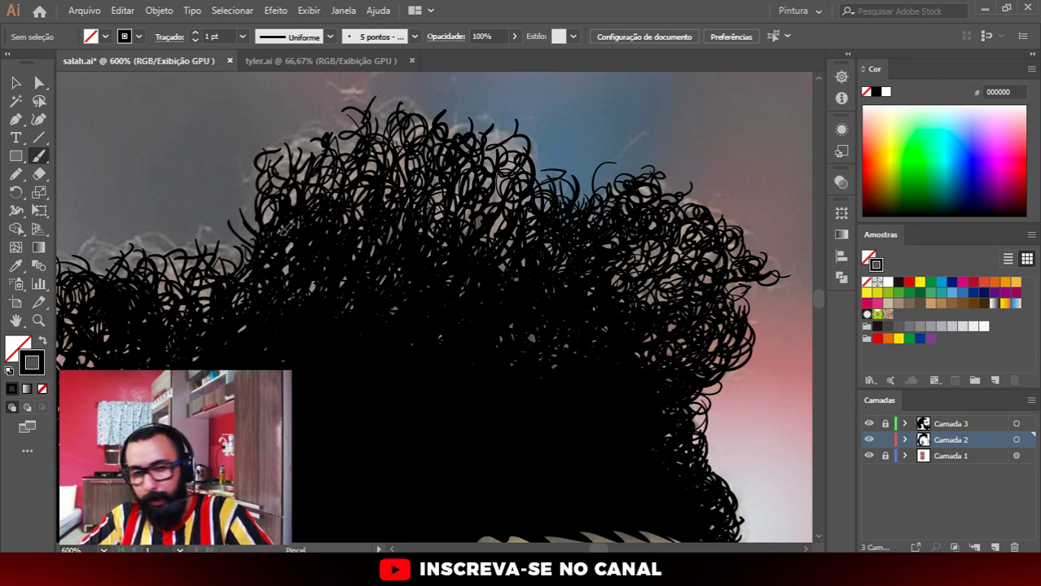
pyautogui.moveTo(253, 187)
pyautogui.mouseDown()
pyautogui.moveTo(293, 151)
pyautogui.moveTo(269, 220)
pyautogui.moveTo(232, 265)
pyautogui.moveTo(208, 257)
pyautogui.mouseUp()
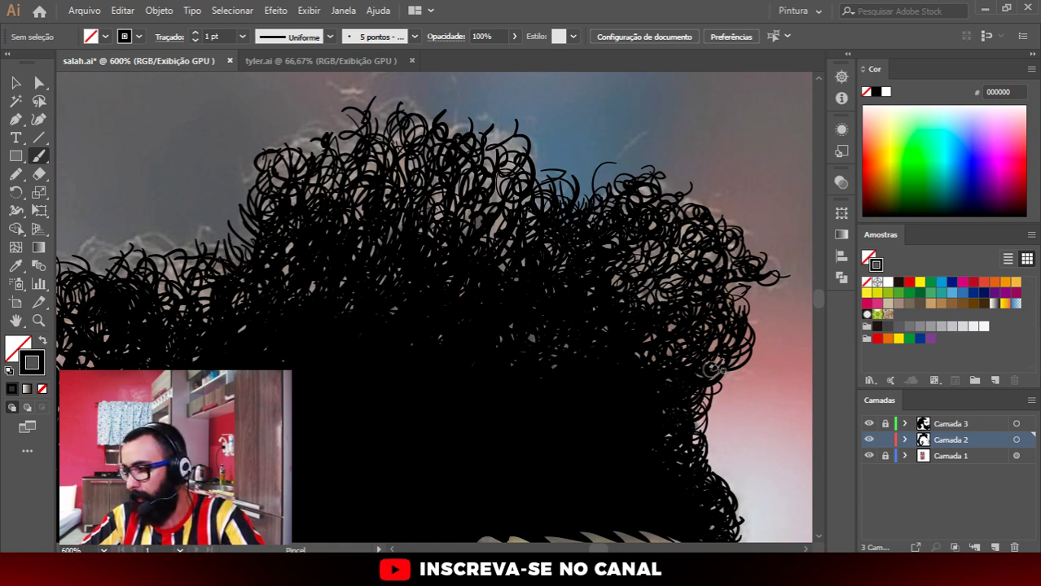
# Step: Zoom around the portrait and toggle Camada 1's background photo off and on to check
pyautogui.scroll(-2, 764, 317)
pyautogui.scroll(-2, 733, 309)
pyautogui.scroll(-2, 622, 279)
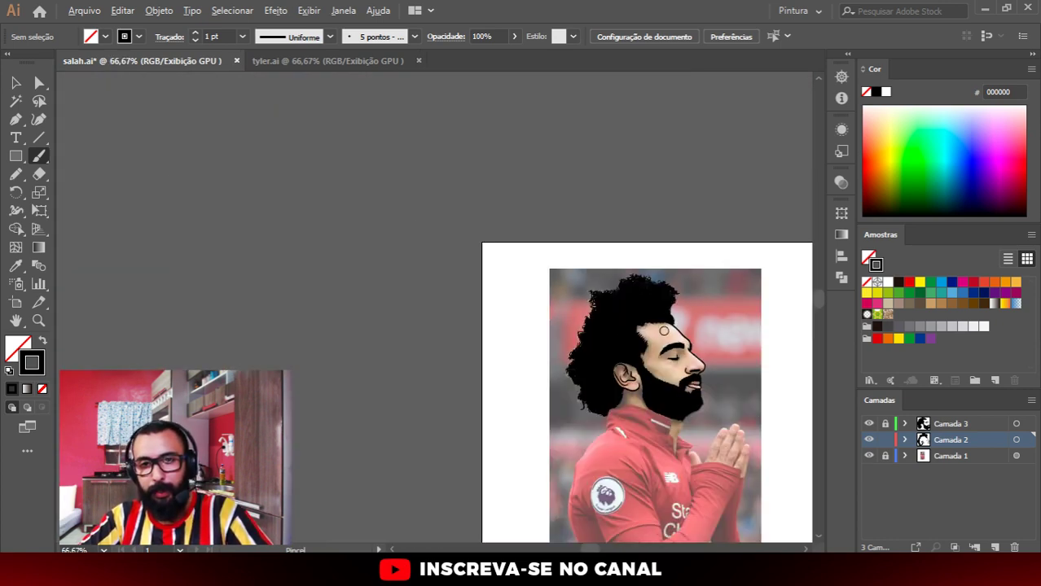
pyautogui.scroll(3, 711, 360)
pyautogui.scroll(2, 632, 277)
pyautogui.scroll(2, 580, 189)
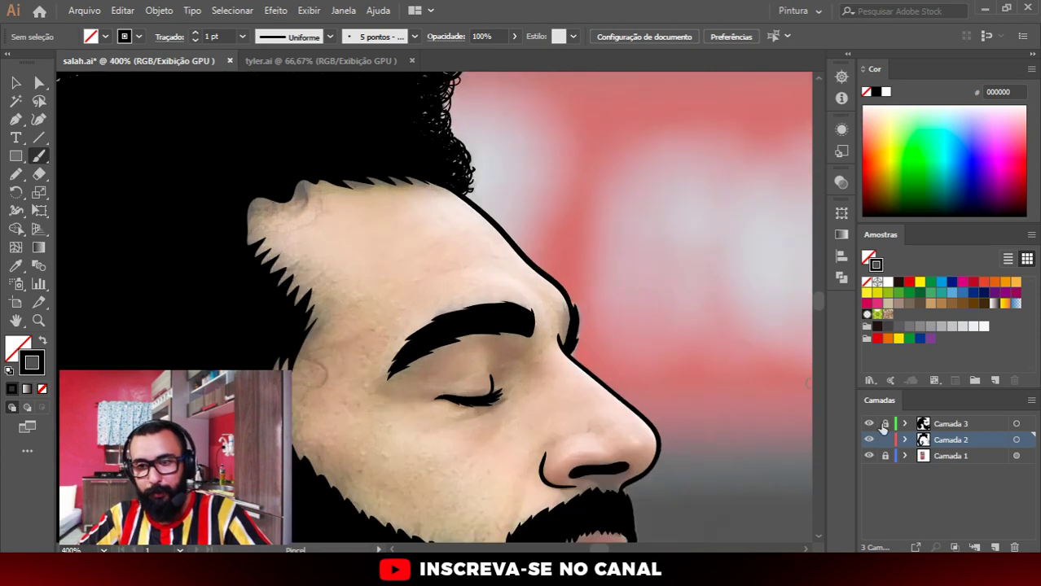
pyautogui.scroll(-4, 665, 297)
pyautogui.scroll(-1, 671, 302)
pyautogui.scroll(2, 604, 312)
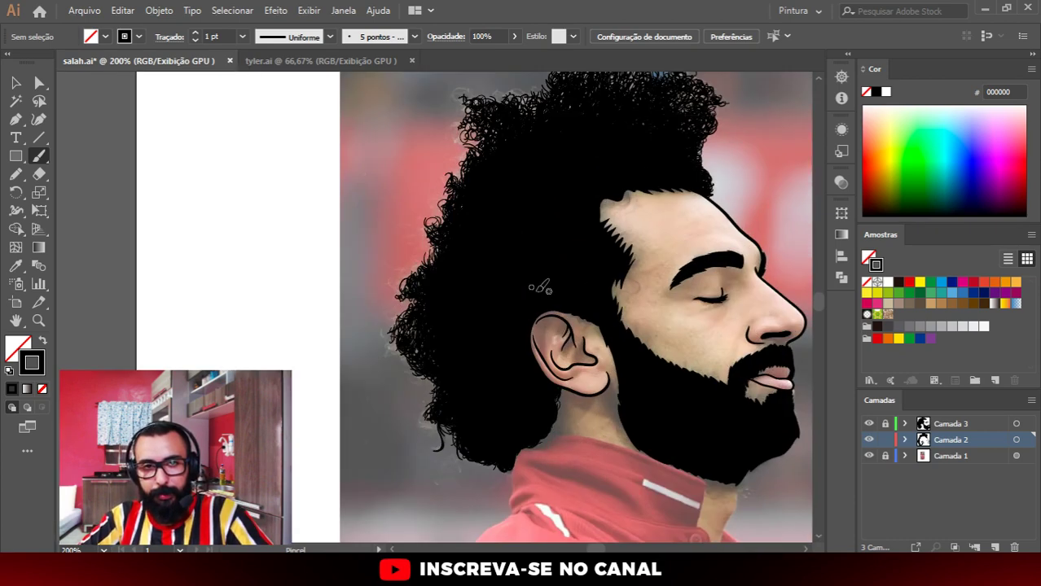
pyautogui.scroll(-1, 733, 366)
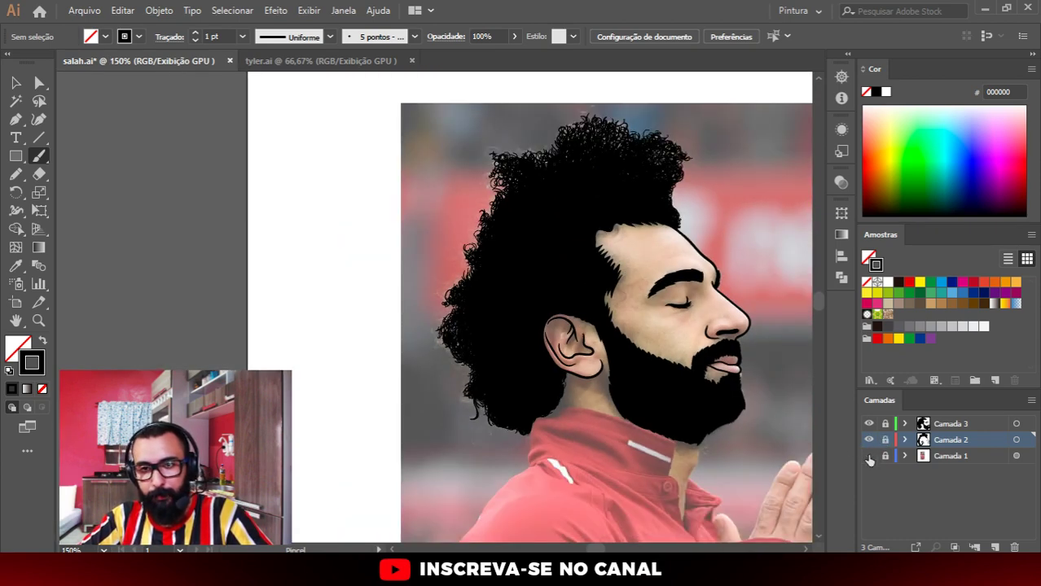
pyautogui.click(868, 457)
pyautogui.click(868, 456)
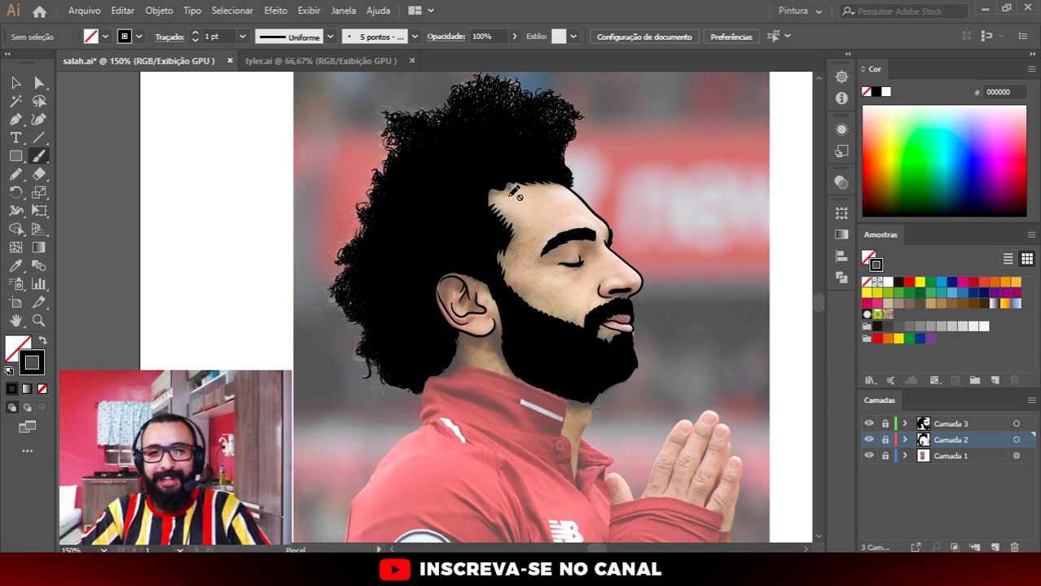
# Step: Zoom out, lock the hair and beard layer Camada 2, and make Camada 3 active
pyautogui.scroll(2, 514, 194)
pyautogui.scroll(1, 492, 197)
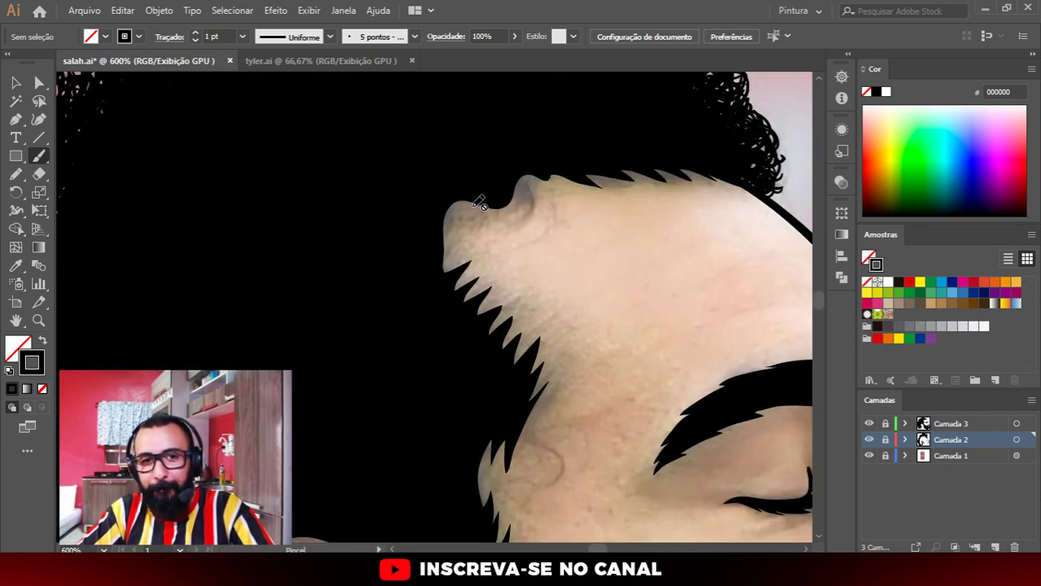
pyautogui.scroll(-2, 482, 206)
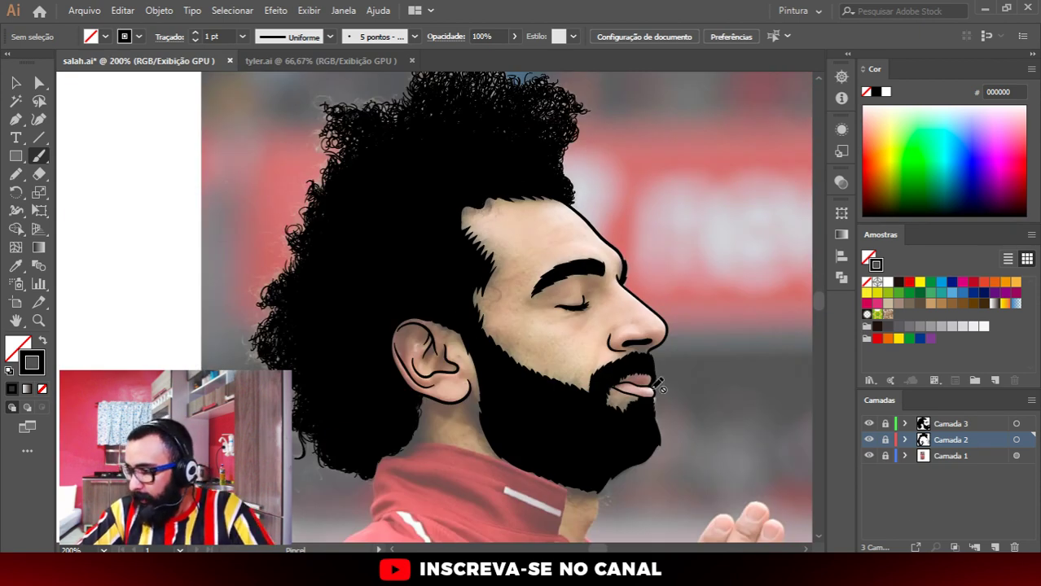
pyautogui.scroll(-1, 658, 386)
pyautogui.scroll(-1, 658, 386)
pyautogui.hotkey('ctrl', '-')
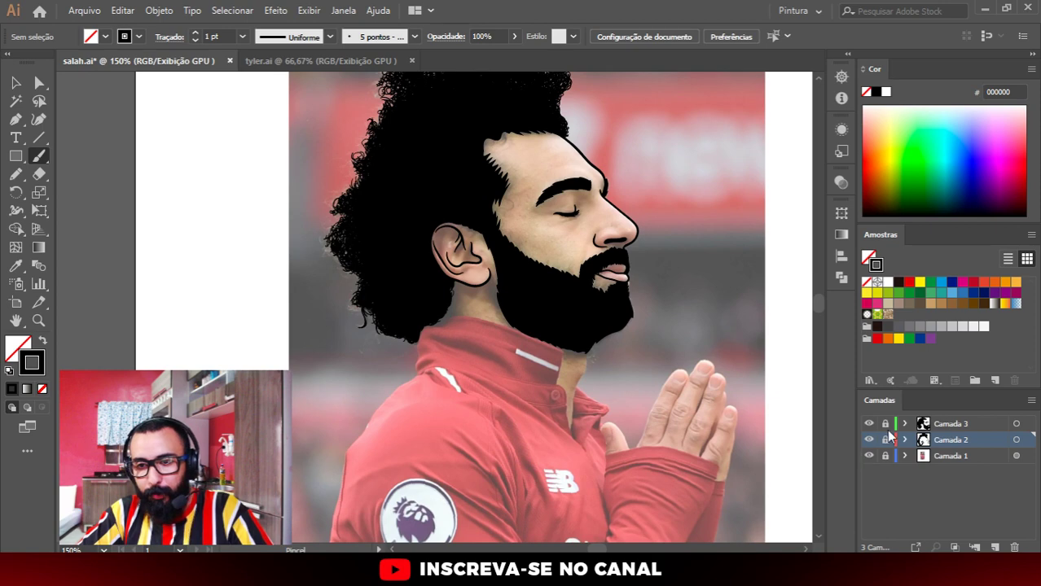
pyautogui.hotkey('ctrl', '-')
pyautogui.click(868, 441)
pyautogui.click(868, 441)
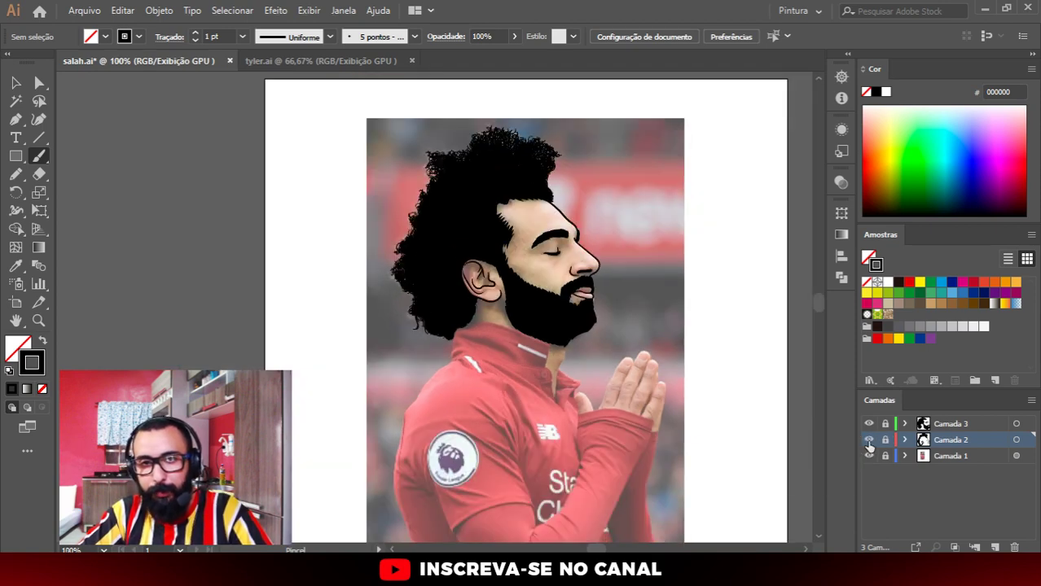
pyautogui.click(887, 426)
# Step: Clear the selection and zoom in on the face
pyautogui.hotkey('ctrl', 'a')
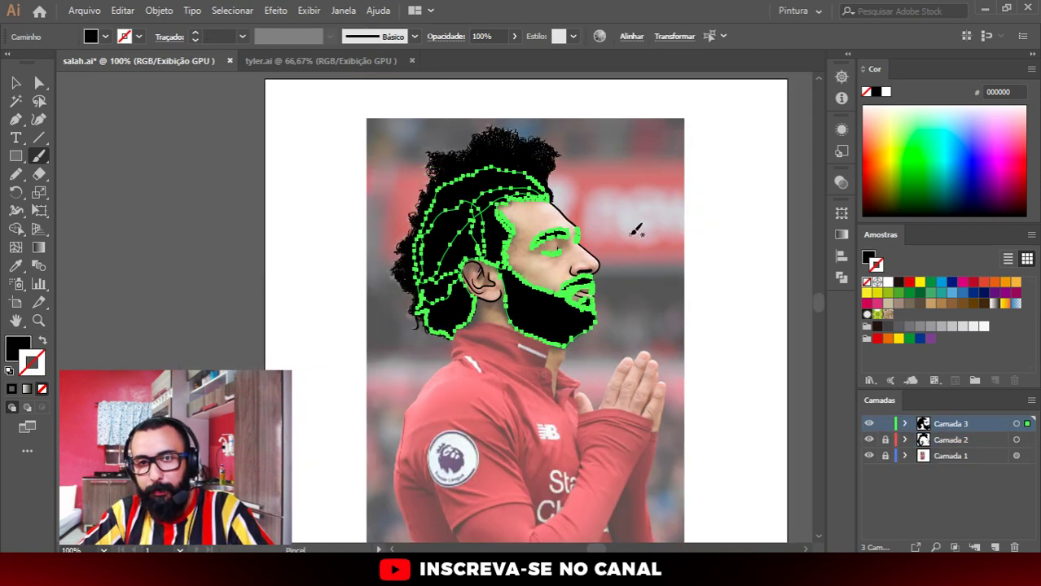
pyautogui.press('a')
pyautogui.hotkey('ctrl', 'shift', 'a')
pyautogui.scroll(3, 564, 226)
pyautogui.scroll(2, 564, 225)
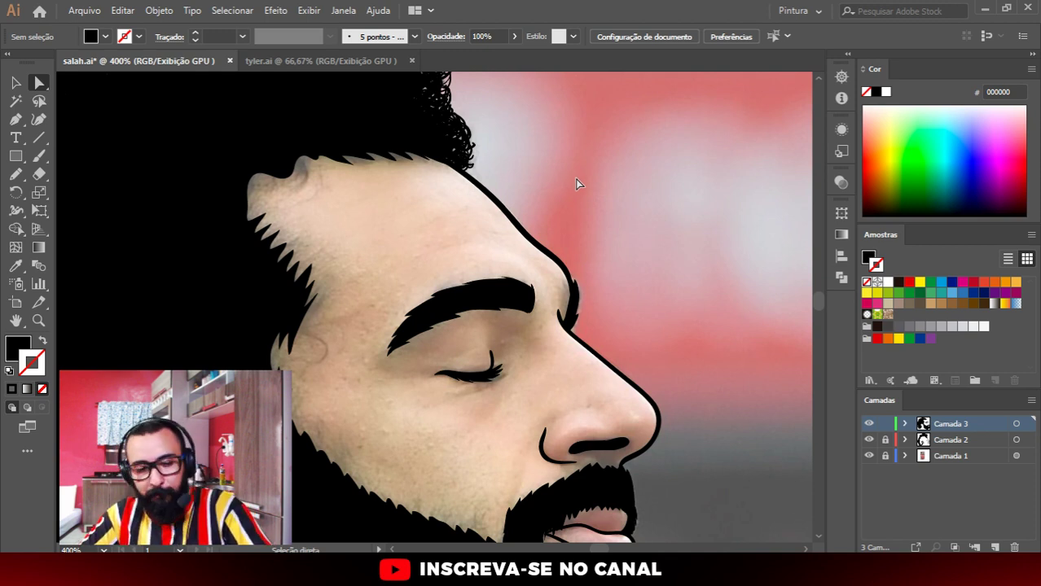
# Step: Ink thick black outlines down the forehead and along the nose from bridge to tip
pyautogui.press('b')
pyautogui.scroll(1, 542, 199)
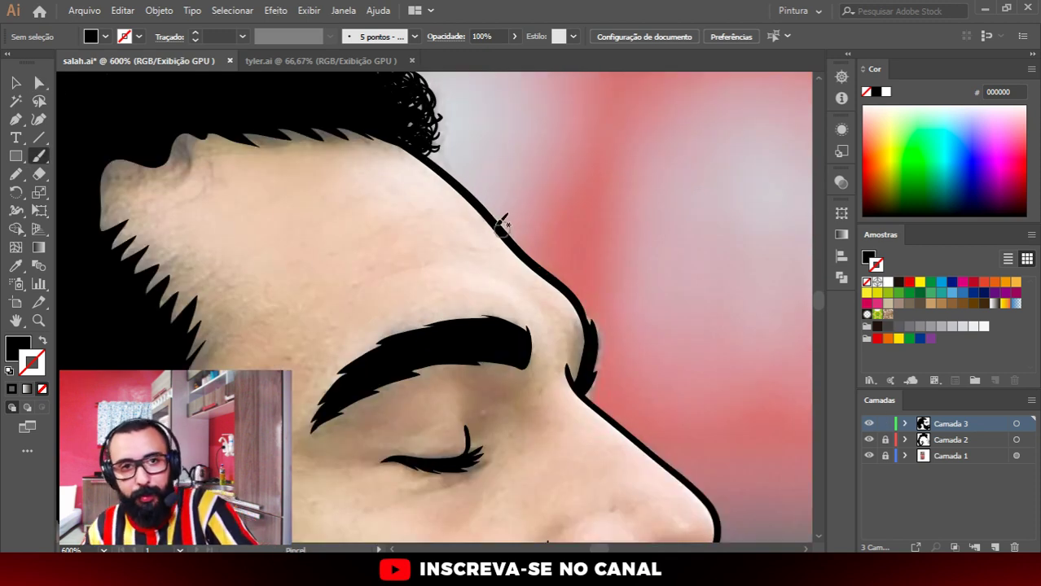
pyautogui.moveTo(434, 161); pyautogui.dragTo(588, 320)
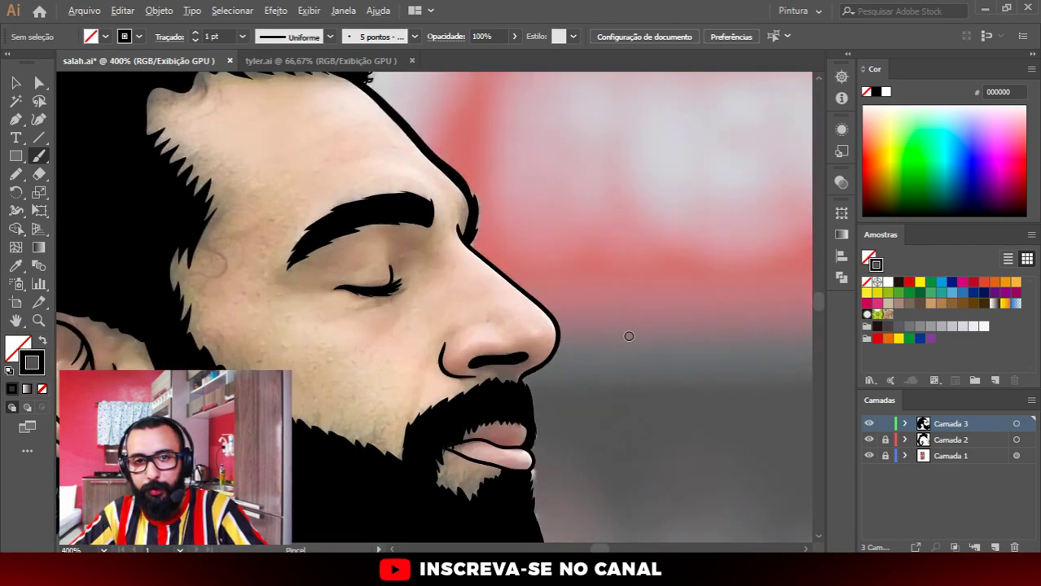
pyautogui.scroll(1, 628, 337)
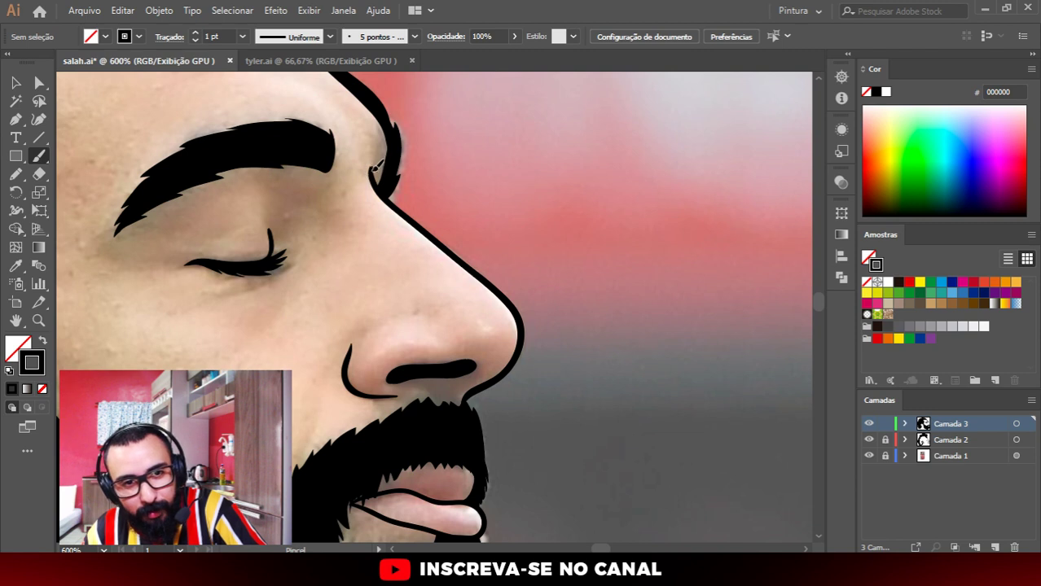
pyautogui.moveTo(422, 222)
pyautogui.mouseDown()
pyautogui.moveTo(507, 370)
pyautogui.moveTo(463, 406)
pyautogui.mouseUp()
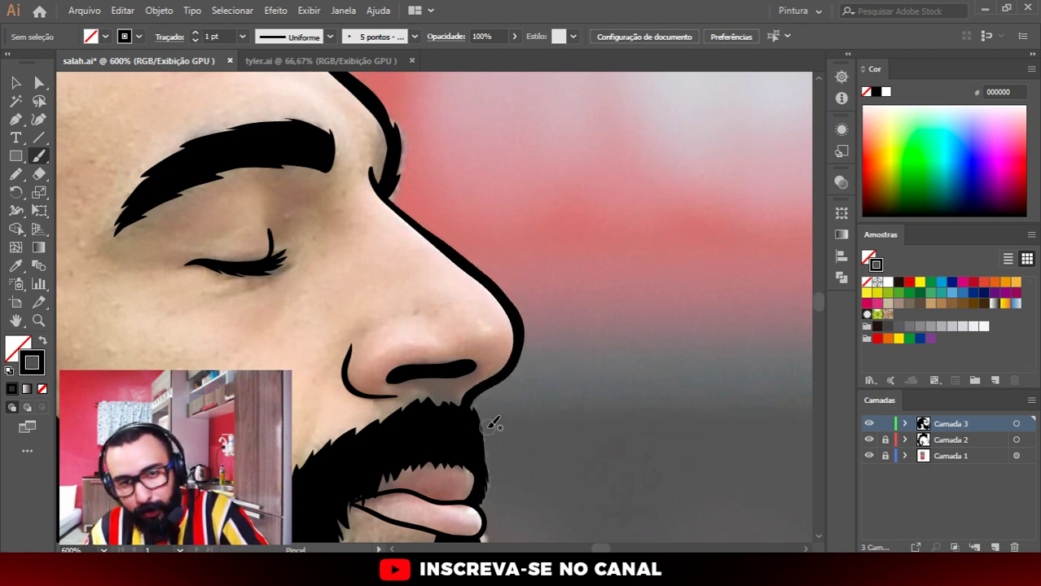
pyautogui.scroll(5, 369, 180)
# Step: Select the nose-bridge stroke with Direct Selection and zoom to inspect it
pyautogui.press('a')
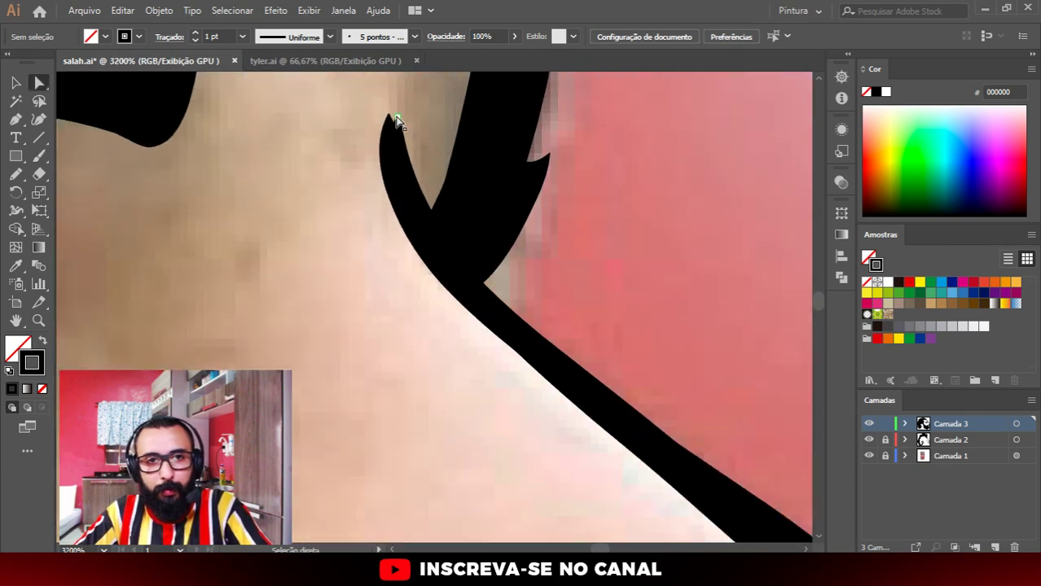
pyautogui.click(397, 121)
pyautogui.scroll(-3, 354, 272)
pyautogui.scroll(-2, 426, 326)
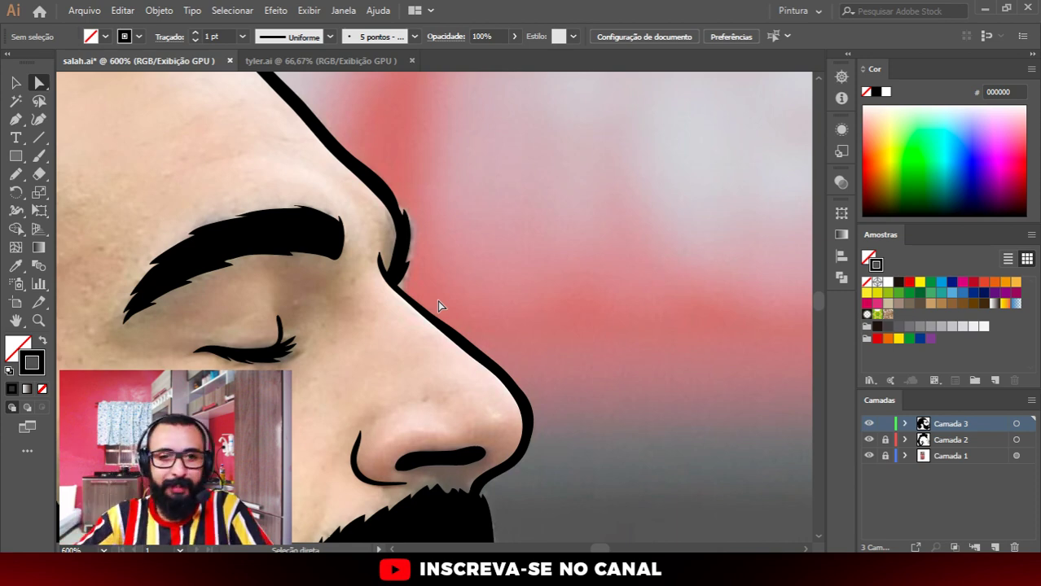
pyautogui.scroll(-1, 439, 304)
pyautogui.scroll(-1, 479, 289)
pyautogui.scroll(-1, 505, 325)
pyautogui.scroll(-1, 547, 399)
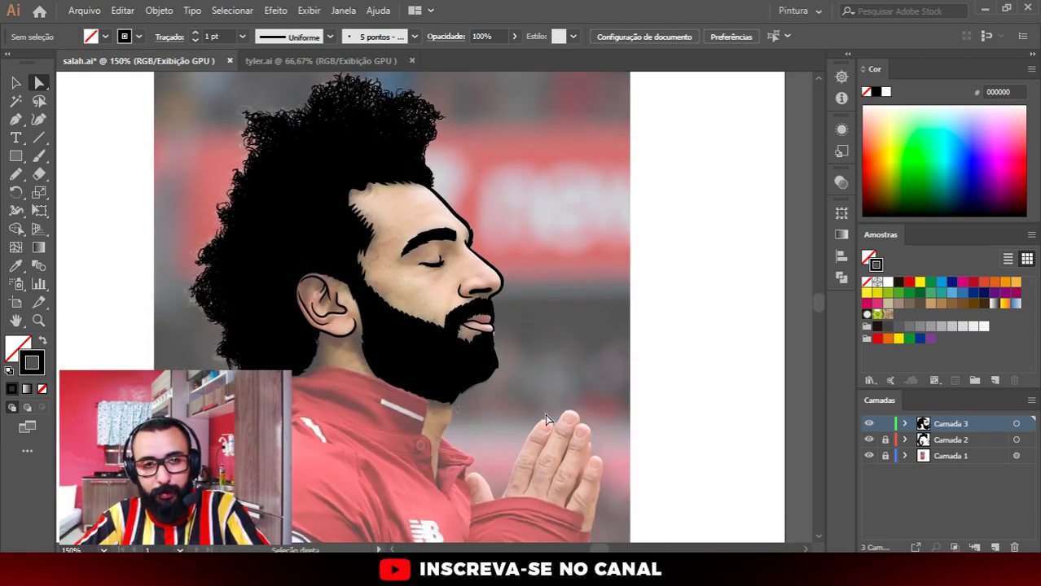
pyautogui.scroll(2, 513, 323)
pyautogui.scroll(2, 511, 273)
# Step: Reshape the nose outline's curve at the tip
pyautogui.click(517, 279)
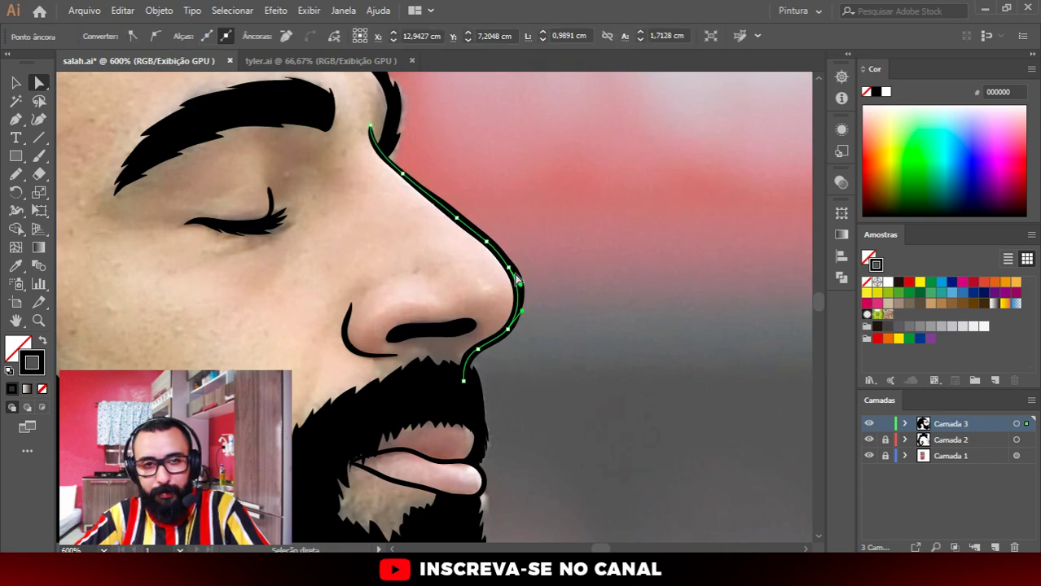
pyautogui.moveTo(511, 275); pyautogui.dragTo(548, 258)
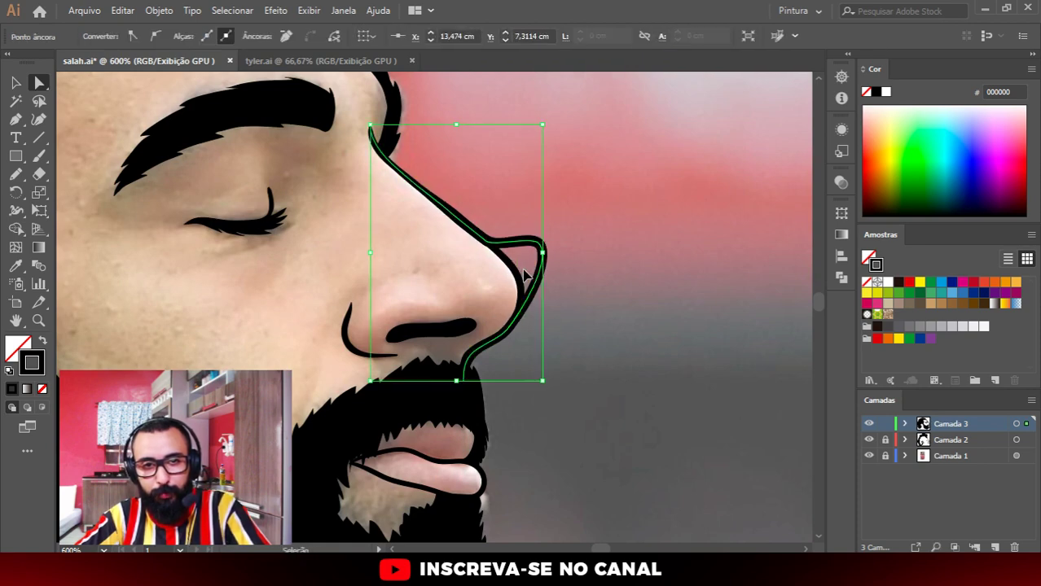
pyautogui.click(552, 278)
pyautogui.click(513, 290)
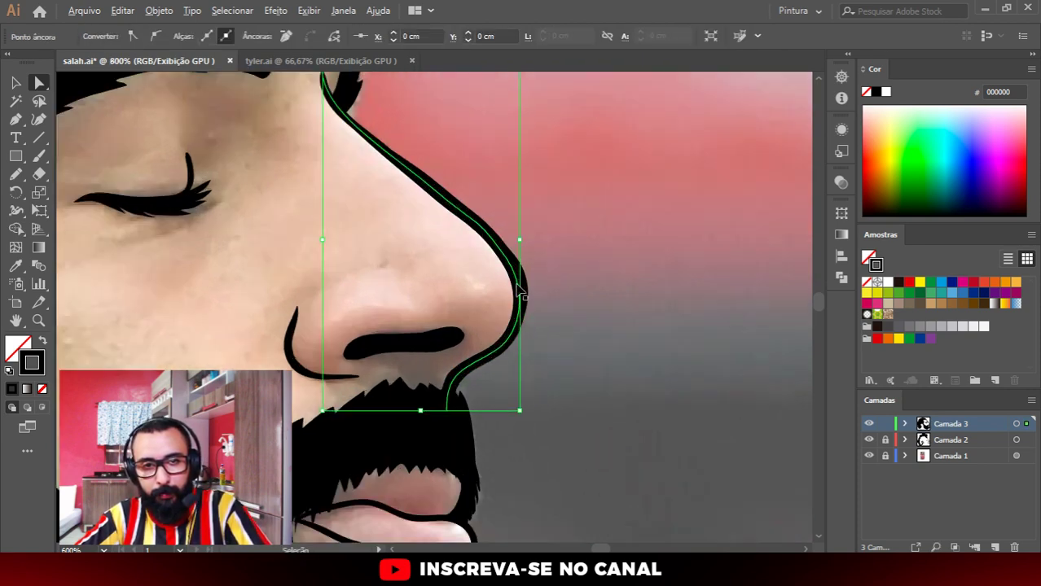
pyautogui.scroll(3, 511, 270)
pyautogui.click(511, 241)
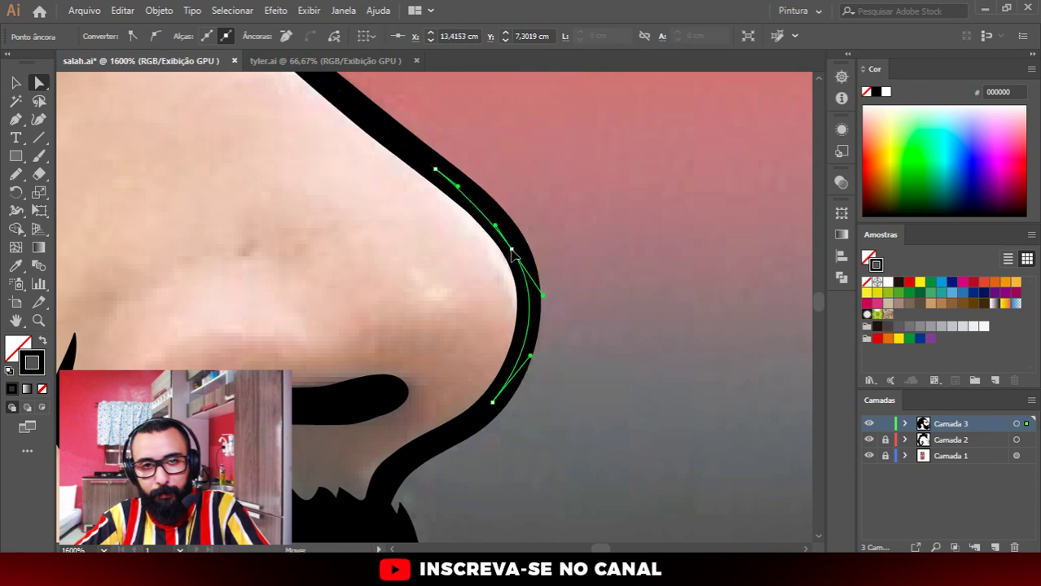
pyautogui.click(576, 239)
pyautogui.scroll(-5, 578, 294)
pyautogui.scroll(3, 568, 353)
# Step: Ink the lower lip corner outline, then zoom out and pan toward the jersey collar
pyautogui.press('b')
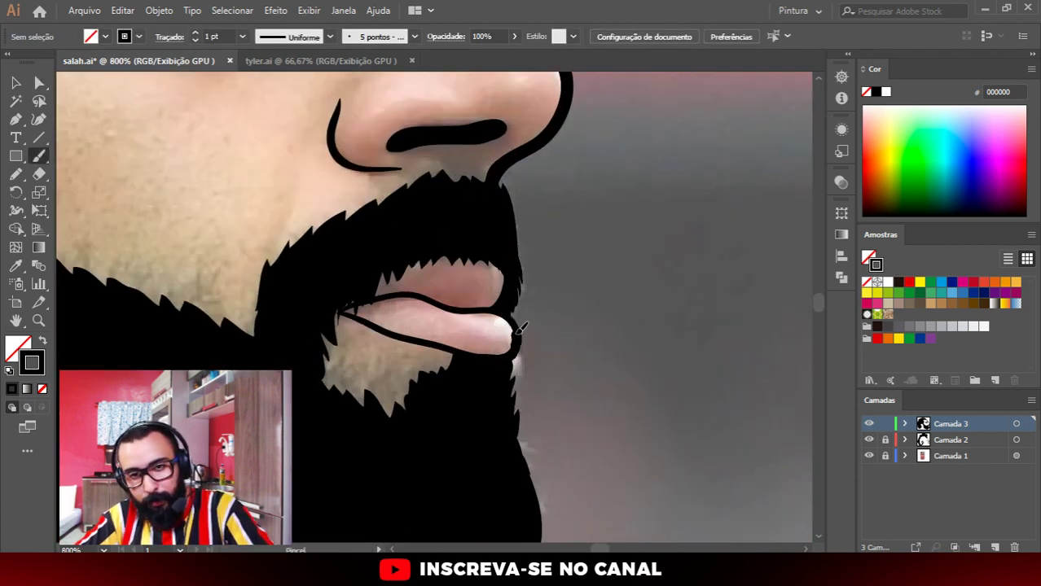
pyautogui.scroll(4, 535, 289)
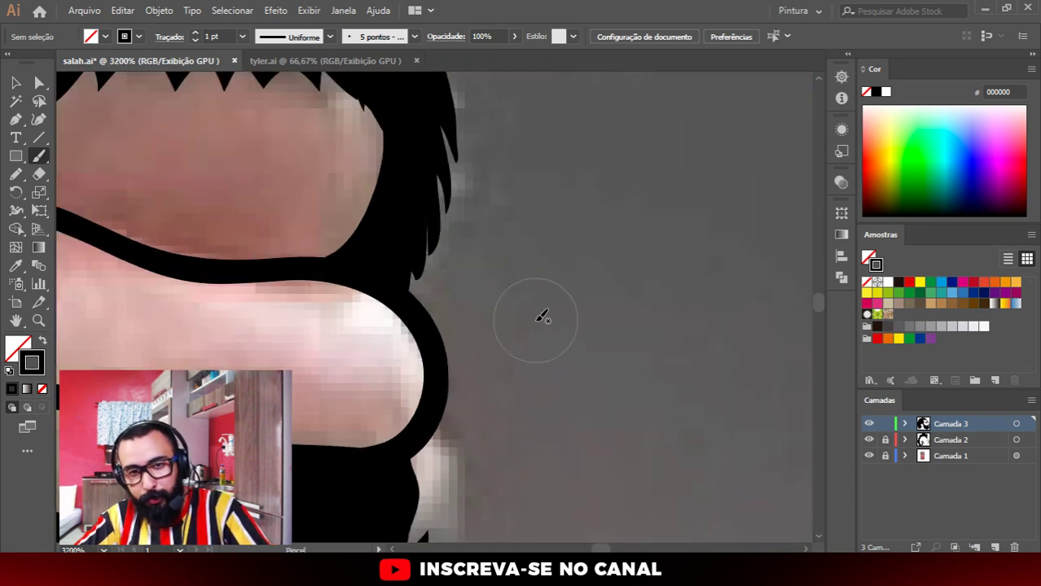
pyautogui.moveTo(412, 277)
pyautogui.mouseDown()
pyautogui.moveTo(448, 329)
pyautogui.moveTo(411, 471)
pyautogui.mouseUp()
pyautogui.scroll(-2, 429, 381)
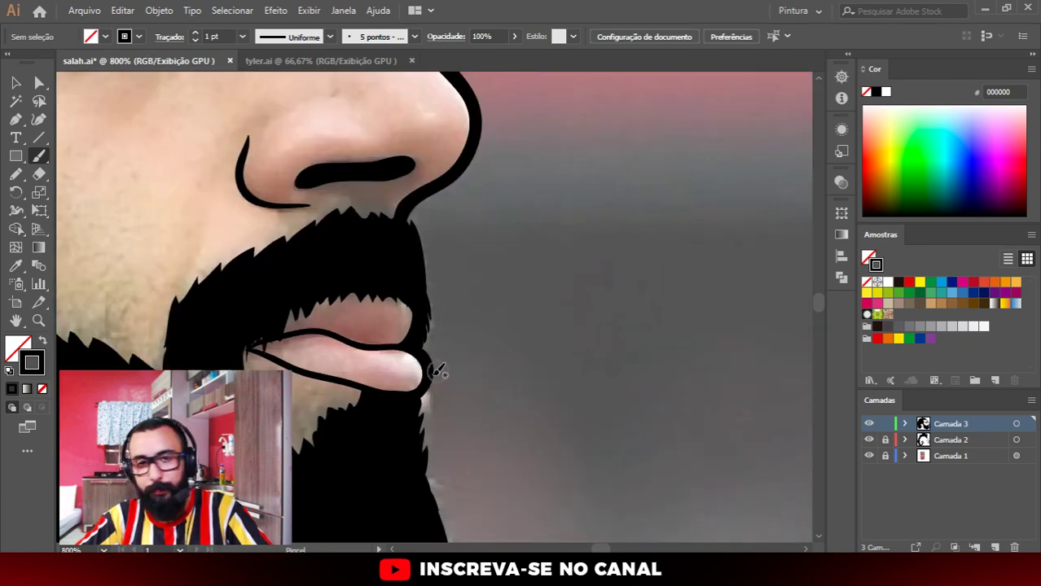
pyautogui.scroll(-2, 430, 366)
pyautogui.moveTo(275, 350); pyautogui.dragTo(427, 325)
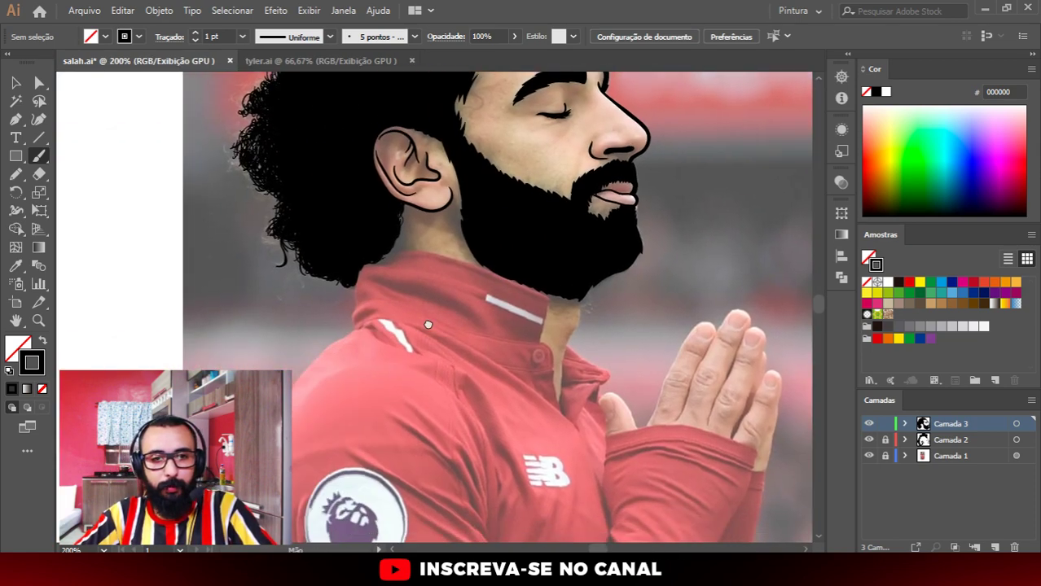
# Step: Ink black outlines along the collar's upper end, left edge, top edge and lower edge
pyautogui.scroll(1, 480, 317)
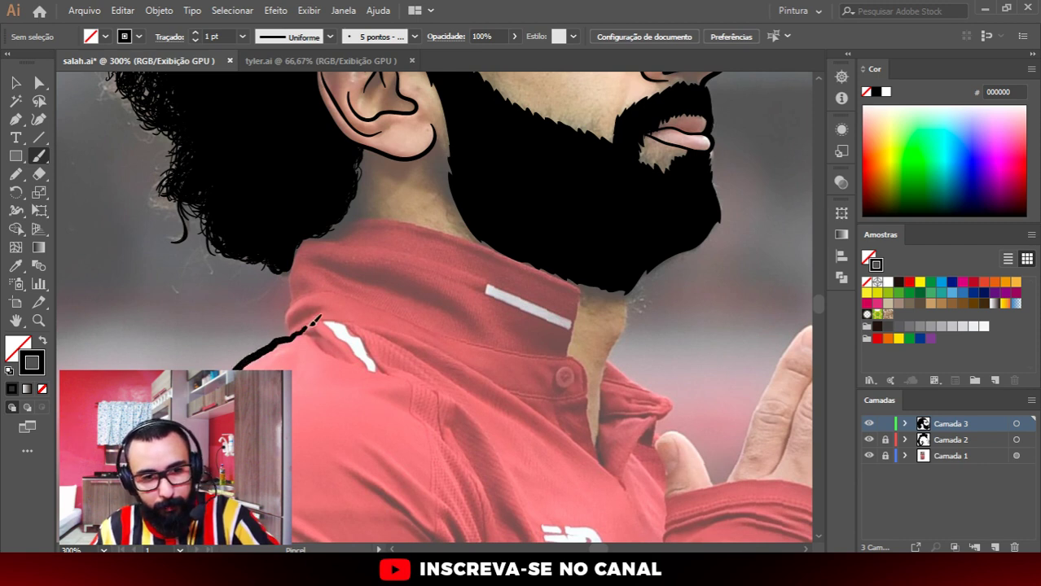
pyautogui.moveTo(318, 319); pyautogui.dragTo(295, 336)
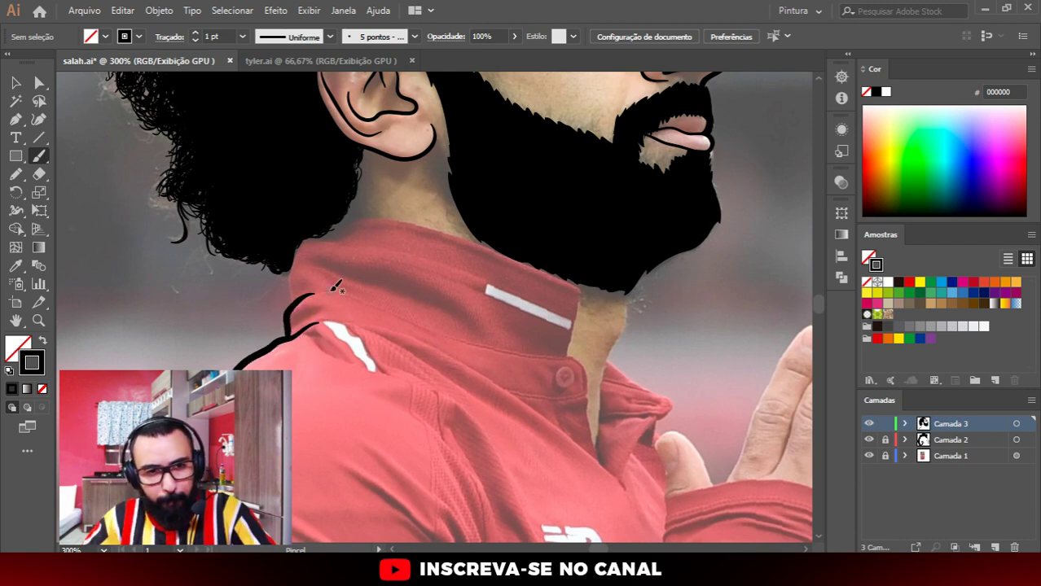
pyautogui.scroll(1, 318, 289)
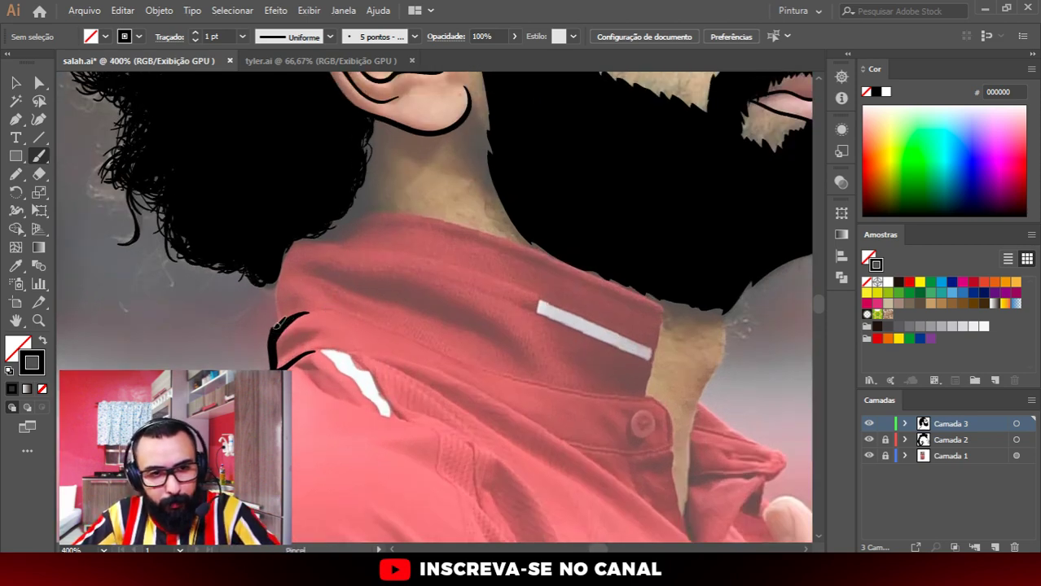
pyautogui.moveTo(280, 323); pyautogui.dragTo(284, 269)
pyautogui.moveTo(322, 221)
pyautogui.mouseDown()
pyautogui.moveTo(415, 213)
pyautogui.moveTo(651, 297)
pyautogui.mouseUp()
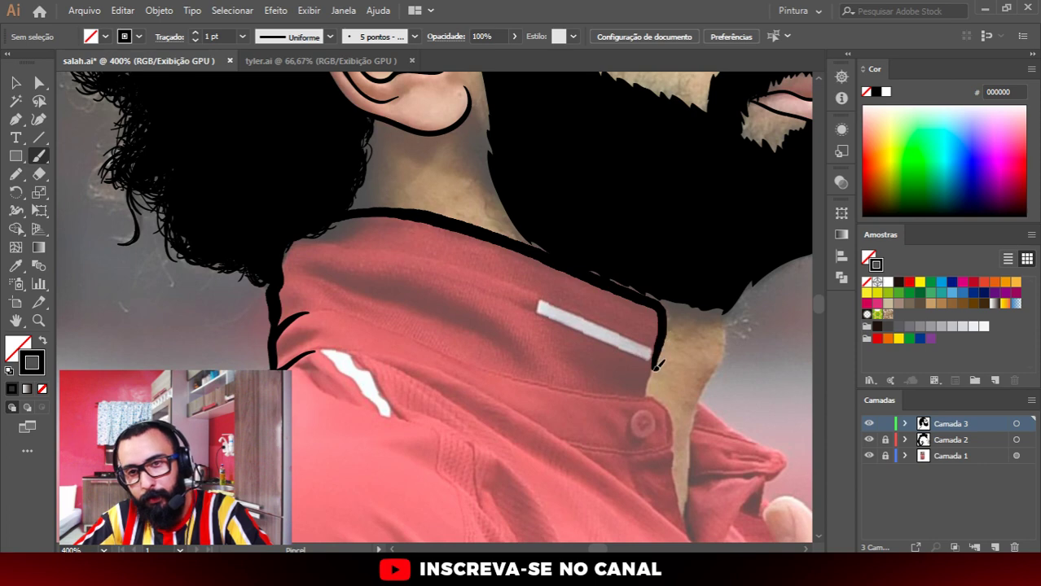
pyautogui.scroll(2, 688, 302)
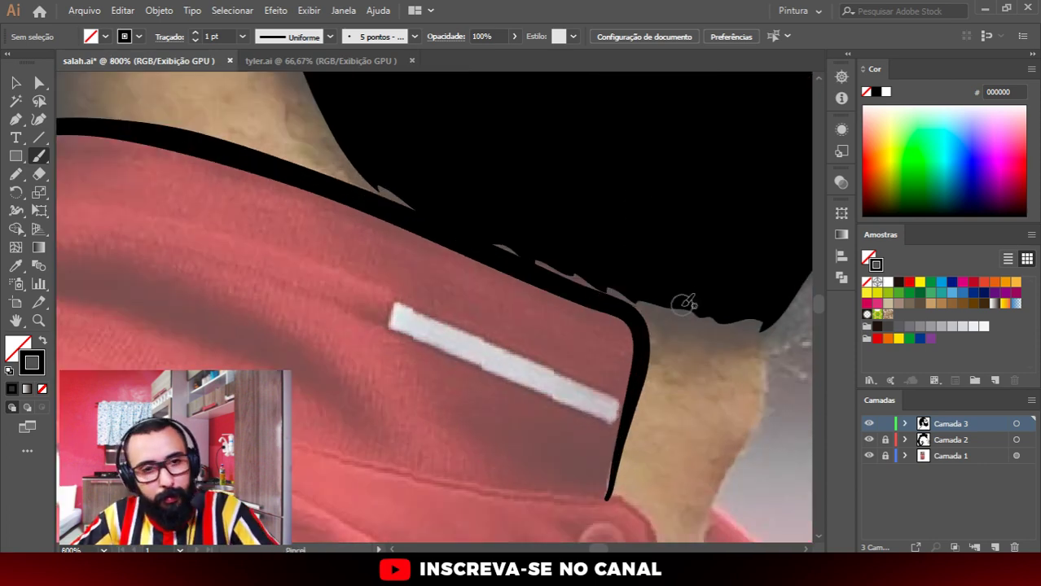
pyautogui.scroll(-2, 733, 363)
pyautogui.scroll(1, 732, 428)
pyautogui.scroll(1, 729, 422)
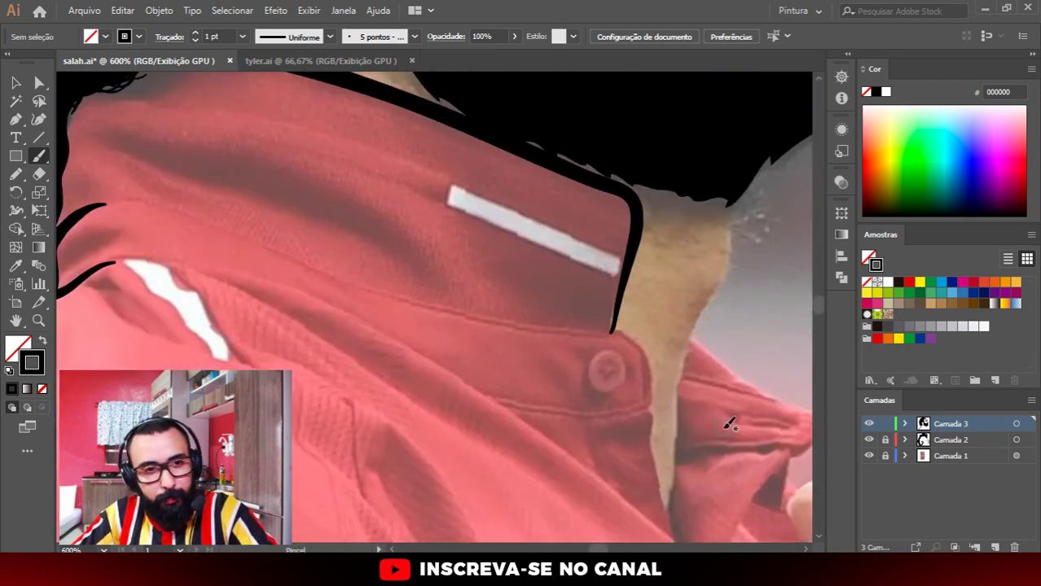
pyautogui.moveTo(175, 201)
pyautogui.mouseDown()
pyautogui.moveTo(468, 307)
pyautogui.moveTo(609, 328)
pyautogui.mouseUp()
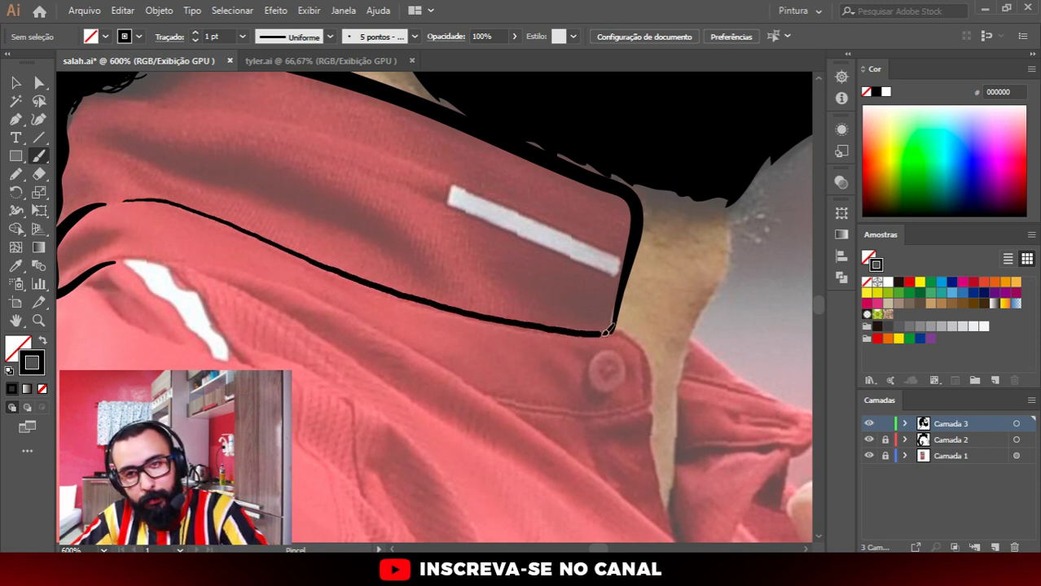
# Step: Trace the collar's right edge from the bottom up to the neck
pyautogui.moveTo(657, 388); pyautogui.dragTo(666, 441)
pyautogui.scroll(-2, 646, 337)
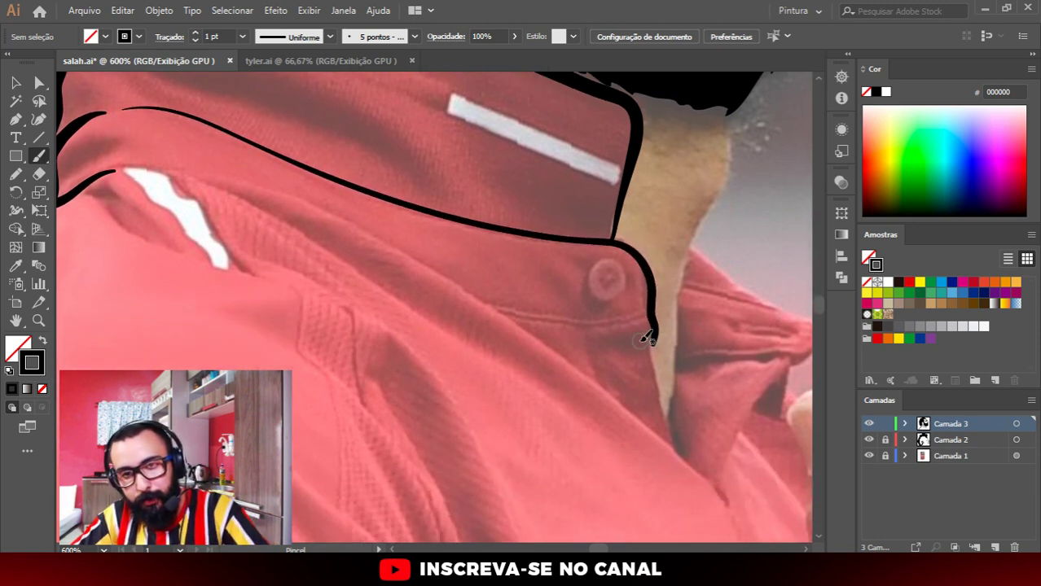
pyautogui.scroll(2, 716, 249)
pyautogui.scroll(1, 556, 203)
pyautogui.scroll(2, 554, 202)
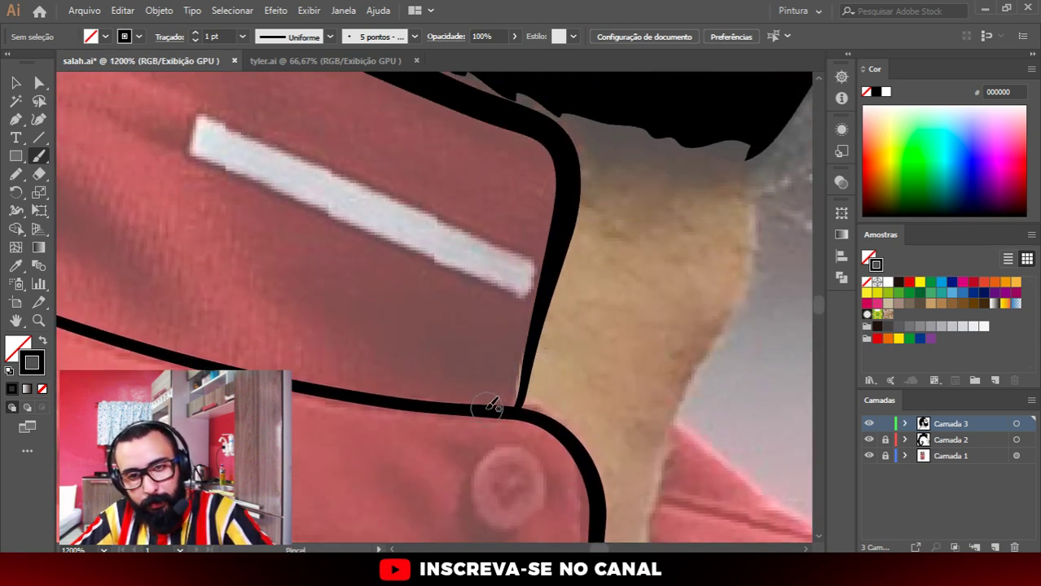
pyautogui.moveTo(505, 404); pyautogui.dragTo(568, 181)
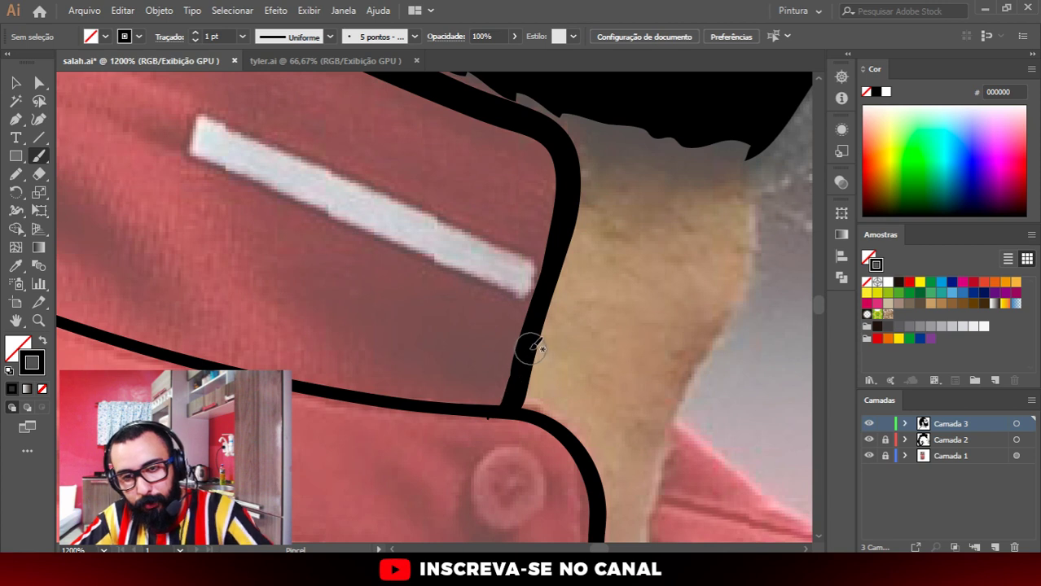
# Step: Extend the outline down the collar opening and ink the neck edge beside it
pyautogui.press('a')
pyautogui.press('b')
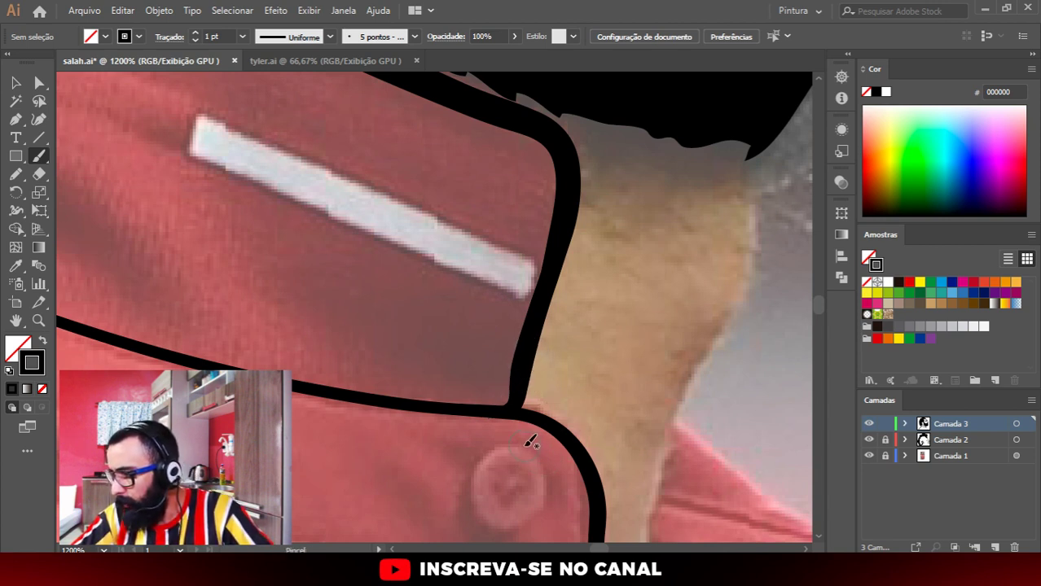
pyautogui.scroll(-5, 521, 456)
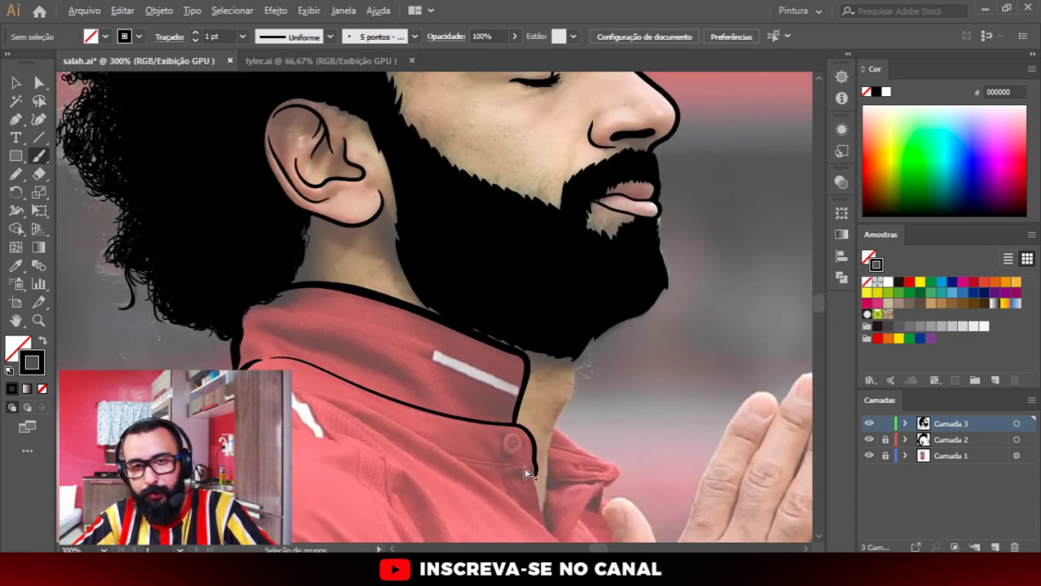
pyautogui.scroll(4, 562, 432)
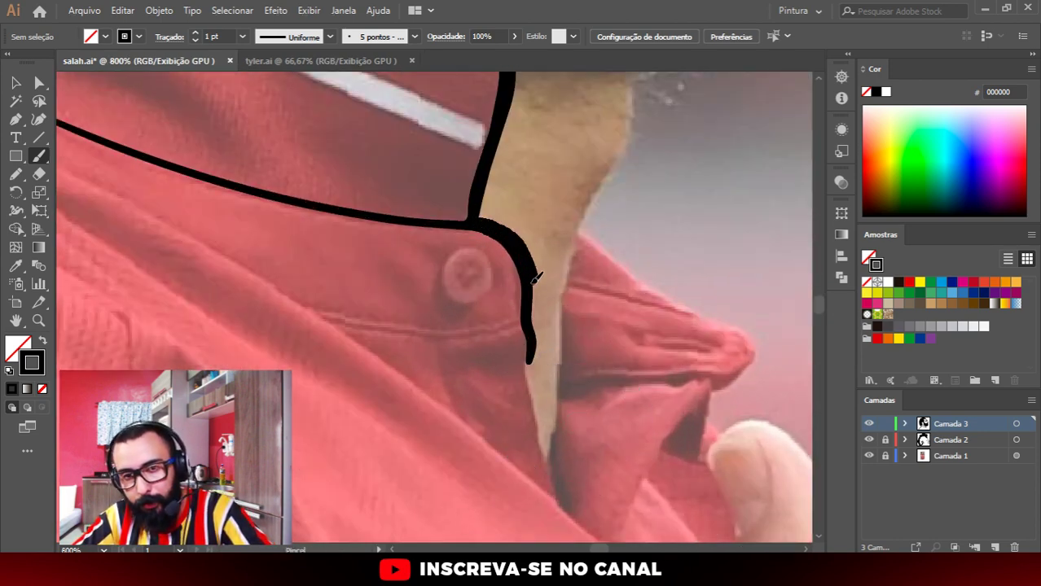
pyautogui.moveTo(531, 363); pyautogui.dragTo(575, 505)
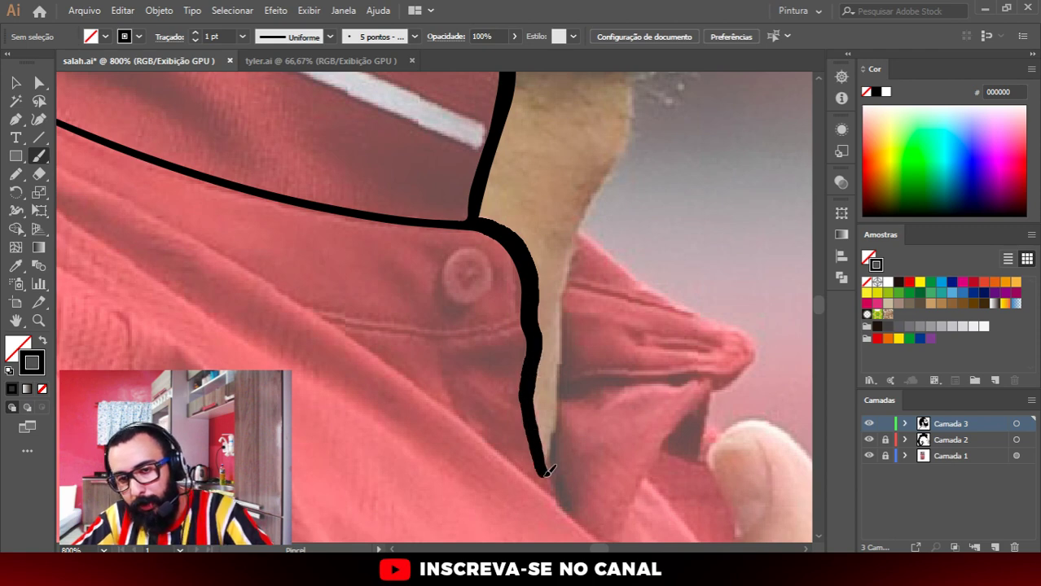
pyautogui.scroll(-5, 514, 303)
pyautogui.scroll(4, 553, 339)
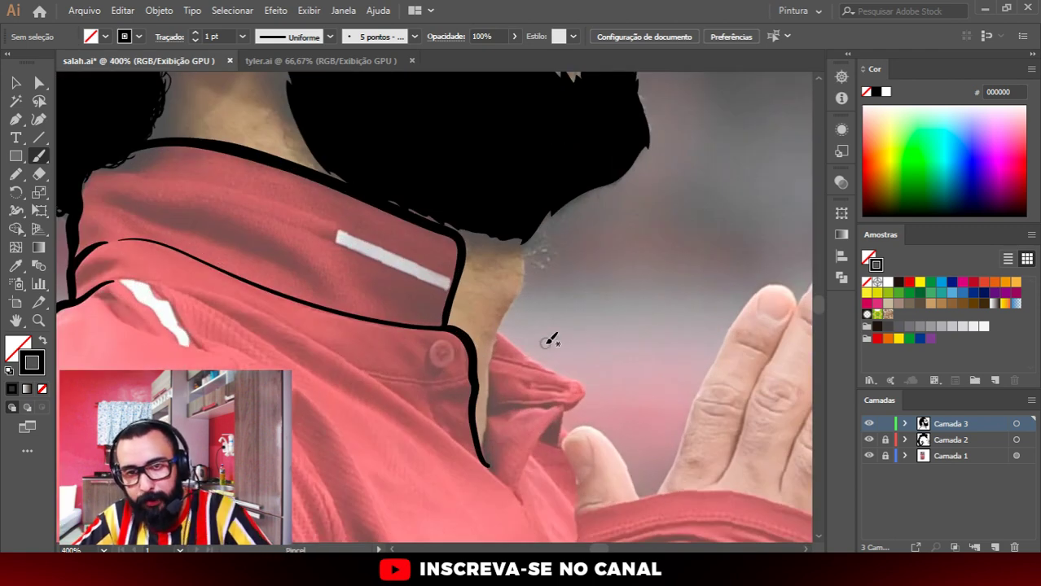
pyautogui.moveTo(526, 228); pyautogui.dragTo(486, 466)
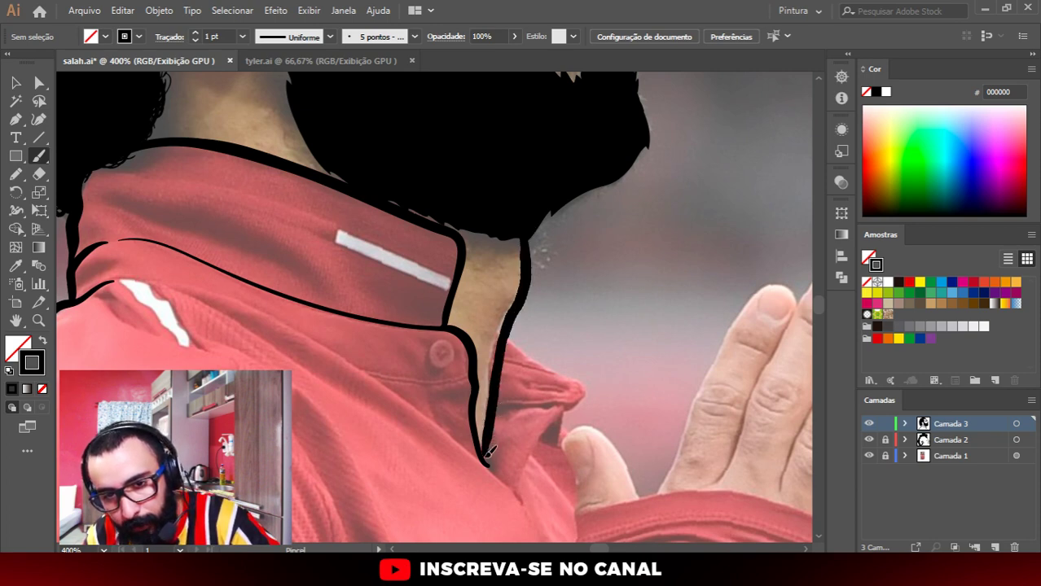
# Step: Reshape an anchor point on the neck outline with the Direct Selection tool
pyautogui.hotkey('ctrl', '+')
pyautogui.hotkey('ctrl', '+')
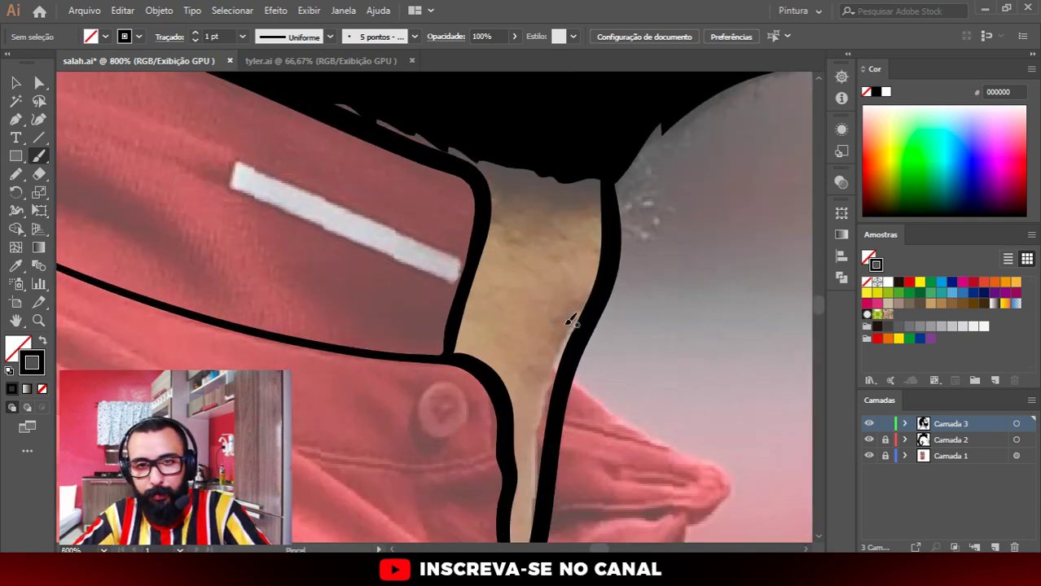
pyautogui.press('a')
pyautogui.click(583, 341)
pyautogui.moveTo(583, 334); pyautogui.dragTo(570, 342)
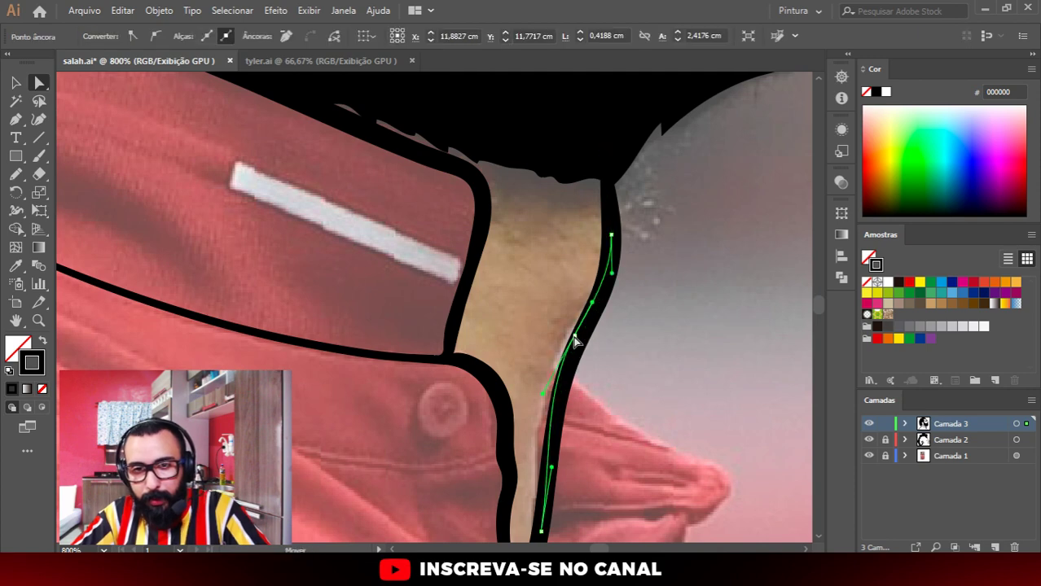
pyautogui.click(680, 316)
pyautogui.hotkey('ctrl', '-')
pyautogui.hotkey('ctrl', '-')
pyautogui.hotkey('ctrl', '-')
pyautogui.press('b')
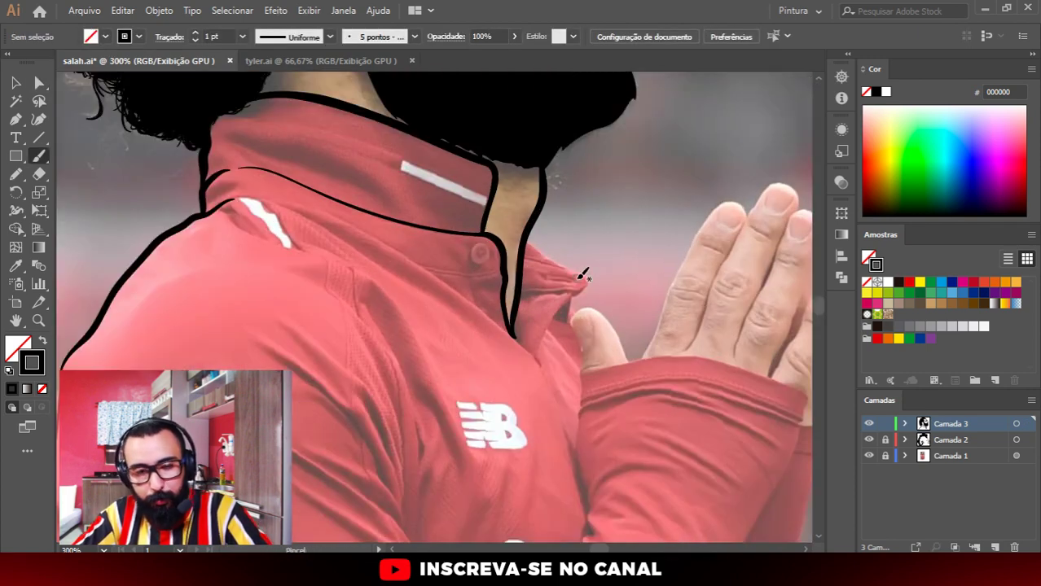
# Step: Ink a fold line across the jersey down to the collar opening
pyautogui.hotkey('ctrl', '-')
pyautogui.hotkey('ctrl', '+')
pyautogui.hotkey('ctrl', '+')
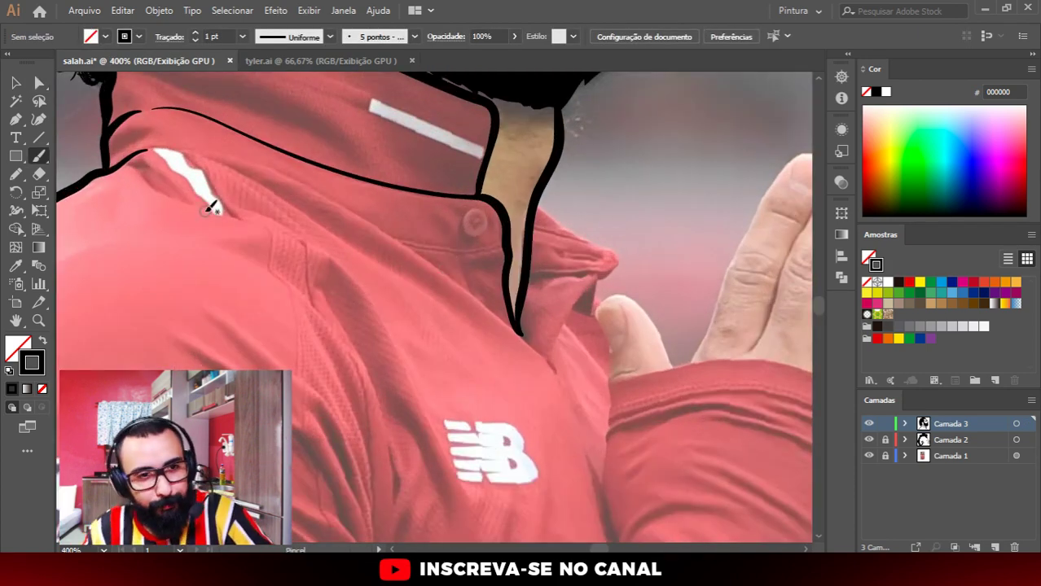
pyautogui.moveTo(167, 147); pyautogui.dragTo(442, 267)
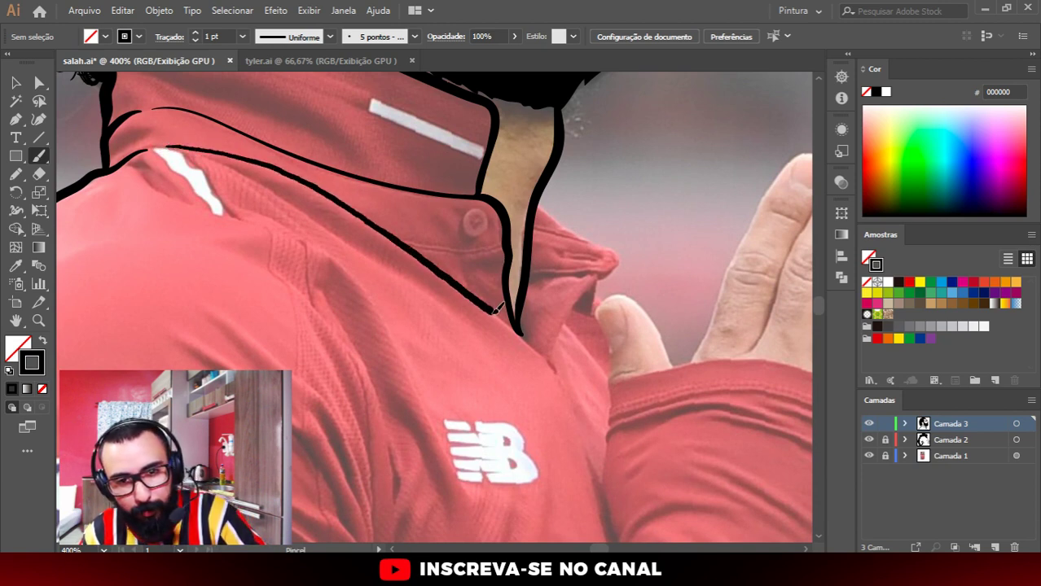
pyautogui.moveTo(438, 268); pyautogui.dragTo(564, 399)
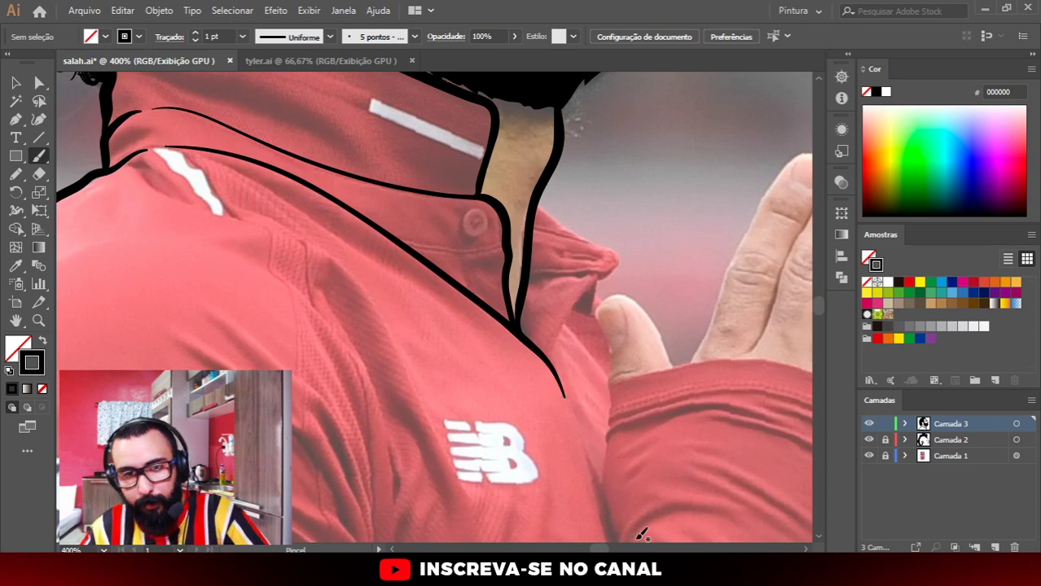
pyautogui.scroll(2, 496, 104)
pyautogui.scroll(2, 454, 152)
pyautogui.scroll(2, 453, 153)
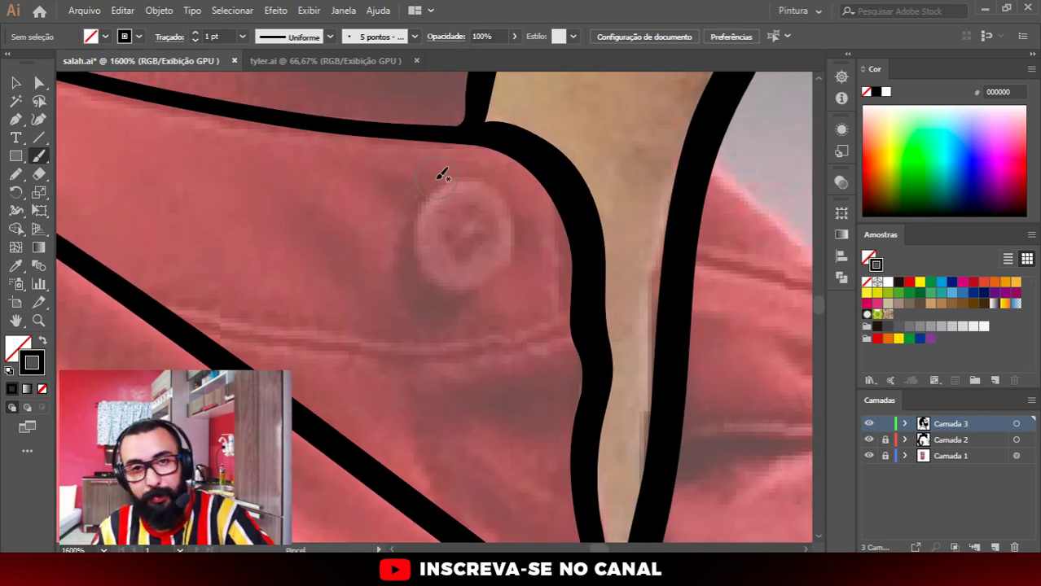
# Step: Draw the round collar button ring, redrawing it once, and dot buttonholes inside
pyautogui.moveTo(465, 178); pyautogui.dragTo(516, 196)
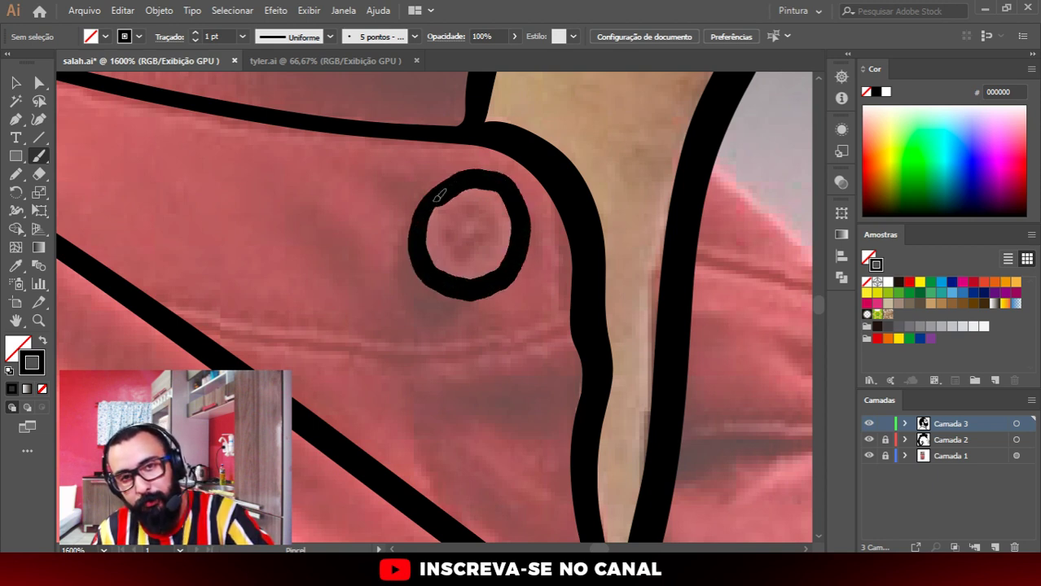
pyautogui.moveTo(516, 197); pyautogui.dragTo(423, 213)
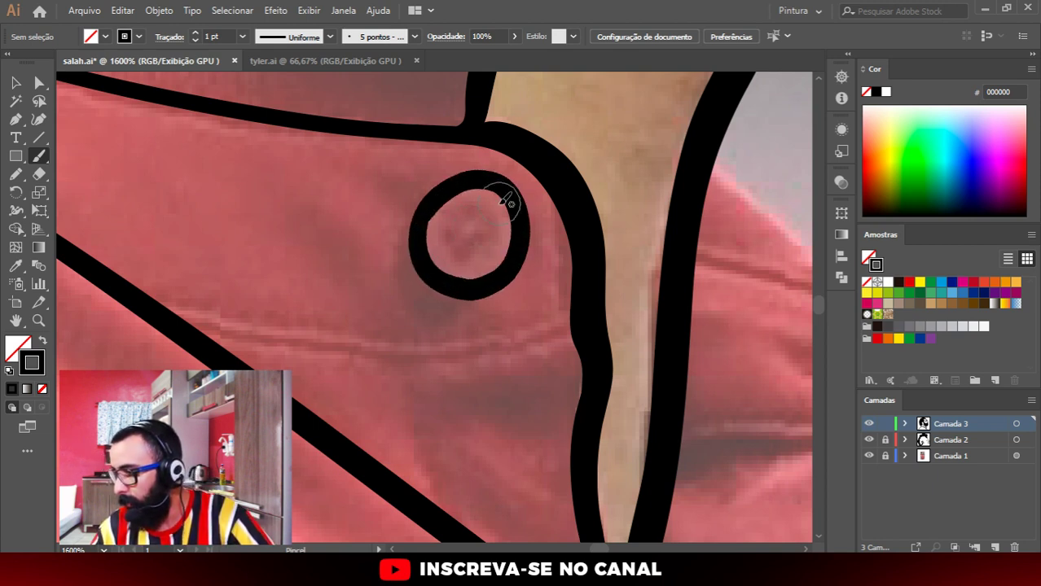
pyautogui.hotkey('ctrl', 'z')
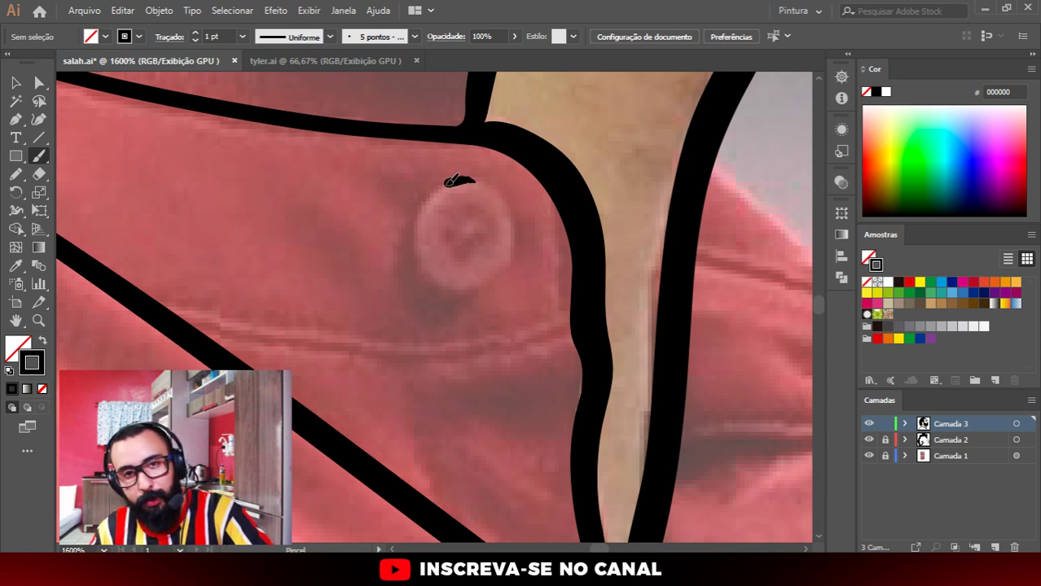
pyautogui.moveTo(447, 181)
pyautogui.mouseDown()
pyautogui.moveTo(420, 232)
pyautogui.moveTo(430, 278)
pyautogui.moveTo(493, 290)
pyautogui.moveTo(515, 227)
pyautogui.moveTo(495, 177)
pyautogui.moveTo(459, 178)
pyautogui.mouseUp()
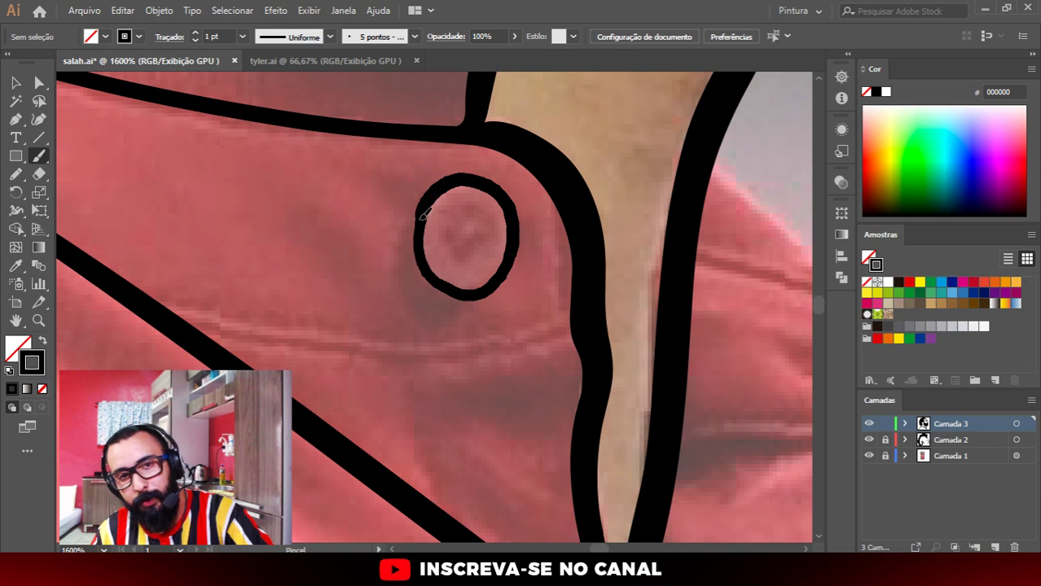
pyautogui.click(454, 219)
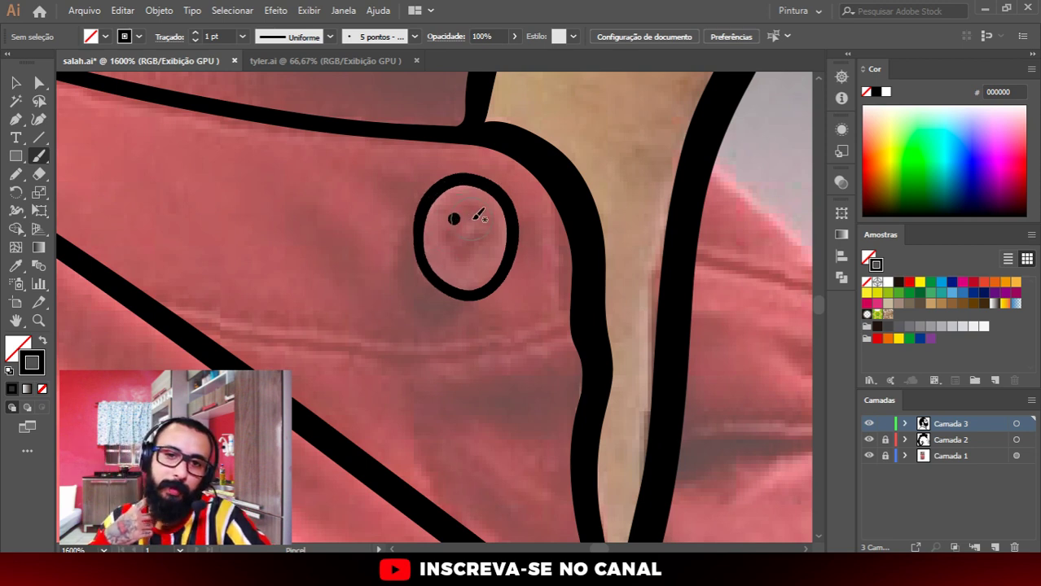
pyautogui.click(475, 218)
pyautogui.click(474, 248)
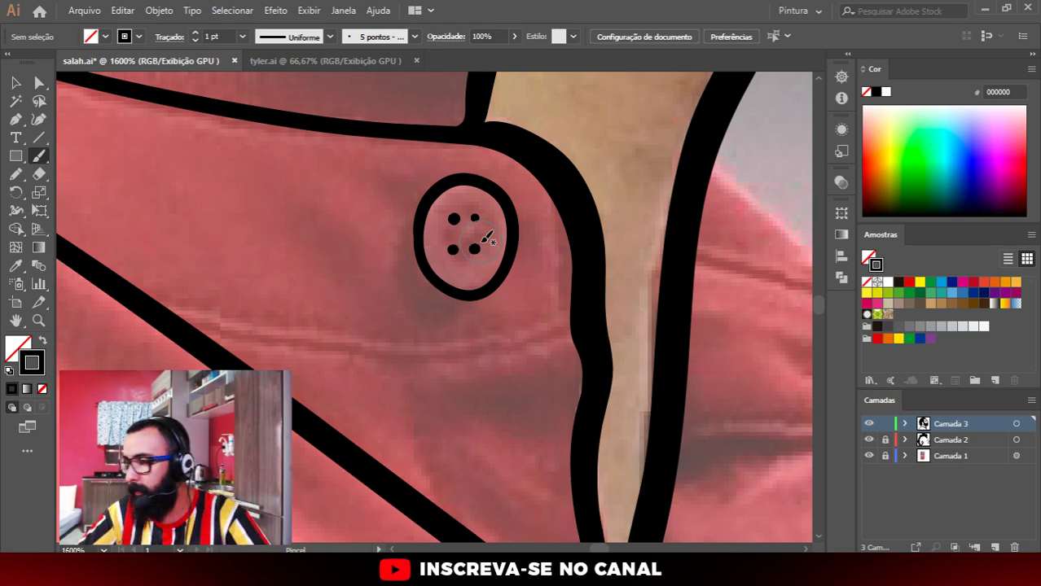
pyautogui.scroll(-1, 477, 269)
# Step: Draw the placket seam line beneath the collar button
pyautogui.scroll(-1, 497, 275)
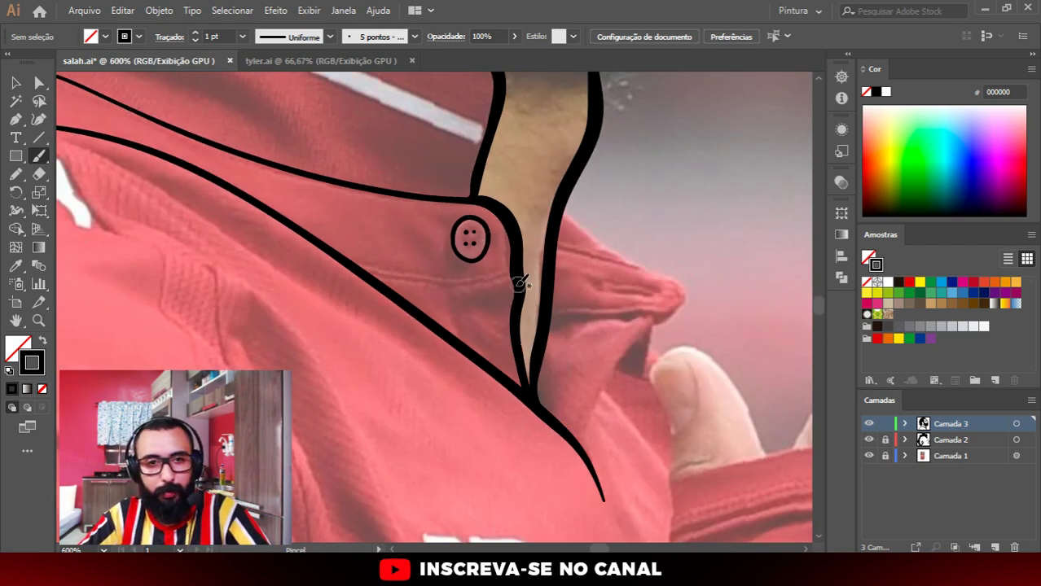
pyautogui.scroll(-1, 513, 277)
pyautogui.moveTo(314, 269)
pyautogui.mouseDown()
pyautogui.moveTo(448, 281)
pyautogui.moveTo(501, 271)
pyautogui.mouseUp()
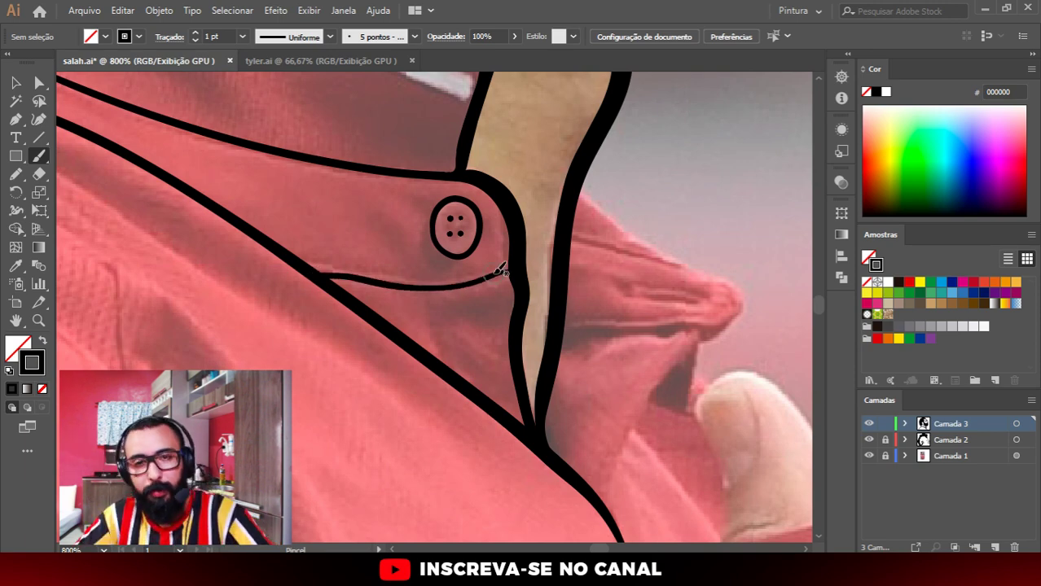
pyautogui.scroll(1, 501, 272)
pyautogui.scroll(-2, 542, 341)
pyautogui.scroll(-1, 515, 328)
pyautogui.scroll(-2, 515, 327)
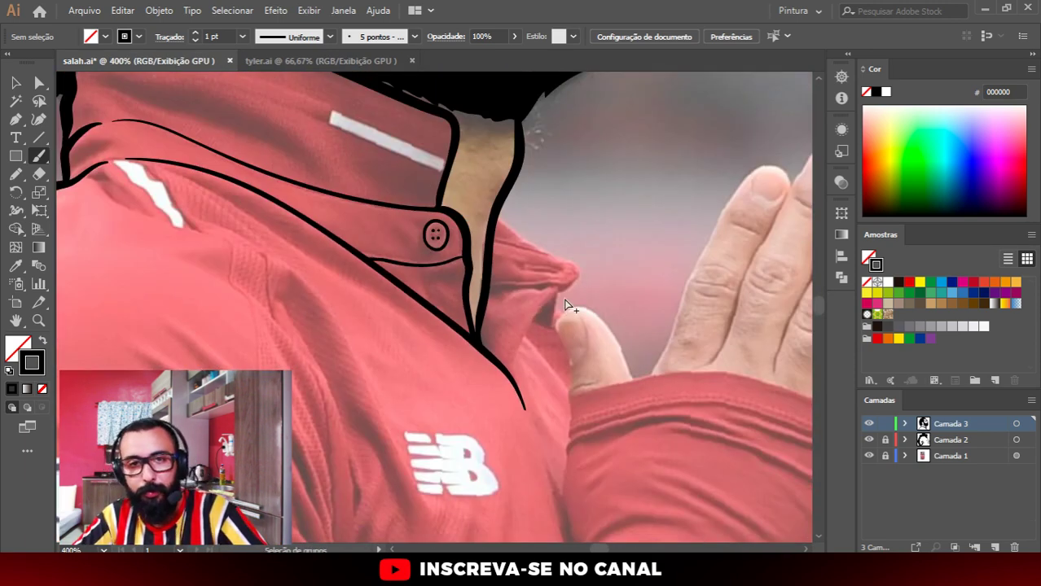
pyautogui.scroll(1, 566, 304)
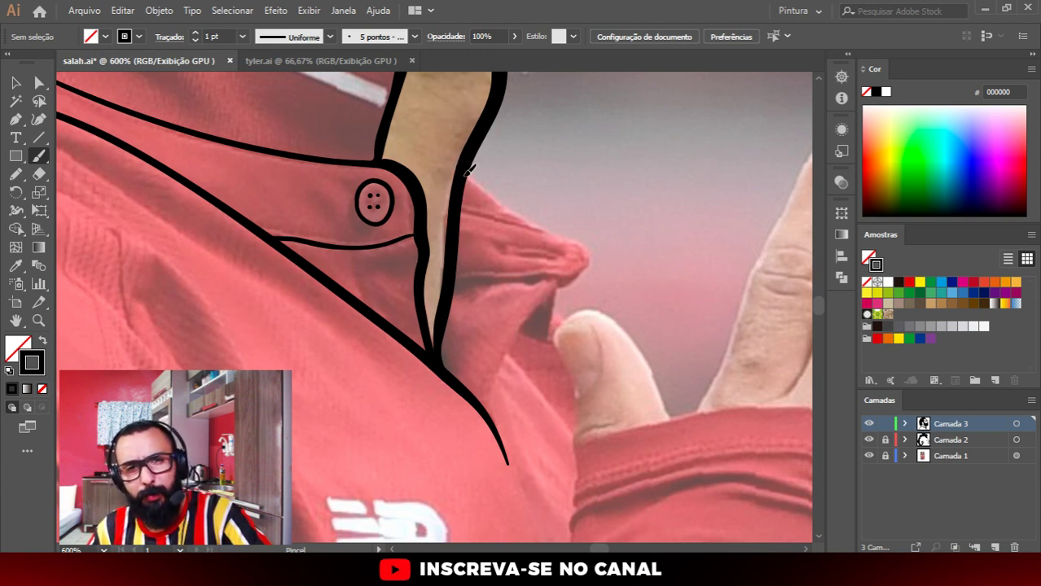
# Step: Outline the folded collar down the shirt and along its upper edge to the tip
pyautogui.moveTo(467, 172); pyautogui.dragTo(540, 227)
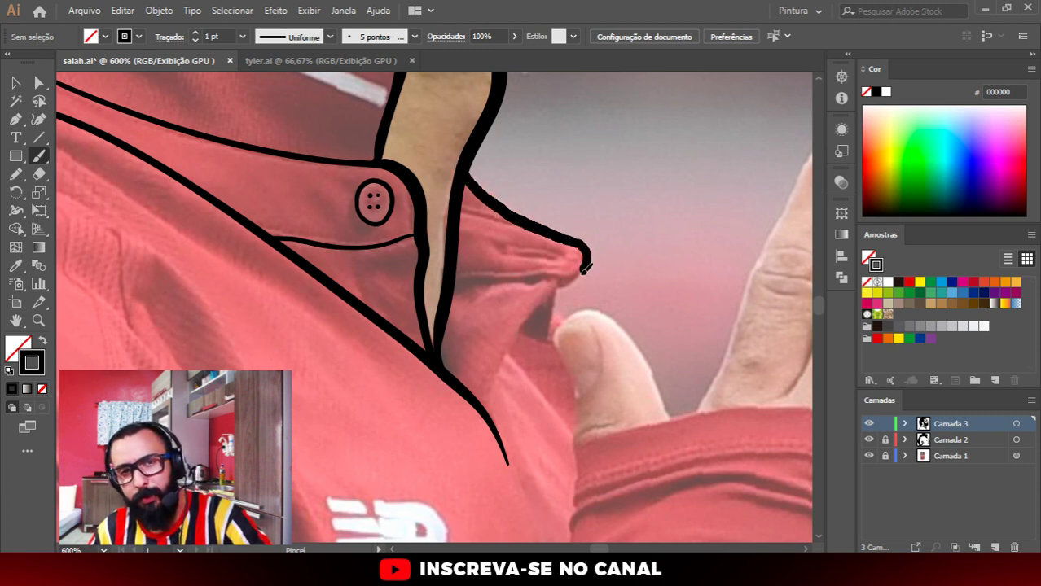
pyautogui.moveTo(526, 323); pyautogui.dragTo(489, 409)
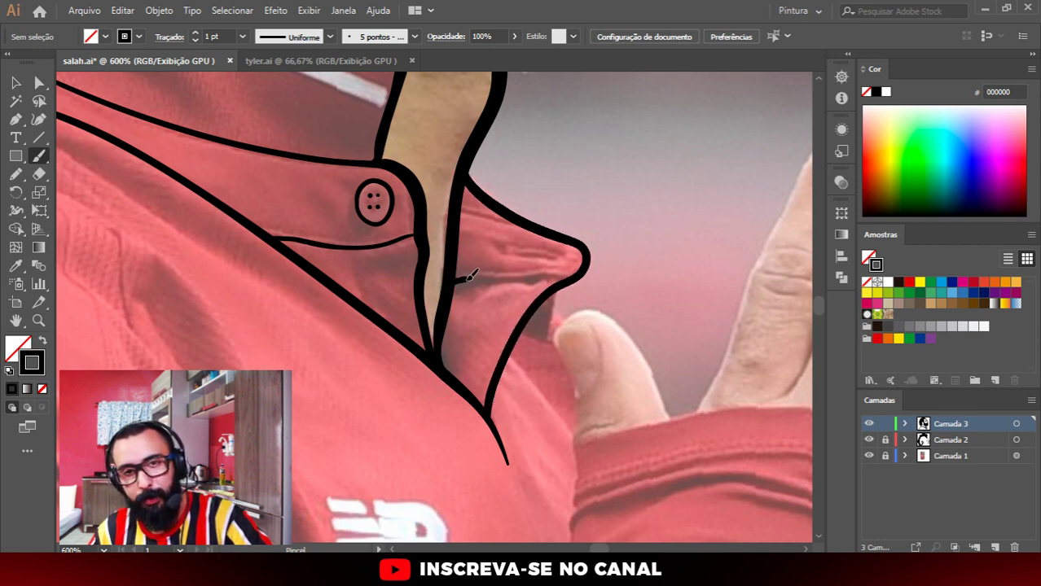
pyautogui.moveTo(469, 277)
pyautogui.mouseDown()
pyautogui.moveTo(540, 278)
pyautogui.moveTo(578, 254)
pyautogui.mouseUp()
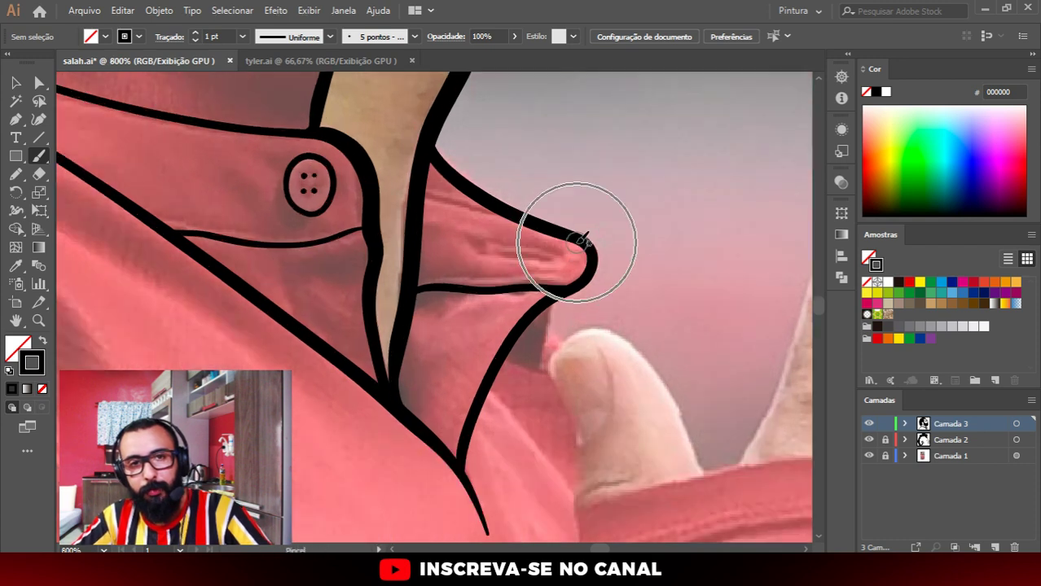
pyautogui.scroll(1, 569, 244)
pyautogui.moveTo(422, 196); pyautogui.dragTo(514, 212)
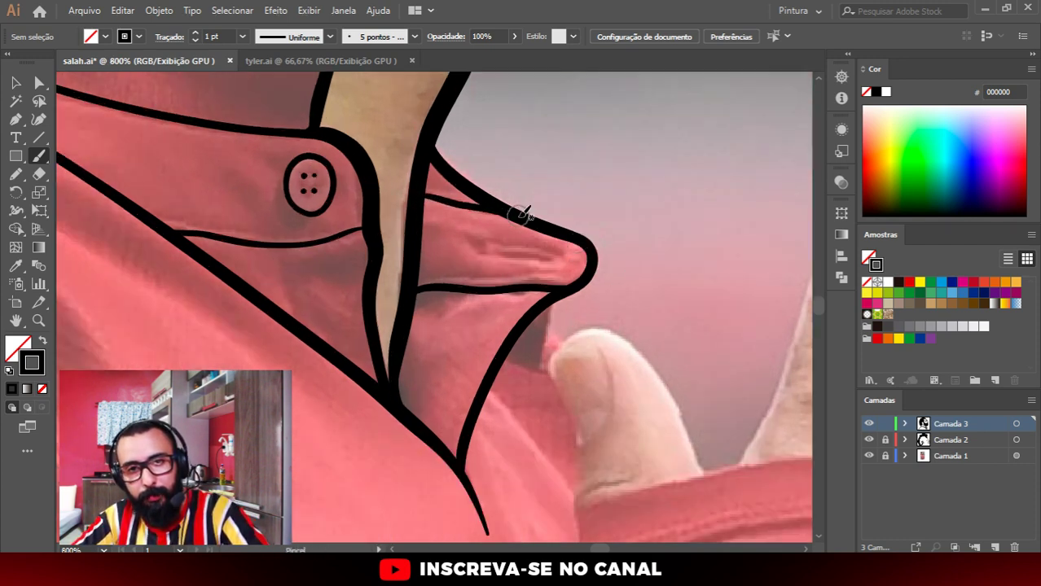
# Step: Add fold marks inside the collar tip and a second seam line beneath the button
pyautogui.moveTo(553, 258)
pyautogui.mouseDown()
pyautogui.moveTo(489, 252)
pyautogui.moveTo(555, 253)
pyautogui.mouseUp()
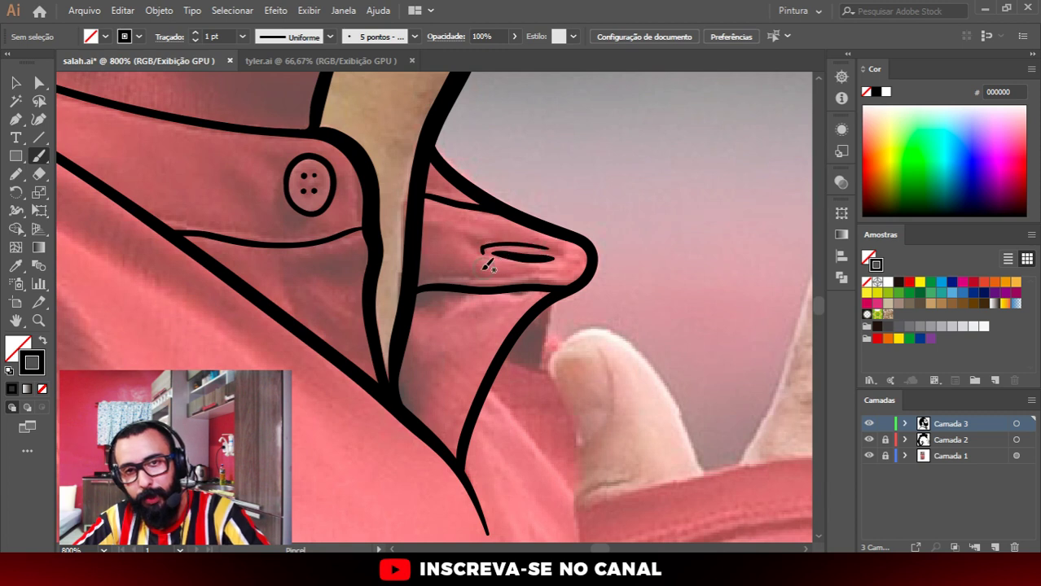
pyautogui.moveTo(454, 276); pyautogui.dragTo(564, 269)
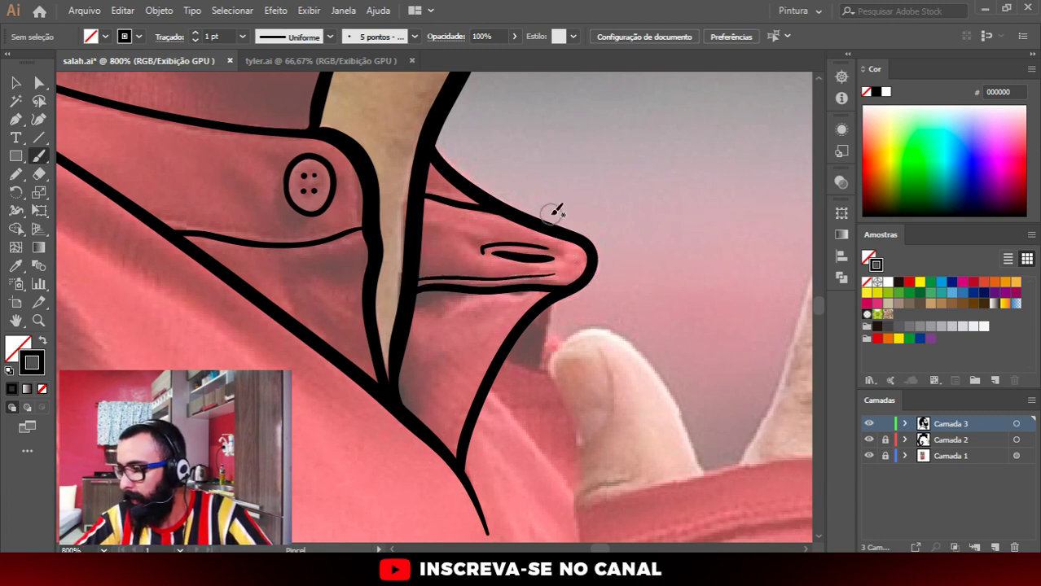
pyautogui.scroll(-1, 463, 193)
pyautogui.scroll(2, 268, 228)
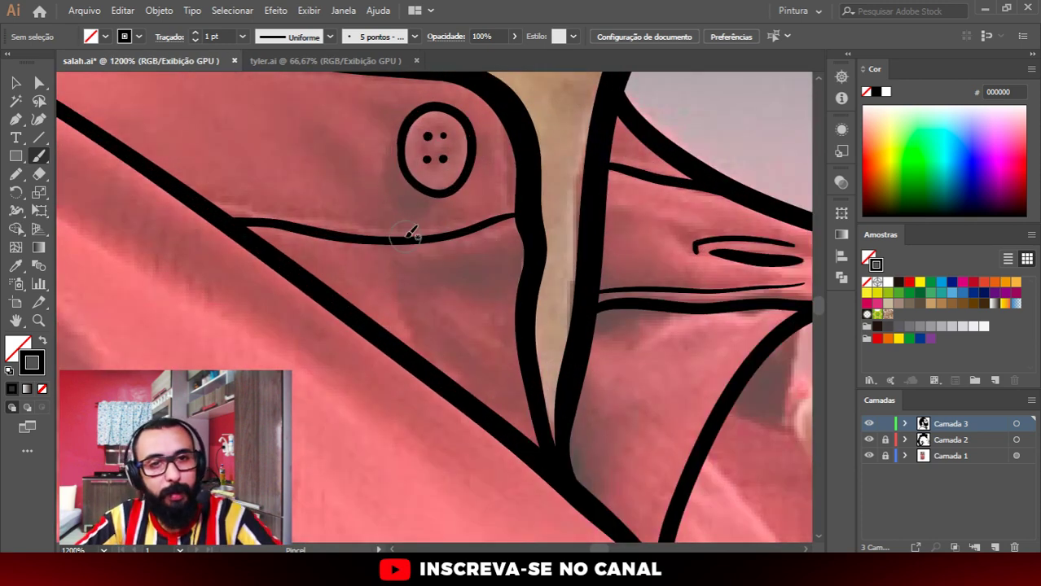
pyautogui.moveTo(212, 202); pyautogui.dragTo(450, 223)
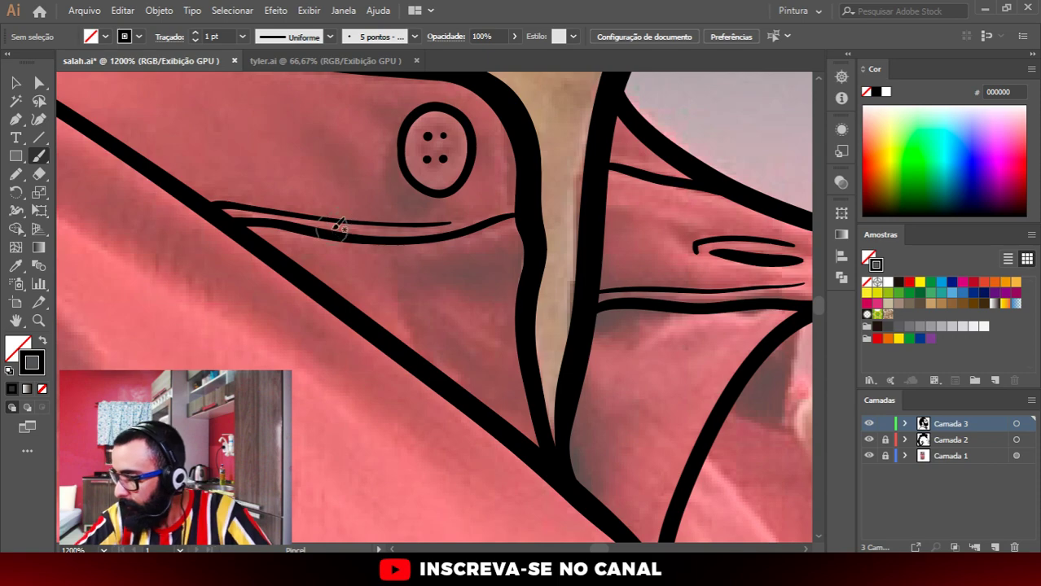
pyautogui.scroll(-4, 299, 111)
# Step: Outline the top of the thumb and the sleeve cuff's top edge, redoing a misplaced stroke
pyautogui.scroll(-3, 489, 157)
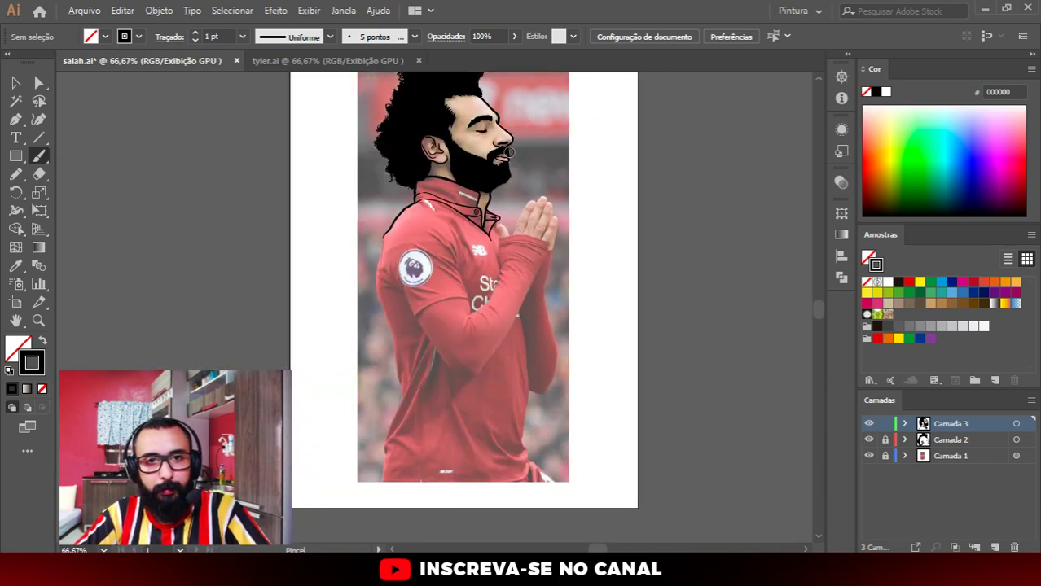
pyautogui.scroll(4, 571, 325)
pyautogui.scroll(-1, 564, 328)
pyautogui.scroll(1, 586, 215)
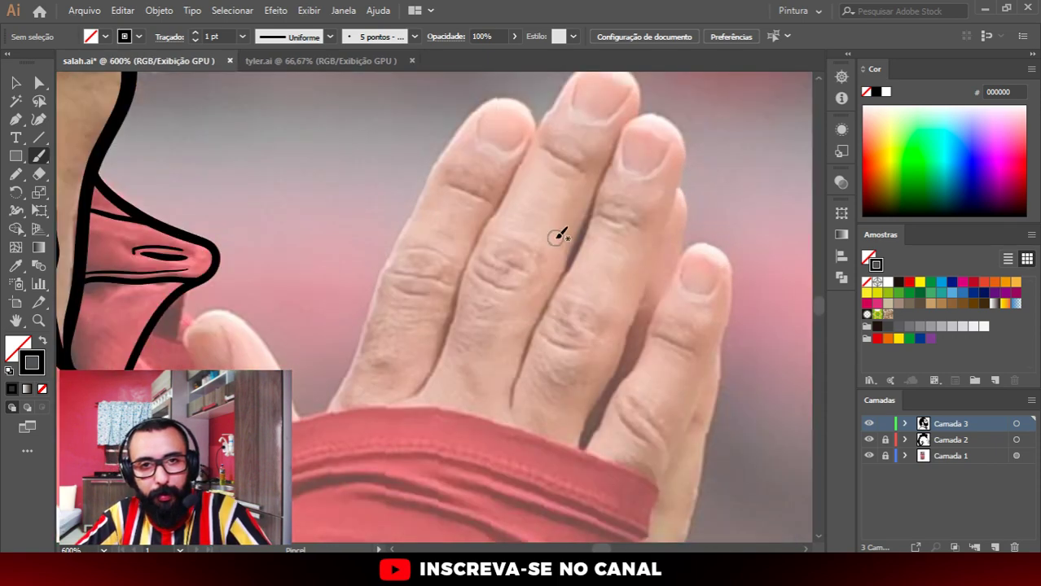
pyautogui.scroll(1, 555, 227)
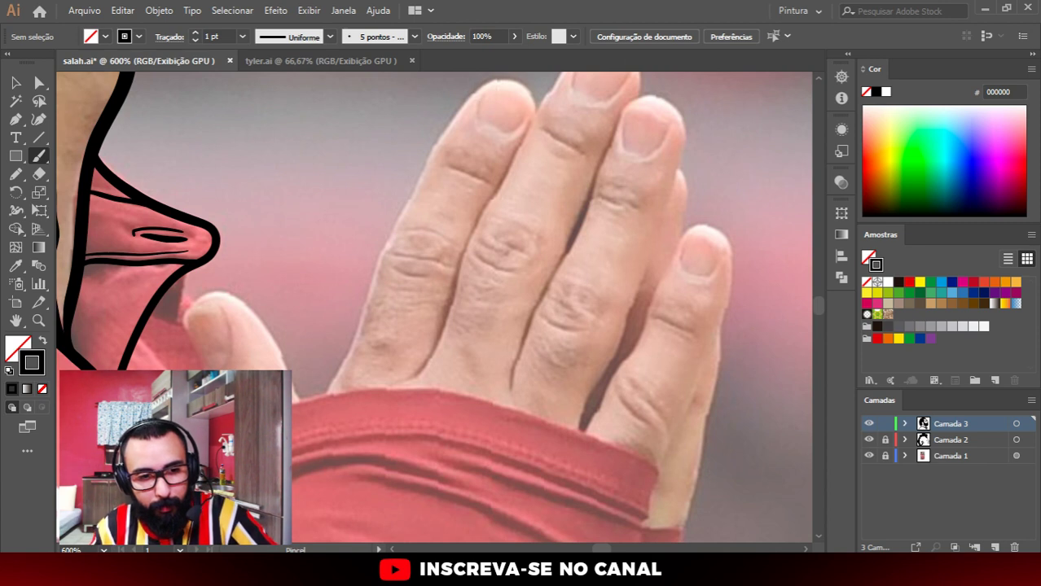
pyautogui.moveTo(205, 370); pyautogui.dragTo(189, 331)
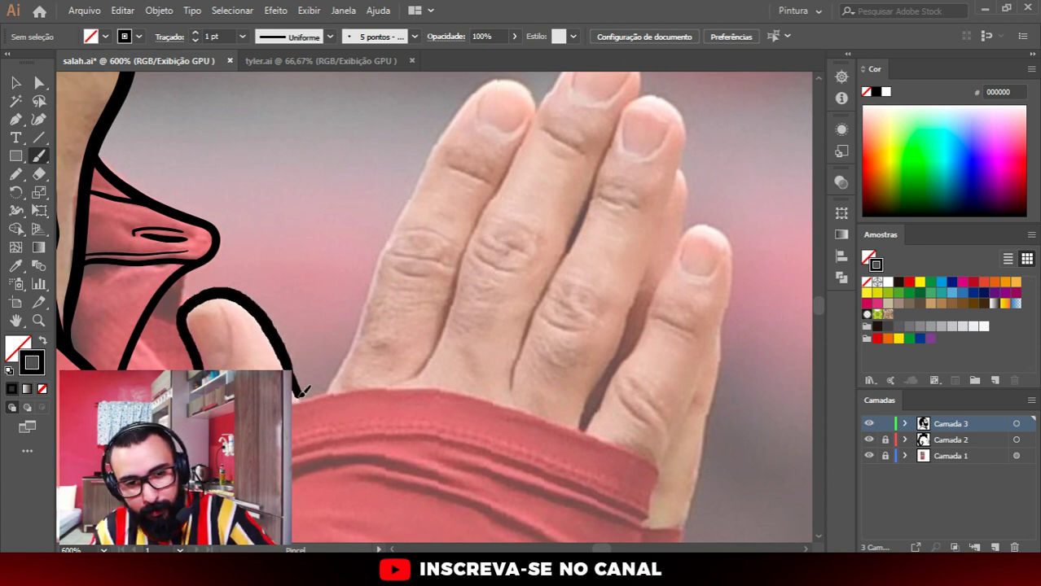
pyautogui.moveTo(202, 294)
pyautogui.mouseDown()
pyautogui.moveTo(298, 398)
pyautogui.moveTo(367, 387)
pyautogui.mouseUp()
pyautogui.hotkey('ctrl', 'z')
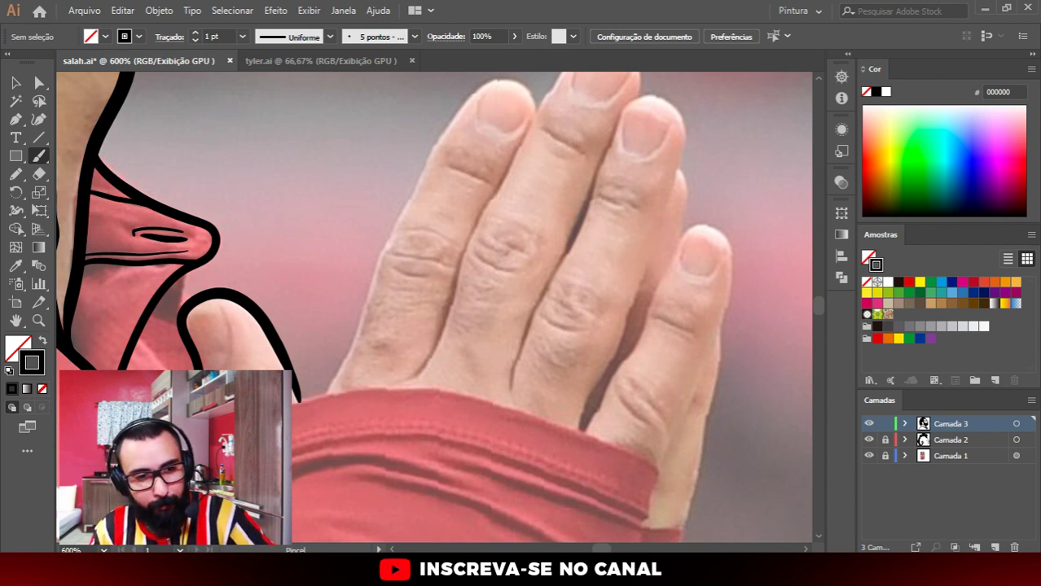
pyautogui.moveTo(291, 399)
pyautogui.mouseDown()
pyautogui.moveTo(371, 385)
pyautogui.moveTo(515, 409)
pyautogui.moveTo(623, 436)
pyautogui.moveTo(662, 465)
pyautogui.mouseUp()
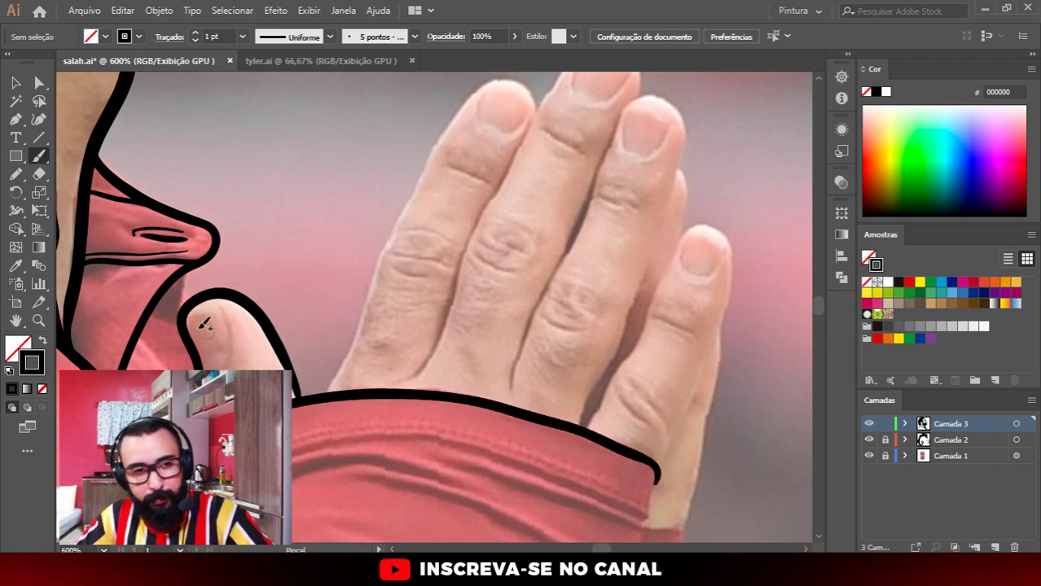
# Step: Ink the thumbnail outline on the thumb
pyautogui.scroll(2, 195, 359)
pyautogui.scroll(2, 200, 456)
pyautogui.scroll(-3, 221, 323)
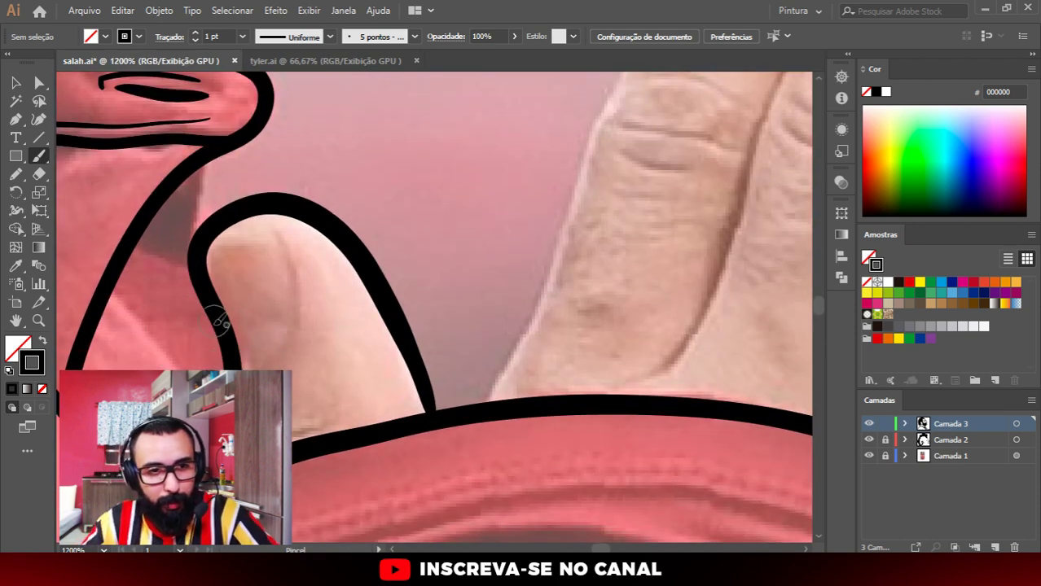
pyautogui.moveTo(244, 364); pyautogui.dragTo(292, 319)
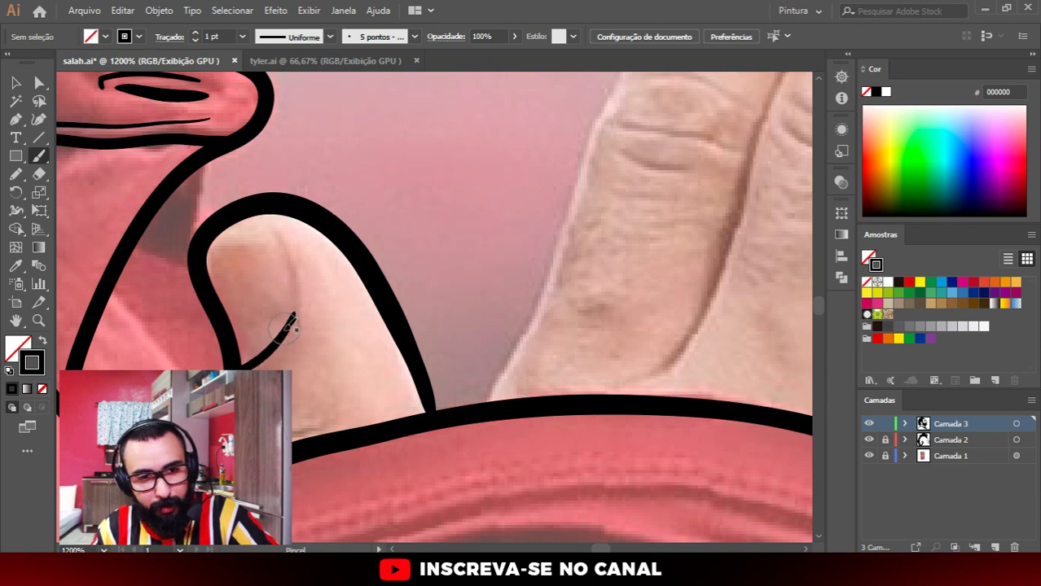
pyautogui.moveTo(283, 229); pyautogui.dragTo(279, 232)
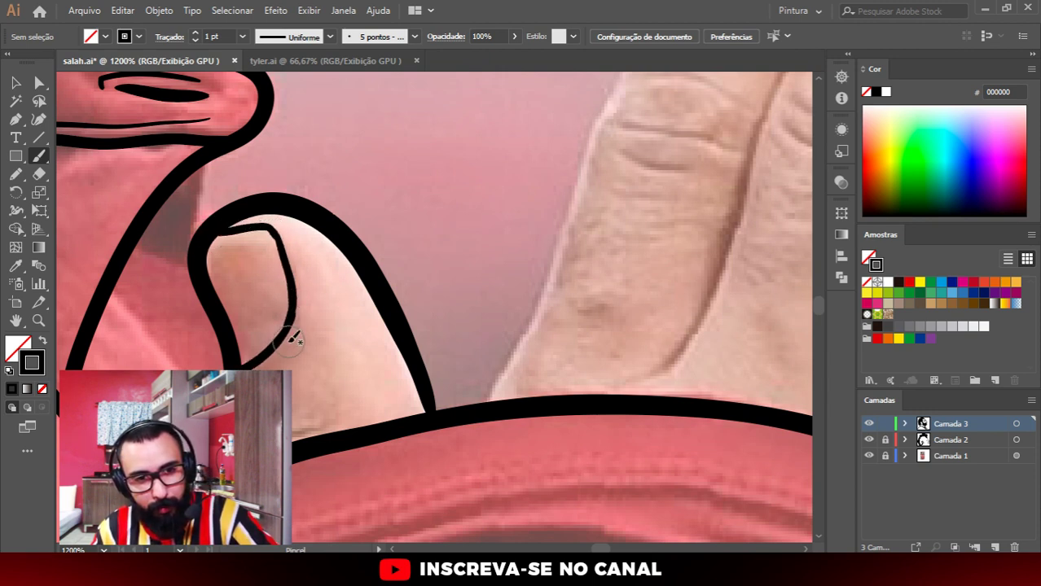
pyautogui.scroll(-5, 300, 322)
# Step: Outline the hand's left edge and the next finger with its fingertip
pyautogui.scroll(1, 413, 268)
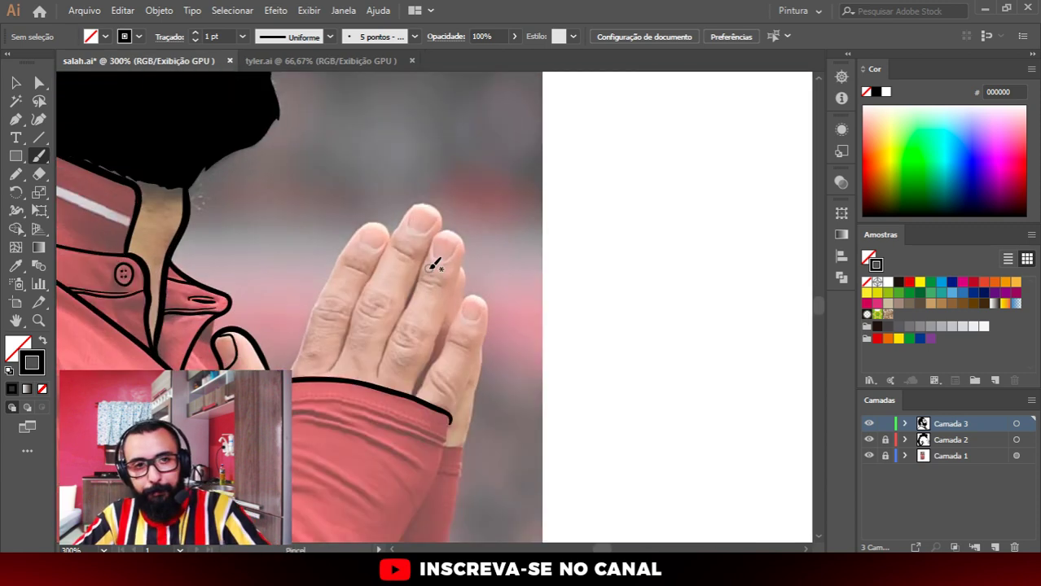
pyautogui.scroll(1, 423, 259)
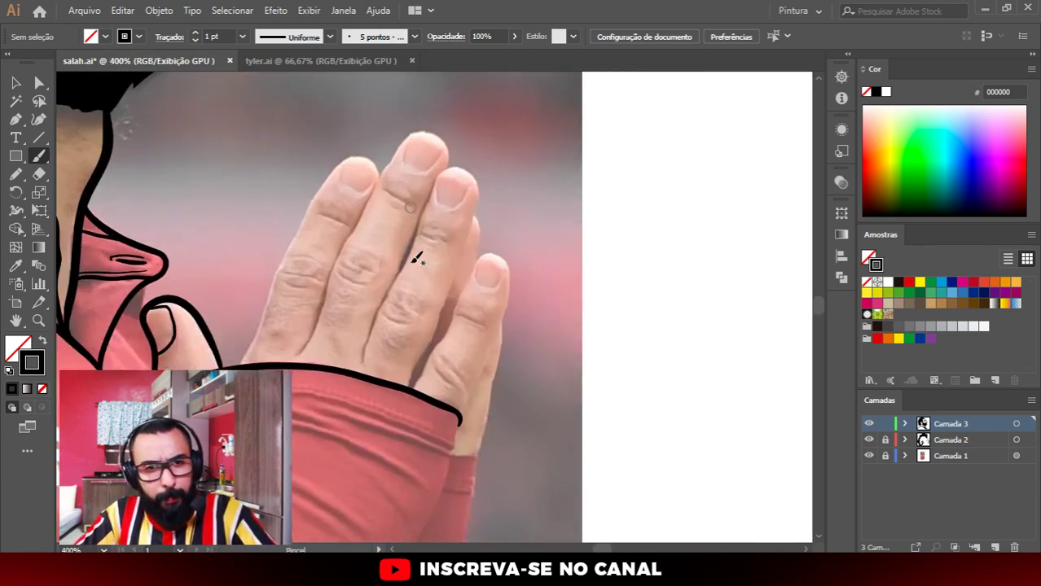
pyautogui.moveTo(241, 362); pyautogui.dragTo(286, 261)
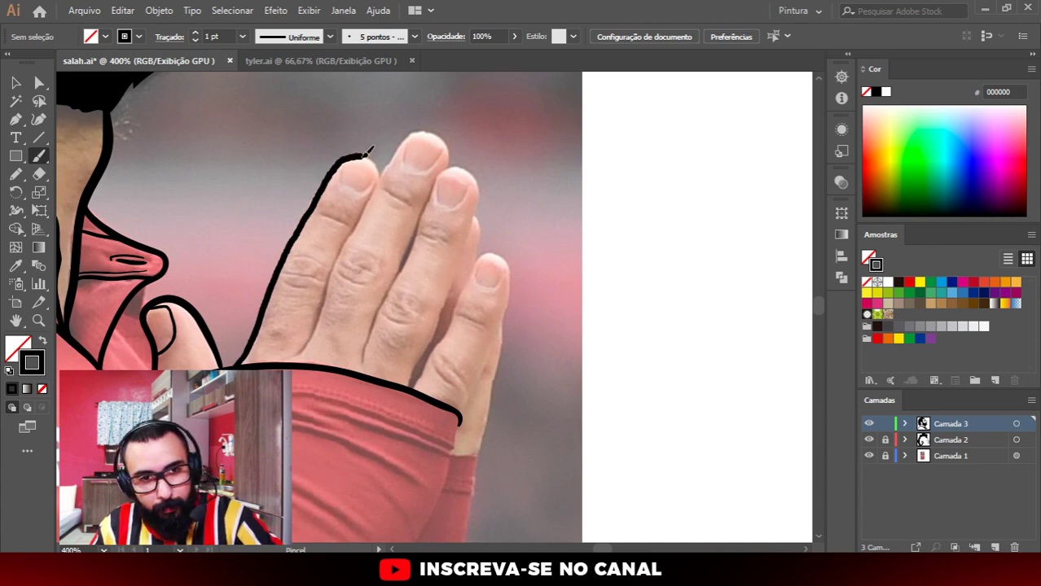
pyautogui.scroll(1, 368, 205)
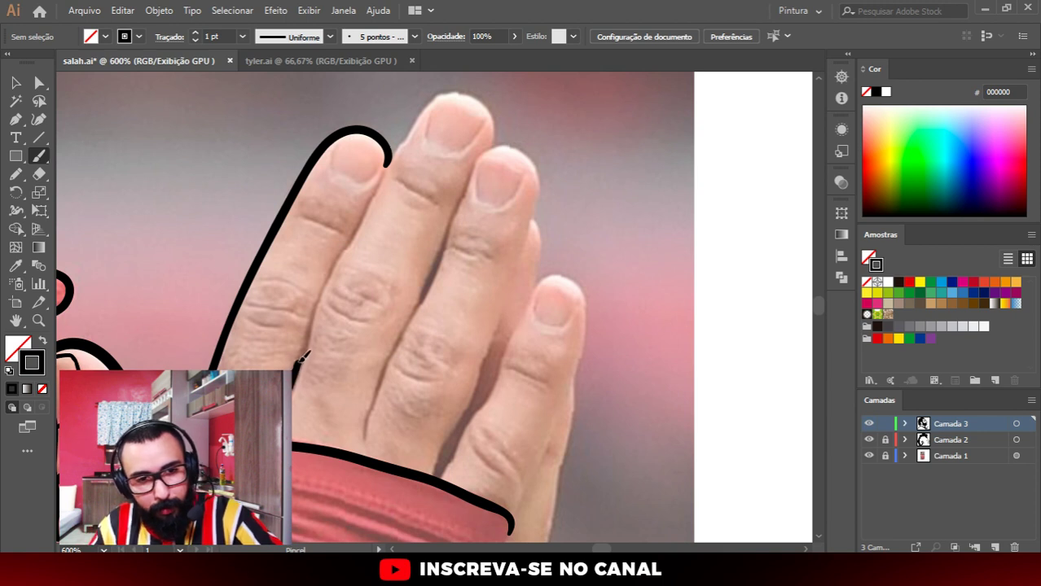
pyautogui.moveTo(302, 356); pyautogui.dragTo(381, 188)
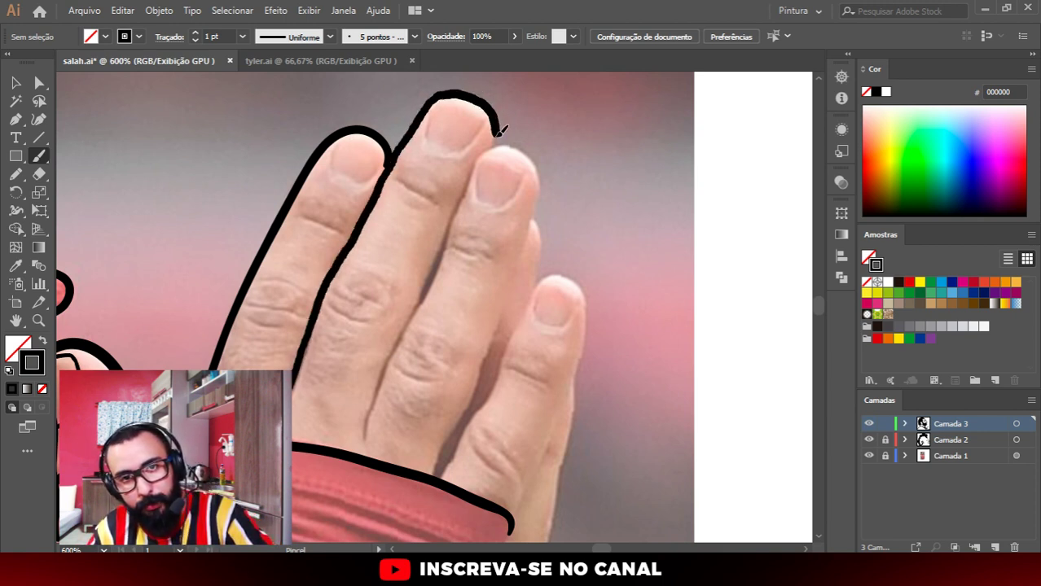
pyautogui.moveTo(501, 130); pyautogui.dragTo(488, 153)
pyautogui.scroll(-5, 523, 176)
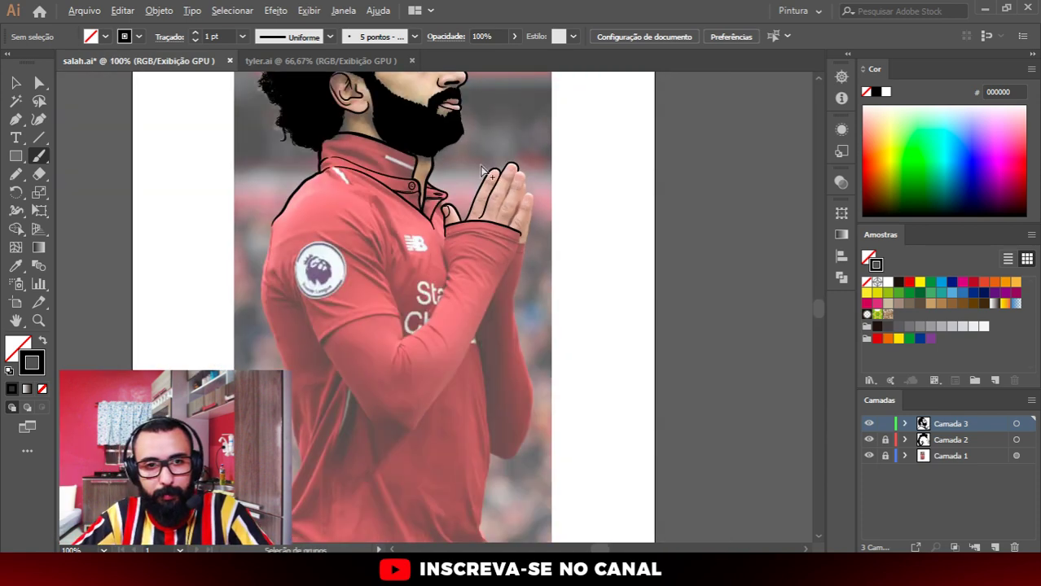
pyautogui.scroll(5, 477, 198)
# Step: Select and check the finger outline paths with the Direct Selection tool
pyautogui.press('a')
pyautogui.click(565, 167)
pyautogui.scroll(3, 562, 167)
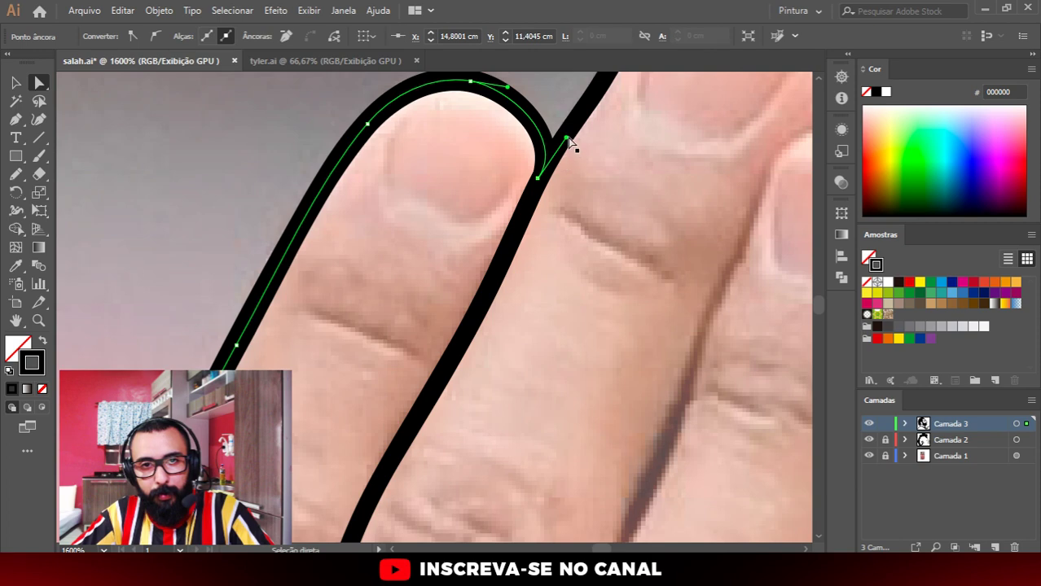
pyautogui.click(569, 145)
pyautogui.click(600, 183)
pyautogui.scroll(-3, 602, 194)
pyautogui.scroll(-3, 597, 293)
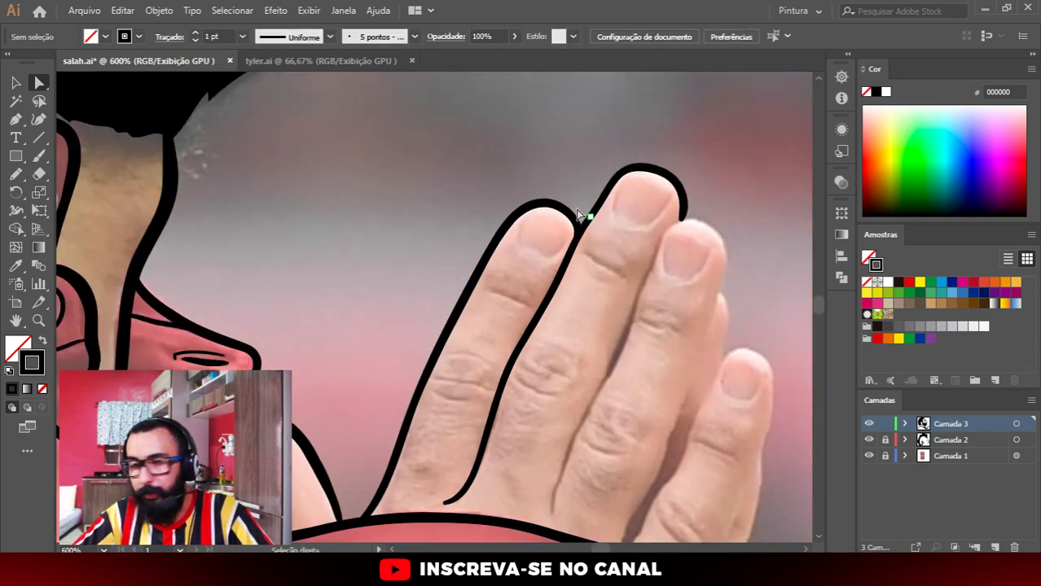
pyautogui.scroll(2, 616, 305)
pyautogui.press('b')
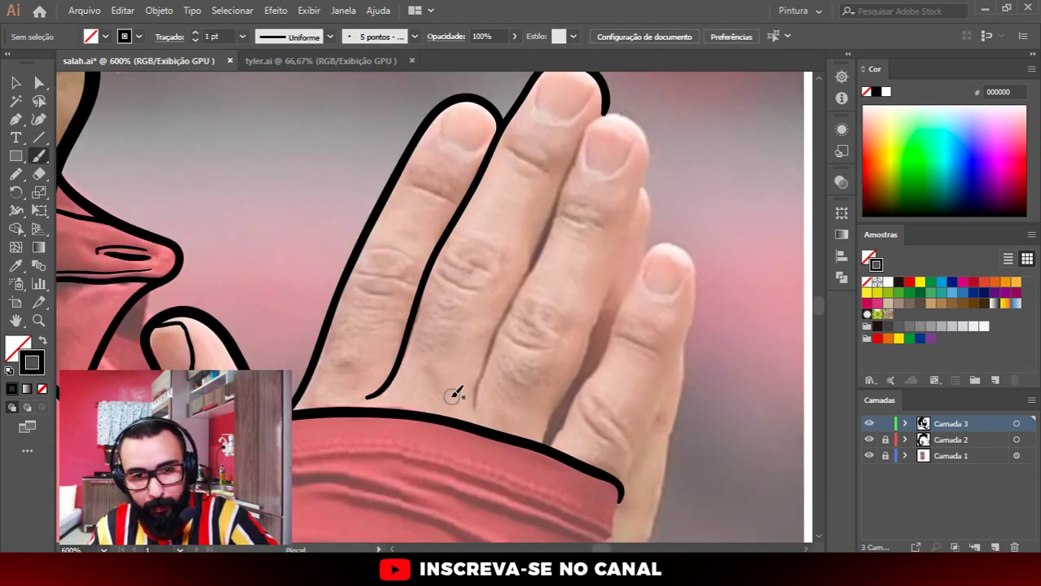
# Step: Ink finger creases, the remaining finger edges, and the little finger up from the cuff
pyautogui.moveTo(473, 410); pyautogui.dragTo(513, 292)
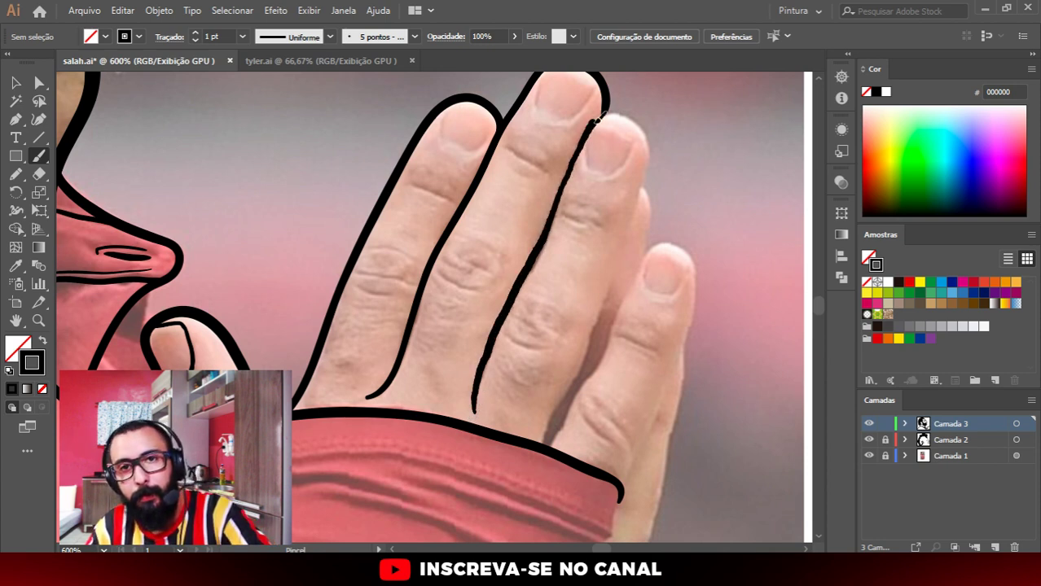
pyautogui.moveTo(646, 122); pyautogui.dragTo(648, 167)
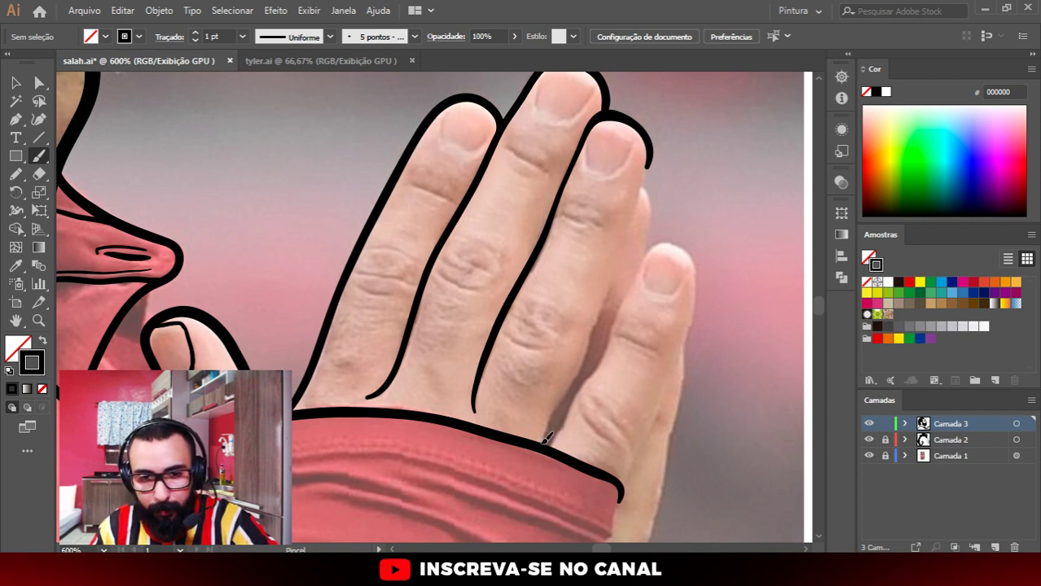
pyautogui.moveTo(561, 401); pyautogui.dragTo(559, 403)
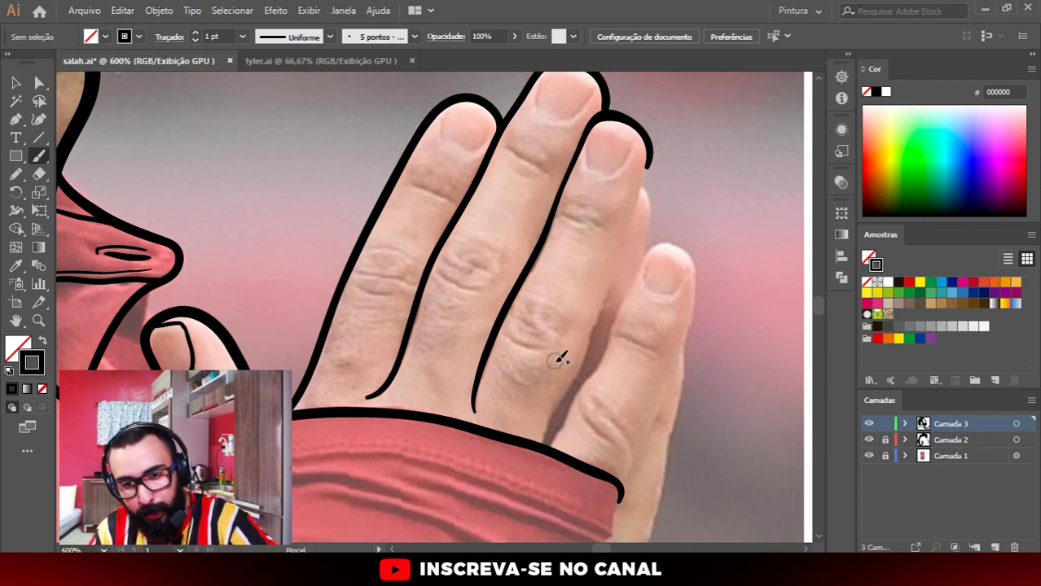
pyautogui.moveTo(583, 371)
pyautogui.mouseDown()
pyautogui.moveTo(637, 231)
pyautogui.moveTo(650, 140)
pyautogui.mouseUp()
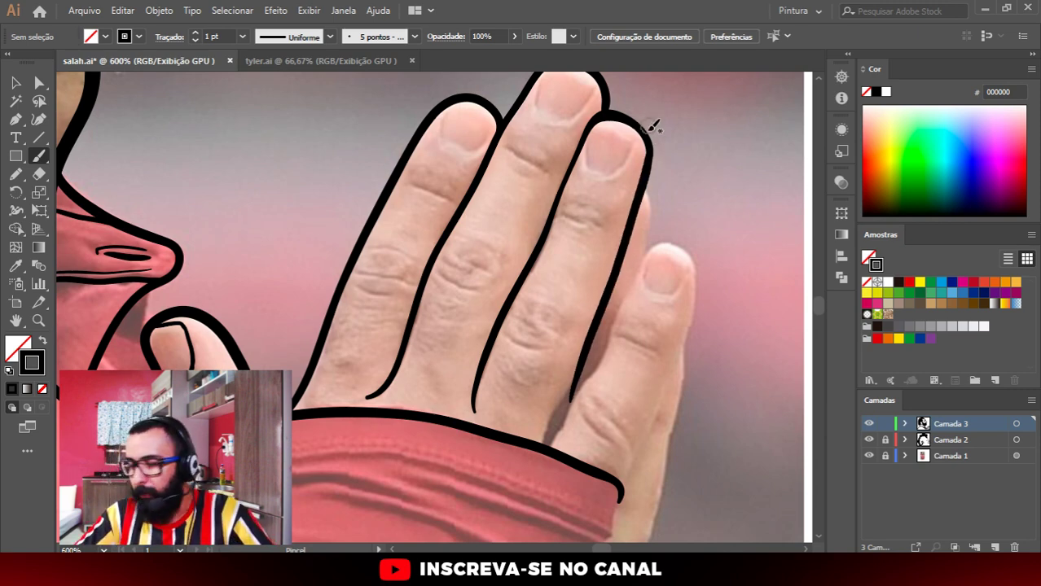
pyautogui.scroll(-2, 674, 220)
pyautogui.scroll(1, 684, 222)
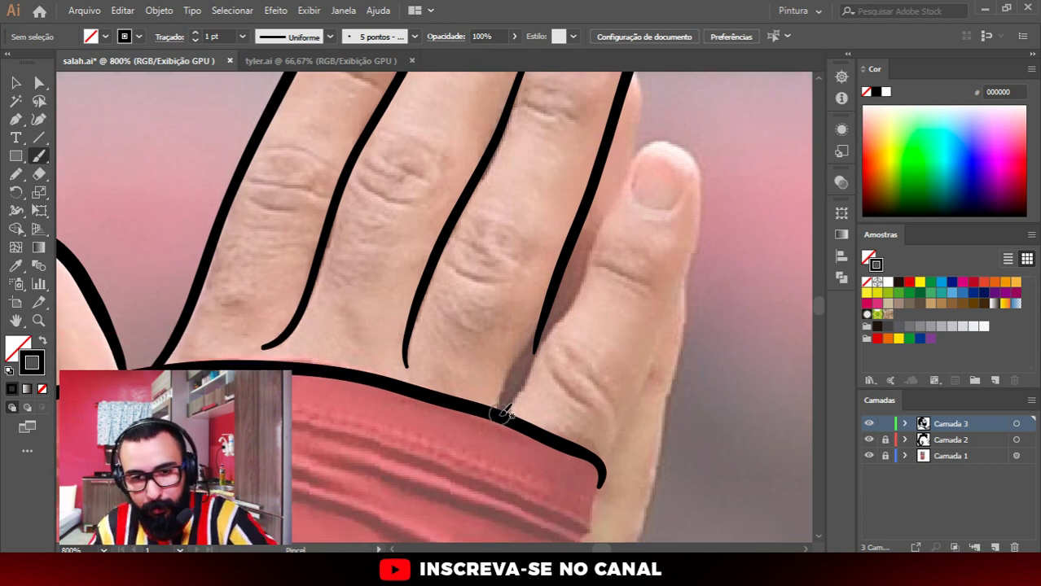
pyautogui.moveTo(501, 414)
pyautogui.mouseDown()
pyautogui.moveTo(652, 143)
pyautogui.moveTo(690, 155)
pyautogui.moveTo(706, 206)
pyautogui.moveTo(603, 487)
pyautogui.mouseUp()
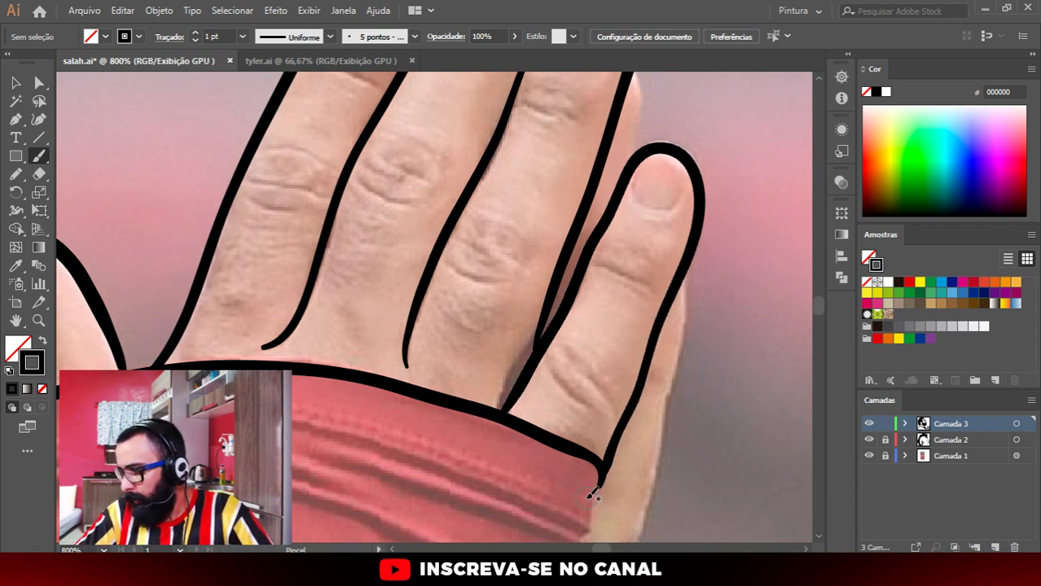
# Step: Draw the first fingernail outline with its sides, bottom and top edge
pyautogui.scroll(-3, 541, 389)
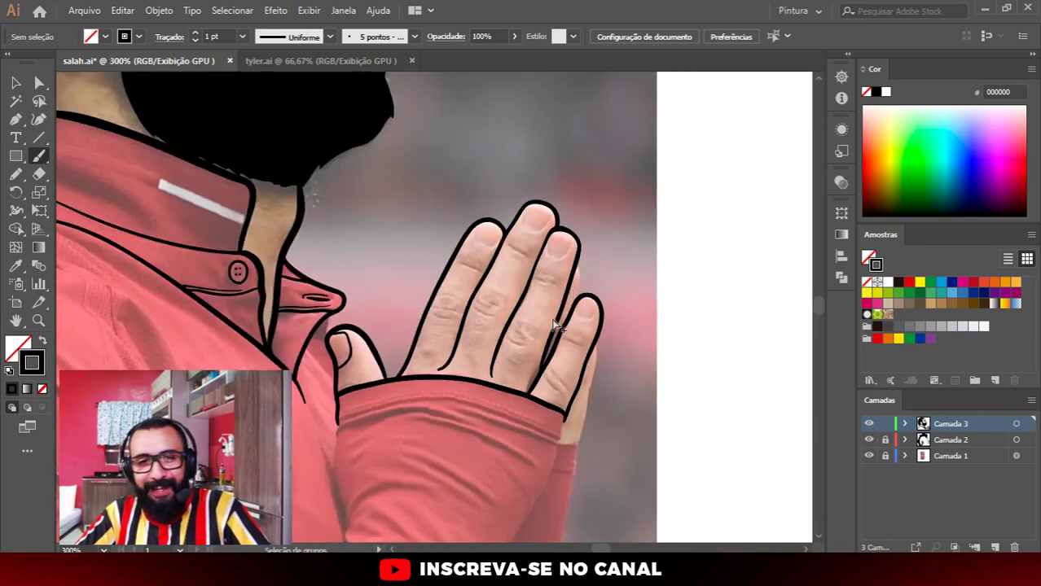
pyautogui.scroll(3, 580, 182)
pyautogui.scroll(1, 559, 220)
pyautogui.scroll(1, 516, 213)
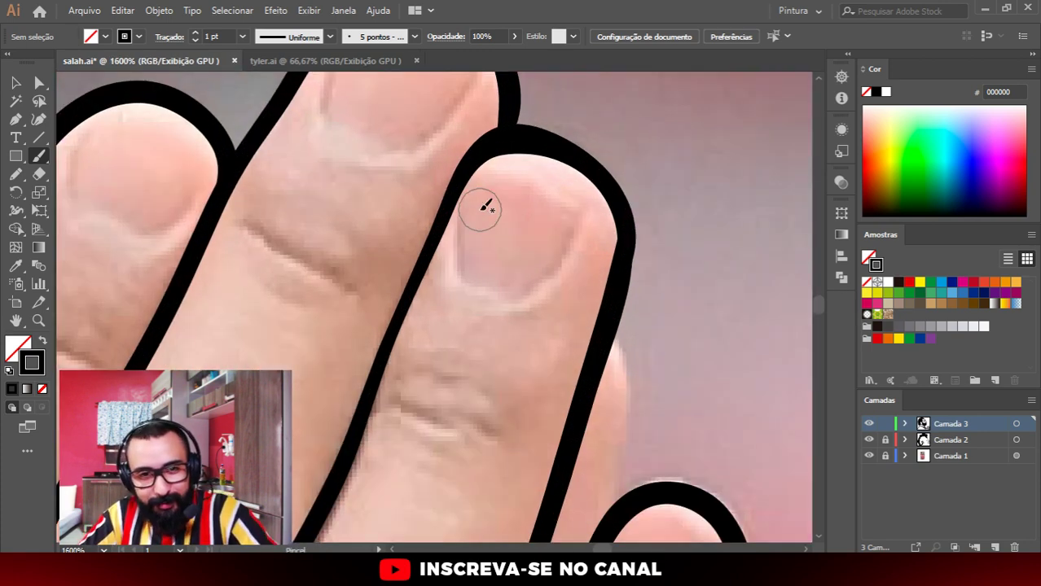
pyautogui.moveTo(463, 195)
pyautogui.mouseDown()
pyautogui.moveTo(453, 273)
pyautogui.moveTo(521, 301)
pyautogui.moveTo(563, 254)
pyautogui.moveTo(577, 220)
pyautogui.mouseUp()
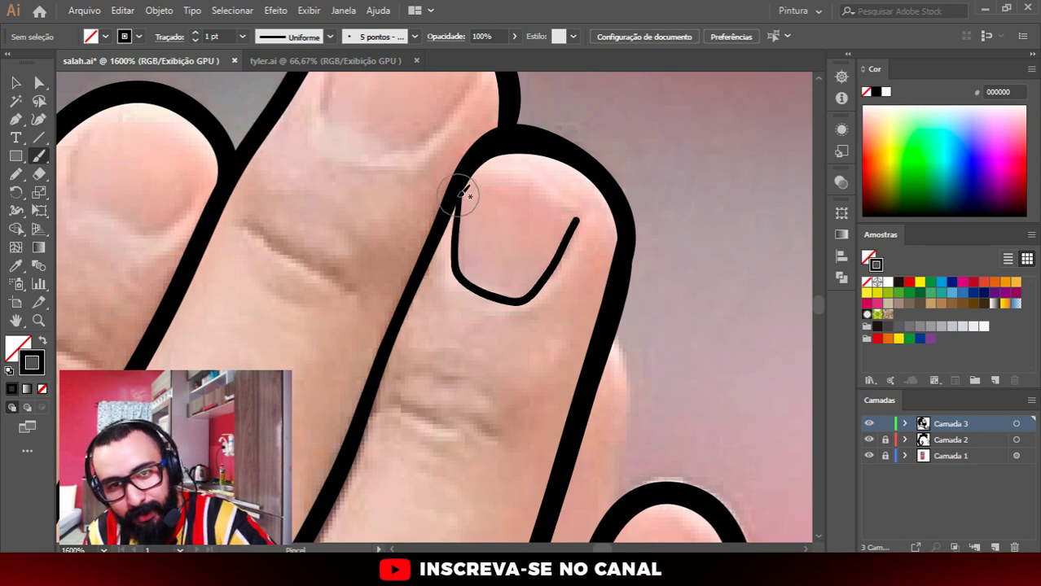
pyautogui.moveTo(469, 175)
pyautogui.mouseDown()
pyautogui.moveTo(545, 186)
pyautogui.moveTo(577, 217)
pyautogui.mouseUp()
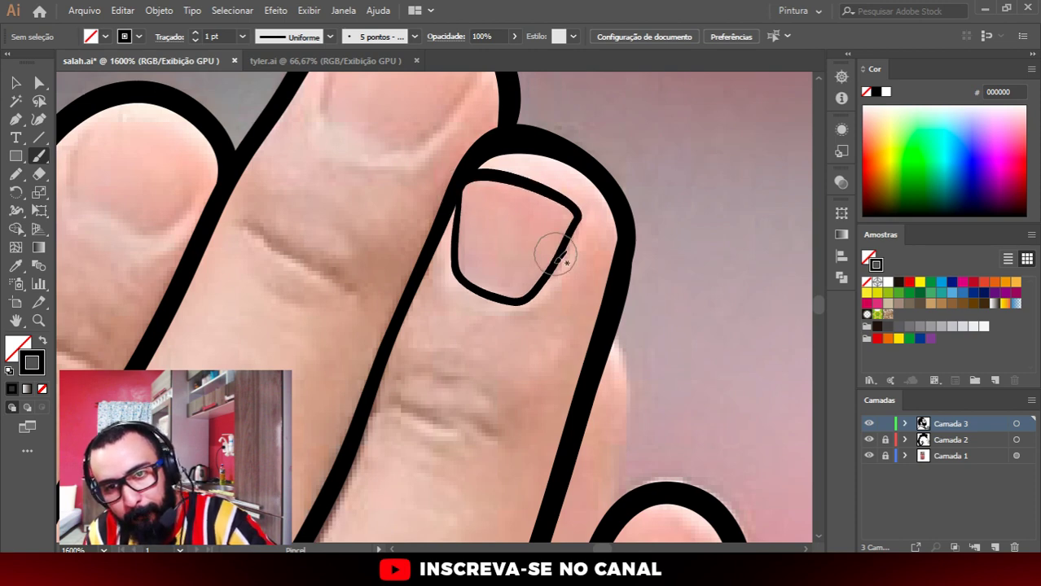
# Step: Outline the second fingernail and close it along the top
pyautogui.scroll(-3, 562, 253)
pyautogui.scroll(1, 531, 209)
pyautogui.scroll(2, 530, 209)
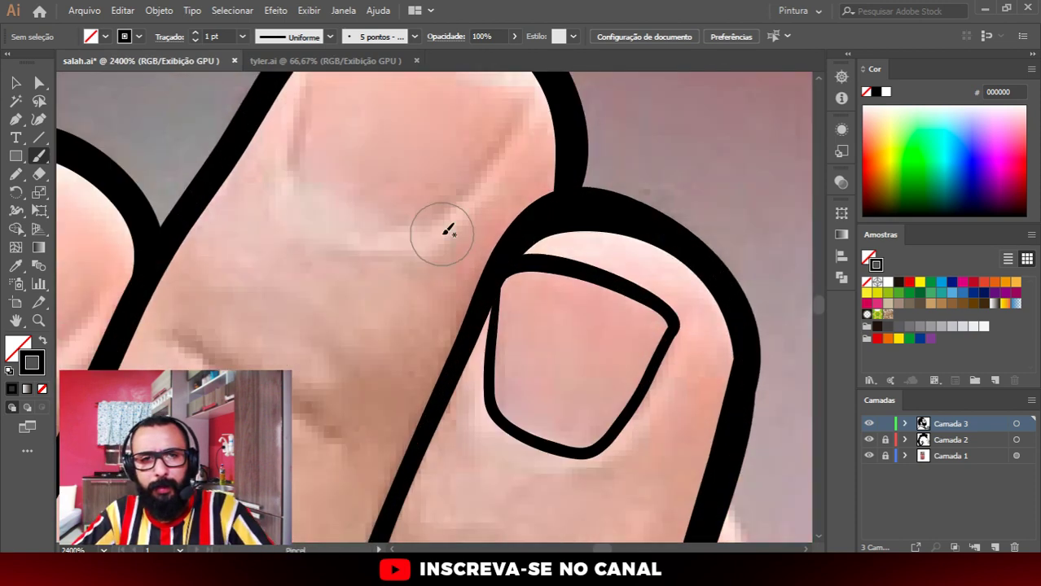
pyautogui.scroll(1, 444, 227)
pyautogui.moveTo(319, 189)
pyautogui.mouseDown()
pyautogui.moveTo(294, 250)
pyautogui.moveTo(285, 349)
pyautogui.moveTo(367, 392)
pyautogui.moveTo(431, 376)
pyautogui.moveTo(515, 262)
pyautogui.mouseUp()
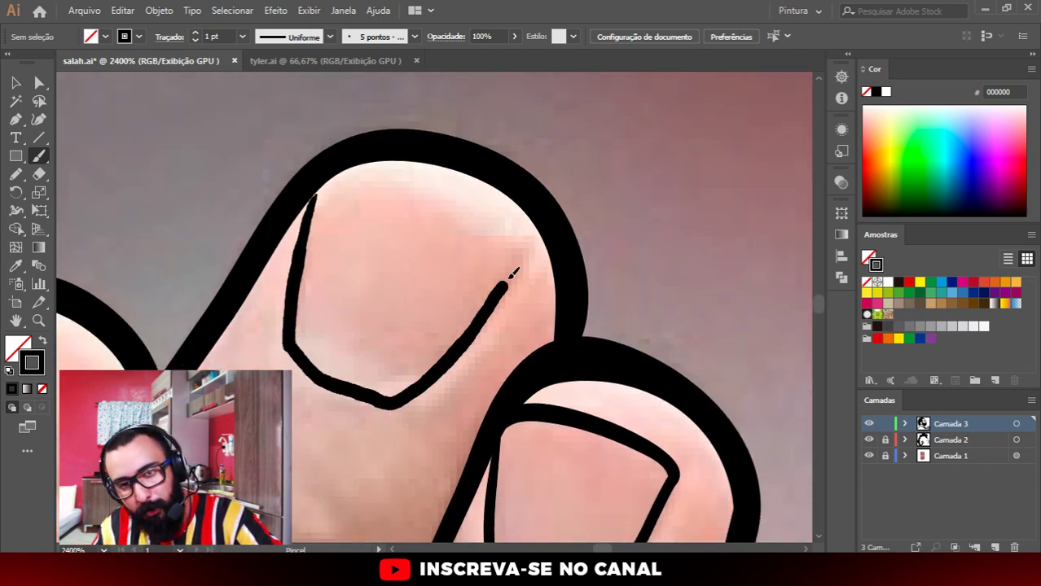
pyautogui.moveTo(321, 187)
pyautogui.mouseDown()
pyautogui.moveTo(477, 222)
pyautogui.moveTo(519, 261)
pyautogui.mouseUp()
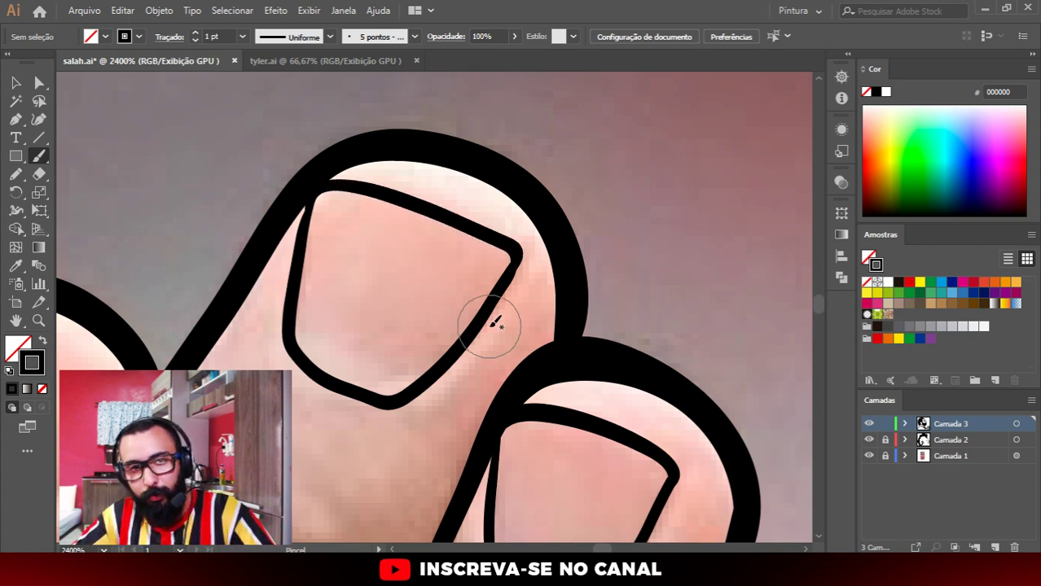
# Step: Outline the third fingernail, redrawing its top edge after an undo
pyautogui.scroll(-5, 660, 253)
pyautogui.scroll(3, 646, 308)
pyautogui.scroll(2, 656, 302)
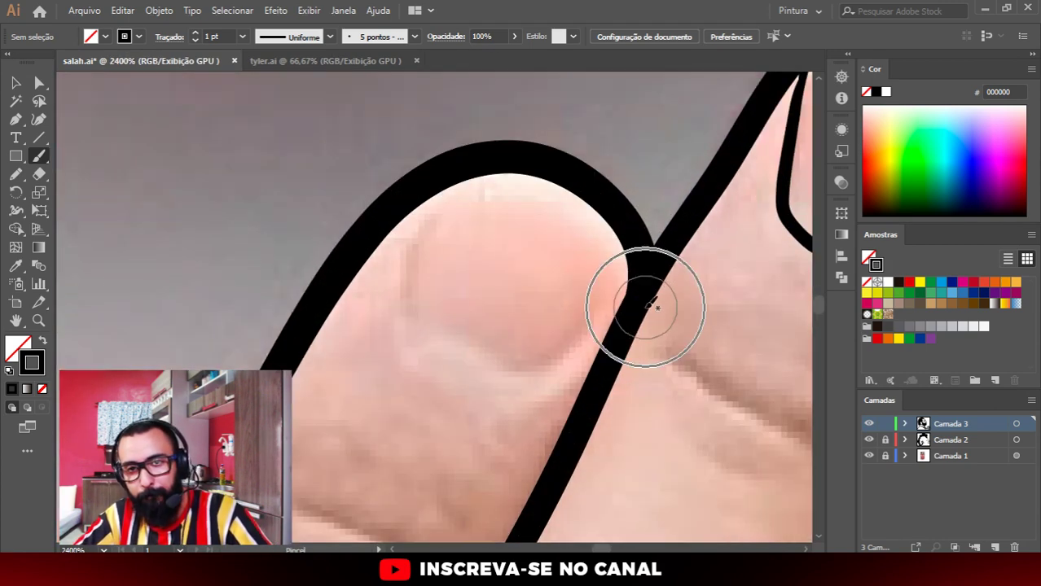
pyautogui.moveTo(431, 212)
pyautogui.mouseDown()
pyautogui.moveTo(402, 298)
pyautogui.moveTo(423, 329)
pyautogui.moveTo(519, 379)
pyautogui.moveTo(599, 302)
pyautogui.moveTo(607, 280)
pyautogui.mouseUp()
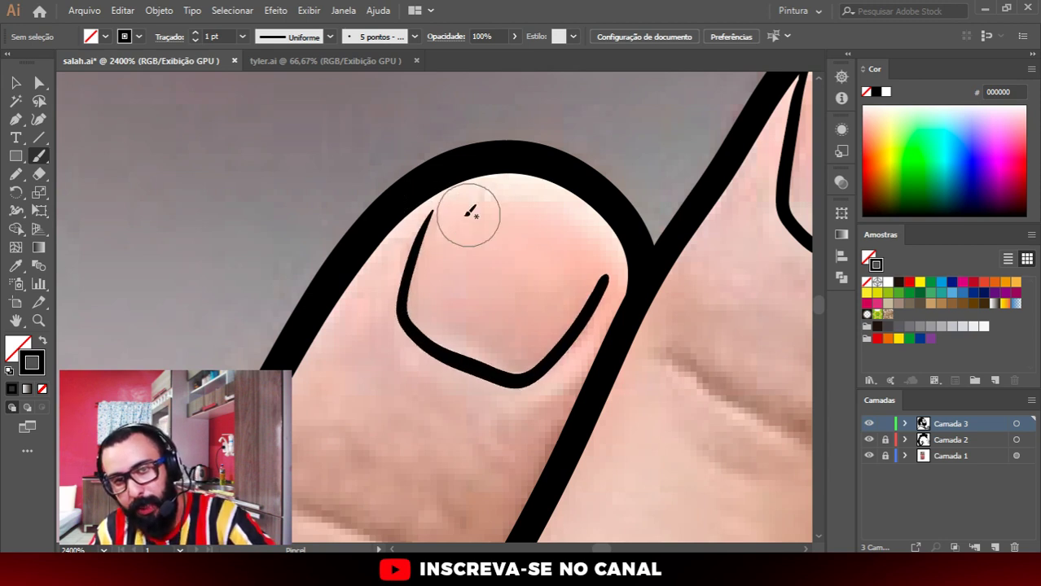
pyautogui.moveTo(437, 206)
pyautogui.mouseDown()
pyautogui.moveTo(476, 199)
pyautogui.moveTo(569, 228)
pyautogui.moveTo(610, 269)
pyautogui.mouseUp()
pyautogui.hotkey('ctrl', 'z')
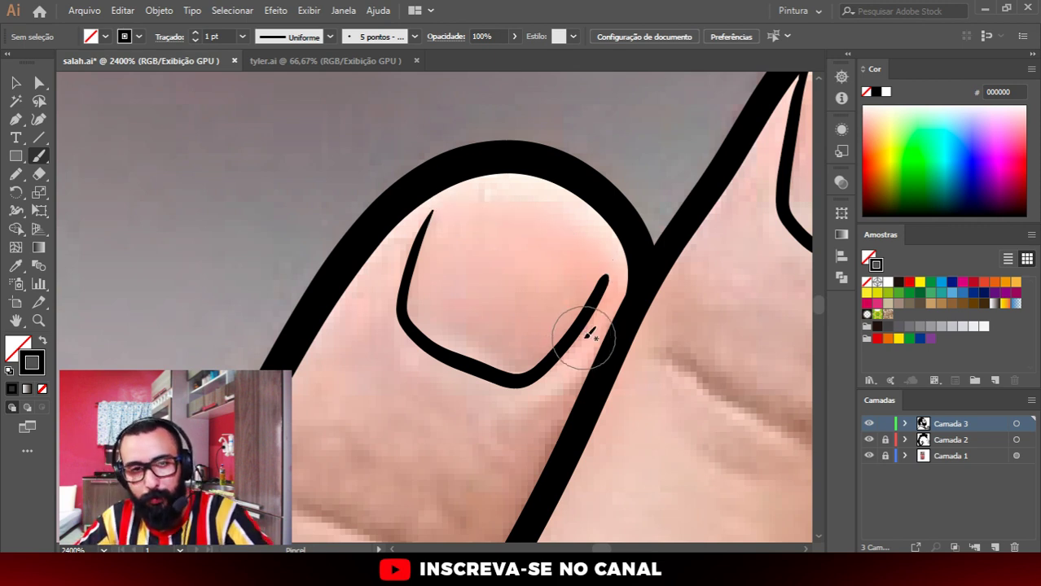
pyautogui.moveTo(441, 202)
pyautogui.mouseDown()
pyautogui.moveTo(495, 214)
pyautogui.moveTo(608, 276)
pyautogui.mouseUp()
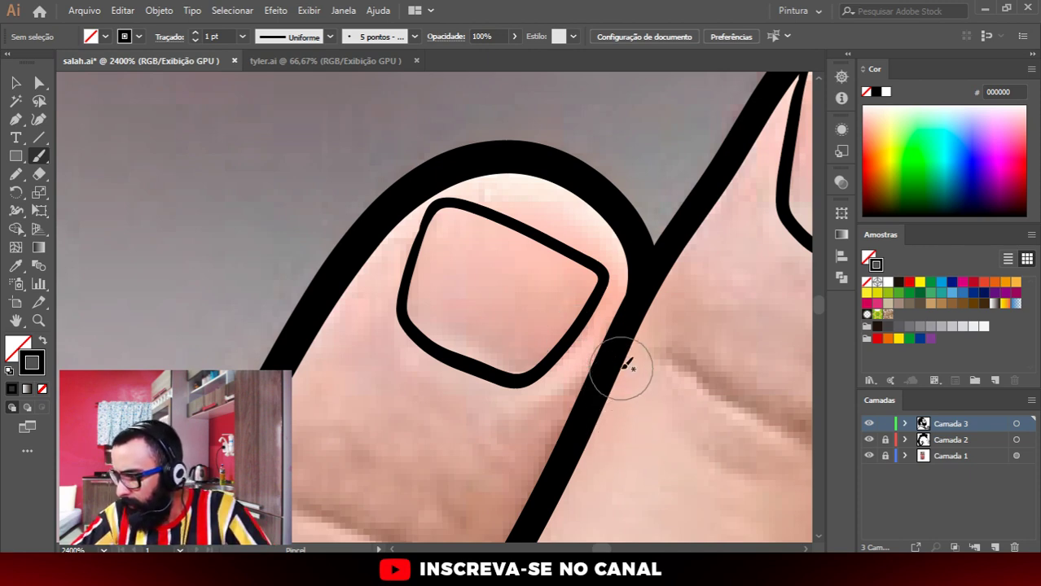
# Step: Briefly hide the reference photo to check linework, then outline the little finger's nail
pyautogui.scroll(-1, 585, 256)
pyautogui.scroll(-1, 557, 300)
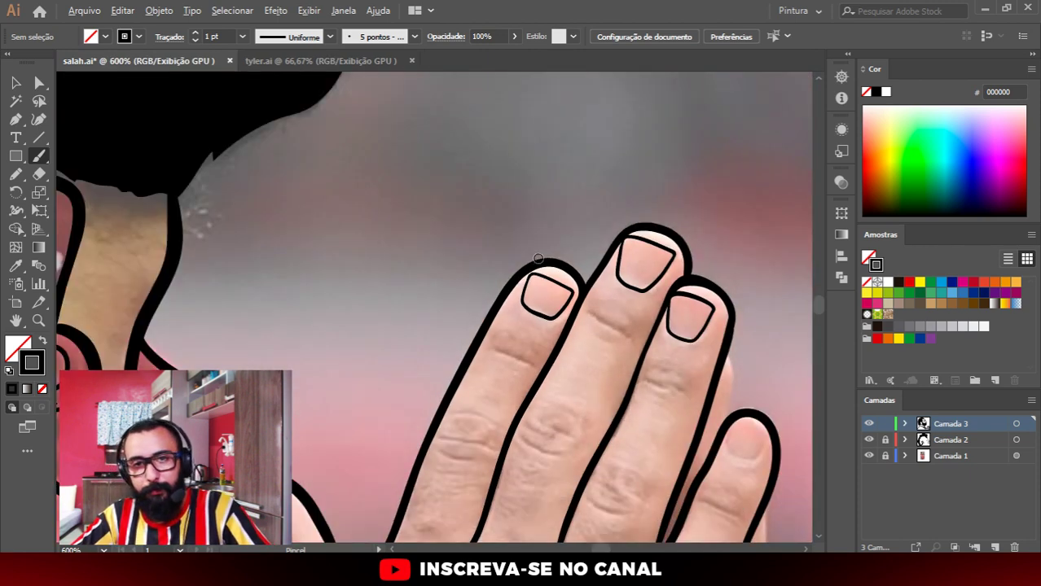
pyautogui.scroll(-1, 624, 364)
pyautogui.scroll(-1, 616, 332)
pyautogui.scroll(-2, 616, 331)
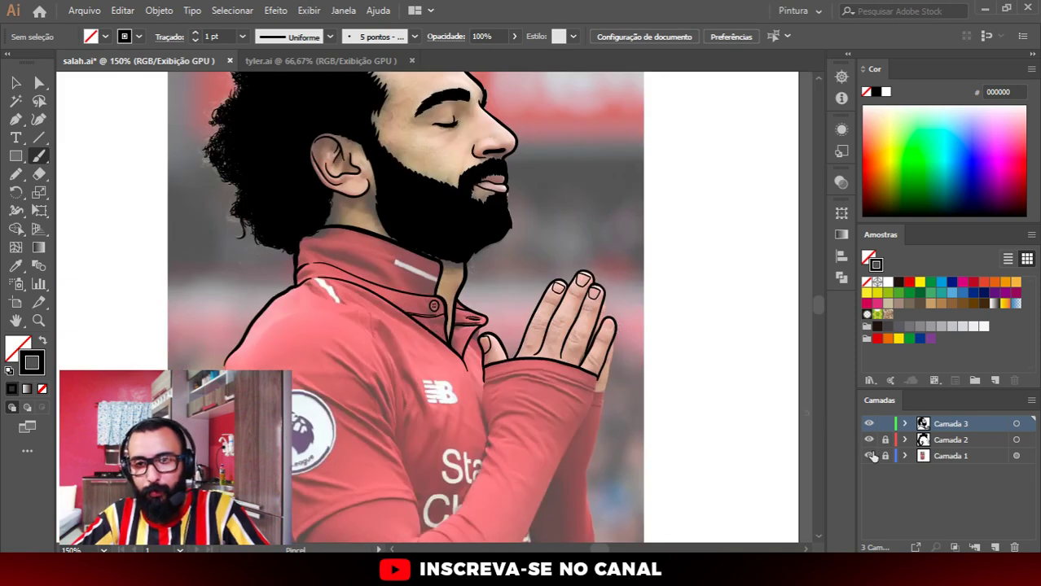
pyautogui.click(869, 456)
pyautogui.scroll(4, 627, 342)
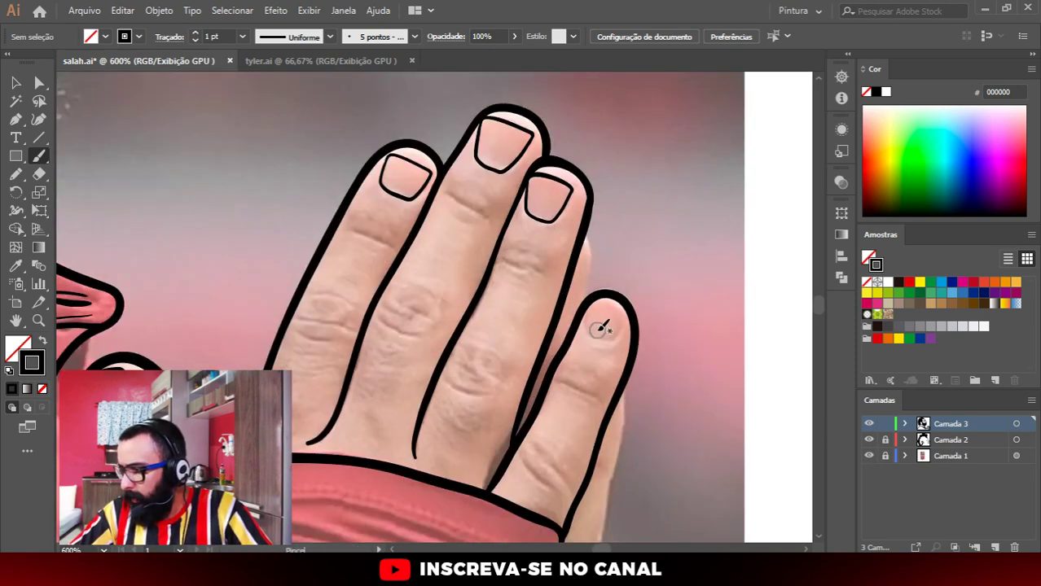
pyautogui.scroll(2, 600, 334)
pyautogui.scroll(2, 632, 309)
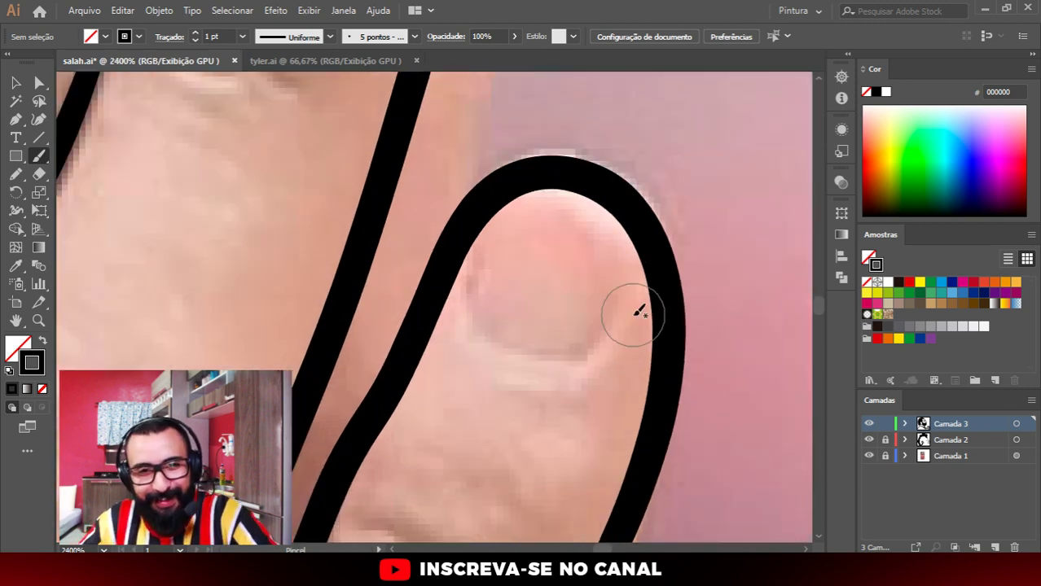
pyautogui.moveTo(482, 234)
pyautogui.mouseDown()
pyautogui.moveTo(461, 319)
pyautogui.moveTo(581, 361)
pyautogui.moveTo(632, 272)
pyautogui.moveTo(604, 242)
pyautogui.moveTo(537, 223)
pyautogui.moveTo(500, 222)
pyautogui.moveTo(482, 236)
pyautogui.mouseUp()
pyautogui.scroll(2, 494, 320)
# Step: Drag the little fingernail's top-left anchor and its handle with Direct Selection to smooth the corner
pyautogui.press('a')
pyautogui.scroll(1, 453, 262)
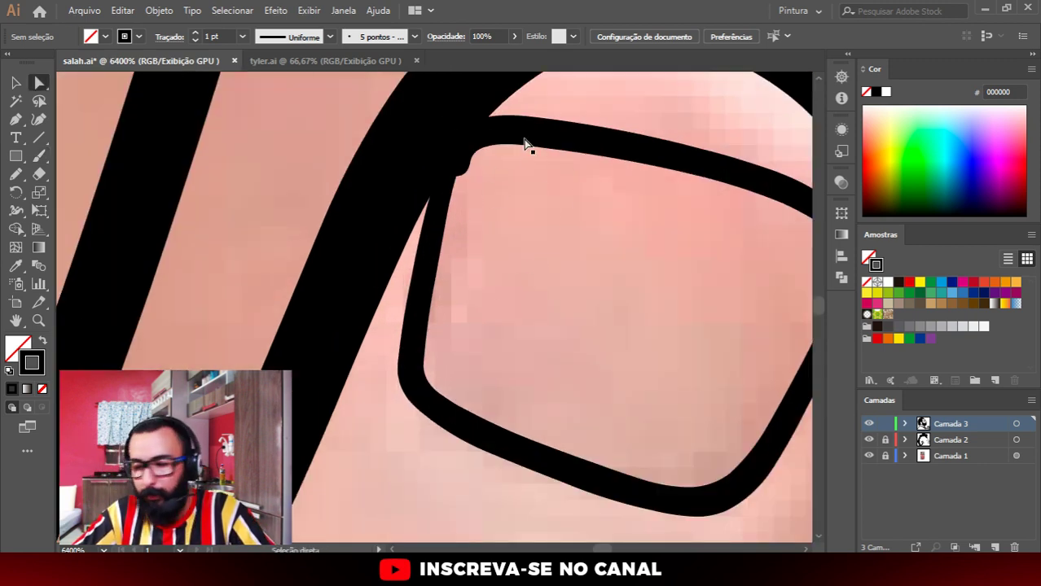
pyautogui.click(525, 144)
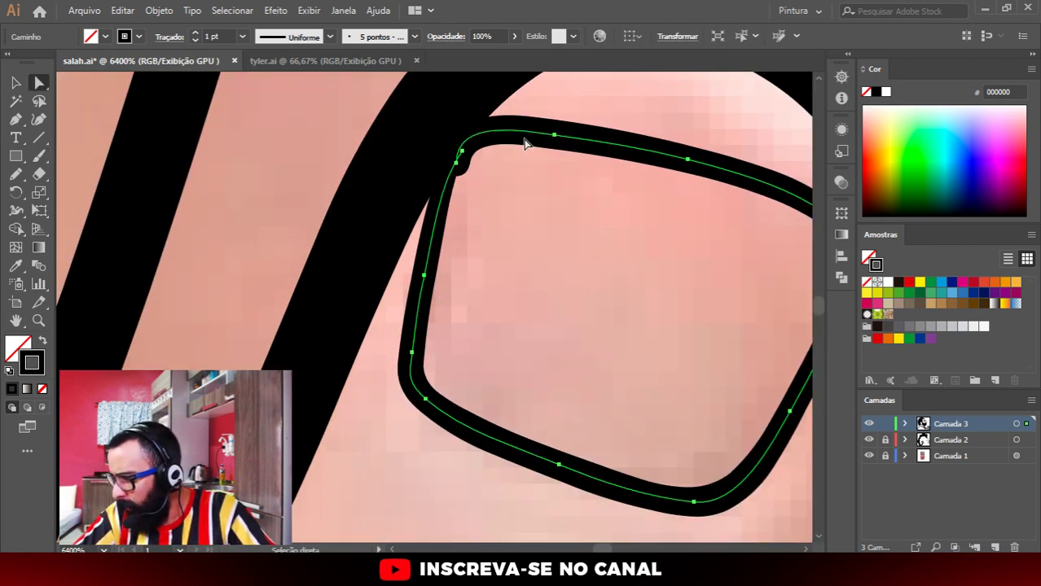
pyautogui.click(457, 163)
pyautogui.moveTo(458, 164); pyautogui.dragTo(453, 165)
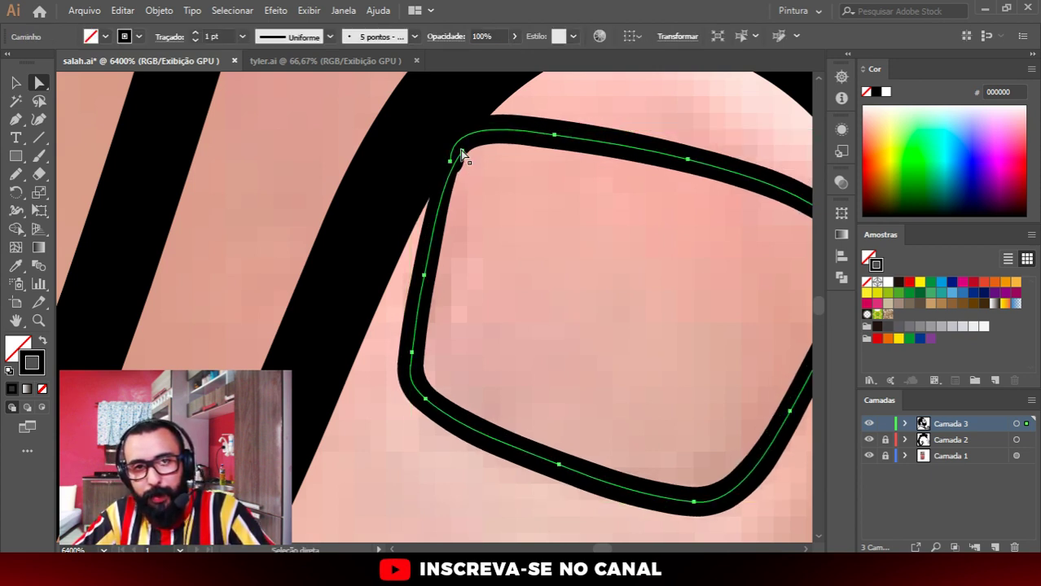
pyautogui.moveTo(461, 154)
pyautogui.mouseDown()
pyautogui.moveTo(444, 117)
pyautogui.moveTo(457, 114)
pyautogui.mouseUp()
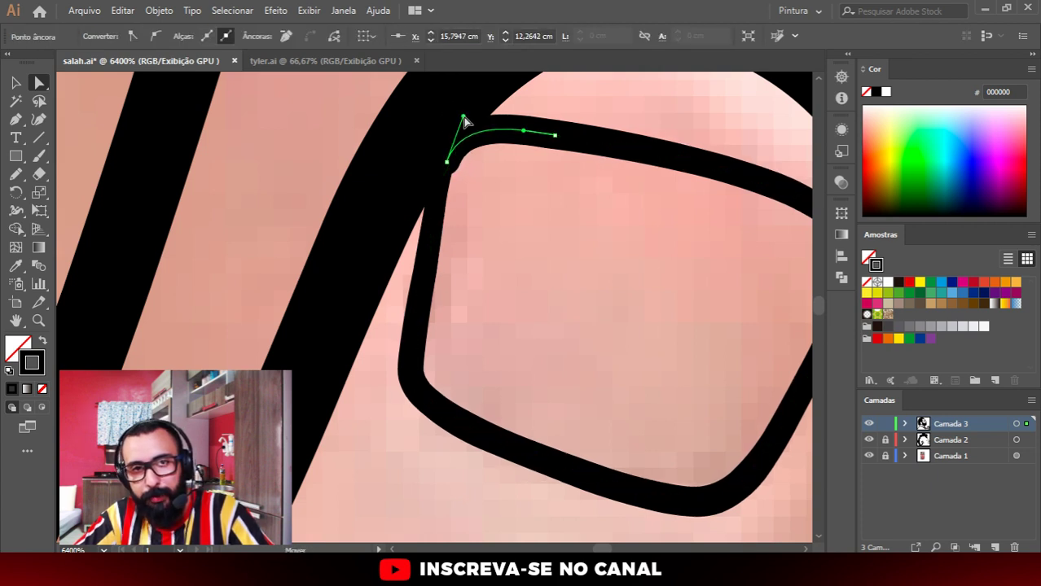
pyautogui.moveTo(447, 162); pyautogui.dragTo(441, 163)
pyautogui.scroll(-2, 490, 193)
pyautogui.scroll(-5, 542, 253)
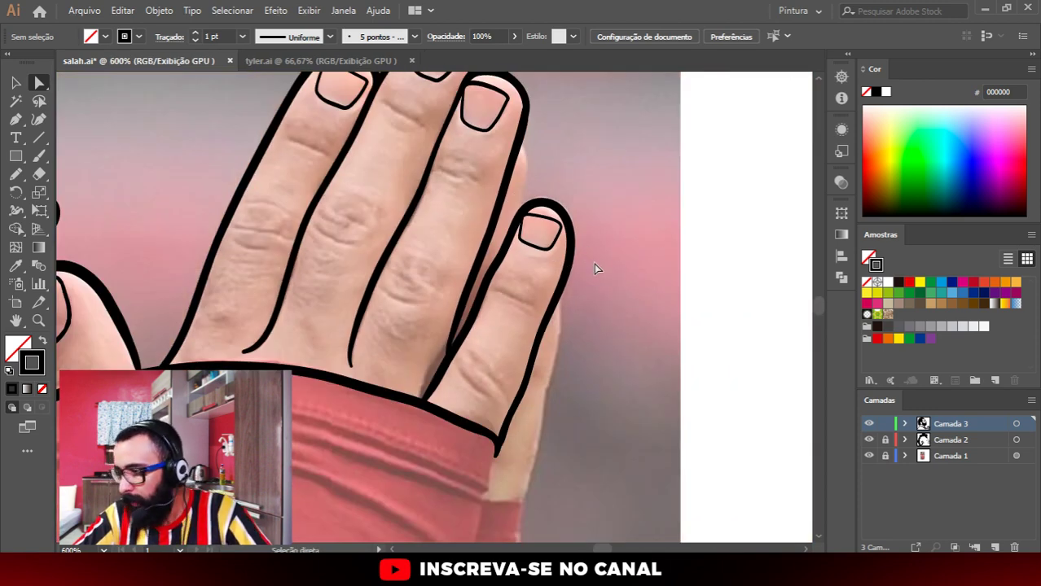
# Step: Brush two strokes inking the sleeve edge down the arm from near the shoulder badge
pyautogui.press('b')
pyautogui.scroll(-2, 512, 256)
pyautogui.scroll(-3, 561, 274)
pyautogui.scroll(2, 561, 274)
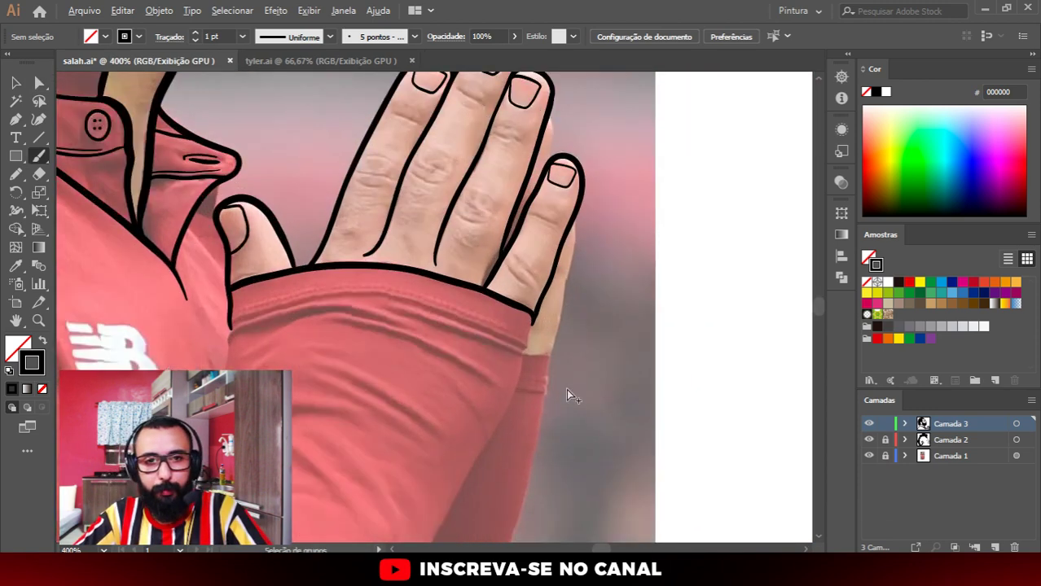
pyautogui.scroll(2, 566, 388)
pyautogui.scroll(-1, 538, 366)
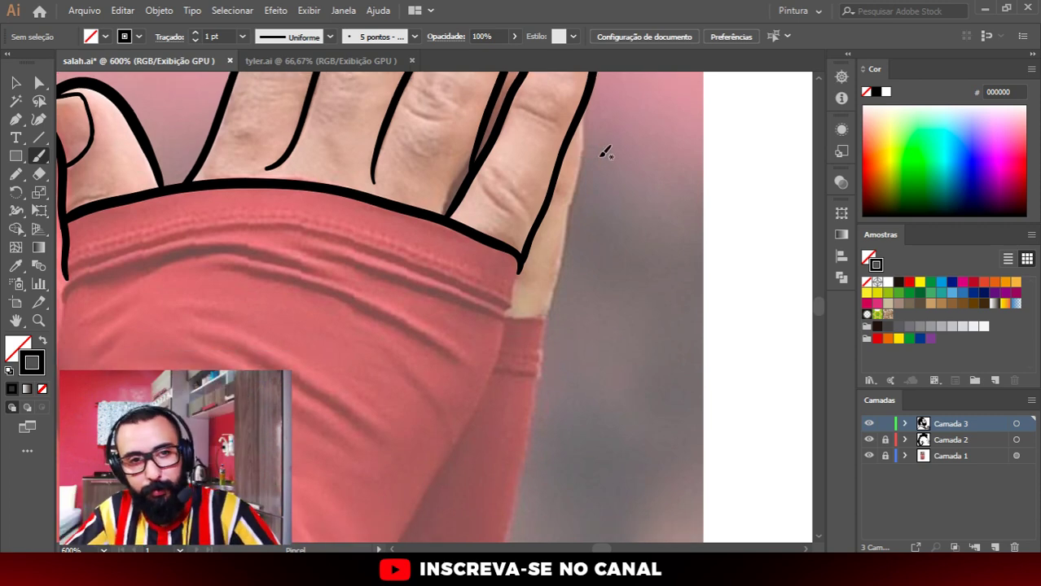
pyautogui.scroll(-2, 606, 154)
pyautogui.scroll(-2, 596, 254)
pyautogui.scroll(2, 528, 279)
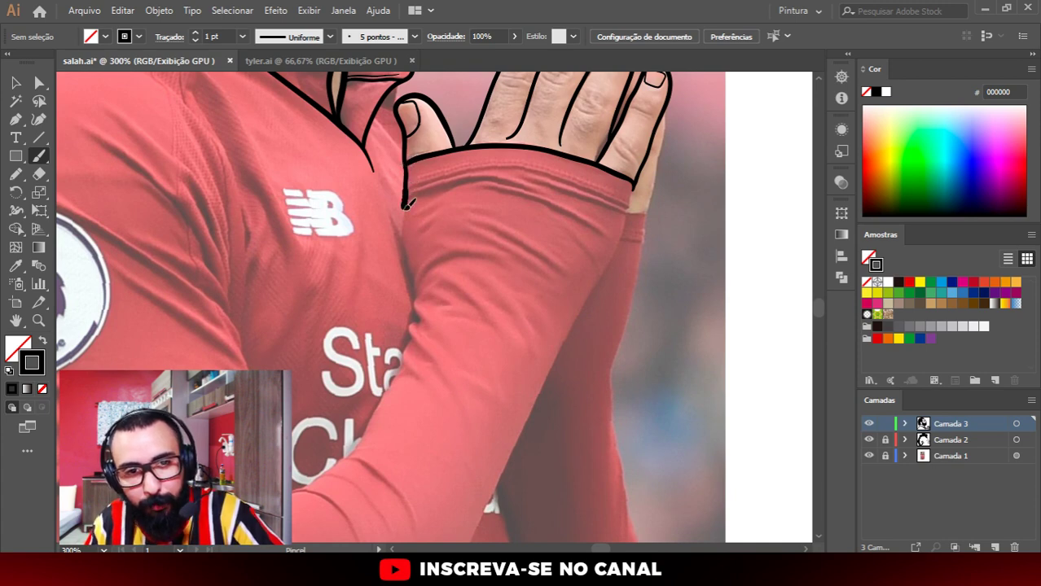
pyautogui.moveTo(404, 206); pyautogui.dragTo(403, 247)
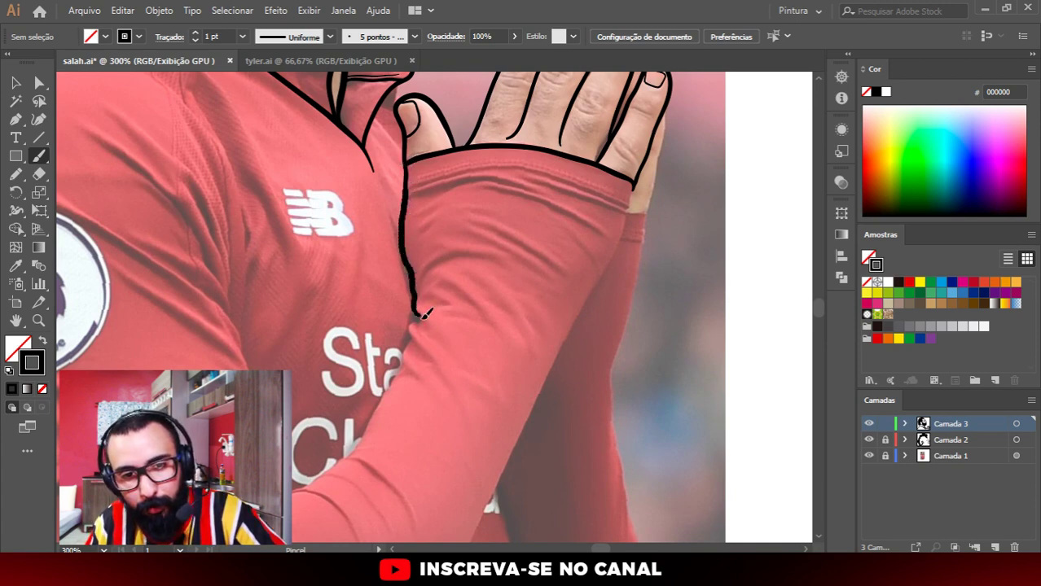
pyautogui.moveTo(421, 317); pyautogui.dragTo(426, 329)
# Step: Check the new sleeve outline path with Direct Selection, then deselect it
pyautogui.hotkey('ctrl', '+')
pyautogui.hotkey('ctrl', '+')
pyautogui.hotkey('ctrl', '+')
pyautogui.press('a')
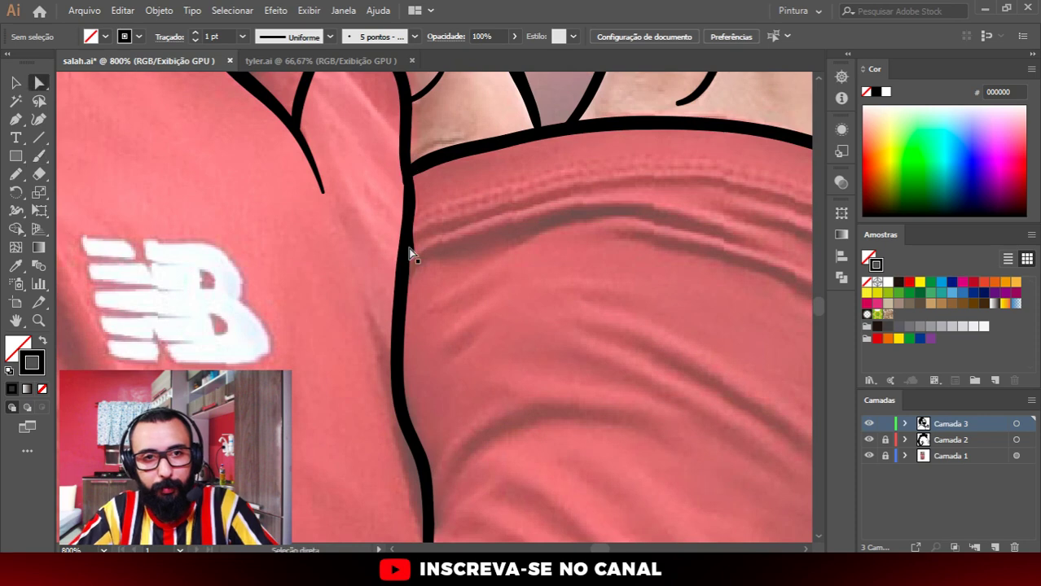
pyautogui.click(408, 249)
pyautogui.click(454, 237)
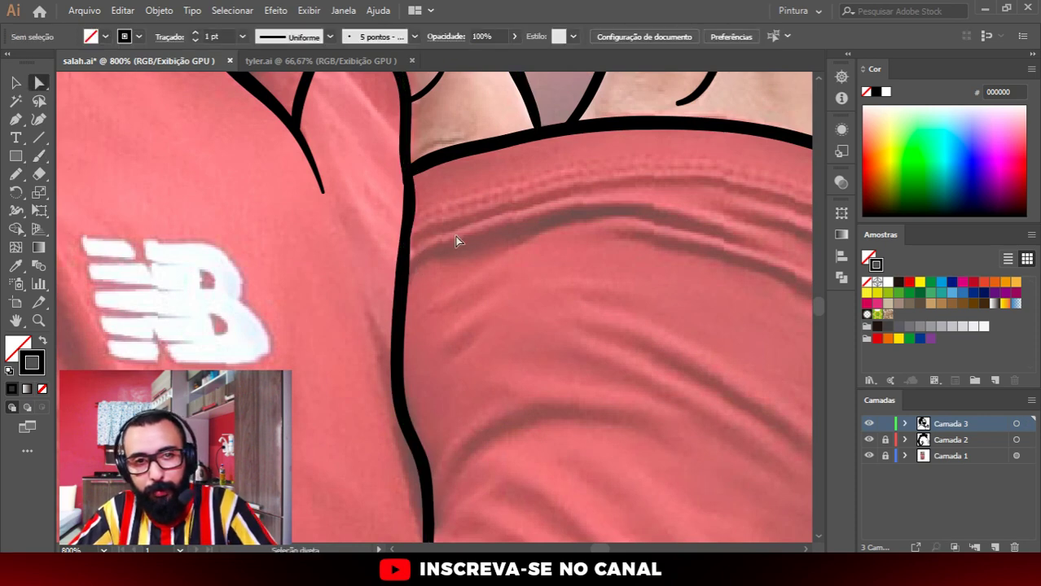
pyautogui.hotkey('ctrl', '-')
pyautogui.hotkey('ctrl', '-')
pyautogui.hotkey('ctrl', '-')
pyautogui.scroll(-2, 463, 360)
# Step: Paint another arm outline stroke over the jersey lettering toward the elbow crook
pyautogui.hotkey('ctrl', '+')
pyautogui.press('b')
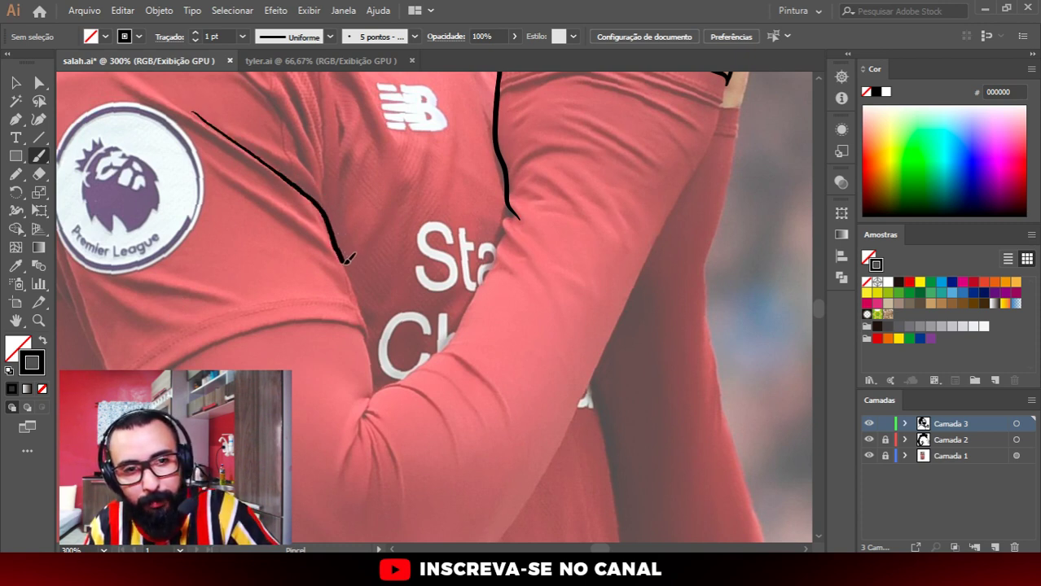
pyautogui.moveTo(356, 295); pyautogui.dragTo(369, 342)
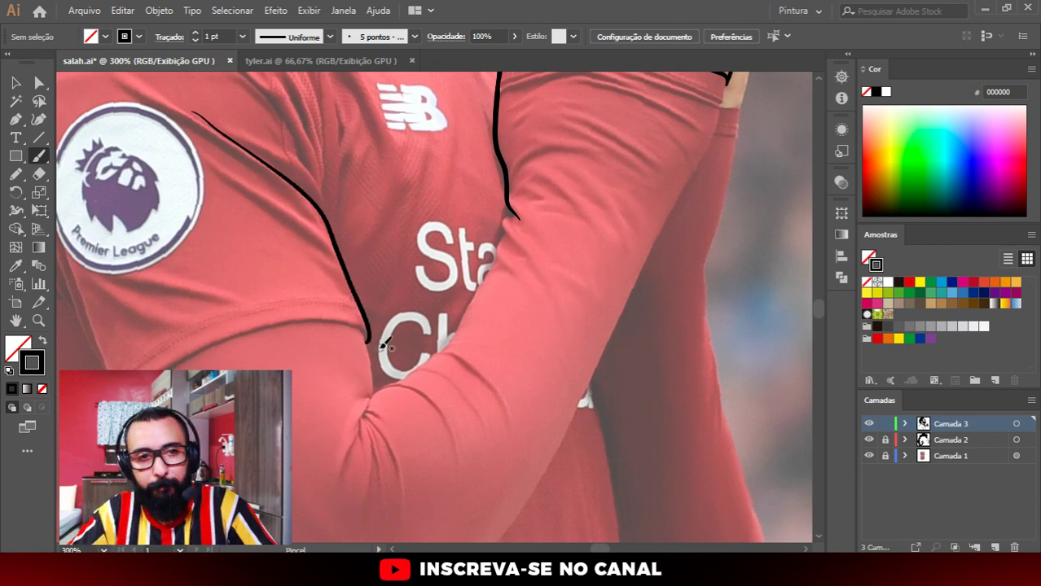
pyautogui.scroll(1, 384, 345)
pyautogui.scroll(-2, 393, 352)
# Step: Ink the arm's outer edge down to the elbow in one long brush stroke
pyautogui.scroll(1, 389, 294)
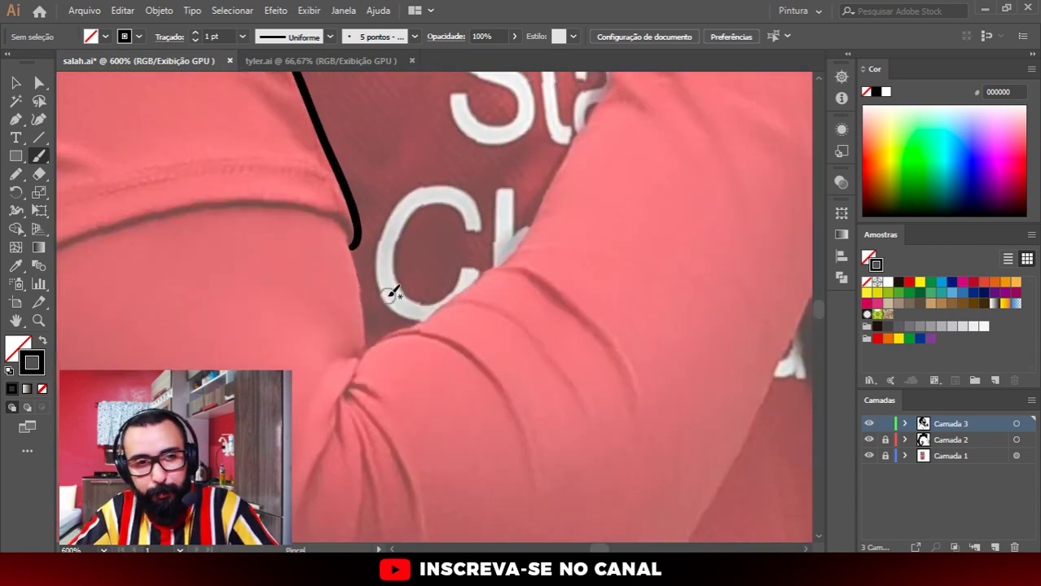
pyautogui.moveTo(337, 217)
pyautogui.mouseDown()
pyautogui.moveTo(365, 318)
pyautogui.moveTo(360, 372)
pyautogui.moveTo(318, 432)
pyautogui.mouseUp()
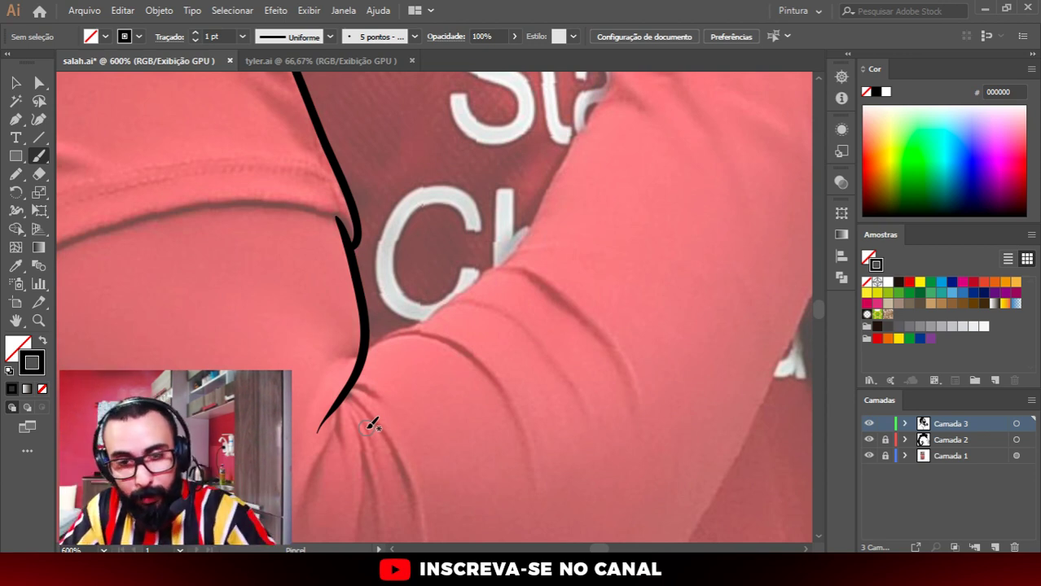
pyautogui.scroll(-1, 371, 423)
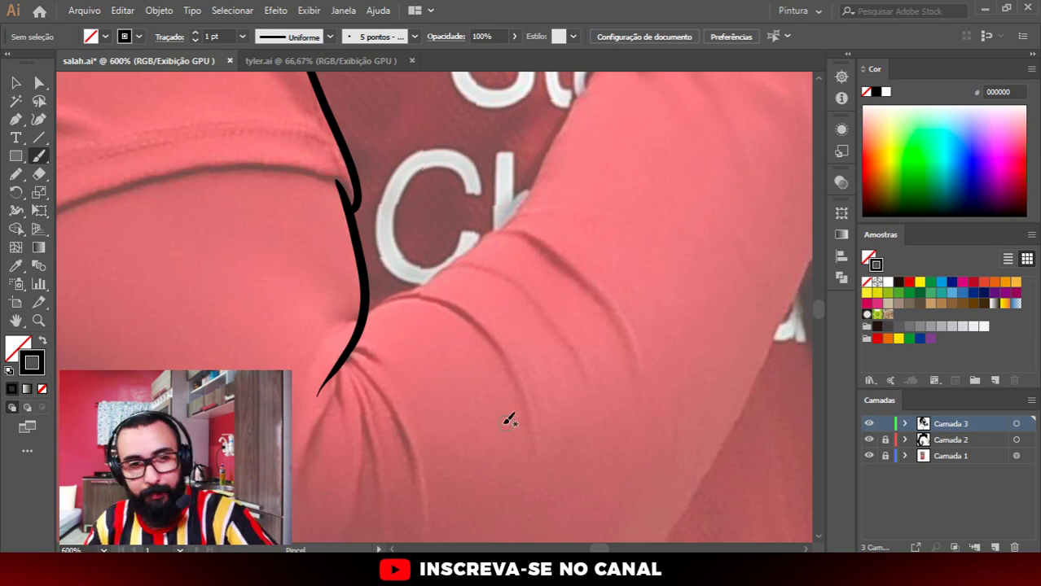
pyautogui.scroll(2, 407, 319)
pyautogui.scroll(1, 415, 330)
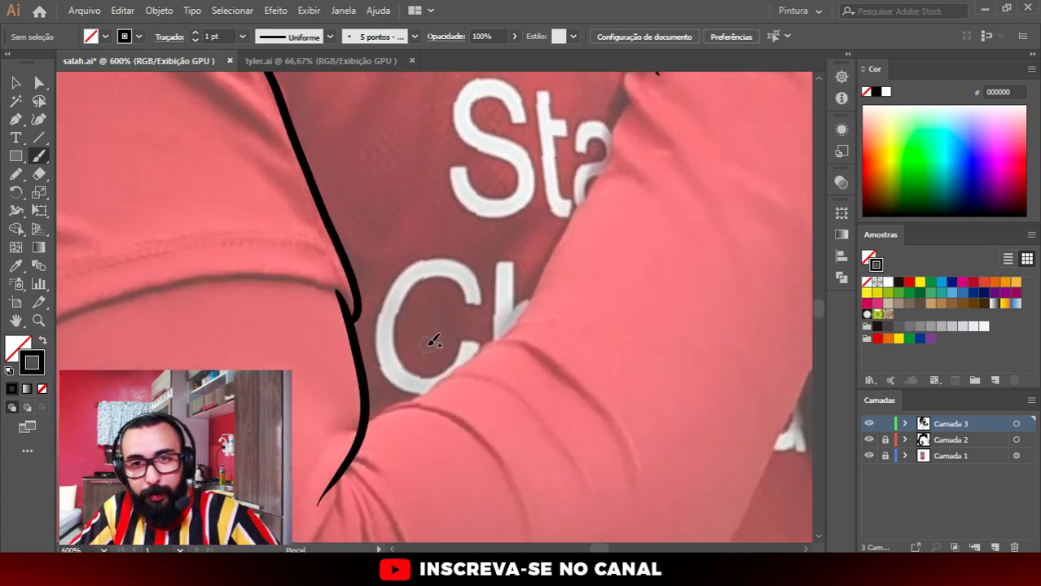
pyautogui.scroll(-1, 434, 341)
pyautogui.scroll(-1, 456, 338)
pyautogui.scroll(1, 538, 420)
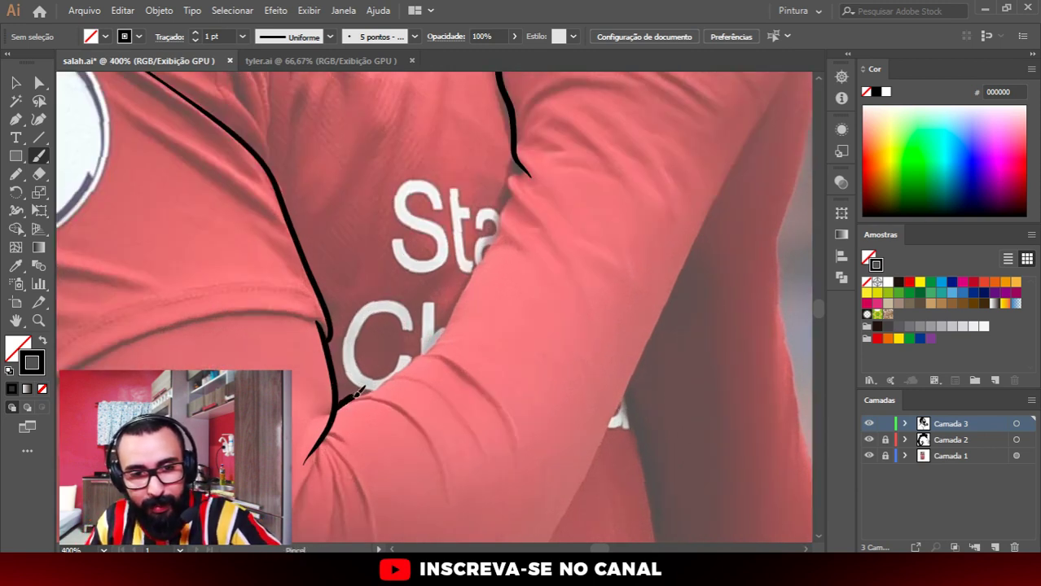
# Step: Draw the forearm's upper edge from the elbow up to join the shoulder outline
pyautogui.moveTo(445, 326); pyautogui.dragTo(503, 223)
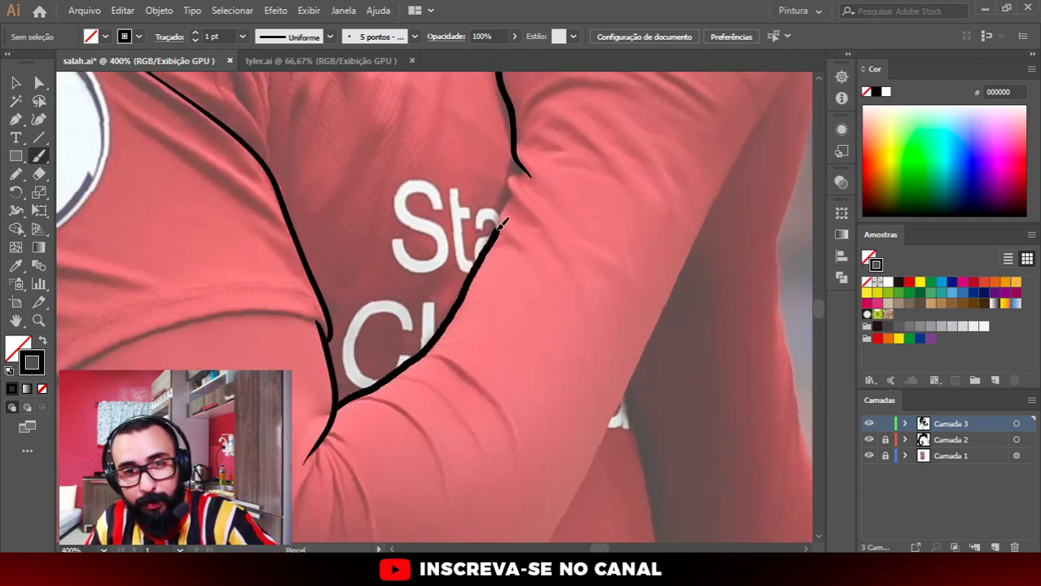
pyautogui.moveTo(517, 161); pyautogui.dragTo(518, 159)
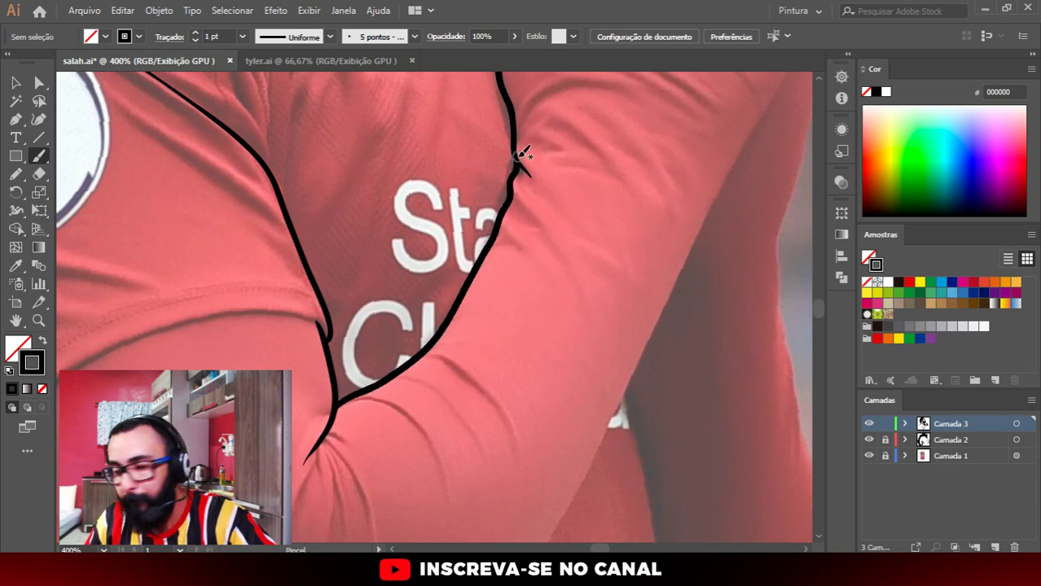
pyautogui.scroll(1, 518, 155)
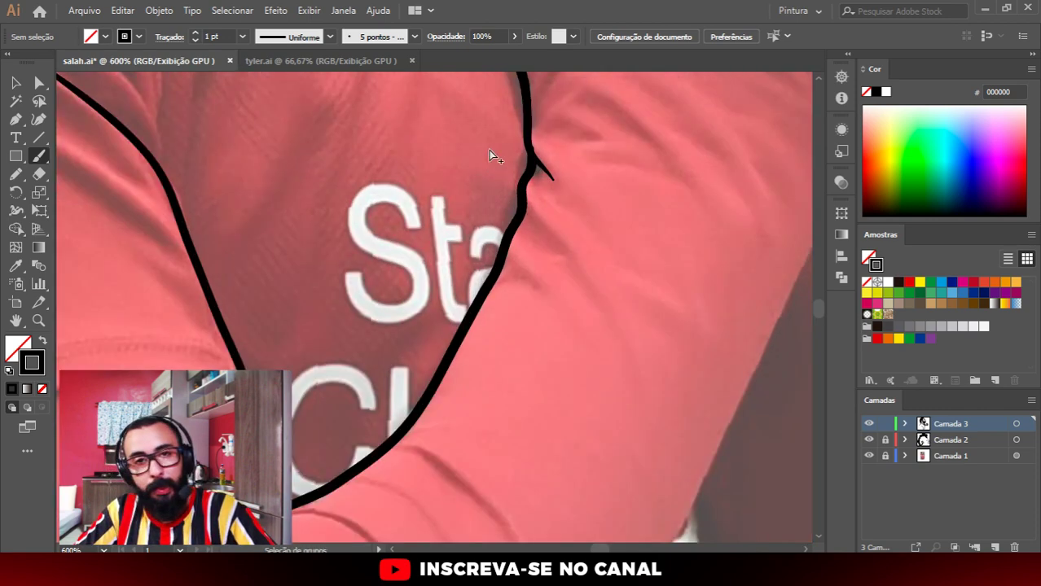
pyautogui.scroll(4, 489, 150)
# Step: Check the forearm stroke's top anchor with Direct Selection, then deselect it
pyautogui.press('a')
pyautogui.click(473, 160)
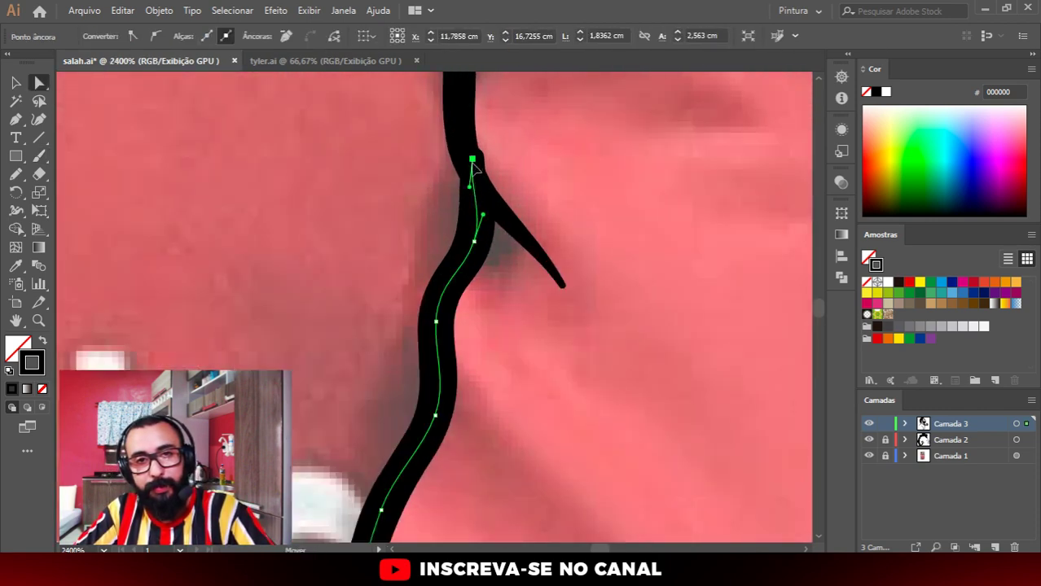
pyautogui.click(515, 184)
pyautogui.scroll(-1, 515, 183)
pyautogui.scroll(-5, 522, 212)
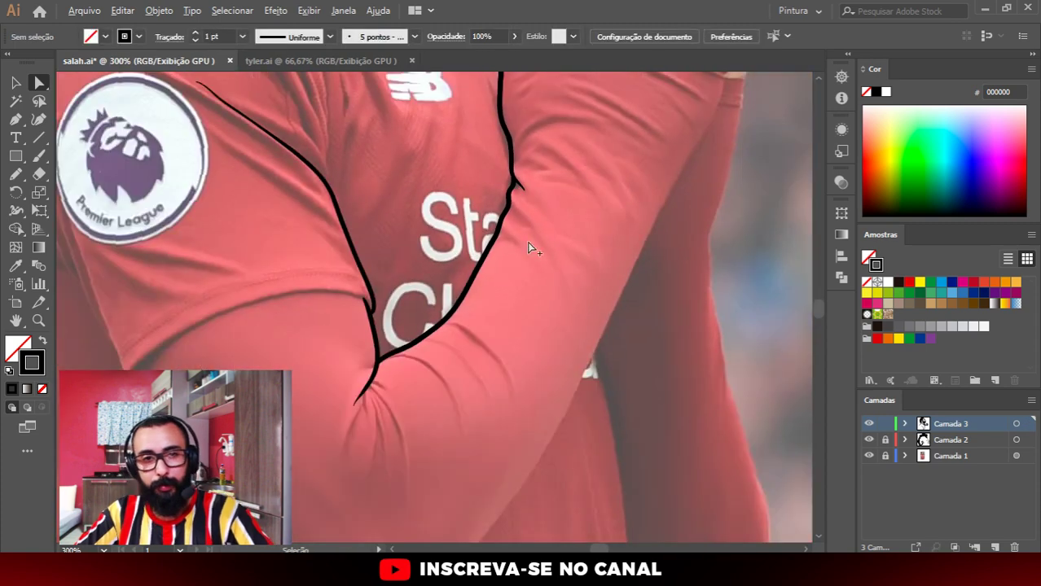
pyautogui.scroll(-1, 444, 349)
pyautogui.scroll(-1, 281, 341)
pyautogui.scroll(2, 334, 358)
# Step: Brush several short curved fold lines fanning down from the elbow crease
pyautogui.press('b')
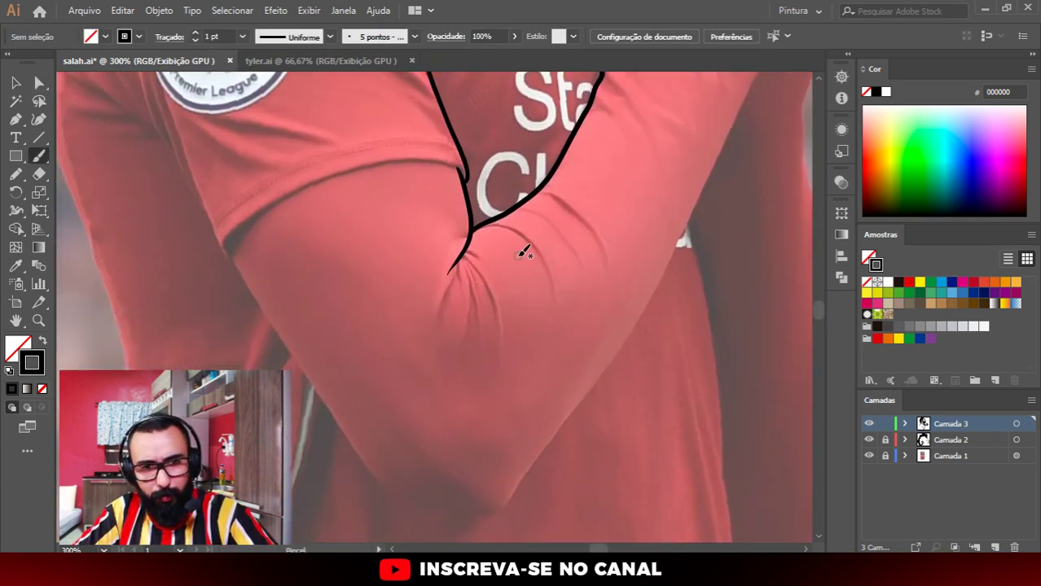
pyautogui.scroll(2, 495, 262)
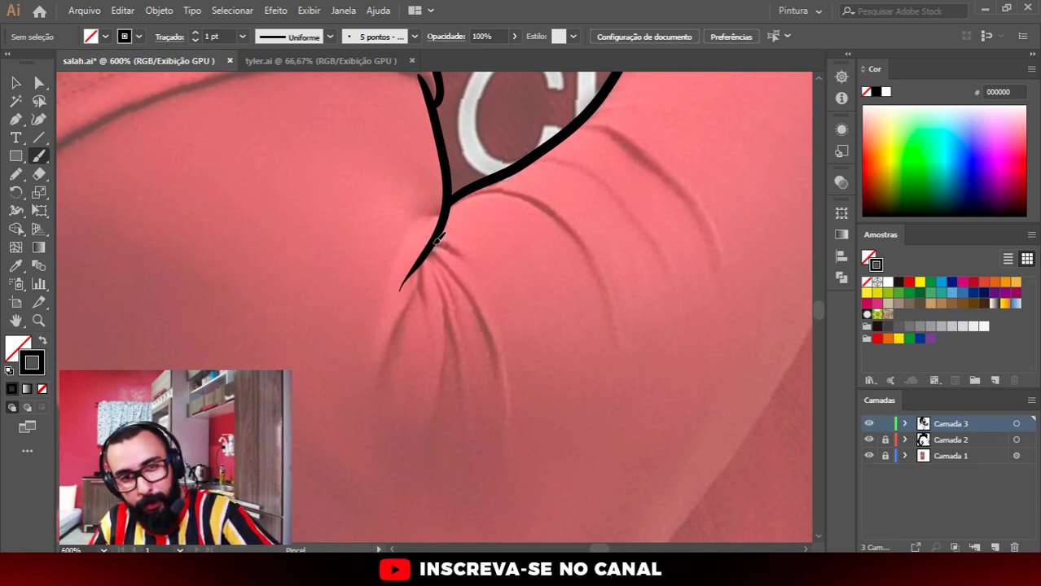
pyautogui.moveTo(439, 259); pyautogui.dragTo(500, 402)
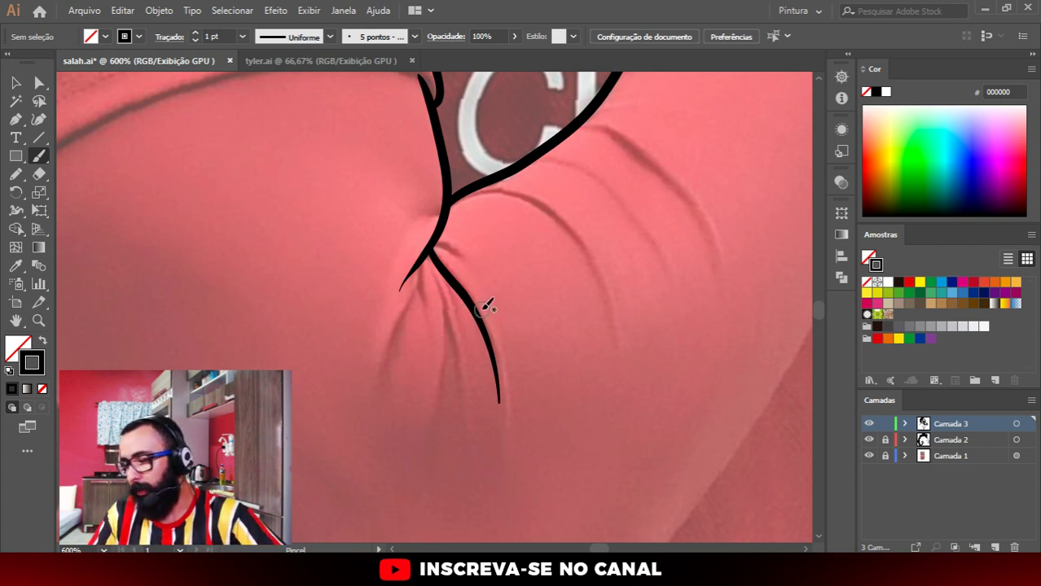
pyautogui.moveTo(434, 244)
pyautogui.mouseDown()
pyautogui.moveTo(485, 278)
pyautogui.moveTo(442, 371)
pyautogui.mouseUp()
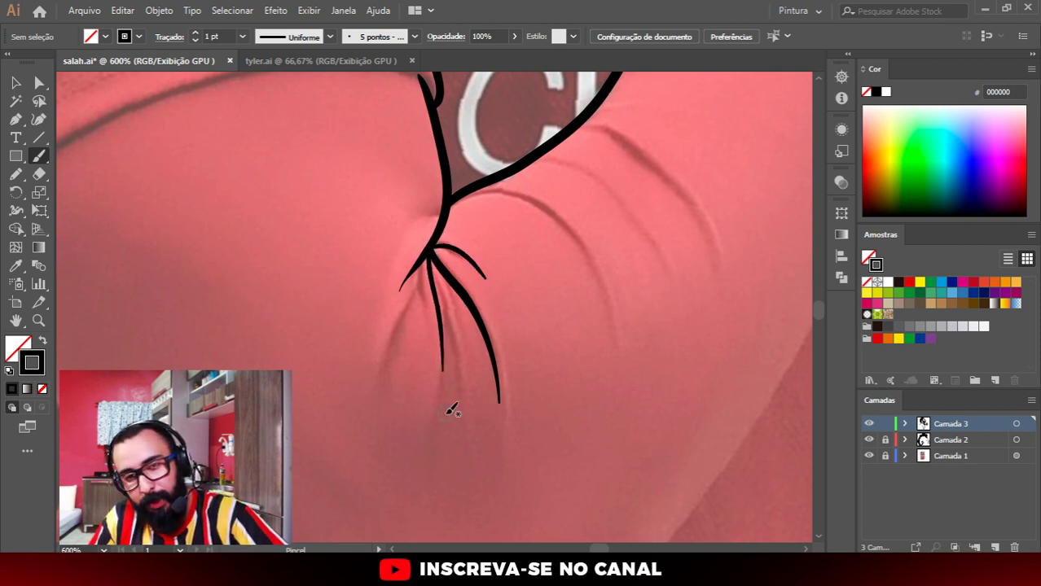
pyautogui.moveTo(436, 269); pyautogui.dragTo(458, 353)
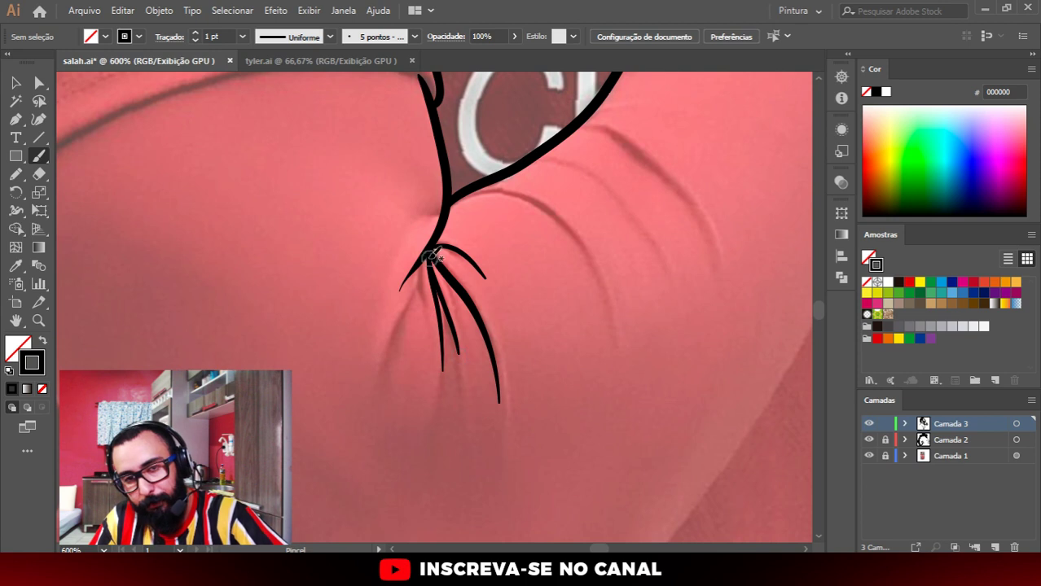
pyautogui.moveTo(430, 257)
pyautogui.mouseDown()
pyautogui.moveTo(420, 308)
pyautogui.moveTo(379, 357)
pyautogui.mouseUp()
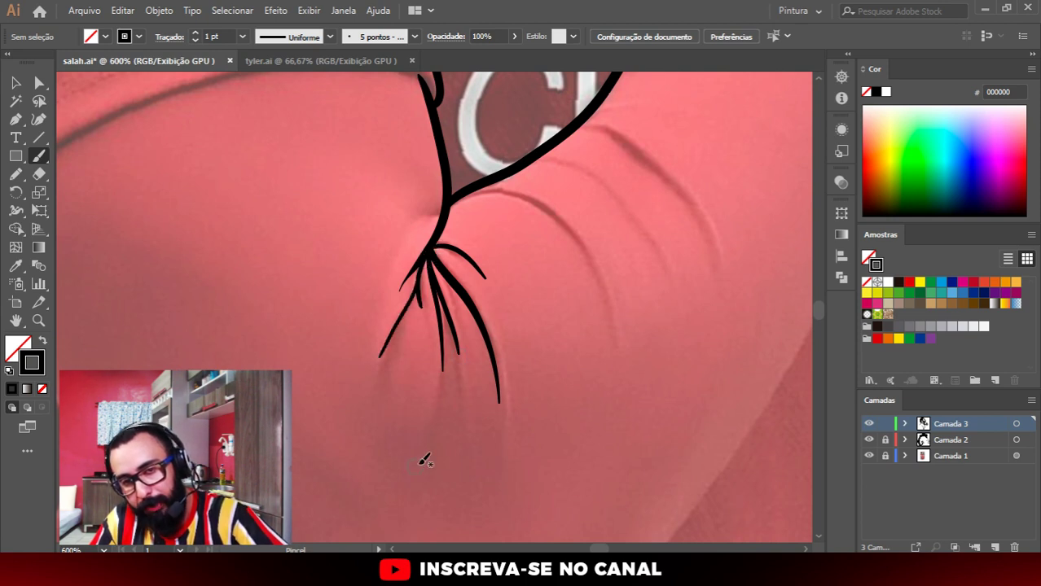
# Step: Add three long fold lines across the forearm and upper sleeve, then fit the artboard with Ctrl+1
pyautogui.scroll(2, 538, 252)
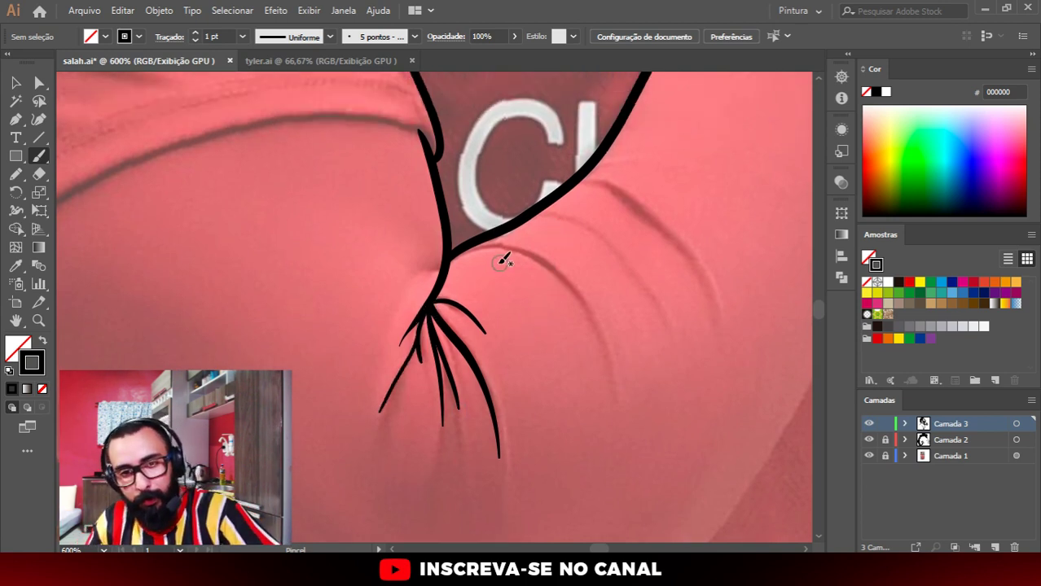
pyautogui.moveTo(456, 252); pyautogui.dragTo(618, 356)
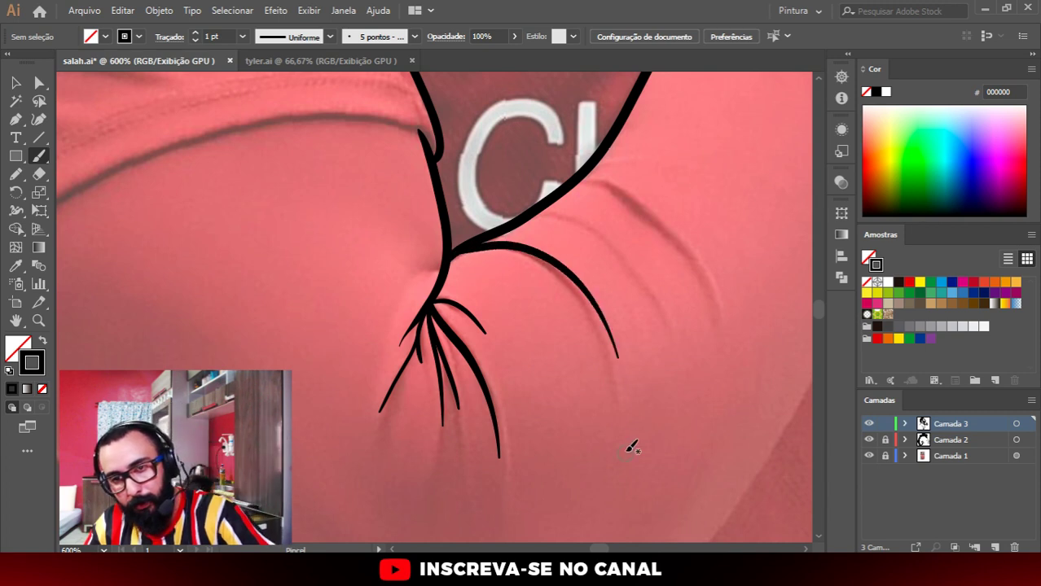
pyautogui.moveTo(529, 213); pyautogui.dragTo(627, 246)
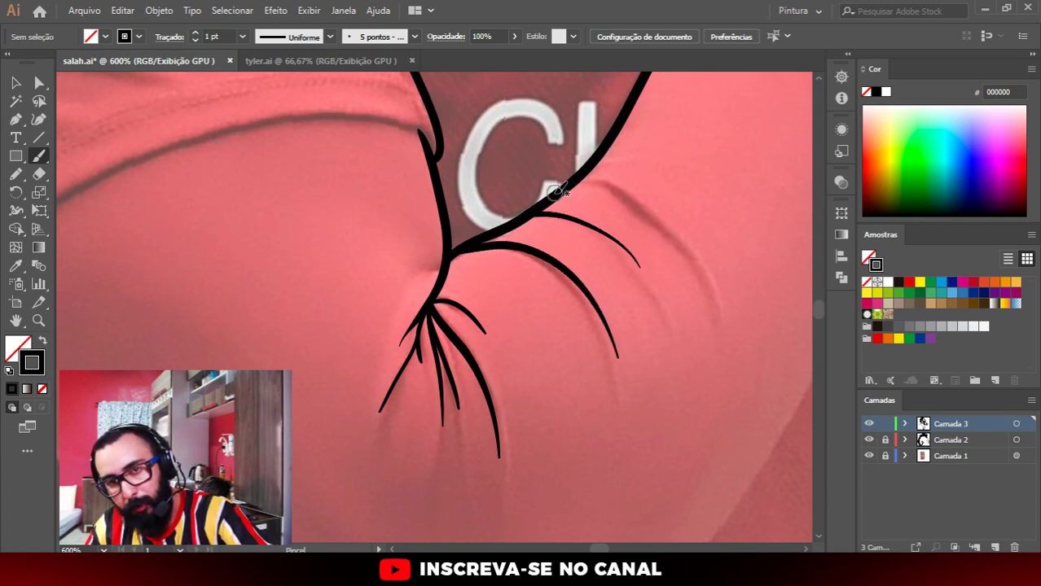
pyautogui.moveTo(574, 182); pyautogui.dragTo(655, 221)
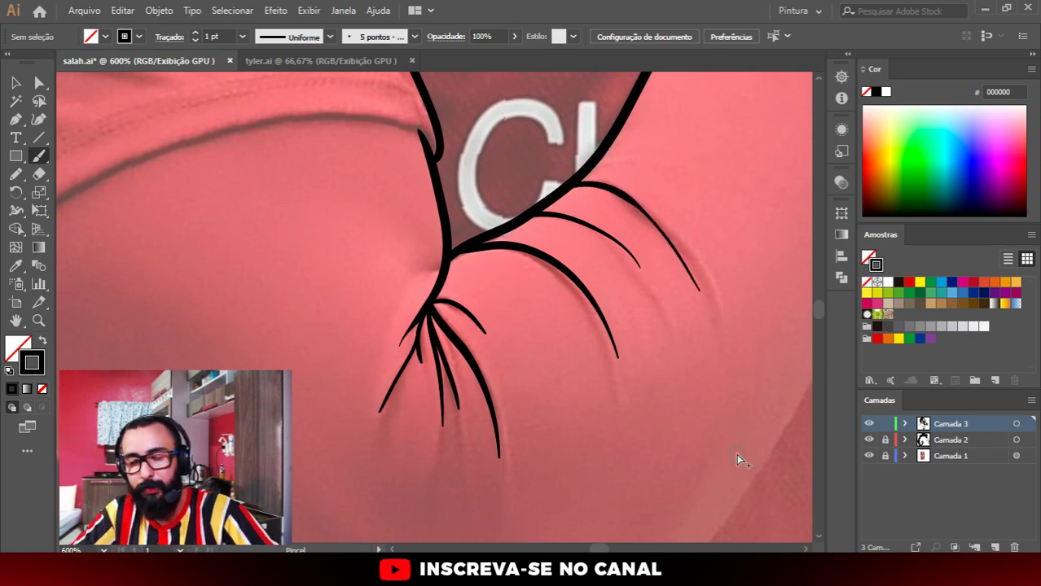
pyautogui.hotkey('ctrl', '1')
pyautogui.scroll(4, 723, 329)
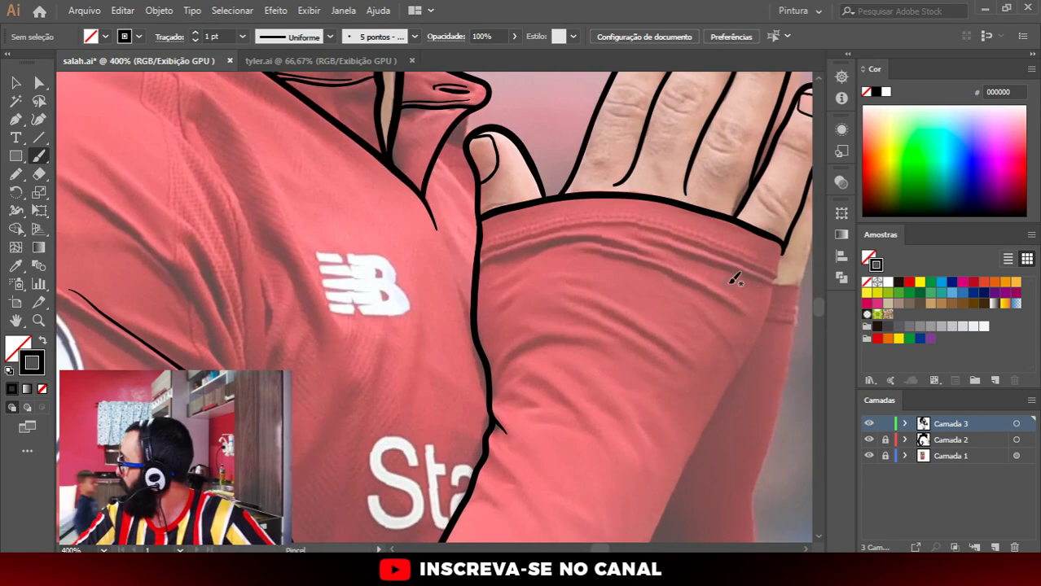
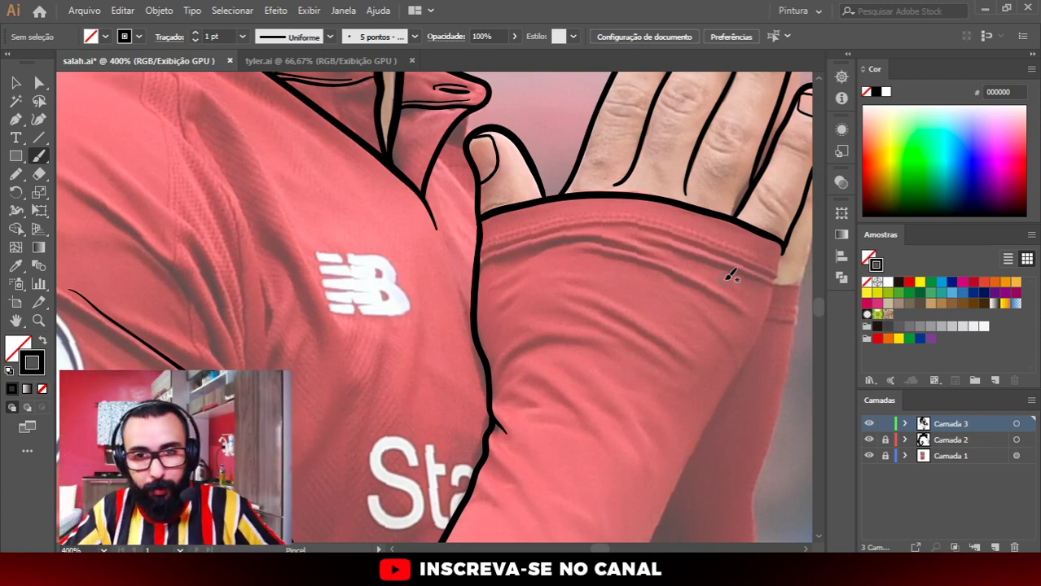
# Step: Trace the outer edge of the forearm sleeve with two connected brush strokes
pyautogui.scroll(-2, 709, 316)
pyautogui.scroll(-2, 733, 255)
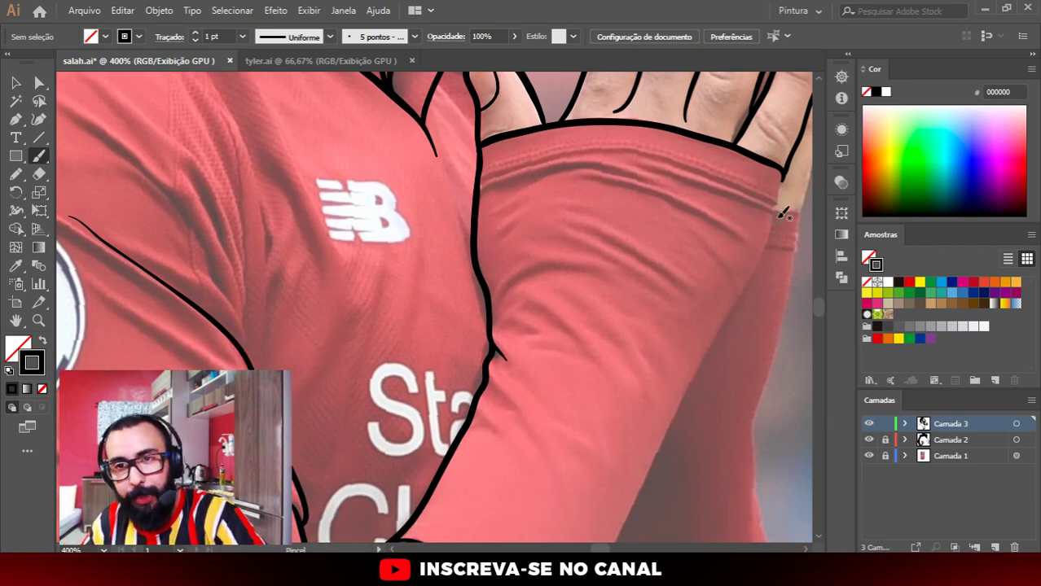
pyautogui.moveTo(780, 190); pyautogui.dragTo(706, 355)
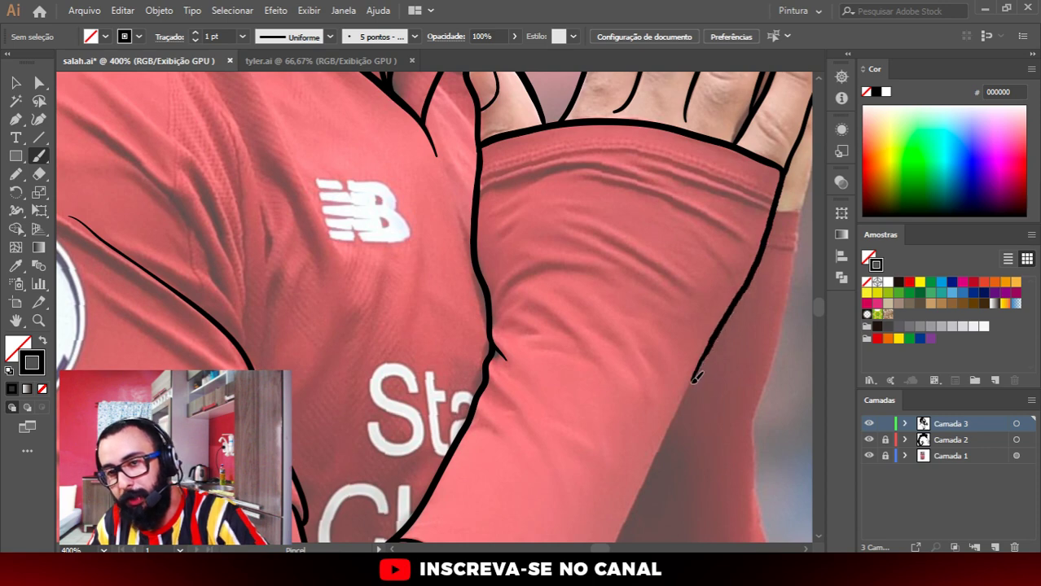
pyautogui.moveTo(685, 402); pyautogui.dragTo(674, 418)
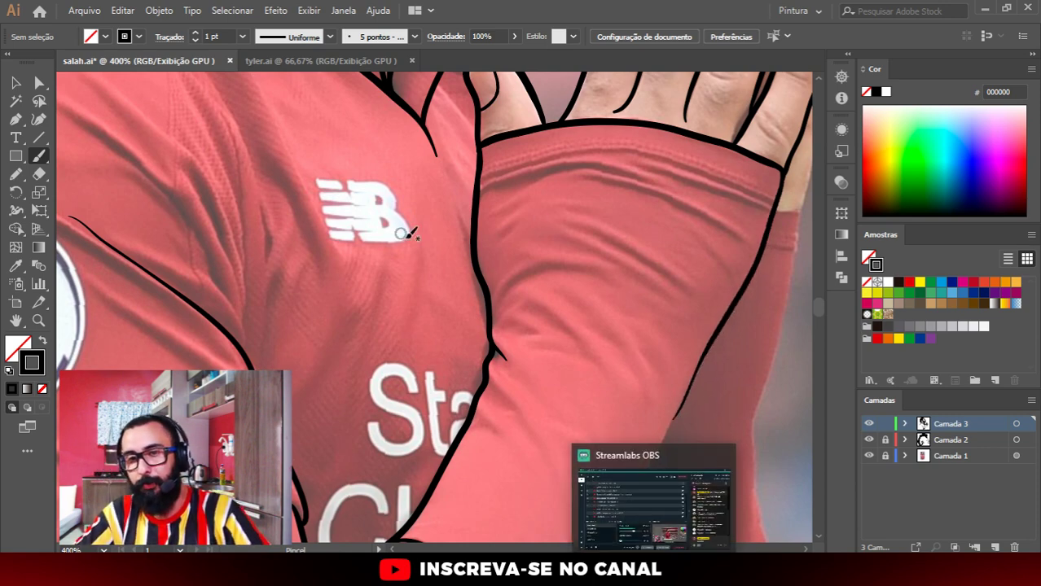
# Step: Draw the sleeve seam line across the upper arm near the elbow
pyautogui.scroll(-1, 411, 234)
pyautogui.scroll(-3, 613, 354)
pyautogui.scroll(2, 648, 267)
pyautogui.scroll(1, 497, 391)
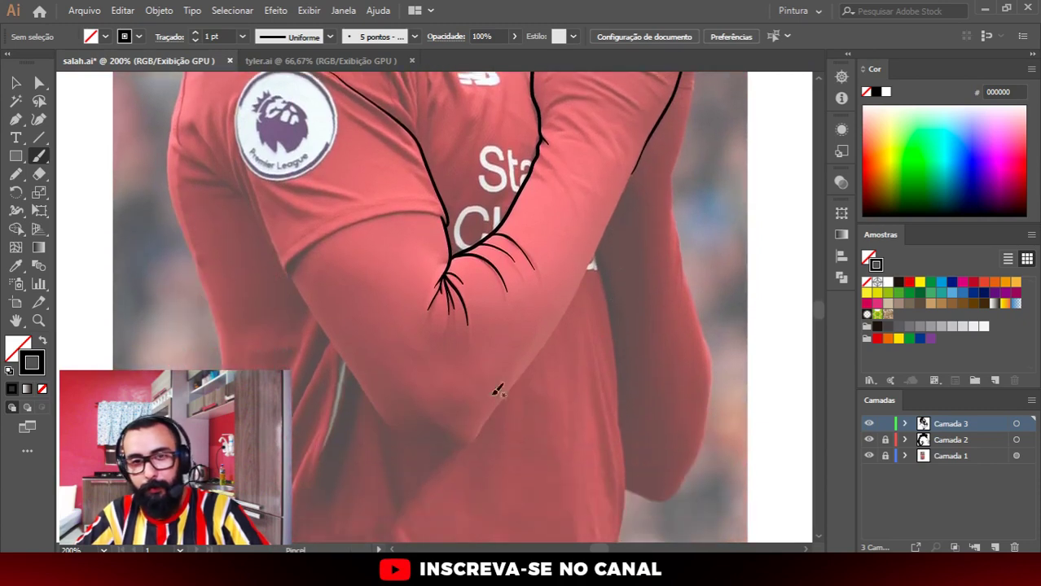
pyautogui.scroll(1, 498, 391)
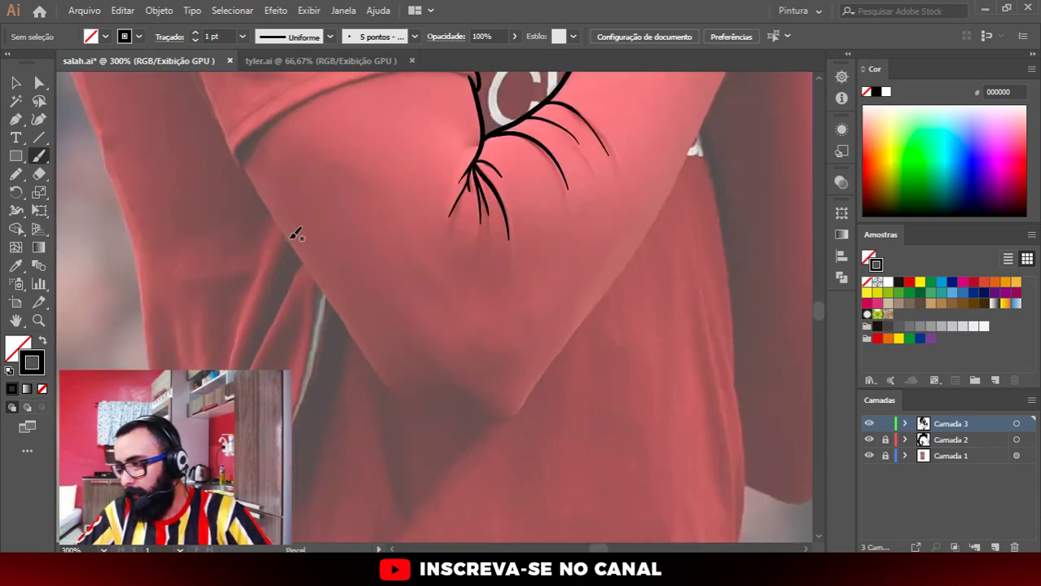
pyautogui.scroll(2, 284, 274)
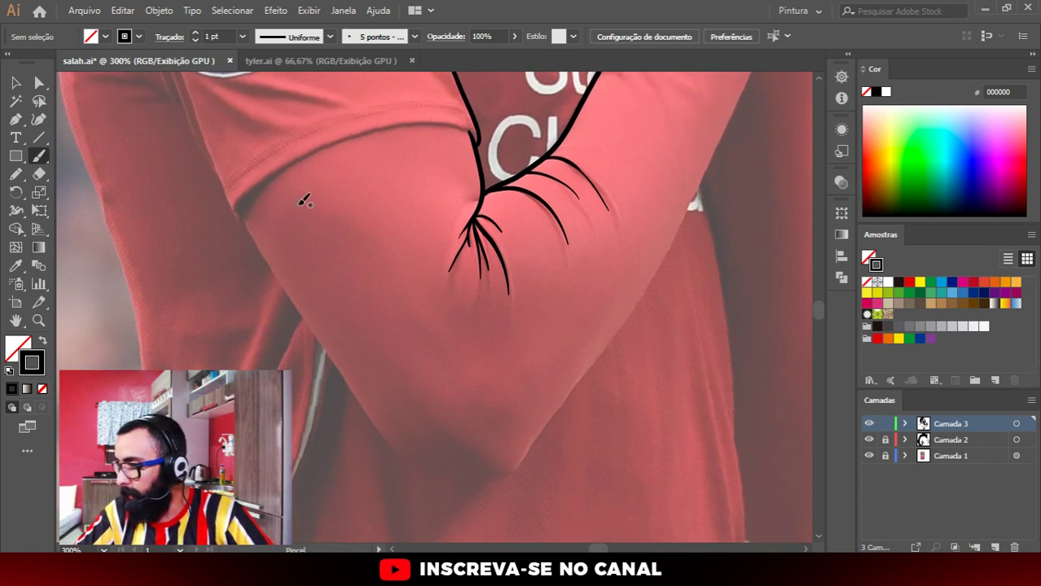
pyautogui.scroll(-2, 396, 254)
pyautogui.scroll(3, 310, 196)
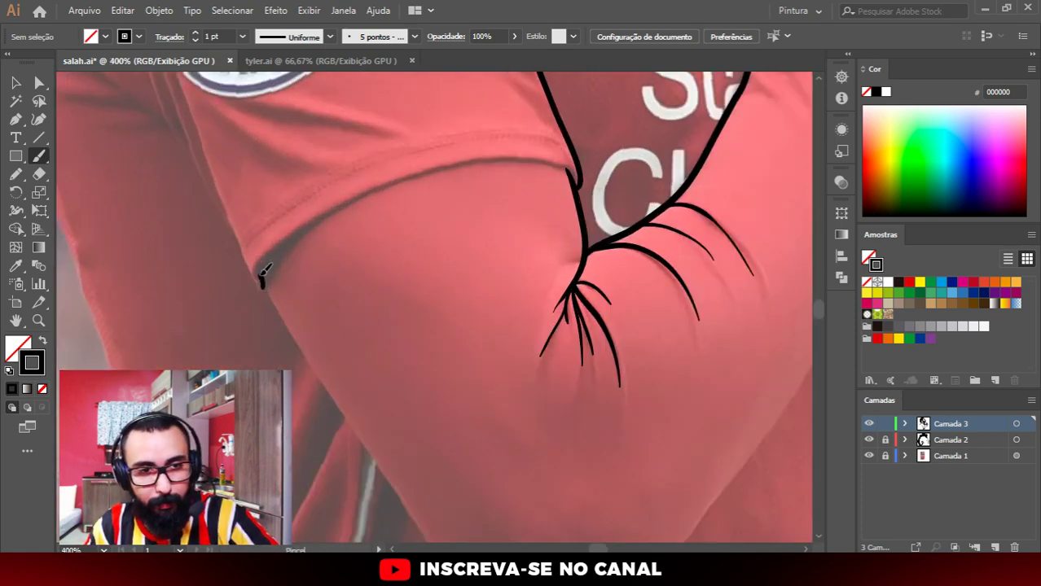
pyautogui.moveTo(284, 236)
pyautogui.mouseDown()
pyautogui.moveTo(436, 163)
pyautogui.moveTo(516, 153)
pyautogui.moveTo(576, 173)
pyautogui.mouseUp()
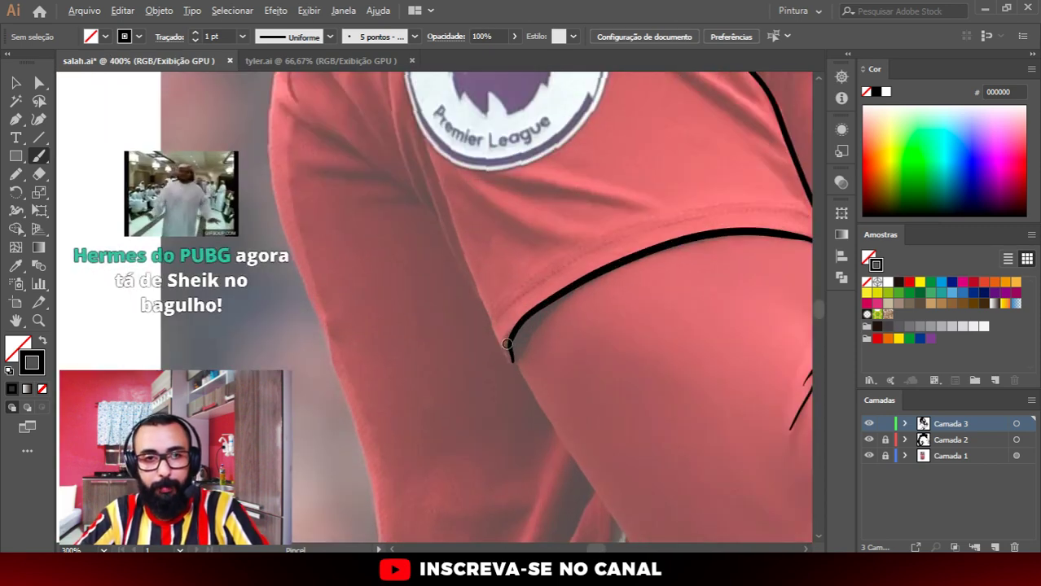
# Step: Draw the first fold line below the Premier League badge and reshape its top point
pyautogui.moveTo(575, 244); pyautogui.dragTo(517, 341)
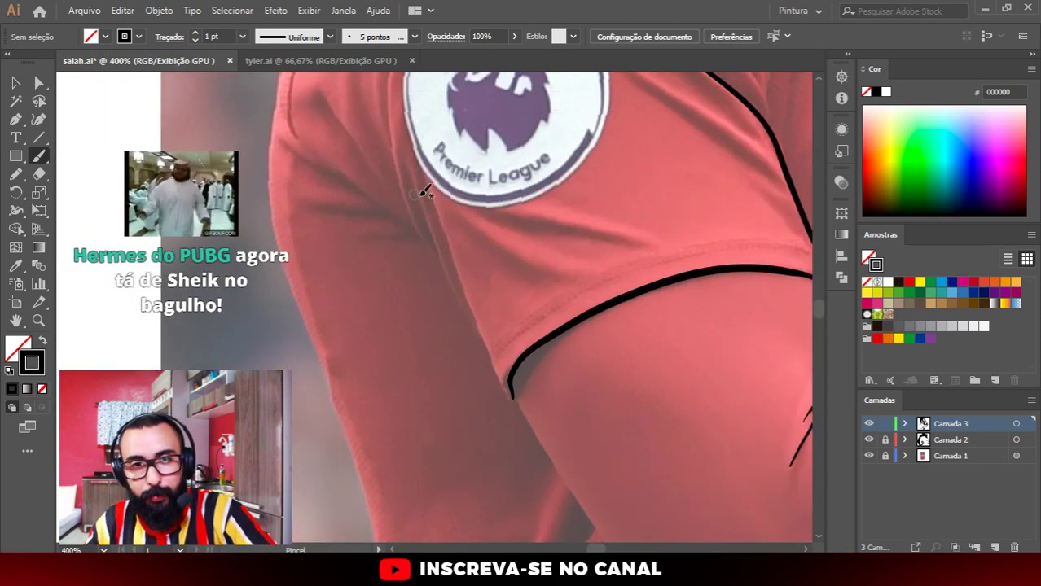
pyautogui.moveTo(418, 161); pyautogui.dragTo(509, 394)
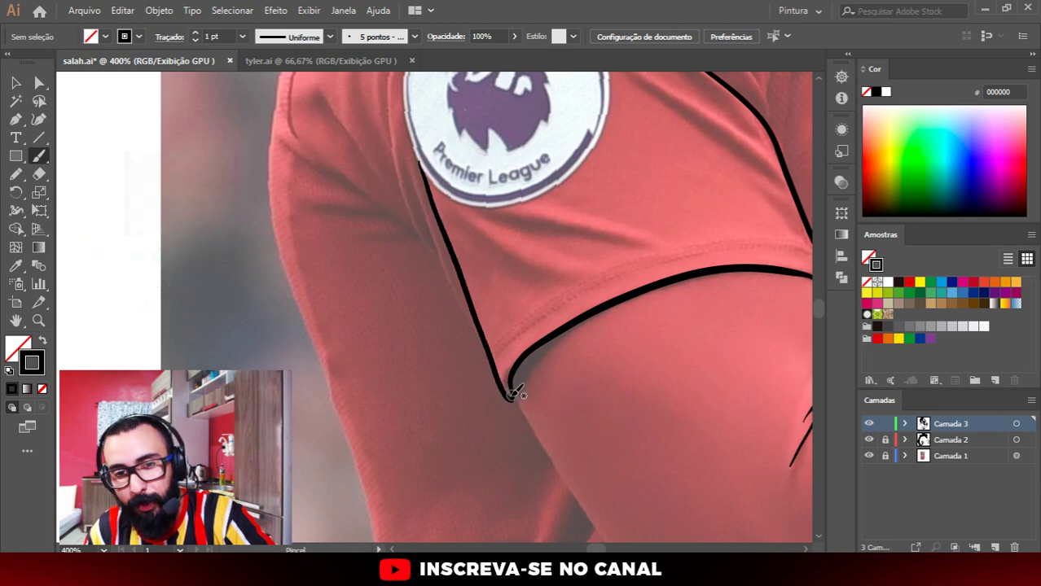
pyautogui.scroll(2, 456, 285)
pyautogui.scroll(2, 407, 260)
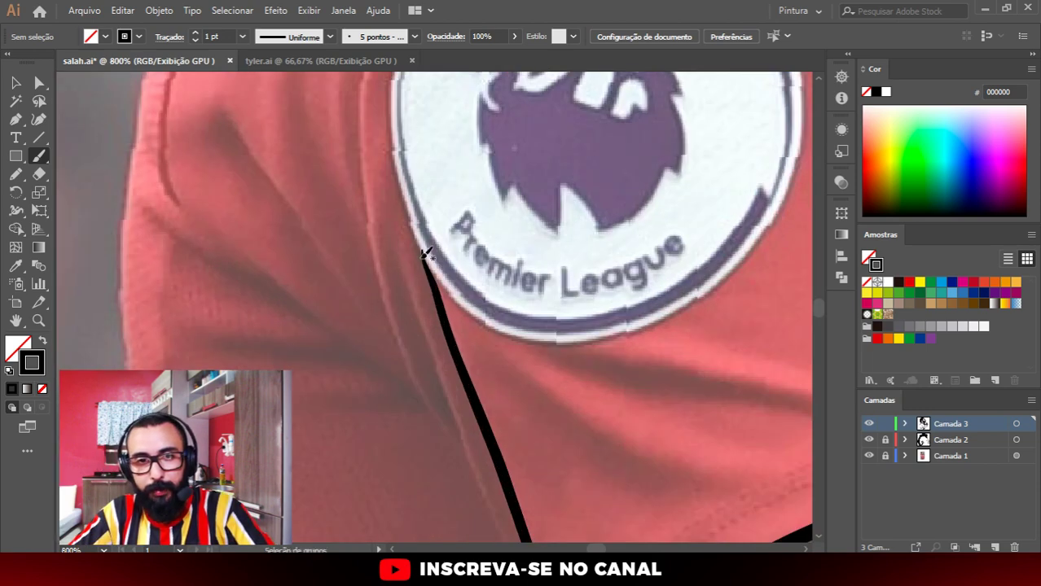
pyautogui.press('a')
pyautogui.click(422, 258)
pyautogui.moveTo(424, 257); pyautogui.dragTo(432, 284)
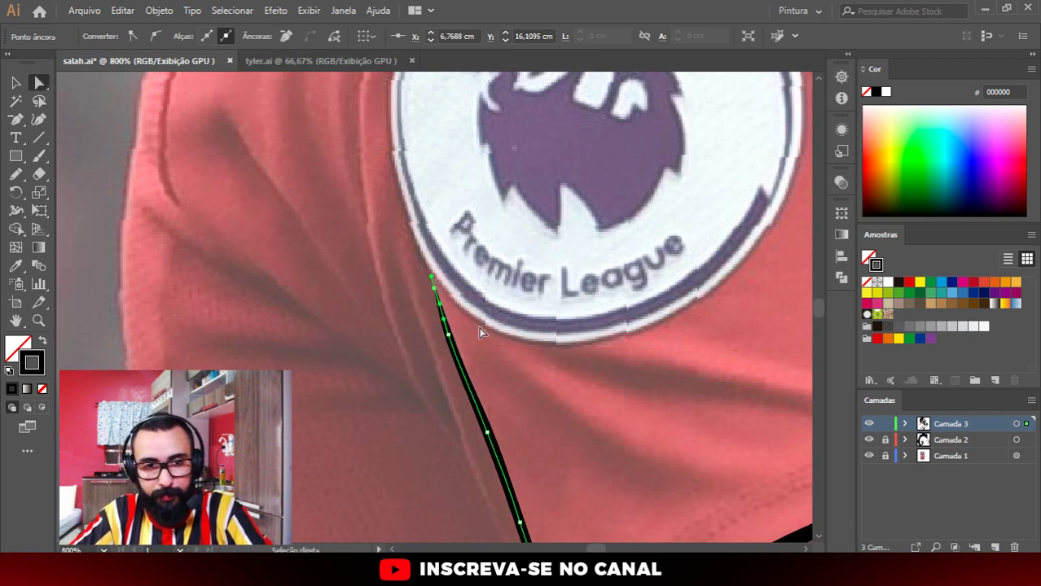
pyautogui.click(447, 314)
# Step: Add a second fold line meeting the first and check its anchor points
pyautogui.scroll(-2, 515, 331)
pyautogui.press('b')
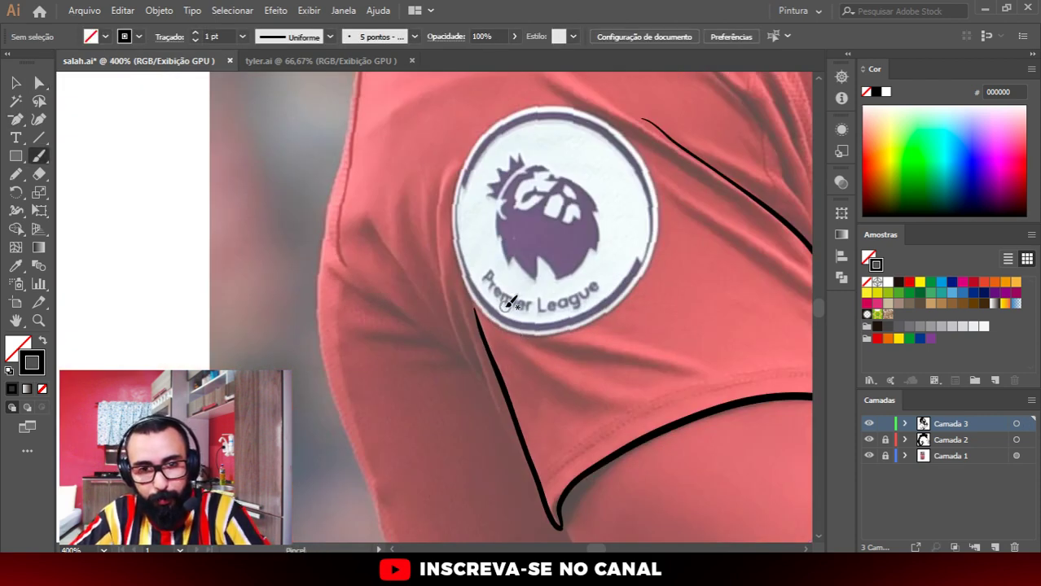
pyautogui.scroll(-2, 519, 336)
pyautogui.scroll(2, 519, 376)
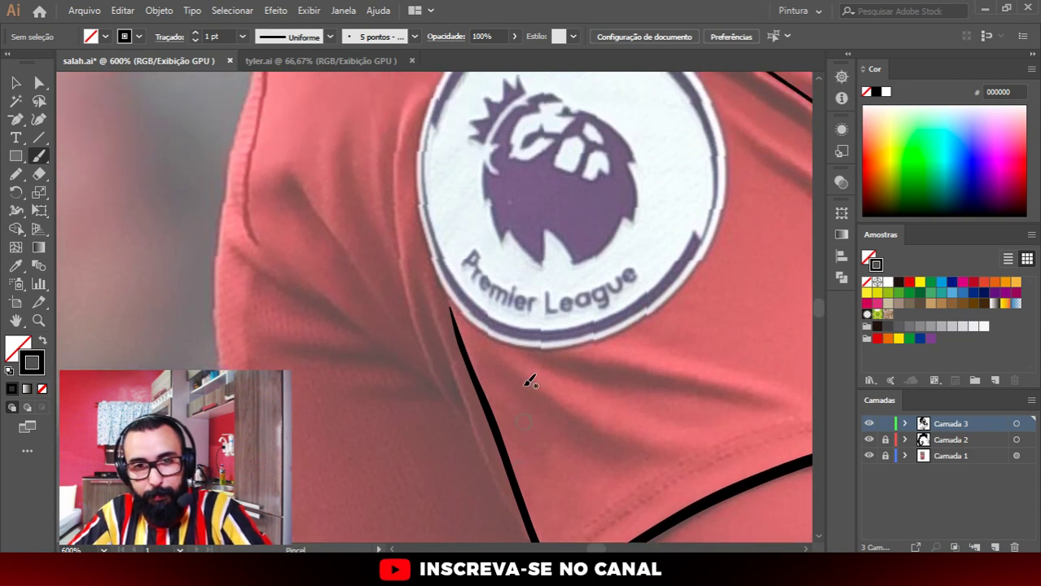
pyautogui.scroll(-3, 430, 239)
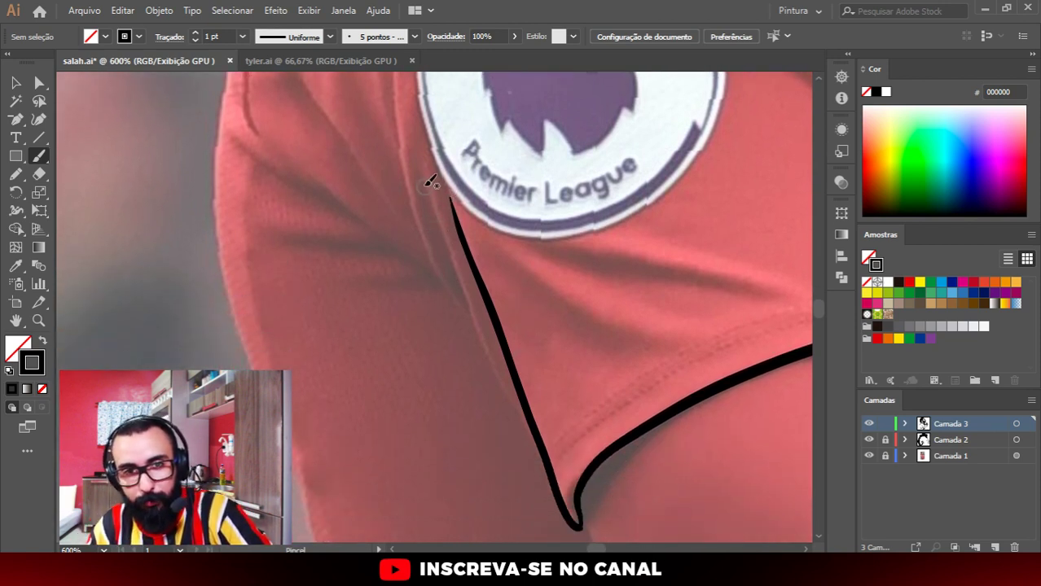
pyautogui.moveTo(425, 188)
pyautogui.mouseDown()
pyautogui.moveTo(490, 354)
pyautogui.moveTo(570, 495)
pyautogui.mouseUp()
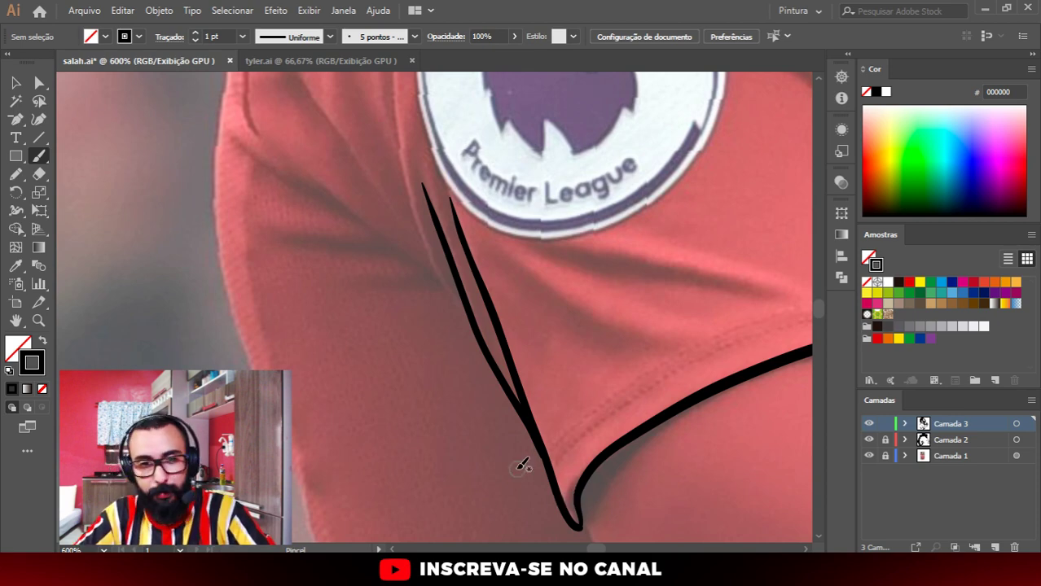
pyautogui.press('a')
pyautogui.click(541, 459)
pyautogui.scroll(2, 541, 465)
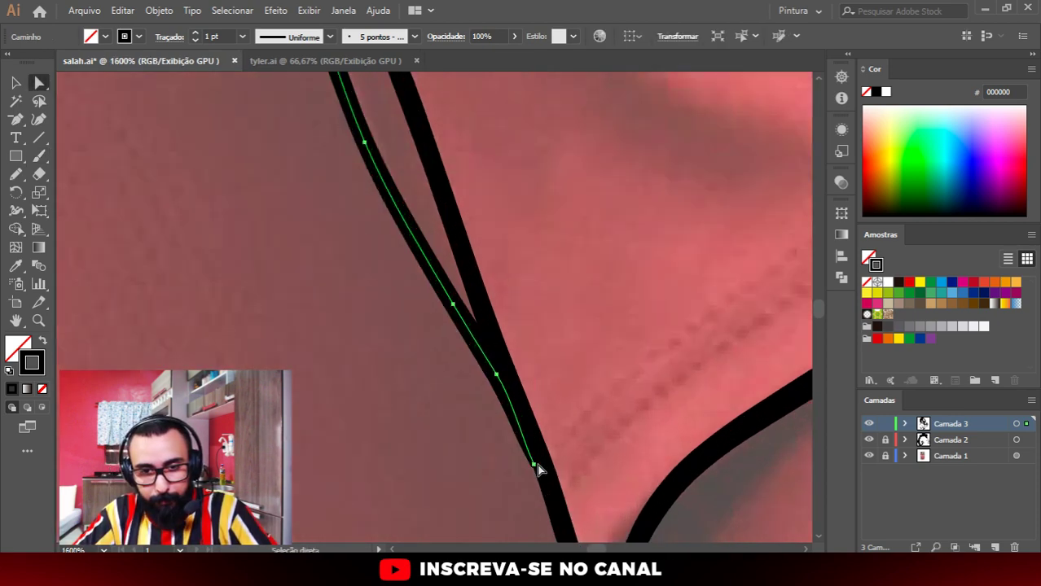
pyautogui.click(570, 461)
# Step: Add a third fold line beside the badge
pyautogui.scroll(-3, 569, 461)
pyautogui.scroll(2, 474, 310)
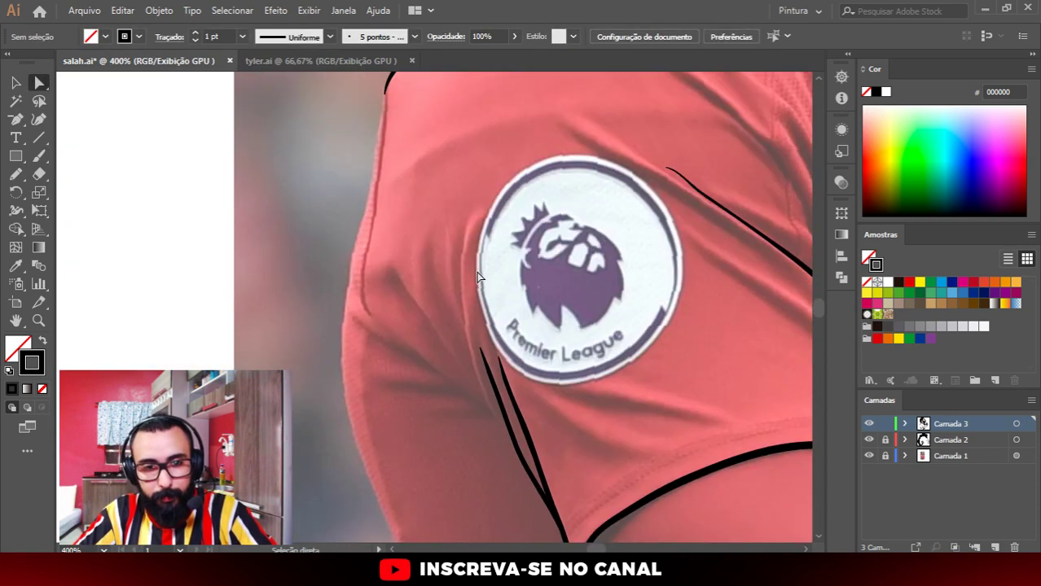
pyautogui.scroll(-1, 476, 277)
pyautogui.press('b')
pyautogui.scroll(1, 479, 255)
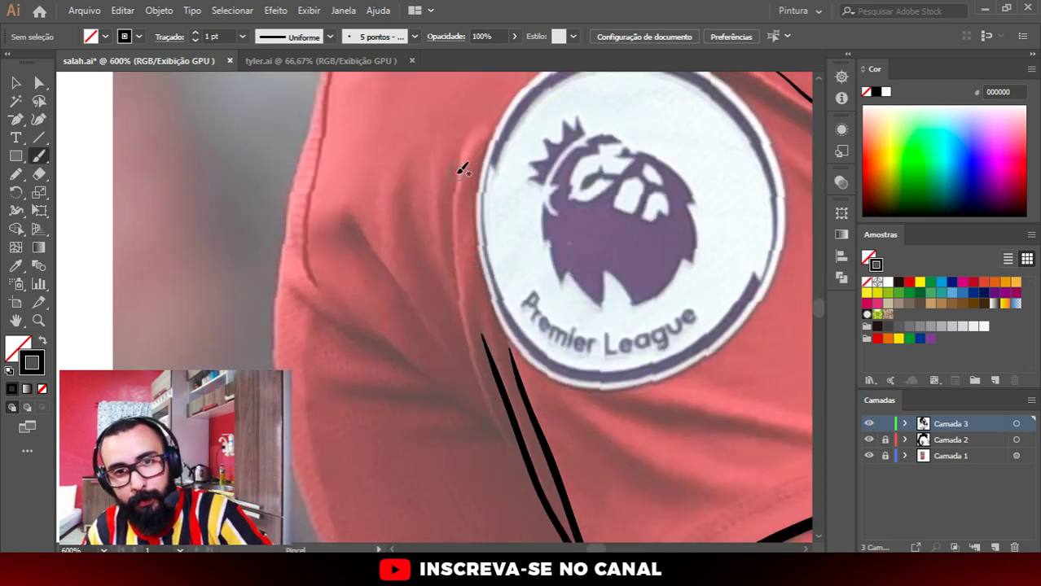
pyautogui.moveTo(458, 167)
pyautogui.mouseDown()
pyautogui.moveTo(465, 324)
pyautogui.moveTo(554, 506)
pyautogui.mouseUp()
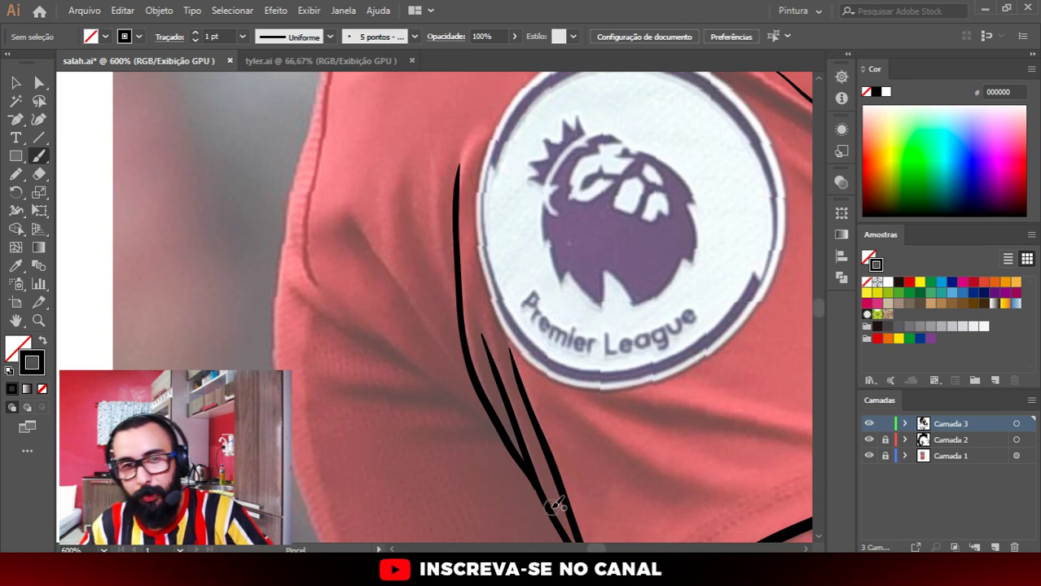
pyautogui.scroll(-1, 472, 442)
pyautogui.scroll(-6, 471, 443)
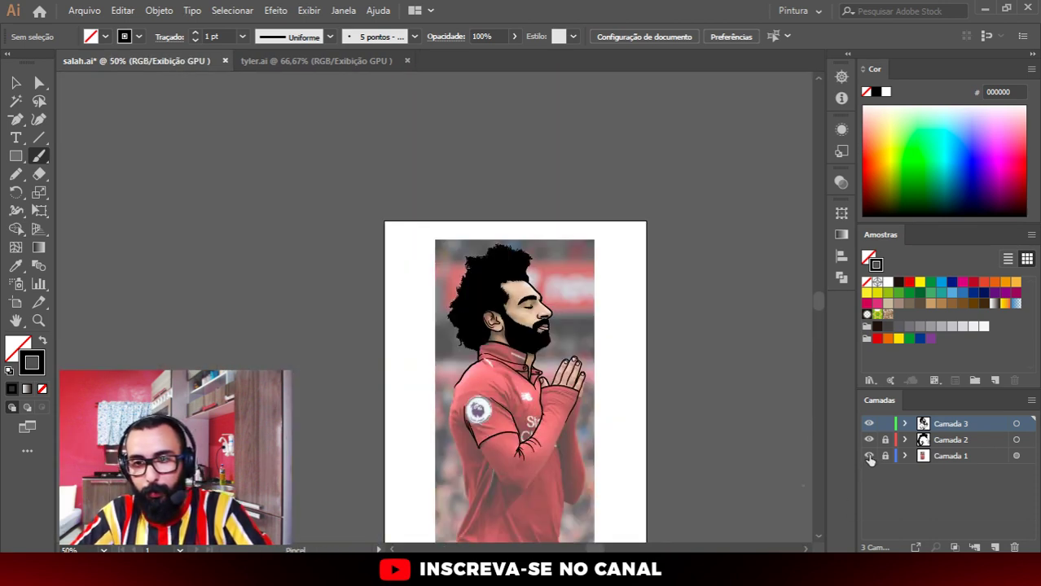
# Step: Hide the photo reference to check the line art, then show it again
pyautogui.click(869, 457)
pyautogui.hotkey('ctrl', '+')
pyautogui.click(869, 456)
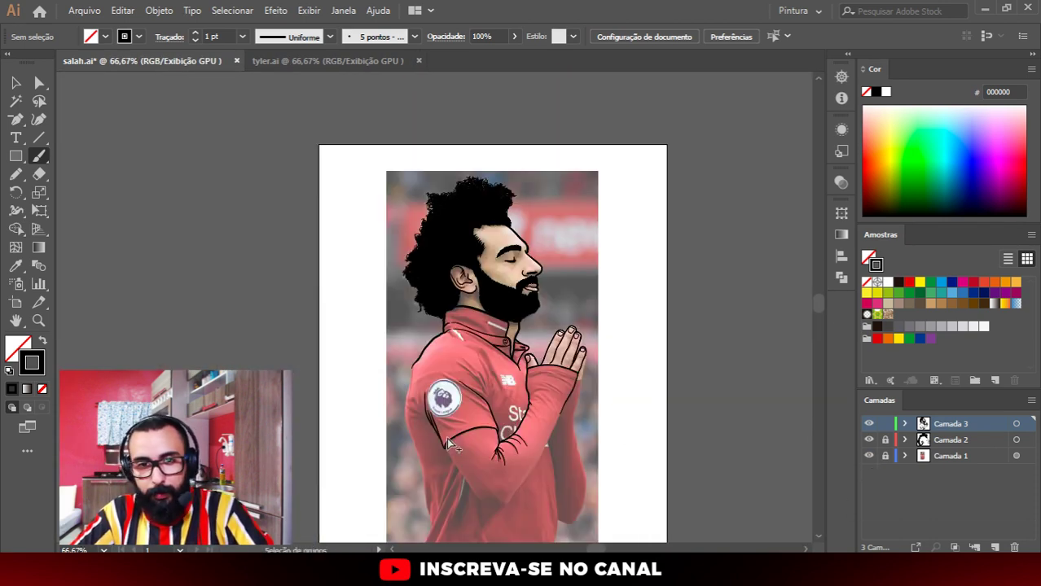
pyautogui.scroll(4, 432, 415)
pyautogui.scroll(3, 374, 297)
pyautogui.scroll(1, 367, 239)
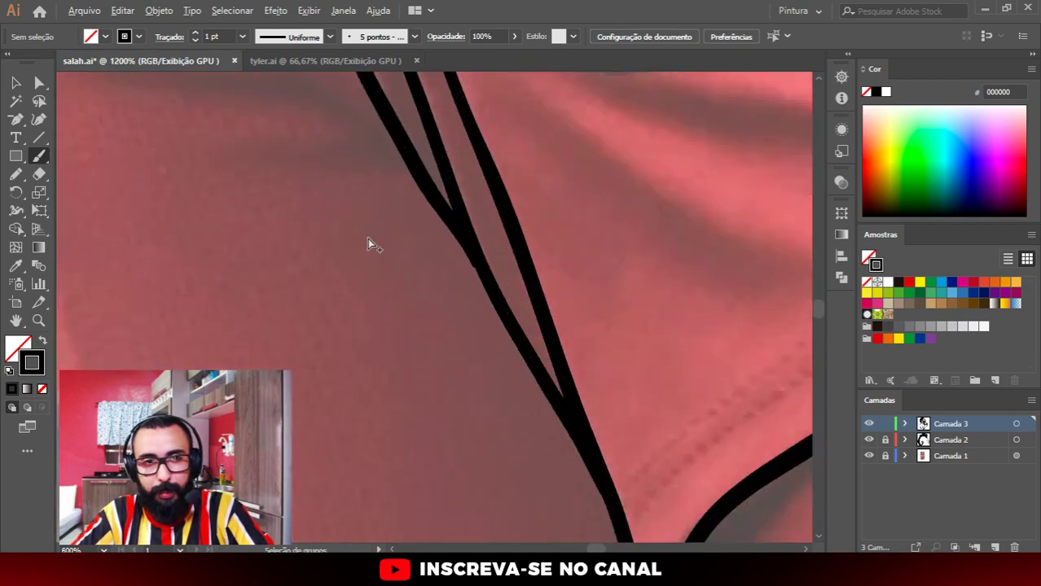
pyautogui.scroll(1, 367, 238)
# Step: Inspect the short fold line's anchor points with Direct Selection
pyautogui.press('a')
pyautogui.click(517, 273)
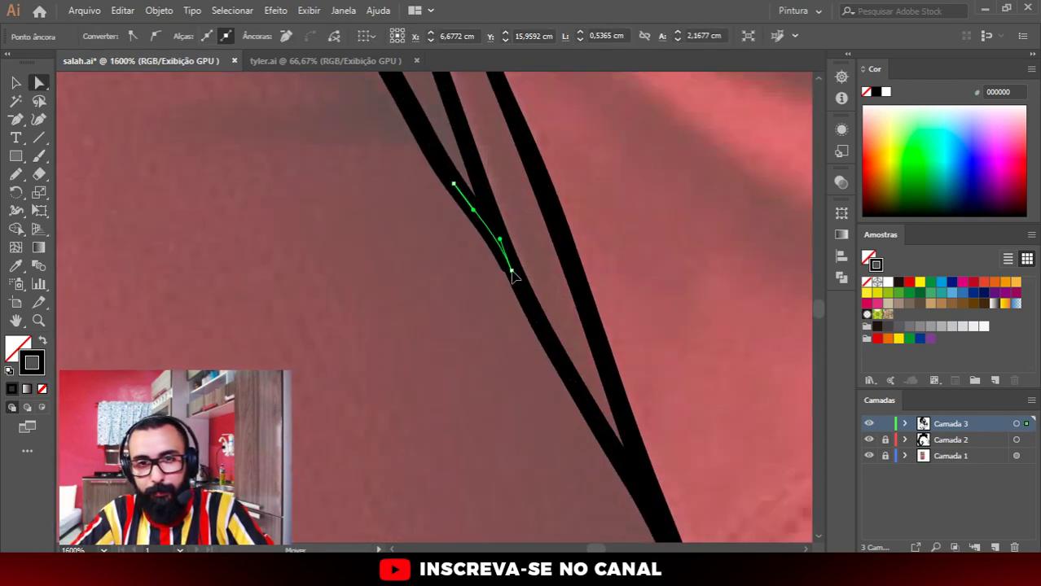
pyautogui.click(540, 272)
pyautogui.scroll(-1, 545, 359)
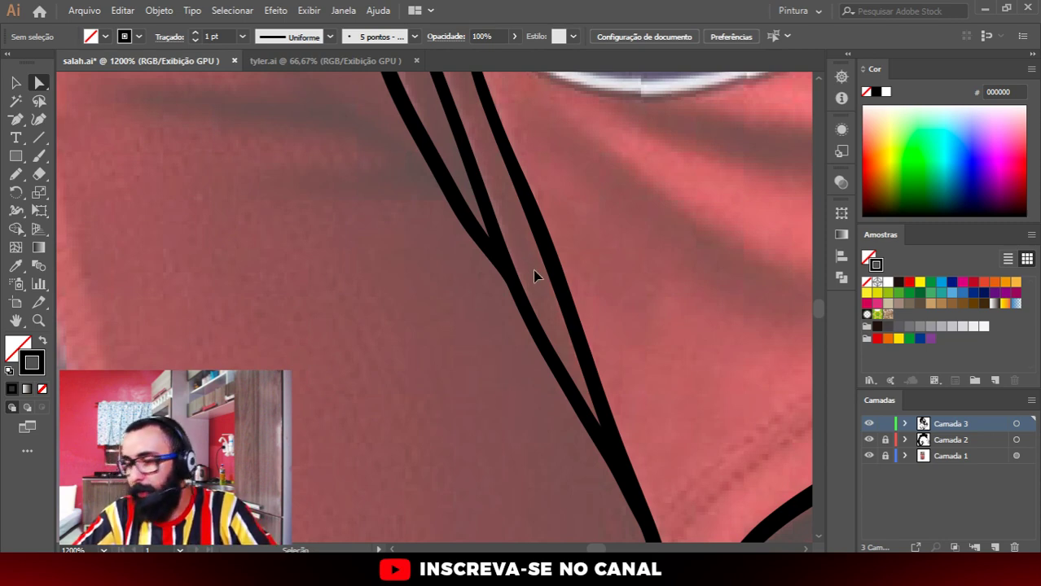
pyautogui.scroll(-4, 533, 245)
pyautogui.scroll(-2, 619, 228)
pyautogui.scroll(2, 698, 234)
# Step: Draw four crease lines along the shirt fold toward the shoulder, undoing one too-thick stroke
pyautogui.scroll(1, 646, 248)
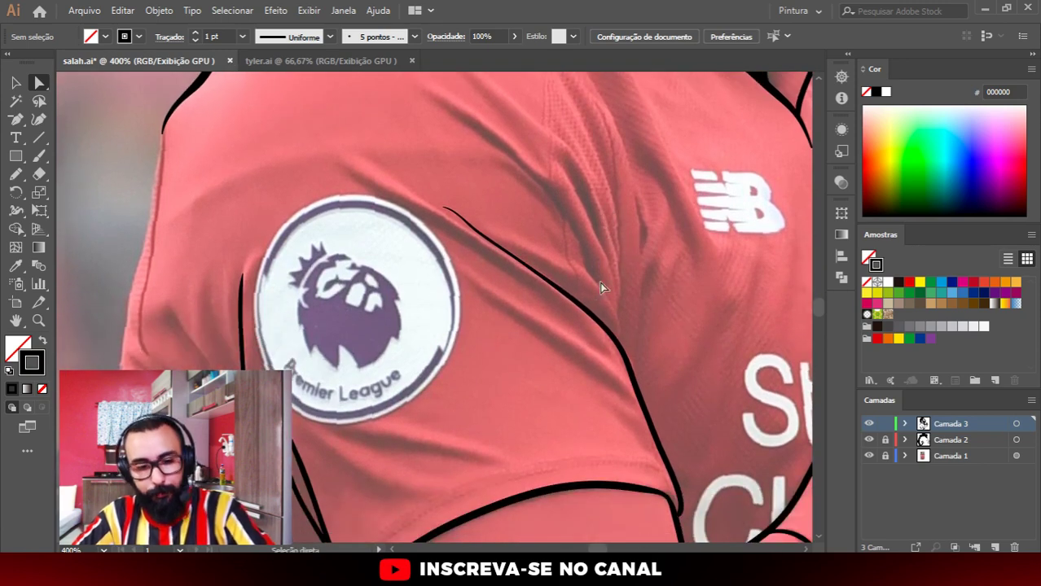
pyautogui.press('b')
pyautogui.scroll(1, 644, 268)
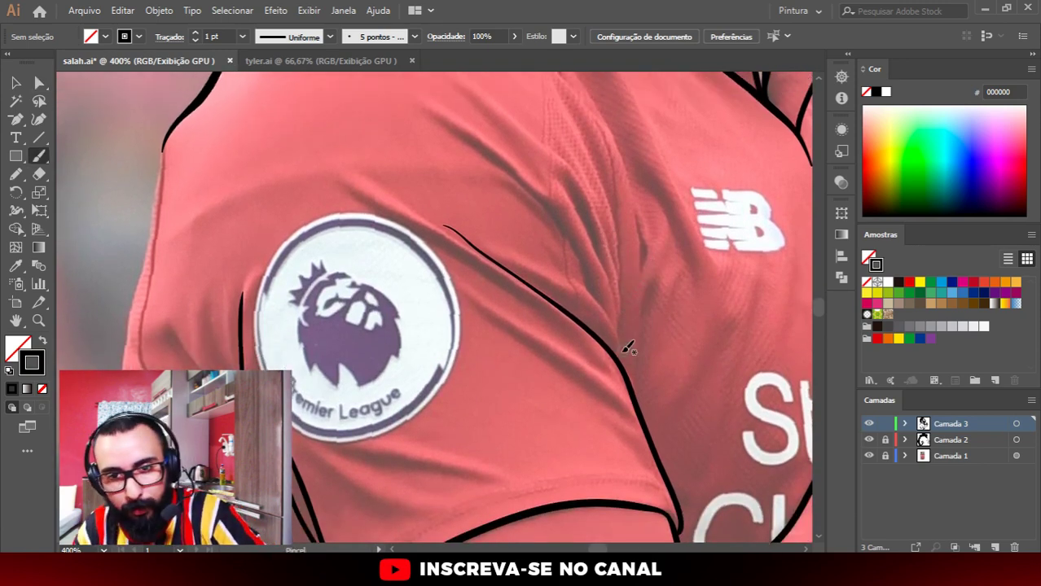
pyautogui.moveTo(623, 363); pyautogui.dragTo(599, 296)
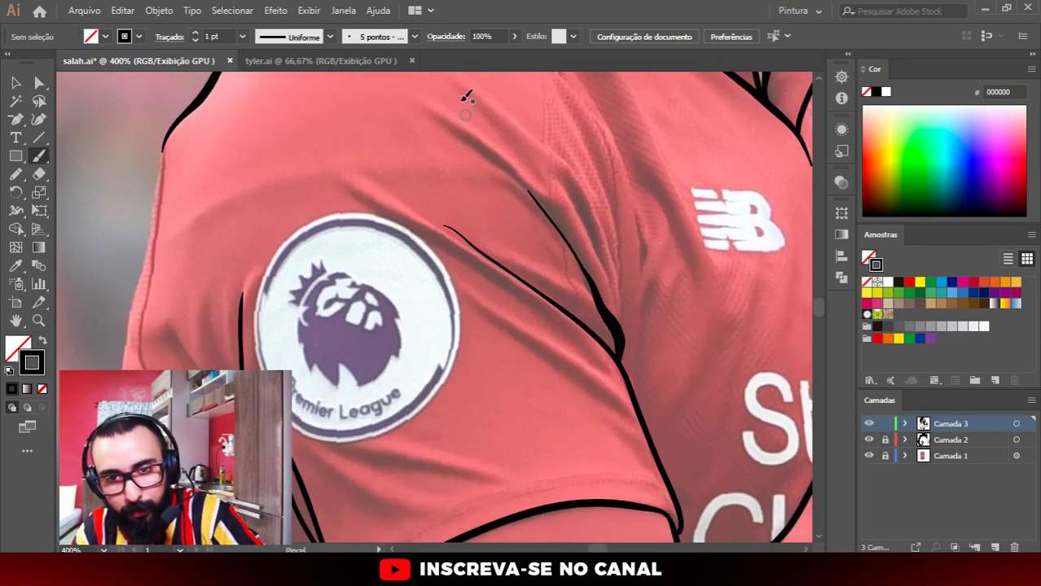
pyautogui.hotkey('ctrl', 'z')
pyautogui.scroll(2, 591, 176)
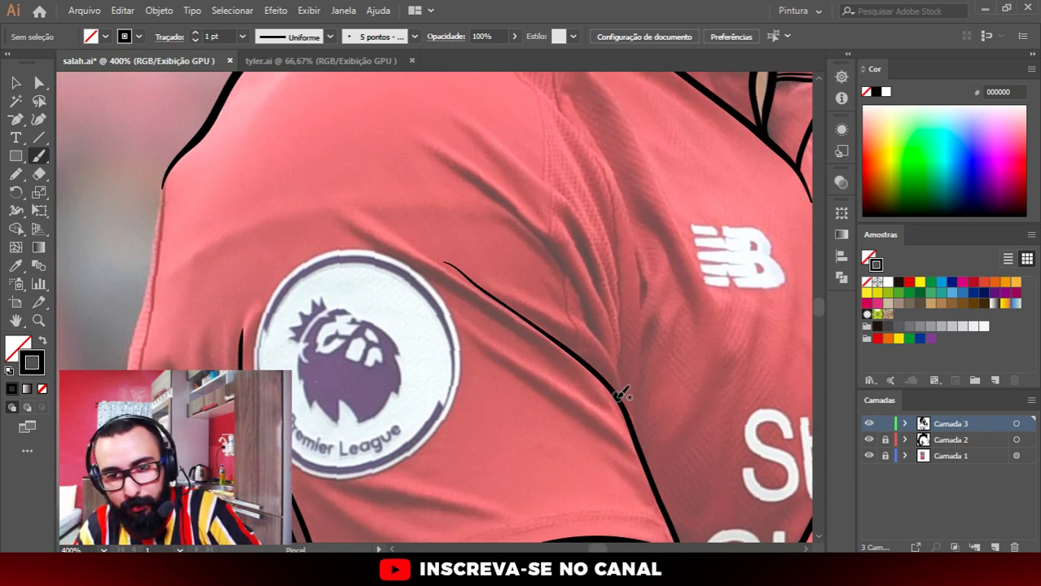
pyautogui.moveTo(606, 343); pyautogui.dragTo(414, 132)
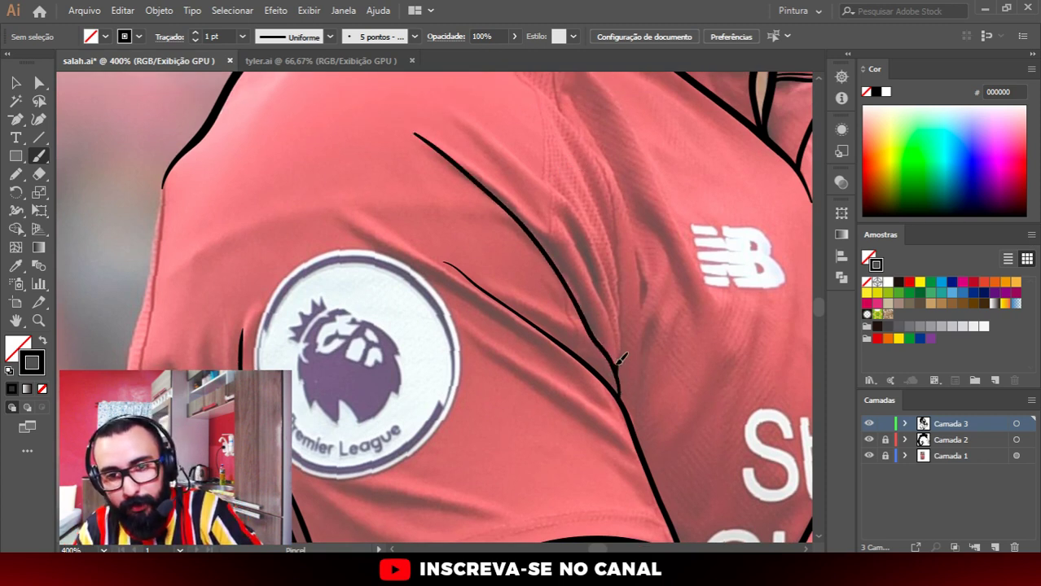
pyautogui.moveTo(619, 371); pyautogui.dragTo(565, 215)
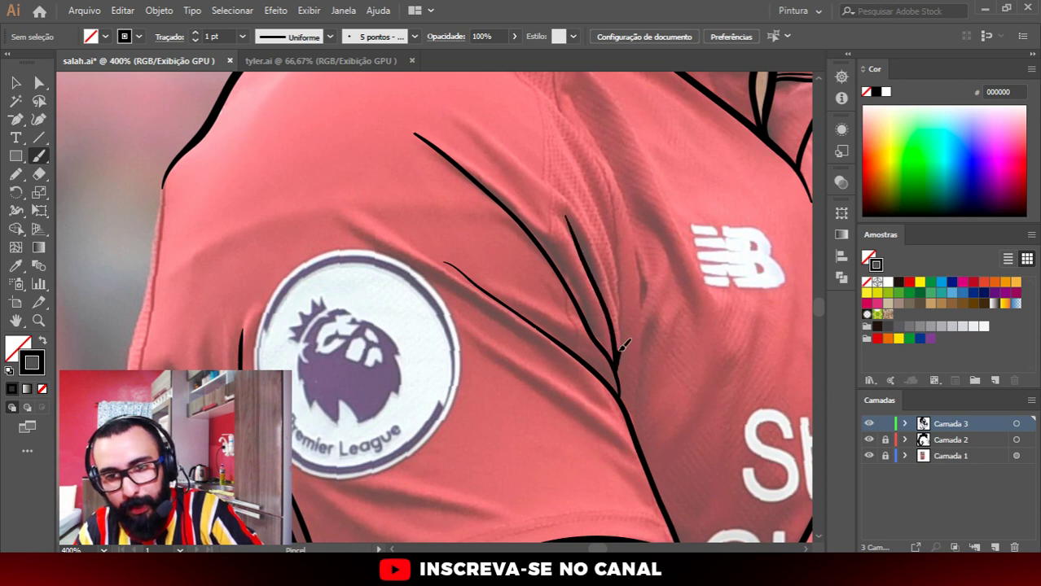
pyautogui.moveTo(619, 350); pyautogui.dragTo(578, 213)
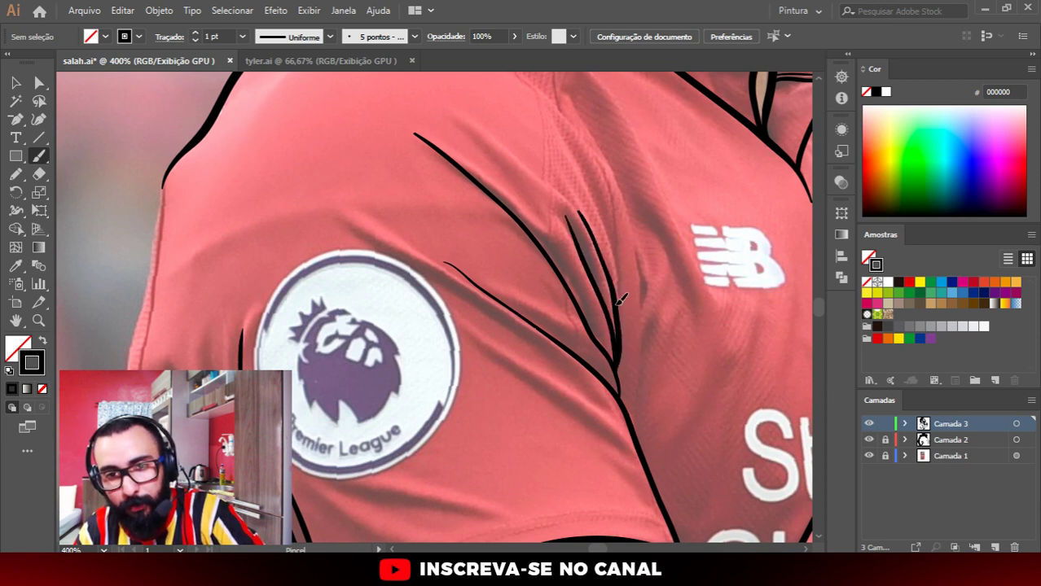
pyautogui.moveTo(618, 302); pyautogui.dragTo(595, 199)
# Step: Add a short line along the collar edge and zoom out to 150%
pyautogui.scroll(1, 624, 246)
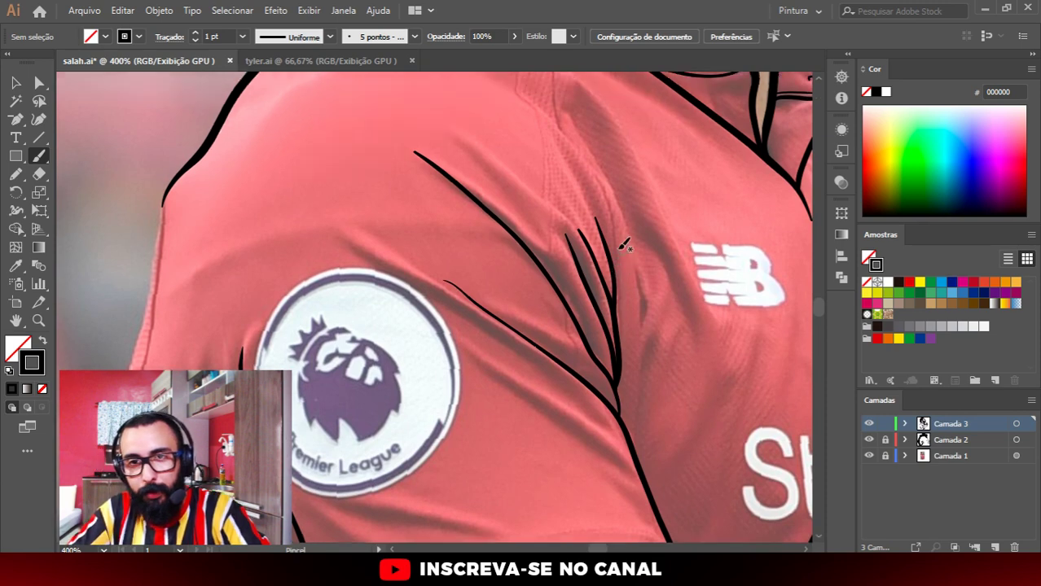
pyautogui.scroll(5, 495, 205)
pyautogui.scroll(-2, 495, 215)
pyautogui.scroll(-1, 564, 232)
pyautogui.scroll(3, 492, 196)
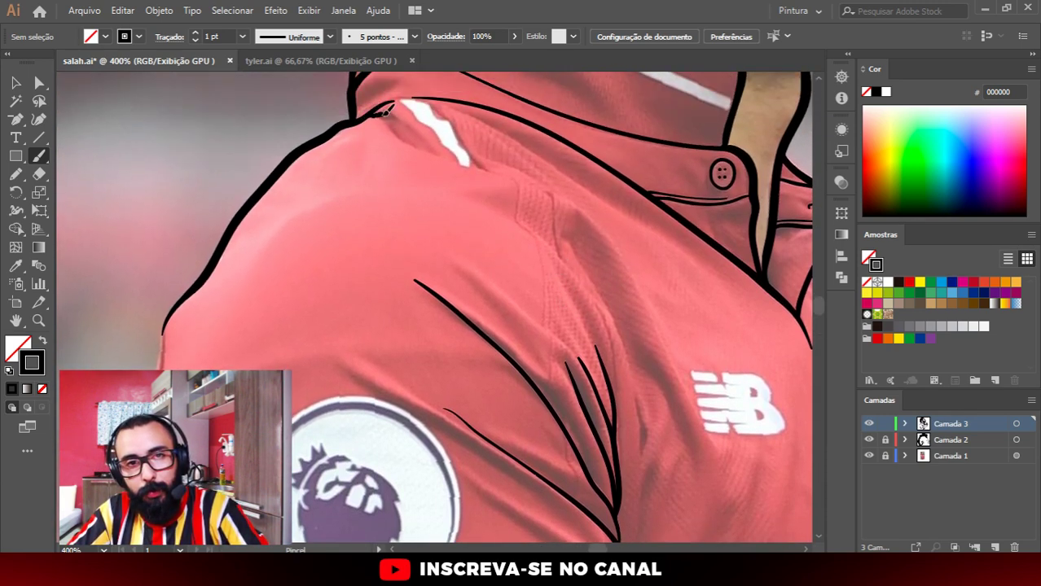
pyautogui.moveTo(408, 122); pyautogui.dragTo(429, 147)
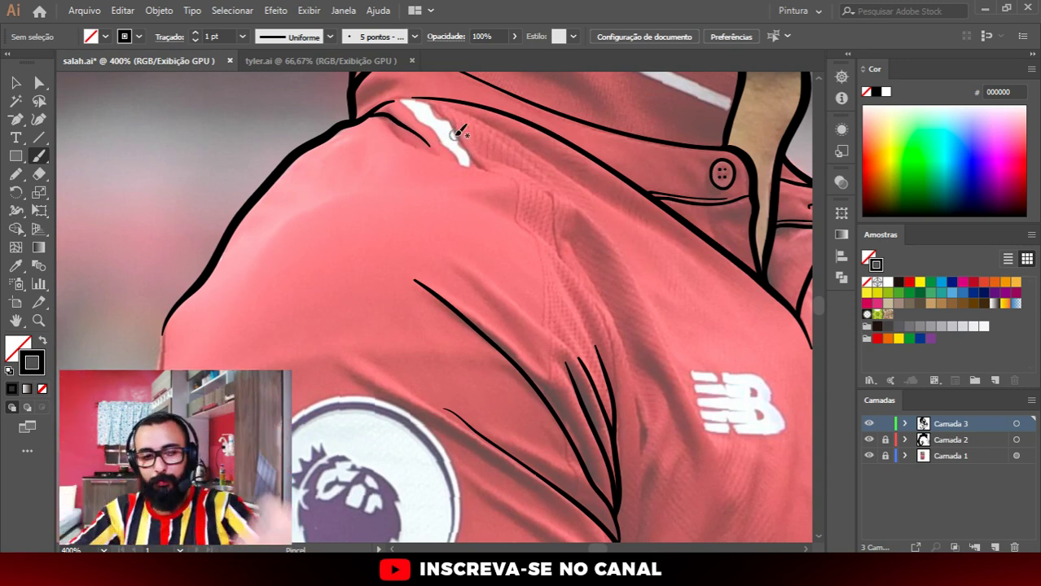
pyautogui.scroll(-3, 543, 232)
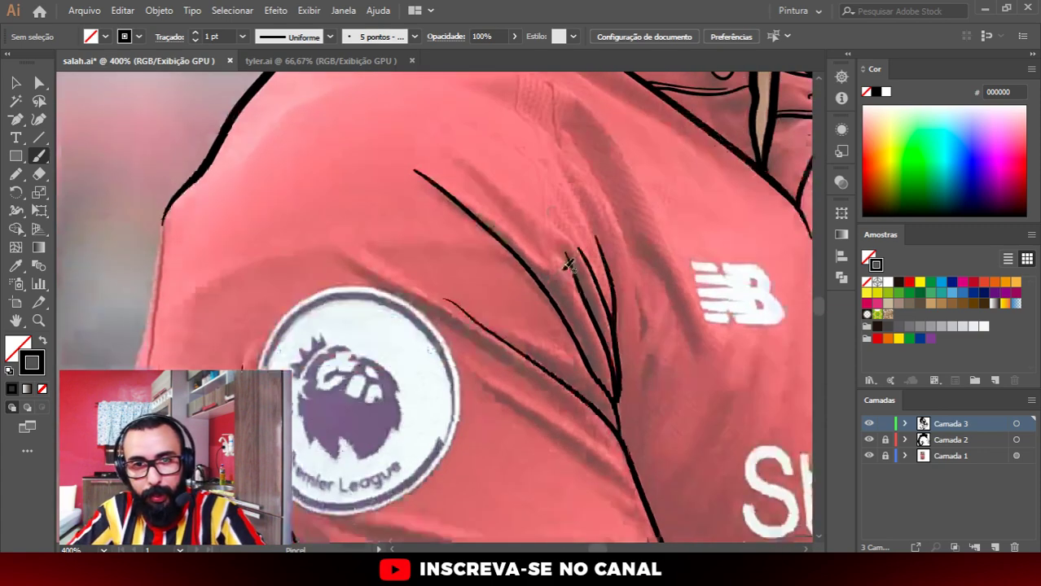
pyautogui.scroll(1, 591, 220)
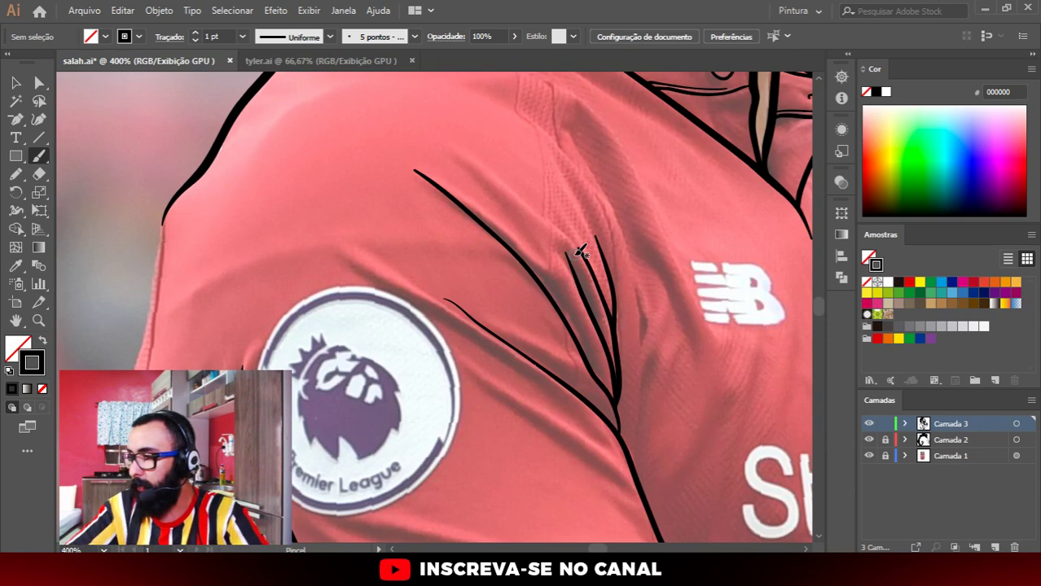
pyautogui.hotkey('ctrl', '-')
pyautogui.hotkey('ctrl', '-')
pyautogui.hotkey('ctrl', '-')
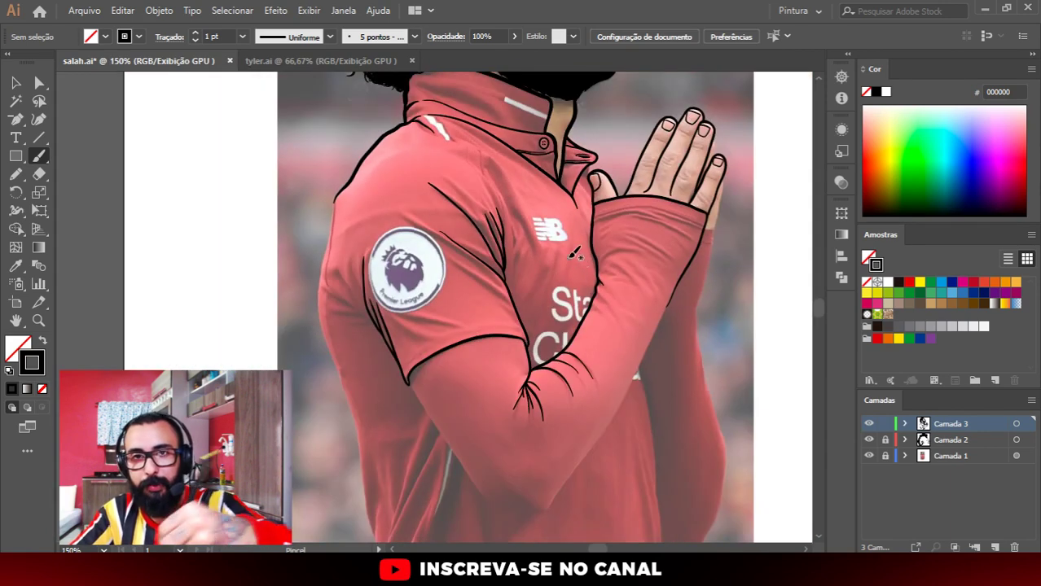
# Step: Draw the arm outline around the elbow and pull its end up the forearm edge
pyautogui.scroll(-3, 582, 322)
pyautogui.scroll(1, 572, 354)
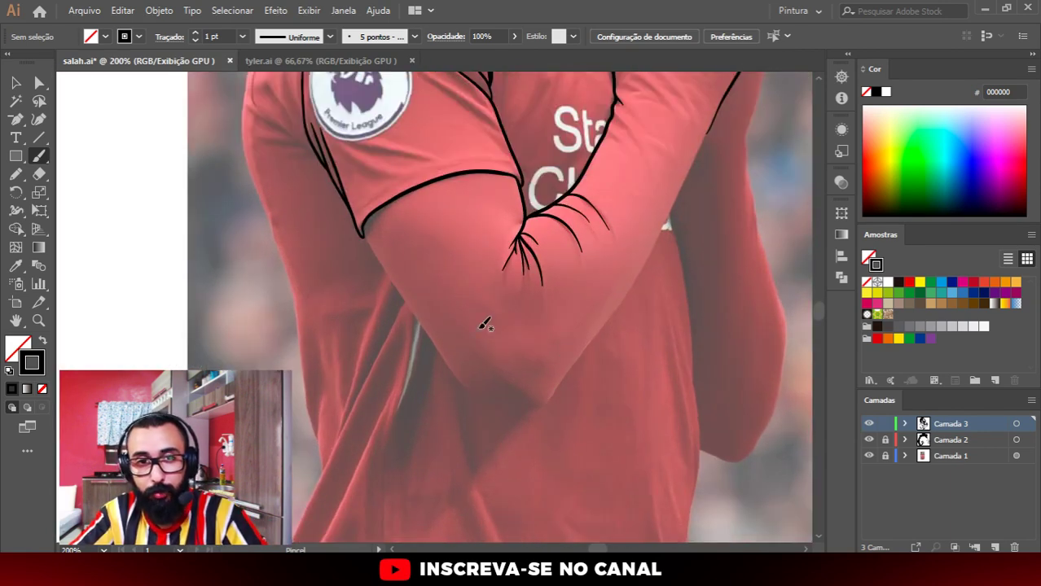
pyautogui.scroll(1, 395, 333)
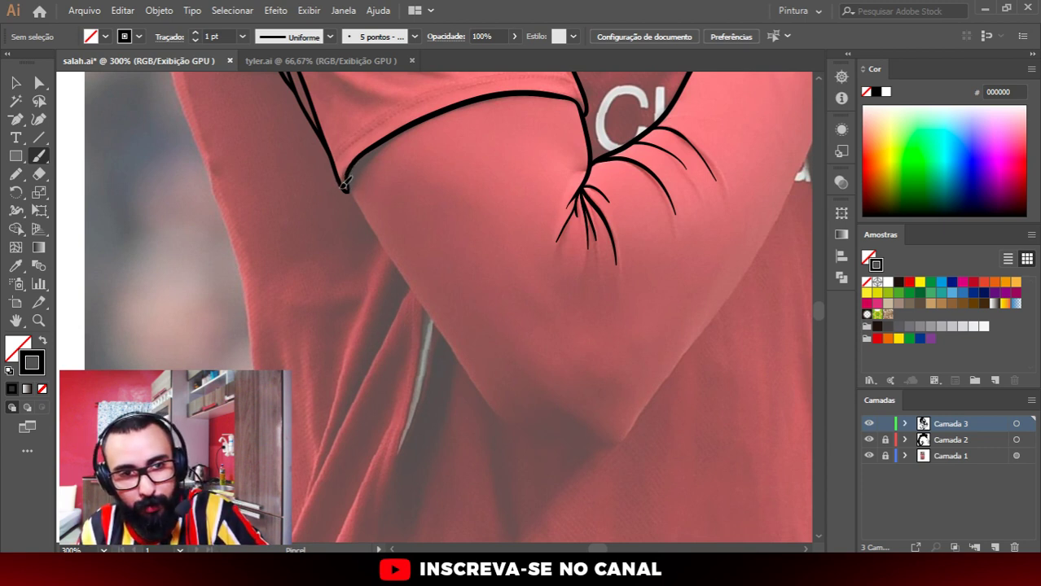
pyautogui.moveTo(344, 186)
pyautogui.mouseDown()
pyautogui.moveTo(490, 395)
pyautogui.moveTo(529, 427)
pyautogui.moveTo(613, 444)
pyautogui.moveTo(627, 432)
pyautogui.mouseUp()
pyautogui.scroll(-2, 554, 367)
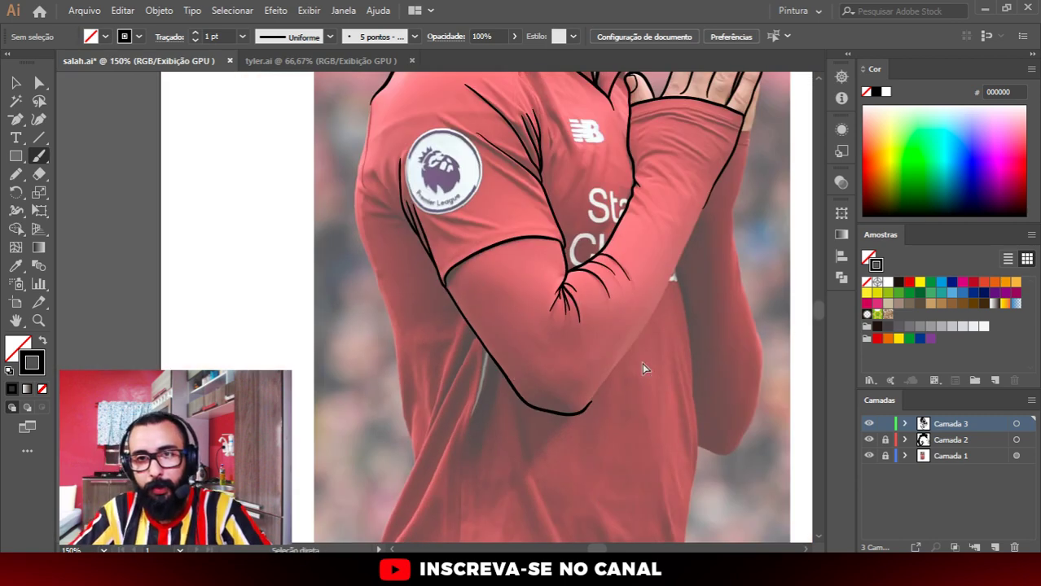
pyautogui.scroll(2, 587, 407)
pyautogui.press('a')
pyautogui.click(558, 418)
pyautogui.scroll(4, 557, 419)
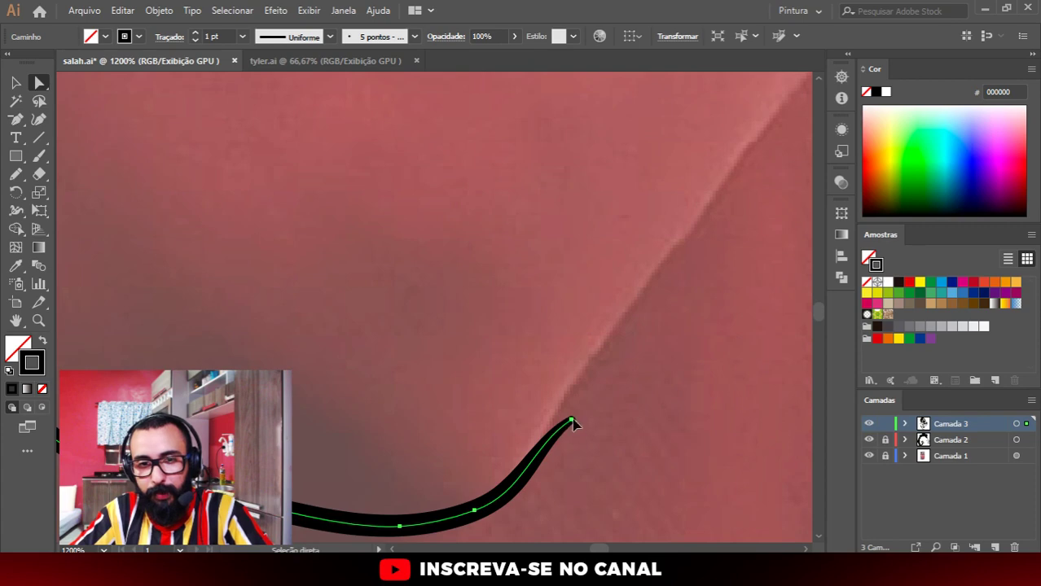
pyautogui.moveTo(573, 423); pyautogui.dragTo(614, 327)
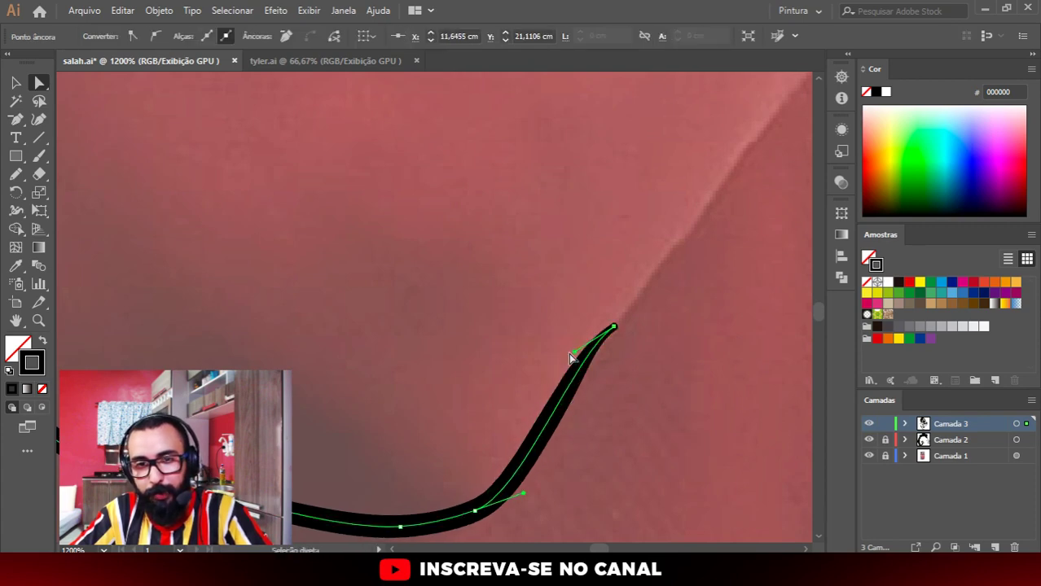
pyautogui.click(545, 378)
pyautogui.scroll(-4, 533, 428)
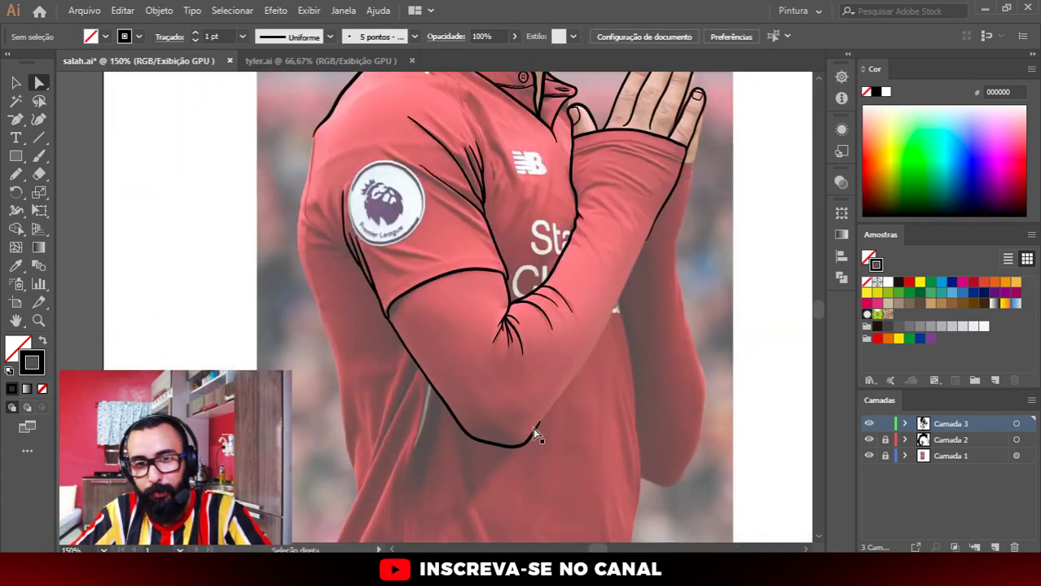
pyautogui.scroll(1, 553, 427)
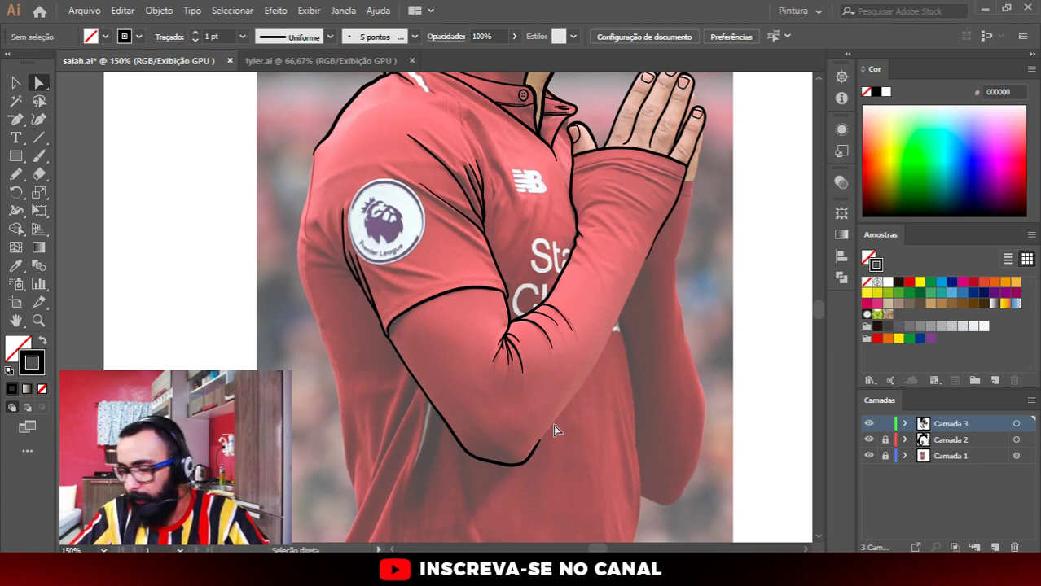
# Step: Draw the outline along the forearm's right edge toward the wrist
pyautogui.press('b')
pyautogui.scroll(1, 638, 379)
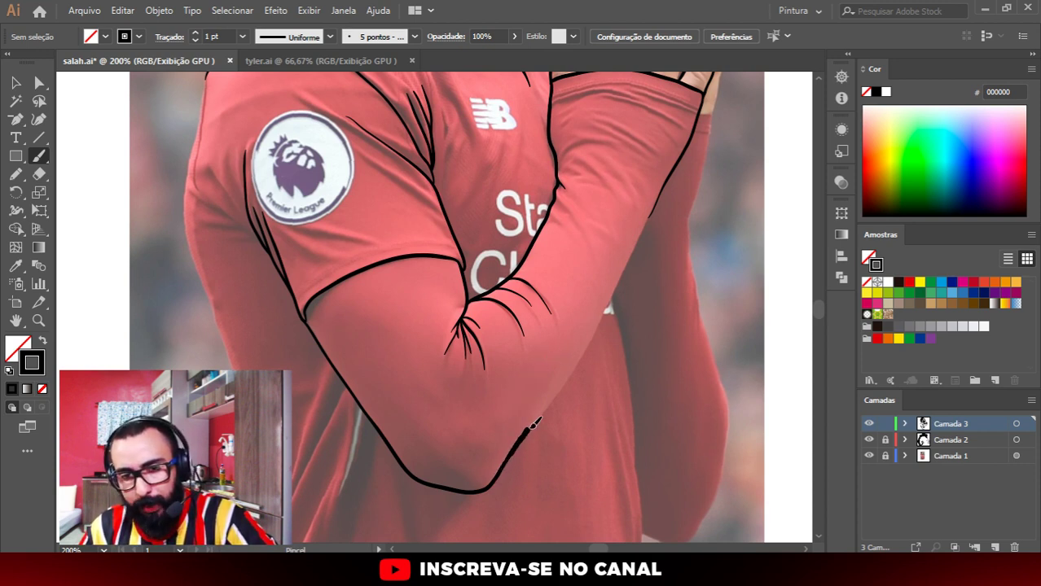
pyautogui.moveTo(571, 376); pyautogui.dragTo(649, 224)
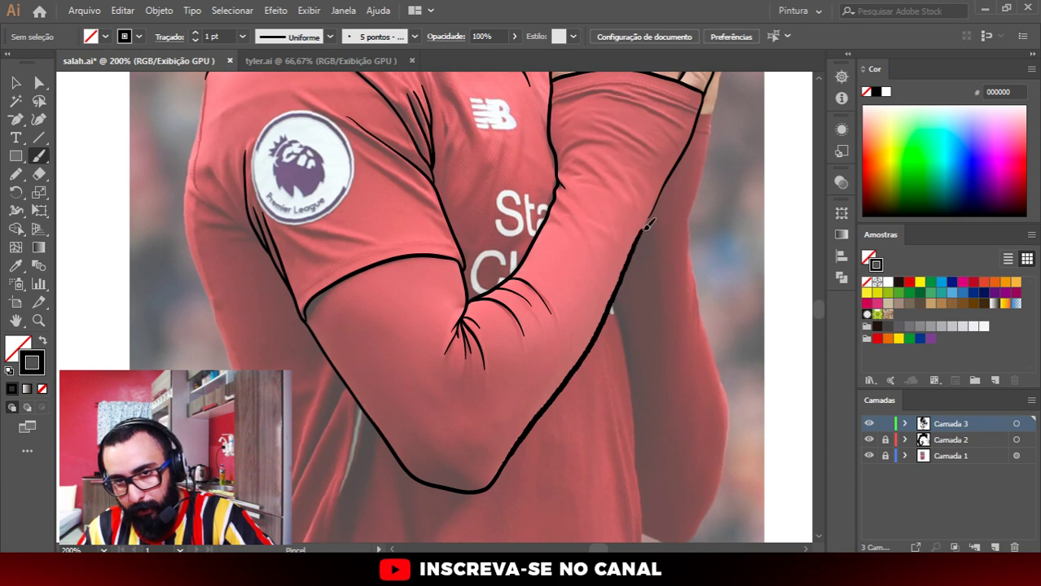
pyautogui.moveTo(675, 169); pyautogui.dragTo(678, 165)
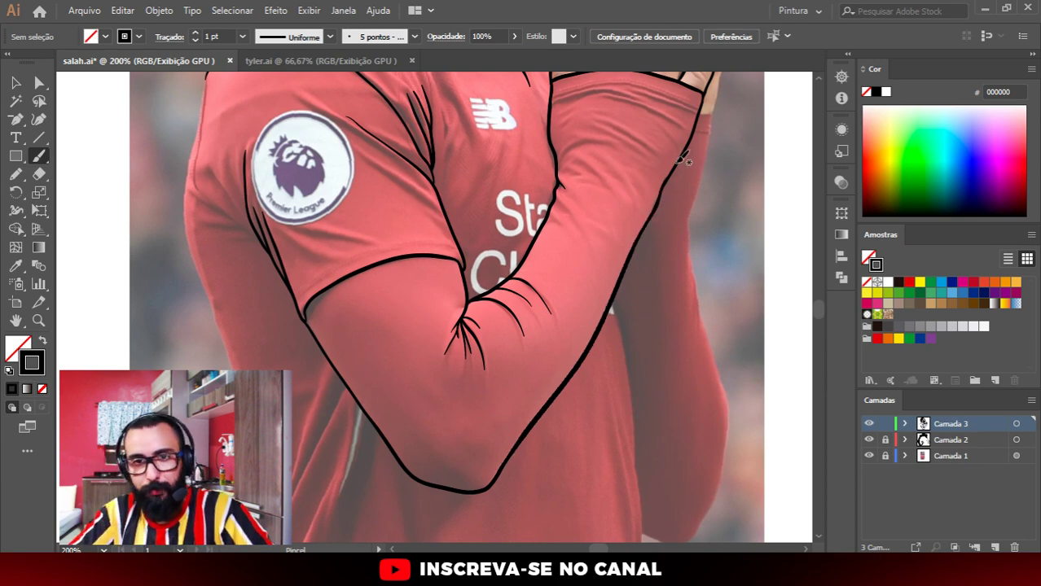
pyautogui.scroll(2, 681, 161)
pyautogui.scroll(3, 679, 162)
# Step: Smooth the forearm curve by moving anchors and deleting an extra anchor point
pyautogui.press('a')
pyautogui.click(624, 251)
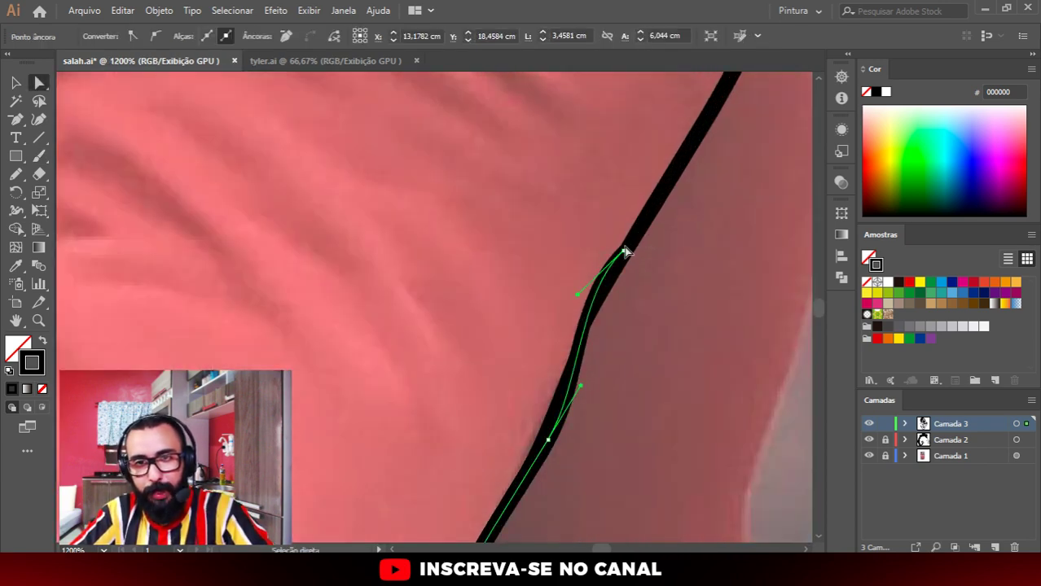
pyautogui.moveTo(626, 252); pyautogui.dragTo(632, 239)
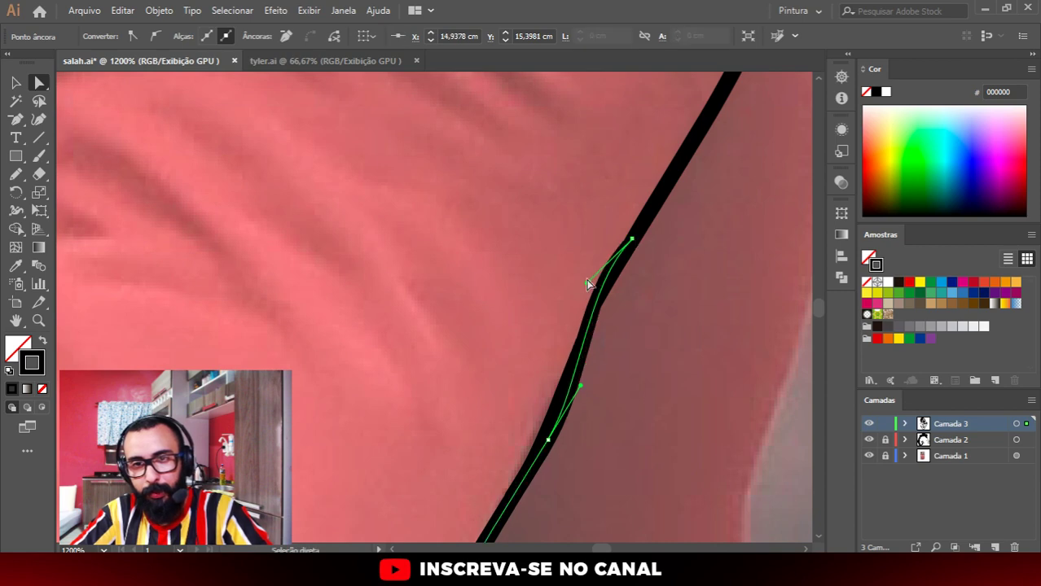
pyautogui.moveTo(589, 283); pyautogui.dragTo(601, 289)
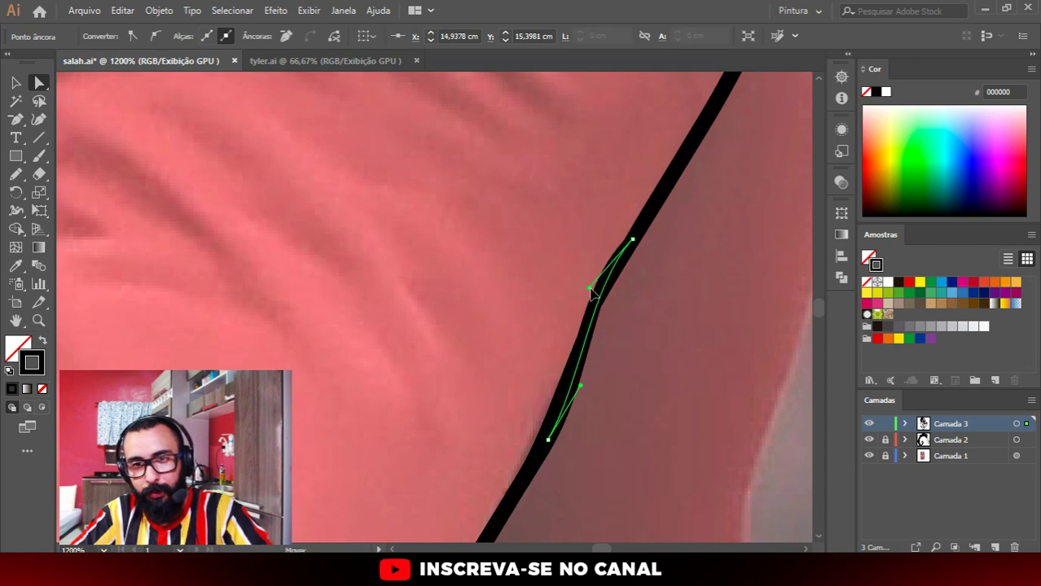
pyautogui.press('p')
pyautogui.click(549, 441)
pyautogui.scroll(-4, 557, 285)
pyautogui.scroll(3, 542, 281)
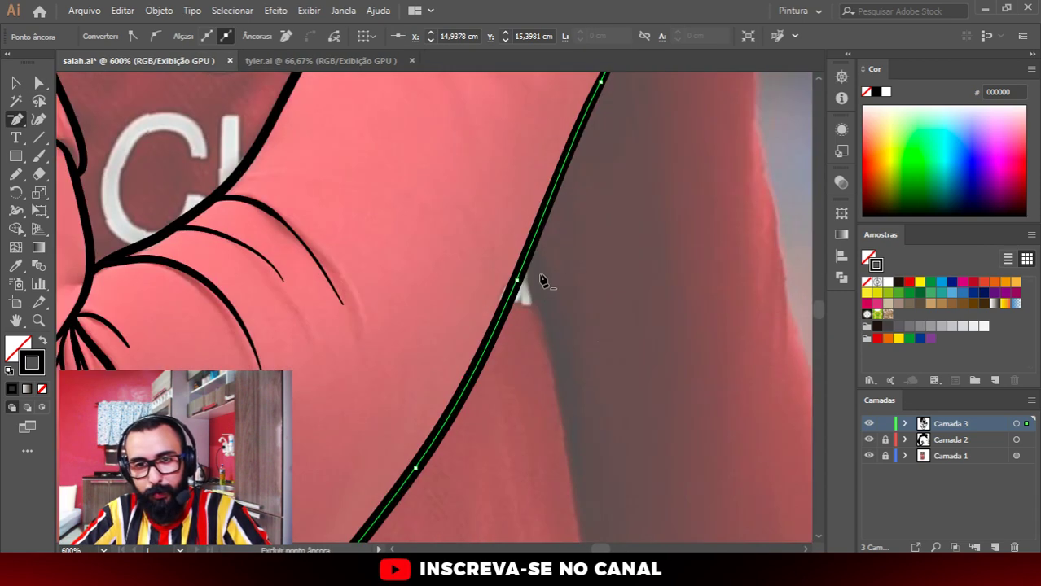
pyautogui.scroll(2, 611, 209)
pyautogui.scroll(2, 604, 251)
# Step: Nudge another outline anchor and redo the anchor deletion from the context menu
pyautogui.press('a')
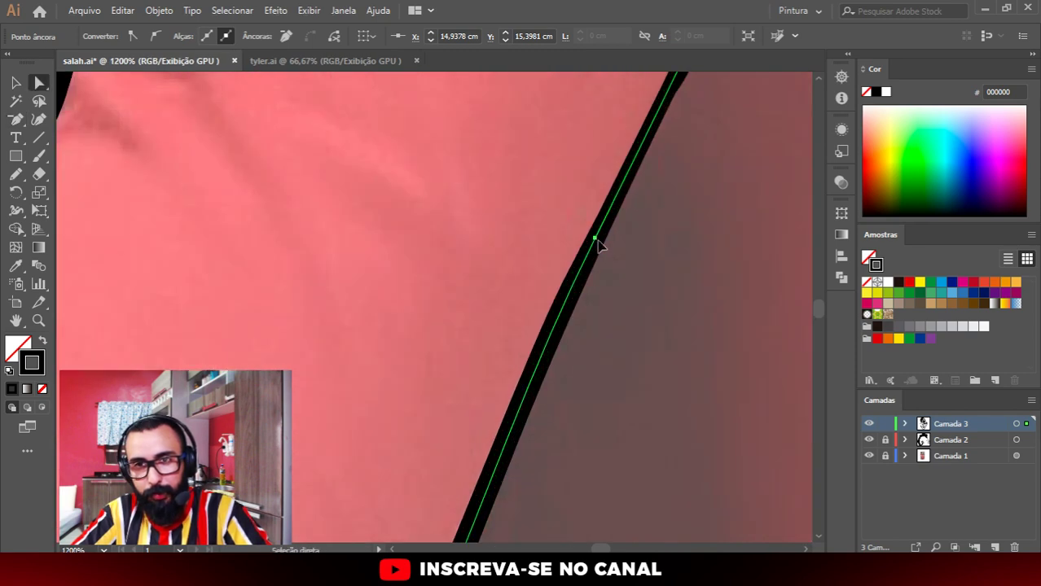
pyautogui.click(595, 241)
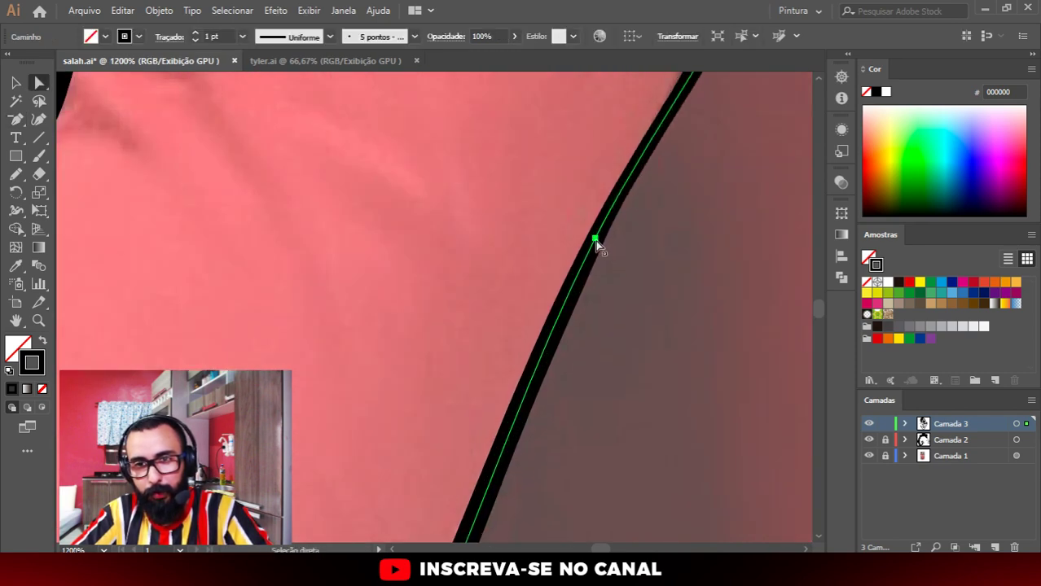
pyautogui.moveTo(596, 241); pyautogui.dragTo(635, 230)
pyautogui.rightClick(673, 192)
pyautogui.click(692, 217)
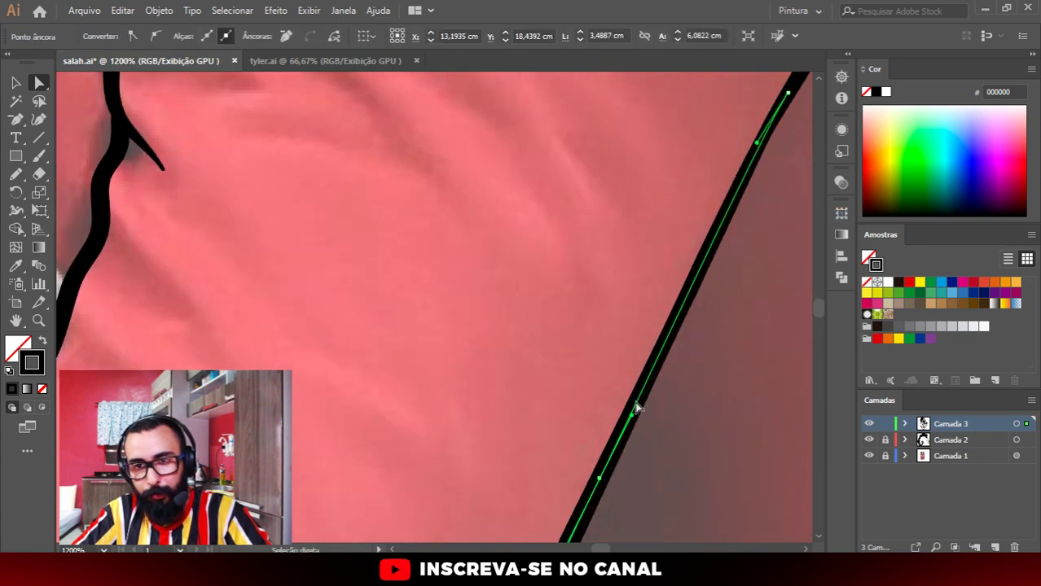
pyautogui.click(716, 392)
pyautogui.scroll(-8, 717, 393)
pyautogui.scroll(1, 689, 299)
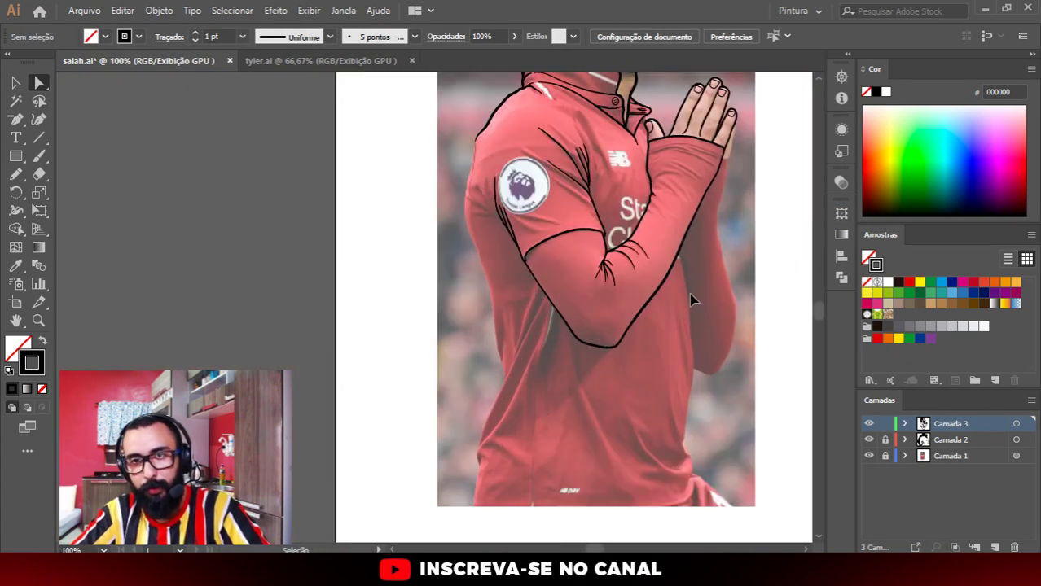
# Step: Hide and re-show the reference photo to check the line art
pyautogui.click(869, 456)
pyautogui.scroll(2, 696, 360)
pyautogui.scroll(3, 701, 358)
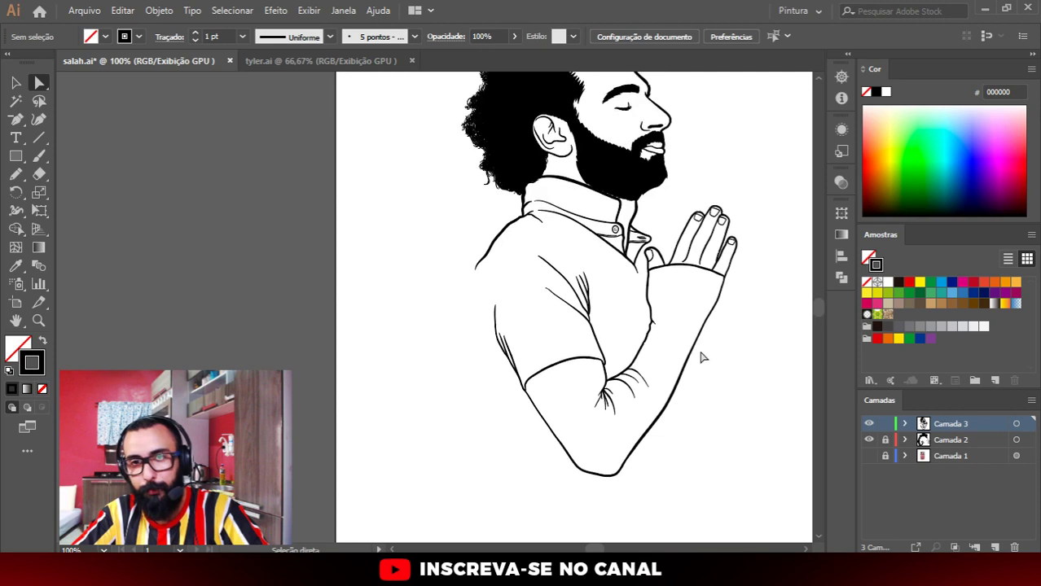
pyautogui.click(869, 456)
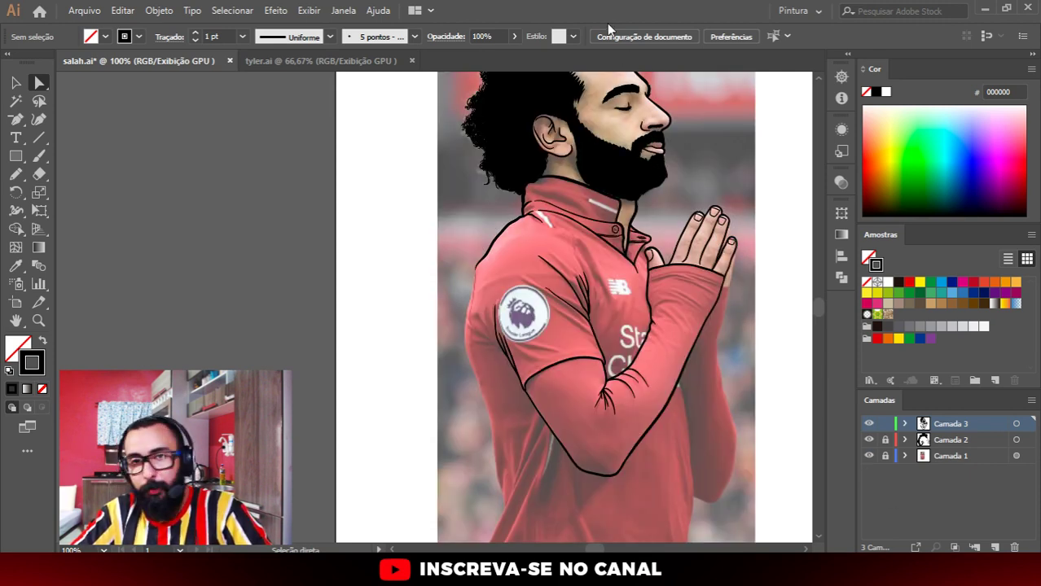
# Step: Draw a short stroke outlining the ring finger's edge beside the little finger
pyautogui.scroll(2, 767, 186)
pyautogui.scroll(1, 676, 269)
pyautogui.scroll(1, 664, 244)
pyautogui.press('b')
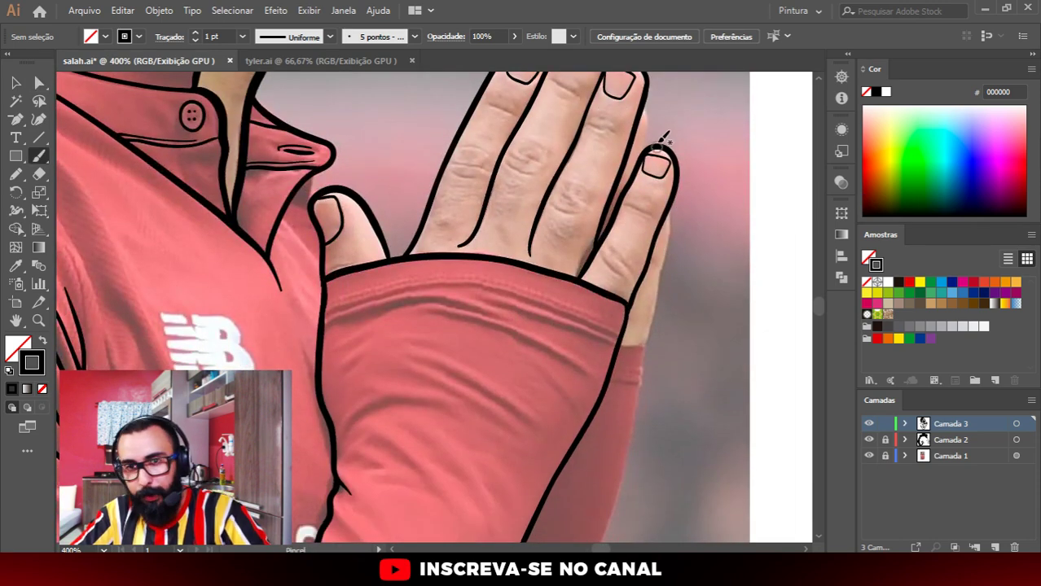
pyautogui.scroll(1, 664, 130)
pyautogui.scroll(1, 651, 146)
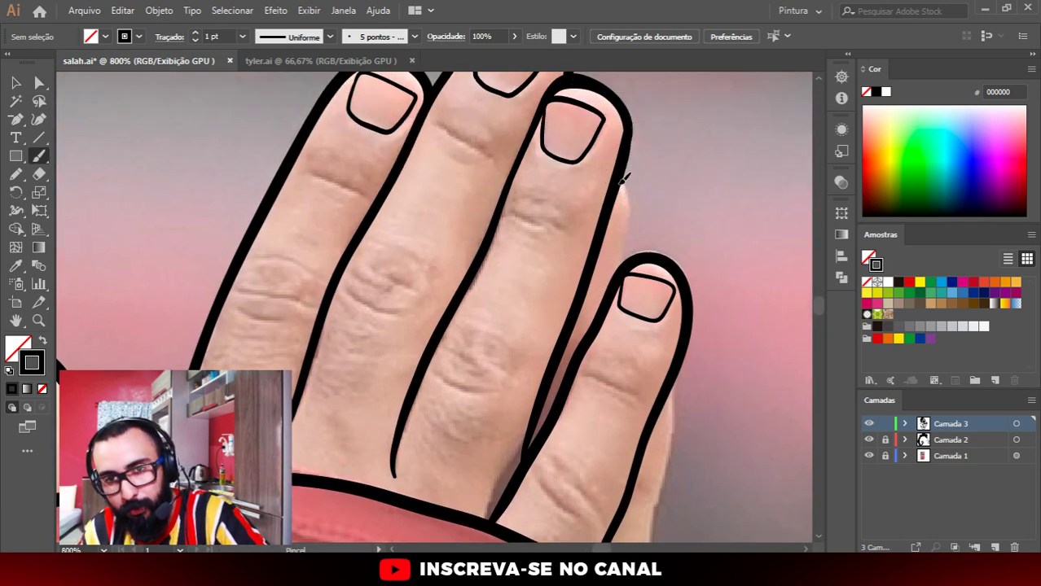
pyautogui.moveTo(624, 180); pyautogui.dragTo(638, 252)
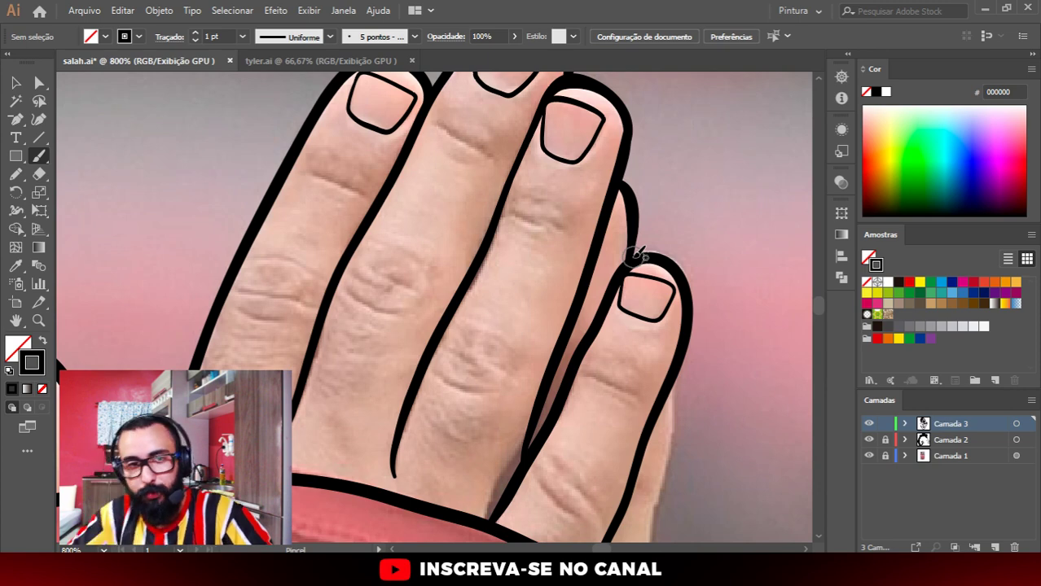
pyautogui.scroll(-3, 639, 254)
pyautogui.scroll(-1, 612, 336)
pyautogui.scroll(1, 624, 302)
pyautogui.scroll(-3, 614, 380)
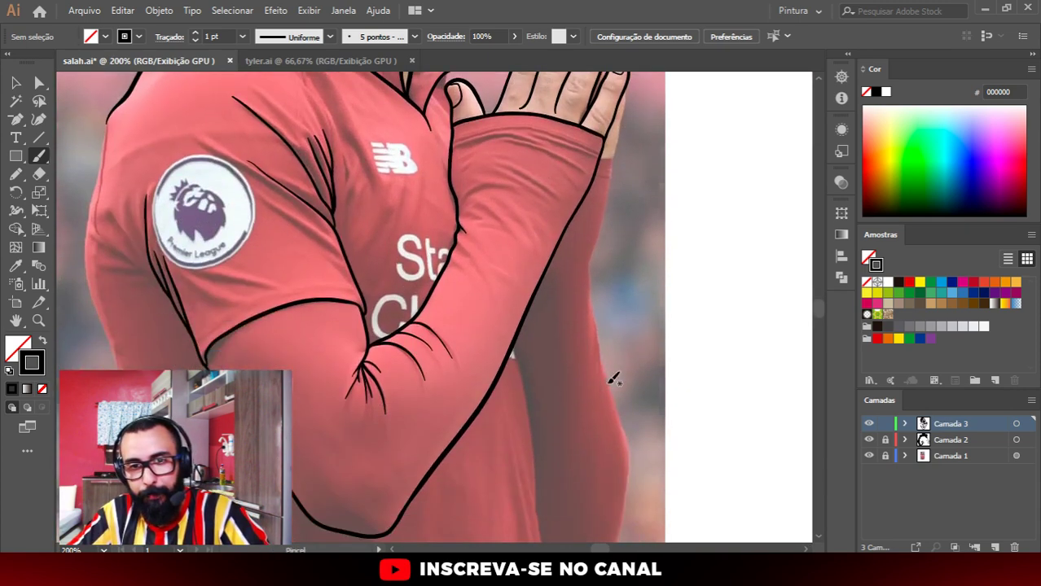
pyautogui.scroll(-2, 613, 380)
pyautogui.scroll(-2, 593, 314)
# Step: Outline the shirt's right edge from the armpit down the side
pyautogui.scroll(-1, 592, 307)
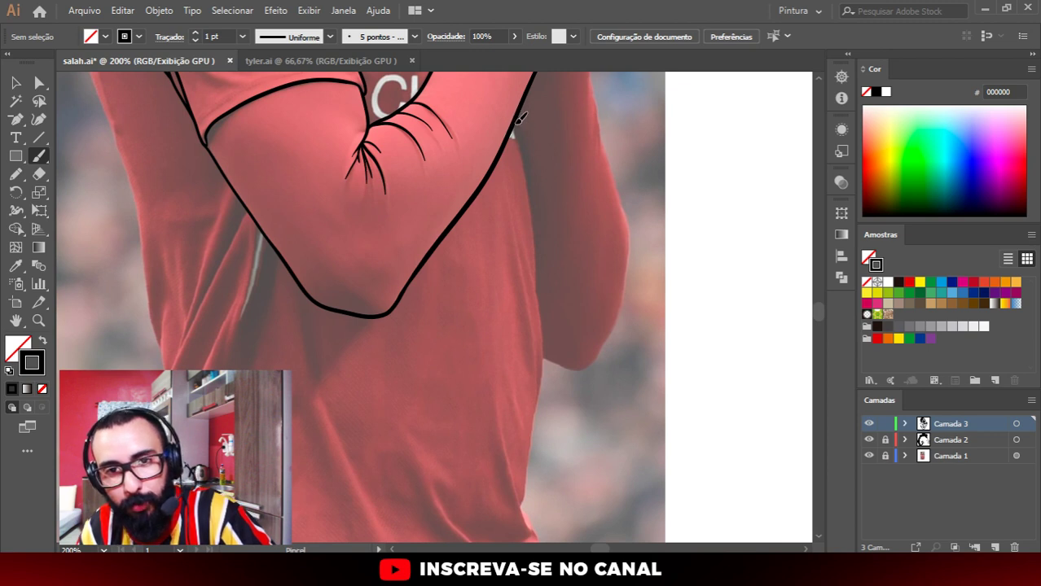
pyautogui.moveTo(516, 123); pyautogui.dragTo(536, 285)
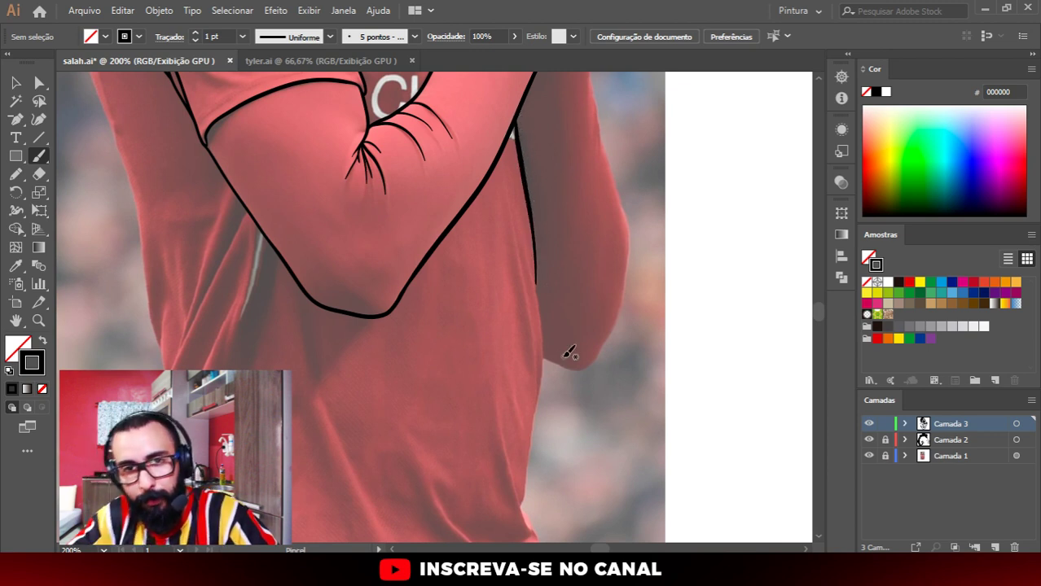
pyautogui.scroll(-2, 569, 352)
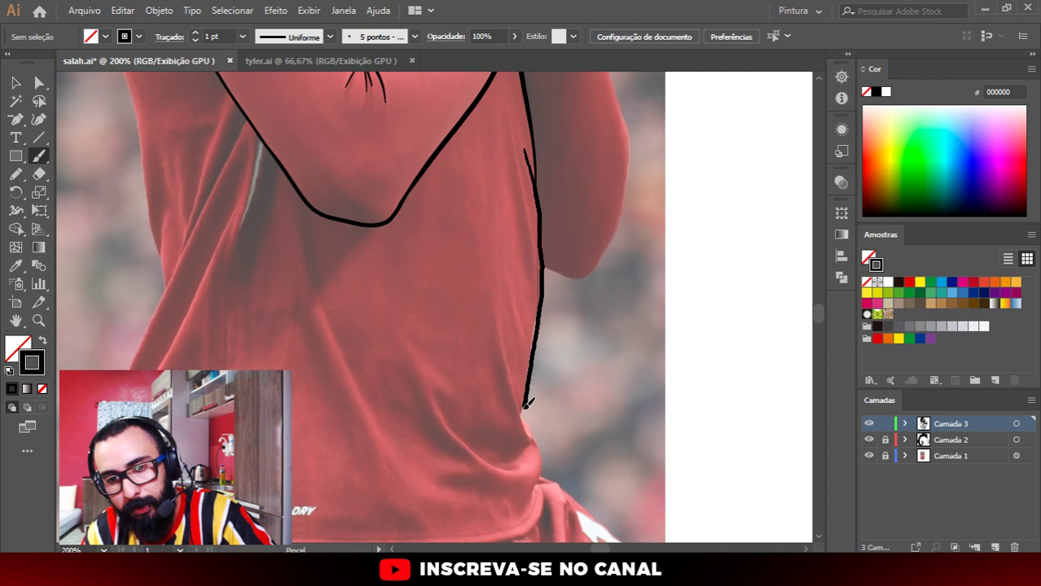
pyautogui.moveTo(524, 406); pyautogui.dragTo(519, 417)
pyautogui.scroll(-2, 545, 404)
pyautogui.scroll(1, 564, 356)
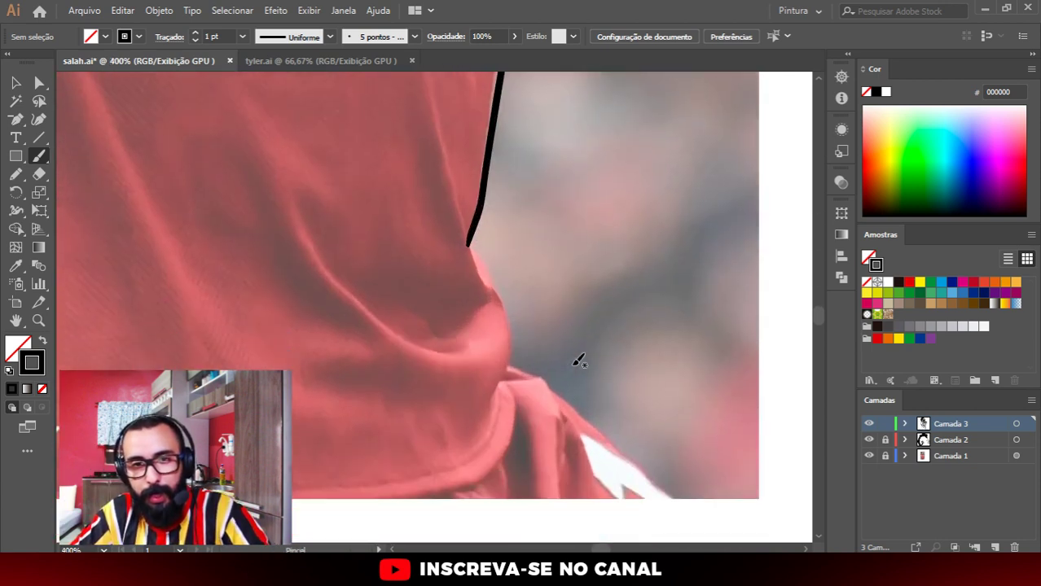
# Step: Draw a fold line inside the right edge and a curve down toward the hem, redoing one bad stroke
pyautogui.moveTo(429, 91); pyautogui.dragTo(453, 175)
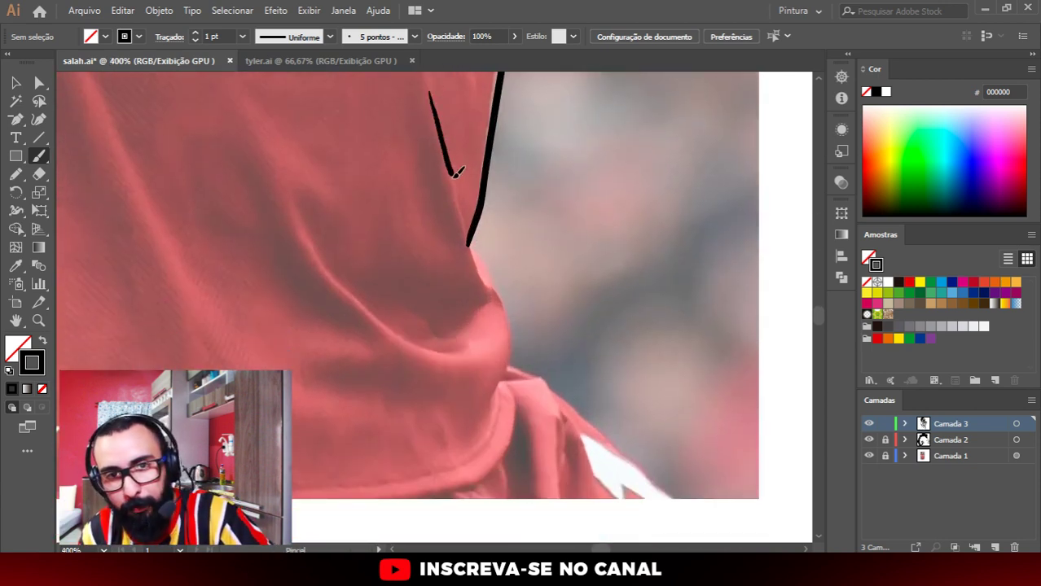
pyautogui.moveTo(472, 253); pyautogui.dragTo(497, 277)
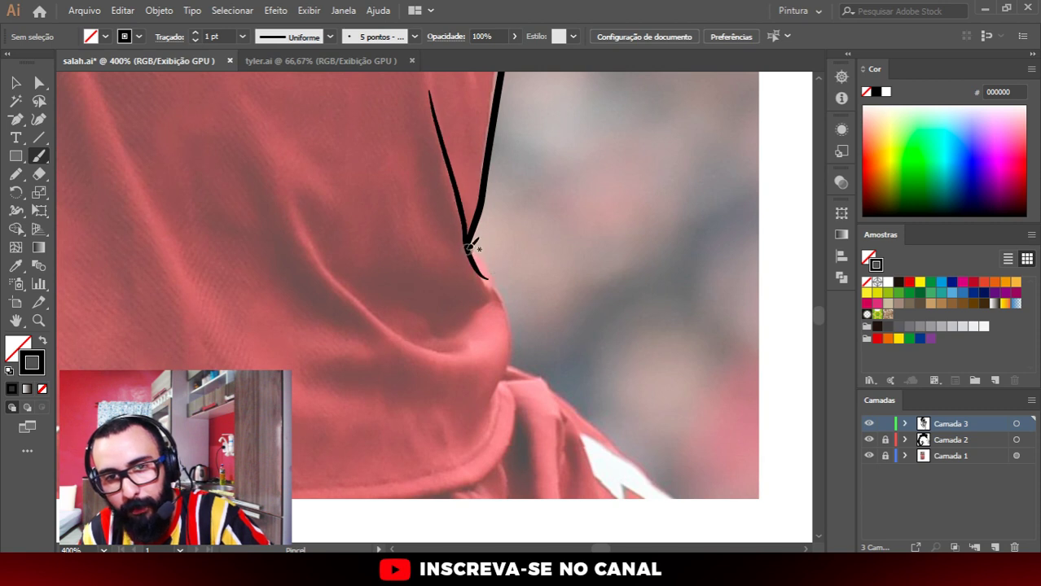
pyautogui.moveTo(470, 242); pyautogui.dragTo(509, 350)
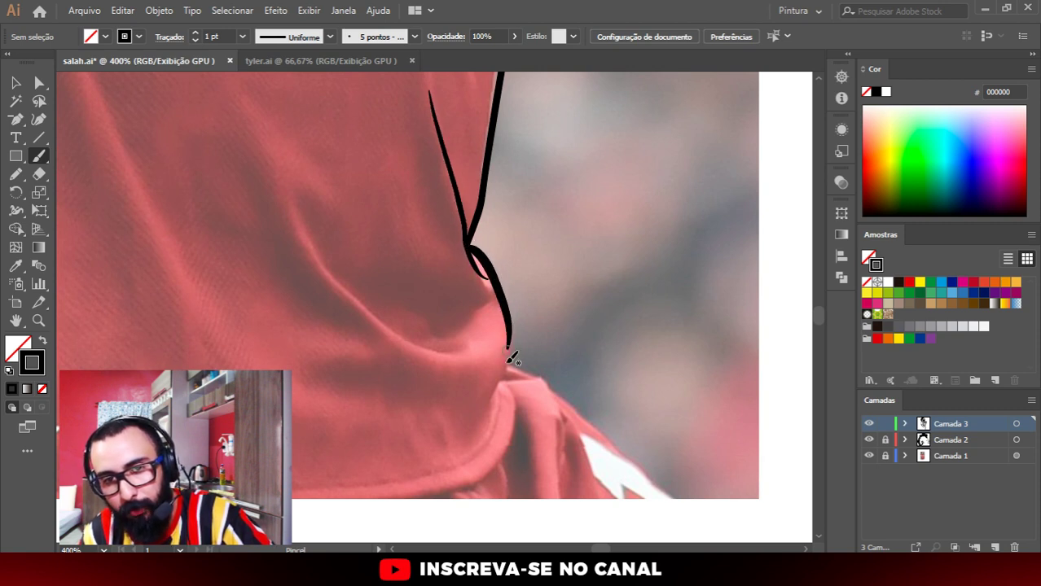
pyautogui.hotkey('ctrl', 'z')
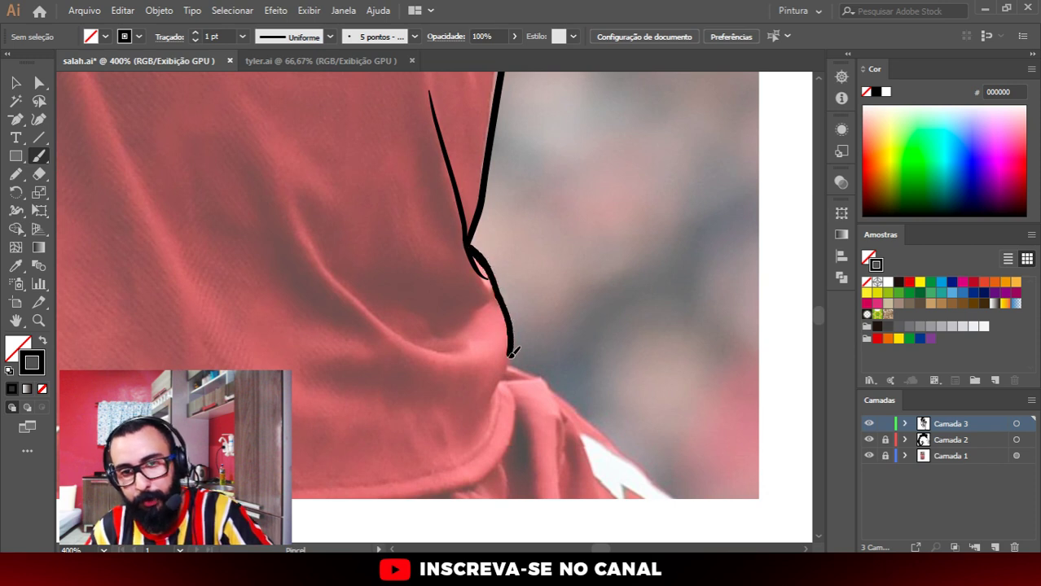
pyautogui.moveTo(509, 355); pyautogui.dragTo(492, 401)
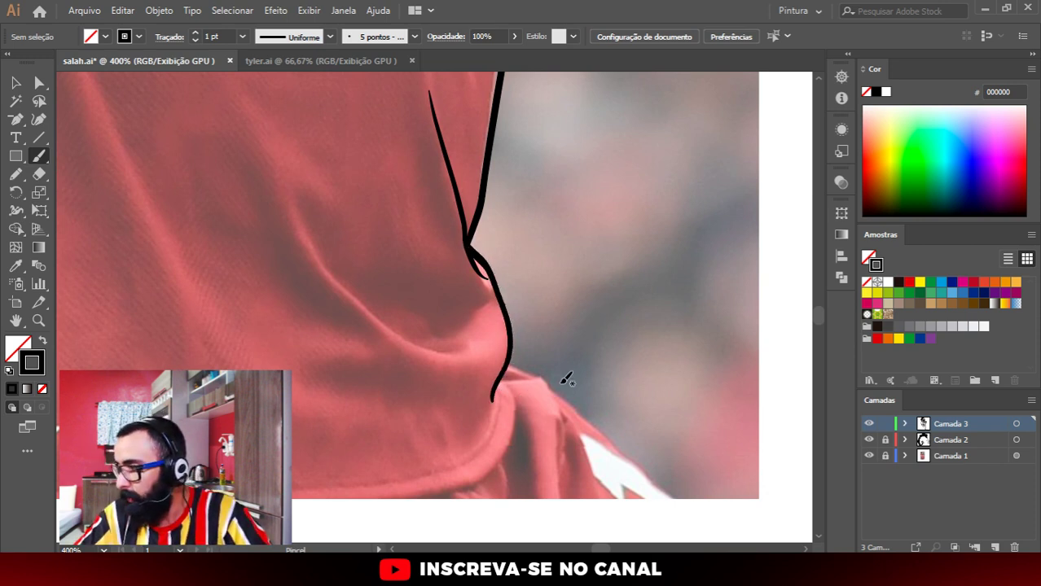
pyautogui.scroll(-3, 566, 378)
pyautogui.scroll(-2, 562, 289)
pyautogui.scroll(5, 646, 312)
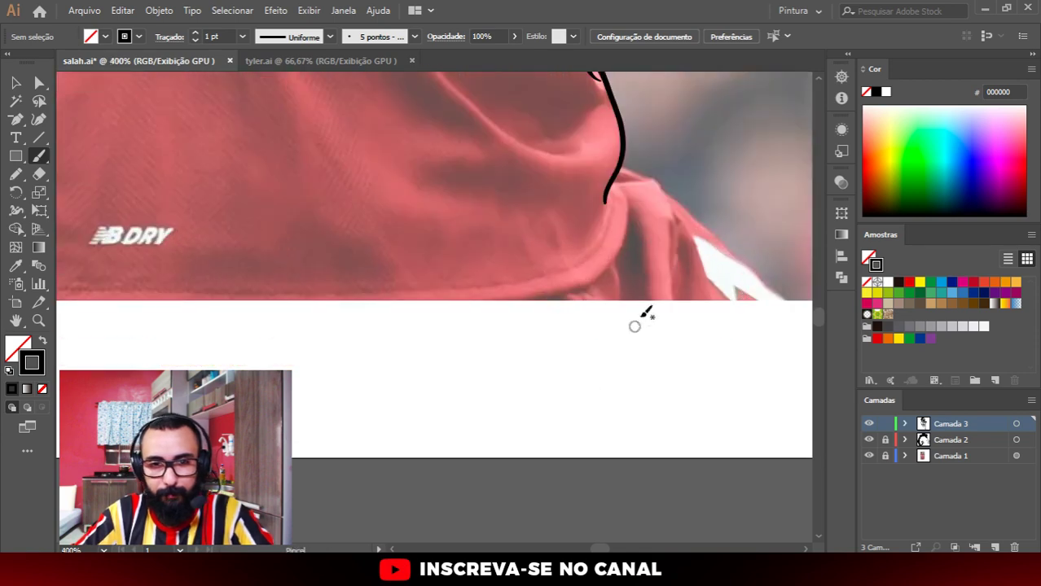
pyautogui.scroll(1, 672, 190)
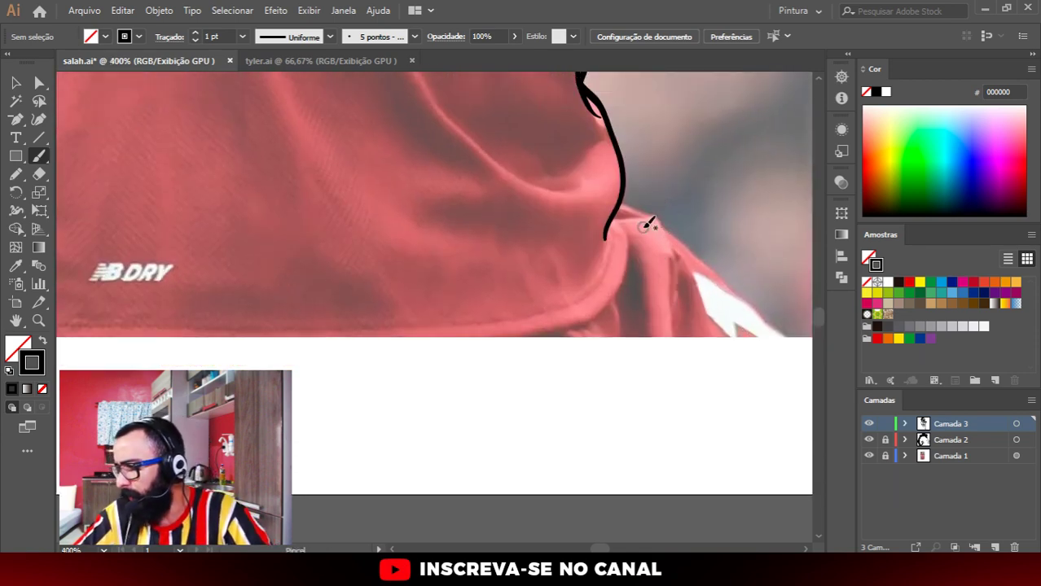
pyautogui.scroll(1, 563, 322)
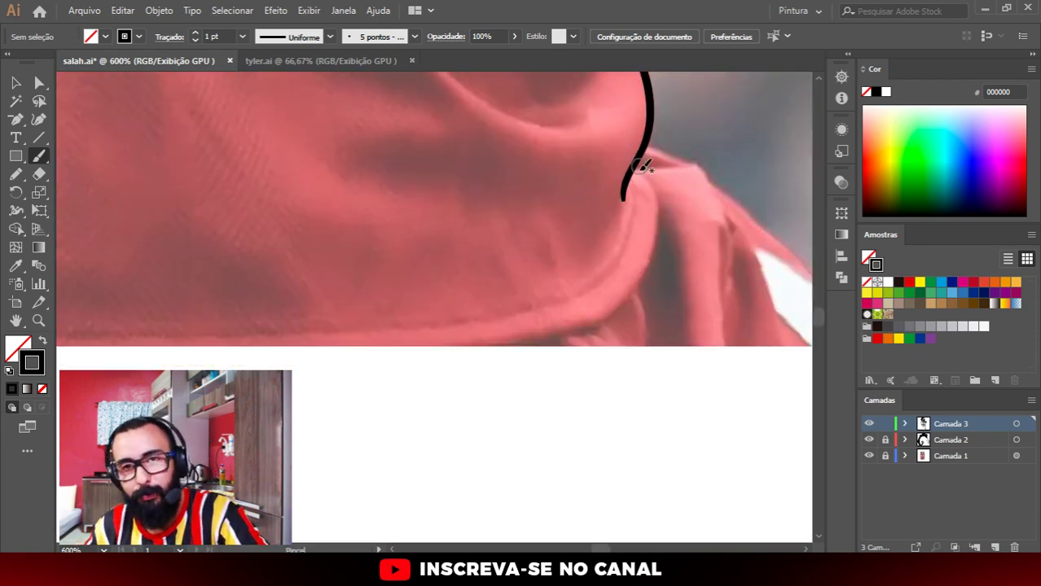
# Step: Continue the outline along the hem to the left and add a short line below the hem fold
pyautogui.moveTo(644, 182)
pyautogui.mouseDown()
pyautogui.moveTo(657, 228)
pyautogui.moveTo(646, 275)
pyautogui.moveTo(550, 337)
pyautogui.moveTo(432, 371)
pyautogui.mouseUp()
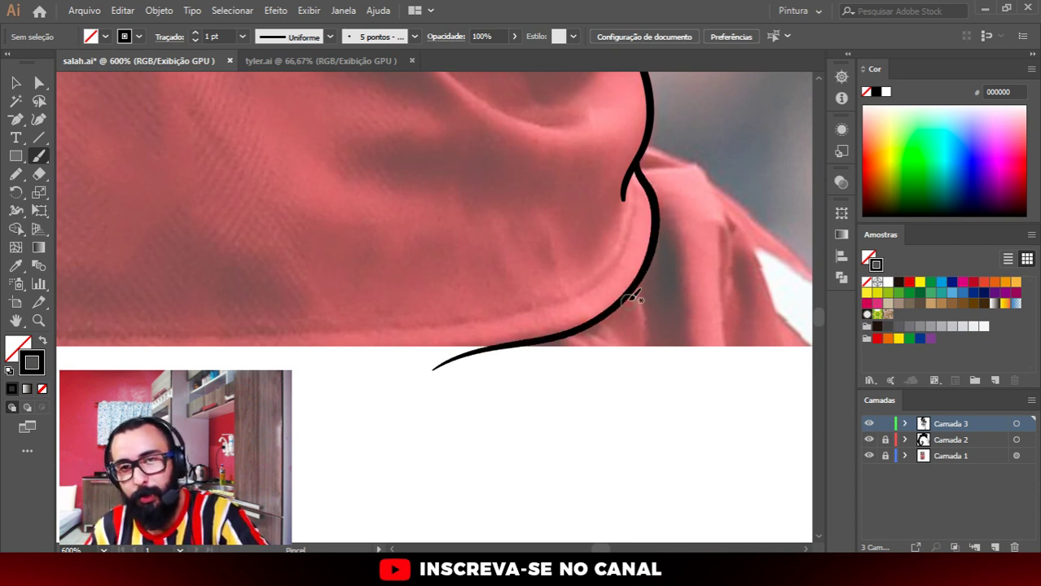
pyautogui.moveTo(638, 298); pyautogui.dragTo(647, 343)
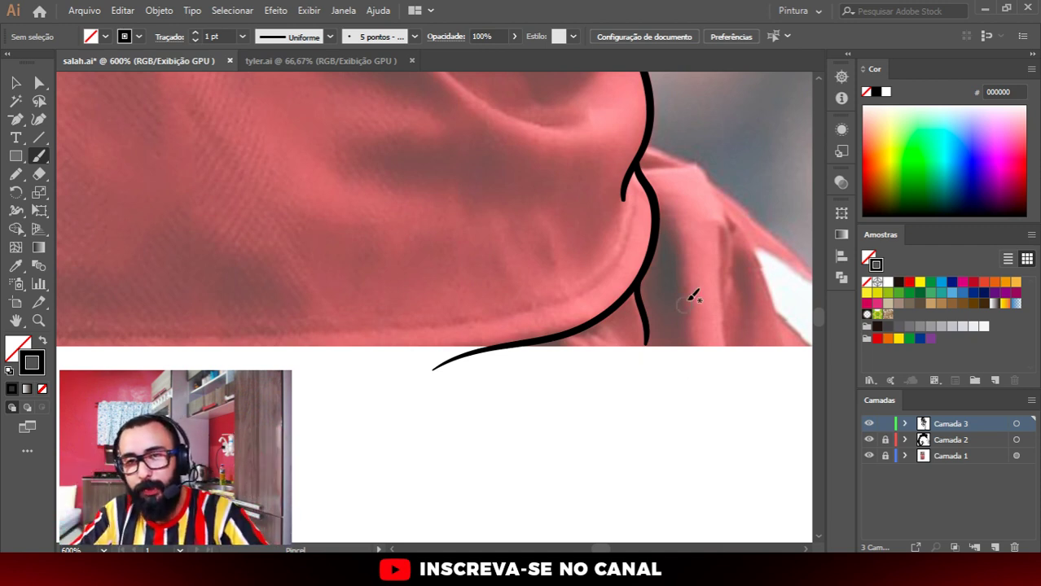
pyautogui.moveTo(690, 295); pyautogui.dragTo(472, 306)
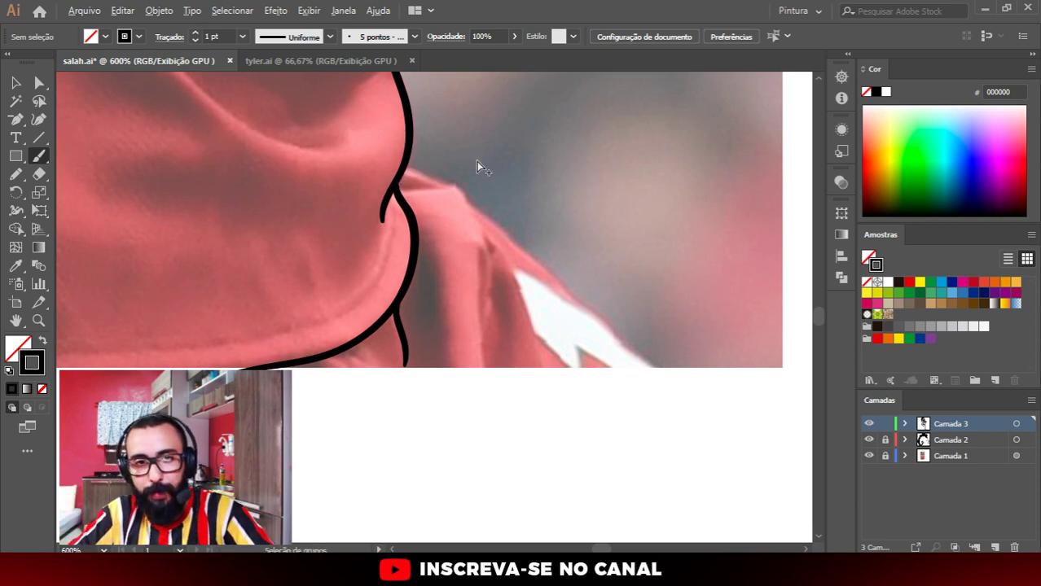
pyautogui.hotkey('ctrl', '-')
pyautogui.hotkey('ctrl', '-')
pyautogui.hotkey('ctrl', '-')
pyautogui.hotkey('ctrl', '+')
pyautogui.hotkey('ctrl', '+')
pyautogui.hotkey('ctrl', '+')
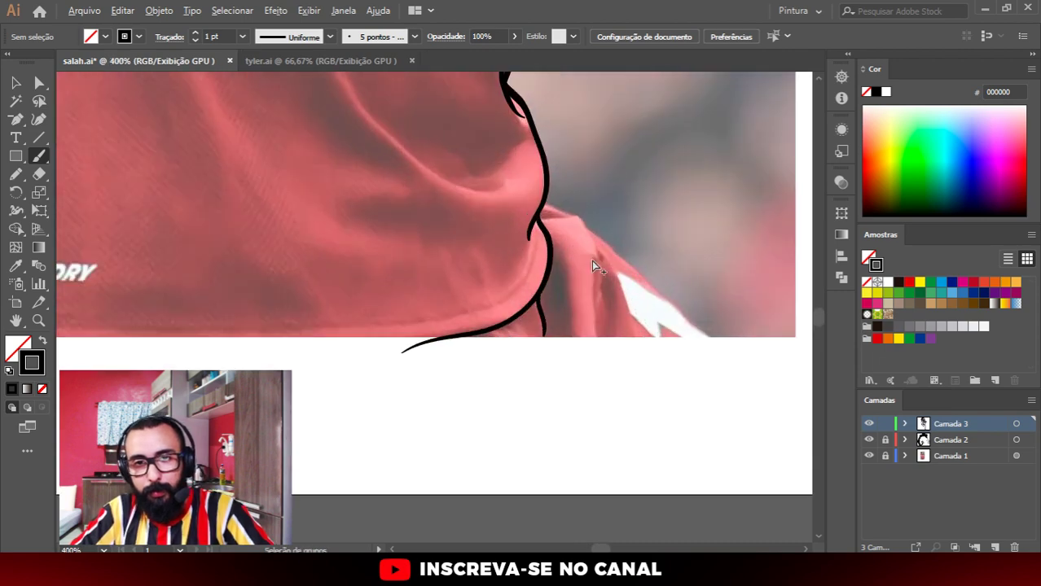
pyautogui.hotkey('ctrl', '-')
pyautogui.hotkey('ctrl', '-')
pyautogui.hotkey('ctrl', '-')
pyautogui.hotkey('ctrl', '+')
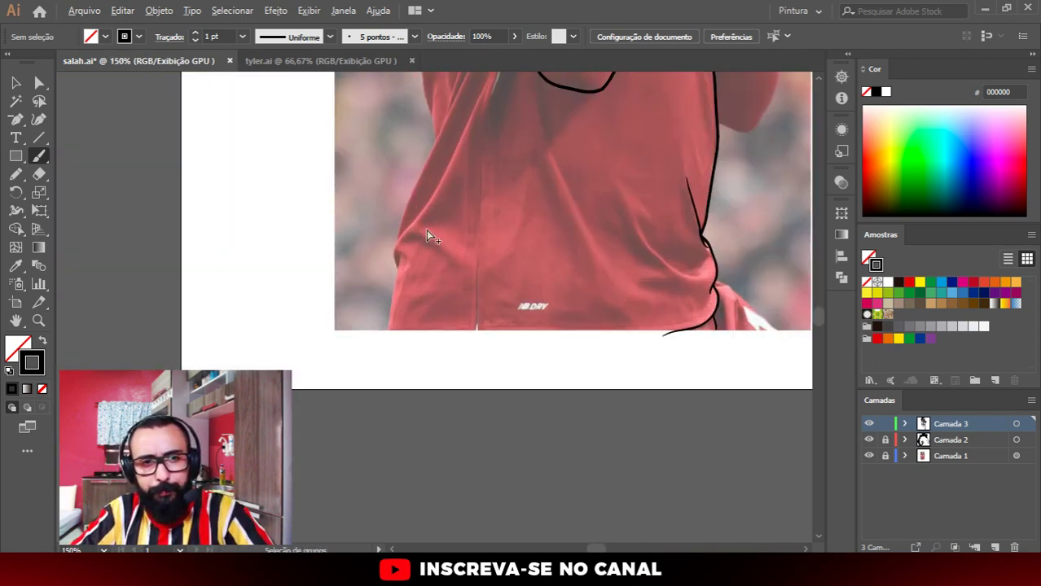
pyautogui.scroll(1, 425, 234)
pyautogui.hotkey('ctrl', '+')
pyautogui.scroll(2, 482, 241)
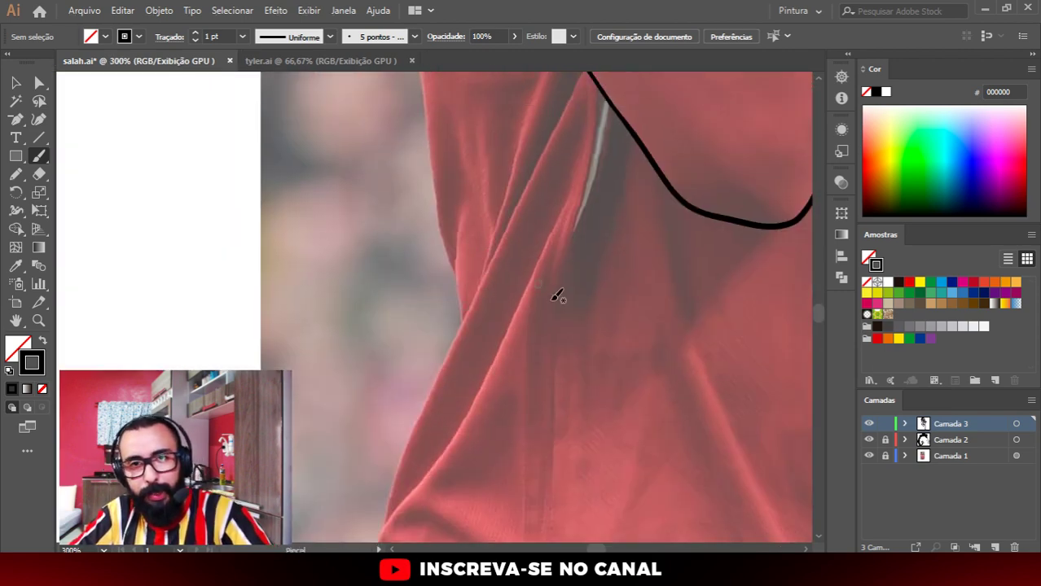
pyautogui.hscroll(-3, 561, 314)
pyautogui.scroll(1, 565, 330)
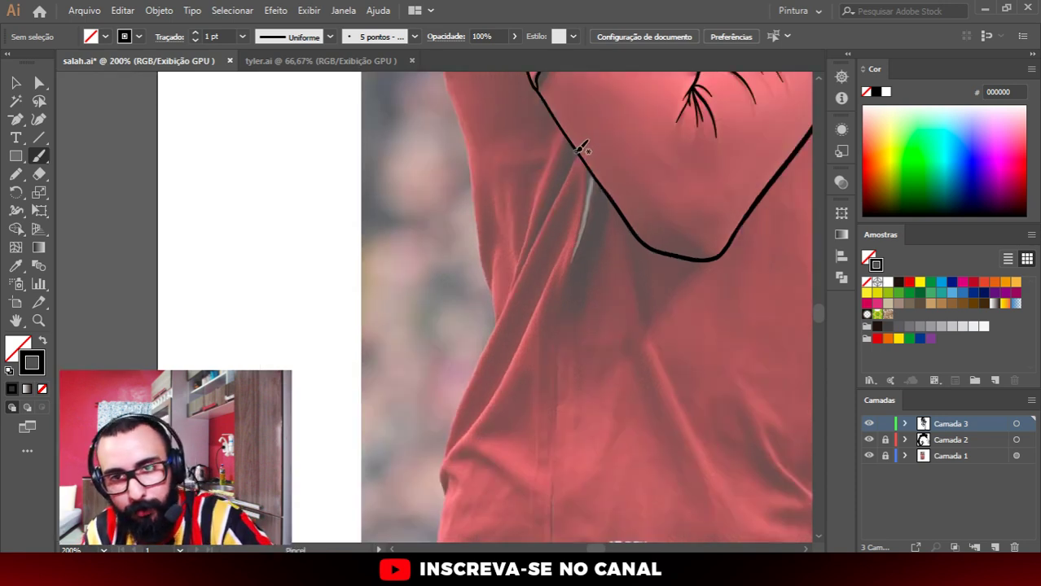
# Step: Outline the shirt's left edge down from the armpit and inspect the new stroke
pyautogui.moveTo(574, 159); pyautogui.dragTo(444, 454)
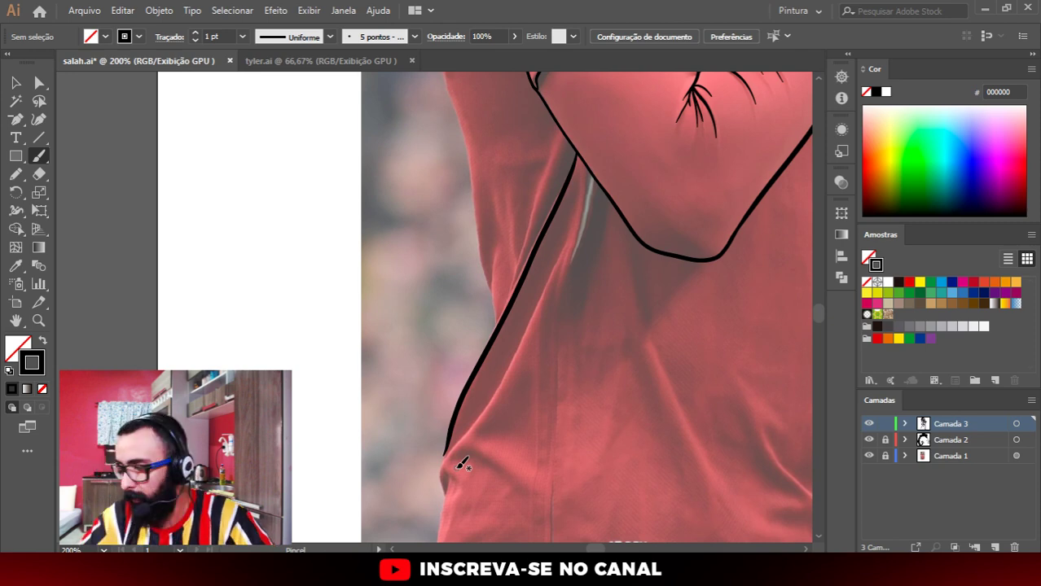
pyautogui.scroll(1, 461, 461)
pyautogui.scroll(1, 458, 440)
pyautogui.scroll(1, 460, 419)
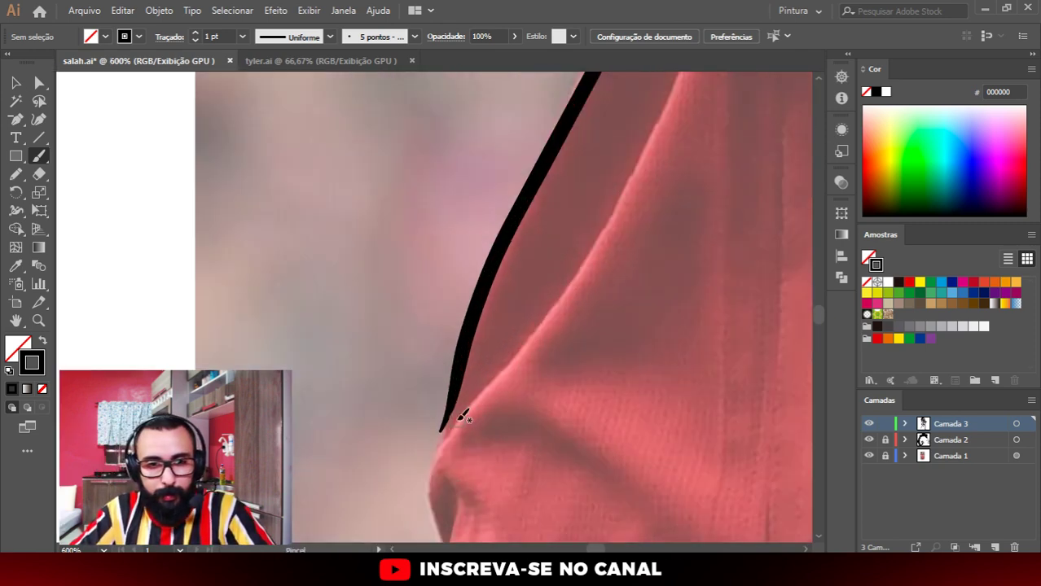
pyautogui.press('a')
pyautogui.click(440, 432)
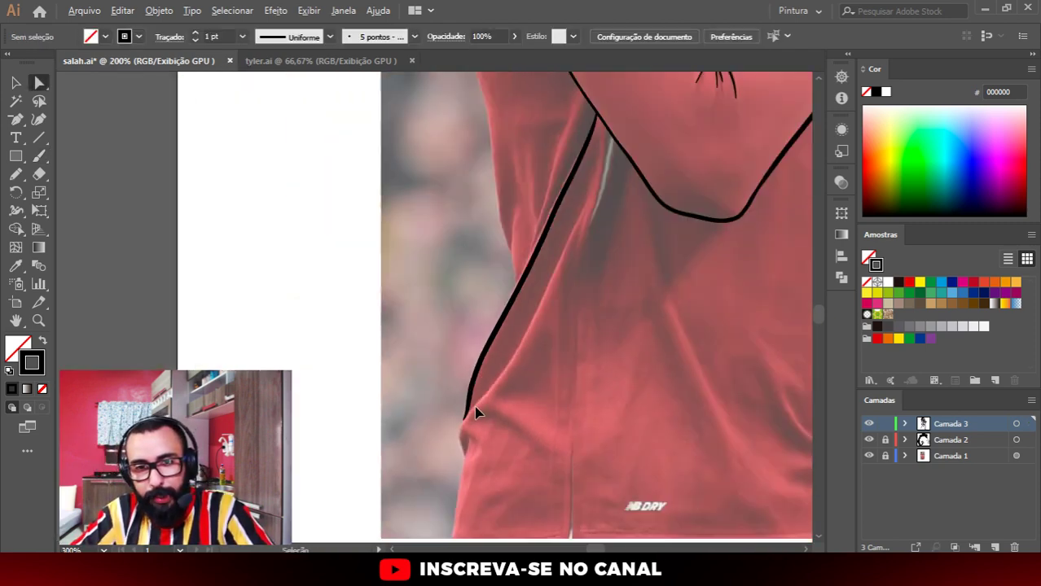
pyautogui.hotkey('ctrl', '1')
pyautogui.scroll(2, 478, 421)
# Step: Draw a fold line inside the left edge down to where it meets the outline
pyautogui.press('b')
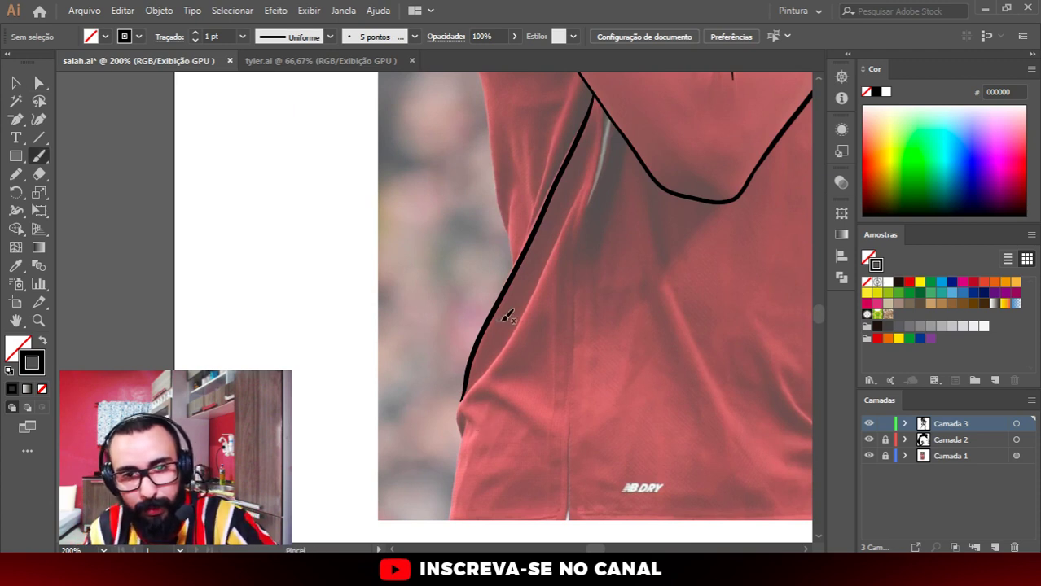
pyautogui.moveTo(579, 191); pyautogui.dragTo(572, 213)
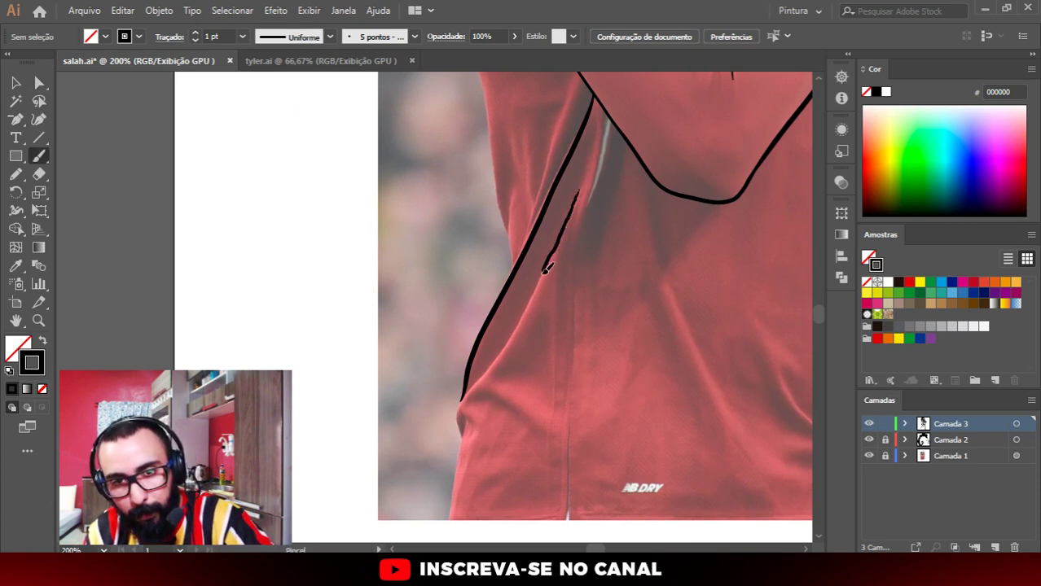
pyautogui.moveTo(529, 310); pyautogui.dragTo(506, 347)
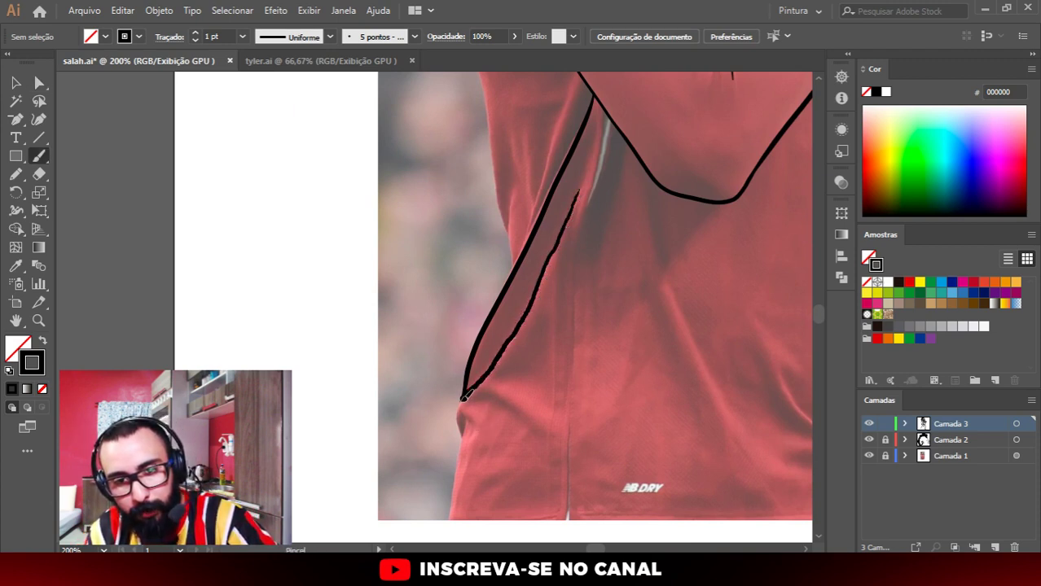
pyautogui.moveTo(465, 396); pyautogui.dragTo(450, 533)
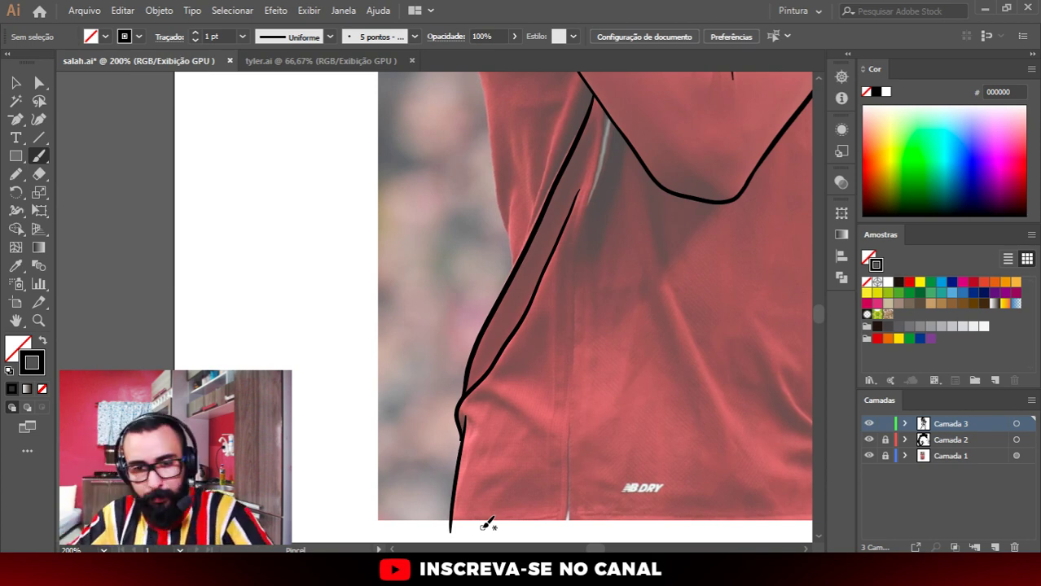
# Step: Undo the last change and inspect the left outline path's points with Direct Selection
pyautogui.scroll(3, 481, 460)
pyautogui.press('a')
pyautogui.click(473, 271)
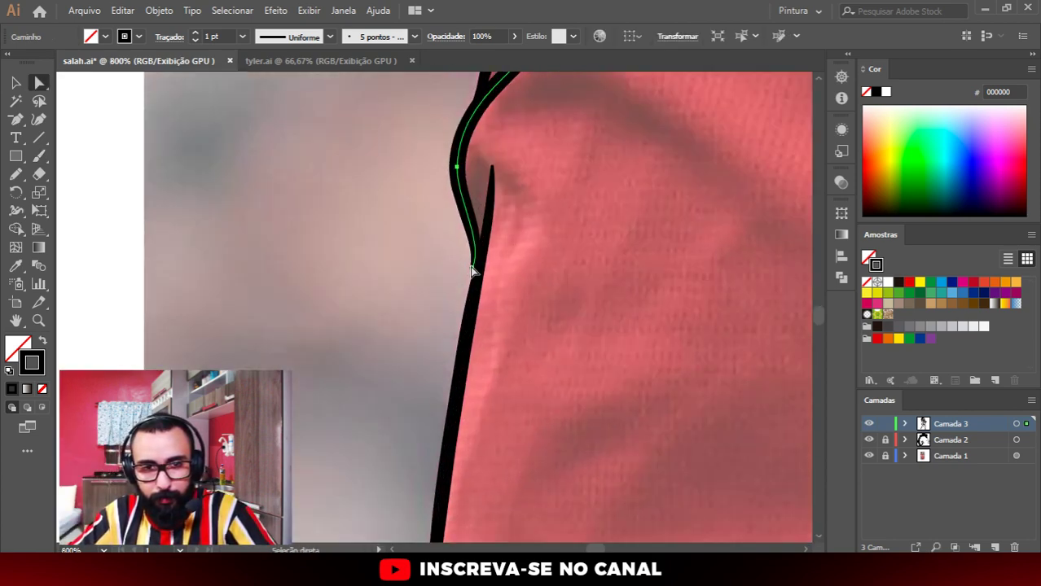
pyautogui.hotkey('ctrl', 'z')
pyautogui.rightClick(459, 265)
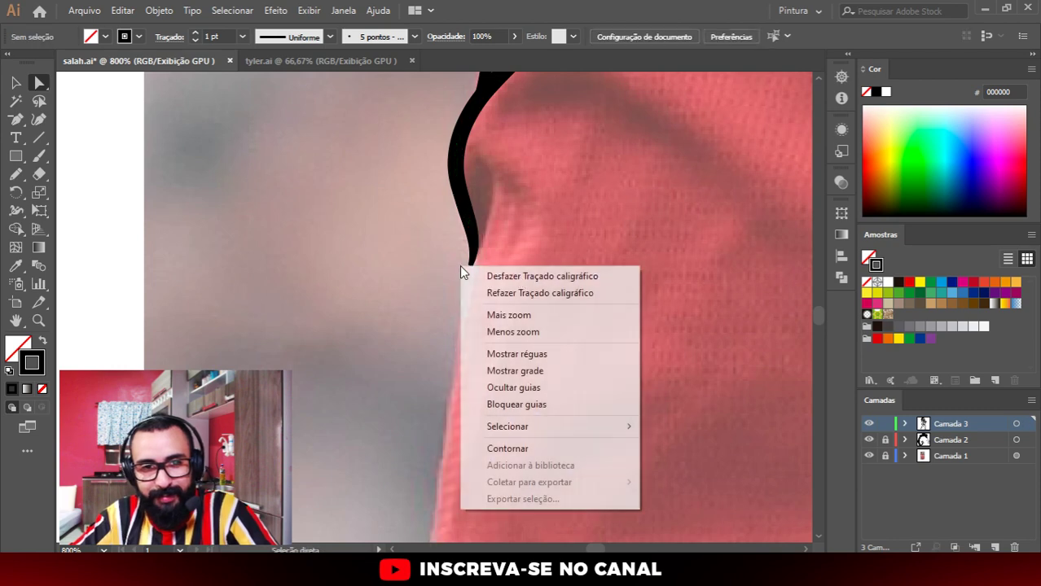
pyautogui.click(531, 290)
pyautogui.click(471, 261)
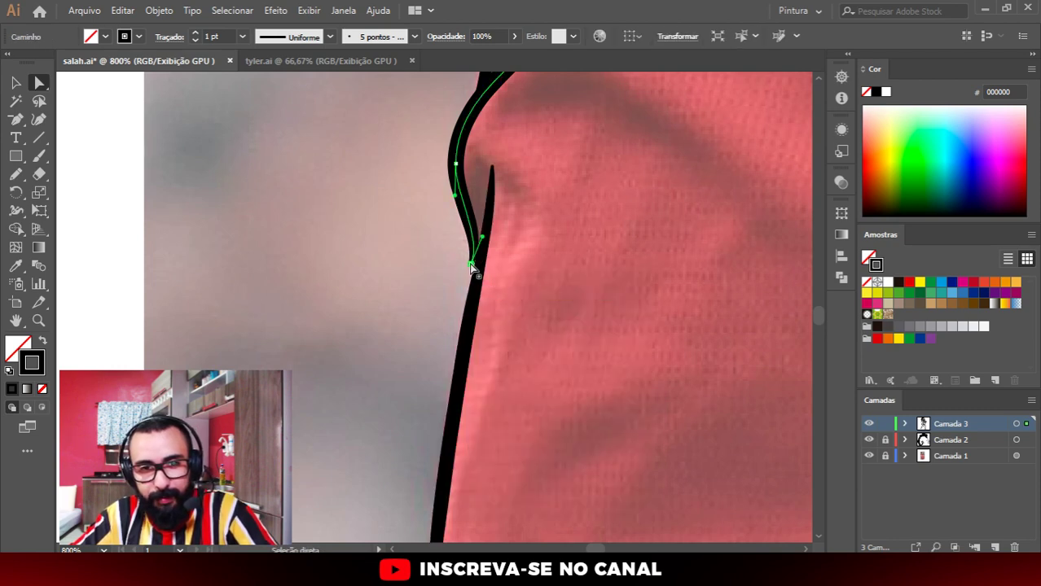
pyautogui.click(535, 327)
pyautogui.scroll(-1, 535, 328)
pyautogui.keyDown('alt'); pyautogui.scroll(-3, 535, 327); pyautogui.keyUp('alt')
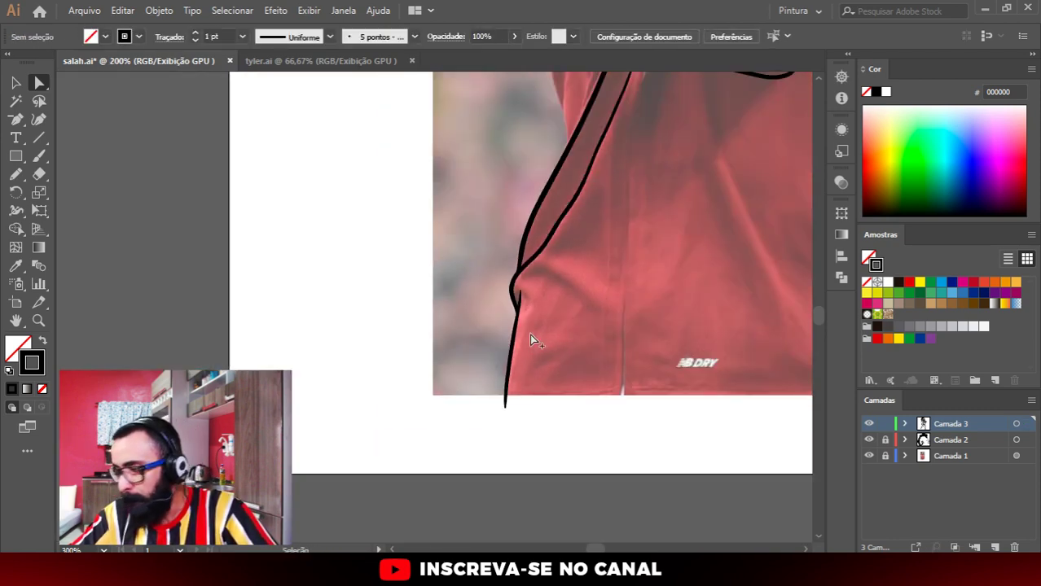
# Step: Paint a long brush stroke down the upper arm's back edge, extending it toward the elbow
pyautogui.press('b')
pyautogui.scroll(-1, 538, 327)
pyautogui.keyDown('alt'); pyautogui.scroll(-2, 537, 327); pyautogui.keyUp('alt')
pyautogui.keyDown('alt'); pyautogui.scroll(-1, 582, 259); pyautogui.keyUp('alt')
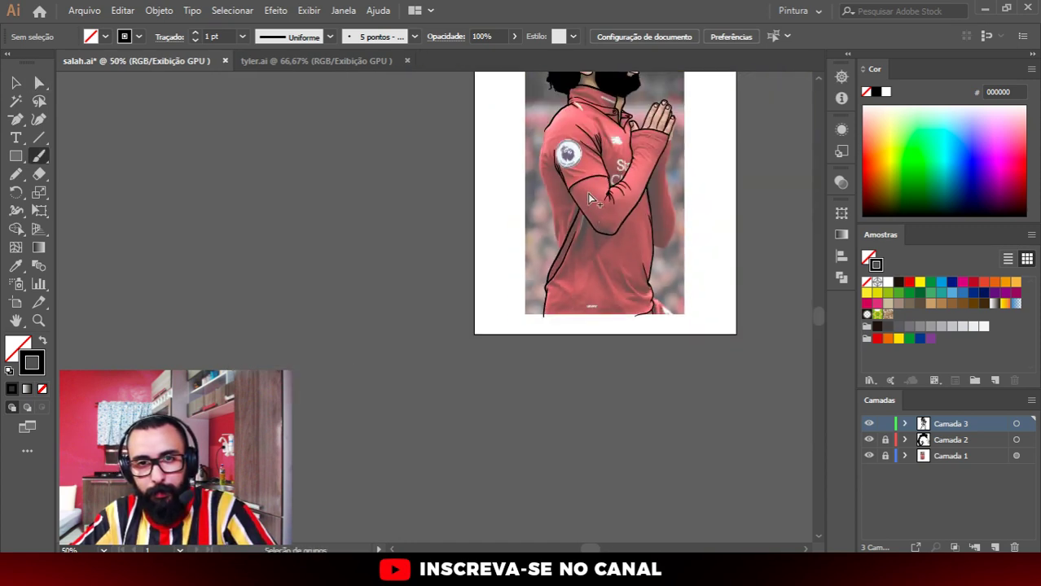
pyautogui.keyDown('alt'); pyautogui.scroll(1, 587, 193); pyautogui.keyUp('alt')
pyautogui.keyDown('alt'); pyautogui.scroll(2, 547, 167); pyautogui.keyUp('alt')
pyautogui.scroll(-1, 547, 164)
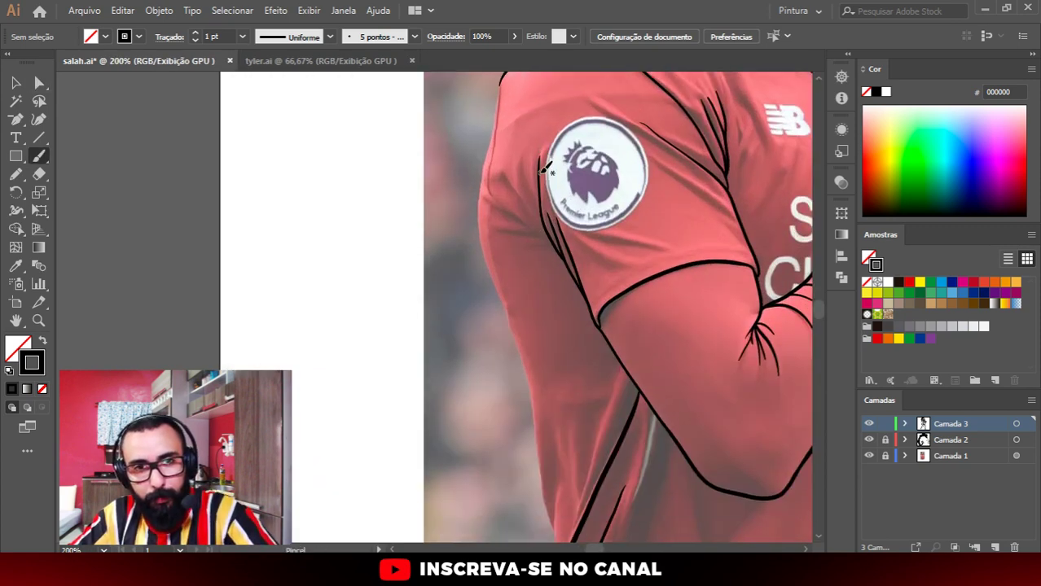
pyautogui.scroll(1, 544, 169)
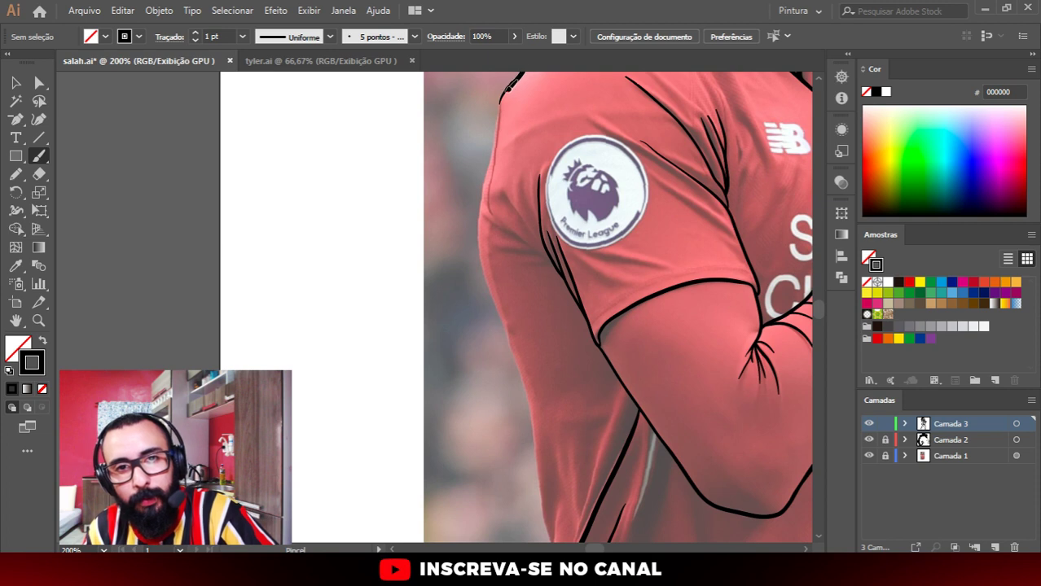
pyautogui.moveTo(503, 99)
pyautogui.mouseDown()
pyautogui.moveTo(478, 252)
pyautogui.moveTo(533, 425)
pyautogui.mouseUp()
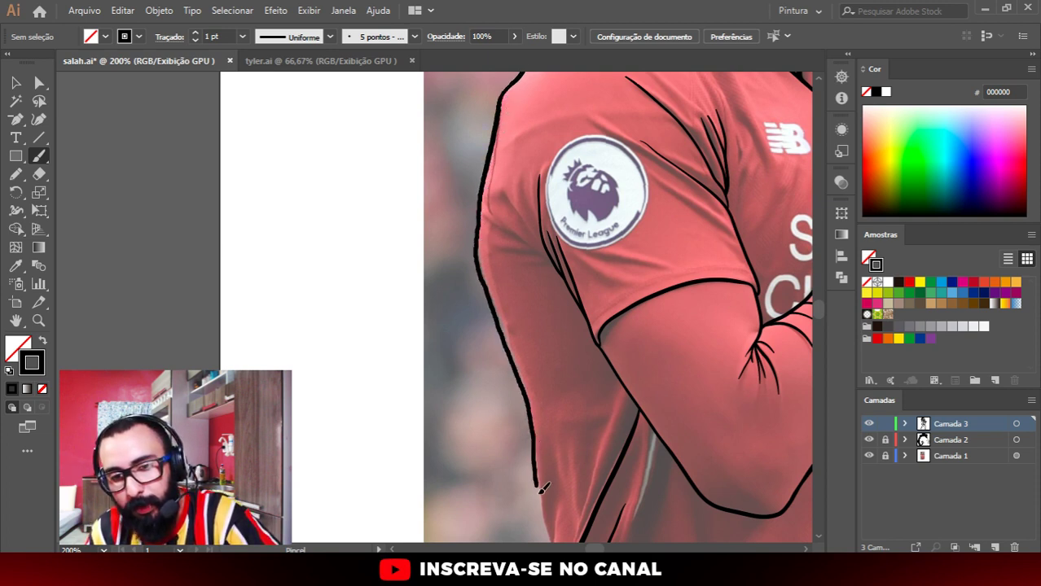
pyautogui.moveTo(537, 488); pyautogui.dragTo(547, 533)
# Step: Nudge the arm outline's middle and upper anchors so it hugs the arm and shoulder edge
pyautogui.scroll(1, 488, 300)
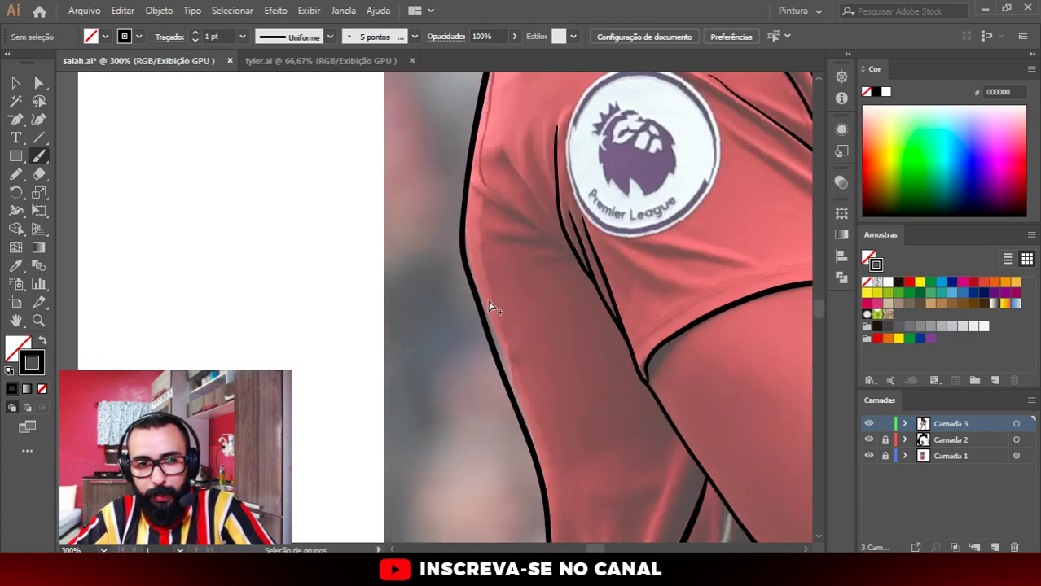
pyautogui.scroll(2, 490, 306)
pyautogui.press('a')
pyautogui.click(489, 367)
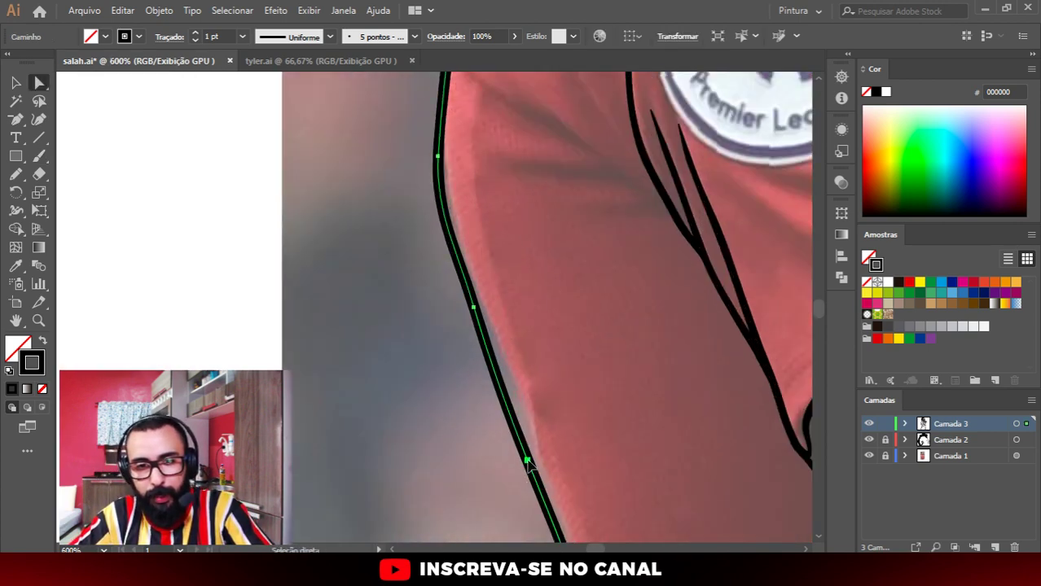
pyautogui.click(473, 307)
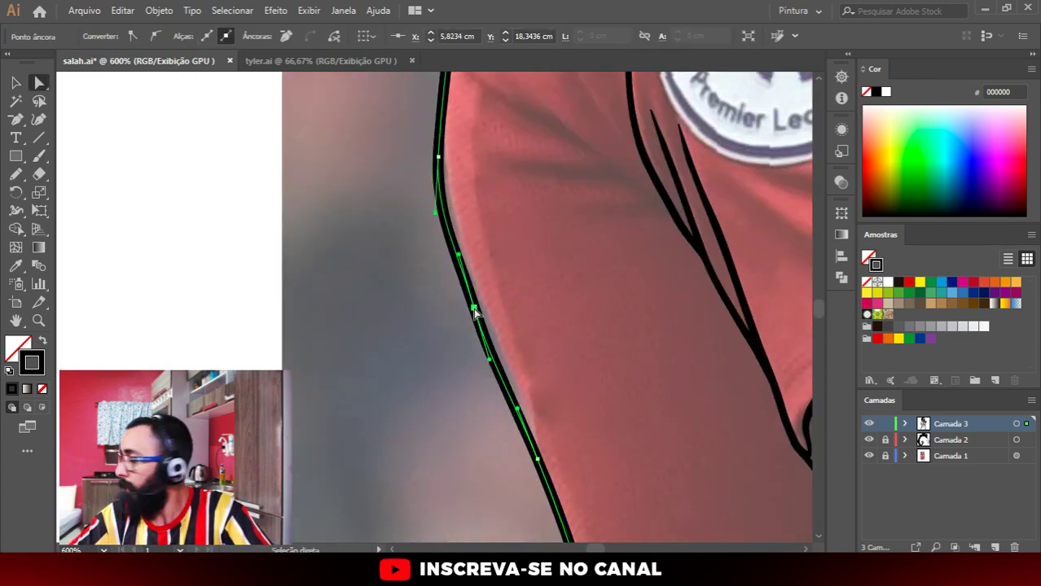
pyautogui.moveTo(474, 307); pyautogui.dragTo(483, 309)
pyautogui.click(437, 156)
pyautogui.moveTo(441, 158); pyautogui.dragTo(448, 159)
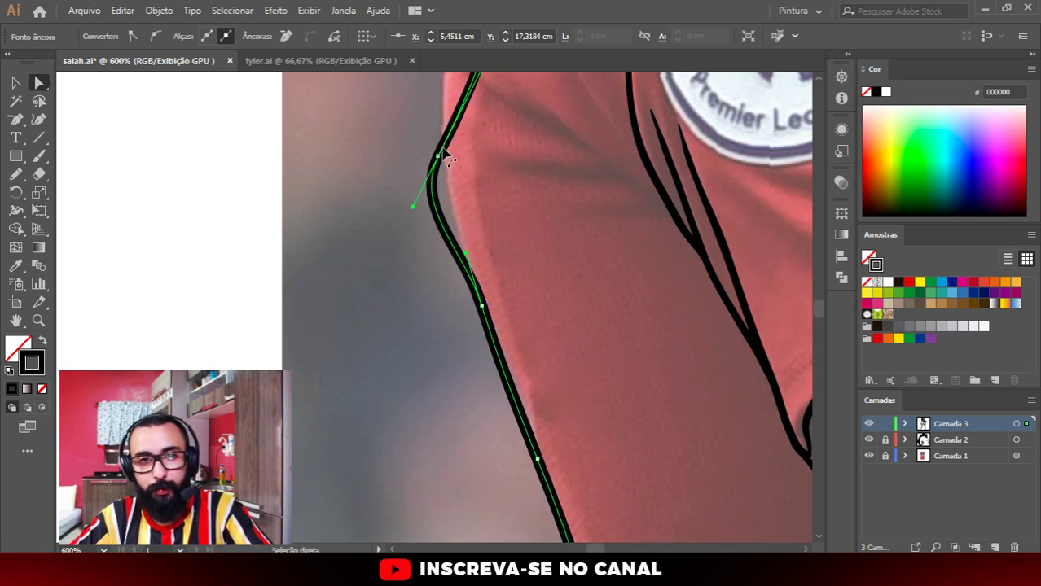
pyautogui.click(441, 198)
# Step: Draw a thin fold line up the arm's back and tidy its end anchor
pyautogui.hotkey('ctrl', '1')
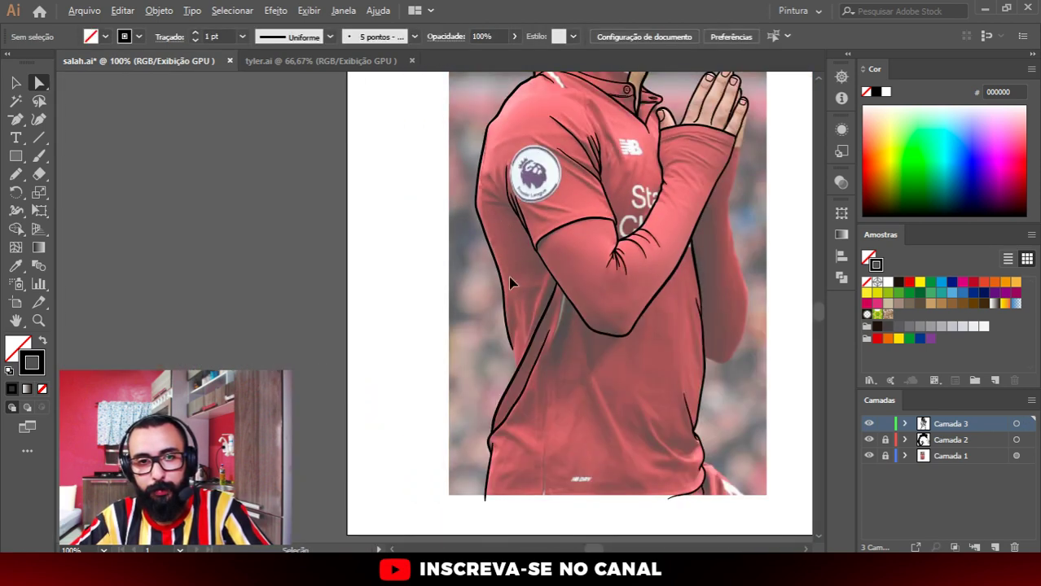
pyautogui.scroll(3, 510, 283)
pyautogui.scroll(2, 518, 319)
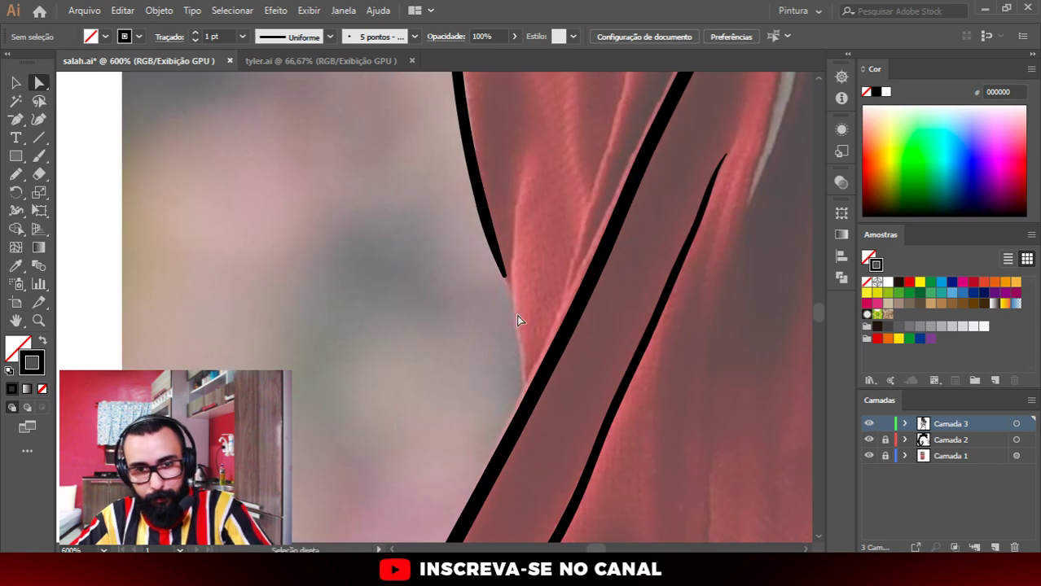
pyautogui.click(505, 279)
pyautogui.click(530, 318)
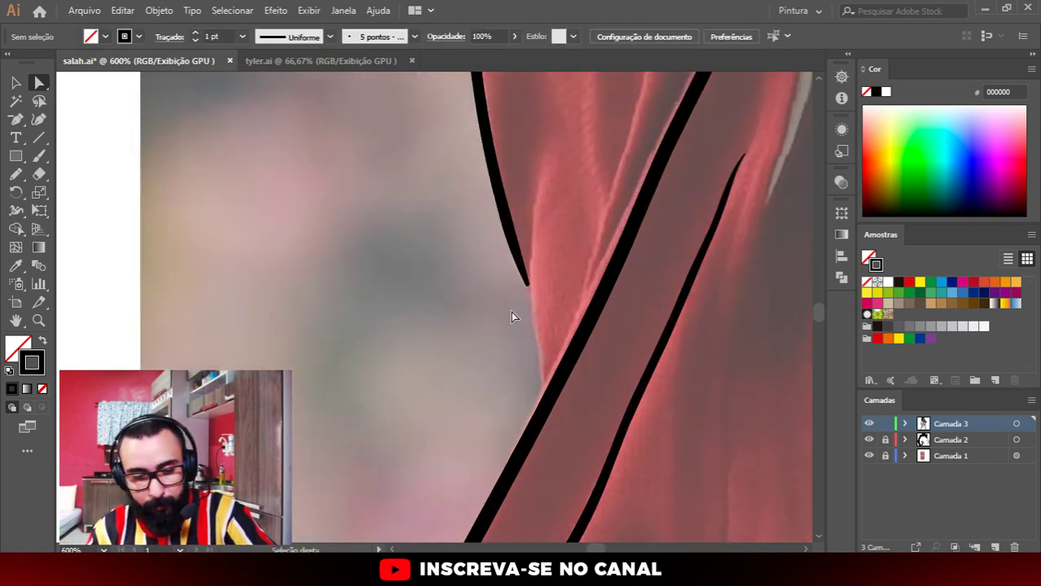
pyautogui.press('b')
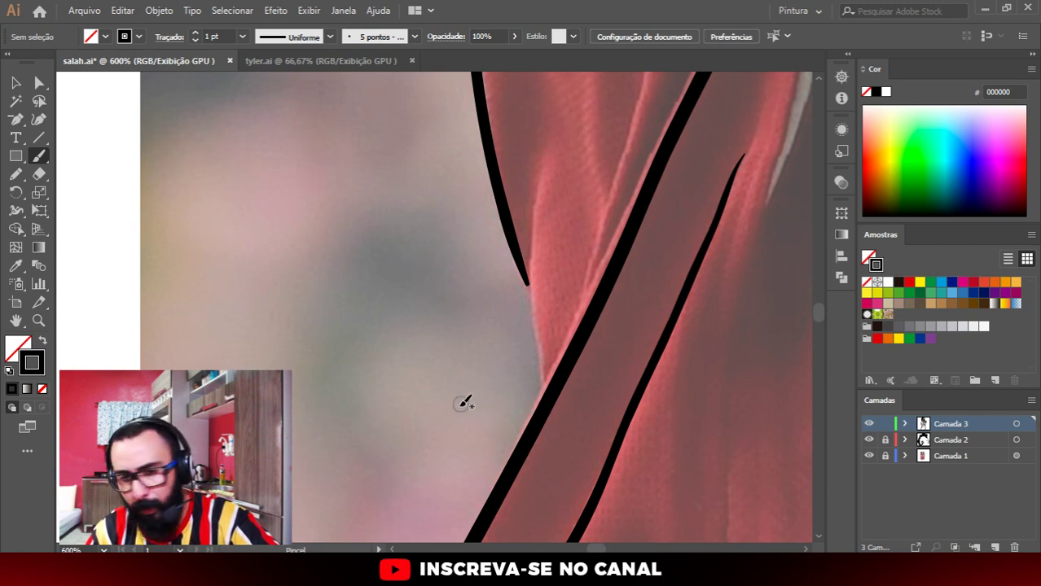
pyautogui.moveTo(544, 383); pyautogui.dragTo(538, 150)
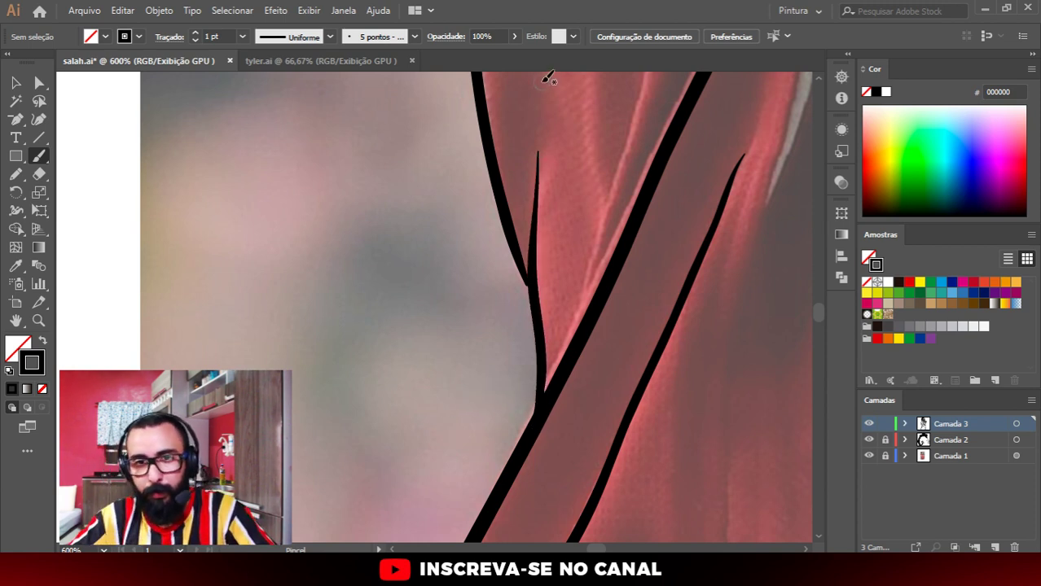
pyautogui.scroll(3, 547, 76)
pyautogui.press('a')
pyautogui.click(512, 238)
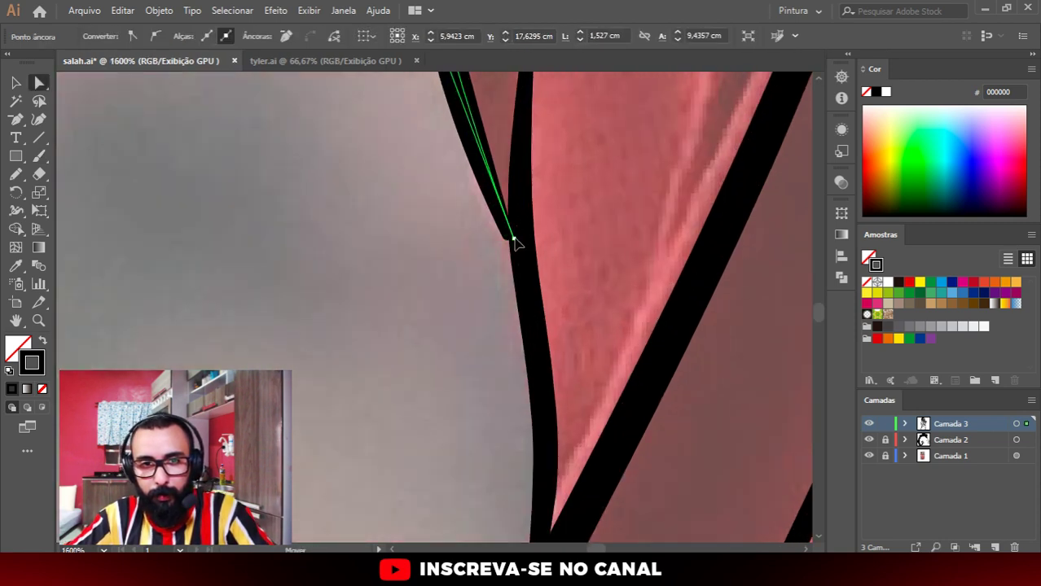
pyautogui.hotkey('ctrl', 'shift', 'a')
pyautogui.hotkey('ctrl', '0')
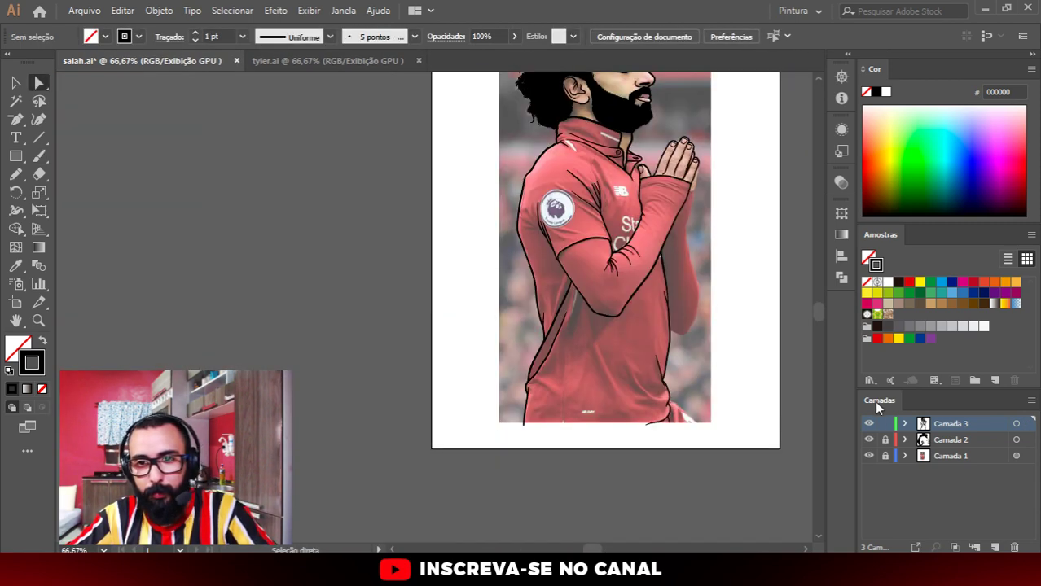
# Step: Hide and re-show the Camada 1 photo layer to check the line art alone
pyautogui.click(869, 456)
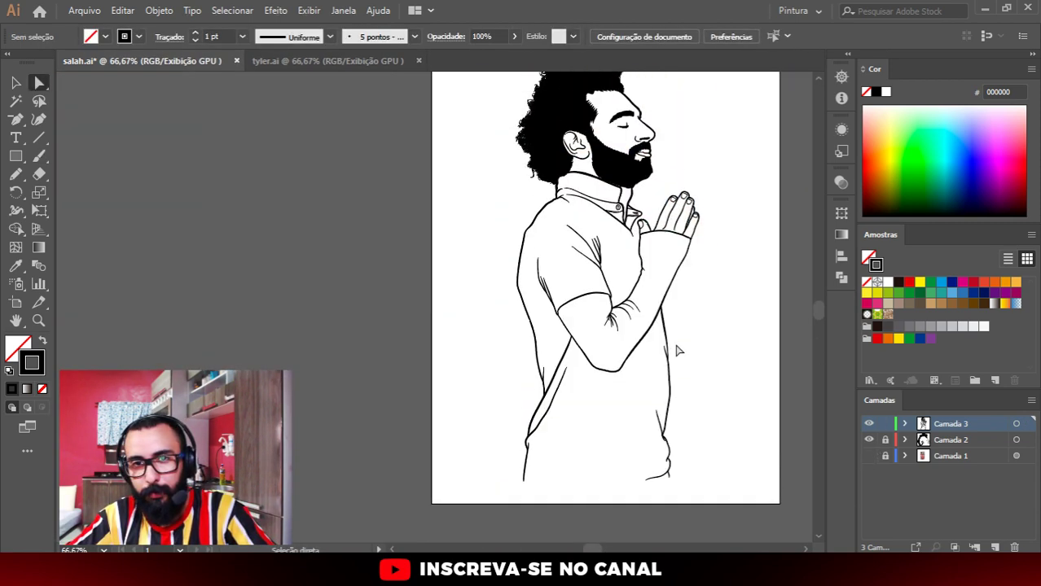
pyautogui.click(869, 457)
pyautogui.scroll(2, 556, 209)
pyautogui.scroll(3, 557, 209)
pyautogui.scroll(3, 556, 209)
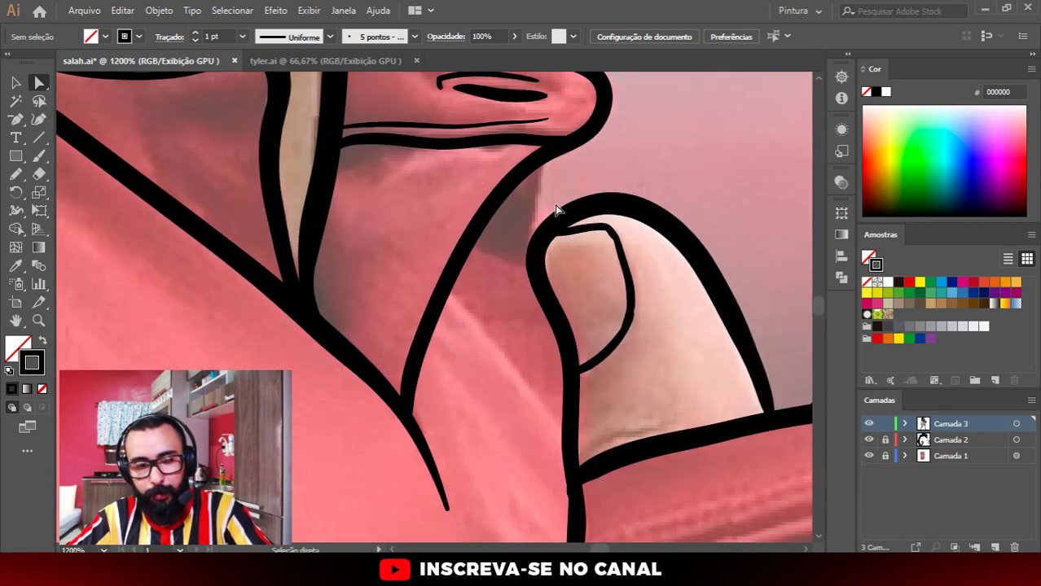
# Step: Paint a brush line down the thumb's left edge
pyautogui.press('b')
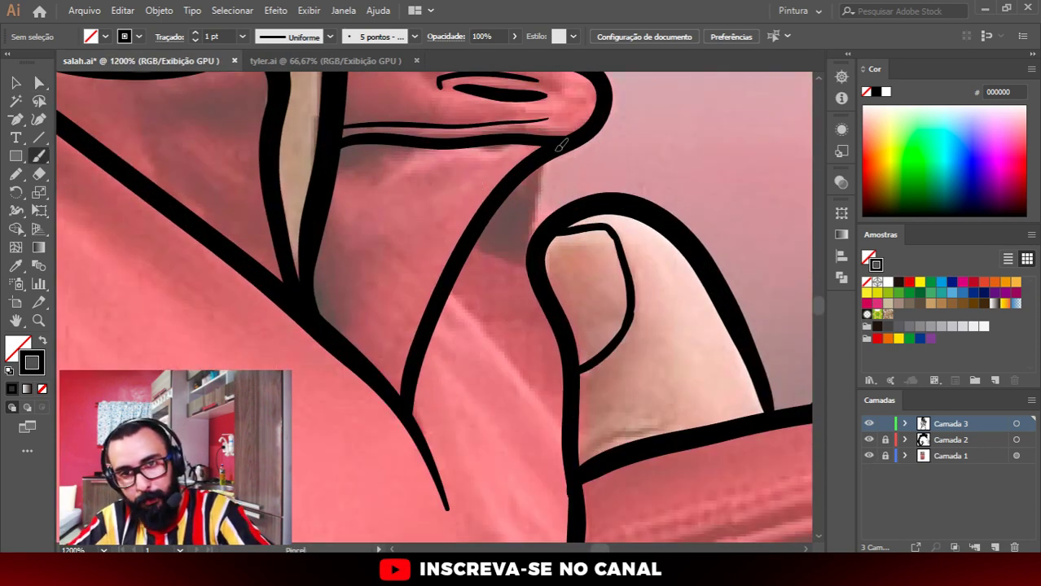
pyautogui.moveTo(560, 145); pyautogui.dragTo(533, 256)
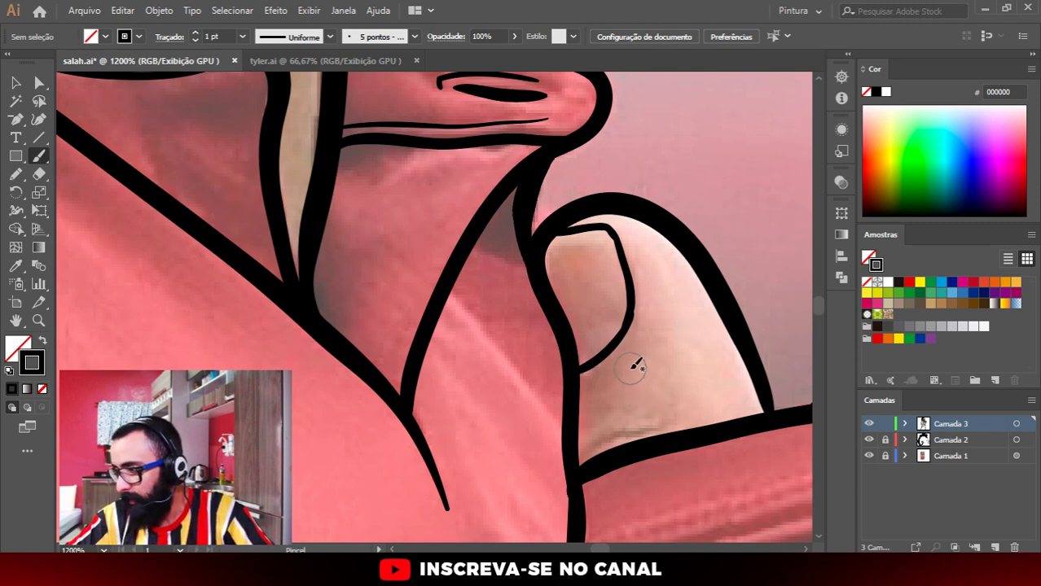
pyautogui.keyDown('alt'); pyautogui.scroll(-2, 635, 365); pyautogui.keyUp('alt')
pyautogui.keyDown('alt'); pyautogui.scroll(-5, 660, 309); pyautogui.keyUp('alt')
pyautogui.keyDown('alt'); pyautogui.scroll(-3, 615, 300); pyautogui.keyUp('alt')
# Step: Draw a crease along the collar seam, continuing it down across the chest
pyautogui.keyDown('alt'); pyautogui.scroll(5, 603, 245); pyautogui.keyUp('alt')
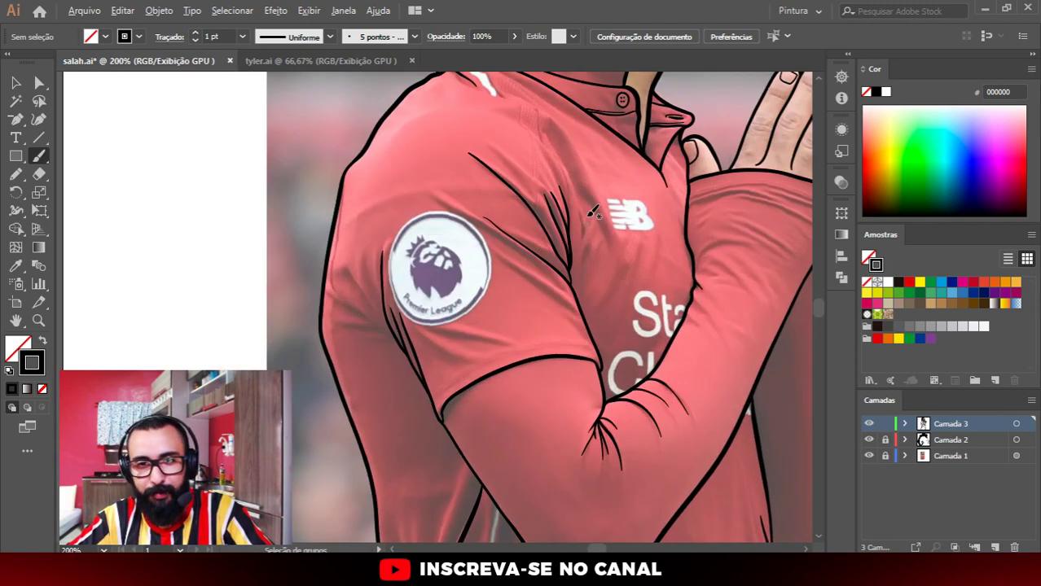
pyautogui.keyDown('alt'); pyautogui.scroll(1, 592, 212); pyautogui.keyUp('alt')
pyautogui.keyDown('alt'); pyautogui.scroll(2, 595, 203); pyautogui.keyUp('alt')
pyautogui.keyDown('alt'); pyautogui.scroll(1, 596, 195); pyautogui.keyUp('alt')
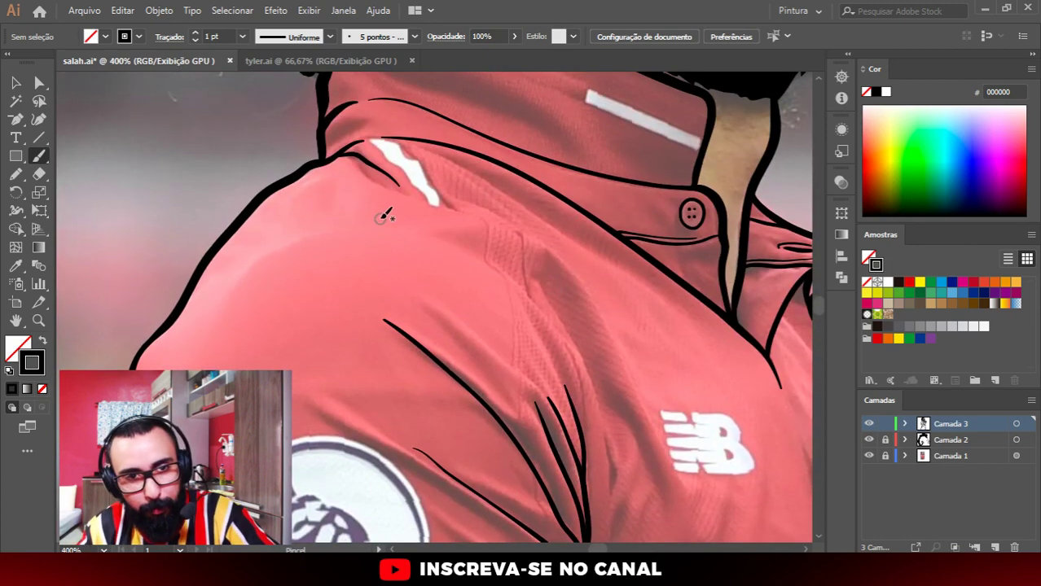
pyautogui.scroll(-2, 535, 163)
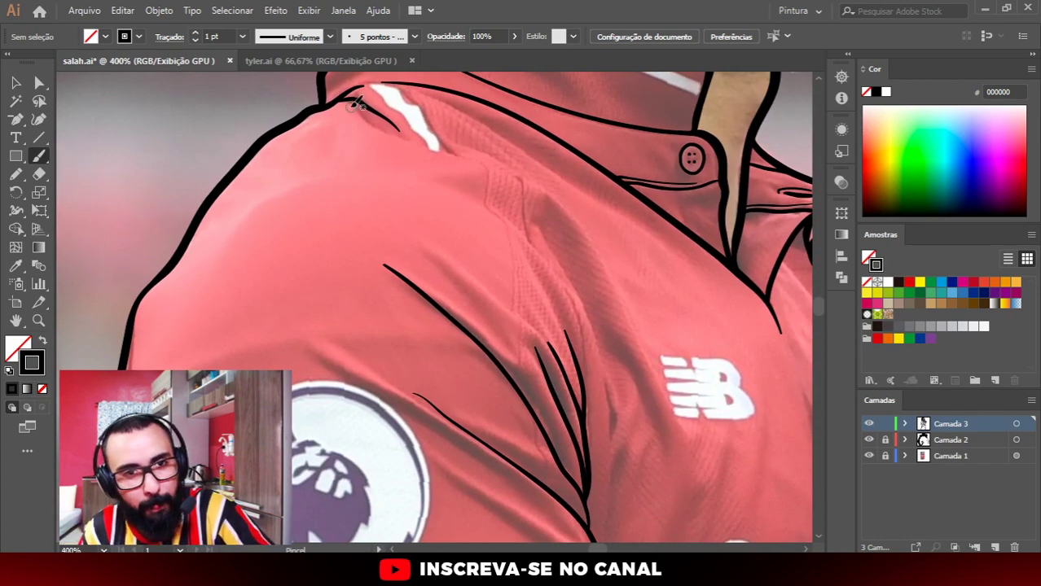
pyautogui.moveTo(360, 104); pyautogui.dragTo(389, 127)
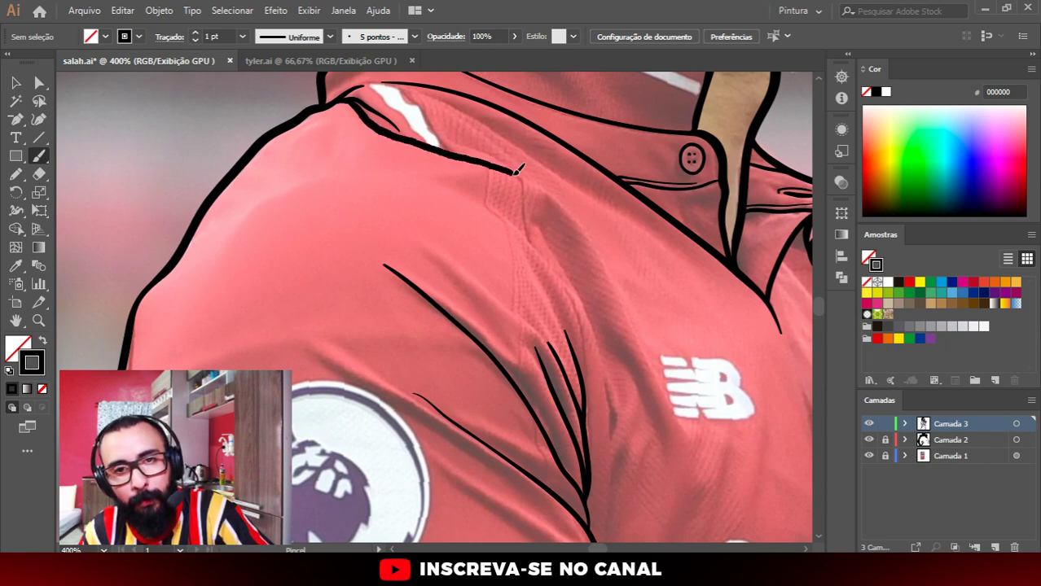
pyautogui.moveTo(528, 224); pyautogui.dragTo(531, 244)
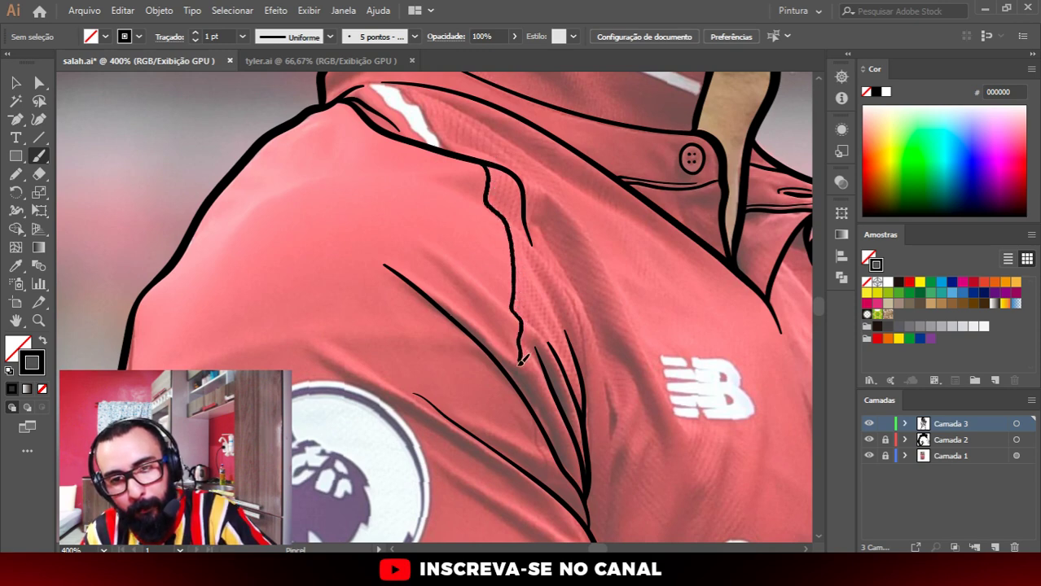
pyautogui.moveTo(518, 364); pyautogui.dragTo(513, 385)
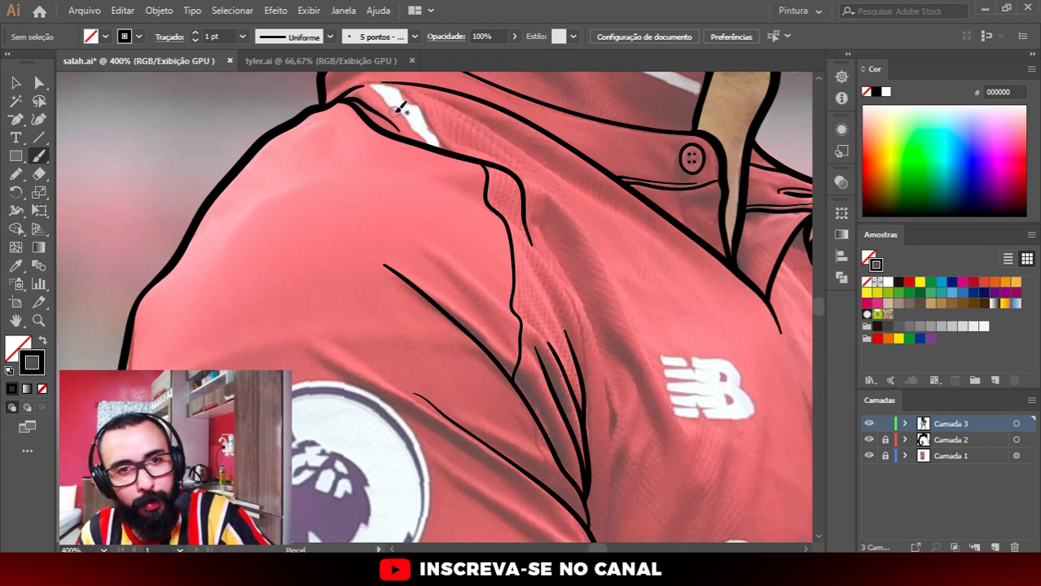
# Step: Outline the white collar stripe and add a thin crease along the collar's edge
pyautogui.scroll(3, 489, 203)
pyautogui.keyDown('alt'); pyautogui.scroll(1, 413, 97); pyautogui.keyUp('alt')
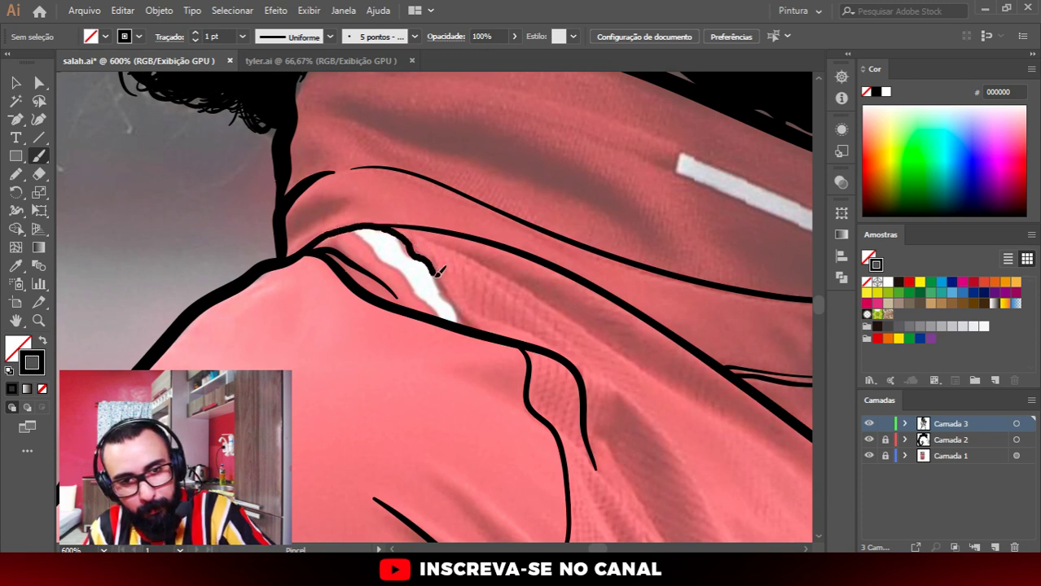
pyautogui.moveTo(336, 225); pyautogui.dragTo(448, 316)
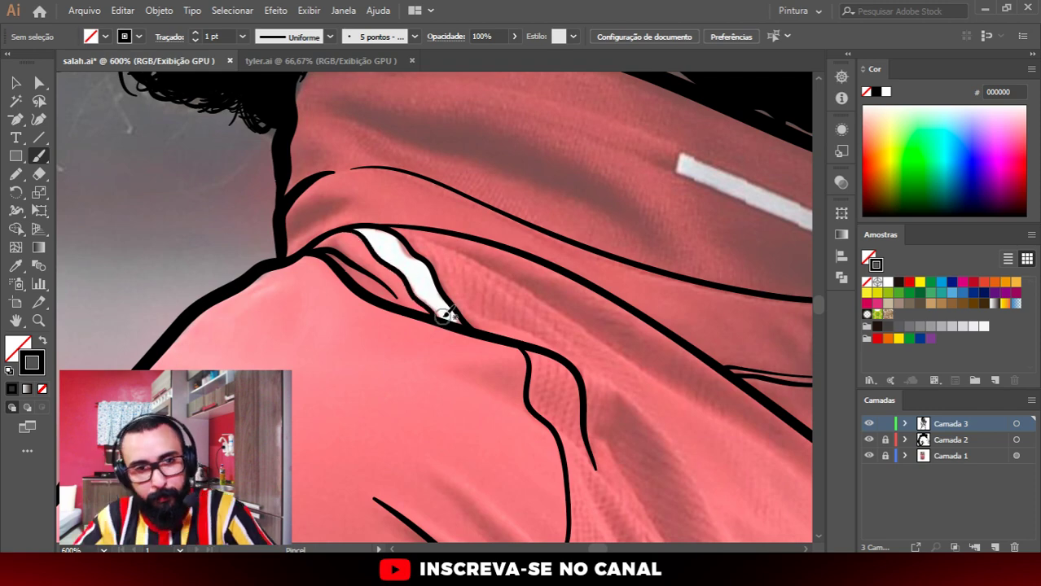
pyautogui.keyDown('alt'); pyautogui.scroll(-1, 417, 277); pyautogui.keyUp('alt')
pyautogui.hscroll(1, 417, 277)
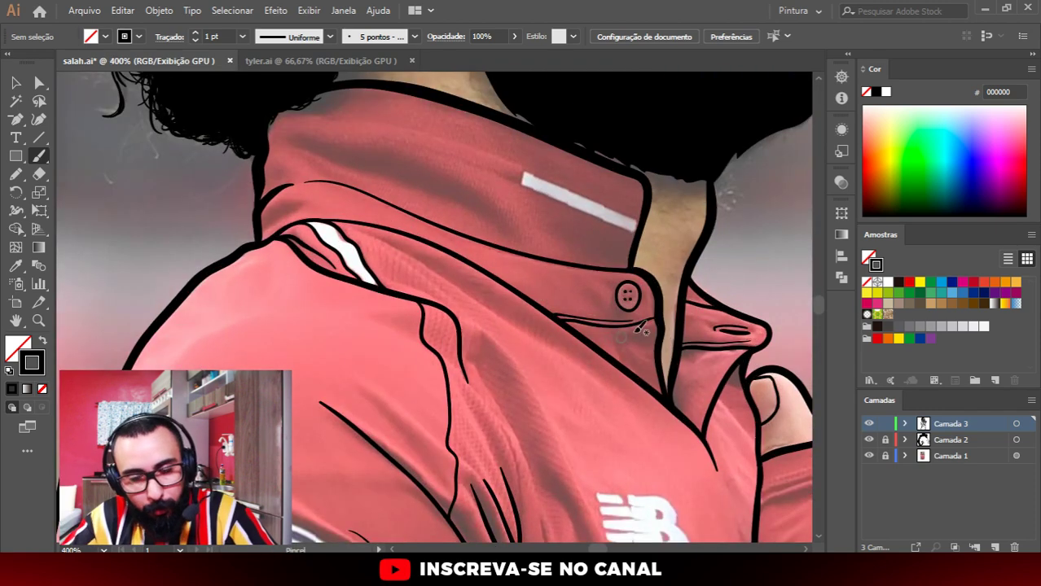
pyautogui.keyDown('alt'); pyautogui.scroll(1, 626, 334); pyautogui.keyUp('alt')
pyautogui.moveTo(177, 154)
pyautogui.mouseDown()
pyautogui.moveTo(341, 220)
pyautogui.moveTo(562, 376)
pyautogui.mouseUp()
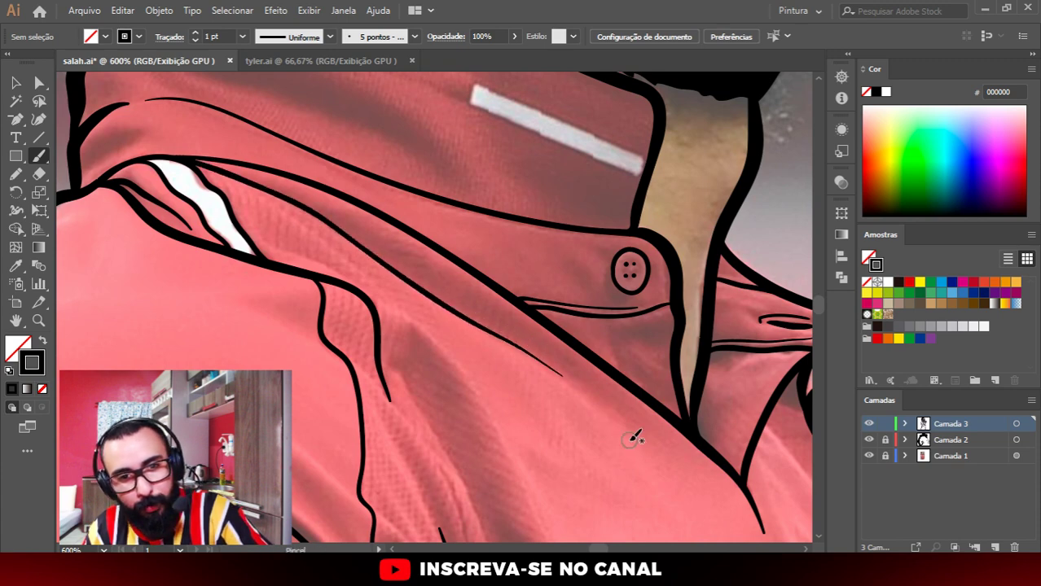
pyautogui.scroll(-2, 591, 269)
pyautogui.scroll(-2, 593, 275)
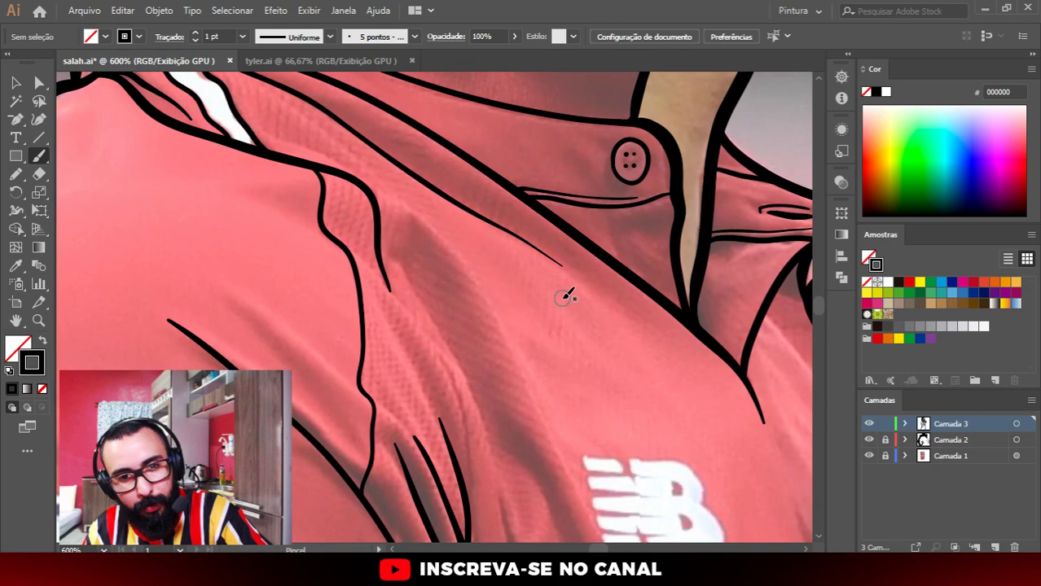
pyautogui.scroll(-3, 499, 334)
# Step: Draw the cuff seam, a stitch dash along it, and three curved wrinkle lines across the sleeve
pyautogui.scroll(-2, 500, 334)
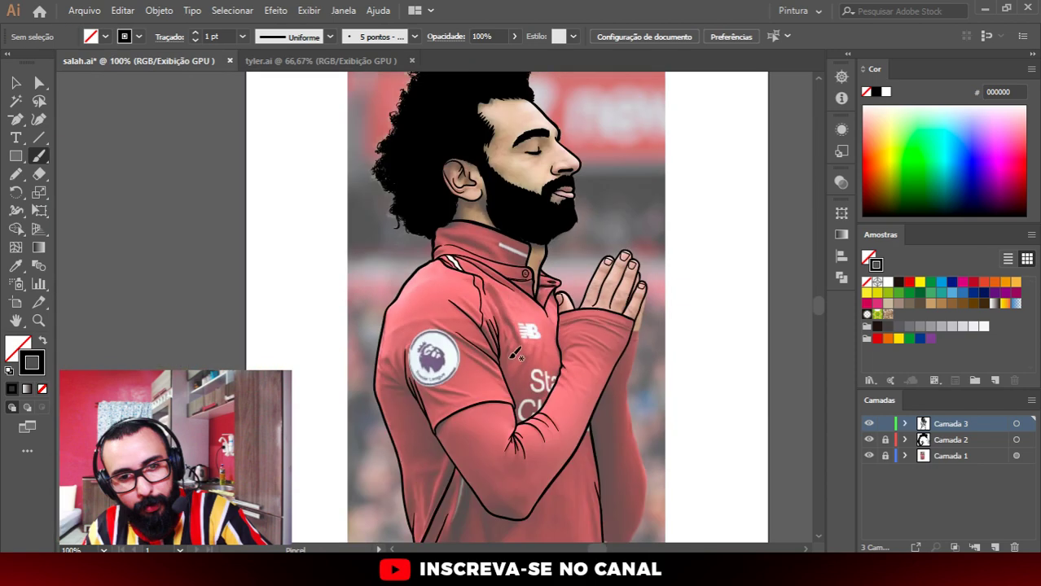
pyautogui.scroll(3, 529, 288)
pyautogui.scroll(-1, 691, 222)
pyautogui.scroll(3, 691, 222)
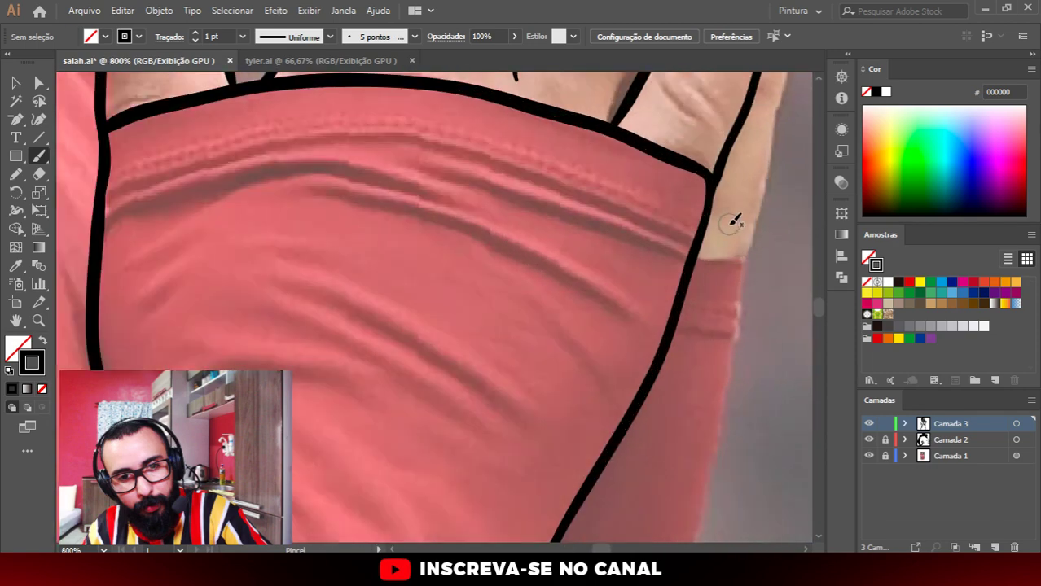
pyautogui.moveTo(106, 195)
pyautogui.mouseDown()
pyautogui.moveTo(265, 149)
pyautogui.moveTo(372, 135)
pyautogui.moveTo(466, 156)
pyautogui.moveTo(698, 239)
pyautogui.mouseUp()
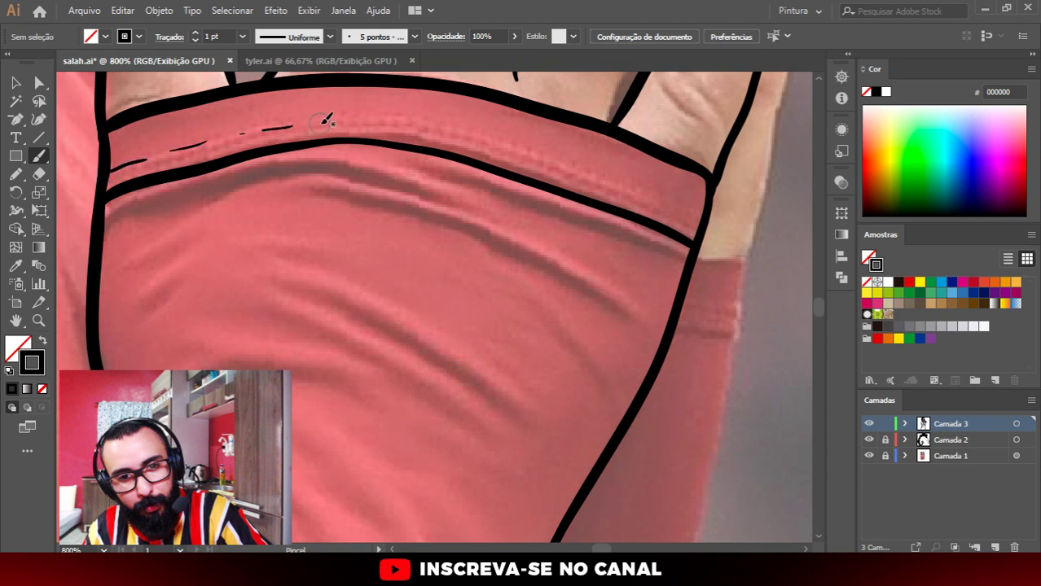
pyautogui.moveTo(624, 192); pyautogui.dragTo(670, 211)
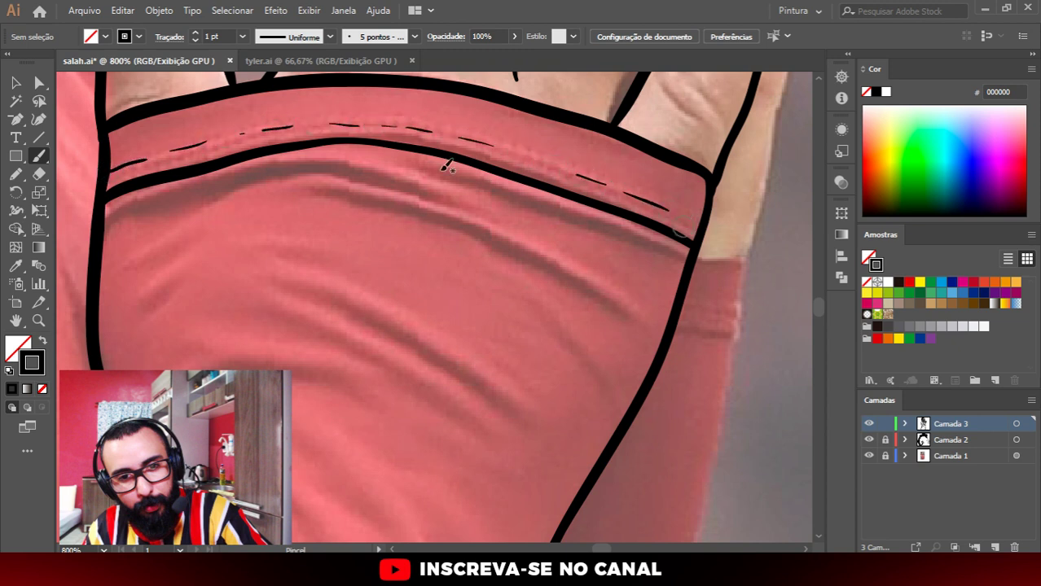
pyautogui.moveTo(101, 235); pyautogui.dragTo(487, 213)
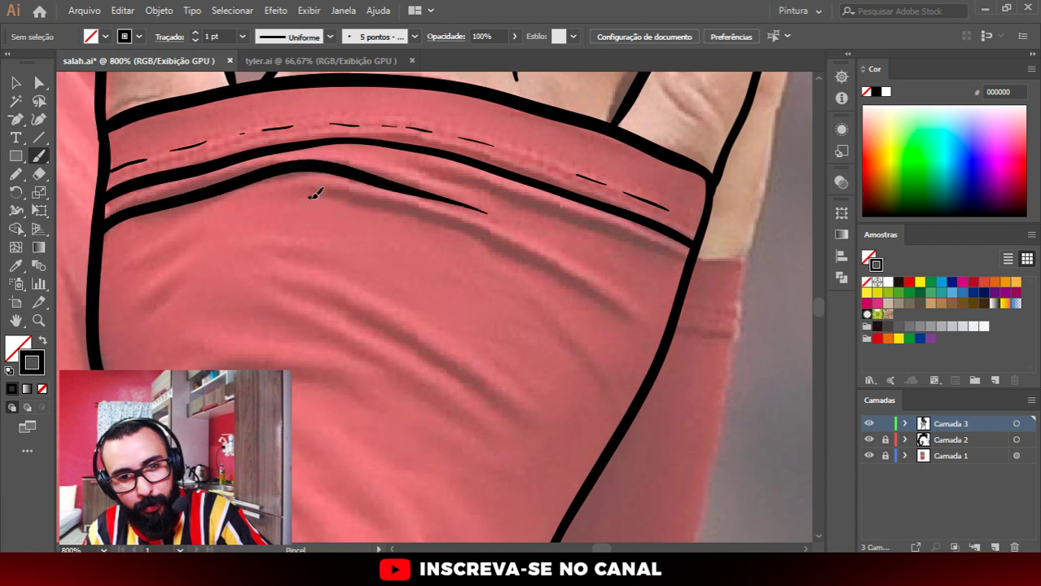
pyautogui.moveTo(310, 196)
pyautogui.mouseDown()
pyautogui.moveTo(395, 205)
pyautogui.moveTo(553, 261)
pyautogui.moveTo(634, 314)
pyautogui.mouseUp()
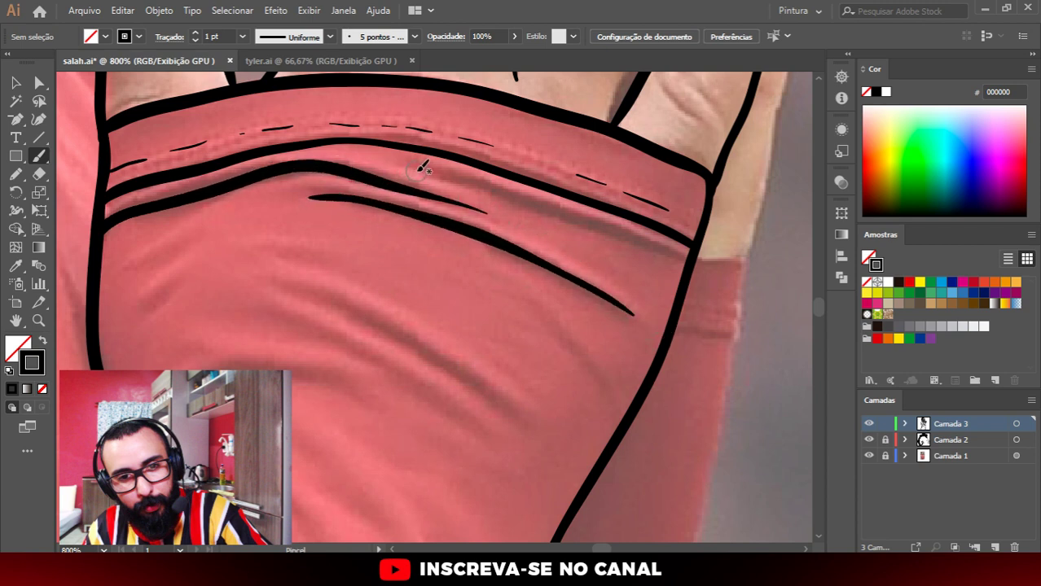
pyautogui.moveTo(418, 171); pyautogui.dragTo(689, 261)
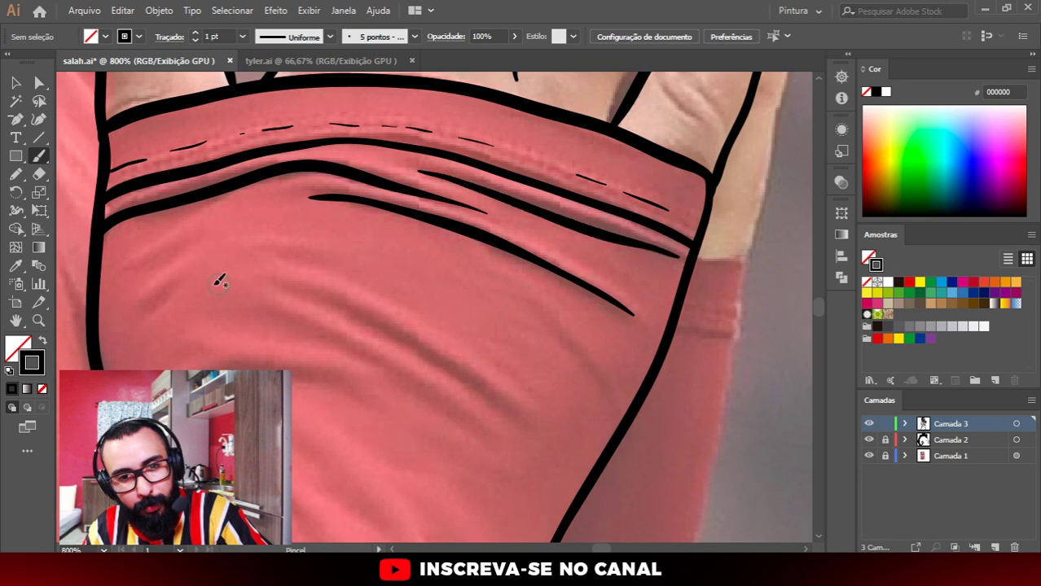
# Step: Scroll down the canvas, then switch away from Illustrator via the taskbar
pyautogui.scroll(-3, 383, 378)
pyautogui.scroll(-3, 395, 372)
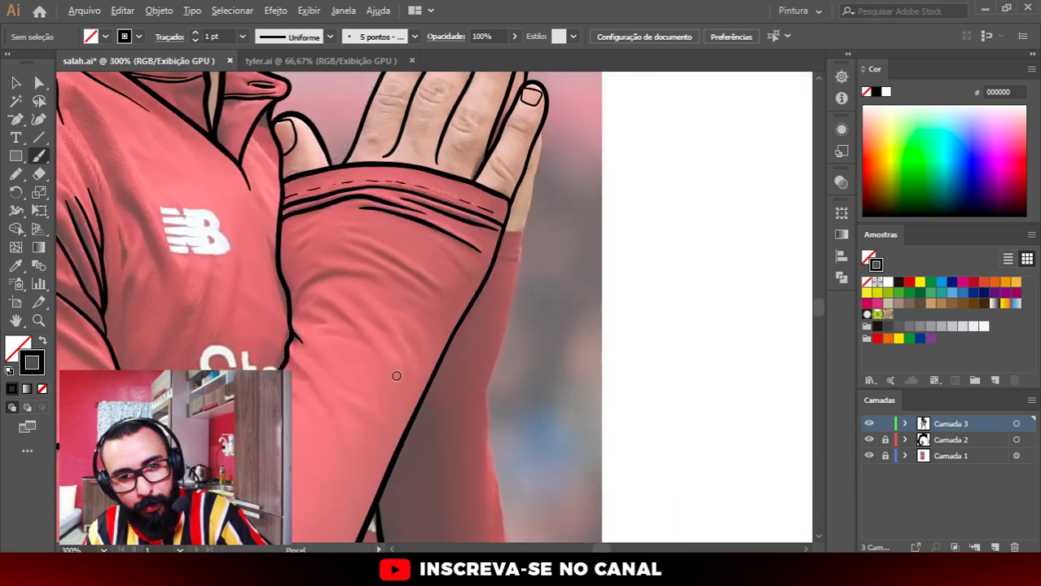
pyautogui.scroll(-1, 377, 268)
pyautogui.scroll(2, 453, 301)
pyautogui.scroll(-2, 451, 301)
pyautogui.scroll(-1, 437, 304)
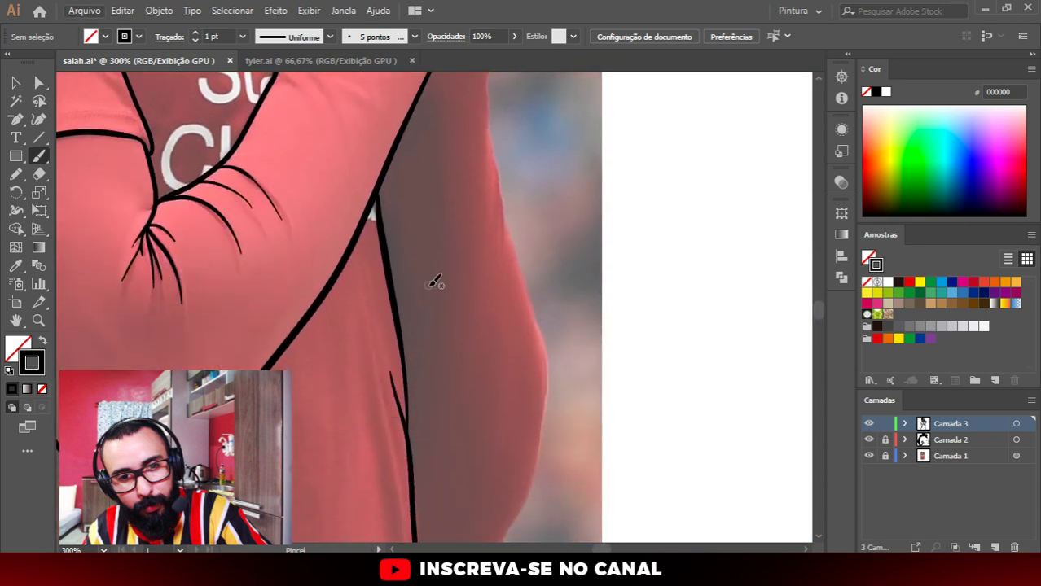
pyautogui.scroll(-2, 435, 281)
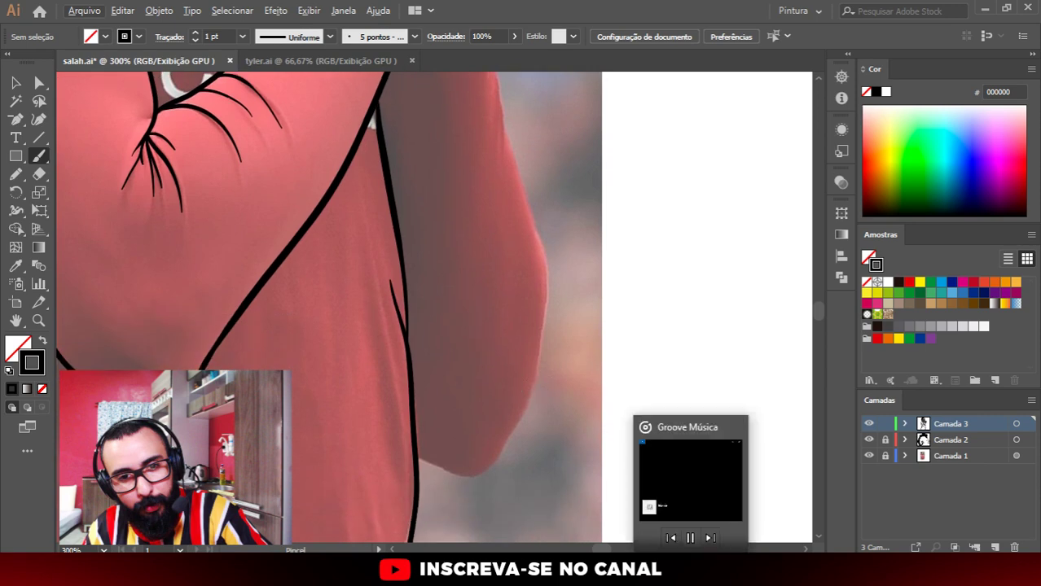
pyautogui.click(693, 575)
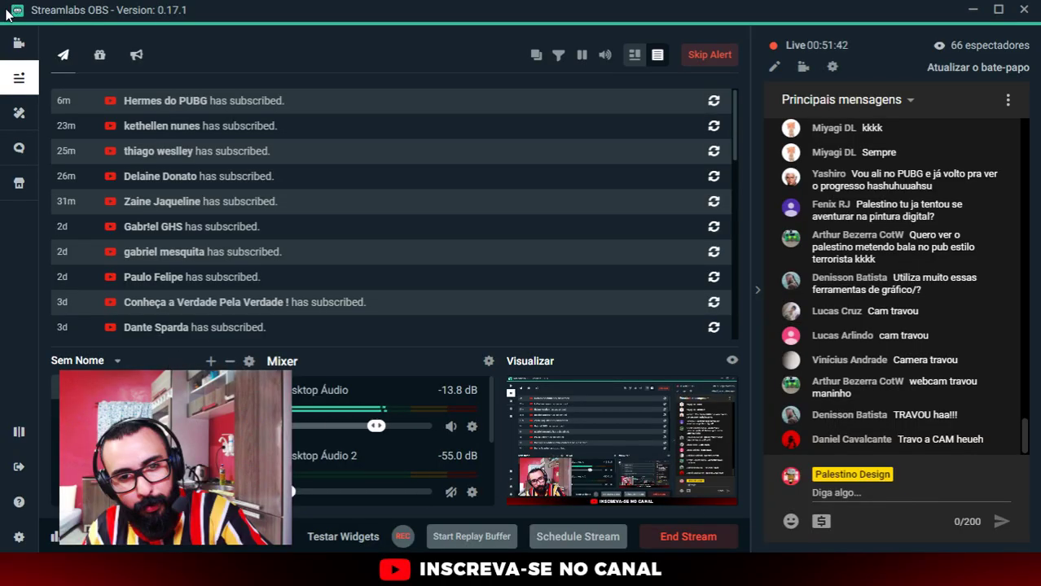
# Step: In the scene editor, delete the telinha and webcam capture sources, confirming each removal
pyautogui.click(19, 42)
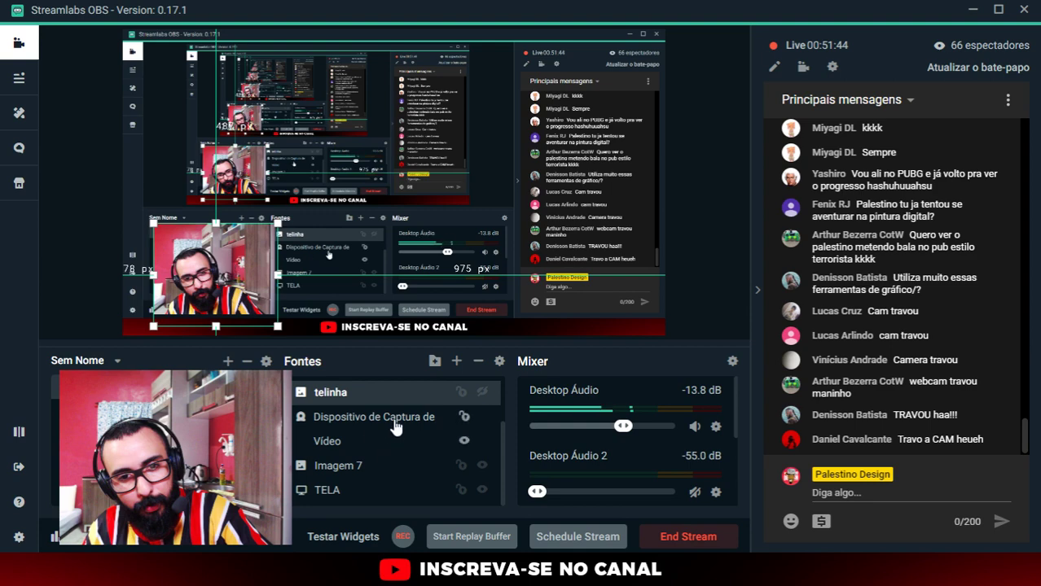
pyautogui.click(478, 361)
pyautogui.click(618, 303)
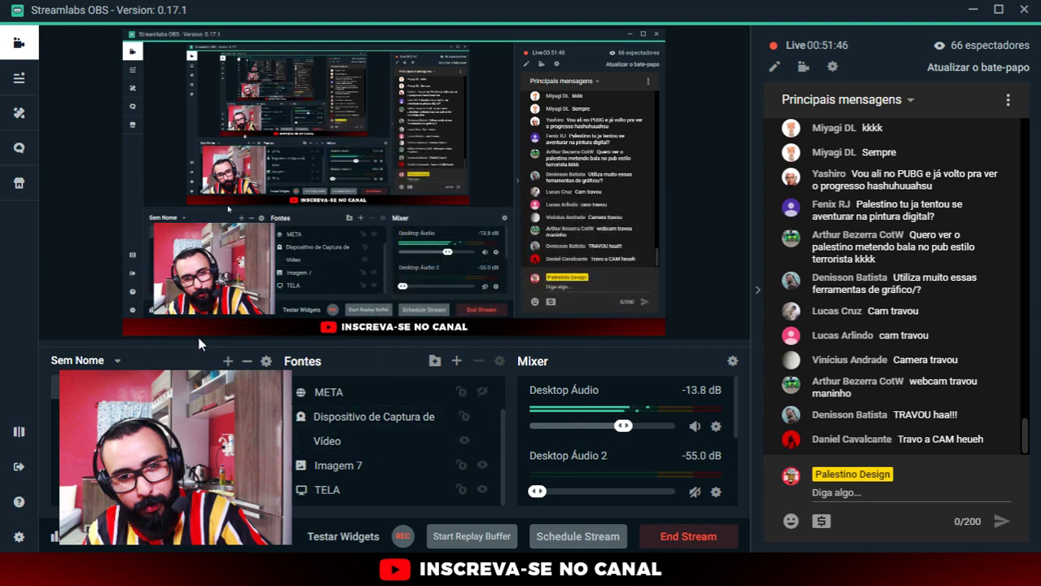
pyautogui.click(371, 419)
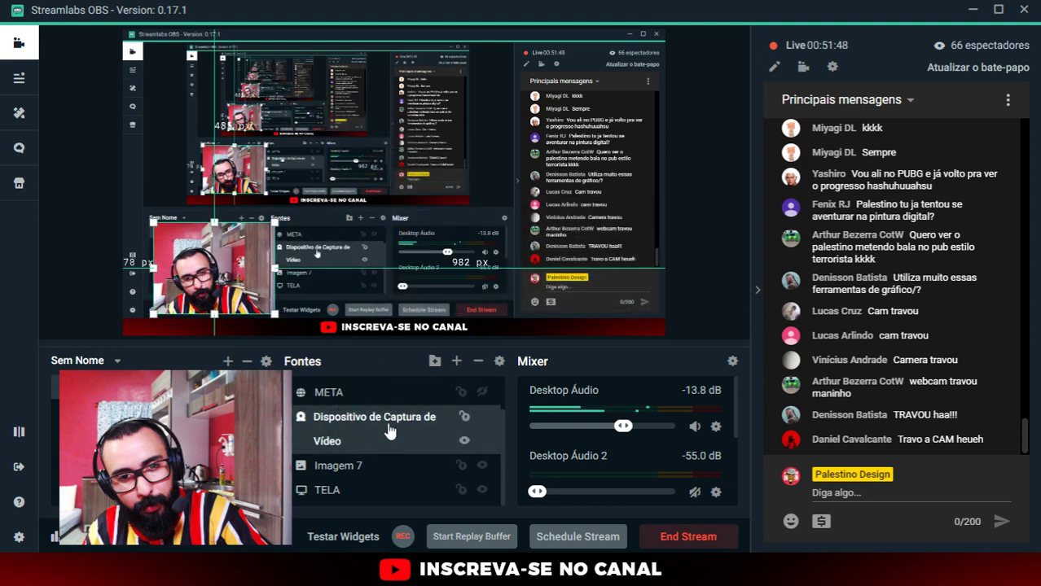
pyautogui.click(465, 442)
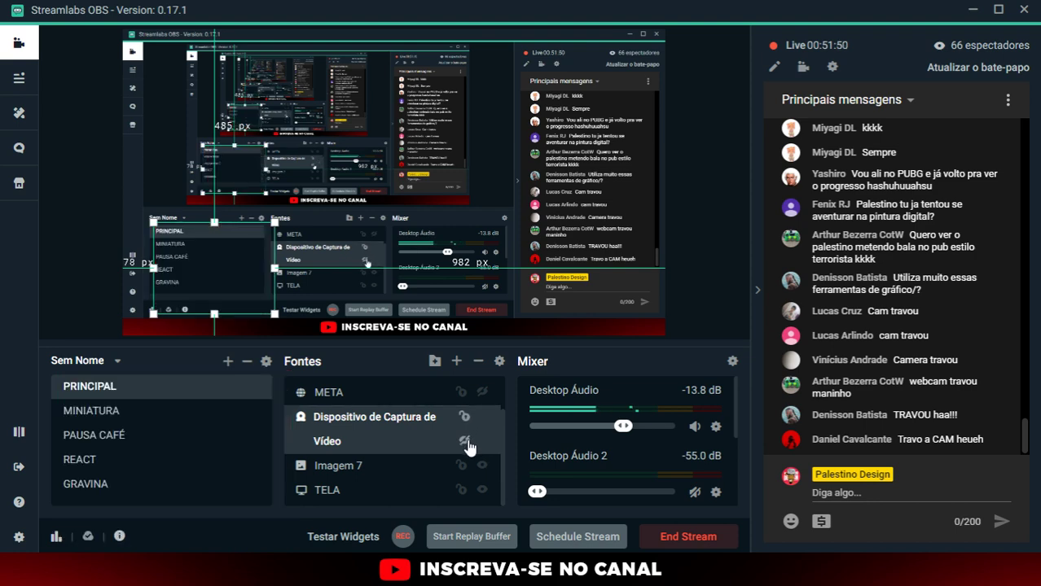
pyautogui.click(478, 361)
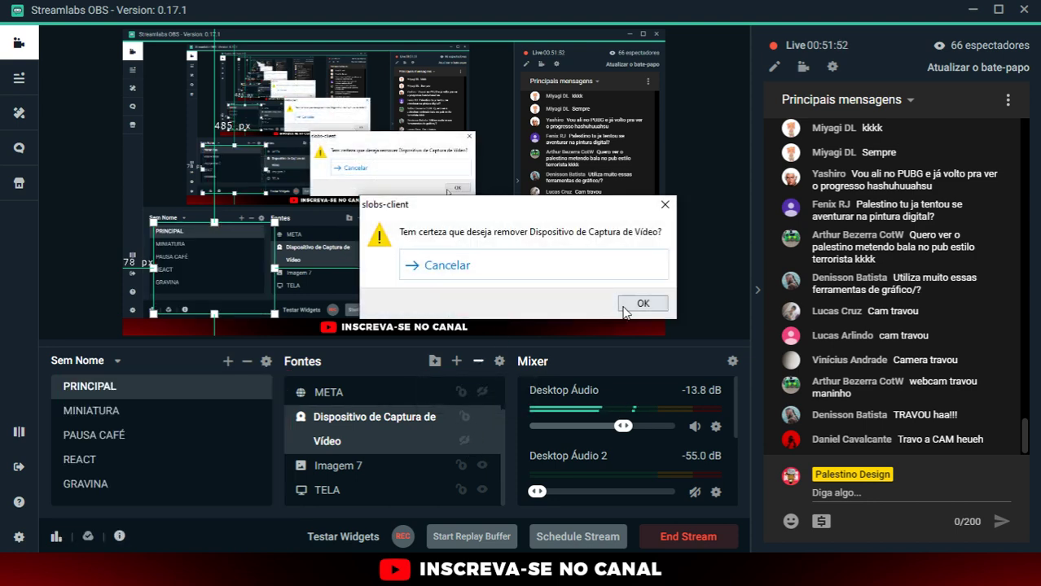
pyautogui.click(625, 309)
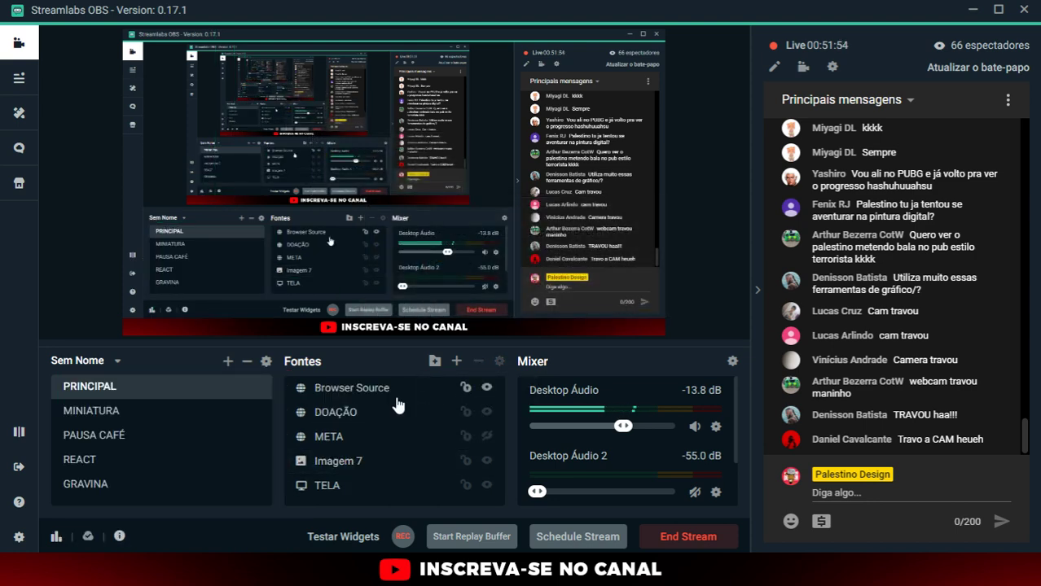
# Step: Select the META and Imagem 7 sources, then start adding a new source in Fontes
pyautogui.click(346, 437)
pyautogui.click(337, 463)
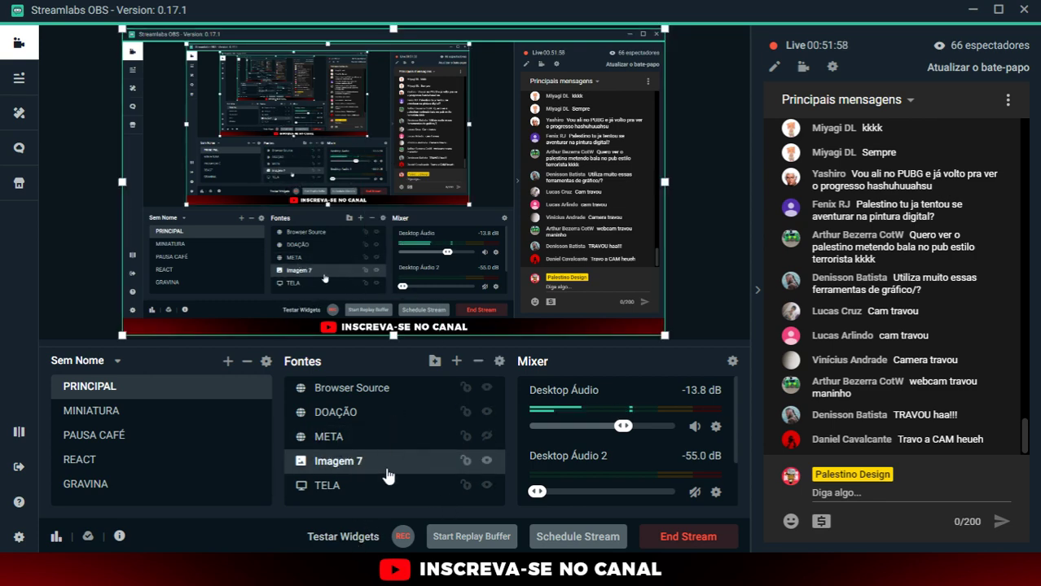
pyautogui.click(457, 361)
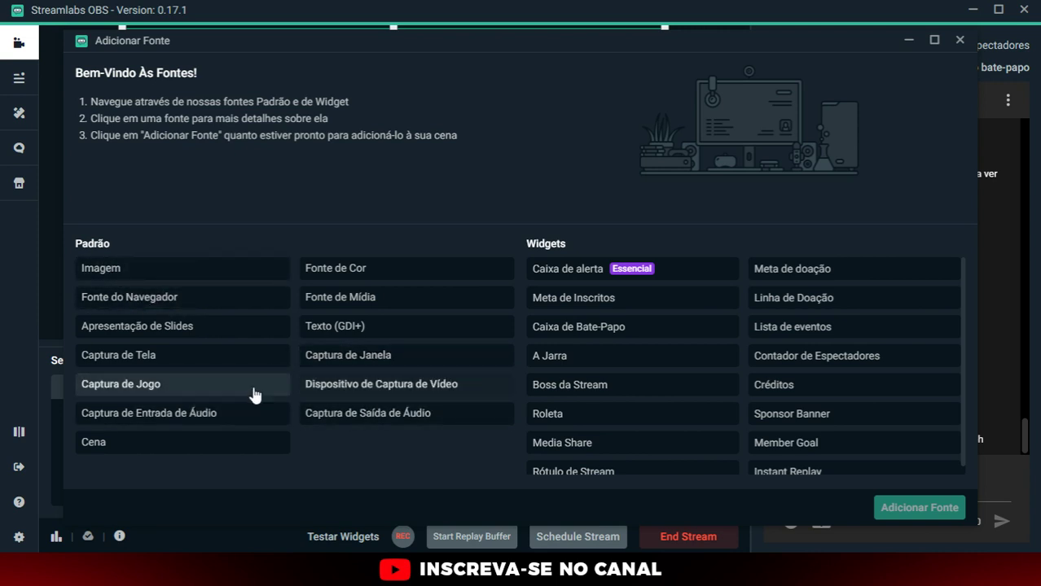
# Step: Add a new Dispositivo de Captura de Vídeo source as a fresh source and select the webcam device
pyautogui.click(364, 392)
pyautogui.doubleClick(388, 394)
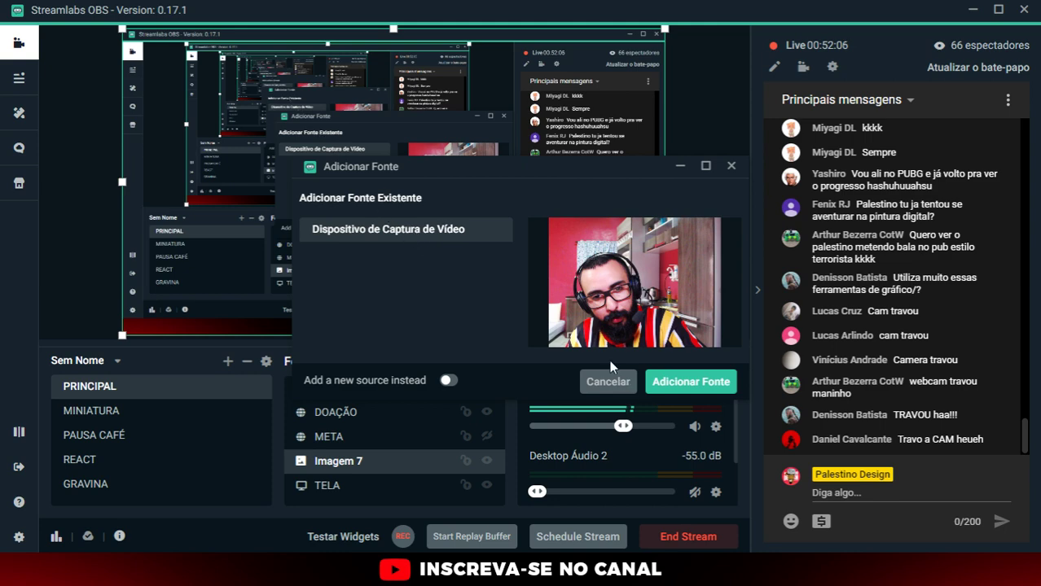
pyautogui.click(448, 380)
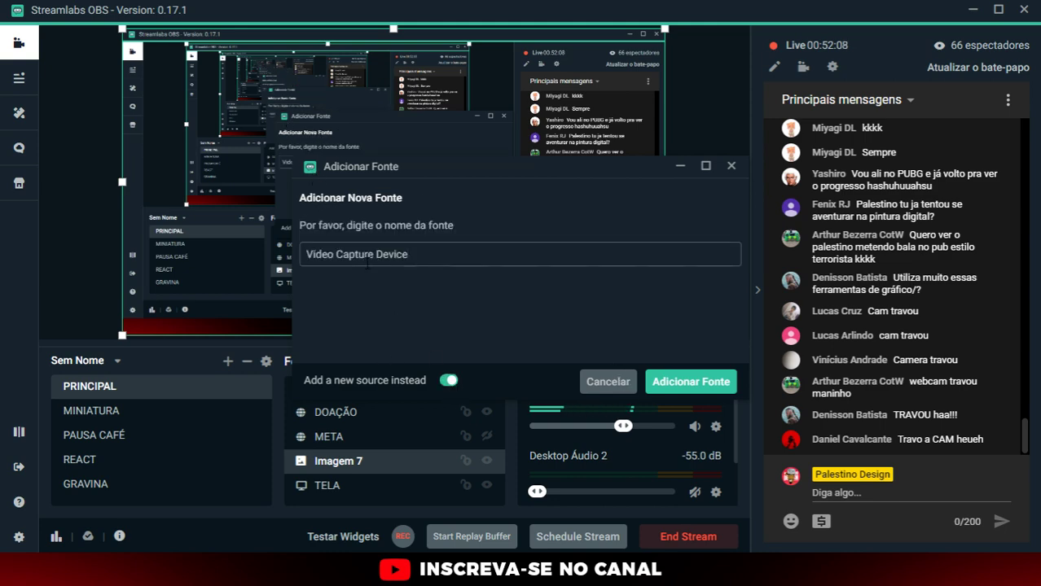
pyautogui.click(661, 376)
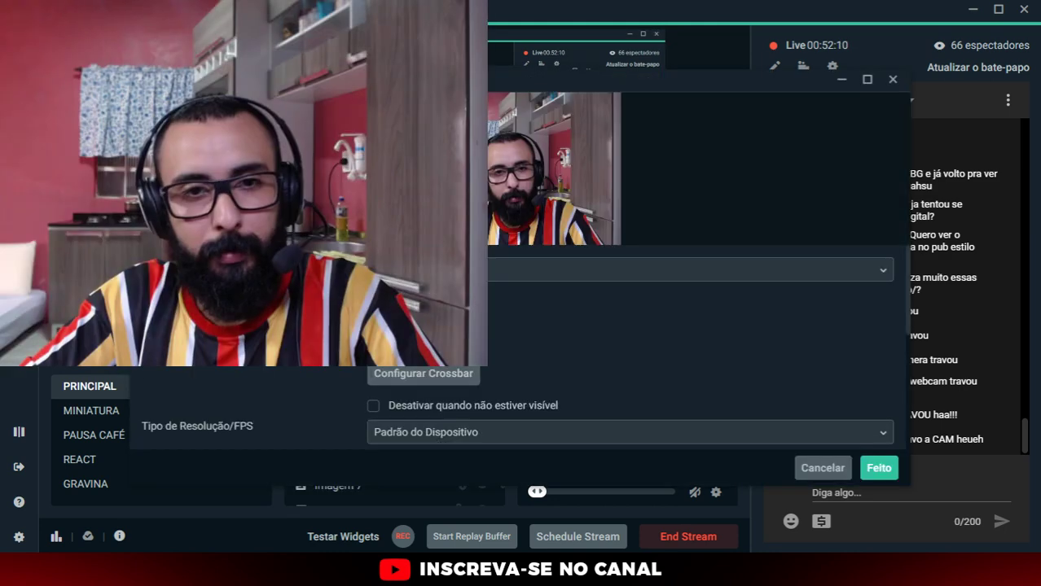
pyautogui.click(480, 269)
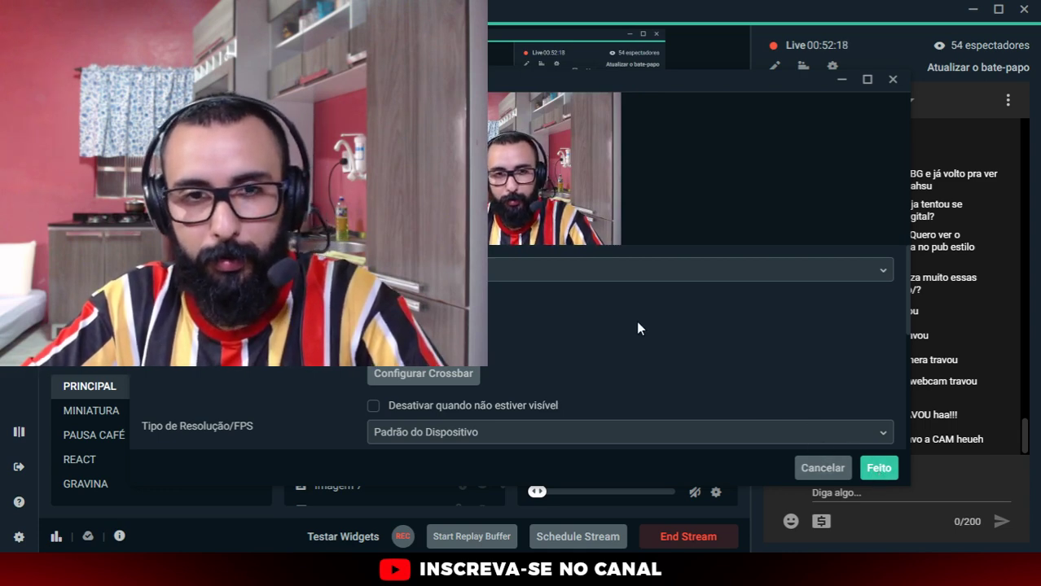
pyautogui.click(890, 479)
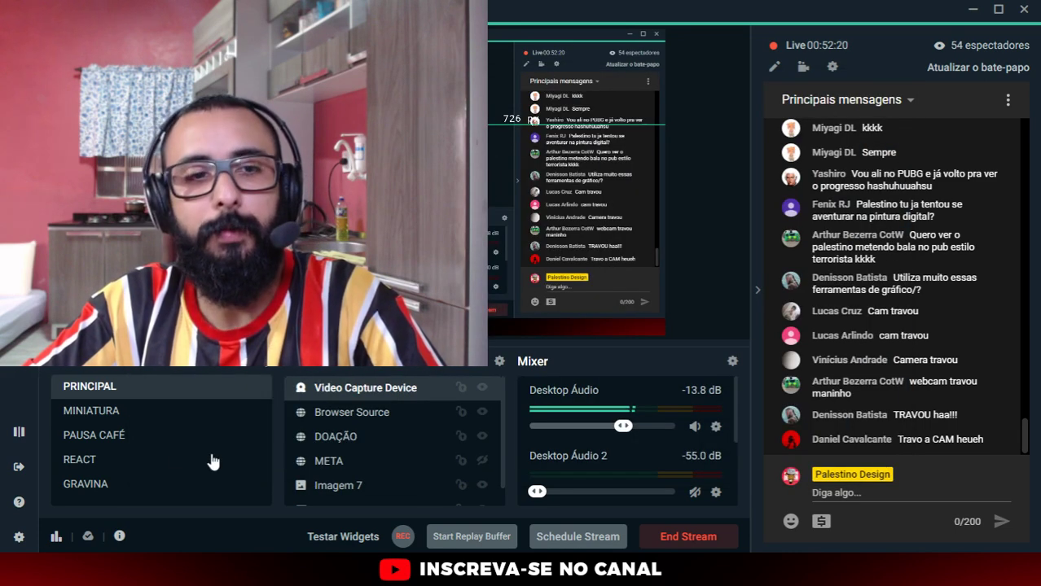
# Step: Move the Video Capture Device source just above TELA and shrink the webcam overlay toward the lower left
pyautogui.scroll(-1, 391, 440)
pyautogui.click(338, 466)
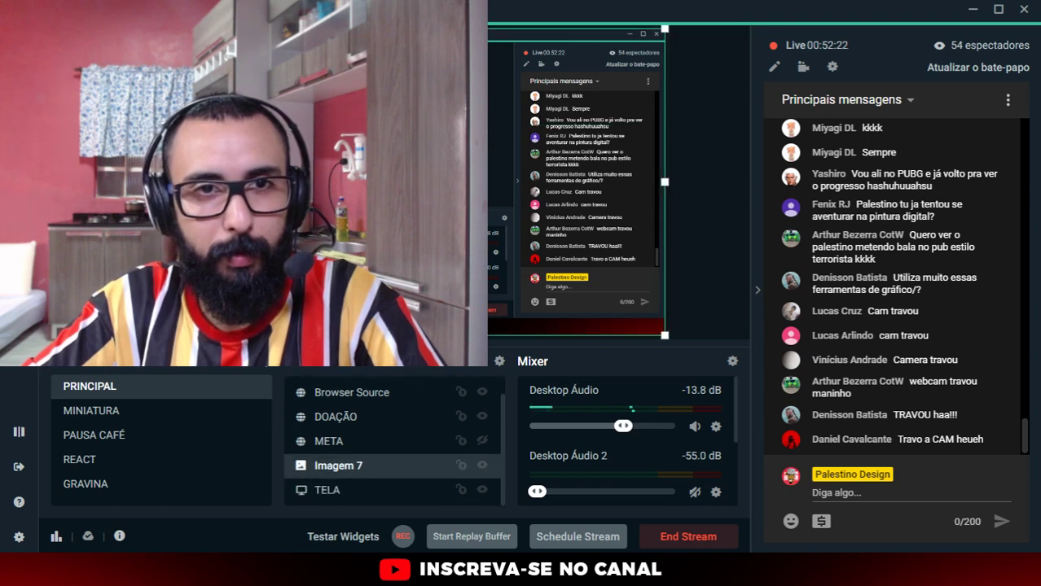
pyautogui.click(328, 489)
pyautogui.click(344, 469)
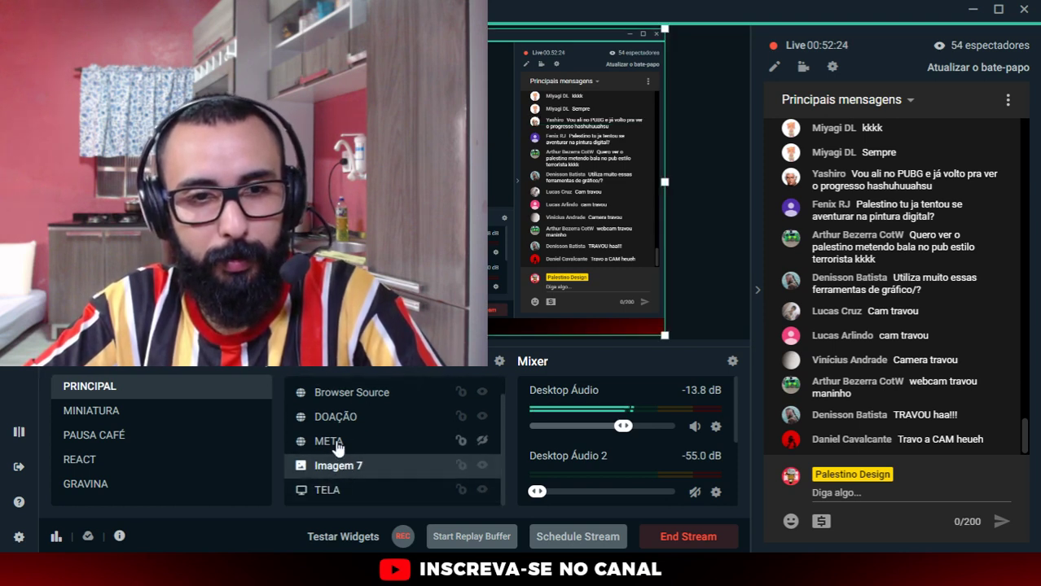
pyautogui.click(358, 441)
pyautogui.scroll(1, 340, 424)
pyautogui.click(348, 391)
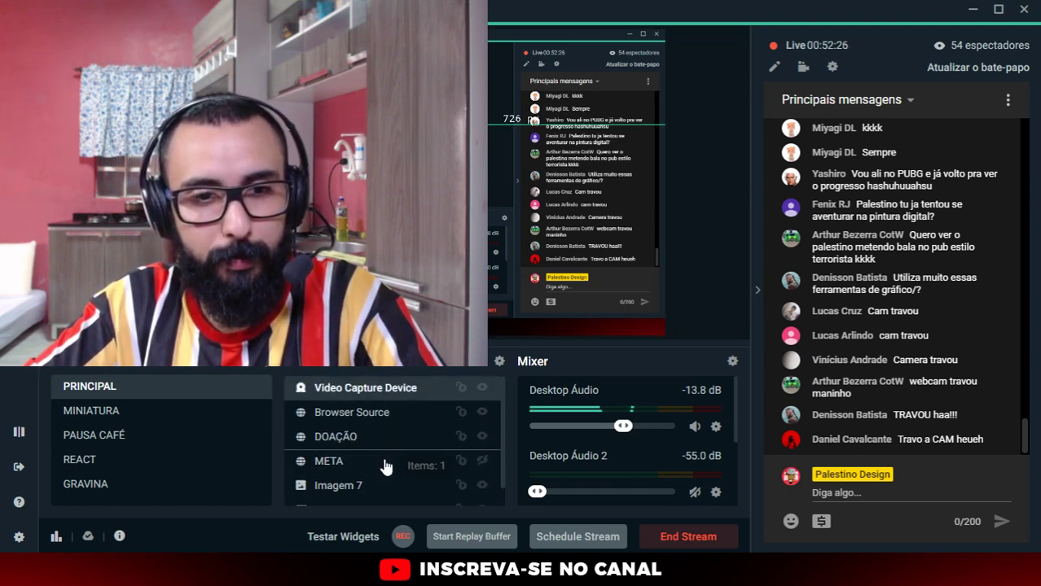
pyautogui.scroll(-1, 373, 497)
pyautogui.moveTo(373, 506); pyautogui.dragTo(372, 471)
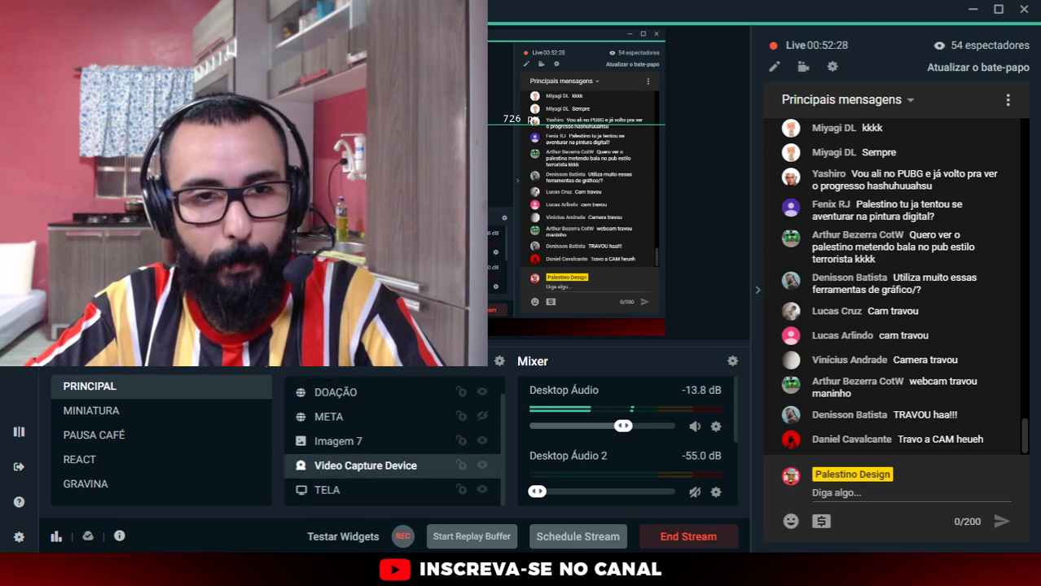
pyautogui.moveTo(376, 222)
pyautogui.mouseDown()
pyautogui.moveTo(235, 188)
pyautogui.moveTo(262, 278)
pyautogui.mouseUp()
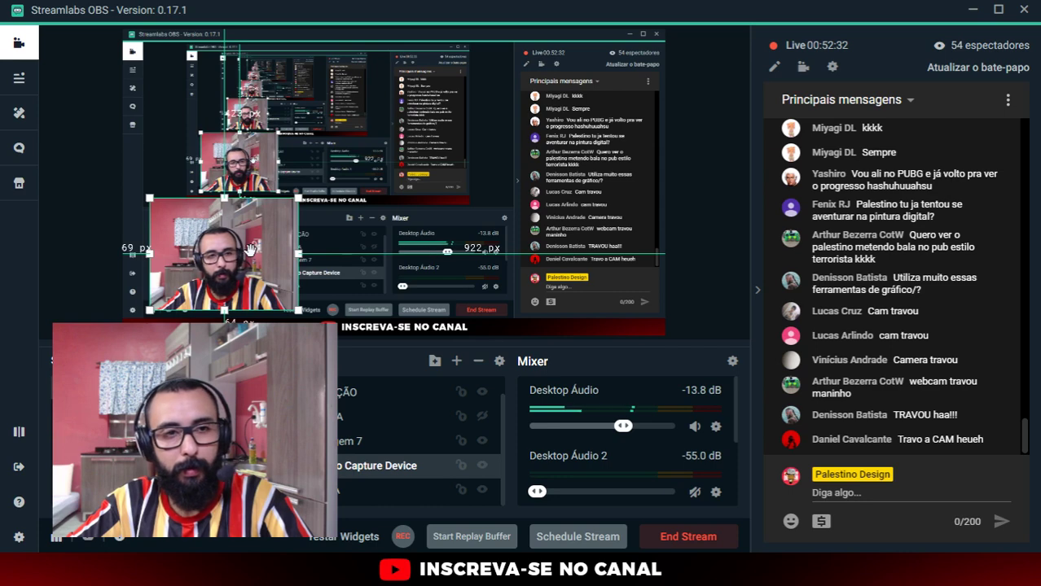
# Step: Trim the webcam overlay slightly smaller, then bring the salah.ai drawing in Illustrator back on screen
pyautogui.click(463, 477)
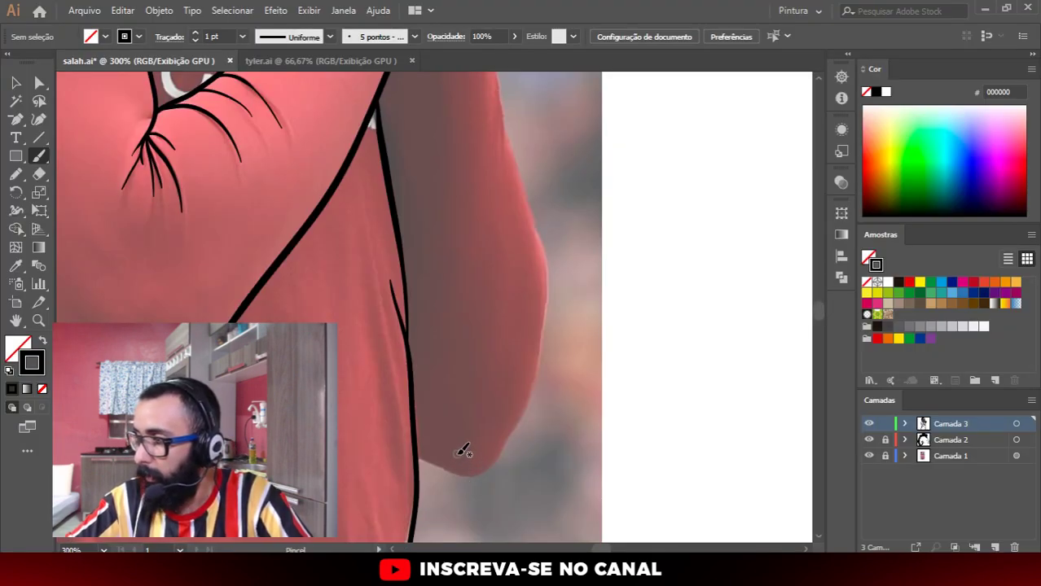
pyautogui.hotkey('alt', 'Tab')
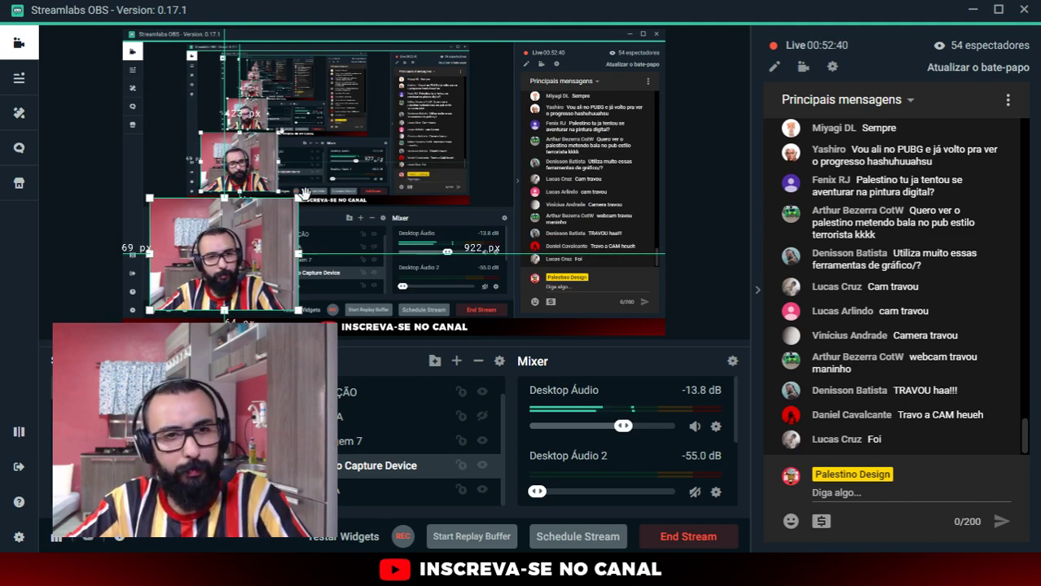
pyautogui.moveTo(299, 197); pyautogui.dragTo(278, 212)
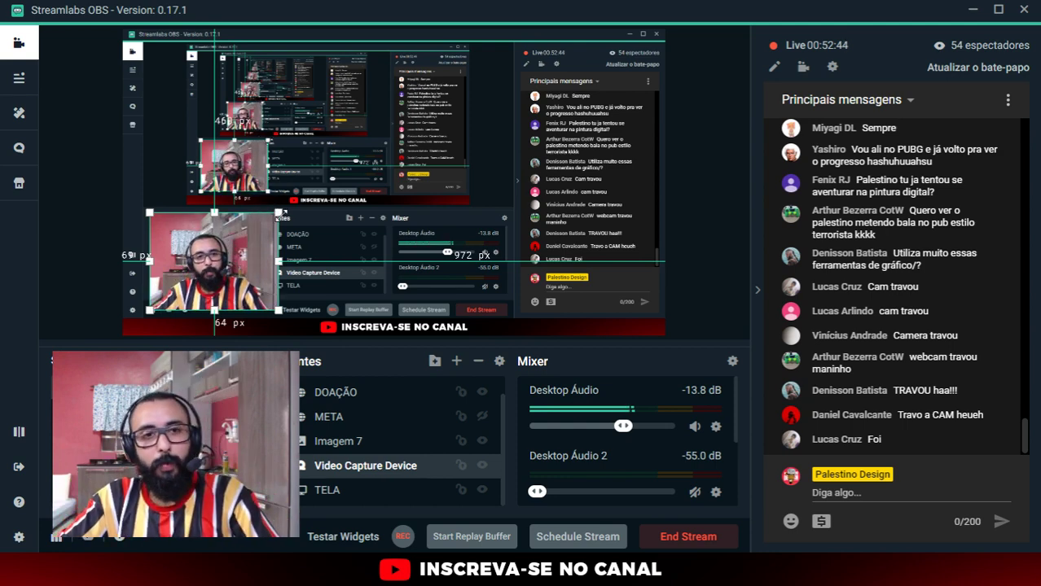
pyautogui.moveTo(279, 213); pyautogui.dragTo(275, 216)
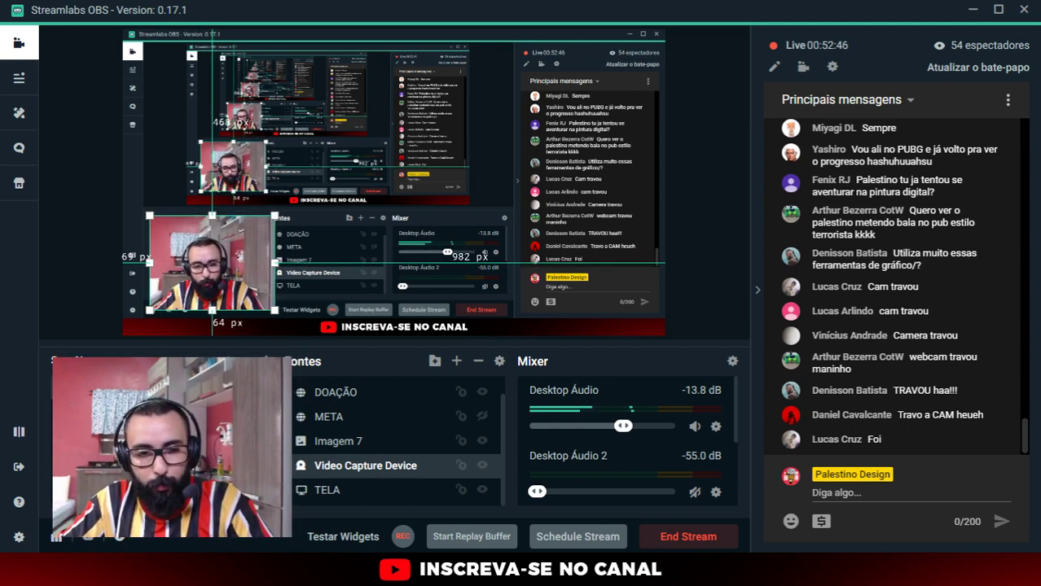
pyautogui.click(464, 570)
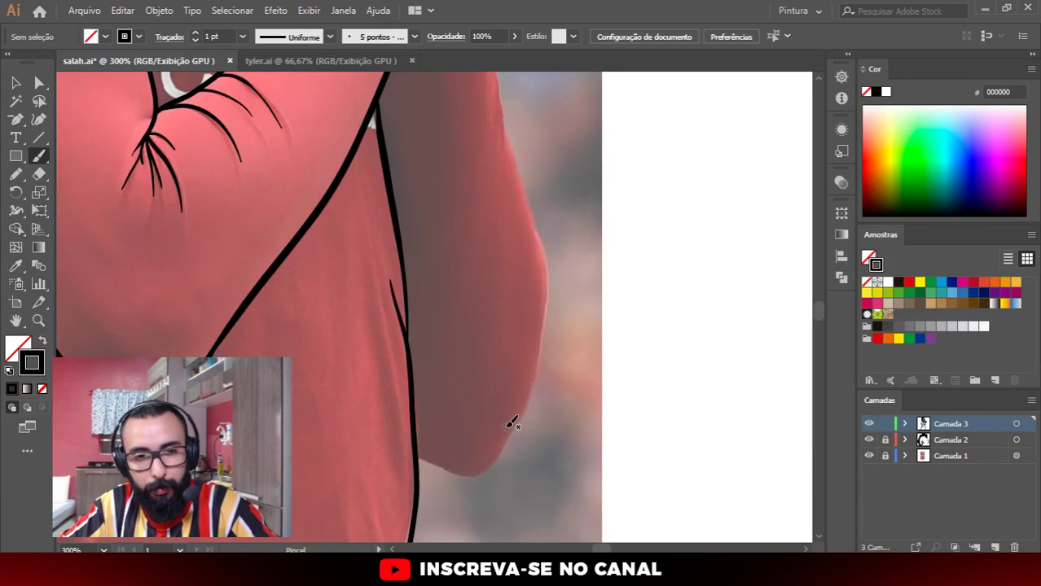
# Step: Zoom in on the praying hands and brush a line along the outer finger's right edge
pyautogui.scroll(2, 480, 399)
pyautogui.scroll(3, 456, 285)
pyautogui.scroll(3, 489, 171)
pyautogui.scroll(3, 513, 158)
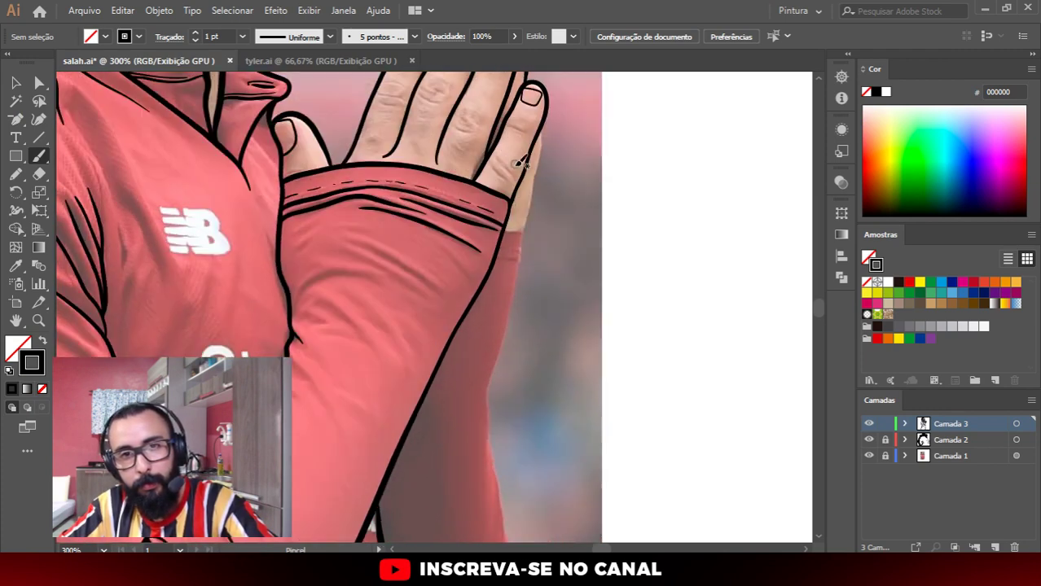
pyautogui.scroll(1, 537, 171)
pyautogui.scroll(3, 560, 181)
pyautogui.scroll(2, 530, 252)
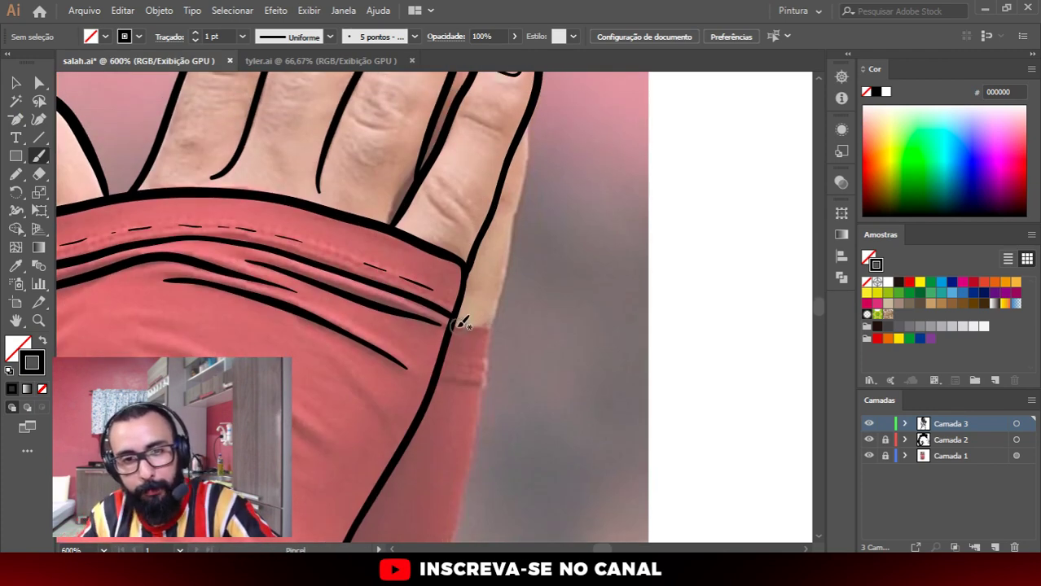
pyautogui.moveTo(487, 320); pyautogui.dragTo(534, 119)
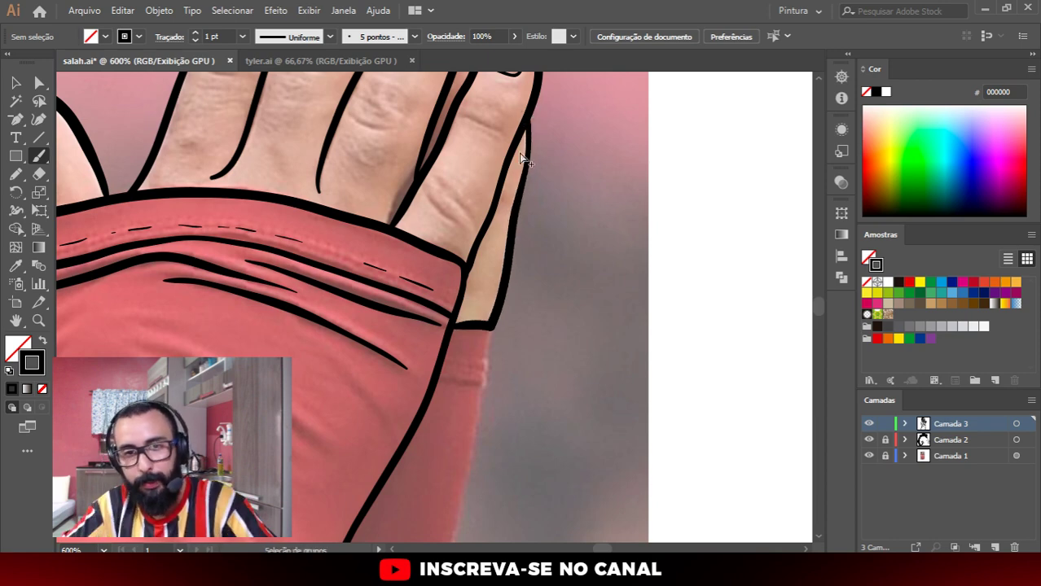
# Step: Brush the forearm's right edge from the cuff downward, extending the outline further down the arm
pyautogui.scroll(-2, 524, 171)
pyautogui.scroll(-1, 519, 245)
pyautogui.scroll(1, 495, 371)
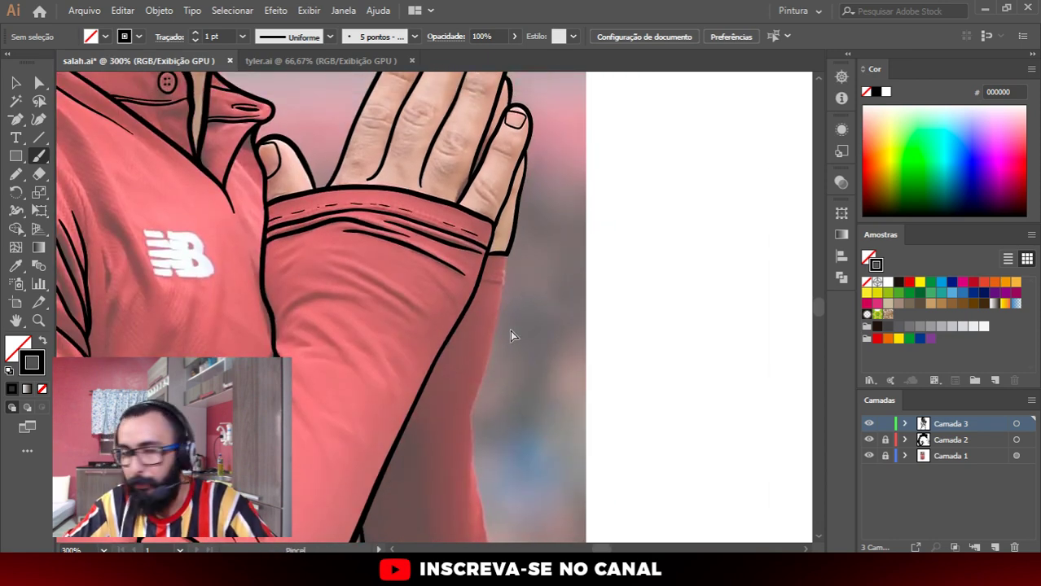
pyautogui.scroll(1, 515, 342)
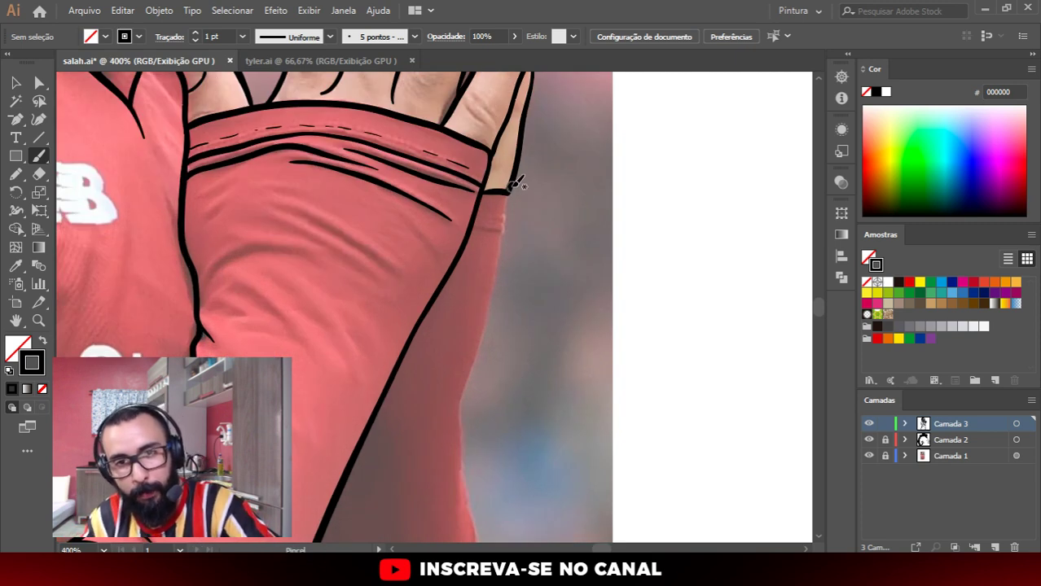
pyautogui.moveTo(515, 176)
pyautogui.mouseDown()
pyautogui.moveTo(468, 399)
pyautogui.moveTo(464, 507)
pyautogui.mouseUp()
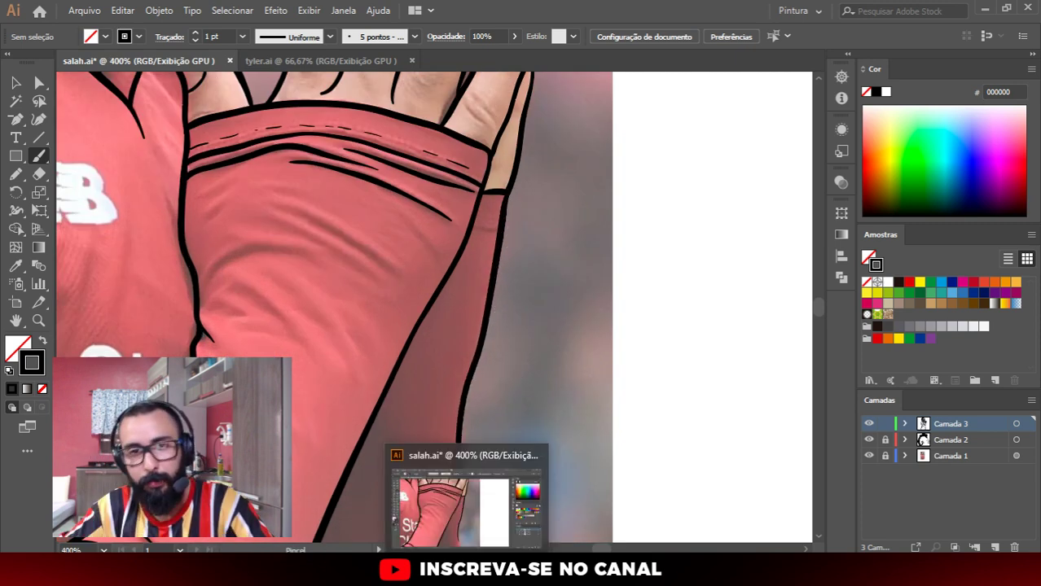
pyautogui.scroll(-5, 548, 188)
pyautogui.scroll(-10, 548, 187)
pyautogui.scroll(1, 419, 177)
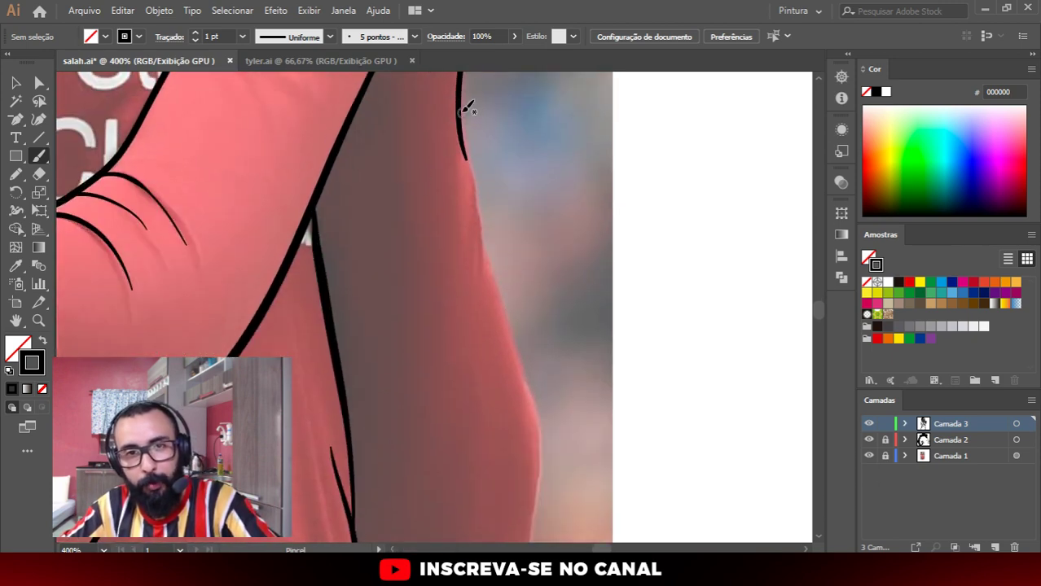
pyautogui.moveTo(472, 166); pyautogui.dragTo(532, 387)
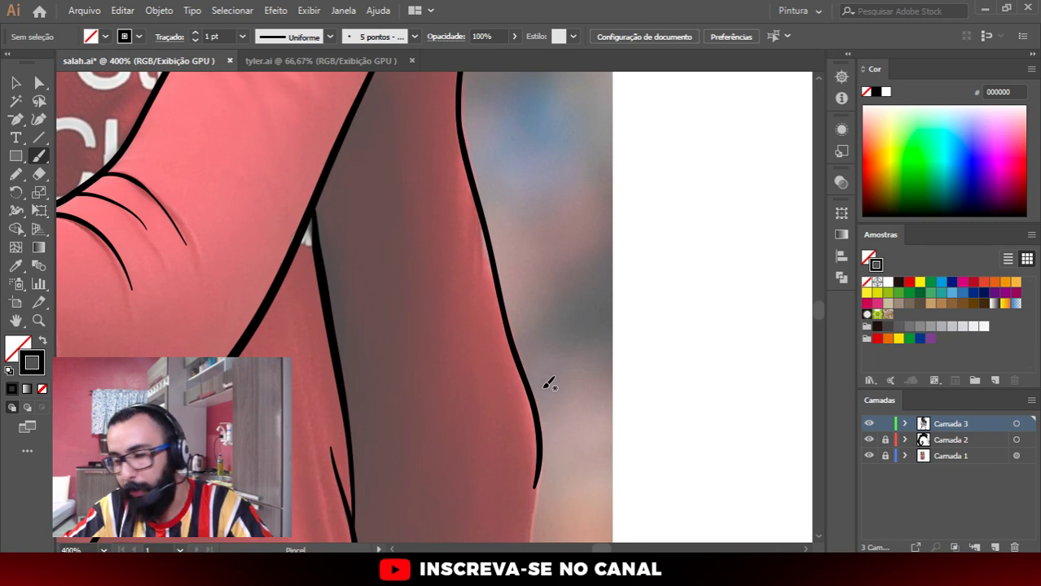
pyautogui.scroll(-3, 548, 391)
pyautogui.scroll(3, 541, 363)
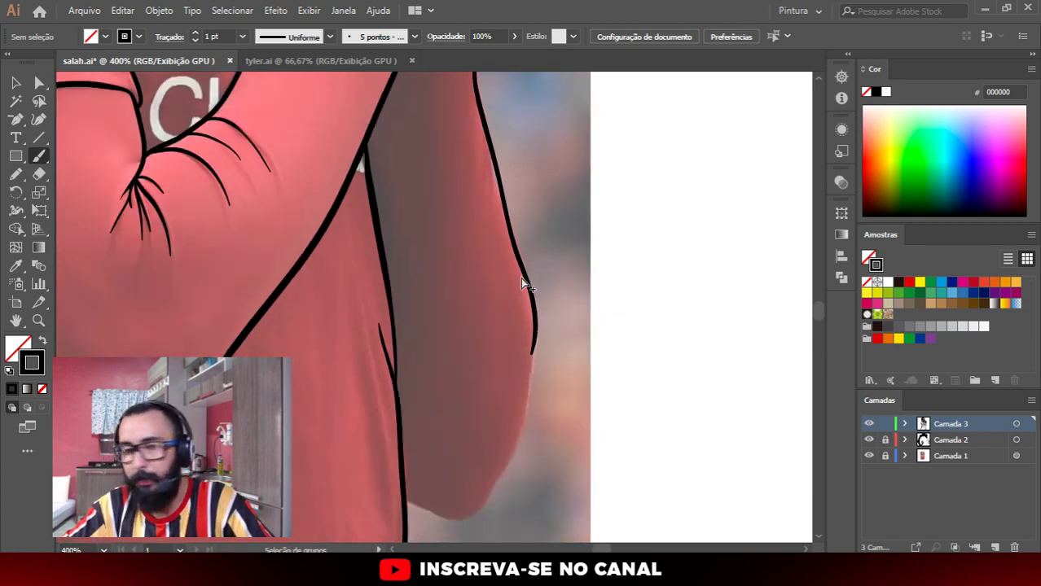
pyautogui.scroll(-6, 521, 326)
# Step: With Direct Selection, drag the arm line's anchors to reshape its lower end and curve
pyautogui.press('a')
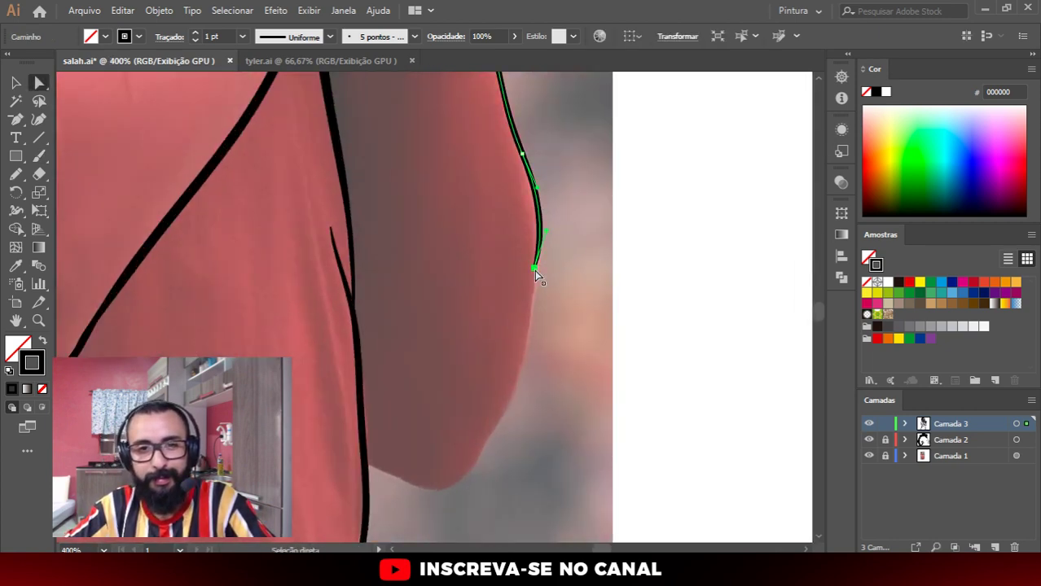
pyautogui.moveTo(534, 270); pyautogui.dragTo(530, 299)
pyautogui.click(544, 246)
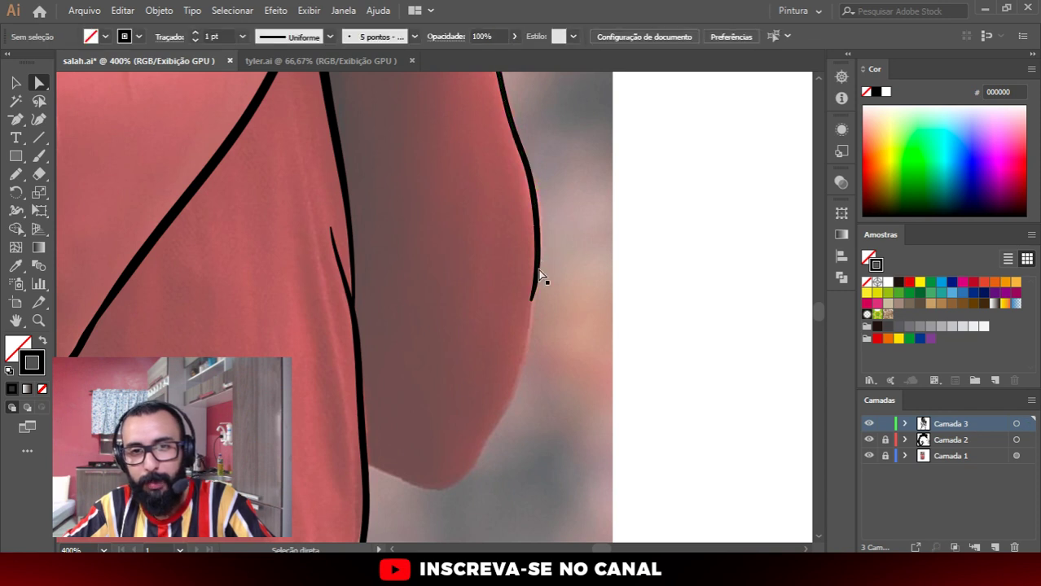
pyautogui.click(541, 277)
pyautogui.click(531, 299)
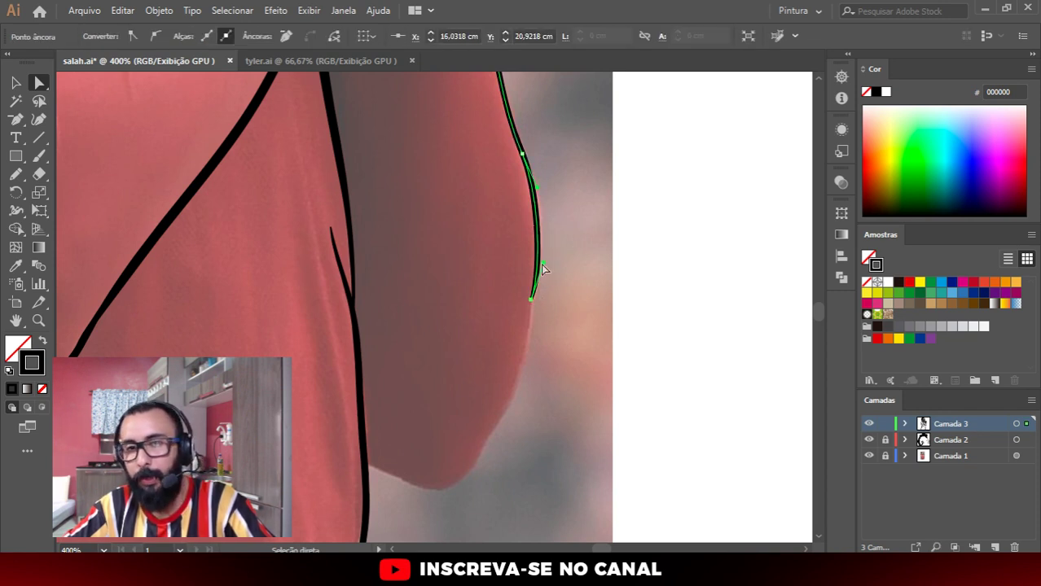
pyautogui.moveTo(541, 269); pyautogui.dragTo(536, 246)
pyautogui.click(569, 282)
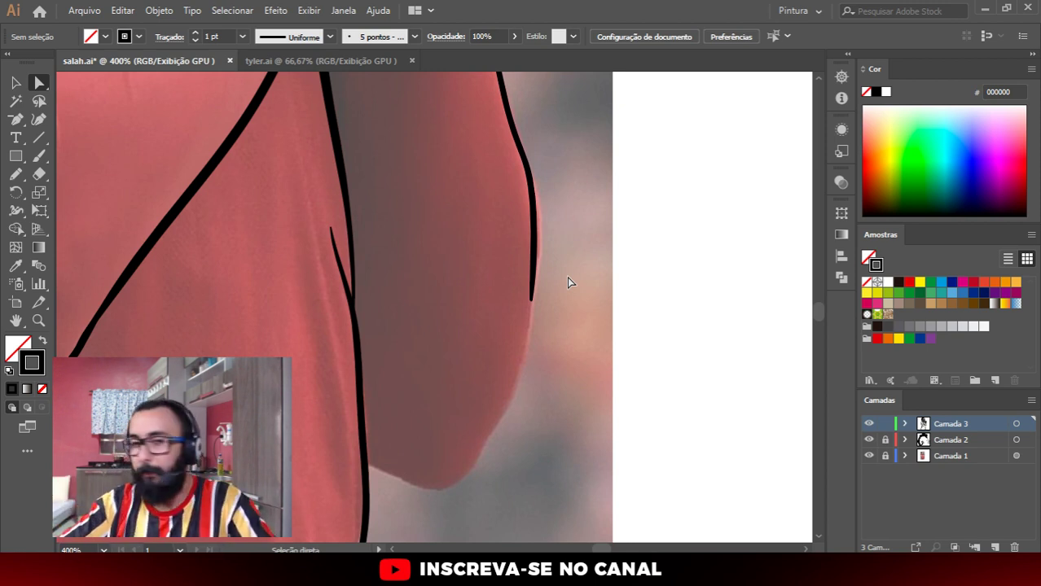
pyautogui.scroll(-2, 569, 282)
# Step: Brush the forearm's rounded bottom curve to close the shape, then check the outline path
pyautogui.press('b')
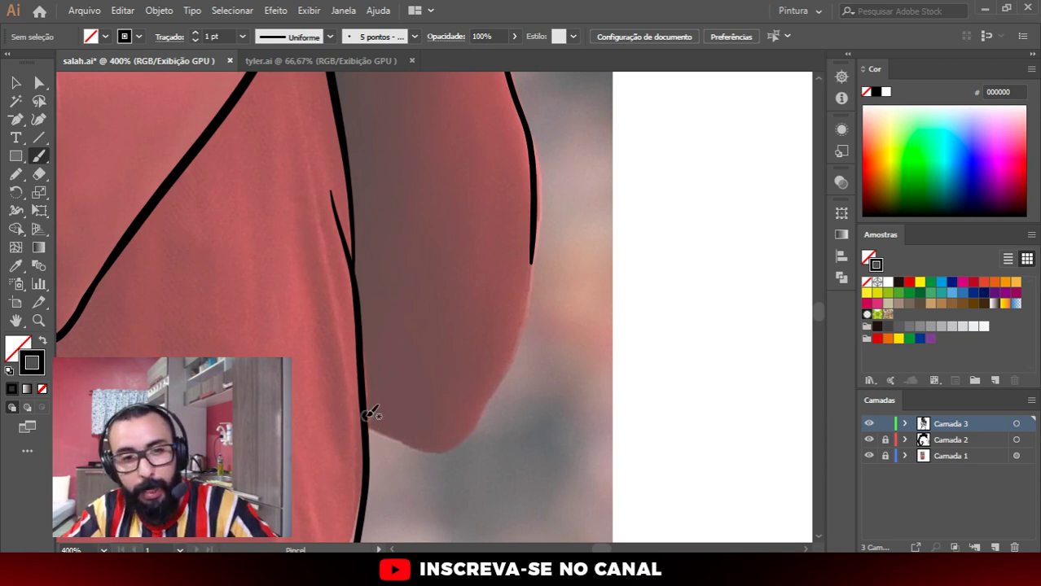
pyautogui.moveTo(377, 428)
pyautogui.mouseDown()
pyautogui.moveTo(516, 343)
pyautogui.moveTo(534, 244)
pyautogui.mouseUp()
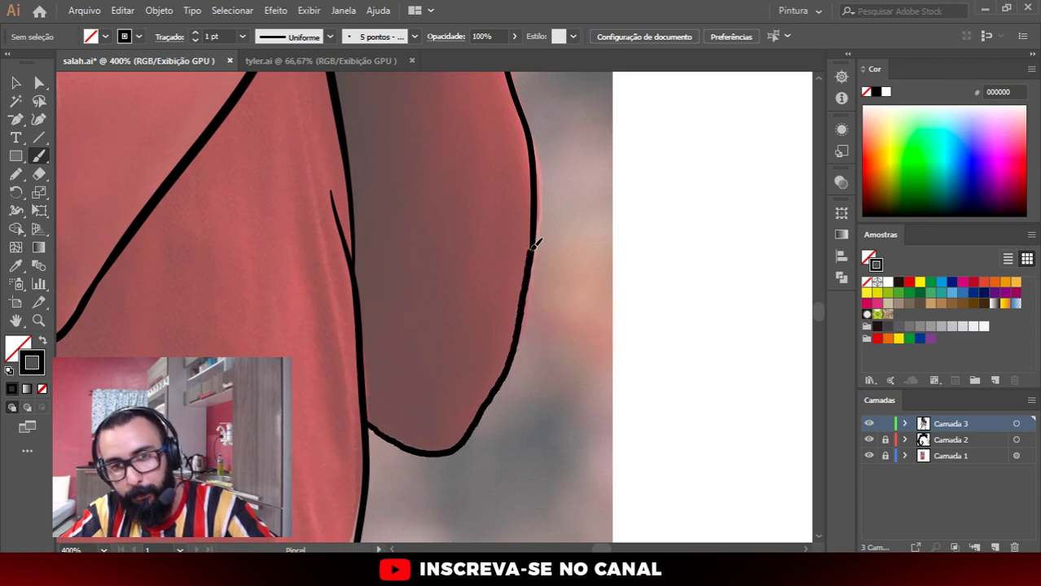
pyautogui.scroll(2, 469, 440)
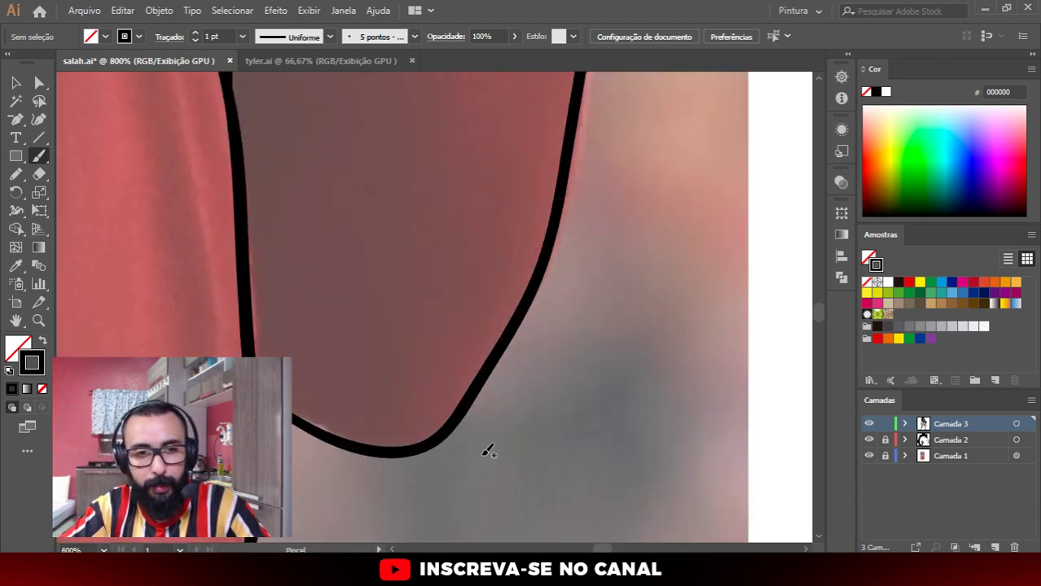
pyautogui.moveTo(290, 355)
pyautogui.mouseDown()
pyautogui.moveTo(332, 386)
pyautogui.moveTo(414, 400)
pyautogui.moveTo(440, 384)
pyautogui.mouseUp()
pyautogui.scroll(5, 395, 436)
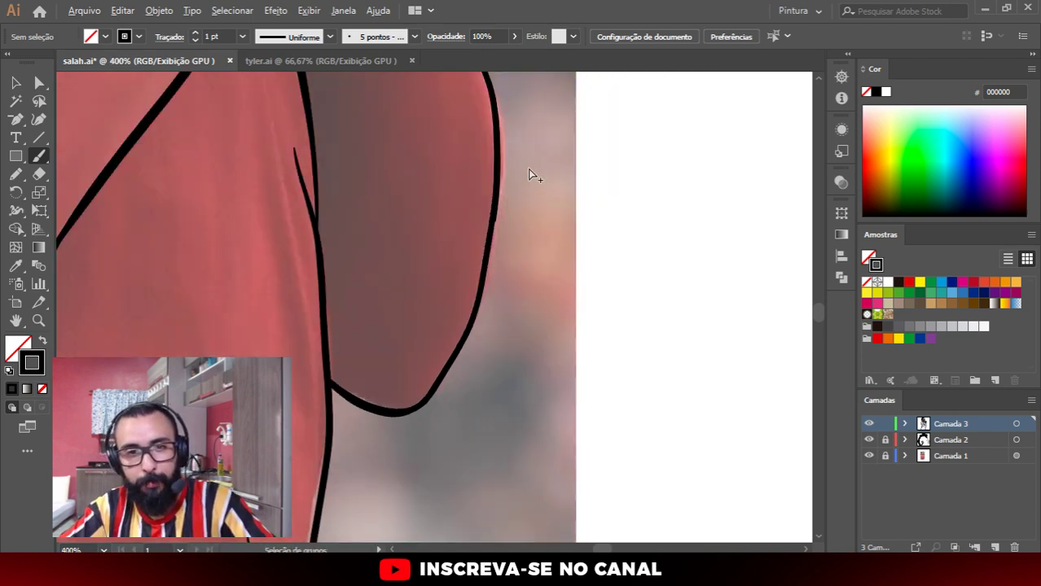
pyautogui.press('a')
pyautogui.click(449, 303)
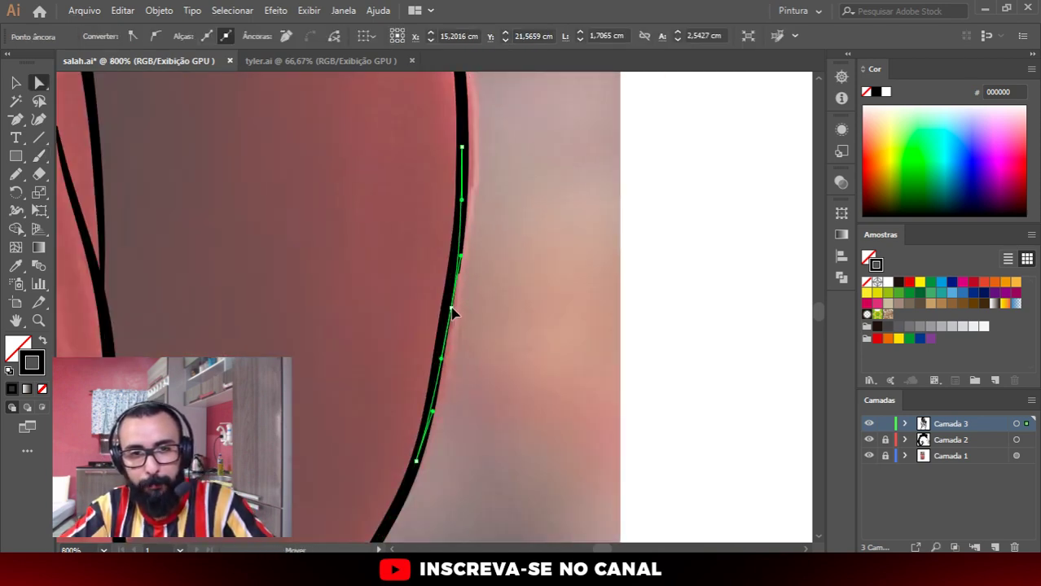
pyautogui.click(473, 311)
pyautogui.scroll(-5, 521, 275)
pyautogui.scroll(-3, 522, 274)
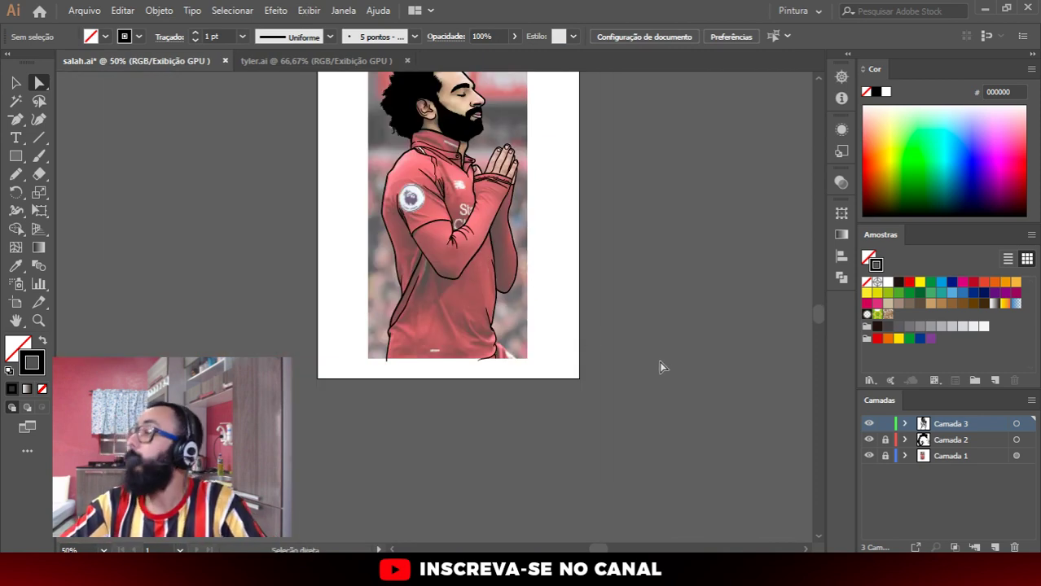
# Step: Brush a fold line down the red shirt front, extending it to the bottom edge
pyautogui.scroll(-1, 531, 256)
pyautogui.scroll(3, 491, 235)
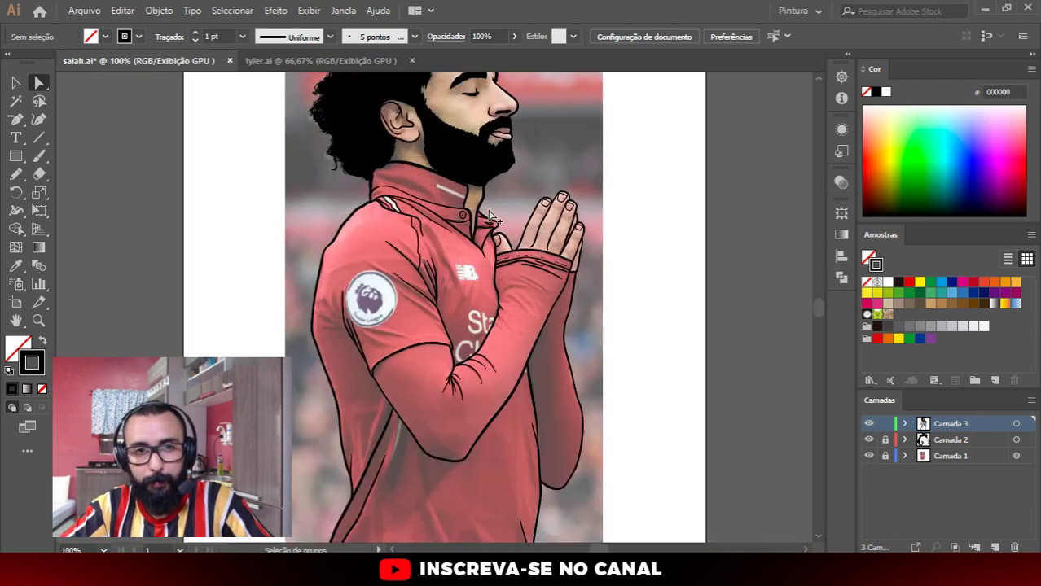
pyautogui.scroll(1, 486, 230)
pyautogui.scroll(-1, 540, 255)
pyautogui.scroll(3, 368, 124)
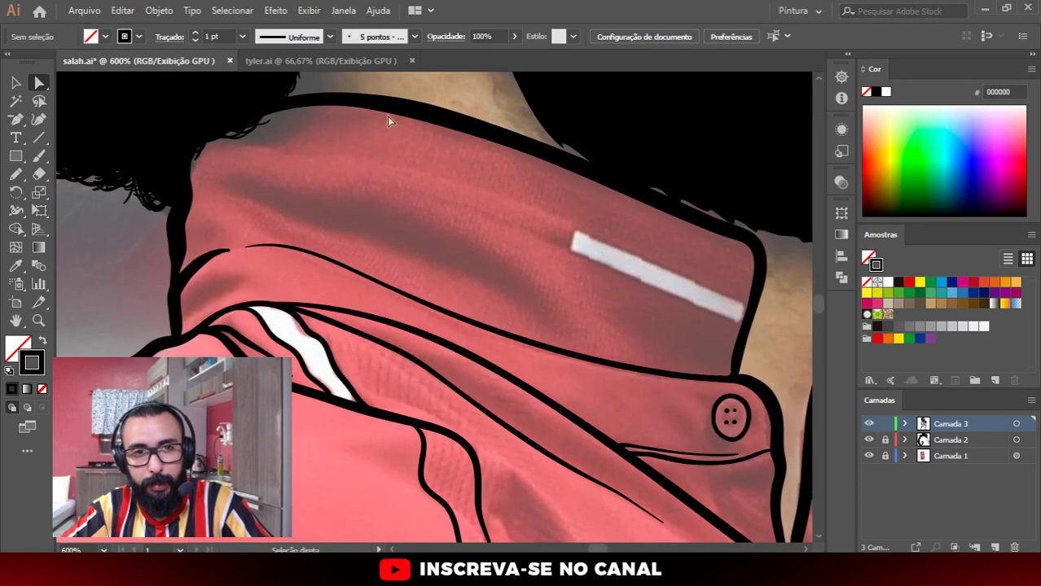
pyautogui.scroll(-5, 579, 231)
pyautogui.scroll(1, 623, 364)
pyautogui.scroll(2, 623, 364)
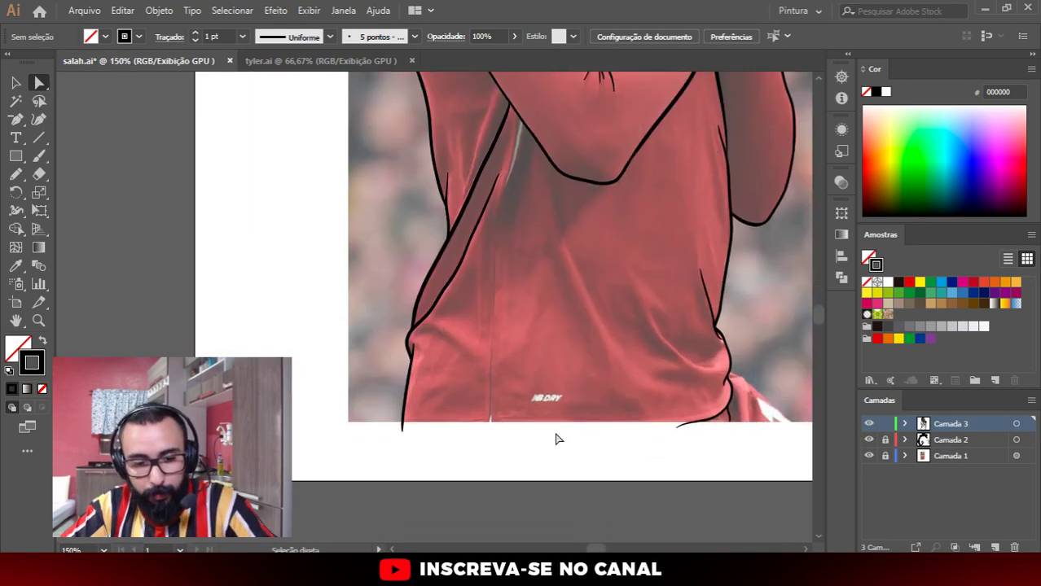
pyautogui.scroll(-2, 556, 435)
pyautogui.press('b')
pyautogui.scroll(1, 544, 254)
pyautogui.scroll(2, 543, 250)
pyautogui.scroll(1, 548, 267)
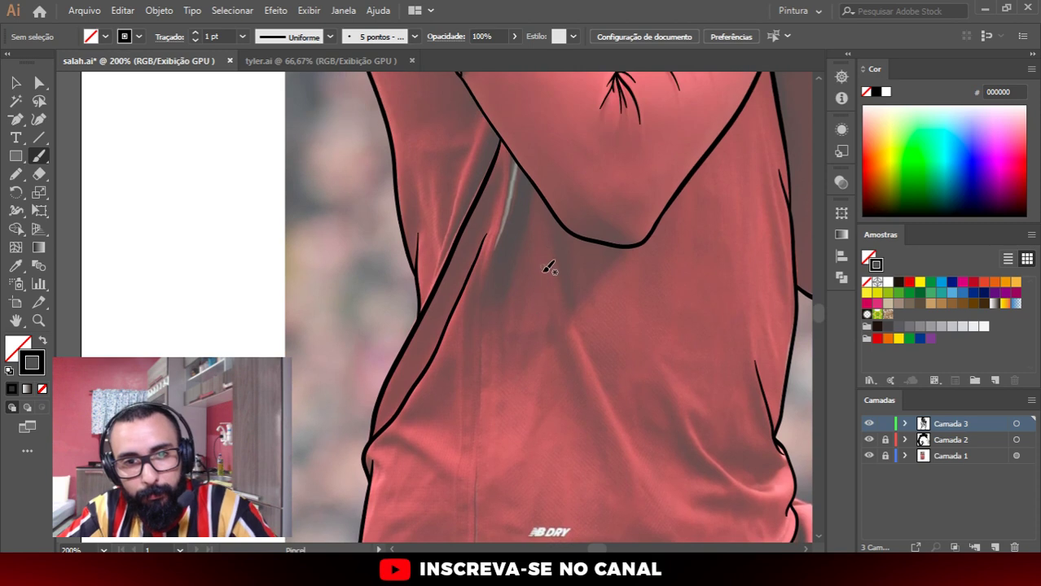
pyautogui.scroll(-1, 515, 281)
pyautogui.scroll(-2, 570, 350)
pyautogui.scroll(1, 570, 350)
pyautogui.scroll(2, 603, 302)
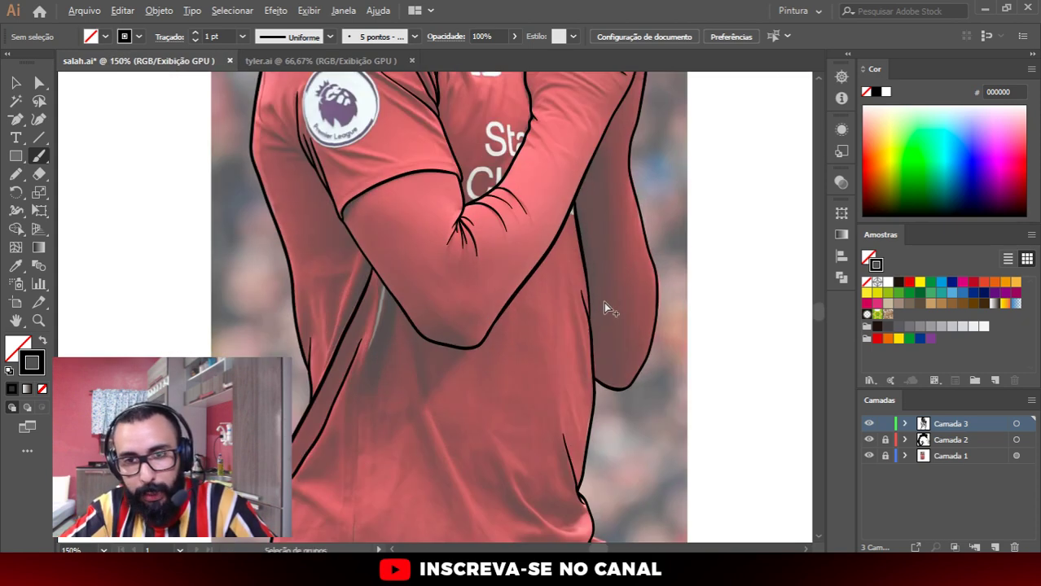
pyautogui.scroll(-1, 603, 301)
pyautogui.scroll(-2, 599, 344)
pyautogui.scroll(1, 518, 399)
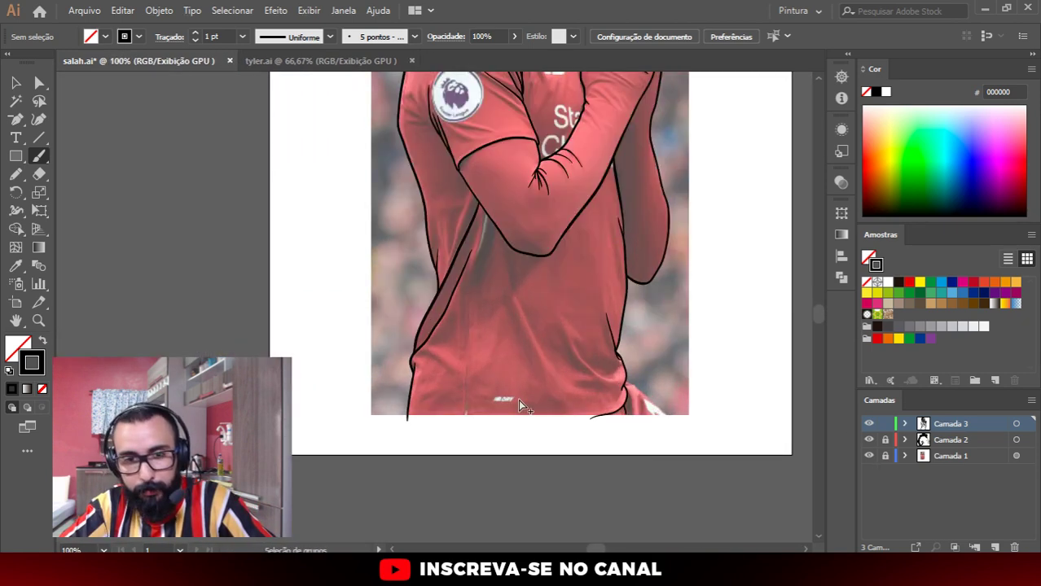
pyautogui.scroll(1, 419, 358)
pyautogui.scroll(1, 432, 358)
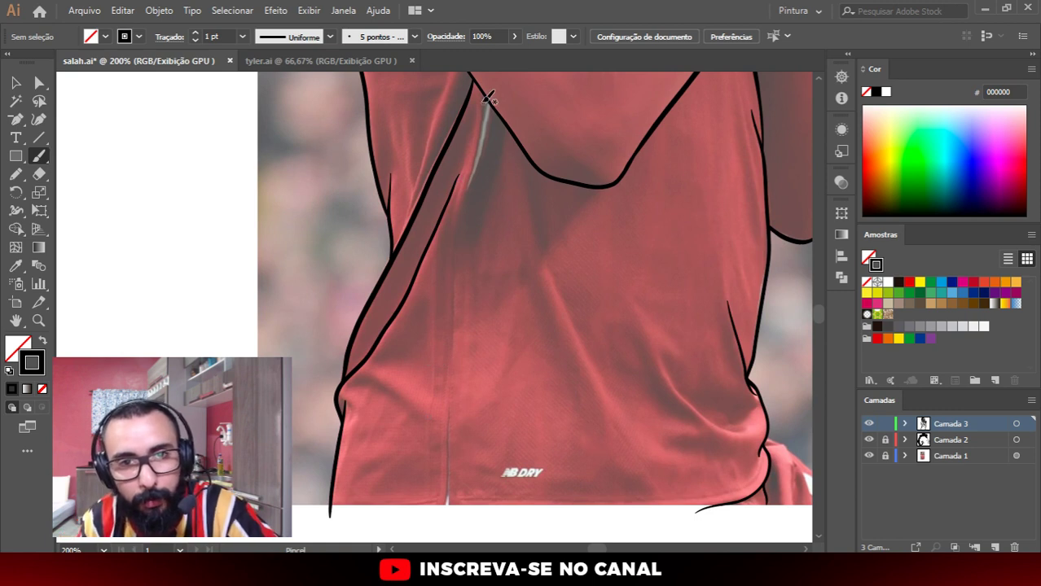
pyautogui.moveTo(486, 116)
pyautogui.mouseDown()
pyautogui.moveTo(455, 314)
pyautogui.moveTo(452, 423)
pyautogui.mouseUp()
pyautogui.moveTo(452, 472); pyautogui.dragTo(448, 516)
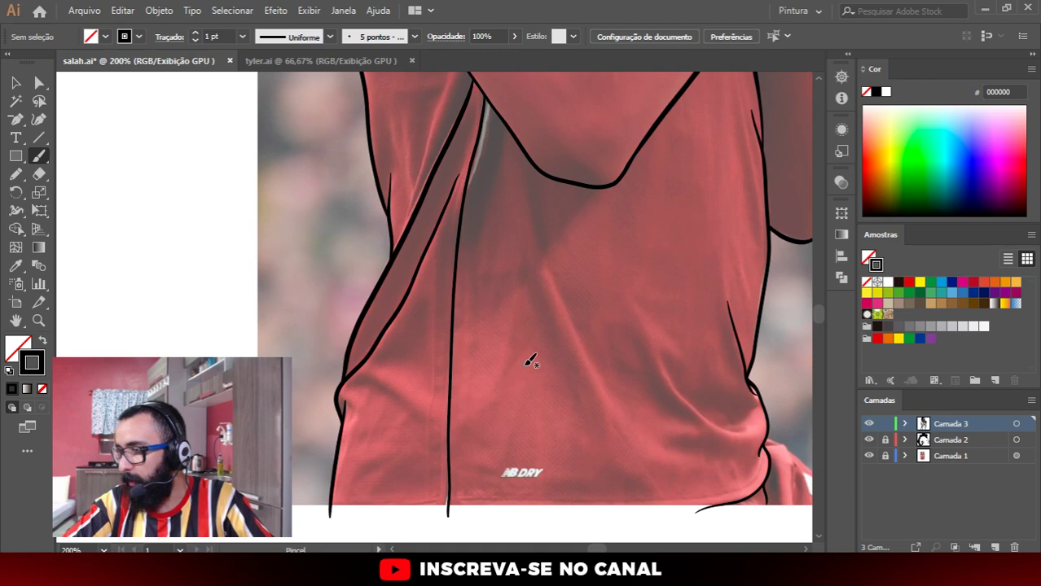
# Step: Magnify the hem and add a short stroke forking off the fold line's lower end, then zoom out
pyautogui.hotkey('ctrl', '+')
pyautogui.hotkey('ctrl', '+')
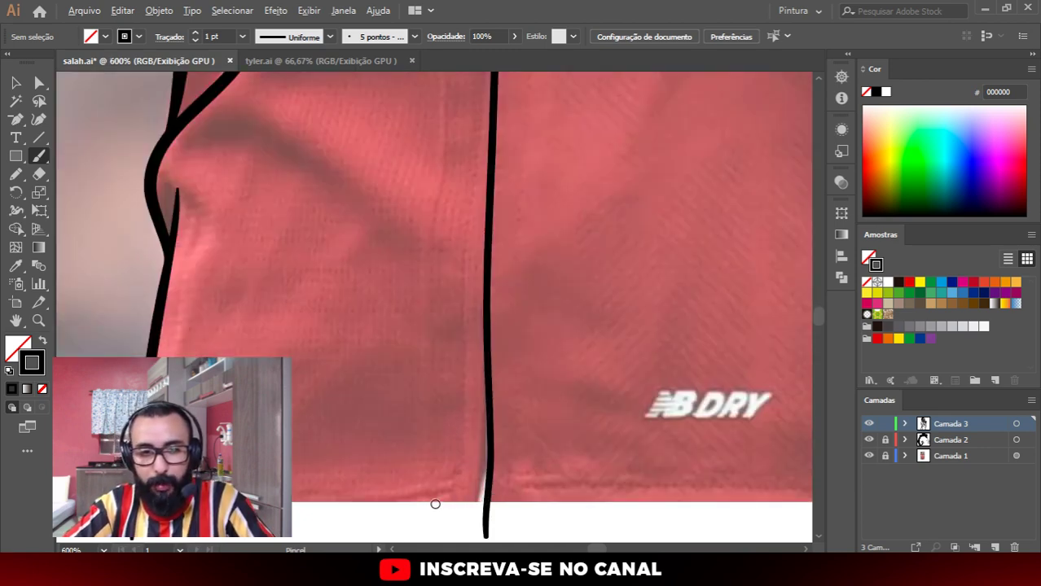
pyautogui.hotkey('ctrl', '+')
pyautogui.hotkey('ctrl', '+')
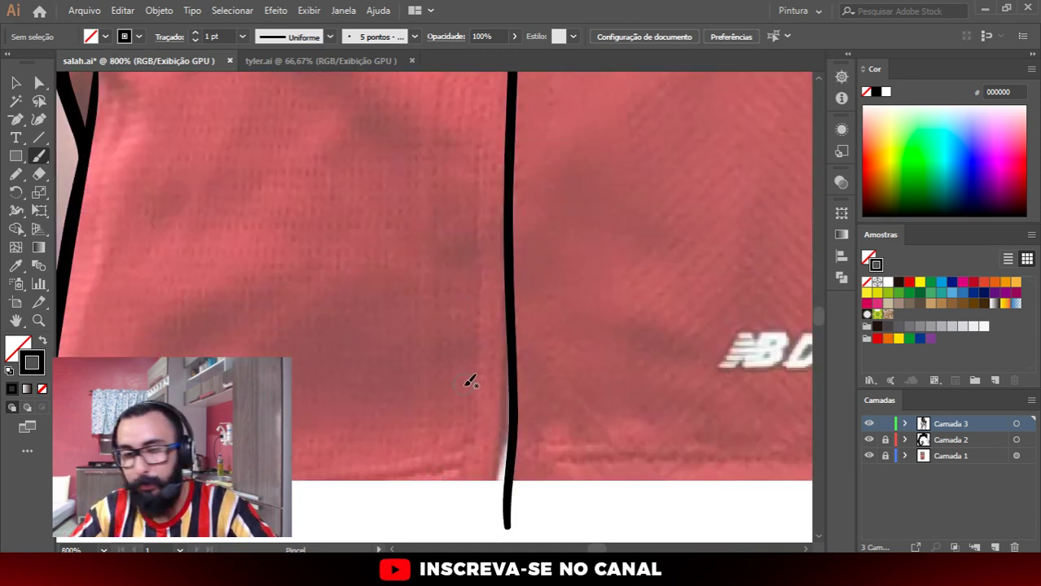
pyautogui.moveTo(483, 502); pyautogui.dragTo(514, 303)
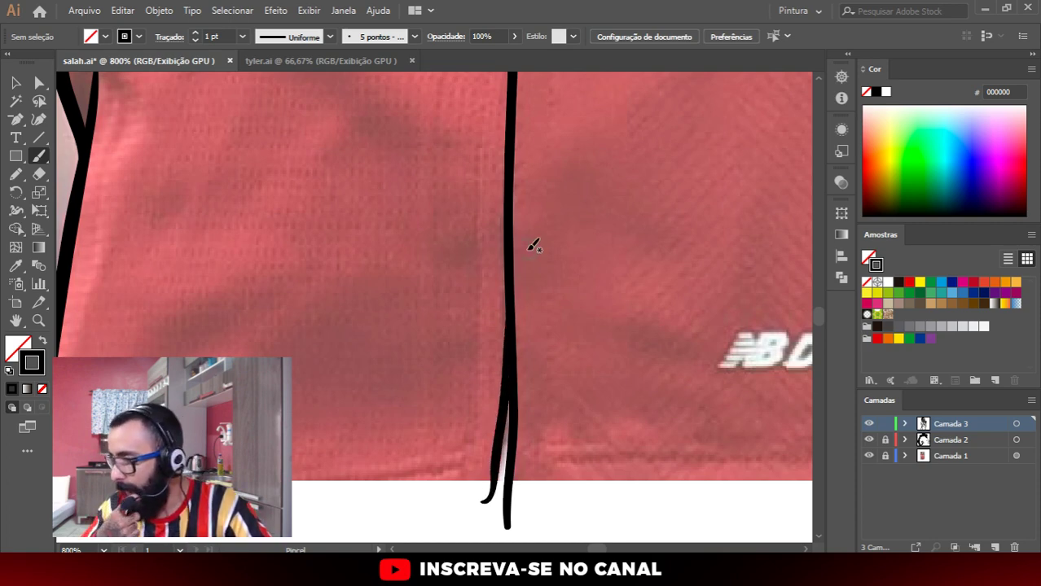
pyautogui.hotkey('ctrl', '-')
pyautogui.hotkey('ctrl', '-')
pyautogui.hotkey('ctrl', '-')
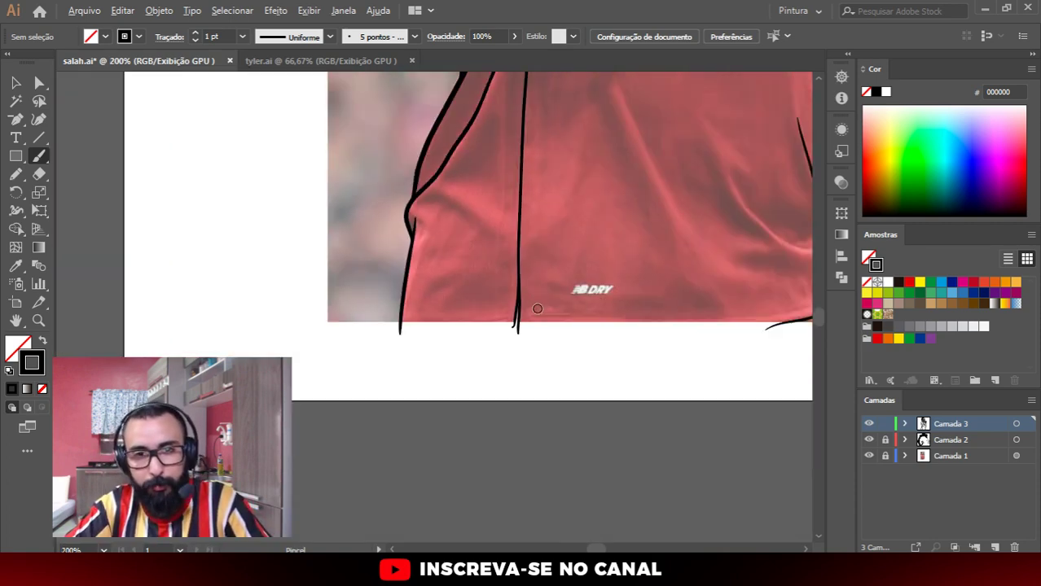
pyautogui.hotkey('ctrl', '-')
pyautogui.hotkey('ctrl', '-')
pyautogui.hotkey('ctrl', '-')
pyautogui.scroll(3, 687, 204)
pyautogui.scroll(3, 700, 132)
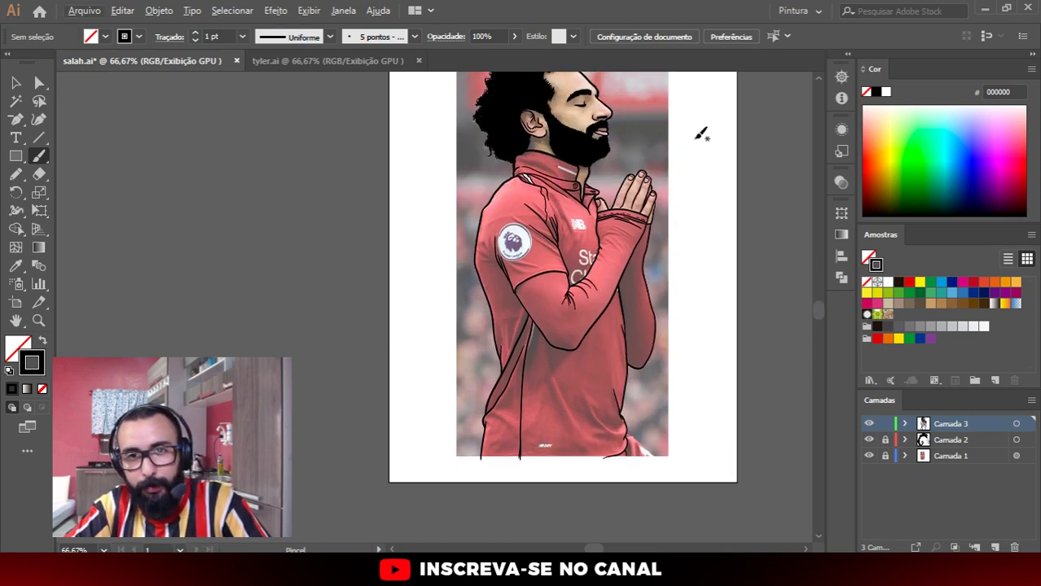
pyautogui.scroll(3, 700, 133)
pyautogui.scroll(5, 645, 155)
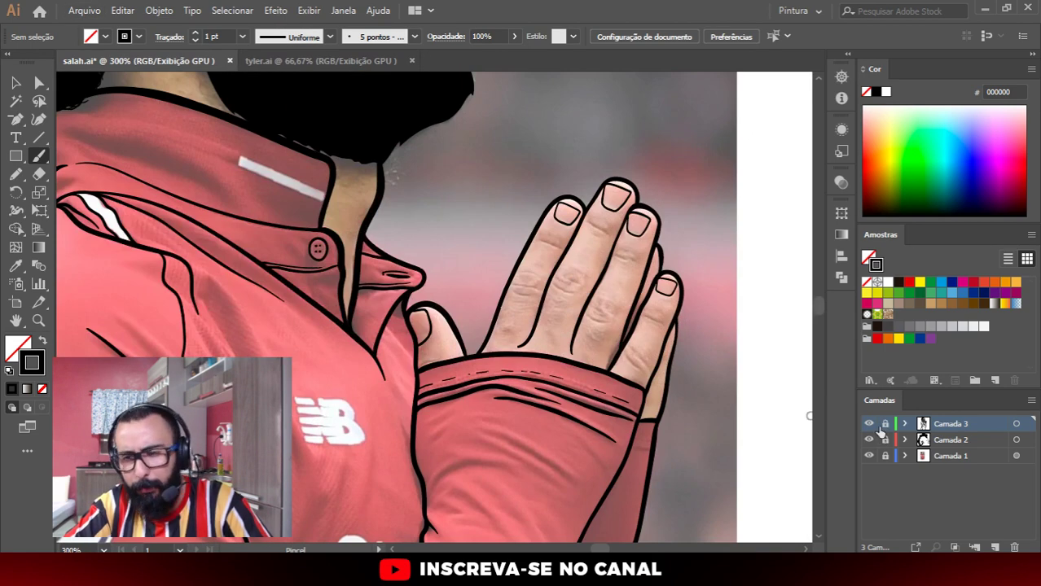
# Step: Add a fourth layer and set the Pencil to draw with black fill and no stroke
pyautogui.click(995, 547)
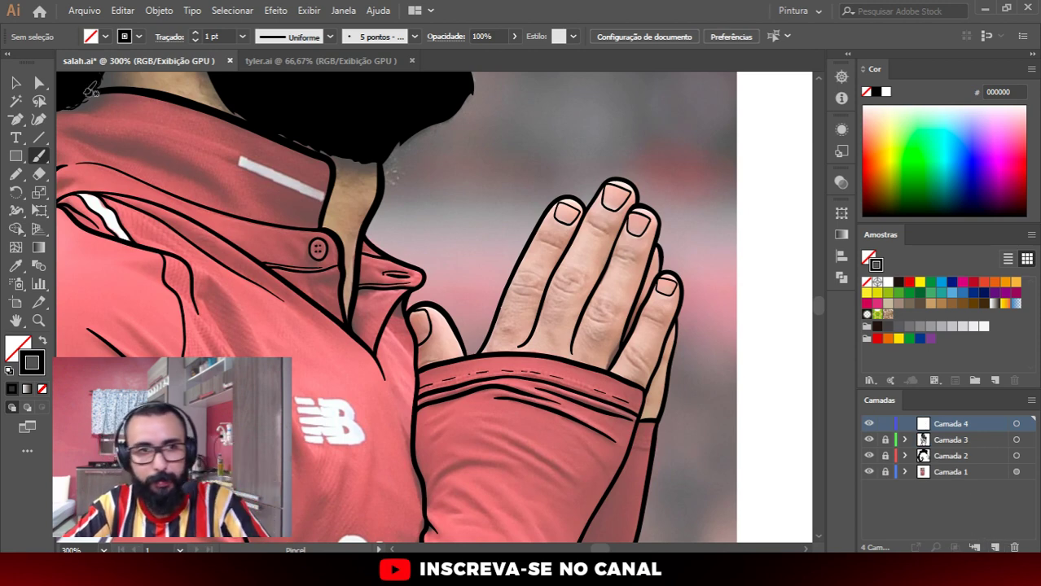
pyautogui.press('n')
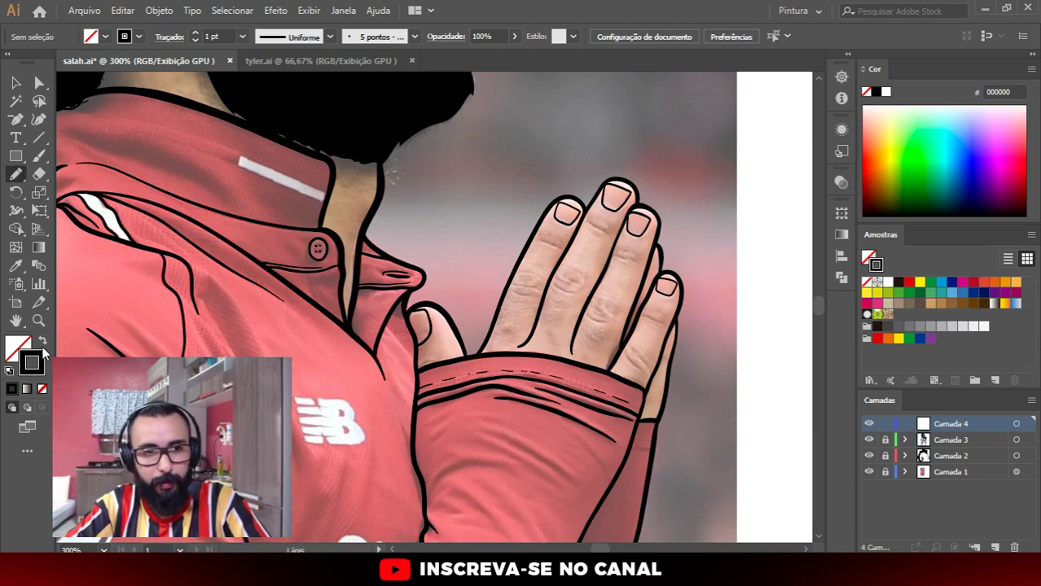
pyautogui.click(42, 342)
pyautogui.scroll(1, 602, 163)
pyautogui.scroll(1, 602, 154)
pyautogui.scroll(1, 601, 162)
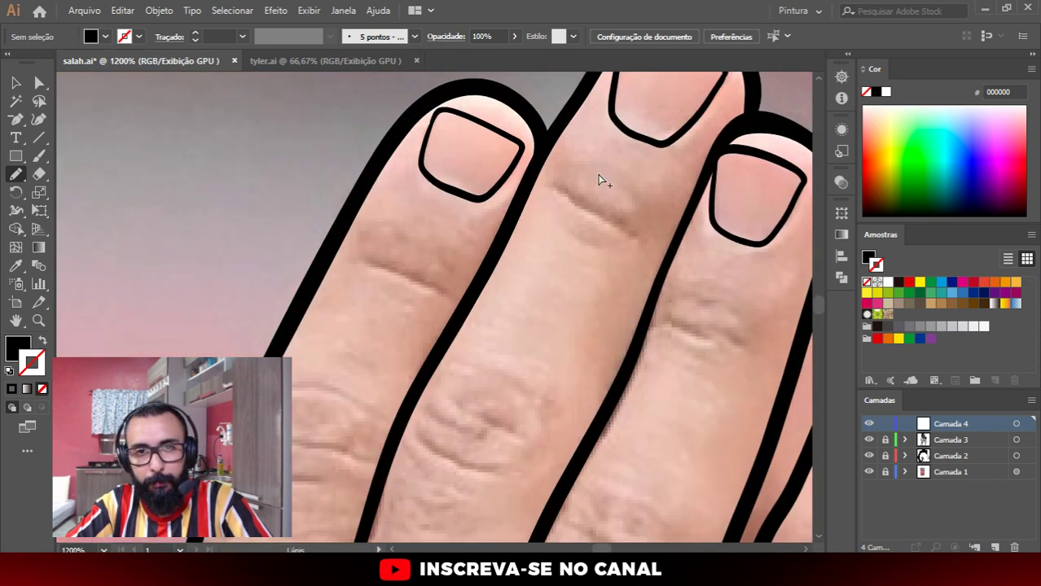
pyautogui.scroll(1, 600, 180)
# Step: Pencil the first black crease marks onto the finger's knuckles
pyautogui.moveTo(504, 184)
pyautogui.mouseDown()
pyautogui.moveTo(670, 284)
pyautogui.moveTo(605, 226)
pyautogui.moveTo(502, 189)
pyautogui.mouseUp()
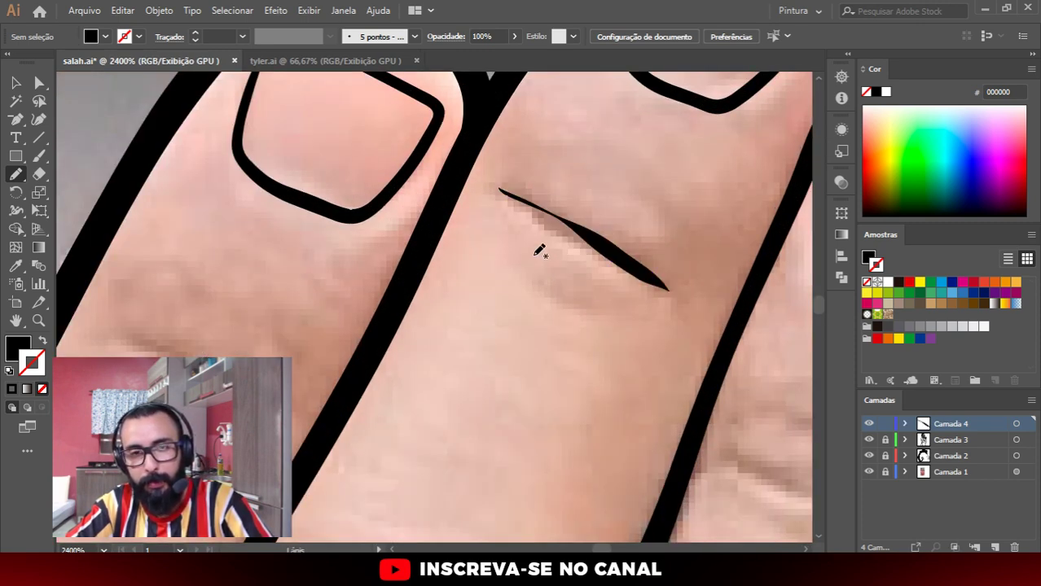
pyautogui.moveTo(508, 249)
pyautogui.mouseDown()
pyautogui.moveTo(551, 285)
pyautogui.moveTo(598, 293)
pyautogui.moveTo(528, 272)
pyautogui.moveTo(506, 250)
pyautogui.mouseUp()
pyautogui.moveTo(592, 171)
pyautogui.mouseDown()
pyautogui.moveTo(657, 203)
pyautogui.moveTo(675, 248)
pyautogui.mouseUp()
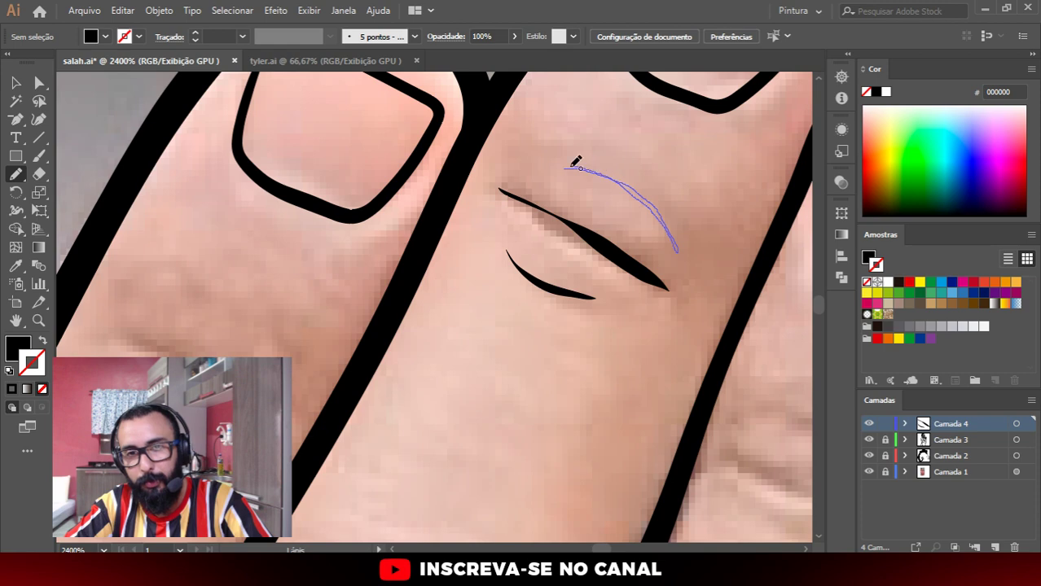
pyautogui.moveTo(573, 165); pyautogui.dragTo(565, 168)
pyautogui.scroll(-2, 570, 179)
pyautogui.scroll(-3, 586, 245)
pyautogui.scroll(-2, 590, 285)
pyautogui.scroll(3, 595, 307)
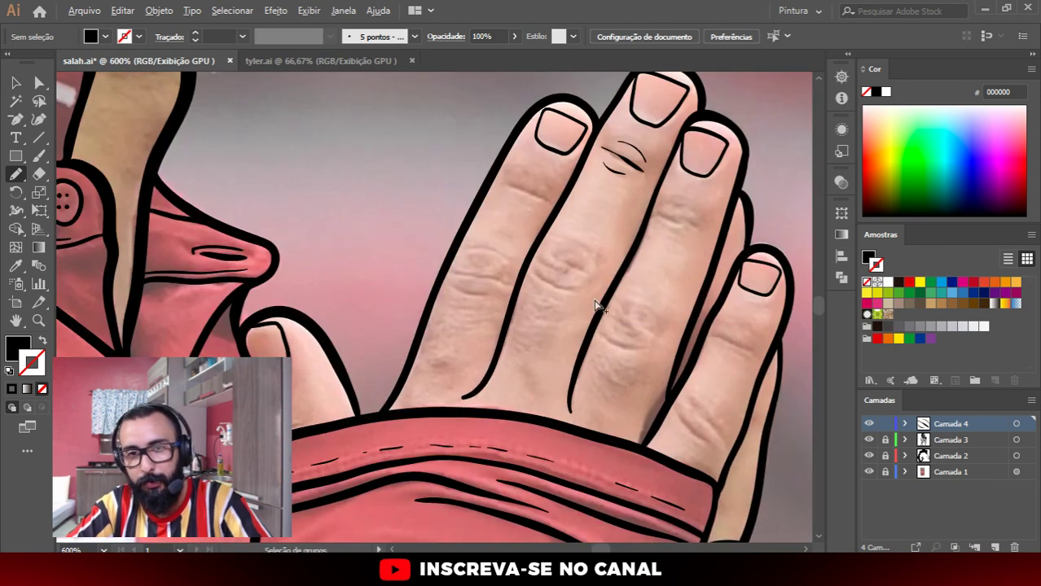
pyautogui.scroll(1, 581, 285)
pyautogui.scroll(1, 582, 312)
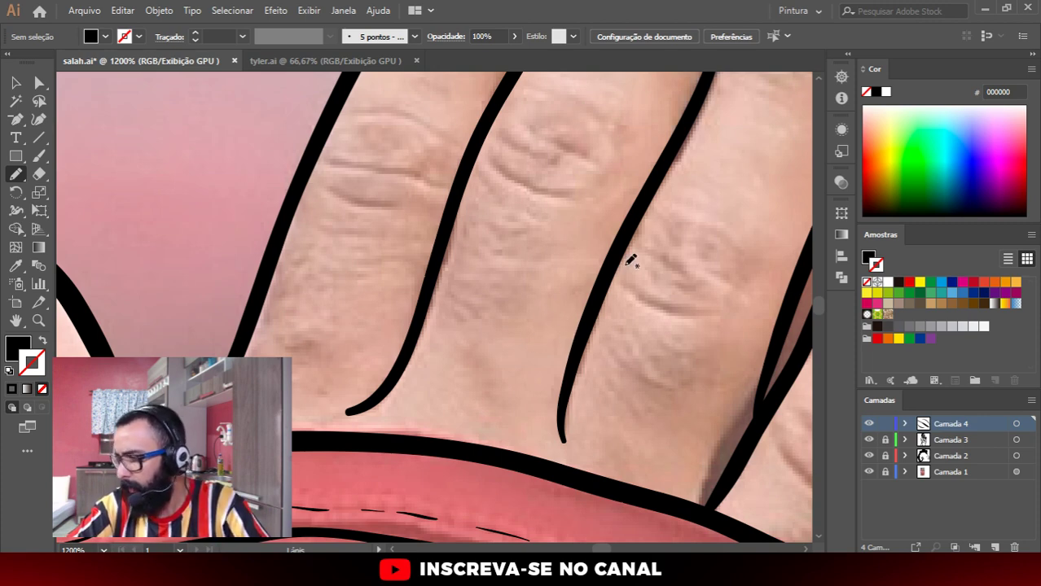
pyautogui.scroll(-2, 593, 255)
pyautogui.scroll(1, 539, 226)
pyautogui.scroll(1, 547, 205)
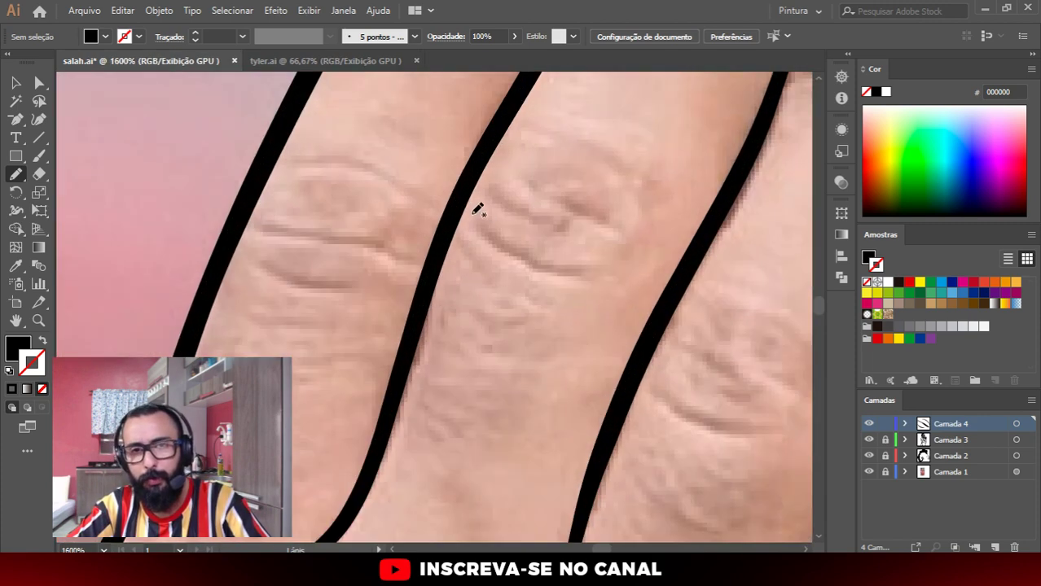
pyautogui.scroll(1, 477, 211)
# Step: Draw closed crease shapes along the lower knuckle and add further creases above it
pyautogui.moveTo(482, 226); pyautogui.dragTo(612, 300)
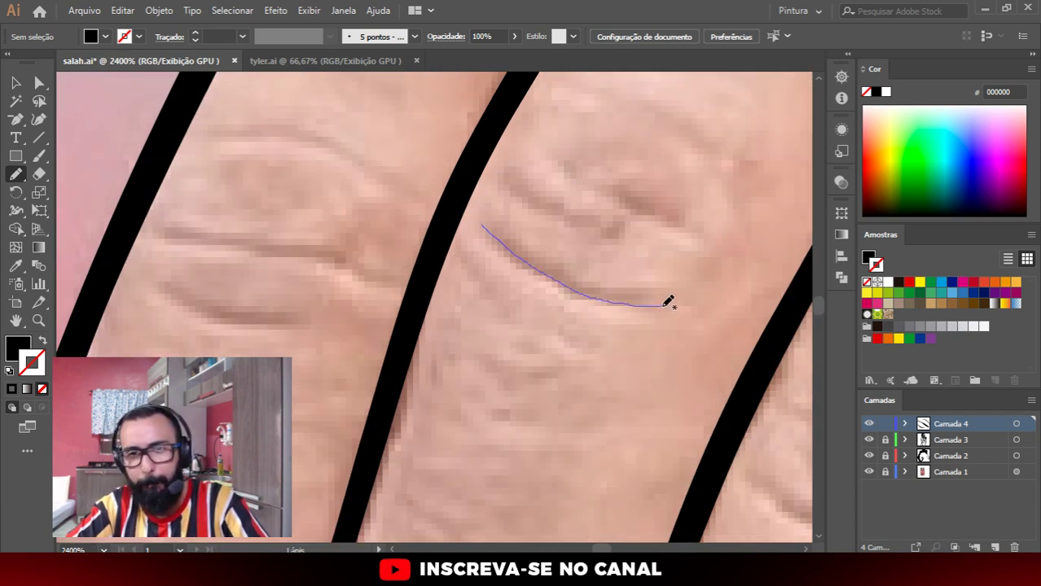
pyautogui.moveTo(607, 293); pyautogui.dragTo(484, 227)
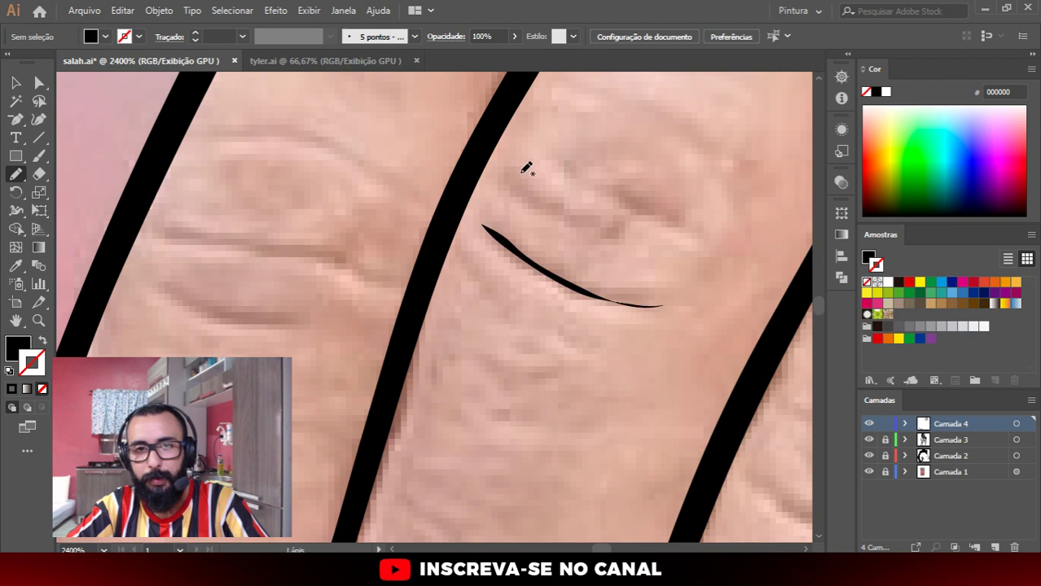
pyautogui.moveTo(505, 169)
pyautogui.mouseDown()
pyautogui.moveTo(528, 192)
pyautogui.moveTo(607, 228)
pyautogui.mouseUp()
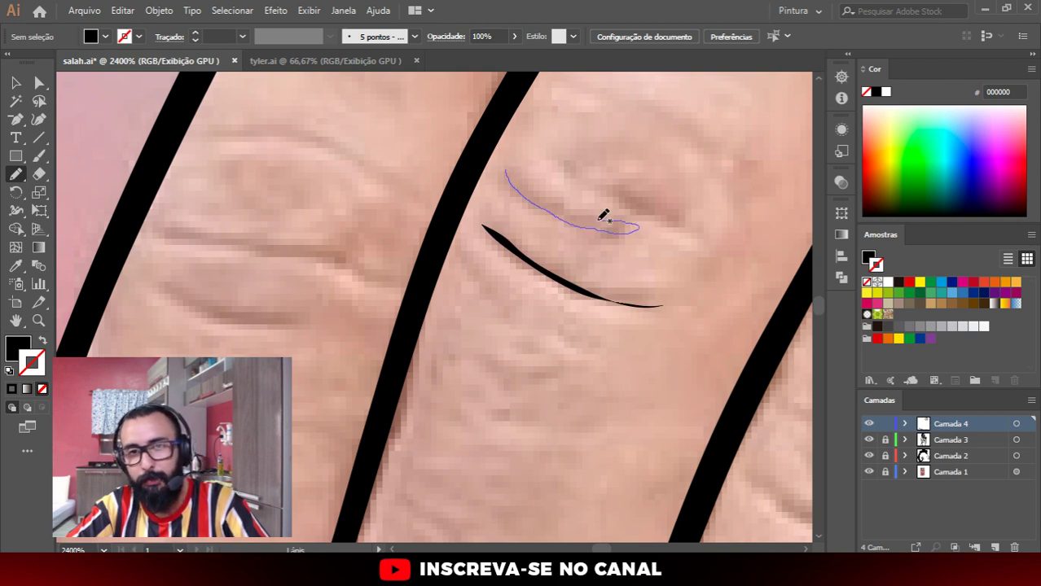
pyautogui.moveTo(512, 169)
pyautogui.mouseDown()
pyautogui.moveTo(619, 187)
pyautogui.moveTo(576, 158)
pyautogui.moveTo(557, 161)
pyautogui.mouseUp()
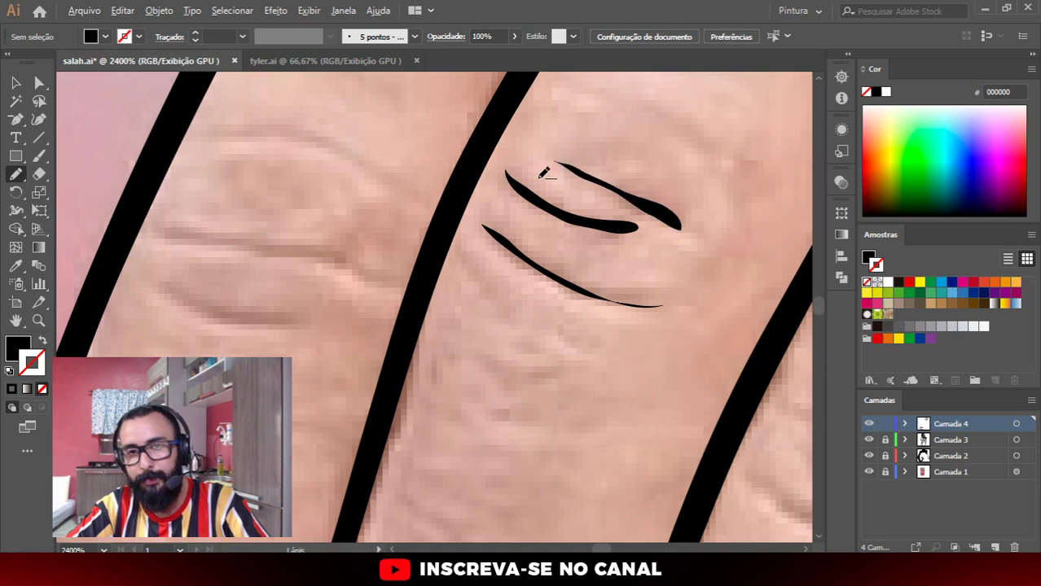
pyautogui.scroll(-3, 586, 163)
pyautogui.scroll(4, 452, 172)
pyautogui.moveTo(429, 167)
pyautogui.mouseDown()
pyautogui.moveTo(515, 213)
pyautogui.moveTo(583, 294)
pyautogui.moveTo(548, 221)
pyautogui.moveTo(444, 168)
pyautogui.moveTo(402, 164)
pyautogui.mouseUp()
pyautogui.scroll(-5, 635, 328)
pyautogui.scroll(-2, 635, 328)
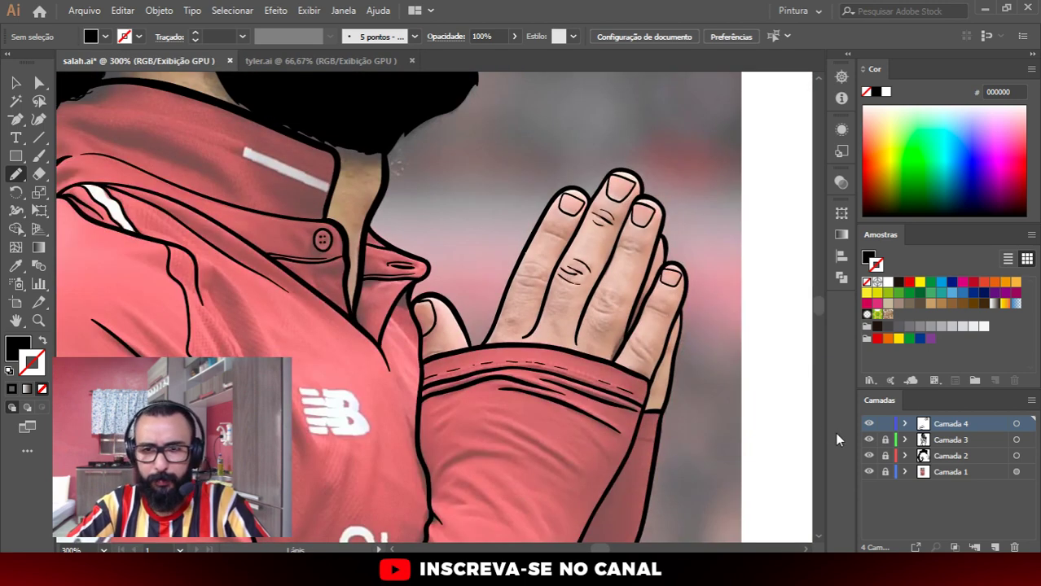
# Step: Hide the photo reference and draw two stacked crease marks on another finger knuckle
pyautogui.click(869, 472)
pyautogui.scroll(2, 554, 303)
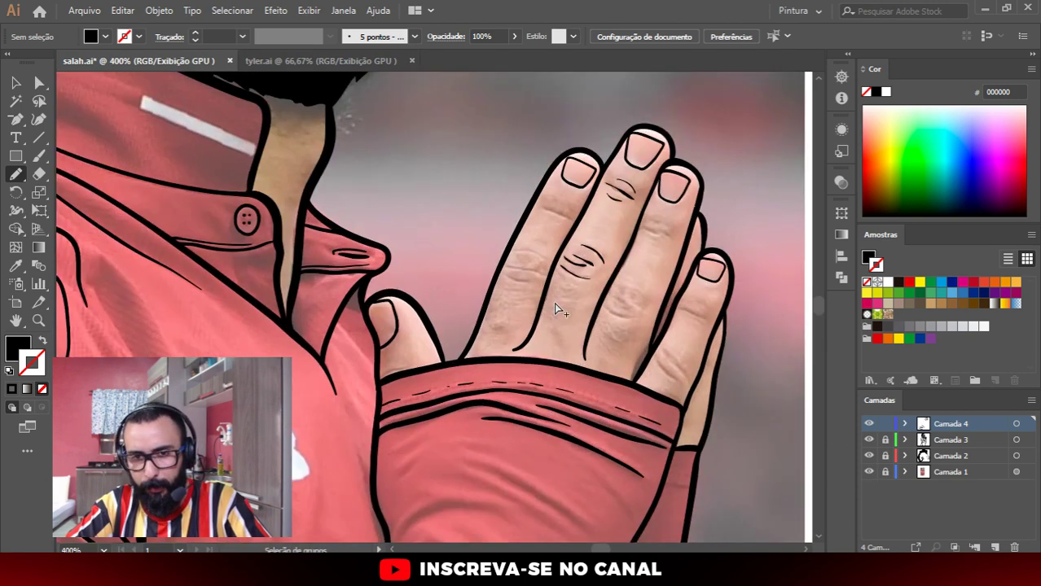
pyautogui.scroll(2, 554, 300)
pyautogui.scroll(4, 488, 221)
pyautogui.moveTo(418, 254)
pyautogui.mouseDown()
pyautogui.moveTo(437, 257)
pyautogui.moveTo(420, 254)
pyautogui.mouseUp()
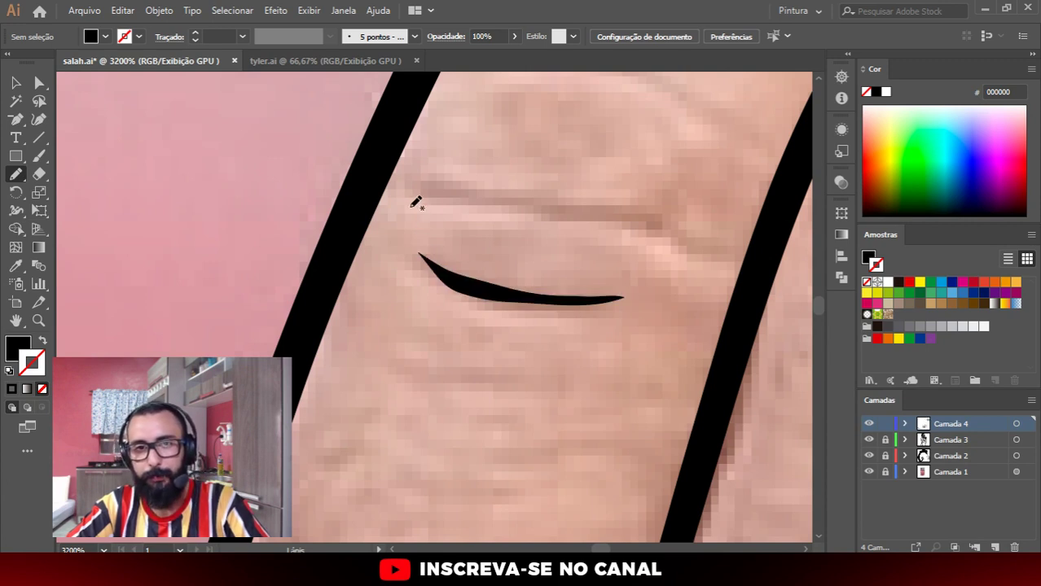
pyautogui.moveTo(409, 196)
pyautogui.mouseDown()
pyautogui.moveTo(626, 209)
pyautogui.moveTo(417, 196)
pyautogui.mouseUp()
pyautogui.scroll(-2, 551, 229)
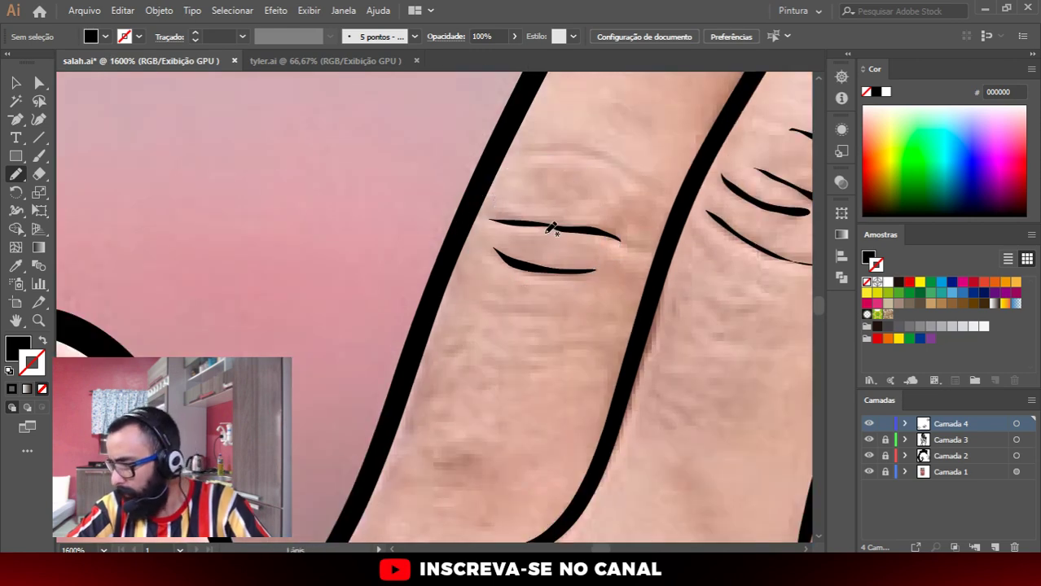
pyautogui.scroll(2, 551, 229)
pyautogui.scroll(2, 490, 255)
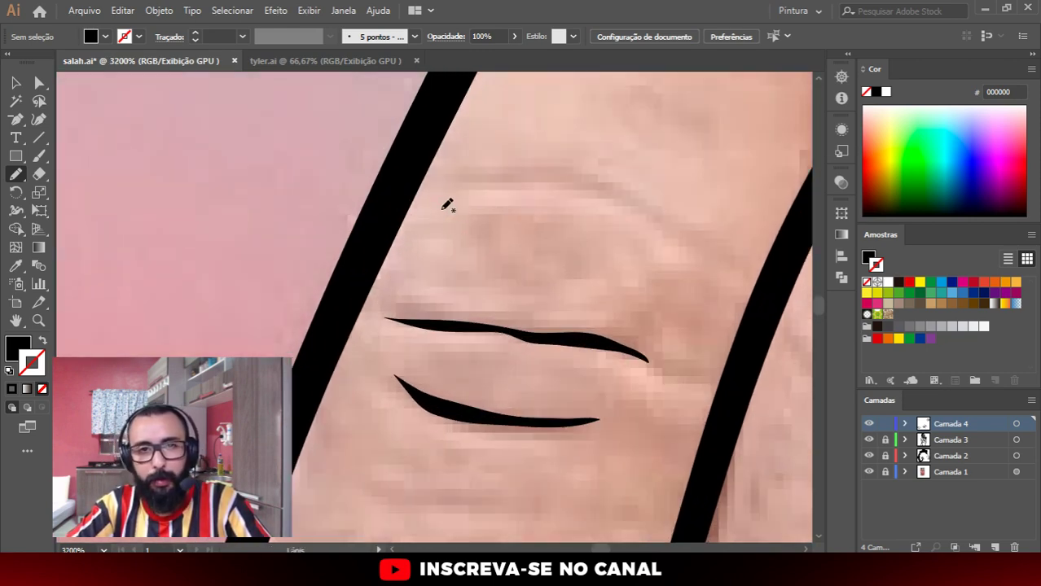
# Step: Draw further crease lines on the knuckle and along the first finger's skin
pyautogui.moveTo(447, 192)
pyautogui.mouseDown()
pyautogui.moveTo(609, 184)
pyautogui.moveTo(507, 175)
pyautogui.mouseUp()
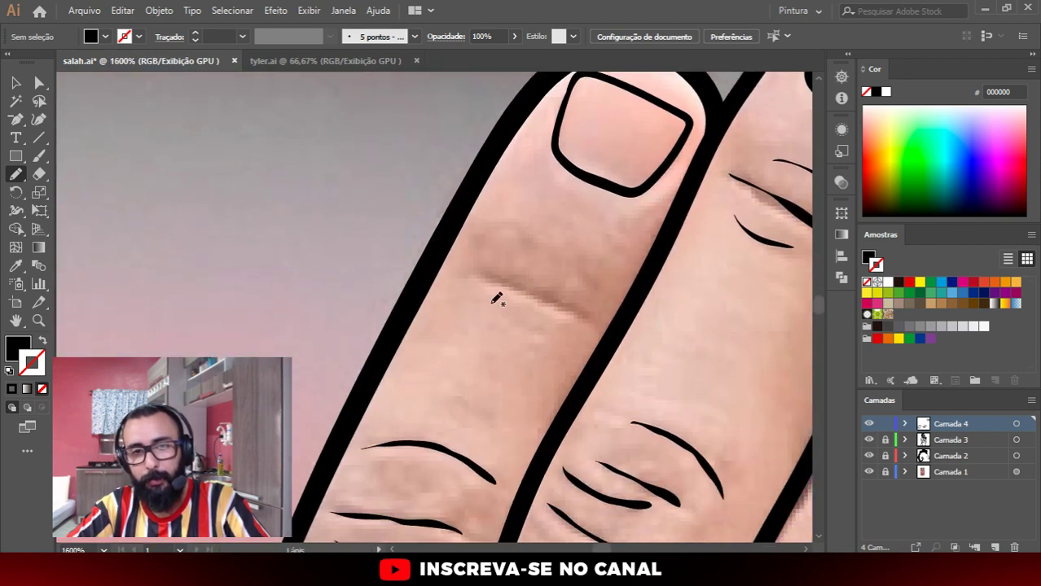
pyautogui.scroll(1, 480, 279)
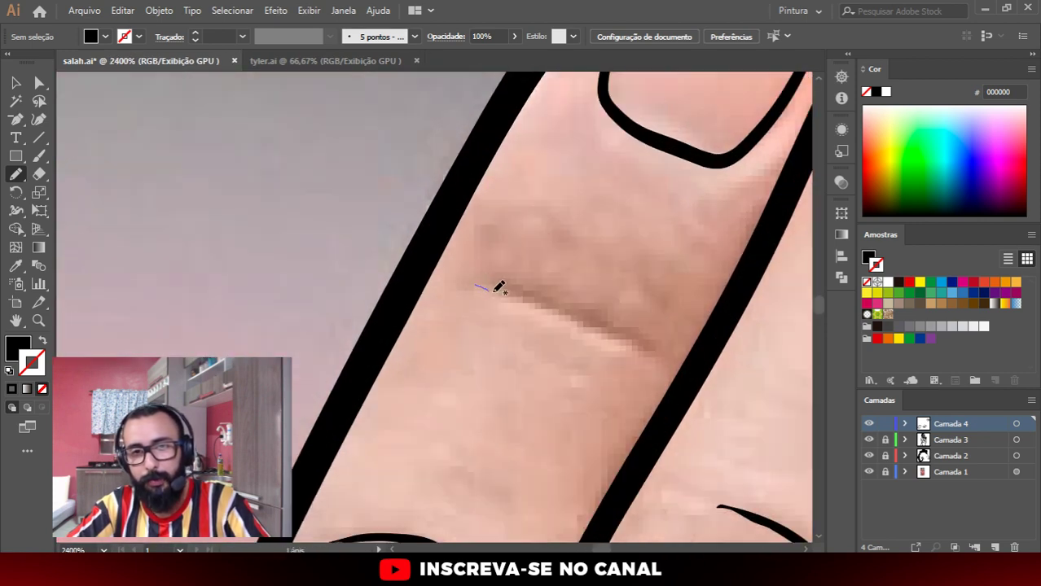
pyautogui.moveTo(498, 287)
pyautogui.mouseDown()
pyautogui.moveTo(628, 341)
pyautogui.moveTo(643, 328)
pyautogui.moveTo(532, 284)
pyautogui.mouseUp()
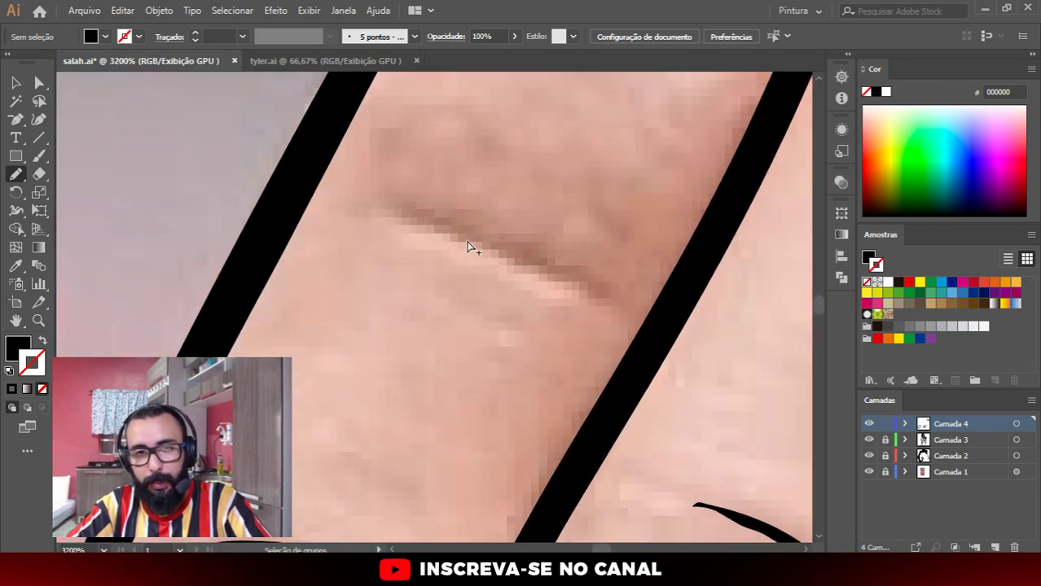
pyautogui.moveTo(387, 211)
pyautogui.mouseDown()
pyautogui.moveTo(548, 274)
pyautogui.moveTo(600, 311)
pyautogui.mouseUp()
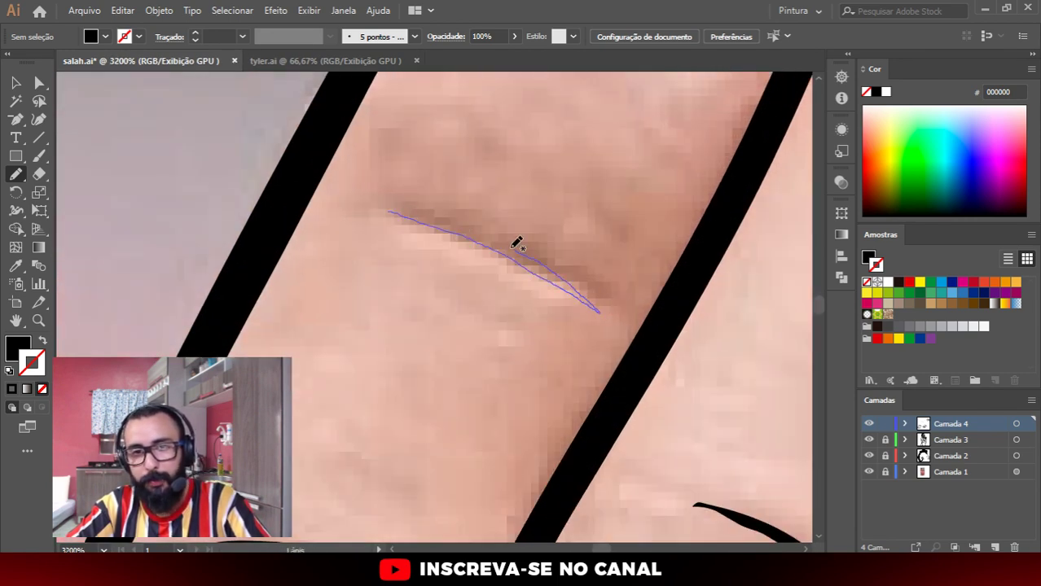
# Step: Extend the finger outline into tapered pointed ends near the cuff
pyautogui.hotkey('ctrl', '-')
pyautogui.hotkey('ctrl', '-')
pyautogui.hotkey('ctrl', '-')
pyautogui.hotkey('ctrl', '-')
pyautogui.hotkey('ctrl', '-')
pyautogui.hotkey('ctrl', '-')
pyautogui.hotkey('ctrl', '-')
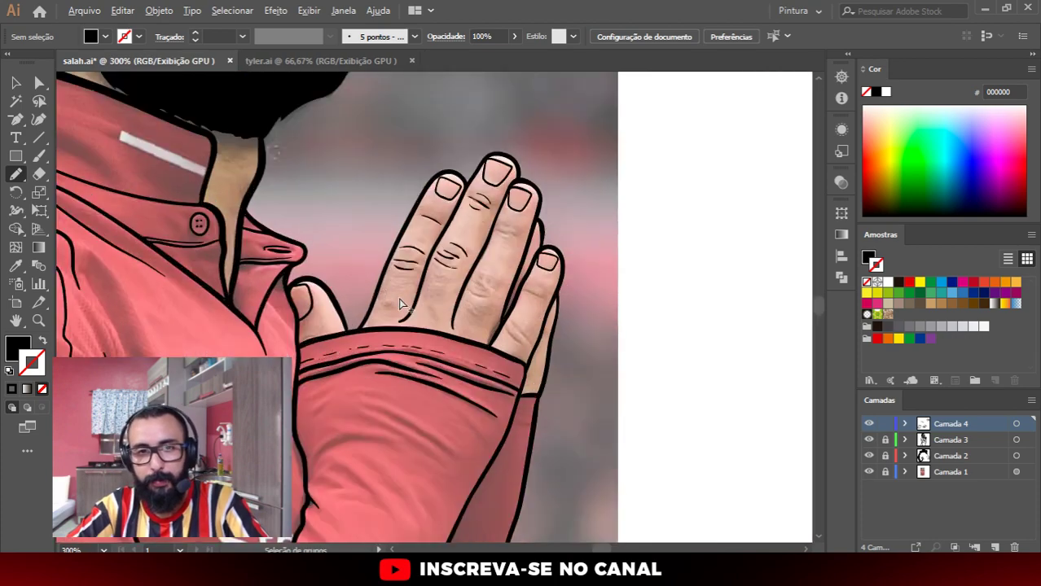
pyautogui.hotkey('ctrl', '+')
pyautogui.hotkey('ctrl', '+')
pyautogui.hotkey('ctrl', '+')
pyautogui.hotkey('ctrl', '-')
pyautogui.hotkey('ctrl', '-')
pyautogui.hotkey('ctrl', '-')
pyautogui.hotkey('ctrl', '+')
pyautogui.hotkey('ctrl', '+')
pyautogui.hotkey('ctrl', '+')
pyautogui.hotkey('ctrl', '+')
pyautogui.hotkey('ctrl', '+')
pyautogui.hotkey('ctrl', '+')
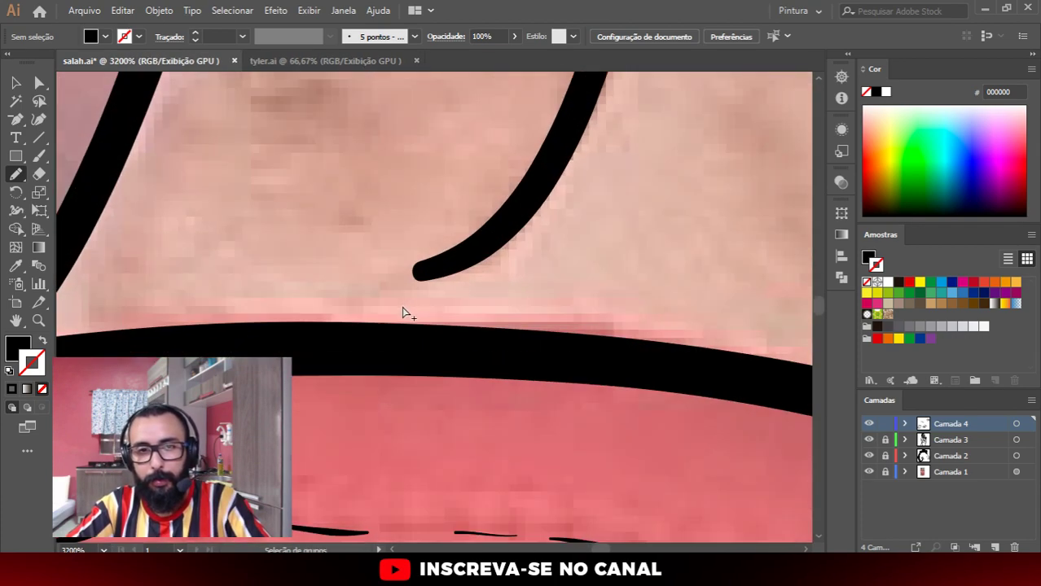
pyautogui.scroll(2, 402, 312)
pyautogui.moveTo(511, 229)
pyautogui.mouseDown()
pyautogui.moveTo(330, 256)
pyautogui.moveTo(579, 142)
pyautogui.mouseUp()
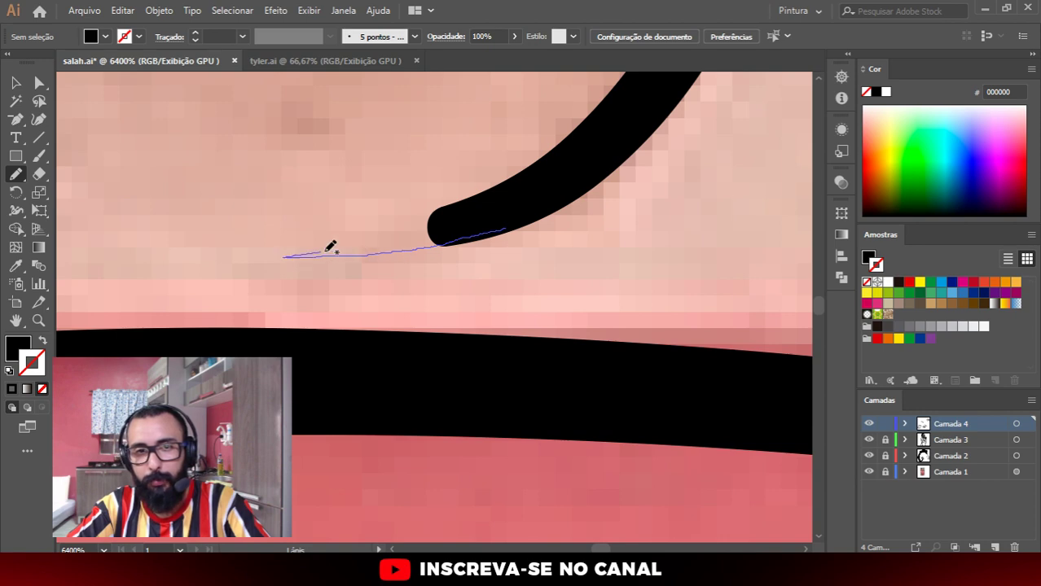
pyautogui.scroll(-4, 321, 296)
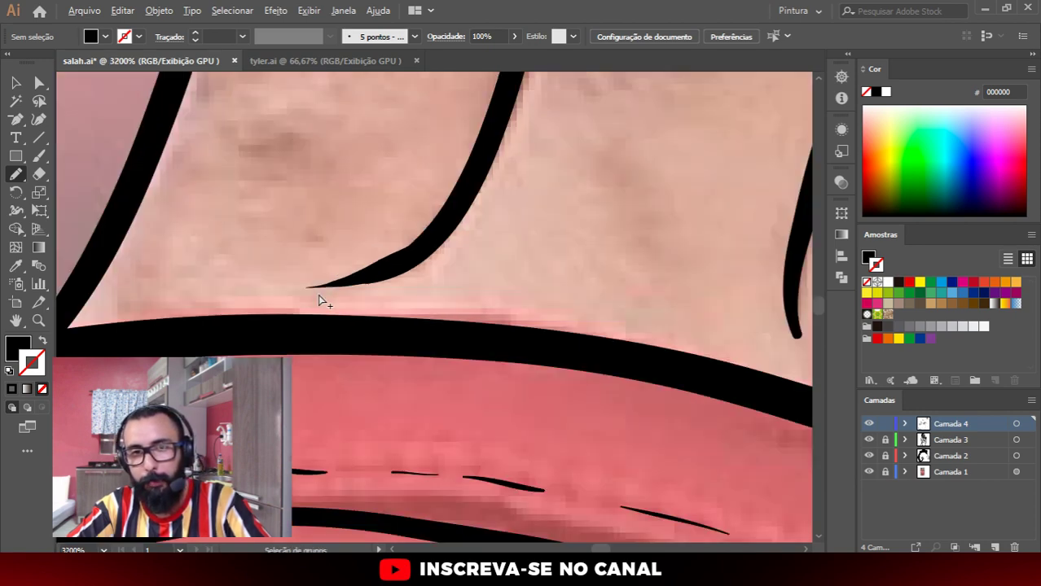
pyautogui.scroll(-3, 459, 322)
pyautogui.scroll(3, 459, 323)
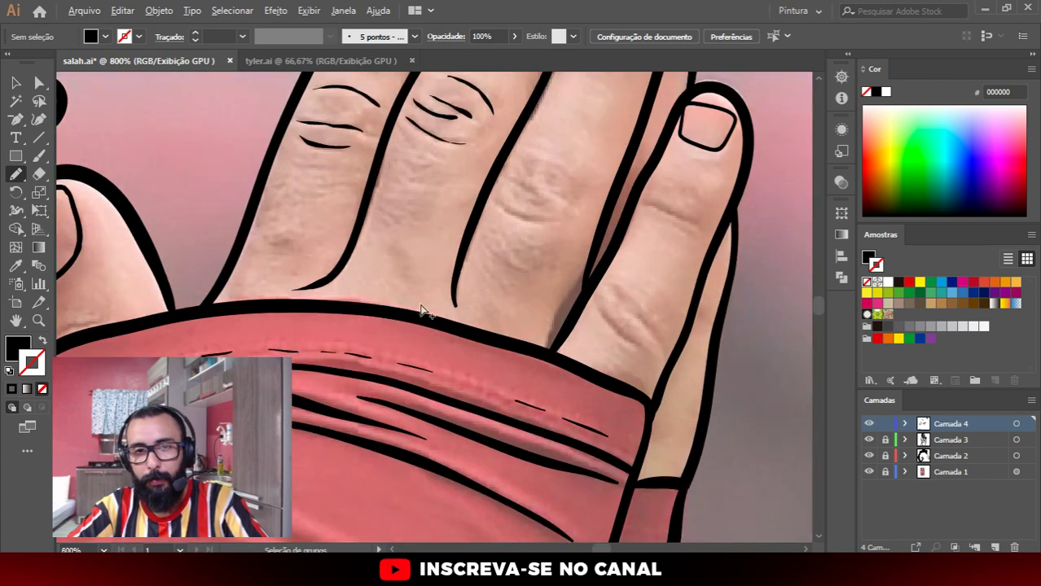
pyautogui.scroll(3, 440, 294)
pyautogui.moveTo(346, 219); pyautogui.dragTo(396, 314)
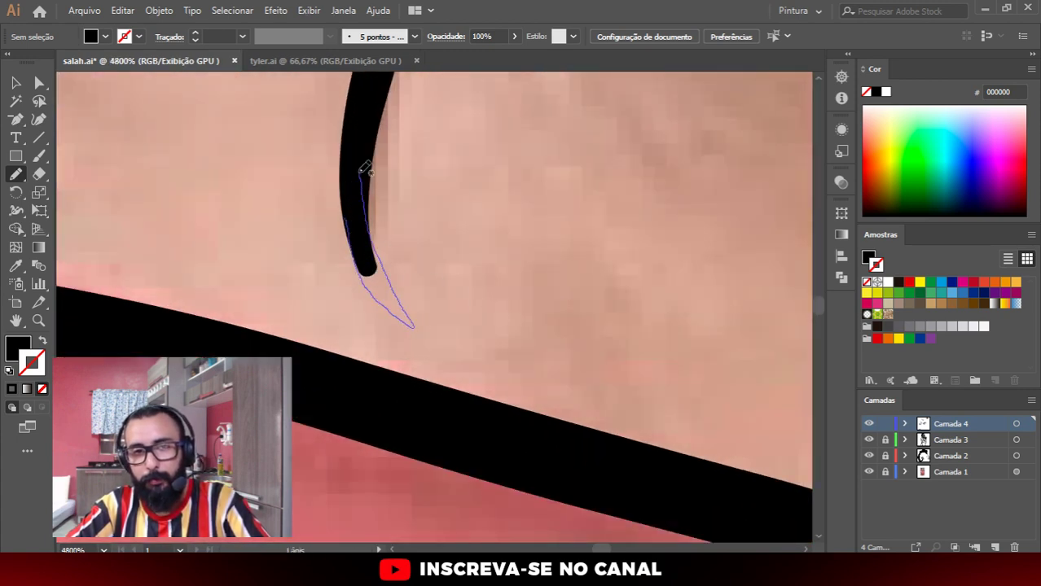
pyautogui.moveTo(381, 248); pyautogui.dragTo(363, 169)
# Step: Add three more curved crease strokes on the finger knuckles
pyautogui.scroll(-3, 326, 281)
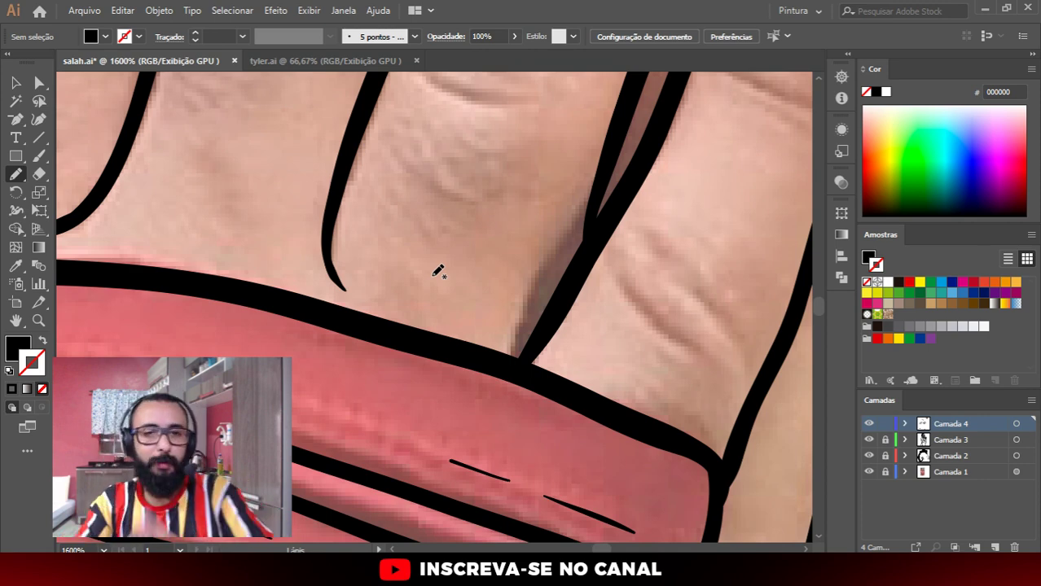
pyautogui.scroll(-1, 499, 342)
pyautogui.scroll(-3, 499, 341)
pyautogui.scroll(4, 461, 203)
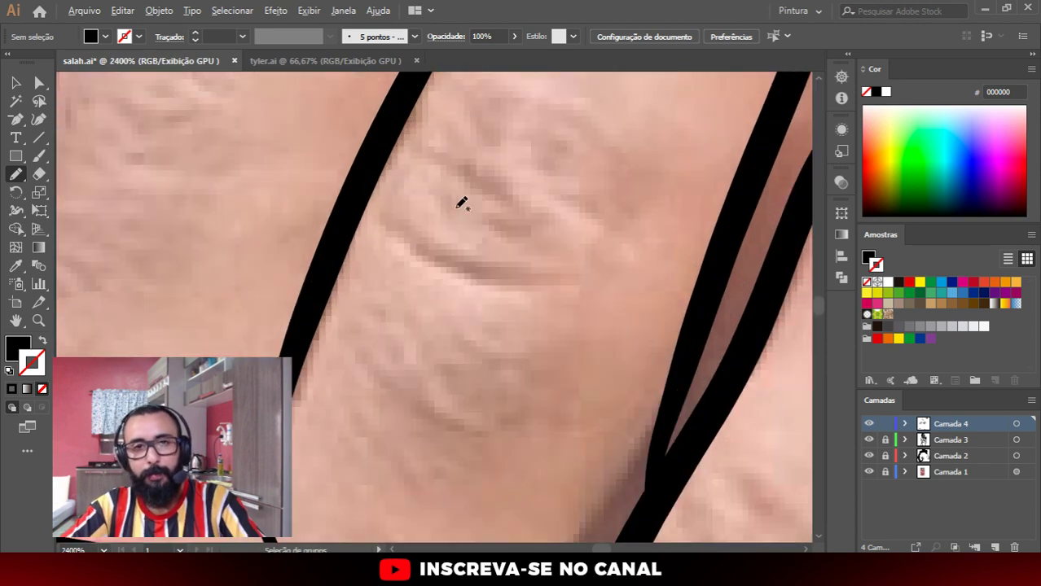
pyautogui.moveTo(378, 201)
pyautogui.mouseDown()
pyautogui.moveTo(576, 280)
pyautogui.moveTo(400, 216)
pyautogui.moveTo(384, 197)
pyautogui.mouseUp()
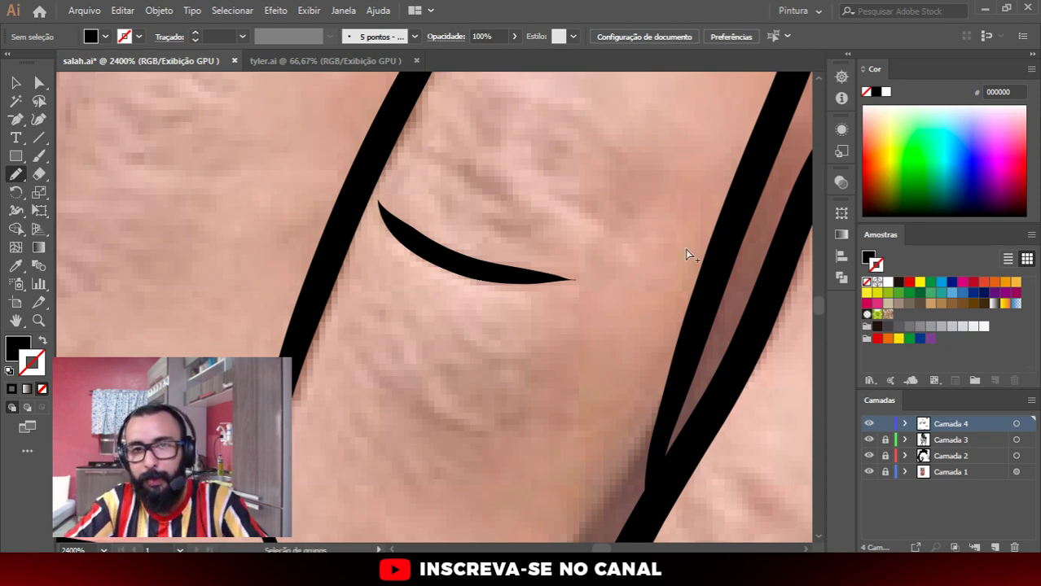
pyautogui.scroll(-10, 685, 251)
pyautogui.scroll(10, 452, 218)
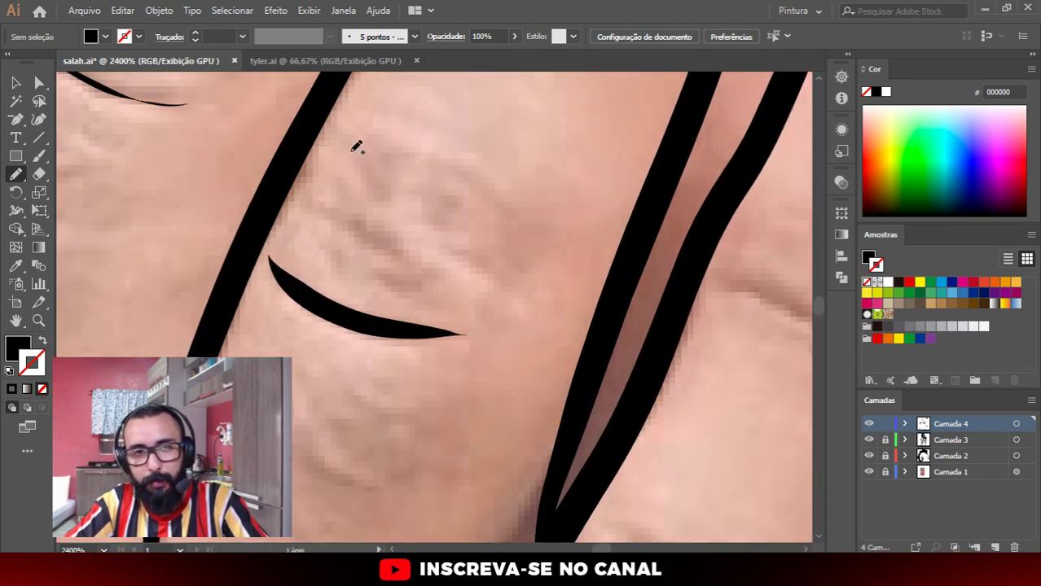
pyautogui.moveTo(356, 149)
pyautogui.mouseDown()
pyautogui.moveTo(505, 223)
pyautogui.moveTo(500, 177)
pyautogui.moveTo(401, 149)
pyautogui.moveTo(358, 149)
pyautogui.mouseUp()
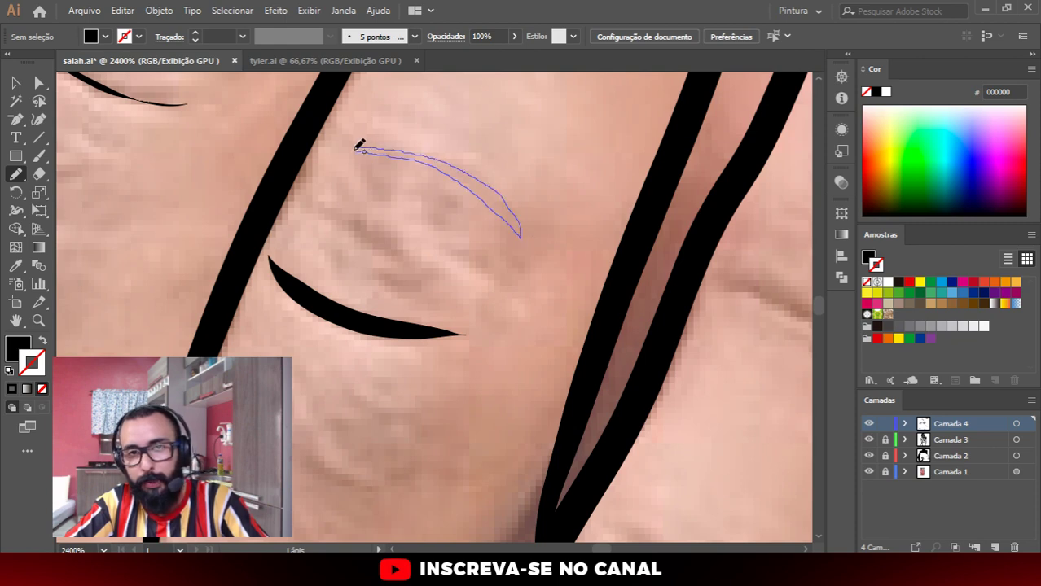
pyautogui.moveTo(335, 211)
pyautogui.mouseDown()
pyautogui.moveTo(457, 281)
pyautogui.moveTo(409, 239)
pyautogui.moveTo(337, 211)
pyautogui.mouseUp()
pyautogui.scroll(-8, 432, 228)
pyautogui.scroll(-4, 514, 279)
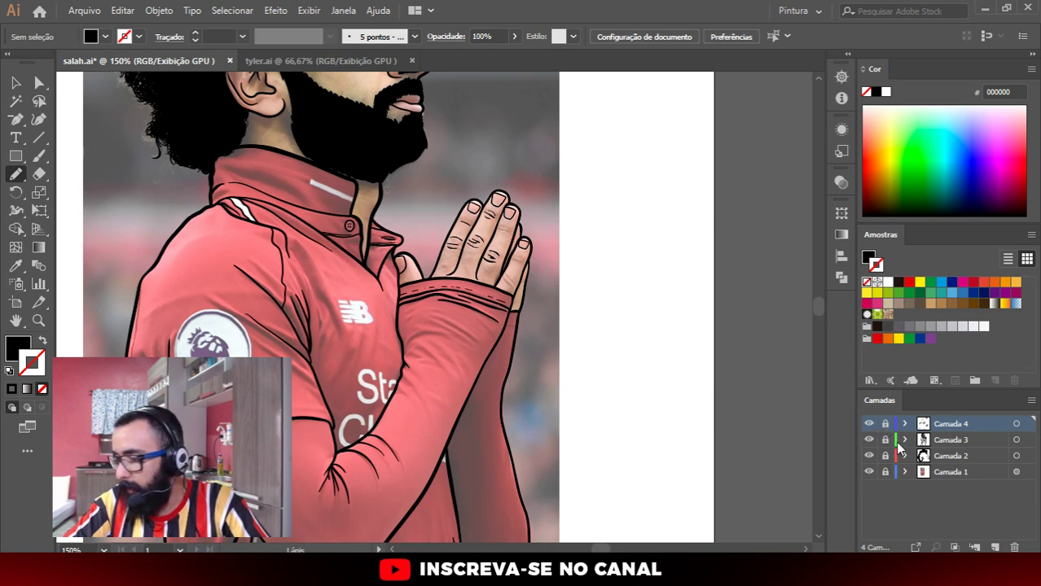
pyautogui.click(869, 456)
pyautogui.hotkey('ctrl', '-')
pyautogui.hotkey('ctrl', '-')
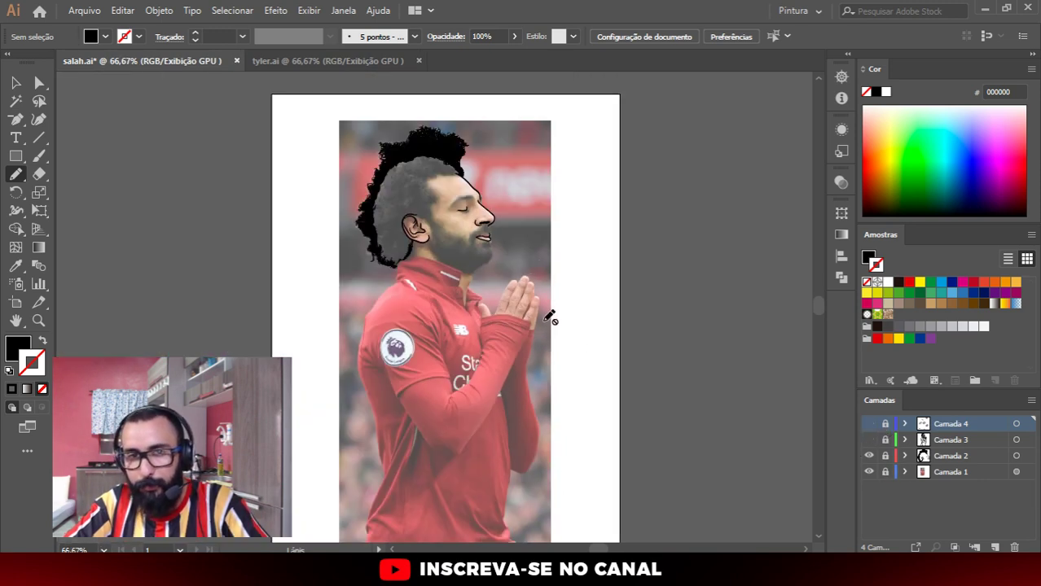
pyautogui.click(868, 455)
pyautogui.click(868, 440)
pyautogui.hotkey('ctrl', '+')
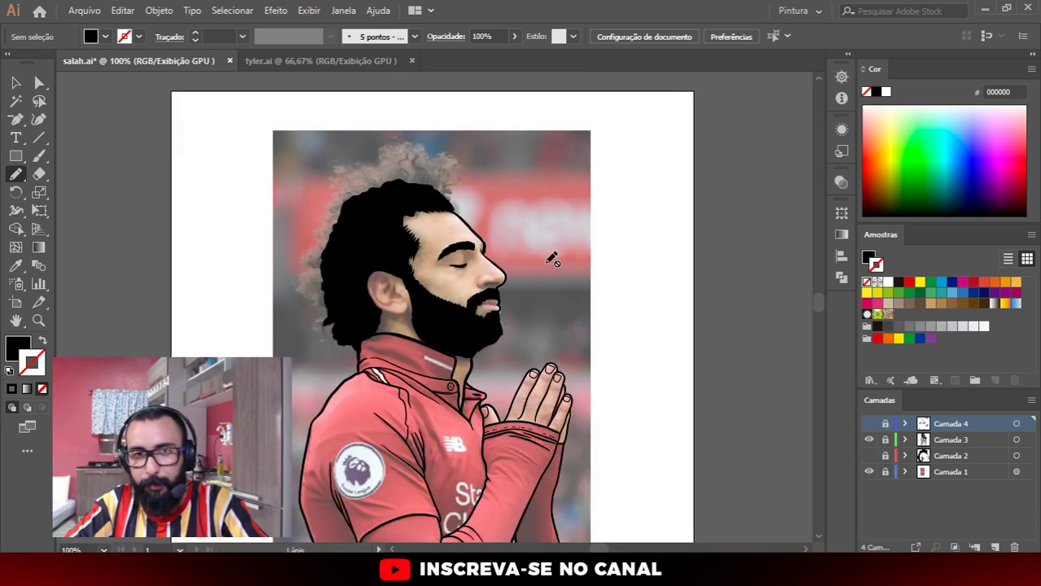
pyautogui.scroll(-3, 408, 302)
pyautogui.scroll(2, 423, 200)
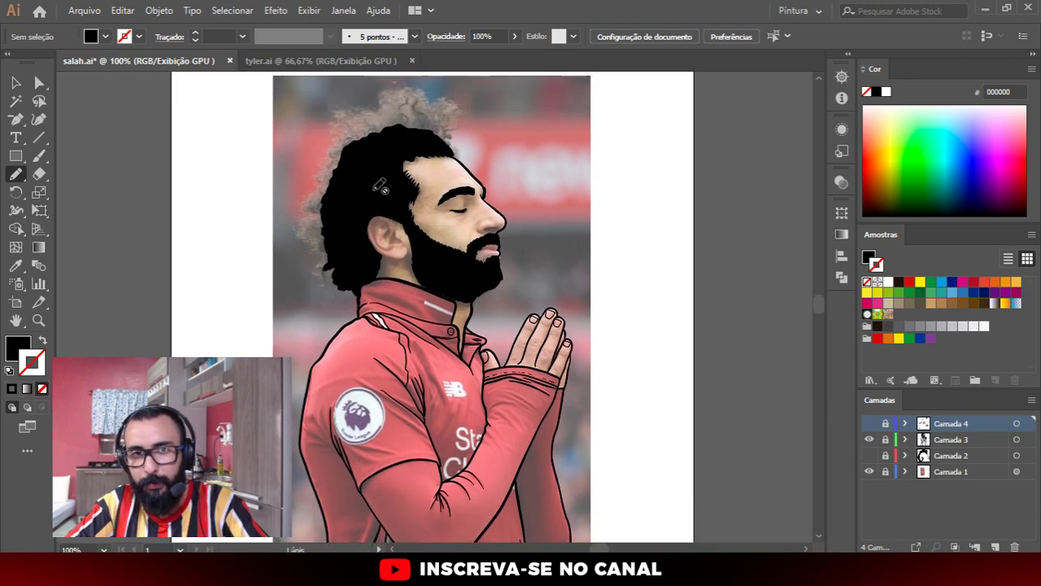
pyautogui.keyDown('alt'); pyautogui.scroll(1, 269, 165); pyautogui.keyUp('alt')
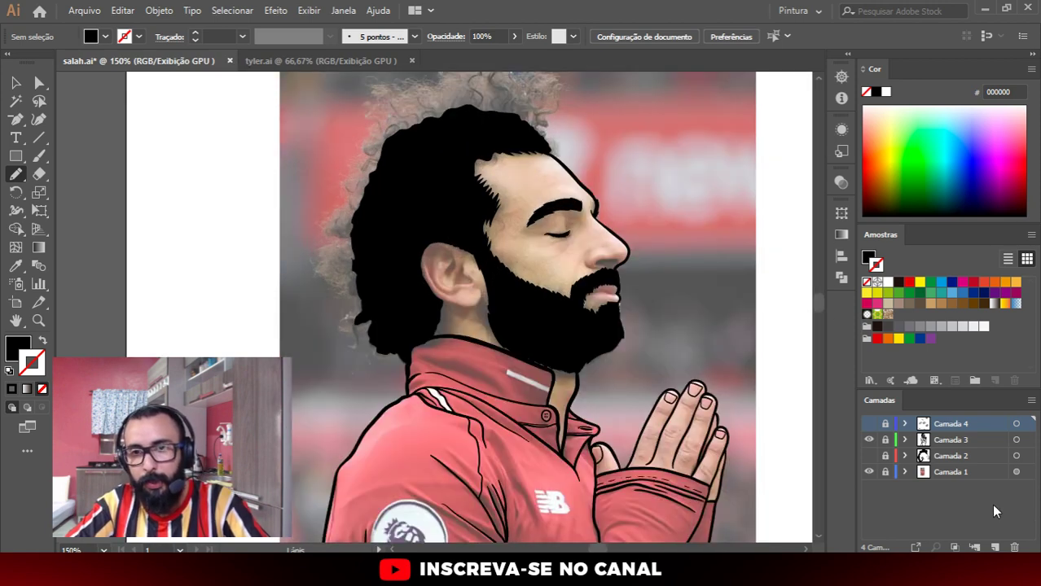
pyautogui.click(869, 455)
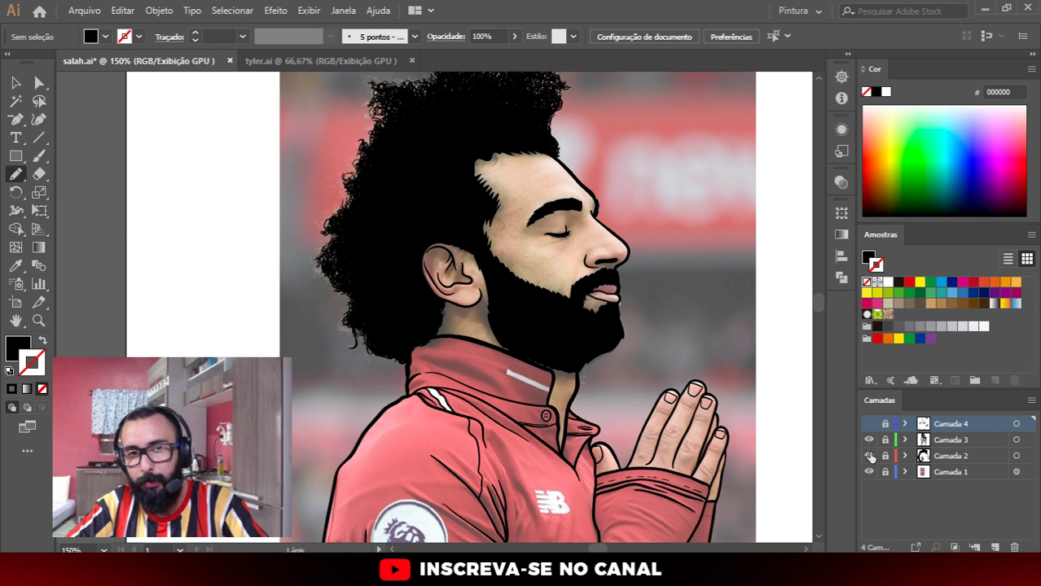
pyautogui.click(868, 455)
pyautogui.click(868, 455)
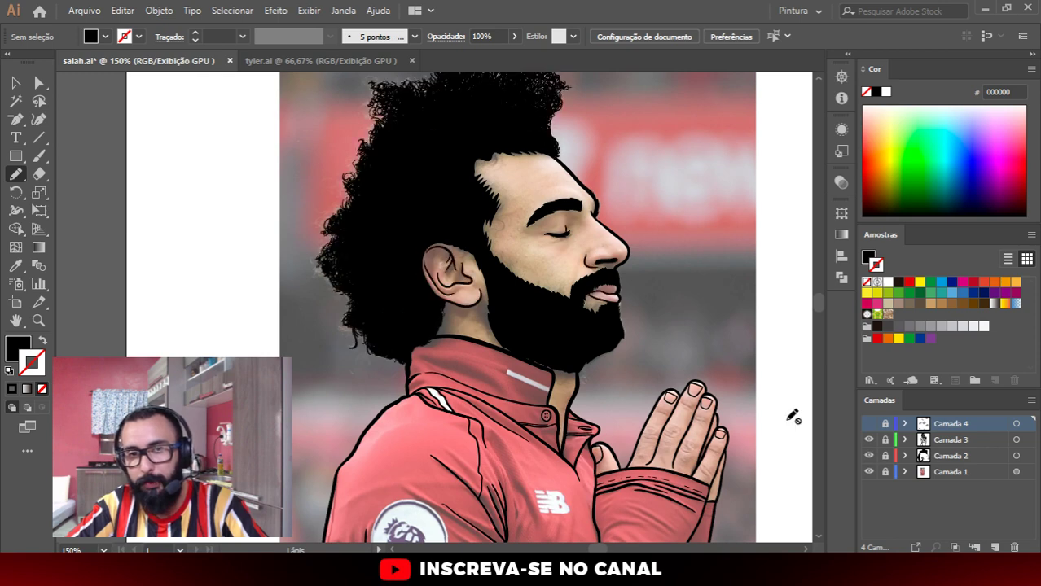
pyautogui.keyDown('alt'); pyautogui.scroll(-1, 619, 326); pyautogui.keyUp('alt')
pyautogui.keyDown('alt'); pyautogui.scroll(-1, 595, 294); pyautogui.keyUp('alt')
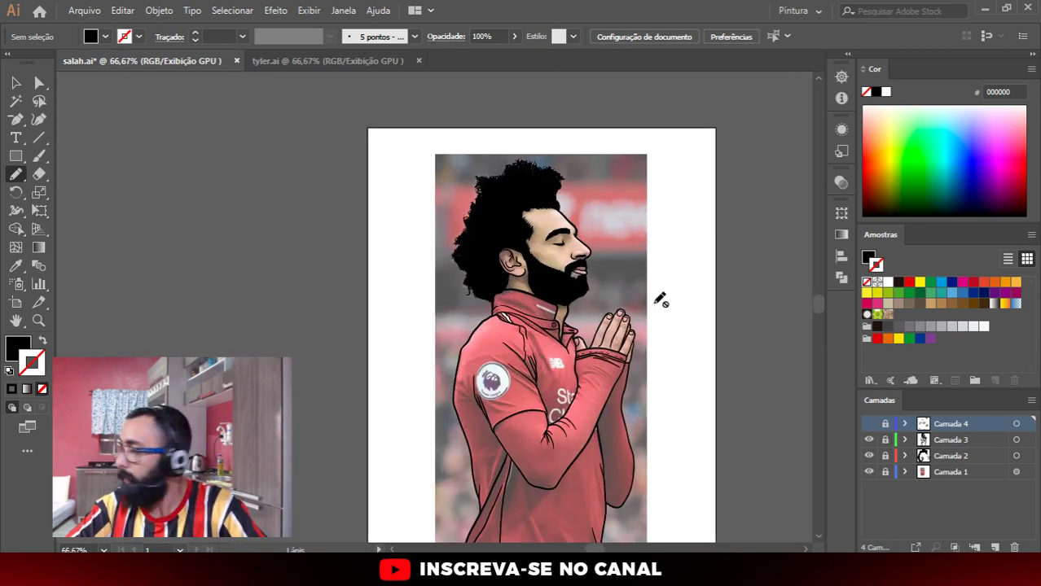
pyautogui.keyDown('alt'); pyautogui.scroll(1, 575, 336); pyautogui.keyUp('alt')
# Step: Show the Camada 4 line work again and draw a crease on the ring finger
pyautogui.click(867, 423)
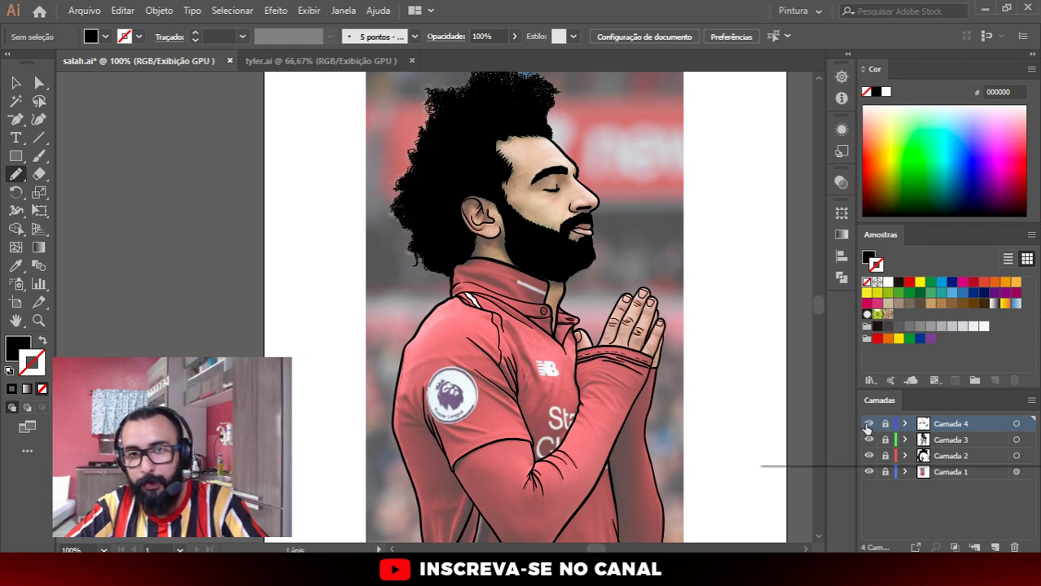
pyautogui.keyDown('alt'); pyautogui.scroll(4, 668, 342); pyautogui.keyUp('alt')
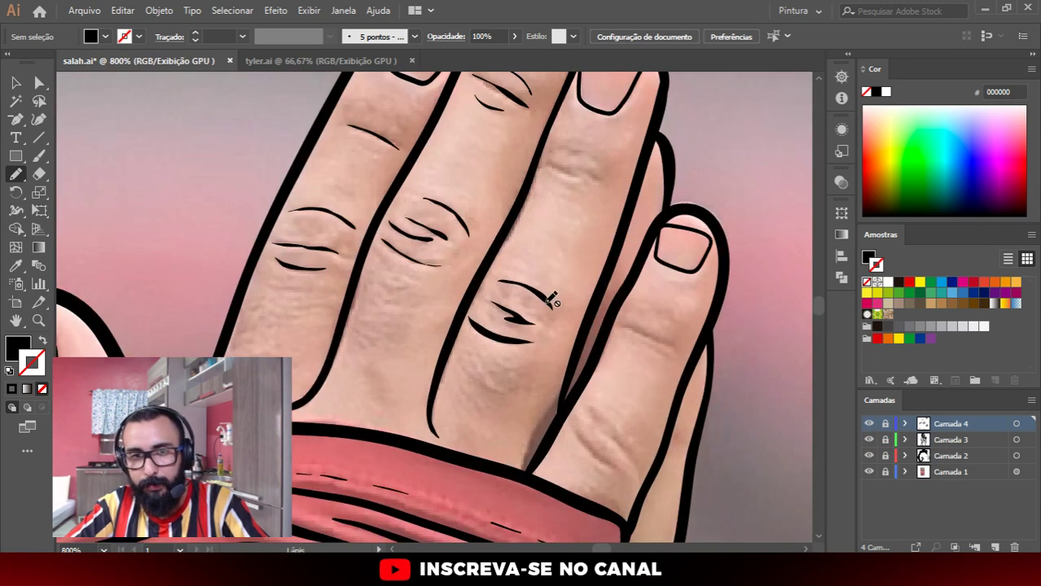
pyautogui.keyDown('alt'); pyautogui.scroll(3, 642, 340); pyautogui.keyUp('alt')
pyautogui.keyDown('alt'); pyautogui.scroll(1, 644, 329); pyautogui.keyUp('alt')
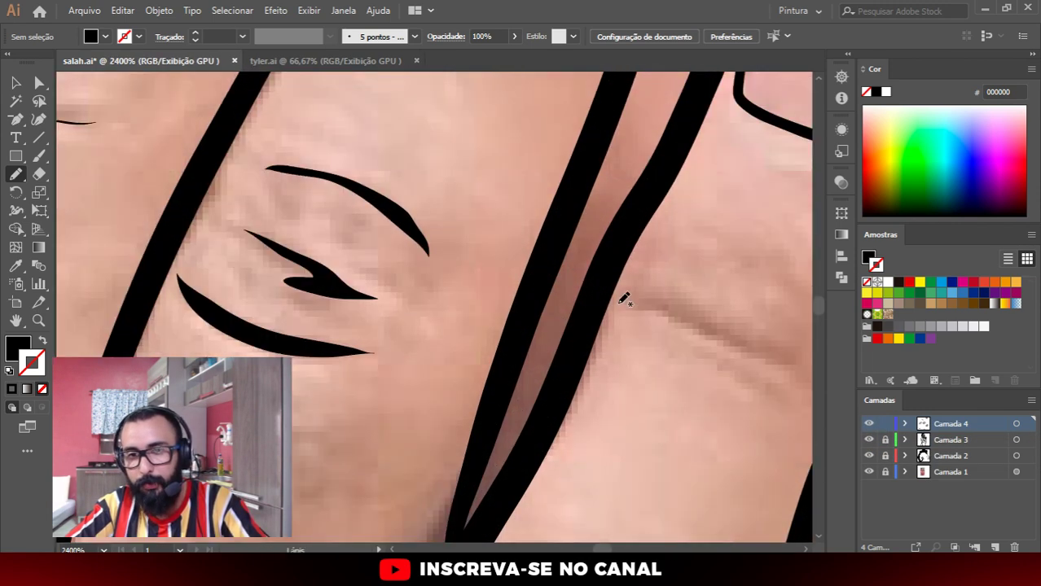
pyautogui.keyDown('alt'); pyautogui.scroll(-3, 488, 298); pyautogui.keyUp('alt')
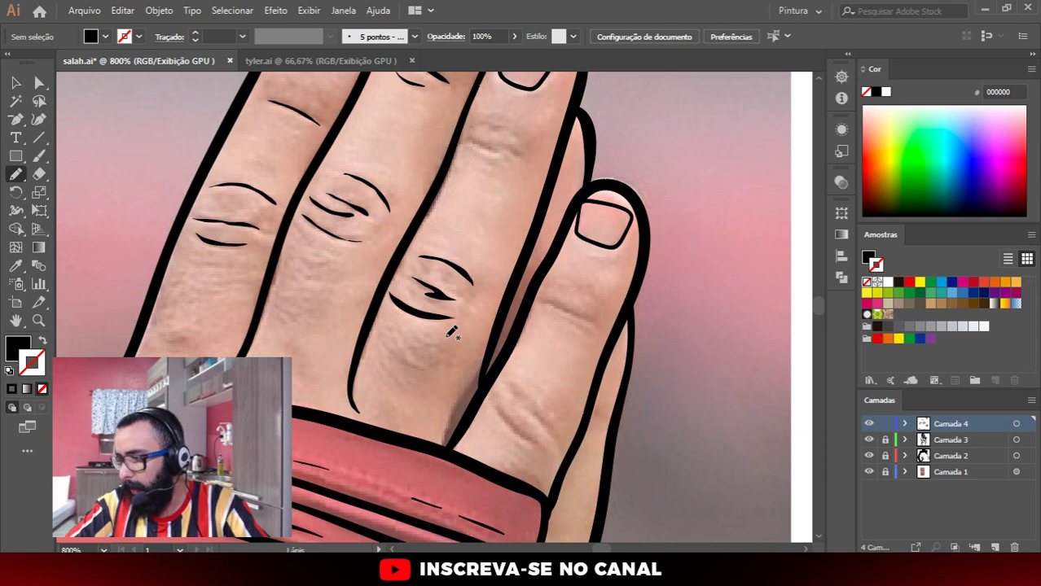
pyautogui.keyDown('alt'); pyautogui.scroll(3, 511, 301); pyautogui.keyUp('alt')
pyautogui.moveTo(505, 312)
pyautogui.mouseDown()
pyautogui.moveTo(655, 371)
pyautogui.moveTo(519, 311)
pyautogui.moveTo(487, 314)
pyautogui.mouseUp()
# Step: Draw a filled crease shape and a short crease line on the finger
pyautogui.scroll(-5, 487, 309)
pyautogui.scroll(4, 562, 302)
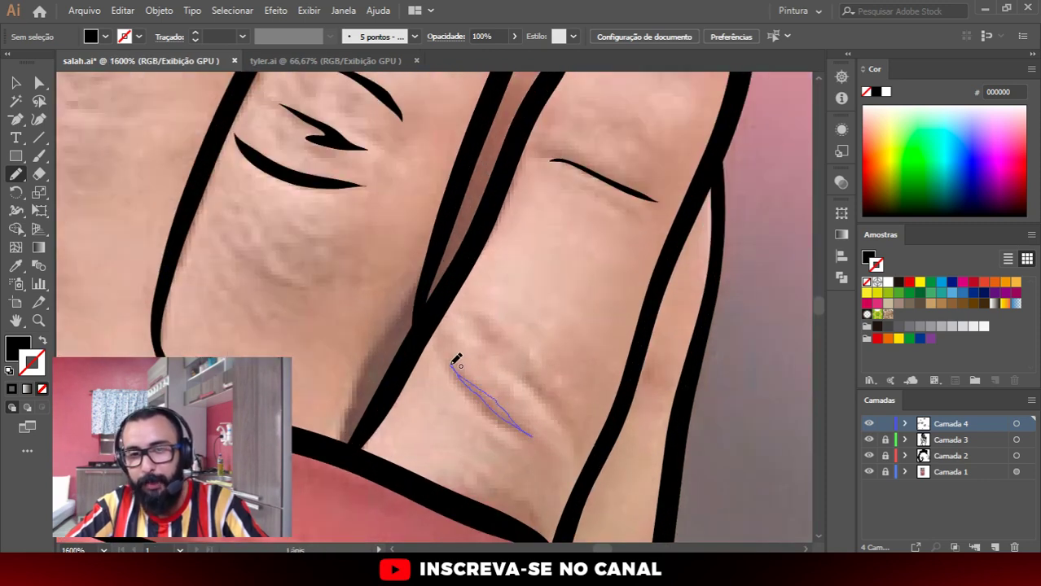
pyautogui.moveTo(453, 364); pyautogui.dragTo(556, 410)
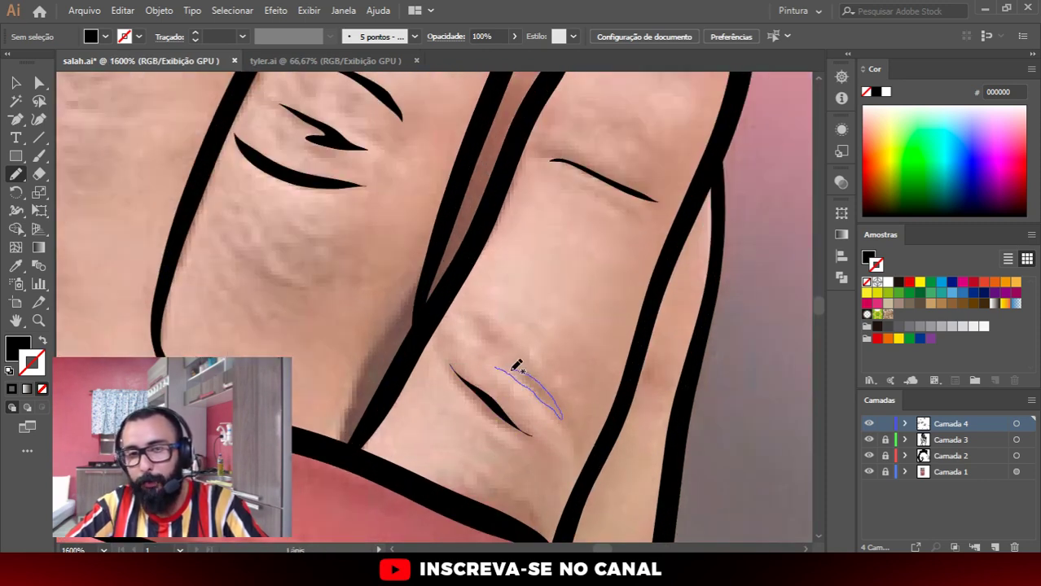
pyautogui.moveTo(513, 369); pyautogui.dragTo(495, 369)
pyautogui.moveTo(478, 324)
pyautogui.mouseDown()
pyautogui.moveTo(510, 339)
pyautogui.moveTo(480, 323)
pyautogui.mouseUp()
# Step: Add a closed crease near the sleeve and a thin crease on the little finger
pyautogui.scroll(-10, 485, 325)
pyautogui.scroll(8, 489, 423)
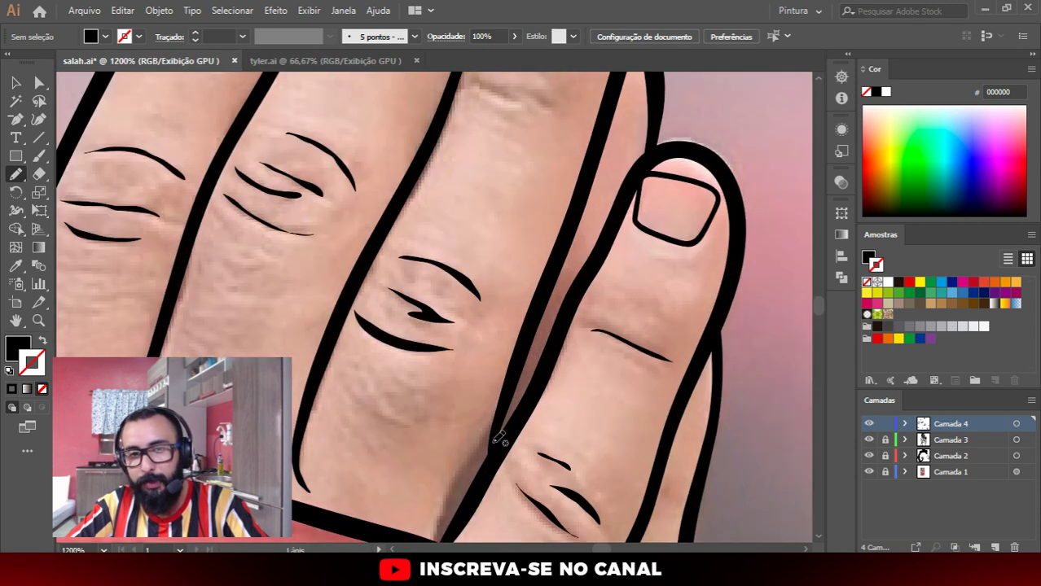
pyautogui.scroll(1, 441, 454)
pyautogui.moveTo(434, 453); pyautogui.dragTo(457, 389)
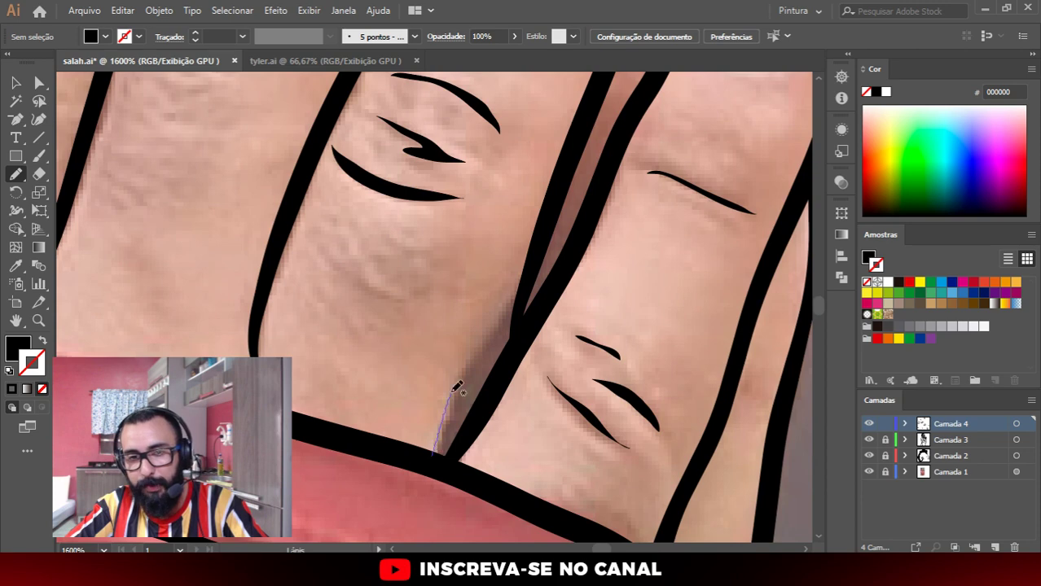
pyautogui.moveTo(524, 271)
pyautogui.mouseDown()
pyautogui.moveTo(472, 433)
pyautogui.moveTo(435, 454)
pyautogui.mouseUp()
pyautogui.scroll(-6, 489, 367)
pyautogui.scroll(3, 478, 343)
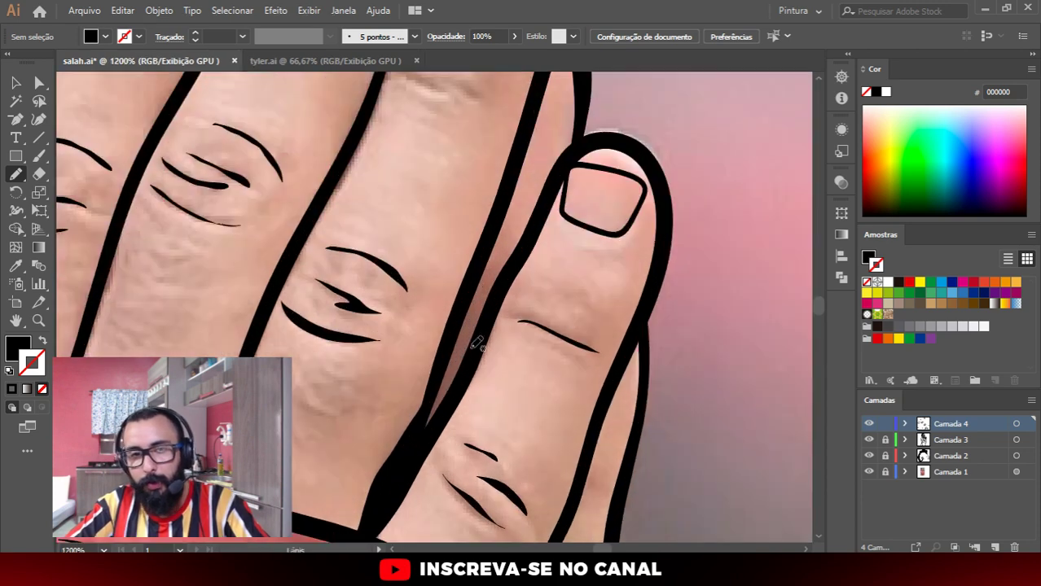
pyautogui.scroll(3, 484, 262)
pyautogui.moveTo(488, 254)
pyautogui.mouseDown()
pyautogui.moveTo(473, 326)
pyautogui.moveTo(506, 281)
pyautogui.moveTo(493, 343)
pyautogui.moveTo(409, 501)
pyautogui.moveTo(487, 274)
pyautogui.mouseUp()
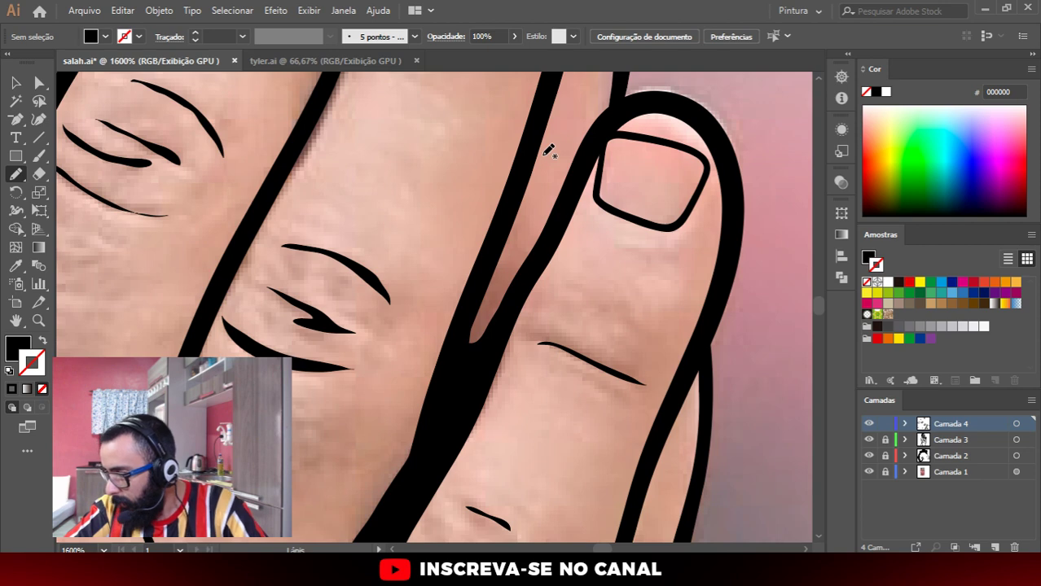
pyautogui.scroll(-5, 542, 142)
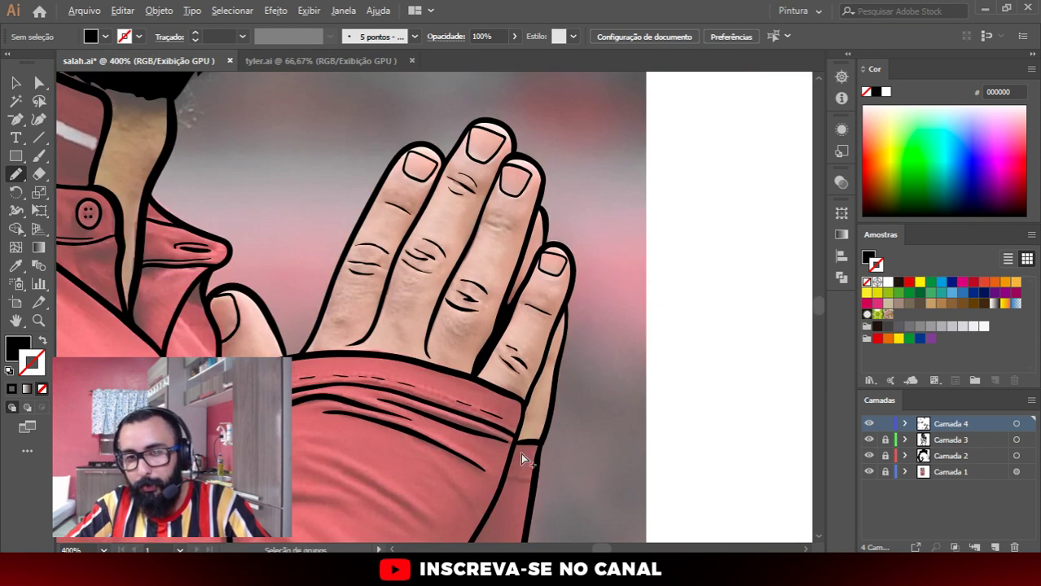
pyautogui.scroll(5, 525, 440)
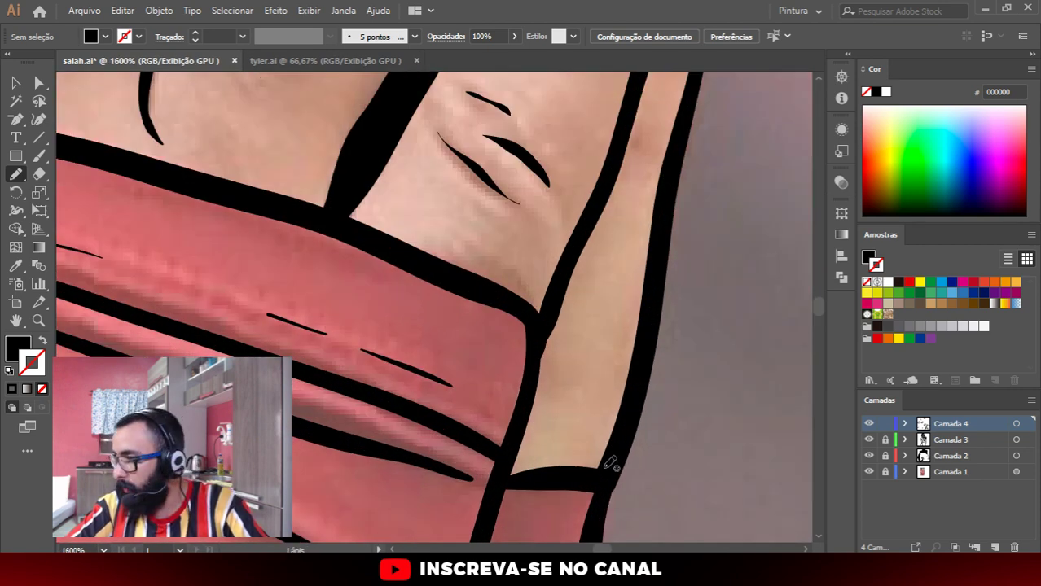
# Step: Copy the Discord server invite link from the Convidar pessoas dialog
pyautogui.click(727, 497)
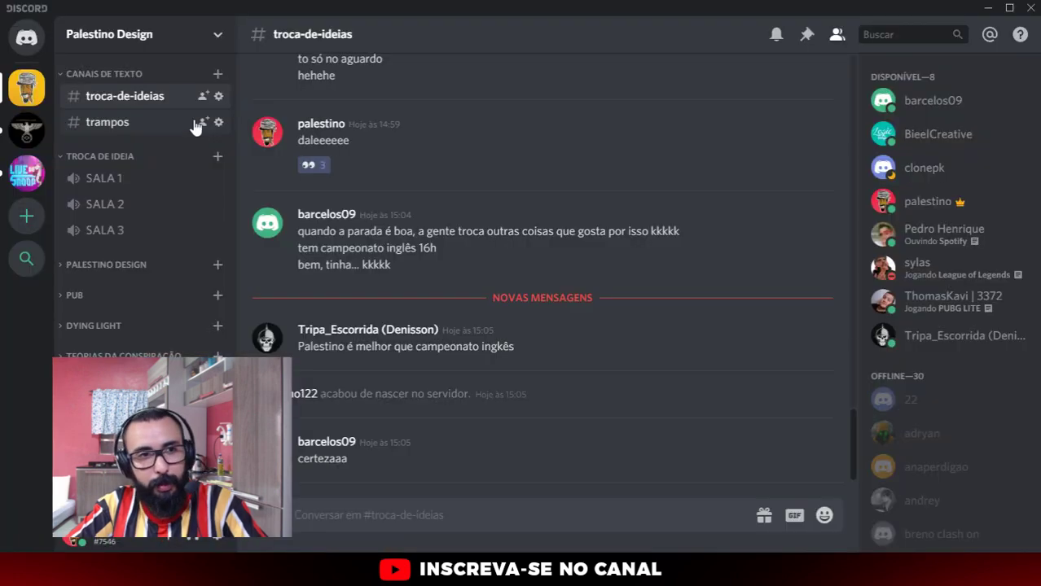
pyautogui.click(88, 39)
pyautogui.click(142, 104)
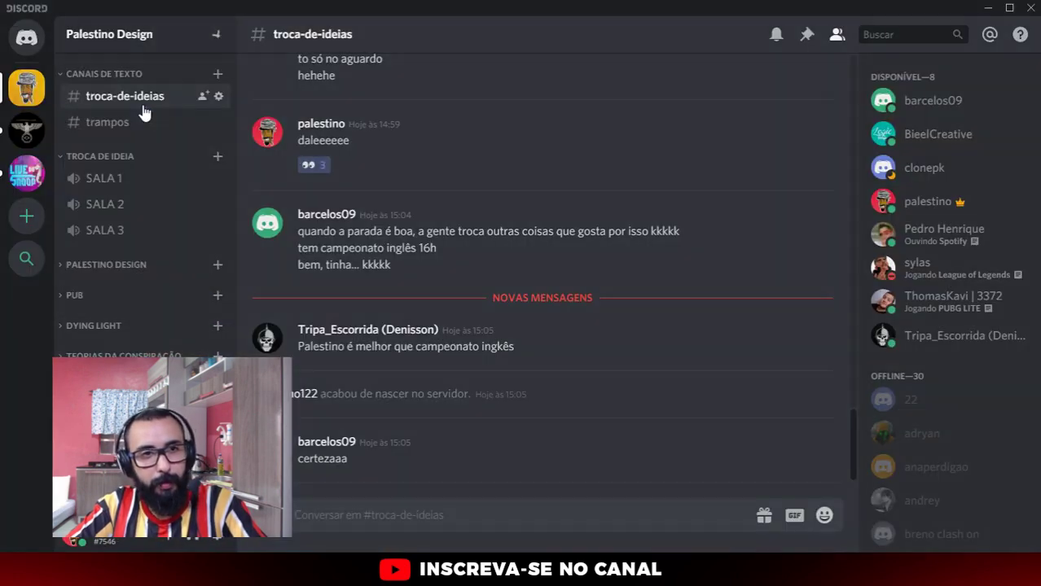
pyautogui.click(641, 278)
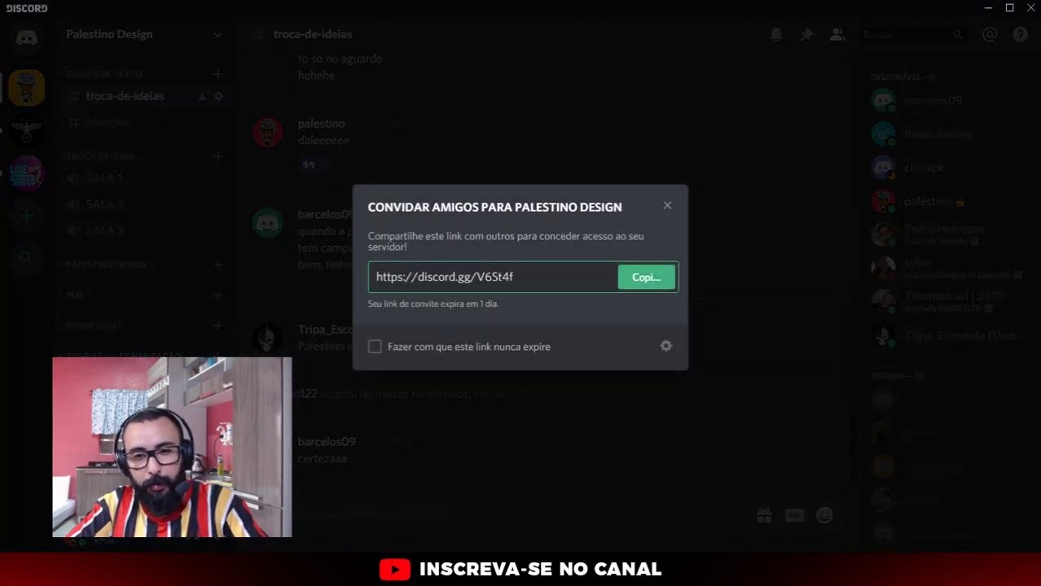
pyautogui.click(553, 497)
# Step: Post the invite link in the Streamlabs OBS live chat and return to Illustrator
pyautogui.click(587, 570)
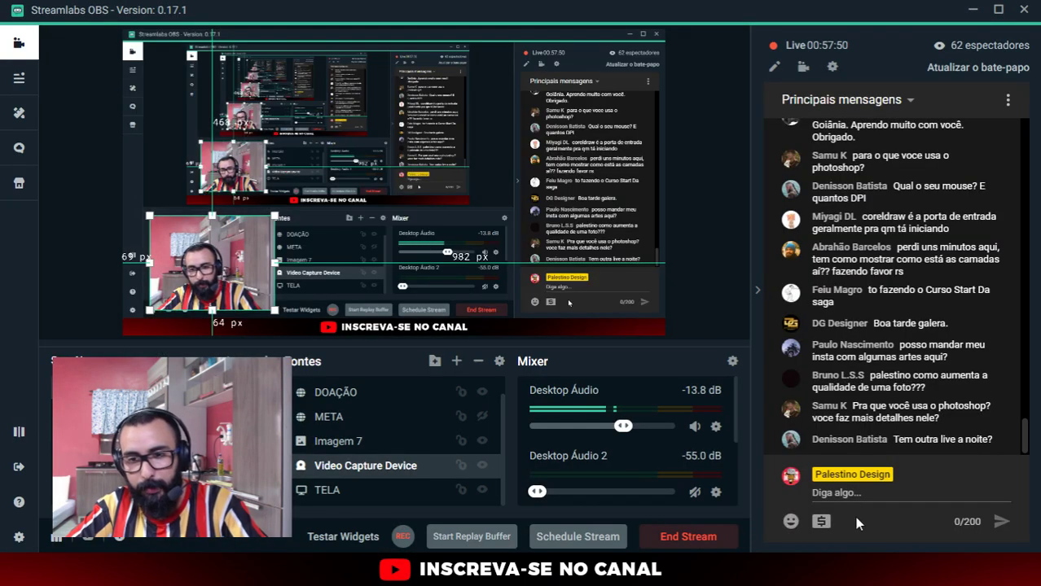
pyautogui.click(847, 494)
pyautogui.write('https://discord.gg/V6St4f')
pyautogui.press('Return')
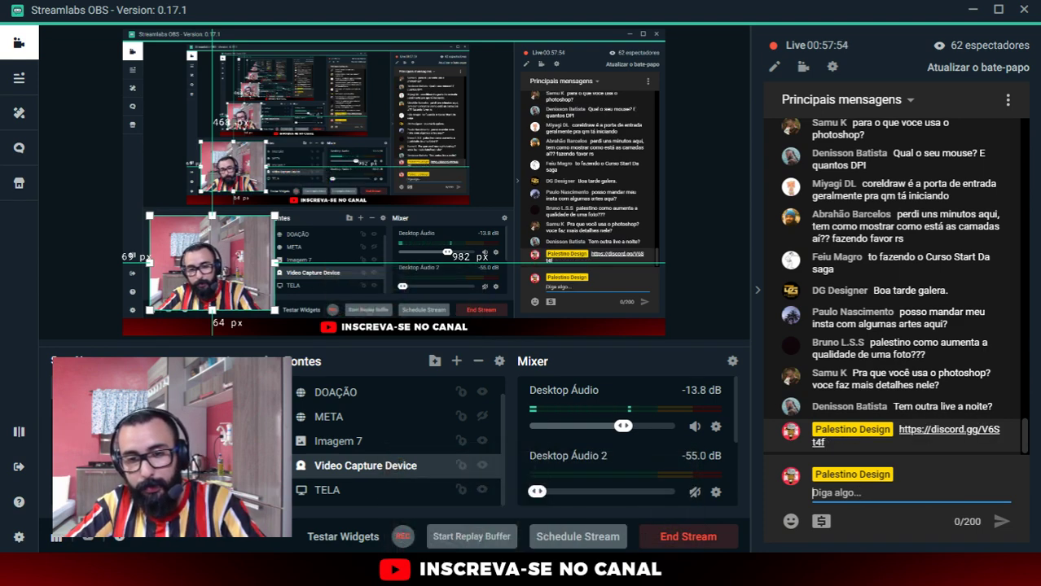
pyautogui.hotkey('alt', 'Tab')
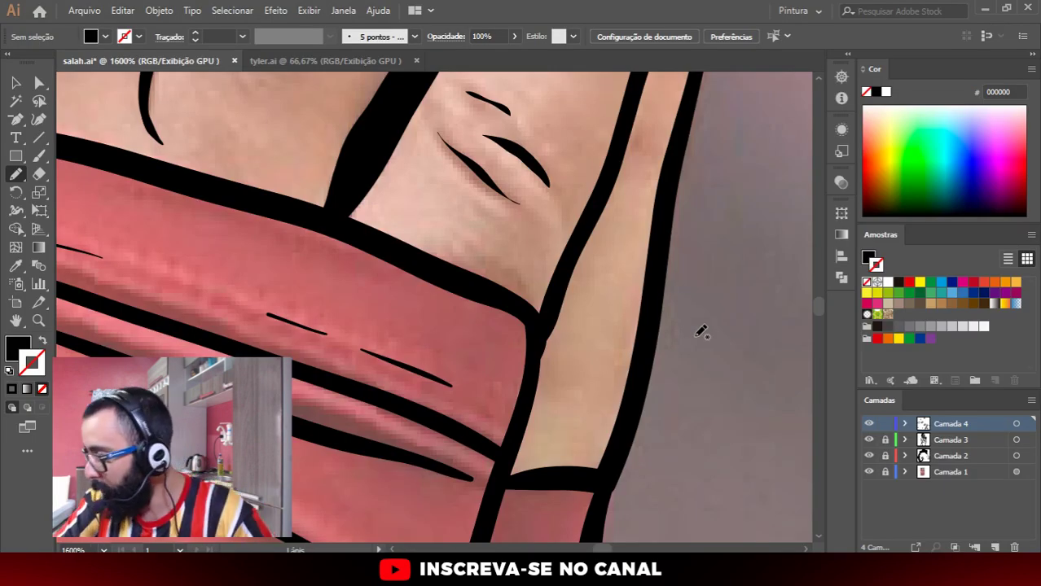
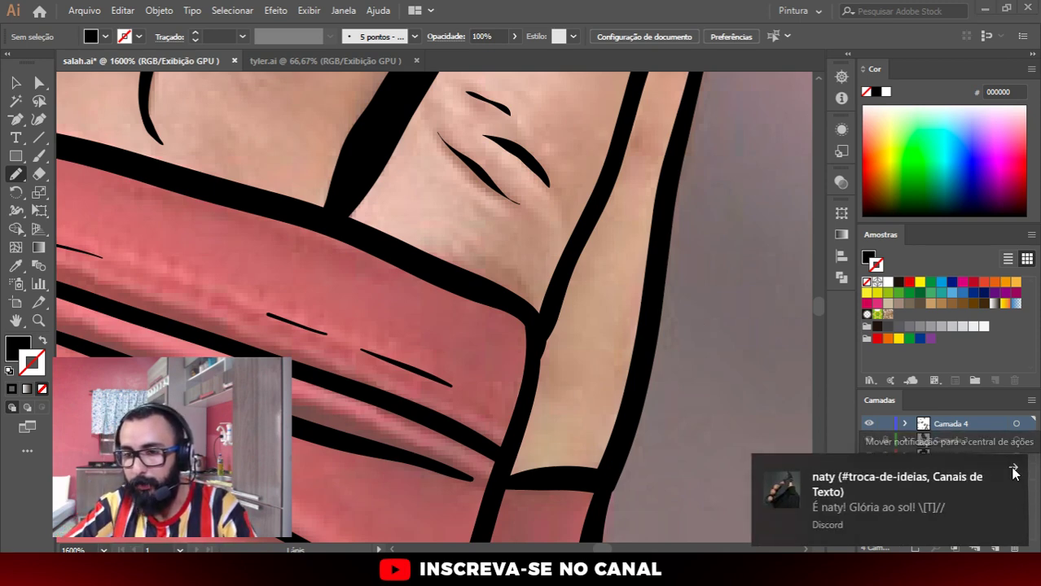
# Step: Dismiss the incoming chat notifications and return to the salah.ai drawing
pyautogui.click(1013, 473)
pyautogui.click(743, 525)
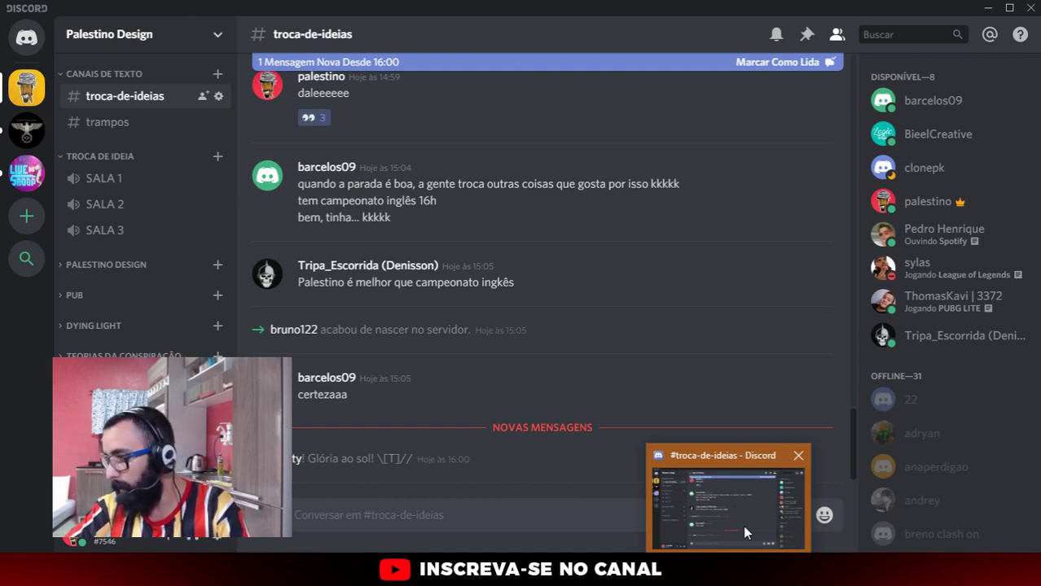
pyautogui.click(798, 455)
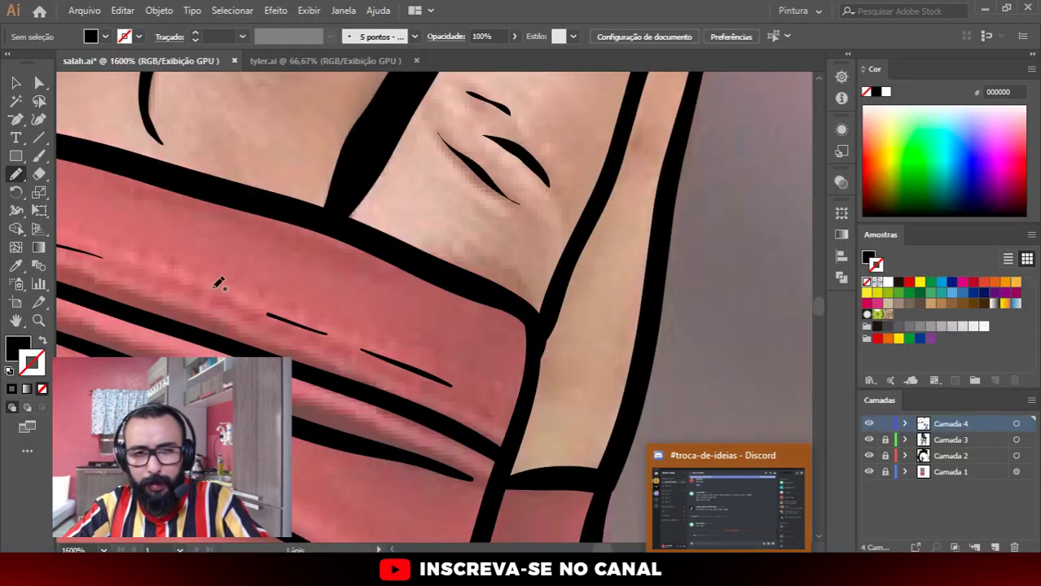
pyautogui.click(1014, 454)
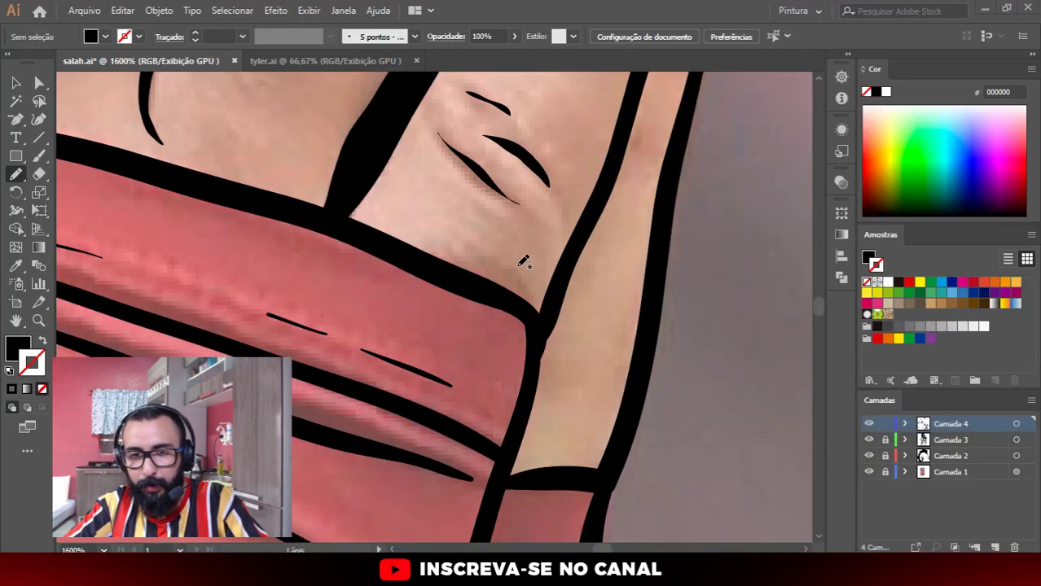
pyautogui.scroll(-2, 569, 294)
pyautogui.scroll(-1, 512, 358)
pyautogui.scroll(-1, 631, 363)
pyautogui.scroll(4, 631, 362)
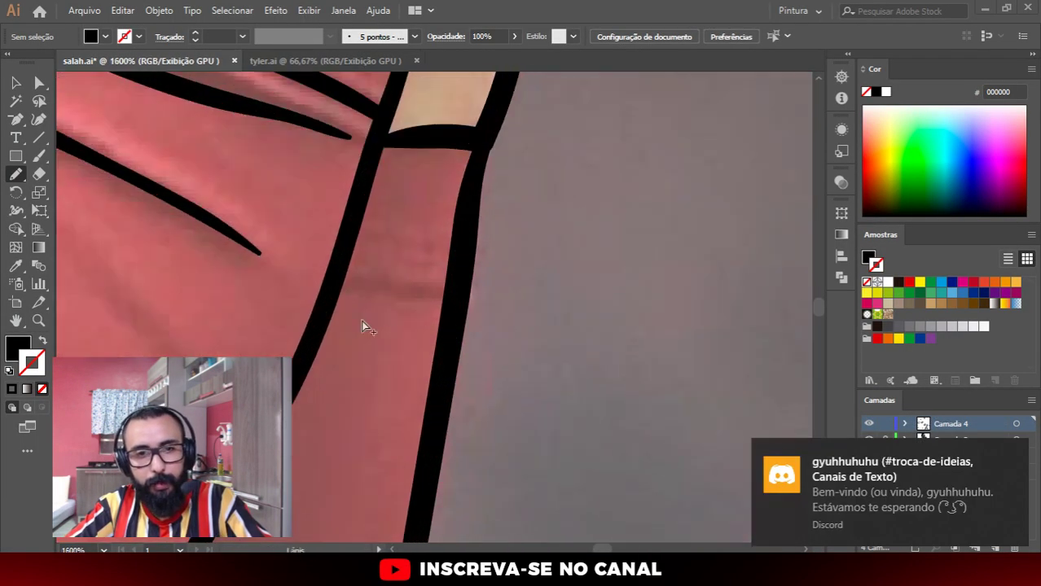
pyautogui.scroll(1, 361, 320)
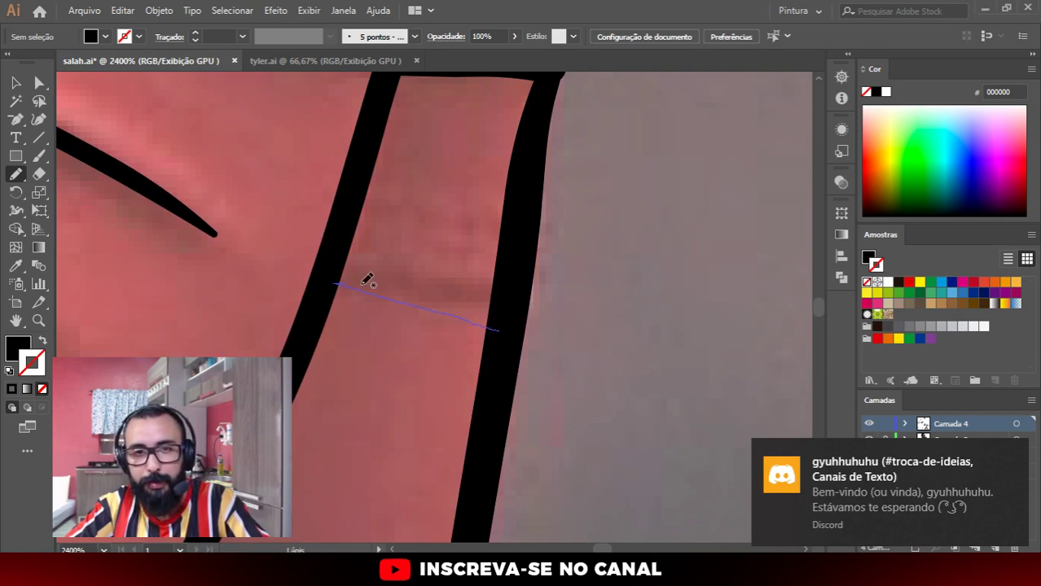
# Step: Draw a short black bar joining the two sleeve outlines at the cuff
pyautogui.moveTo(364, 283); pyautogui.dragTo(506, 270)
pyautogui.scroll(-1, 475, 342)
pyautogui.scroll(-1, 481, 310)
pyautogui.scroll(2, 482, 312)
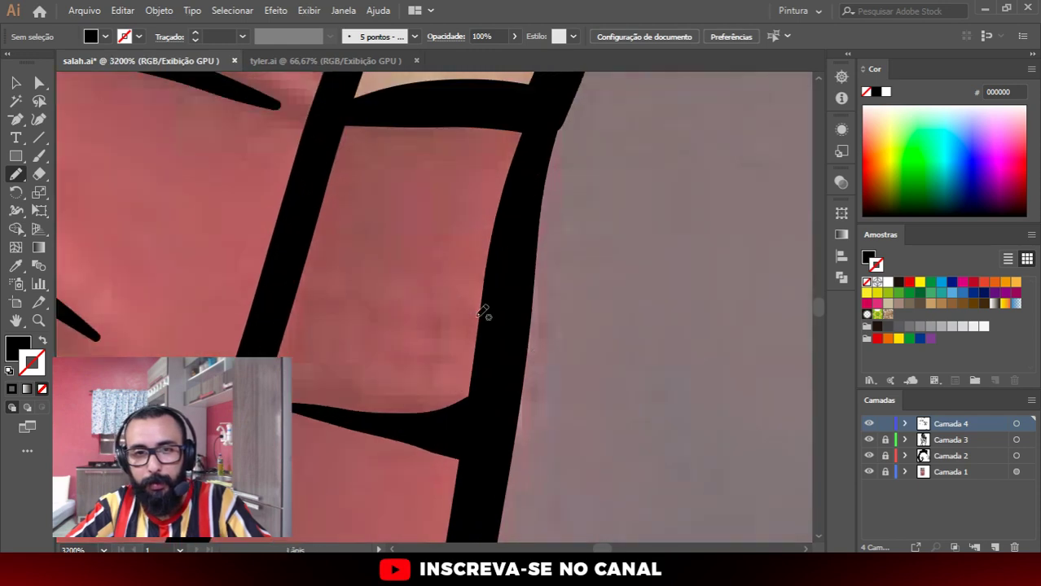
pyautogui.scroll(-5, 483, 312)
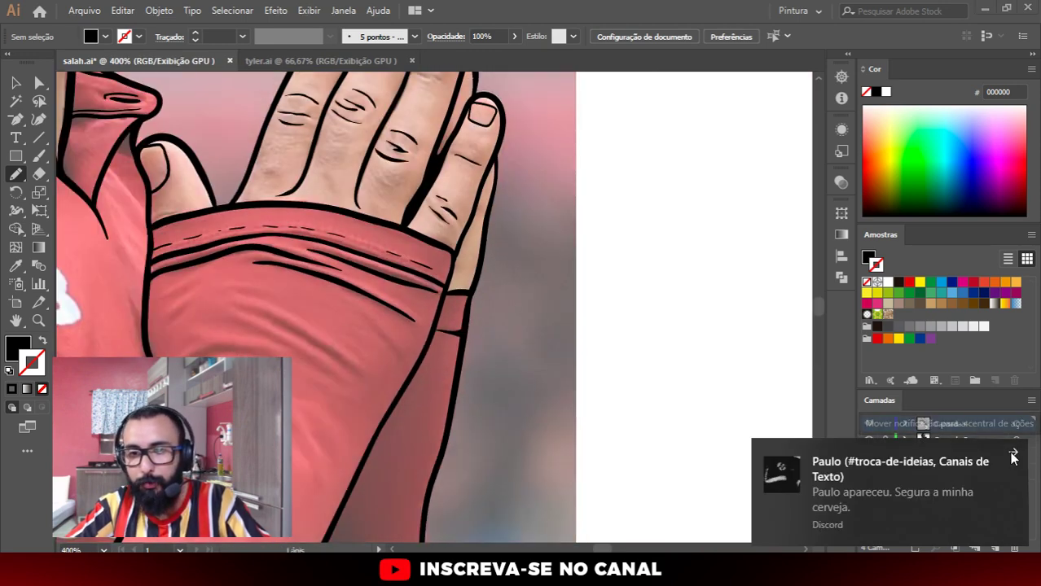
pyautogui.click(1013, 453)
pyautogui.scroll(-3, 574, 320)
pyautogui.scroll(3, 443, 326)
pyautogui.scroll(-1, 444, 326)
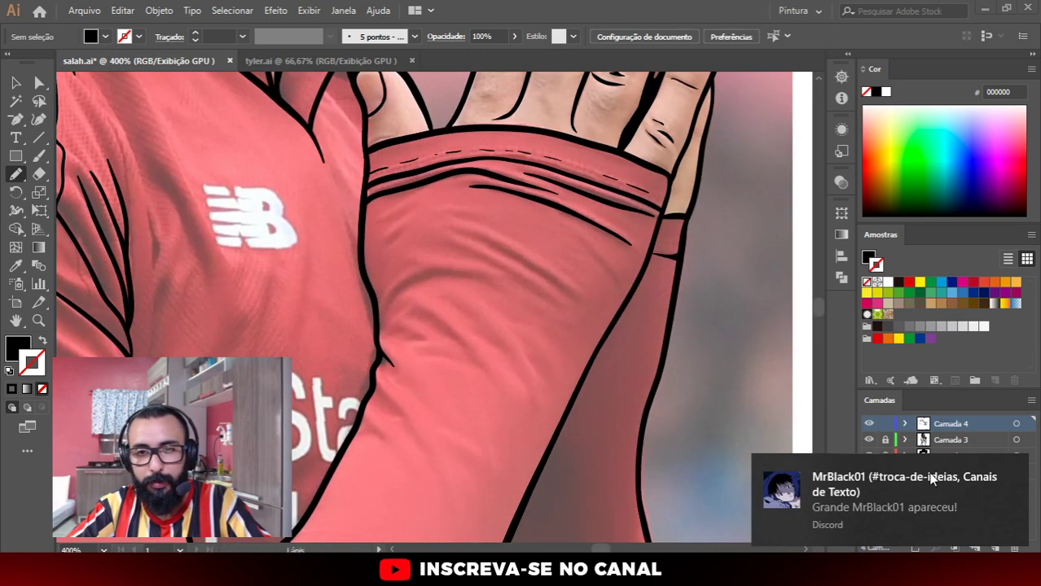
pyautogui.click(1017, 468)
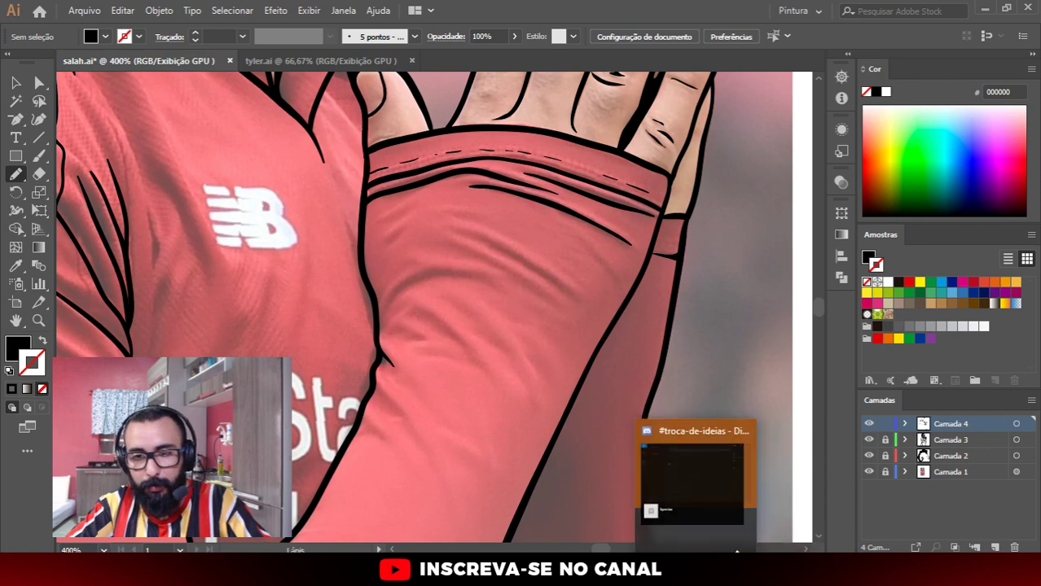
pyautogui.scroll(-2, 468, 303)
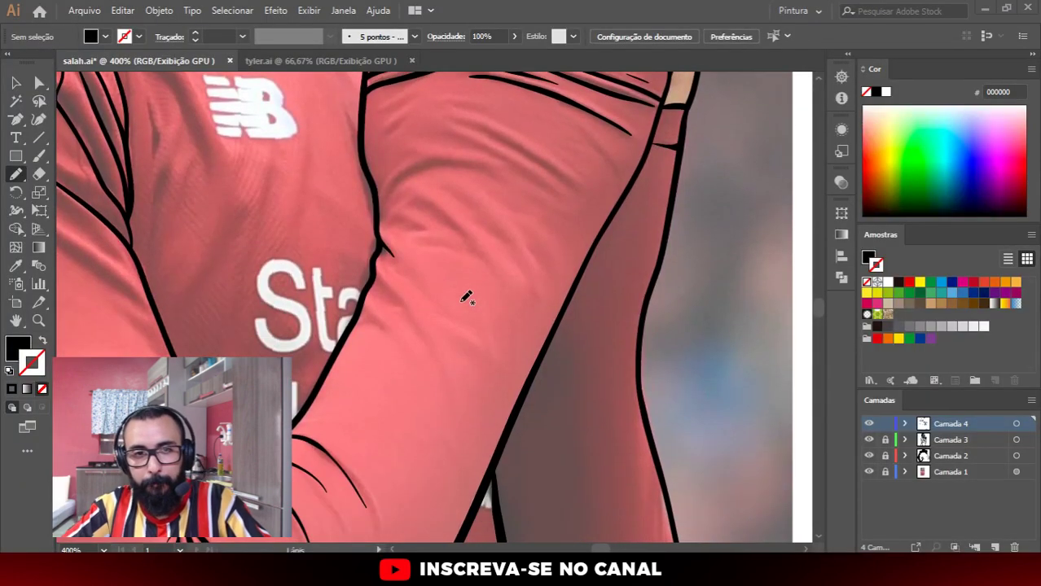
pyautogui.scroll(5, 390, 279)
pyautogui.scroll(3, 309, 216)
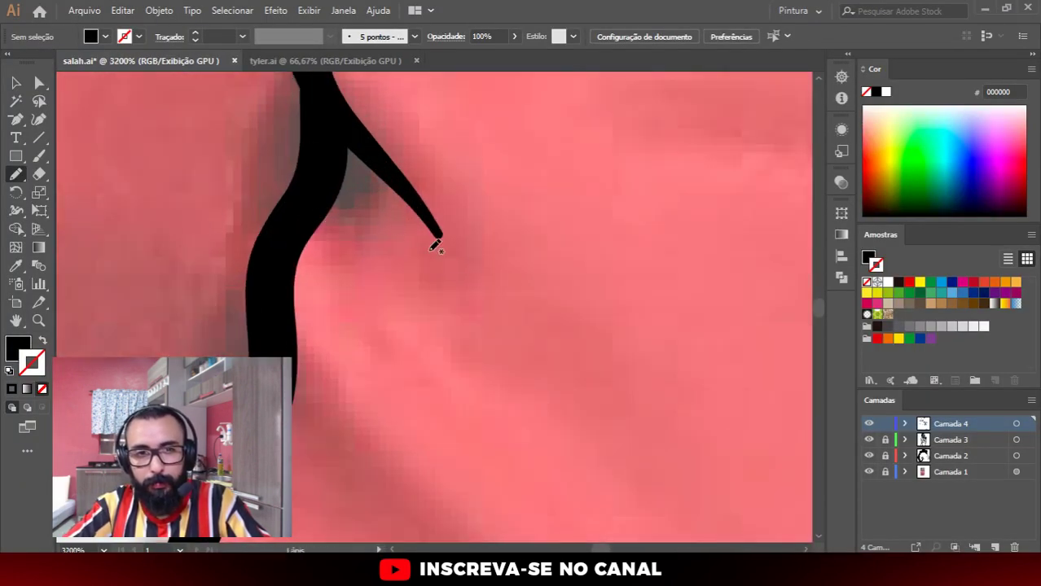
# Step: Extend the small shirt fold line past its tip, ending in a sharp point
pyautogui.moveTo(324, 219)
pyautogui.mouseDown()
pyautogui.moveTo(433, 235)
pyautogui.moveTo(488, 287)
pyautogui.moveTo(451, 224)
pyautogui.mouseUp()
pyautogui.moveTo(388, 151); pyautogui.dragTo(344, 116)
pyautogui.scroll(-4, 358, 244)
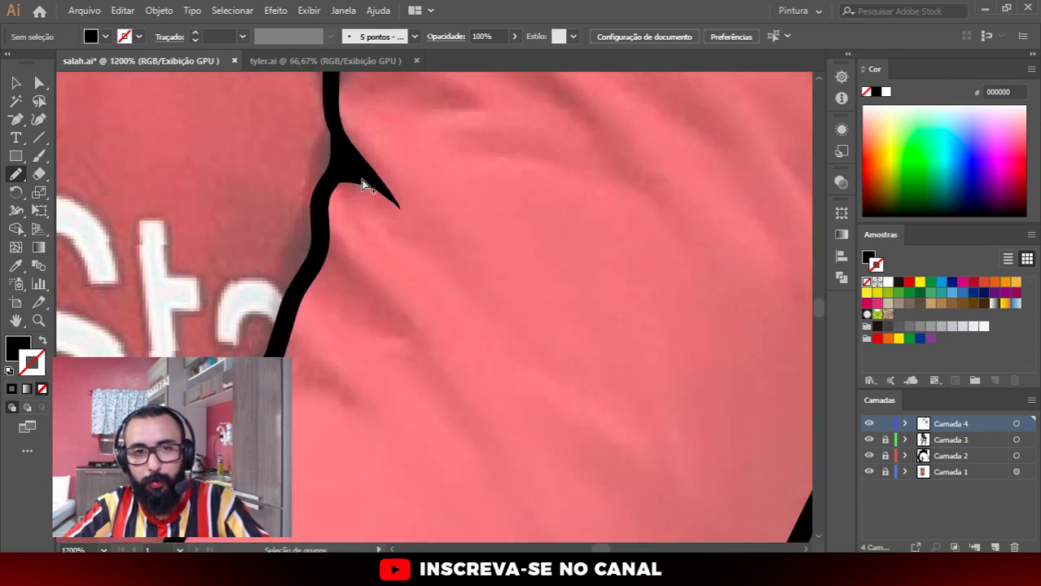
pyautogui.scroll(-4, 406, 283)
pyautogui.scroll(-2, 372, 372)
pyautogui.scroll(-2, 489, 372)
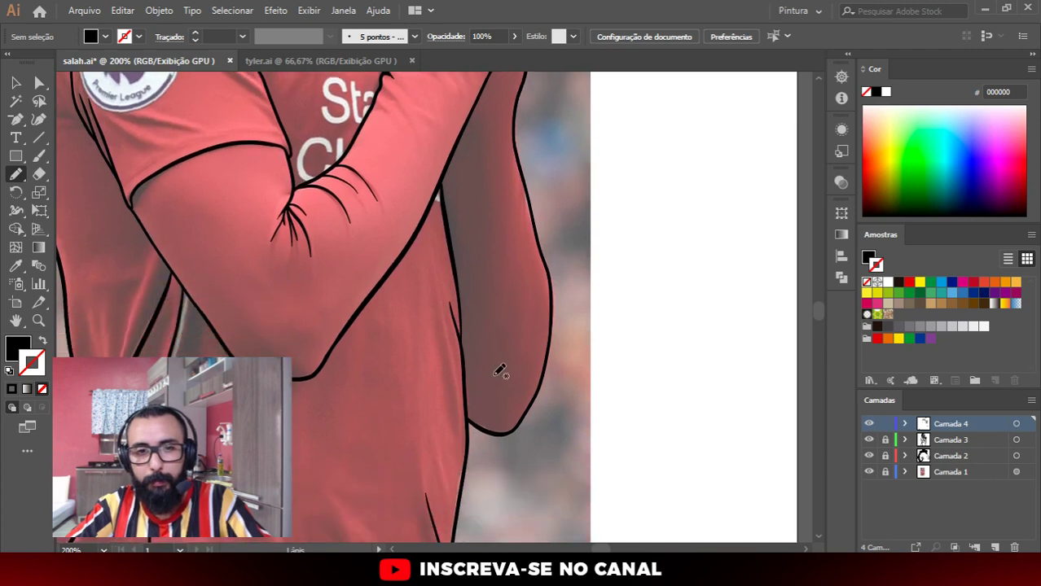
pyautogui.scroll(2, 491, 153)
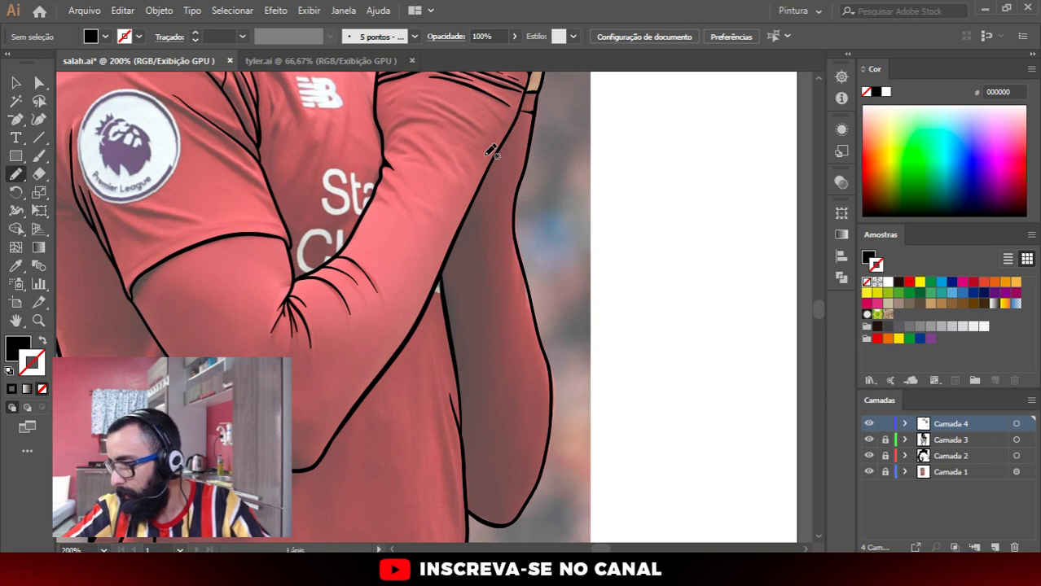
pyautogui.scroll(2, 493, 131)
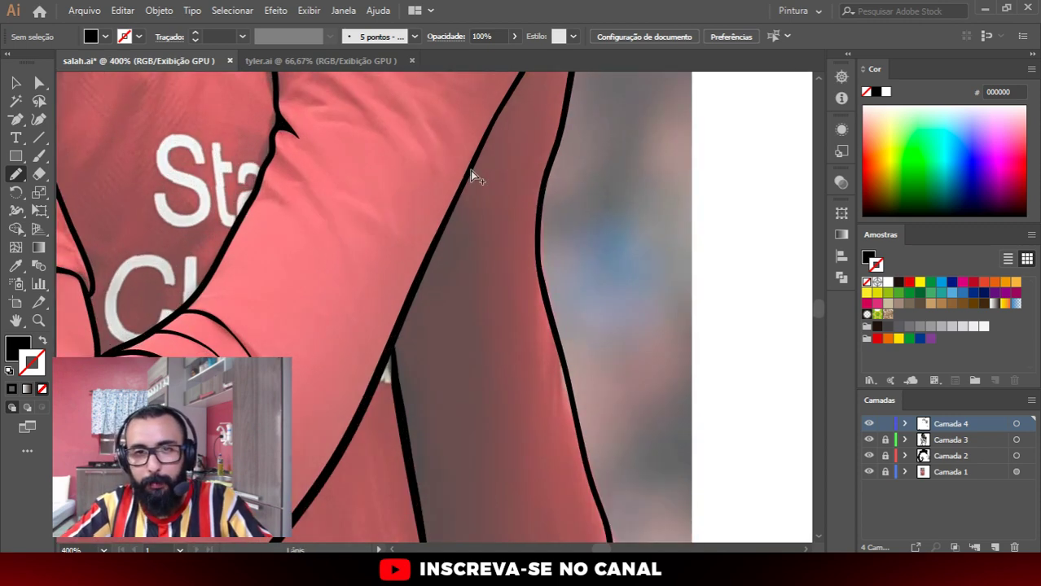
pyautogui.scroll(-2, 470, 170)
pyautogui.scroll(-1, 479, 214)
pyautogui.scroll(3, 480, 402)
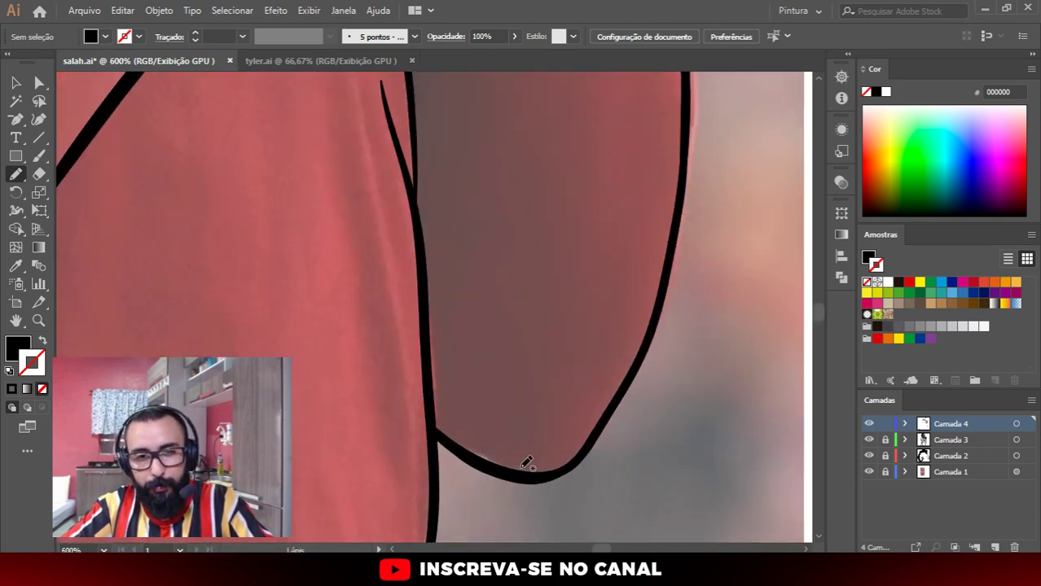
pyautogui.scroll(1, 575, 461)
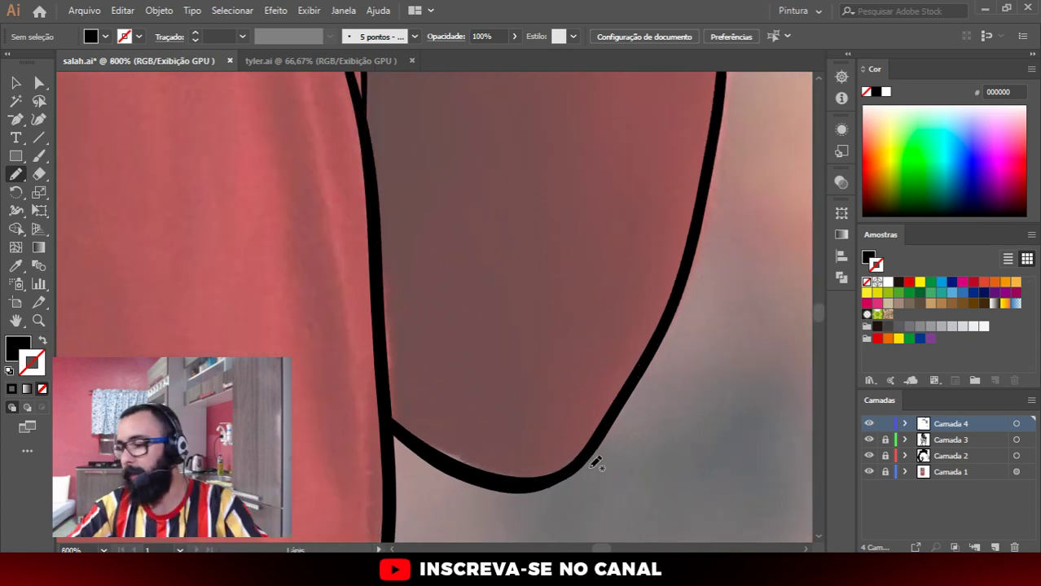
pyautogui.scroll(-3, 356, 332)
pyautogui.scroll(-2, 432, 376)
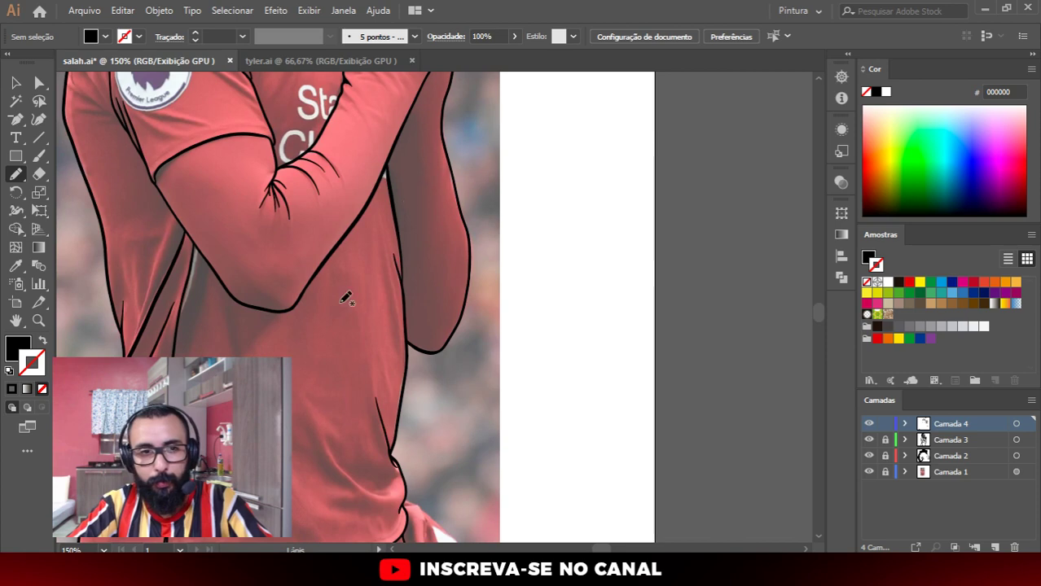
pyautogui.scroll(-1, 346, 299)
pyautogui.scroll(1, 255, 302)
pyautogui.scroll(2, 412, 262)
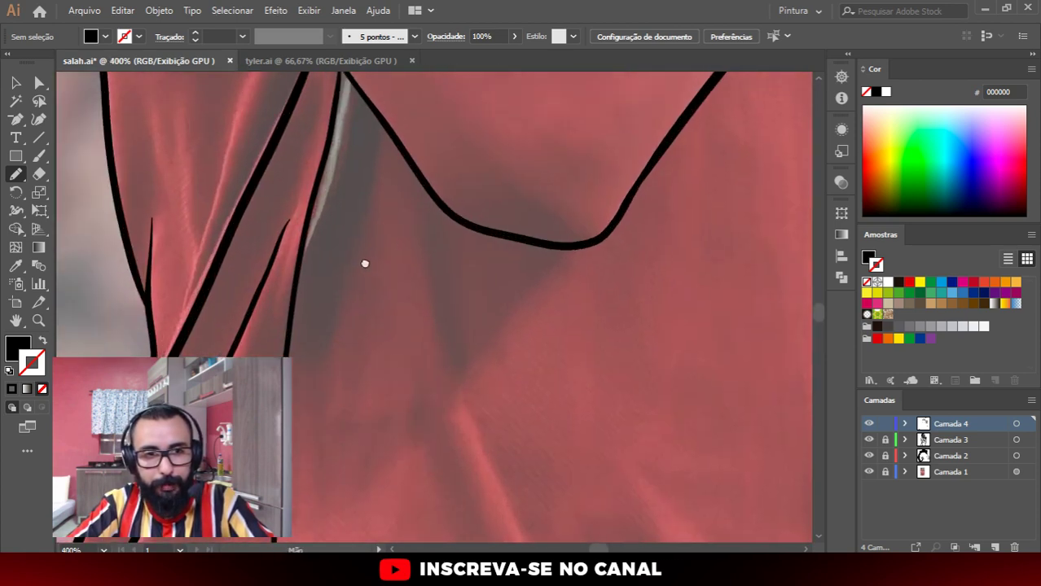
# Step: Trace a closed black shadow shape under the arm along the sleeve and torso edges
pyautogui.moveTo(364, 264); pyautogui.dragTo(407, 322)
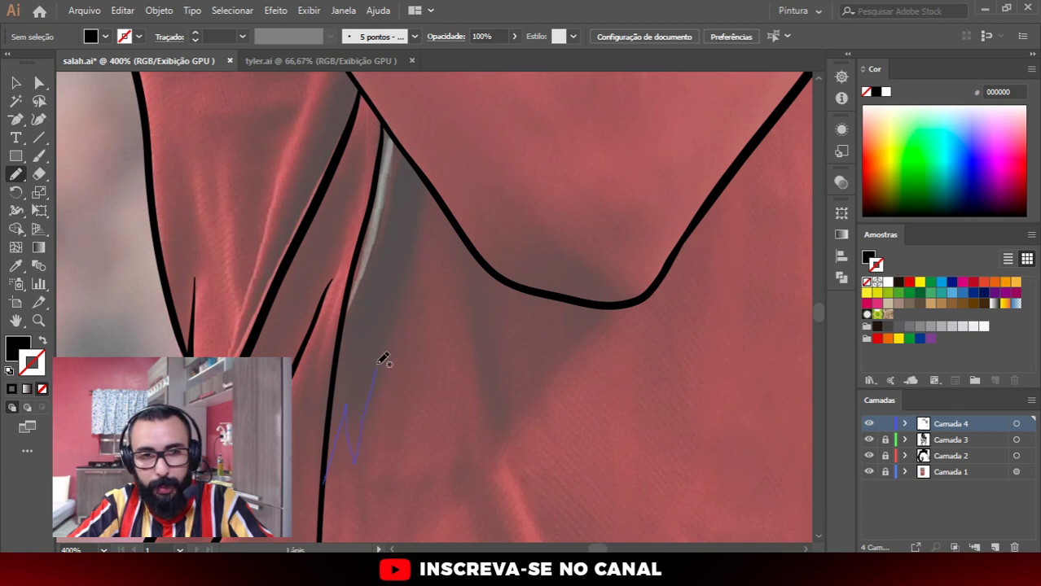
pyautogui.moveTo(402, 301); pyautogui.dragTo(424, 184)
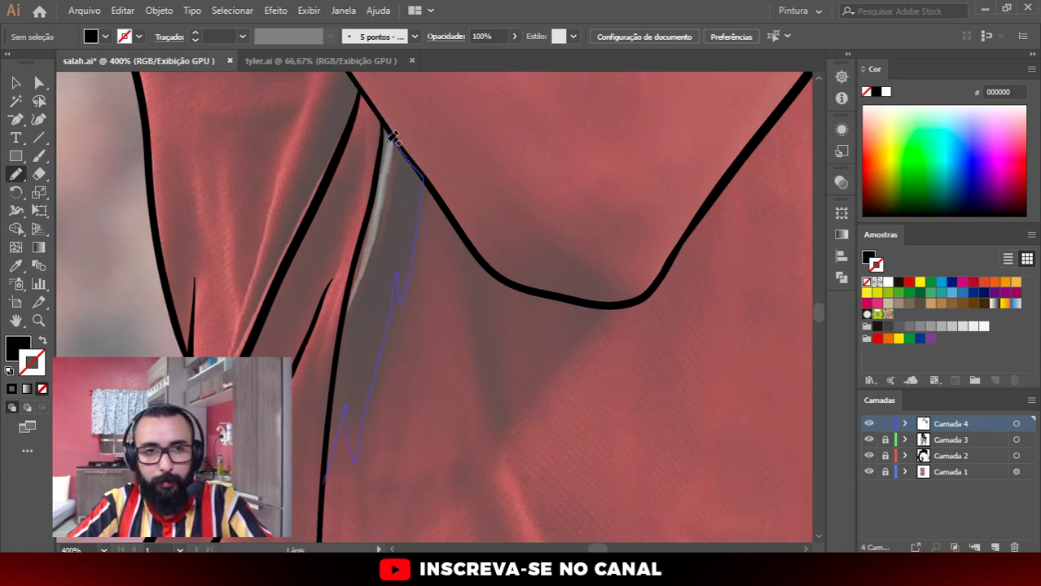
pyautogui.moveTo(359, 271); pyautogui.dragTo(329, 479)
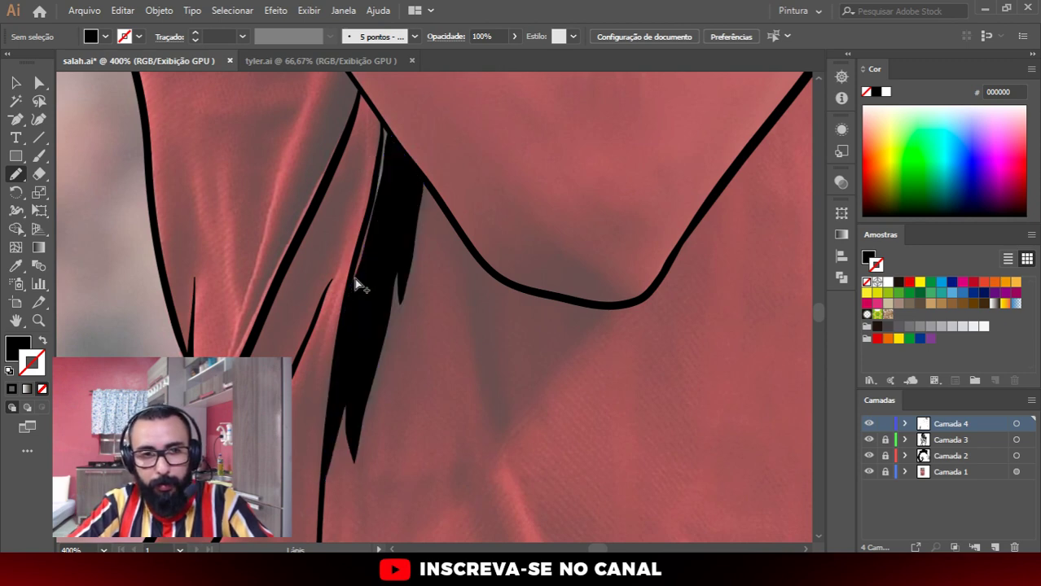
pyautogui.scroll(1, 351, 283)
pyautogui.scroll(1, 351, 262)
pyautogui.scroll(2, 418, 244)
pyautogui.scroll(2, 432, 290)
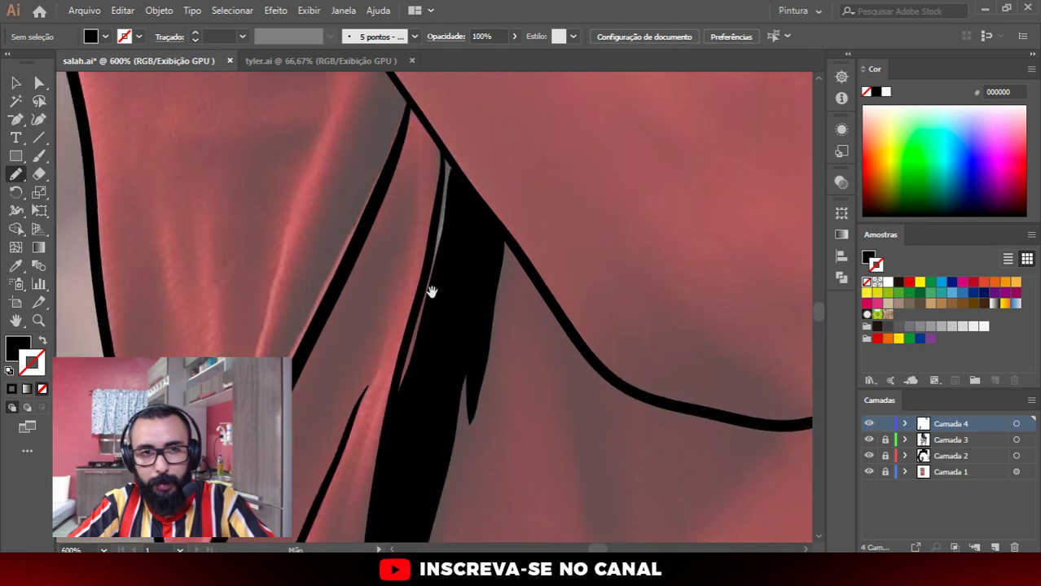
pyautogui.scroll(2, 467, 163)
# Step: Fill the remaining grey sliver under the arm with black pencil strokes
pyautogui.moveTo(474, 144)
pyautogui.mouseDown()
pyautogui.moveTo(479, 254)
pyautogui.moveTo(481, 244)
pyautogui.mouseUp()
pyautogui.hscroll(-5, 414, 446)
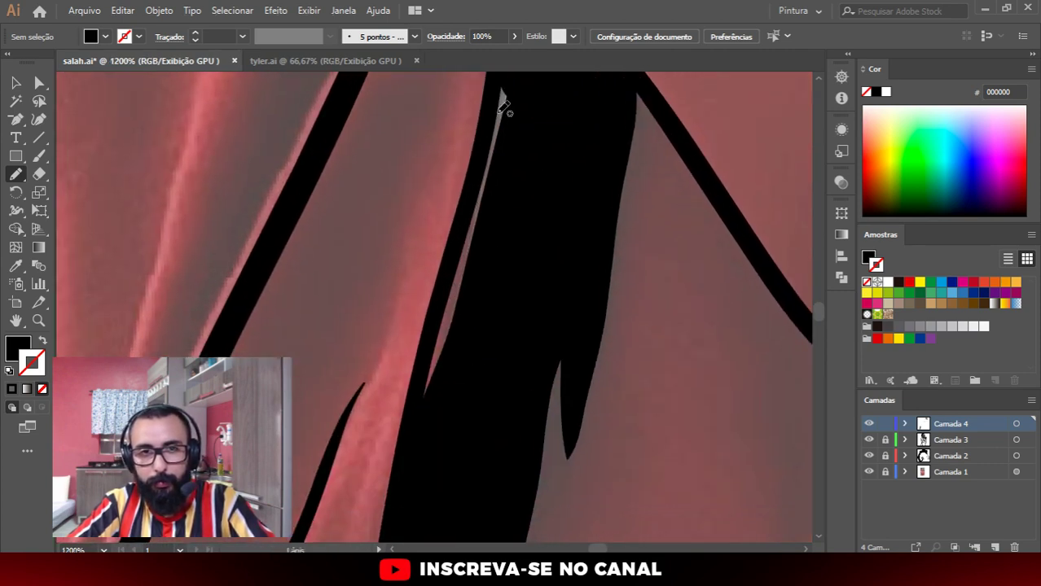
pyautogui.moveTo(536, 115)
pyautogui.mouseDown()
pyautogui.moveTo(500, 114)
pyautogui.moveTo(436, 309)
pyautogui.moveTo(423, 400)
pyautogui.moveTo(493, 257)
pyautogui.mouseUp()
pyautogui.scroll(-2, 530, 244)
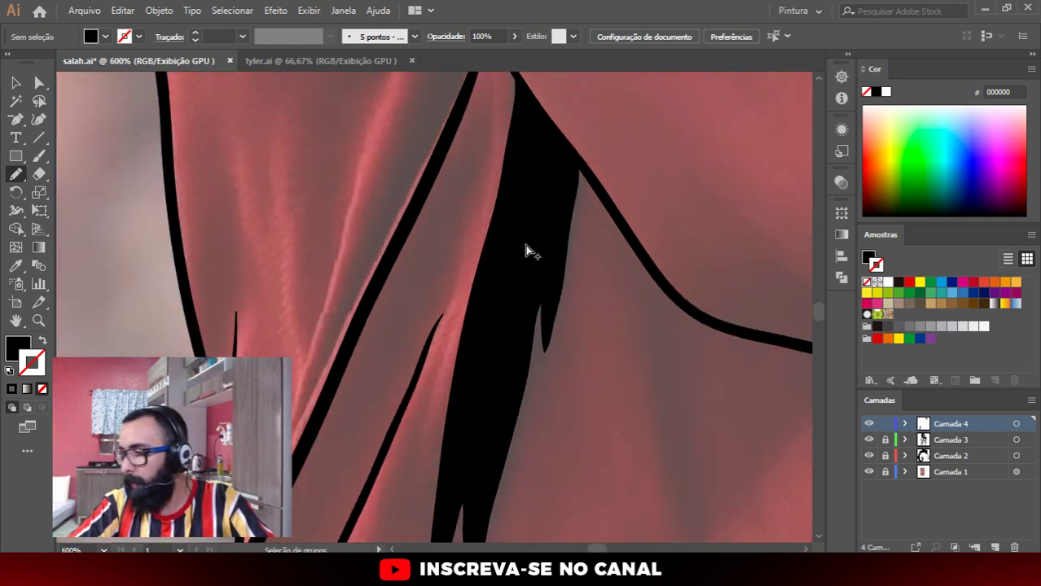
pyautogui.scroll(-4, 542, 234)
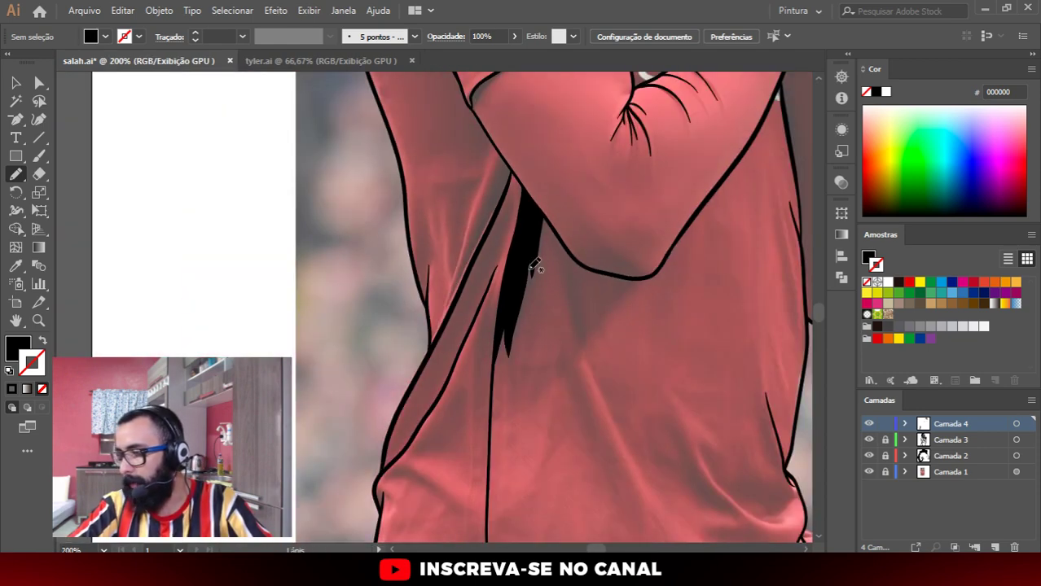
pyautogui.scroll(-3, 525, 236)
# Step: Hide and re-show the reference photo to check the line art
pyautogui.click(869, 471)
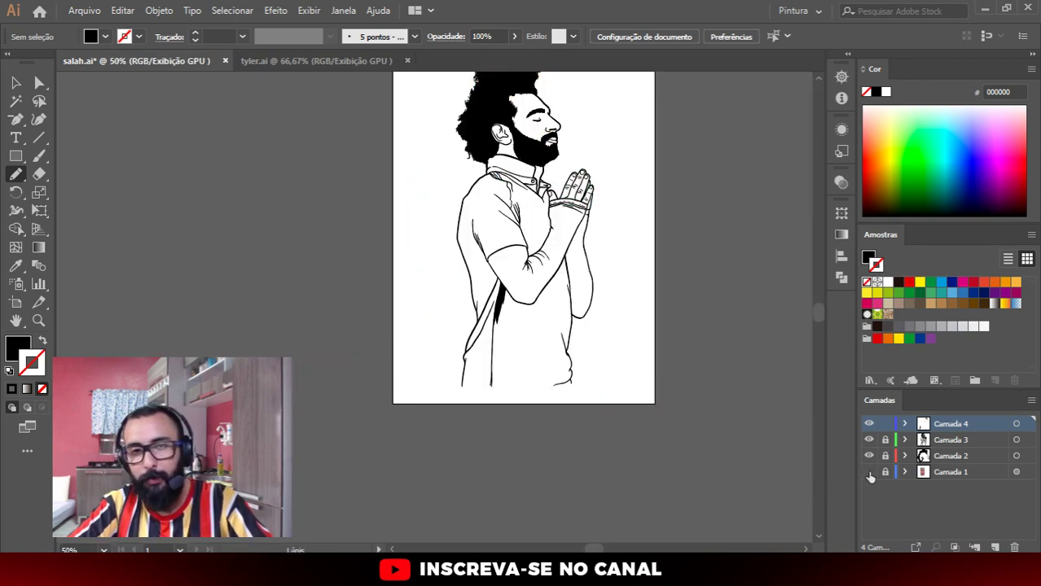
pyautogui.click(869, 472)
pyautogui.scroll(5, 456, 236)
pyautogui.scroll(-2, 468, 234)
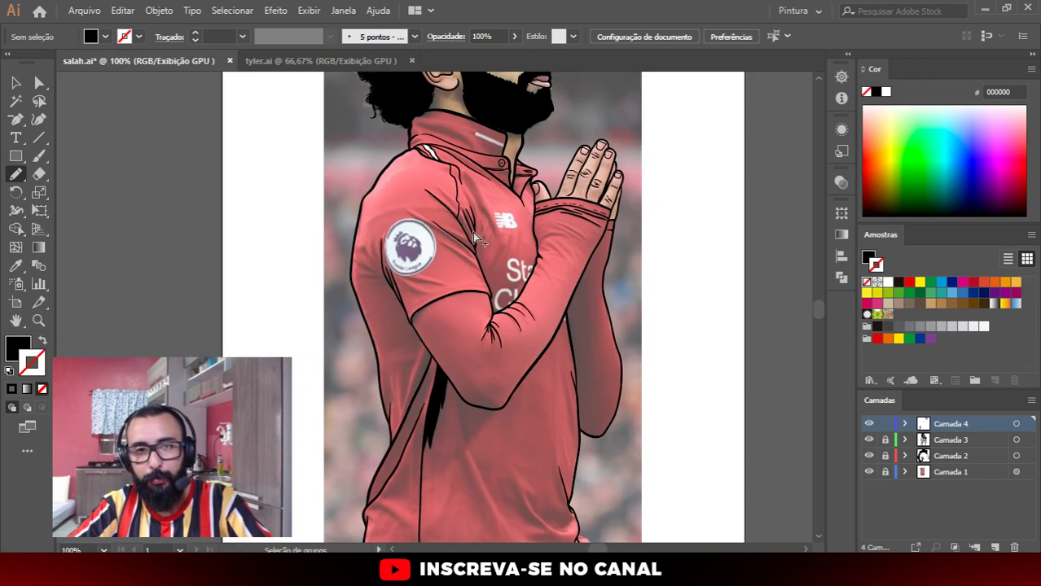
pyautogui.scroll(2, 449, 236)
pyautogui.scroll(1, 449, 236)
pyautogui.scroll(1, 473, 269)
pyautogui.scroll(1, 492, 301)
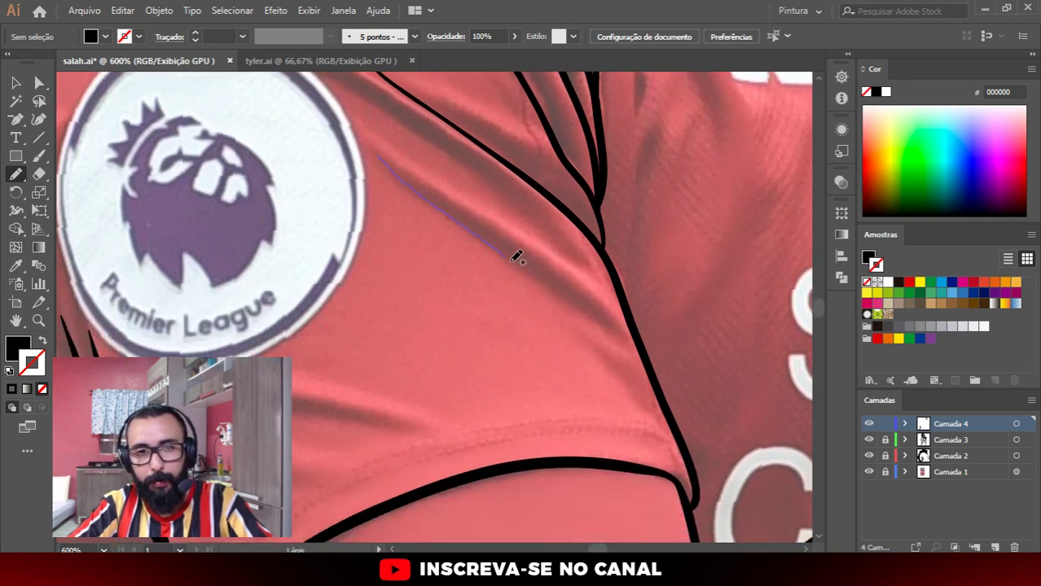
# Step: Draw two black fold lines beside and below the Premier League badge
pyautogui.moveTo(622, 333)
pyautogui.mouseDown()
pyautogui.moveTo(643, 353)
pyautogui.moveTo(600, 299)
pyautogui.mouseUp()
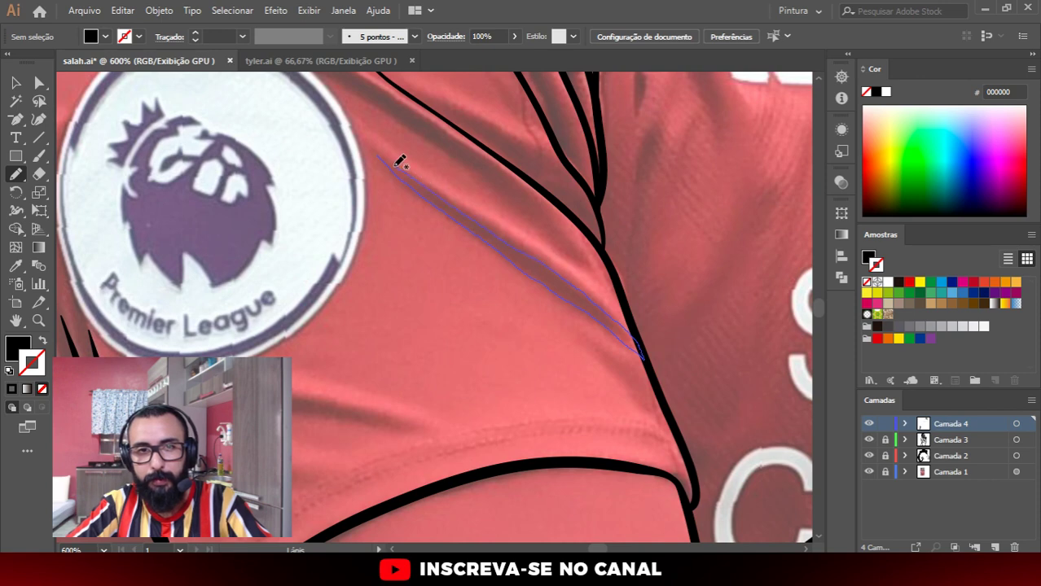
pyautogui.moveTo(381, 153); pyautogui.dragTo(382, 155)
pyautogui.scroll(-2, 562, 360)
pyautogui.scroll(2, 425, 404)
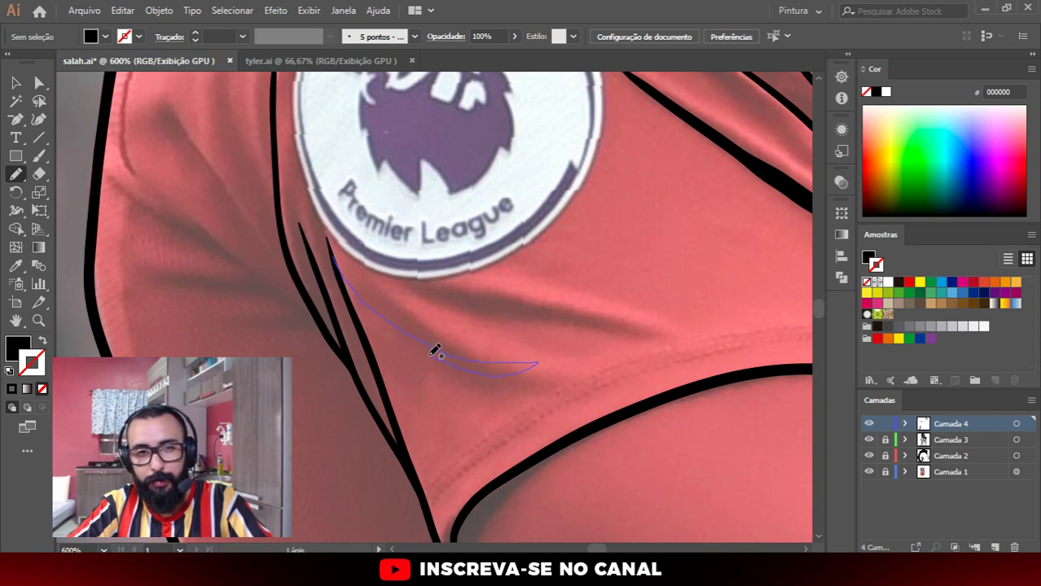
pyautogui.moveTo(364, 315); pyautogui.dragTo(338, 267)
pyautogui.scroll(1, 378, 272)
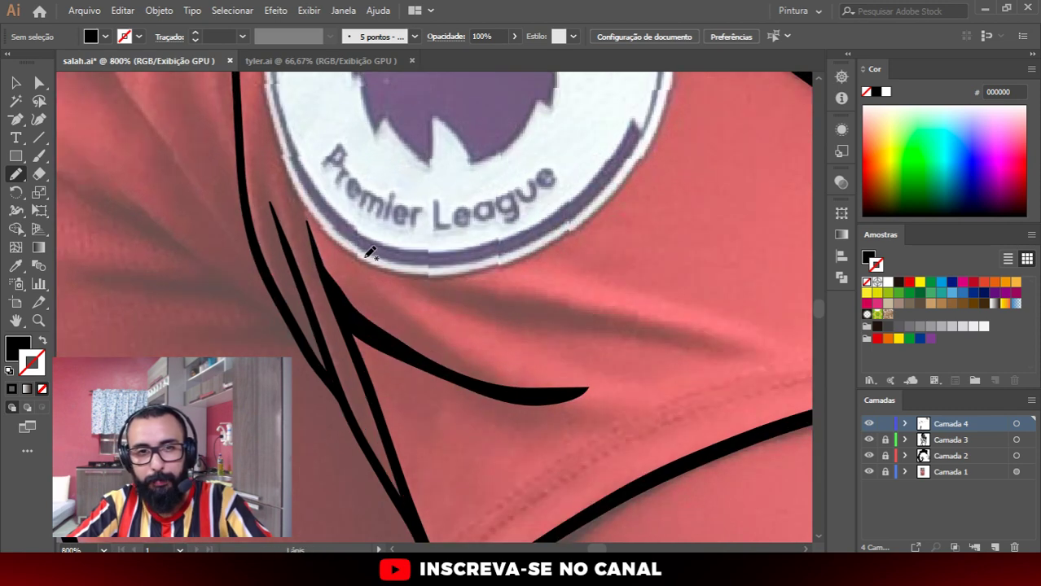
pyautogui.scroll(-1, 368, 249)
pyautogui.scroll(1, 386, 272)
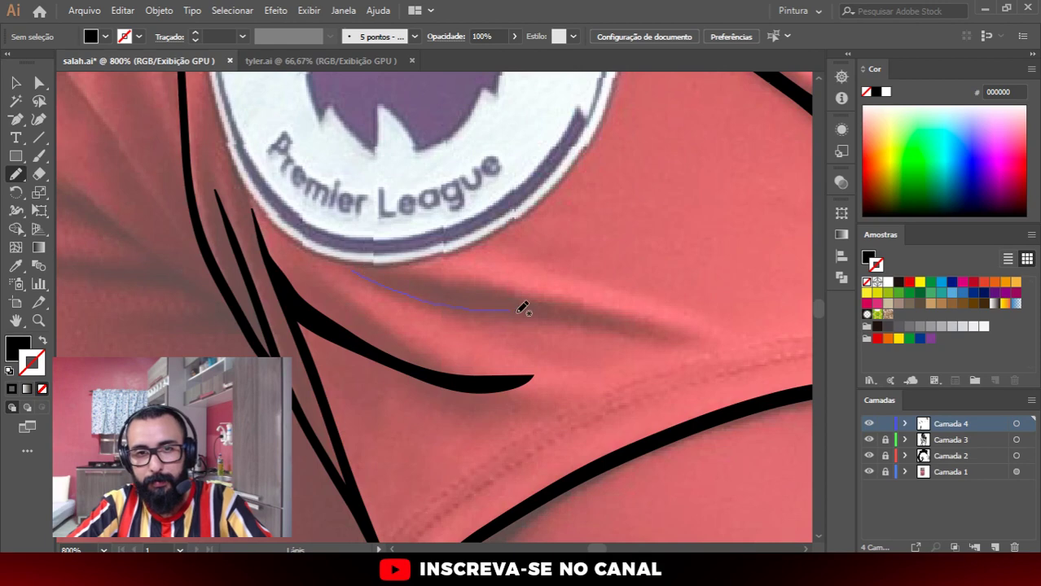
# Step: Draw a tapered crease under the badge, then zoom out to view the whole figure
pyautogui.moveTo(702, 334); pyautogui.dragTo(513, 288)
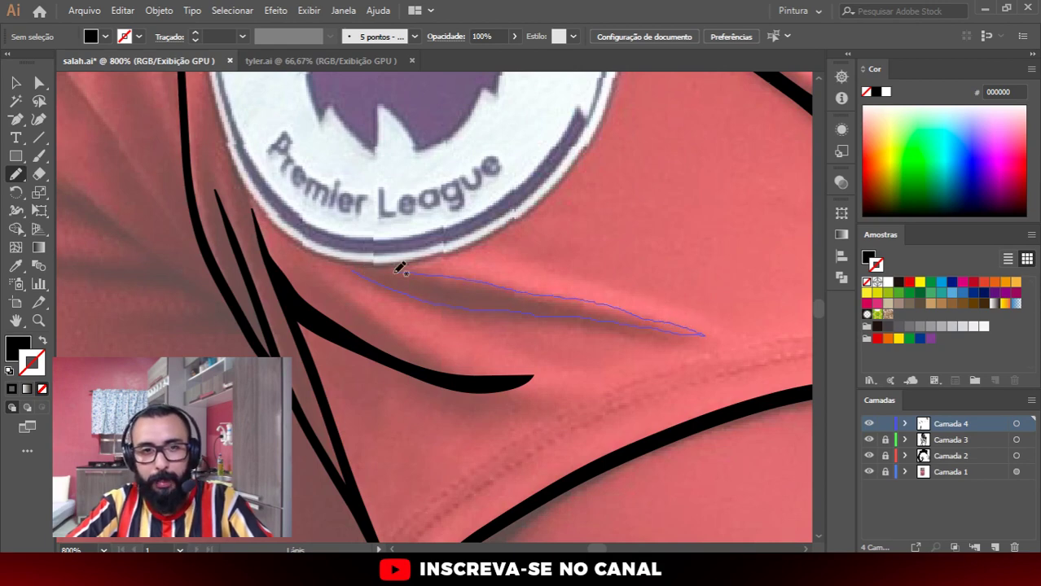
pyautogui.moveTo(356, 269); pyautogui.dragTo(356, 269)
pyautogui.hotkey('ctrl', '0')
pyautogui.hotkey('ctrl', '1')
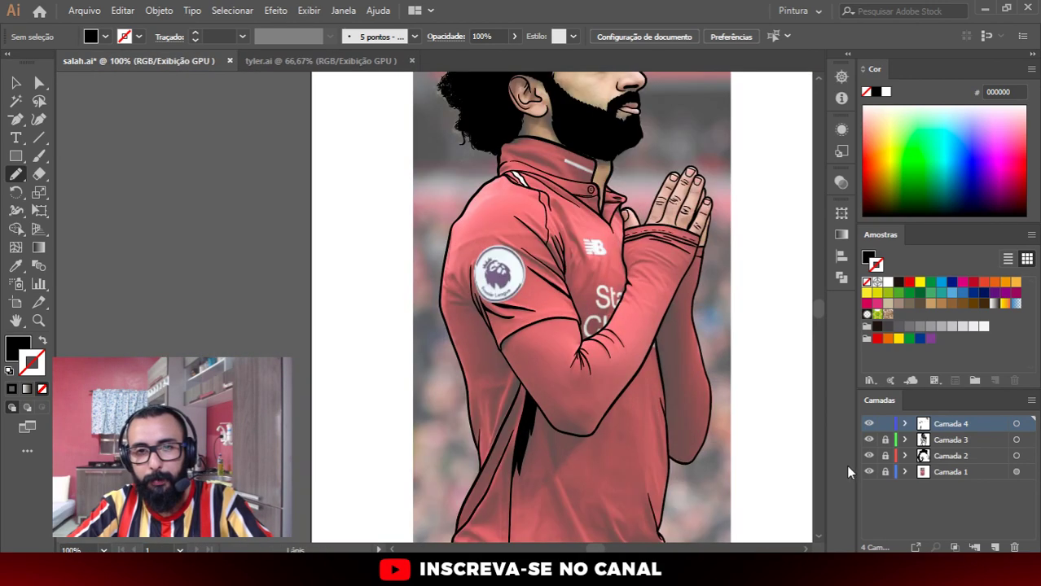
# Step: Toggle the reference photo to check the sleeve lines and fit the artboard in view
pyautogui.click(868, 473)
pyautogui.scroll(3, 508, 405)
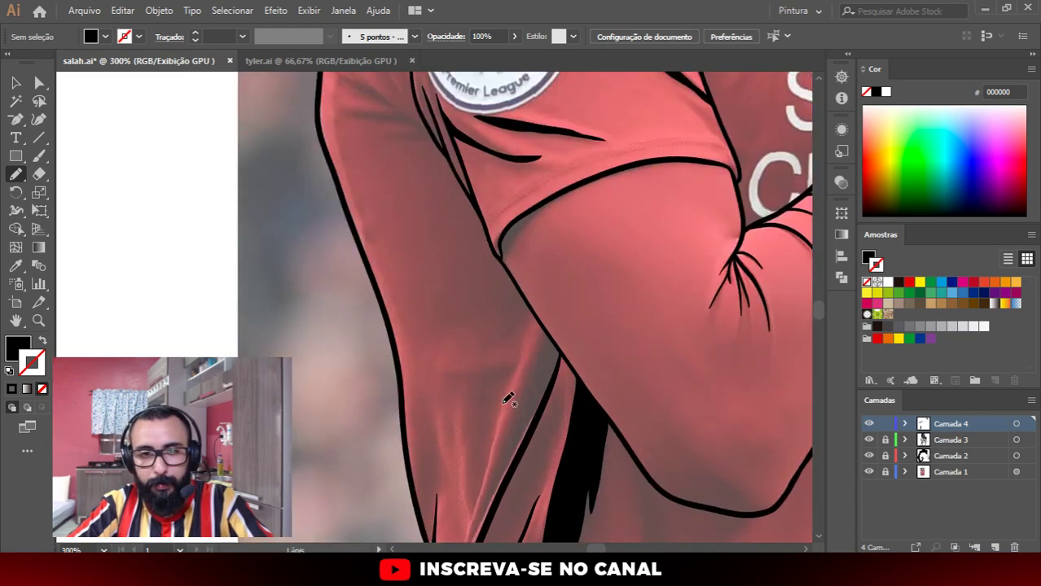
pyautogui.scroll(-2, 575, 339)
pyautogui.scroll(-3, 557, 432)
pyautogui.hotkey('ctrl', '1')
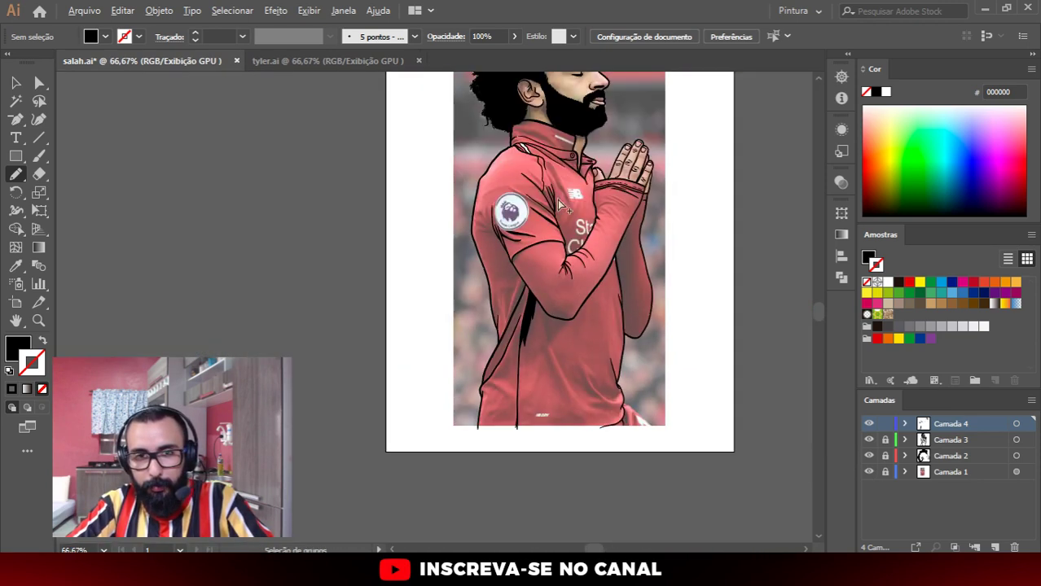
# Step: Draw a branching black fold stroke on the sleeve left of the badge
pyautogui.scroll(3, 465, 254)
pyautogui.hscroll(5, 569, 281)
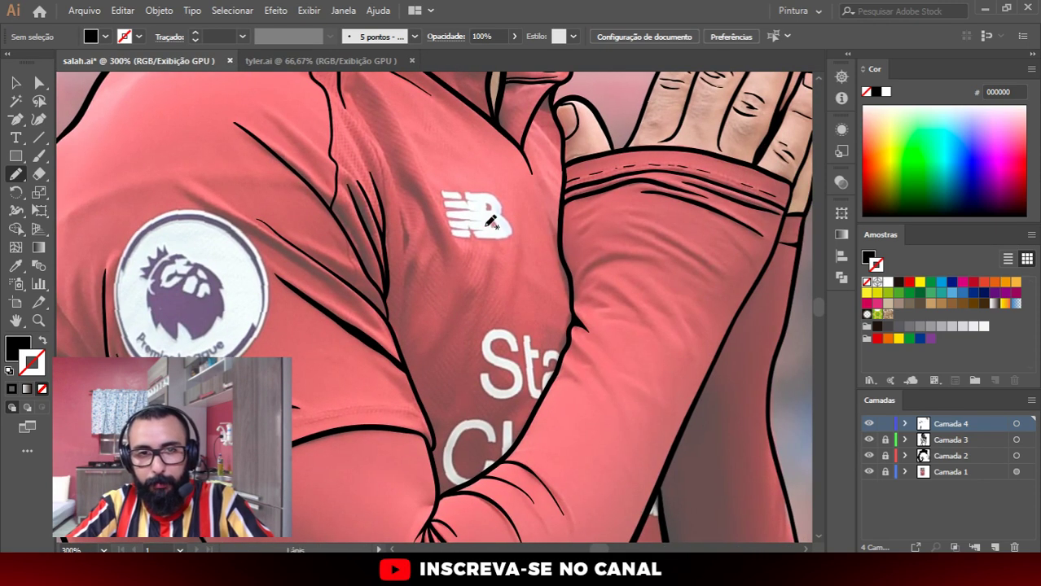
pyautogui.scroll(1, 490, 222)
pyautogui.scroll(-4, 507, 264)
pyautogui.scroll(-1, 506, 265)
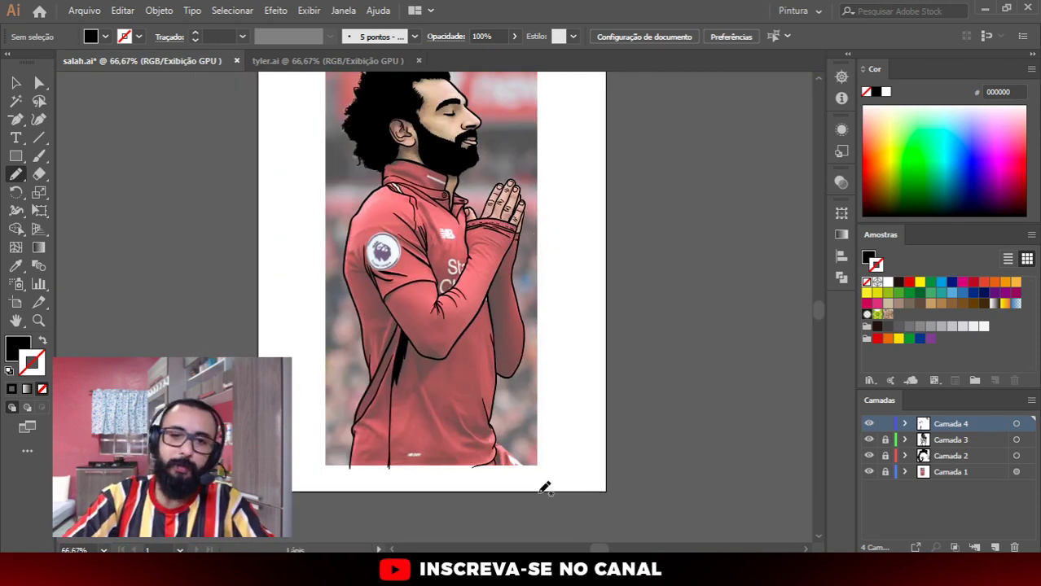
pyautogui.scroll(2, 489, 237)
pyautogui.scroll(2, 469, 249)
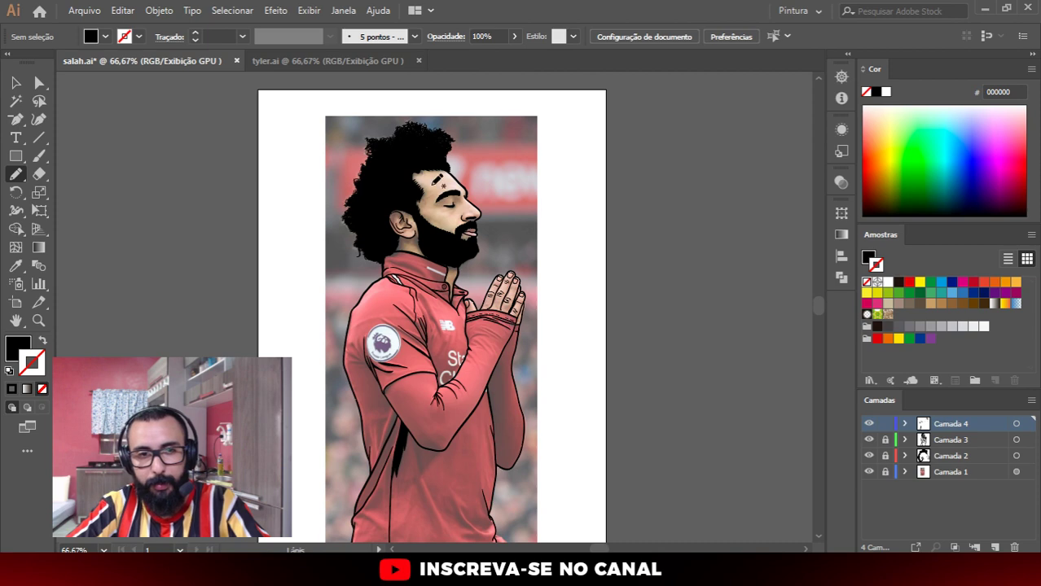
pyautogui.scroll(-1, 533, 350)
pyautogui.scroll(1, 373, 334)
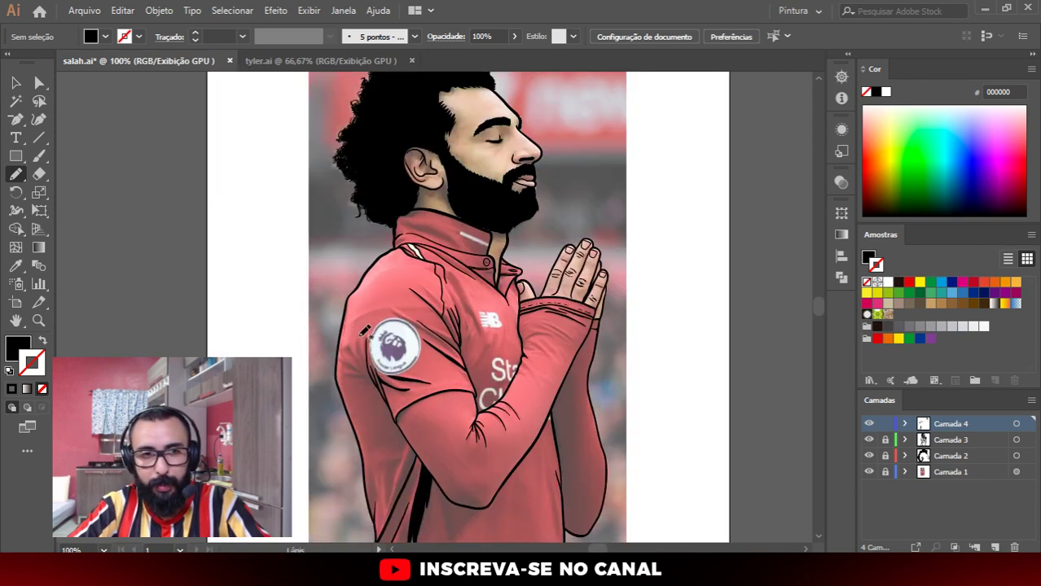
pyautogui.scroll(-1, 456, 364)
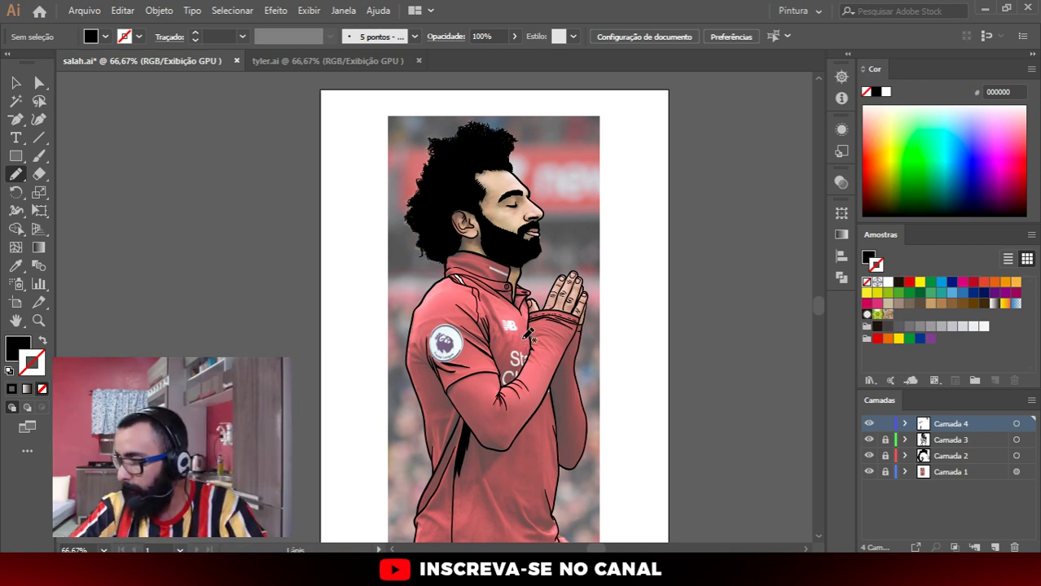
pyautogui.scroll(1, 470, 325)
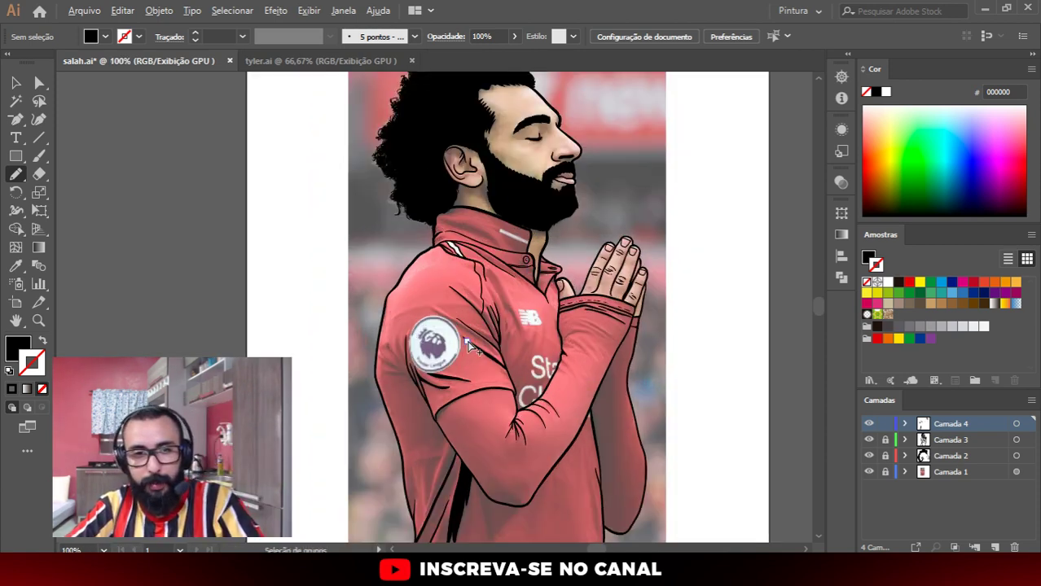
pyautogui.scroll(-1, 424, 337)
pyautogui.scroll(2, 406, 334)
pyautogui.scroll(1, 390, 336)
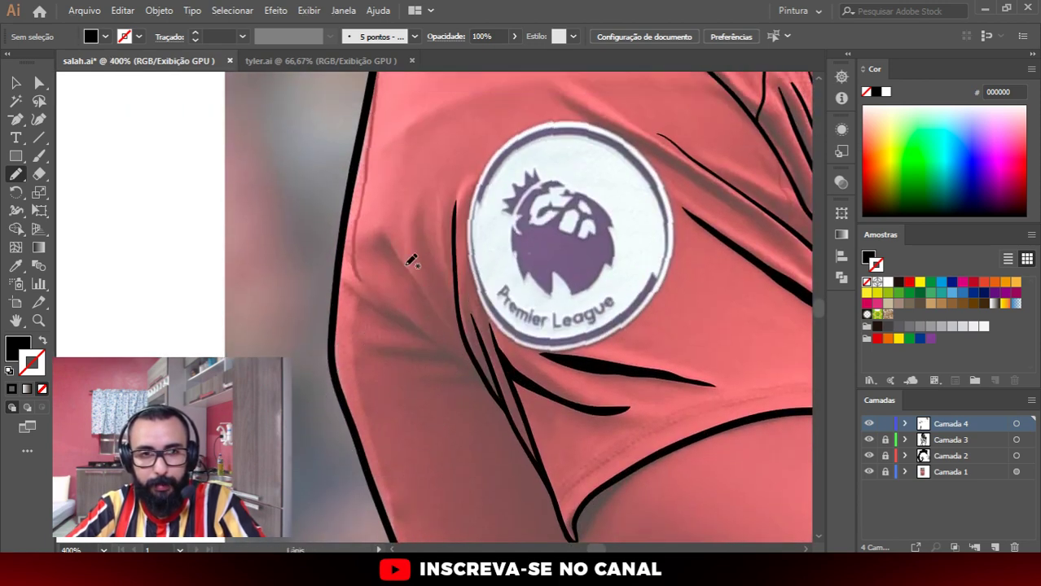
pyautogui.scroll(1, 413, 251)
pyautogui.scroll(1, 453, 281)
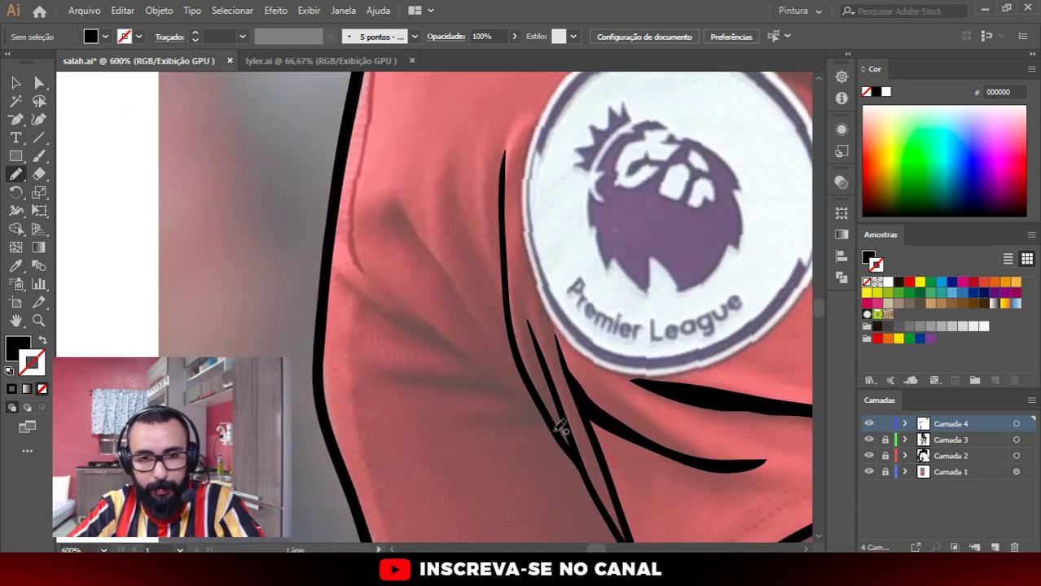
pyautogui.moveTo(557, 430)
pyautogui.mouseDown()
pyautogui.moveTo(456, 414)
pyautogui.moveTo(528, 400)
pyautogui.moveTo(375, 370)
pyautogui.moveTo(483, 365)
pyautogui.moveTo(357, 287)
pyautogui.moveTo(422, 319)
pyautogui.moveTo(409, 297)
pyautogui.moveTo(482, 360)
pyautogui.moveTo(515, 372)
pyautogui.moveTo(559, 429)
pyautogui.mouseUp()
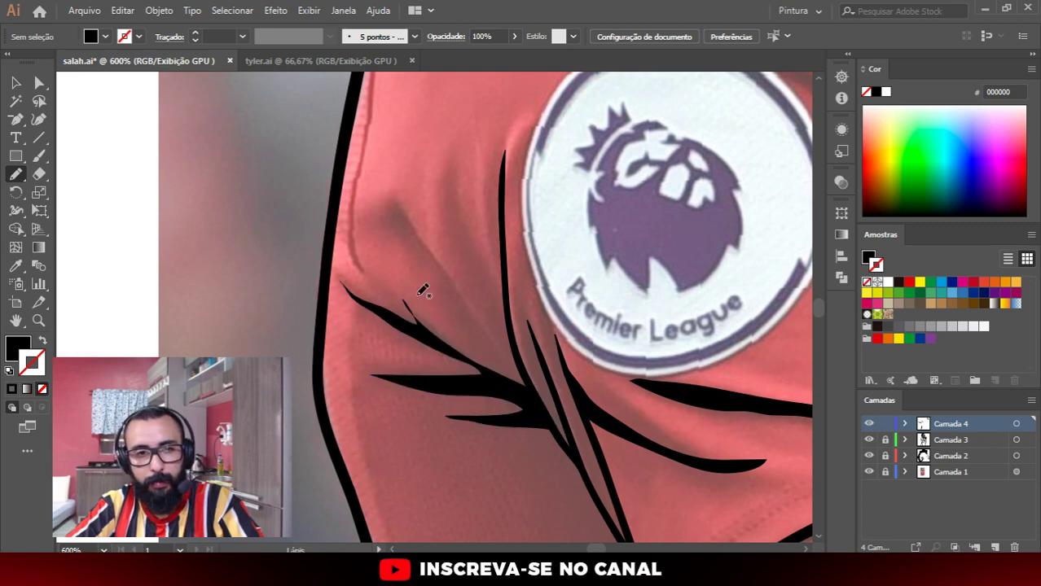
# Step: Reshape the branching fold's anchors with Direct Selection into a smooth curved spike
pyautogui.scroll(4, 420, 290)
pyautogui.press('a')
pyautogui.click(406, 267)
pyautogui.click(380, 214)
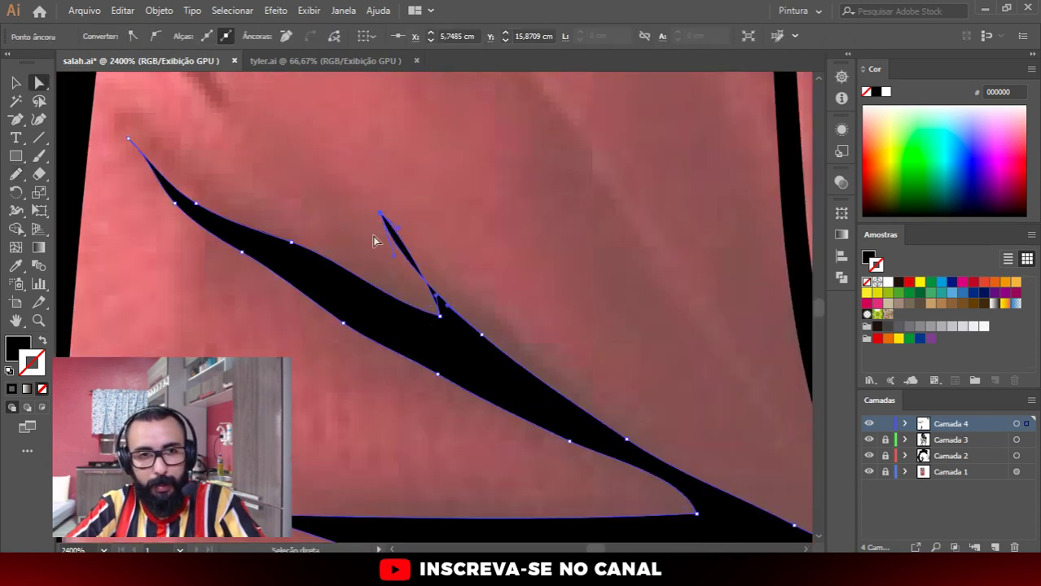
pyautogui.moveTo(393, 261); pyautogui.dragTo(430, 272)
pyautogui.click(481, 335)
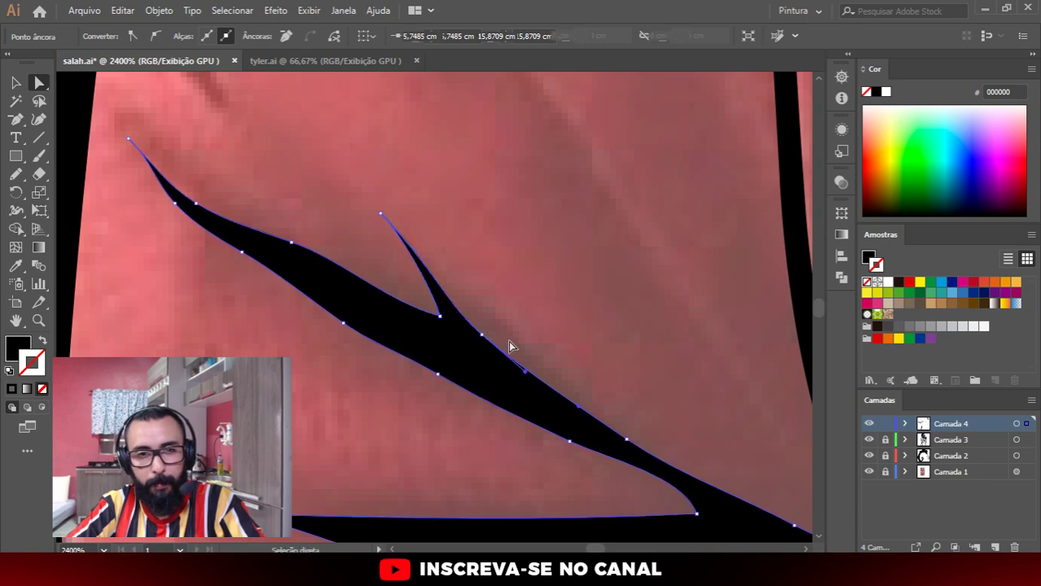
pyautogui.moveTo(481, 336); pyautogui.dragTo(488, 337)
pyautogui.click(523, 341)
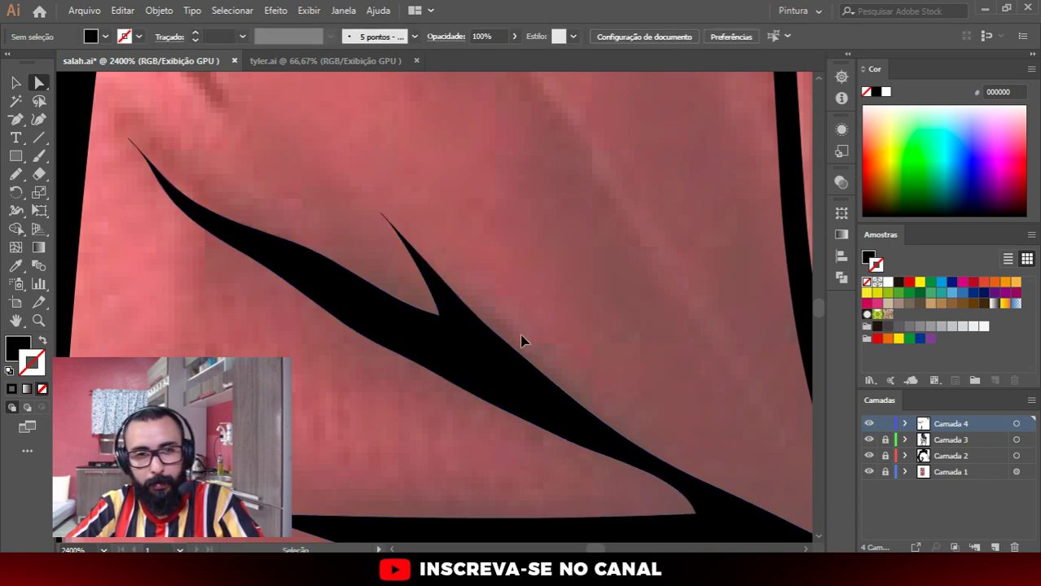
# Step: Draw another black fold stroke on the sleeve beside the badge
pyautogui.scroll(-4, 476, 284)
pyautogui.scroll(1, 486, 281)
pyautogui.press('n')
pyautogui.scroll(1, 562, 305)
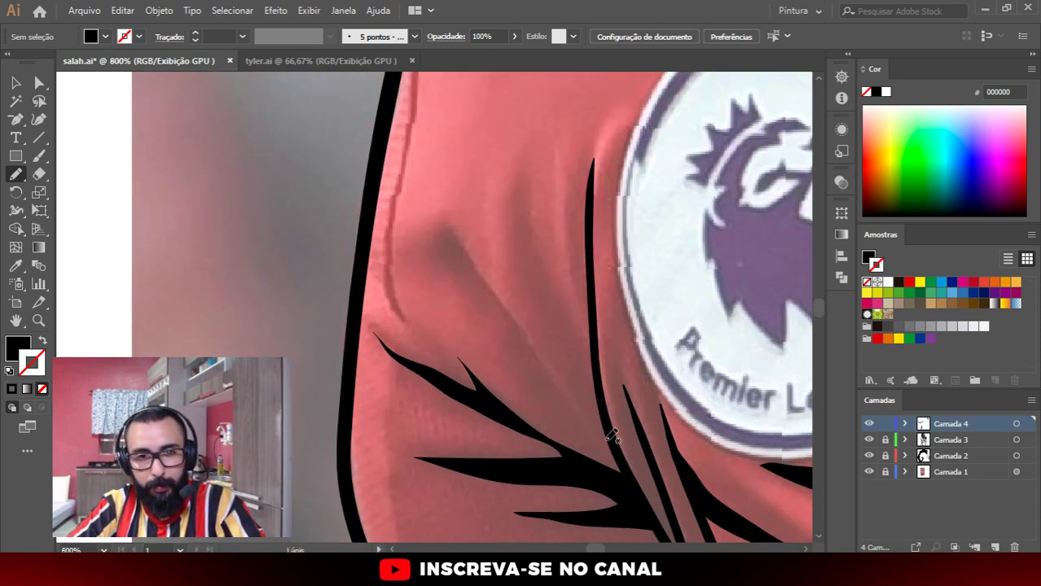
pyautogui.moveTo(616, 473)
pyautogui.mouseDown()
pyautogui.moveTo(515, 325)
pyautogui.moveTo(455, 261)
pyautogui.moveTo(441, 205)
pyautogui.moveTo(592, 415)
pyautogui.moveTo(608, 411)
pyautogui.moveTo(620, 481)
pyautogui.mouseUp()
# Step: Draw a tapered black crease on the chest left of the New Balance logo
pyautogui.scroll(-2, 486, 358)
pyautogui.scroll(-1, 486, 359)
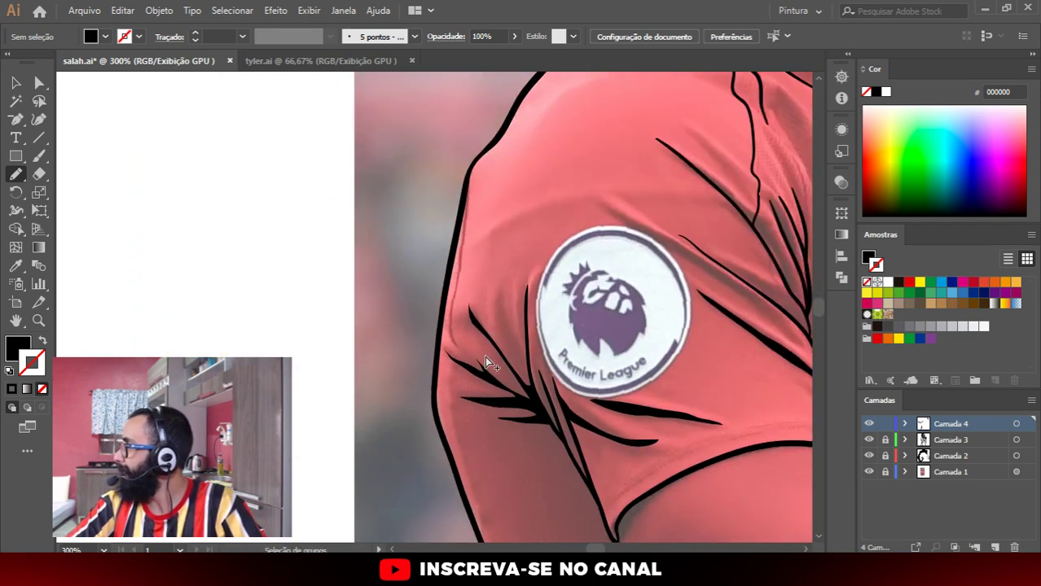
pyautogui.hotkey('ctrl', '0')
pyautogui.scroll(6, 545, 293)
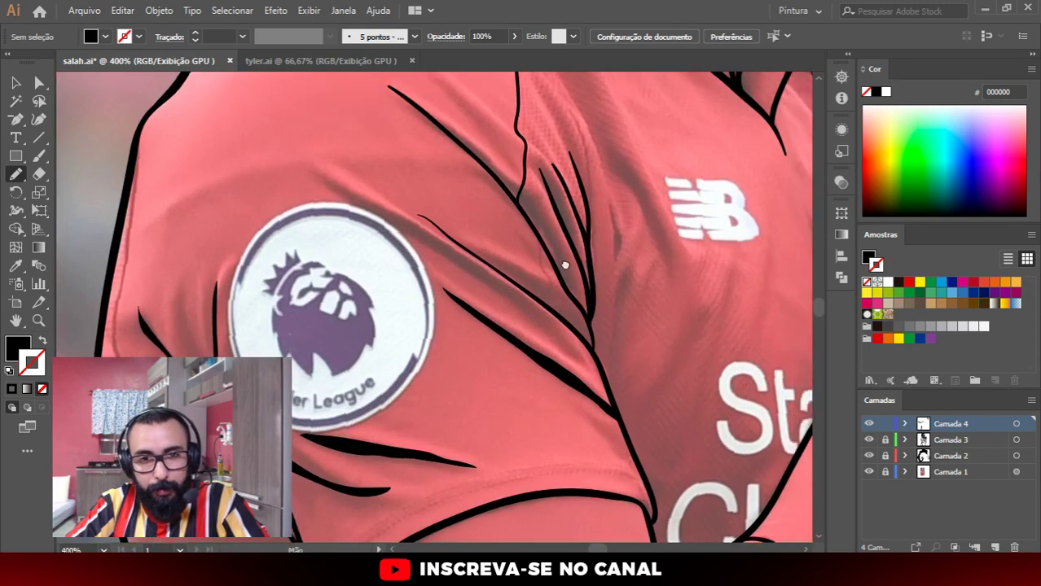
pyautogui.scroll(1, 564, 265)
pyautogui.scroll(1, 550, 284)
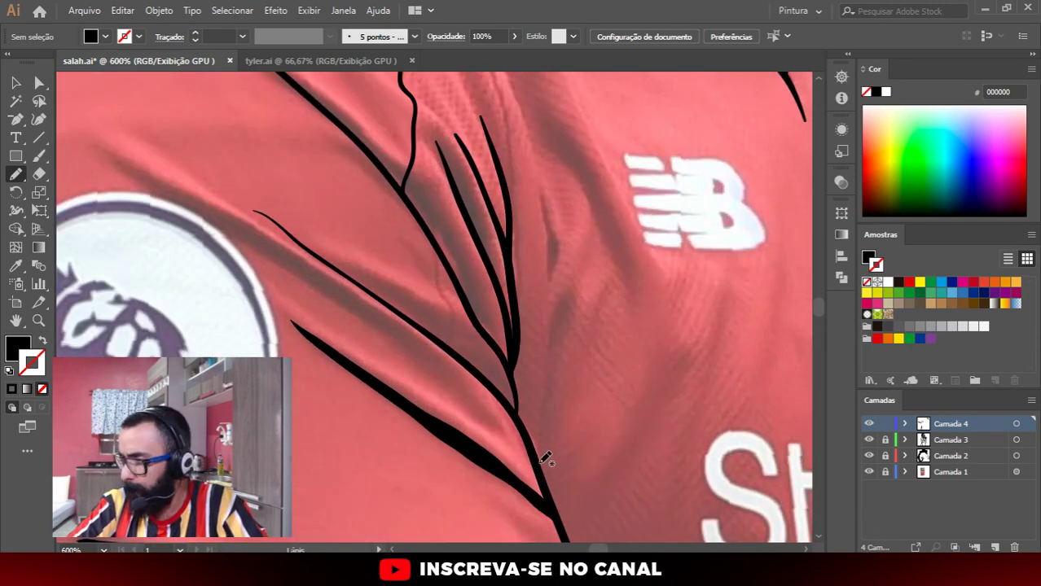
pyautogui.moveTo(541, 472)
pyautogui.mouseDown()
pyautogui.moveTo(570, 294)
pyautogui.moveTo(539, 476)
pyautogui.mouseUp()
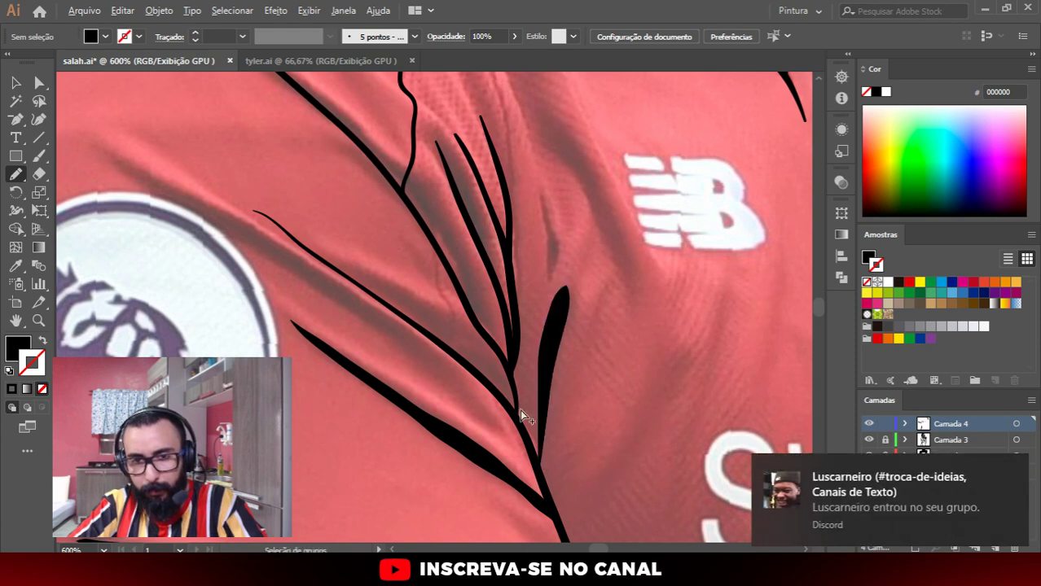
# Step: Dismiss the Discord notification and briefly hide the reference photo to check the line art
pyautogui.scroll(-2, 522, 289)
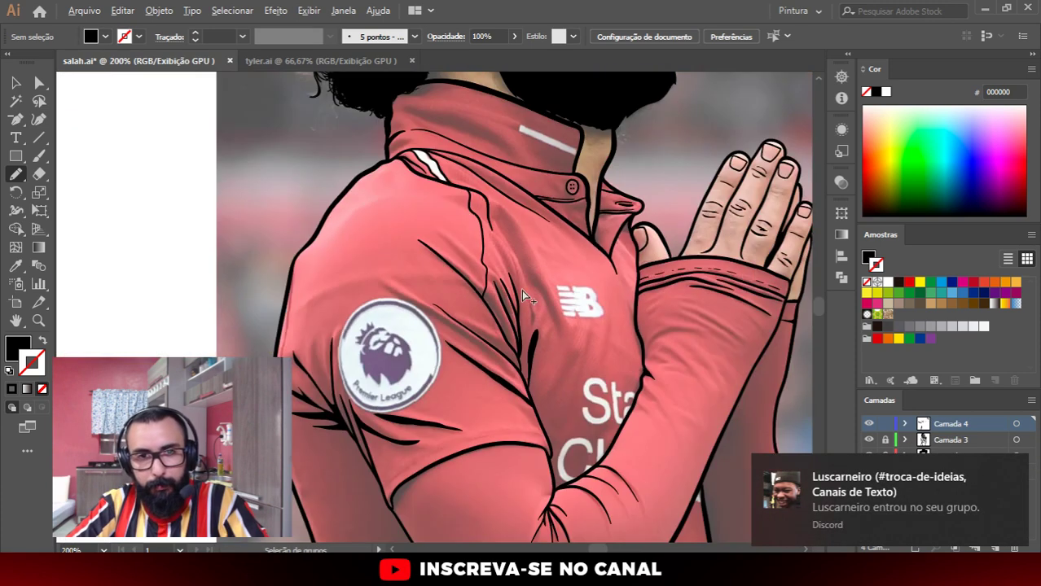
pyautogui.scroll(-1, 521, 289)
pyautogui.scroll(-2, 521, 289)
pyautogui.scroll(-1, 521, 289)
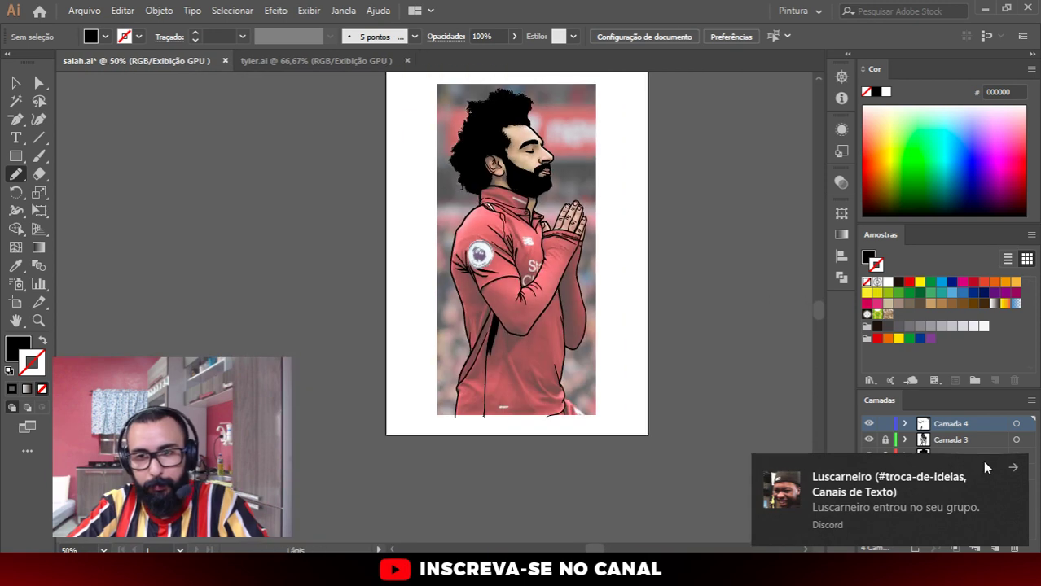
pyautogui.click(1013, 469)
pyautogui.click(868, 473)
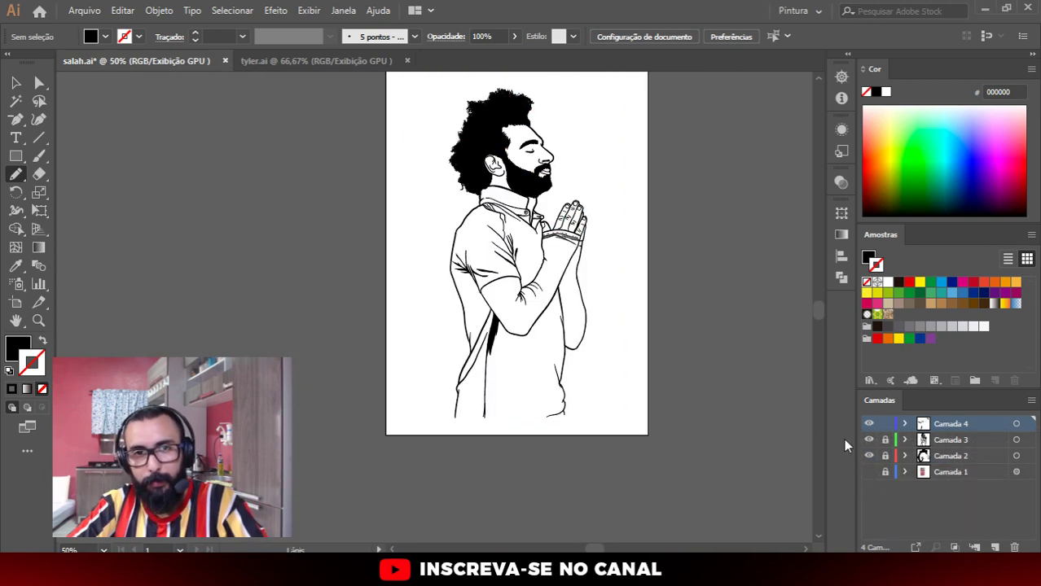
pyautogui.hotkey('ctrl', '+')
pyautogui.hotkey('ctrl', '+')
pyautogui.click(868, 473)
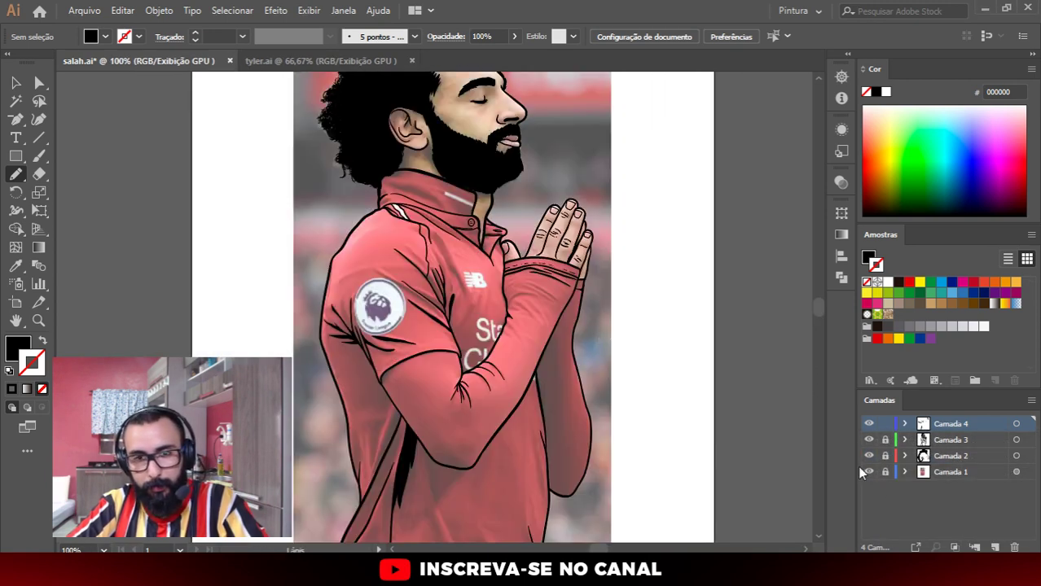
# Step: Draw a fold curve on the forearm sleeve and a crease across the shirt fold
pyautogui.scroll(-1, 519, 255)
pyautogui.scroll(3, 517, 224)
pyautogui.scroll(1, 517, 224)
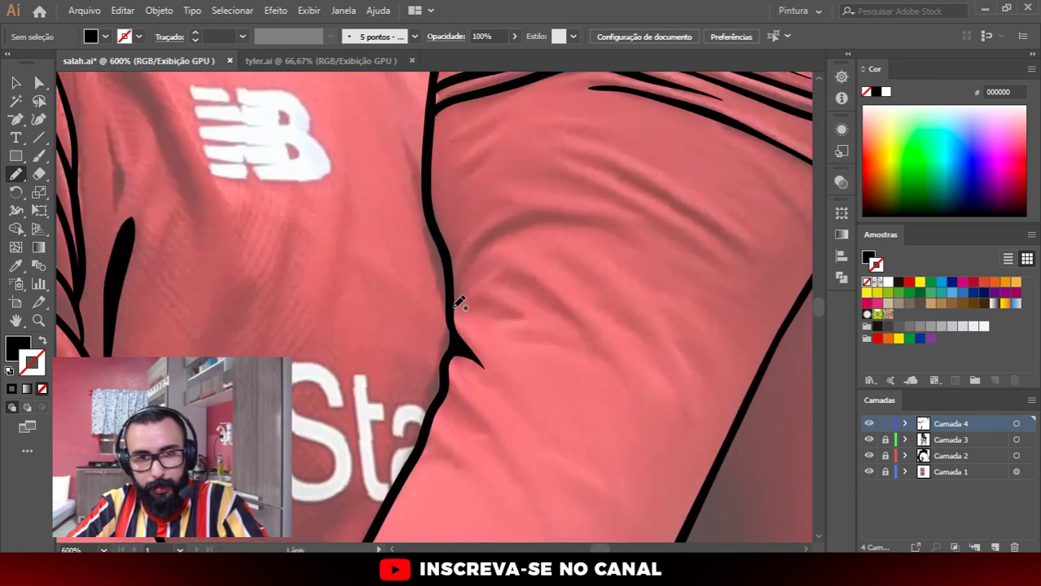
pyautogui.moveTo(454, 302)
pyautogui.mouseDown()
pyautogui.moveTo(627, 232)
pyautogui.moveTo(453, 271)
pyautogui.mouseUp()
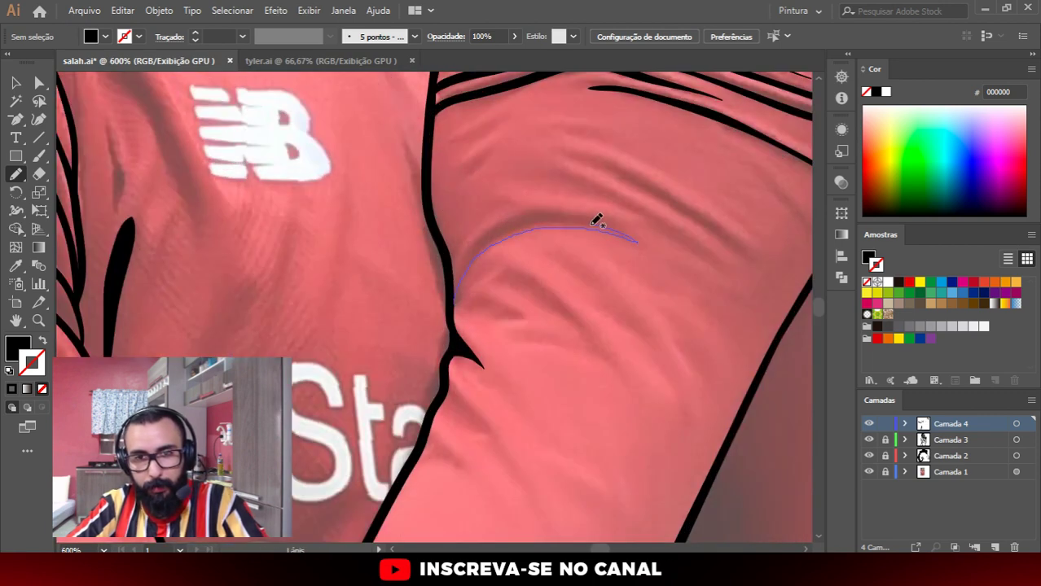
pyautogui.scroll(2, 495, 260)
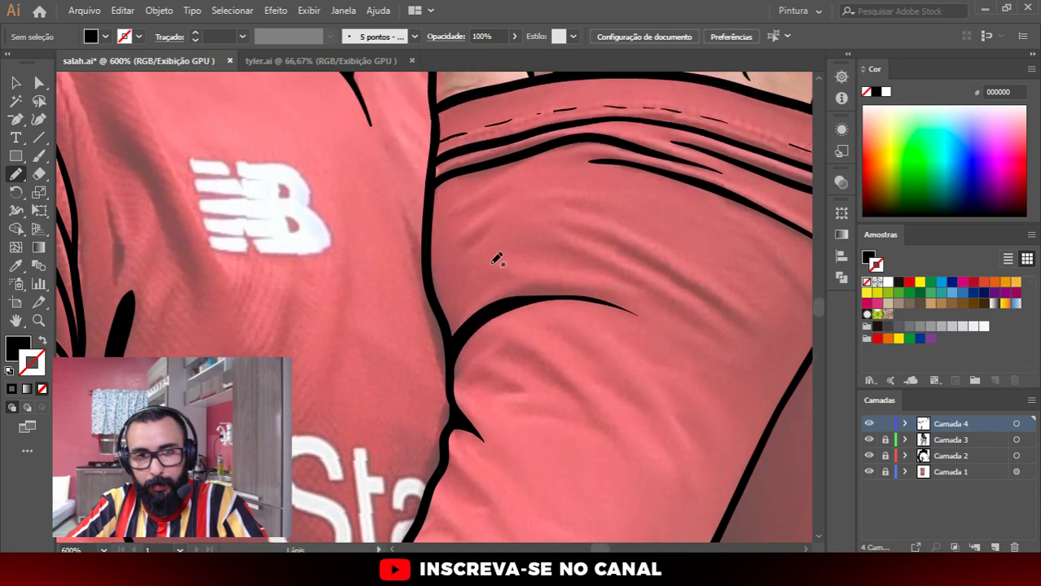
pyautogui.scroll(2, 577, 216)
pyautogui.scroll(-2, 540, 215)
pyautogui.hscroll(3, 377, 199)
pyautogui.scroll(1, 377, 199)
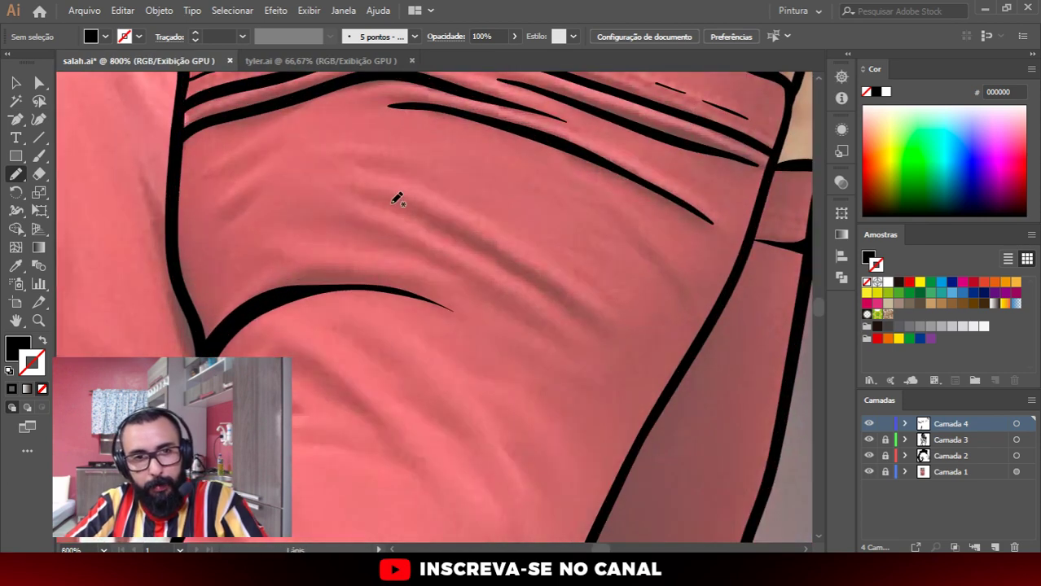
pyautogui.moveTo(395, 199)
pyautogui.mouseDown()
pyautogui.moveTo(553, 275)
pyautogui.moveTo(402, 200)
pyautogui.mouseUp()
# Step: Add more tapered shirt creases and thicken the black junction where the folds meet
pyautogui.scroll(1, 236, 208)
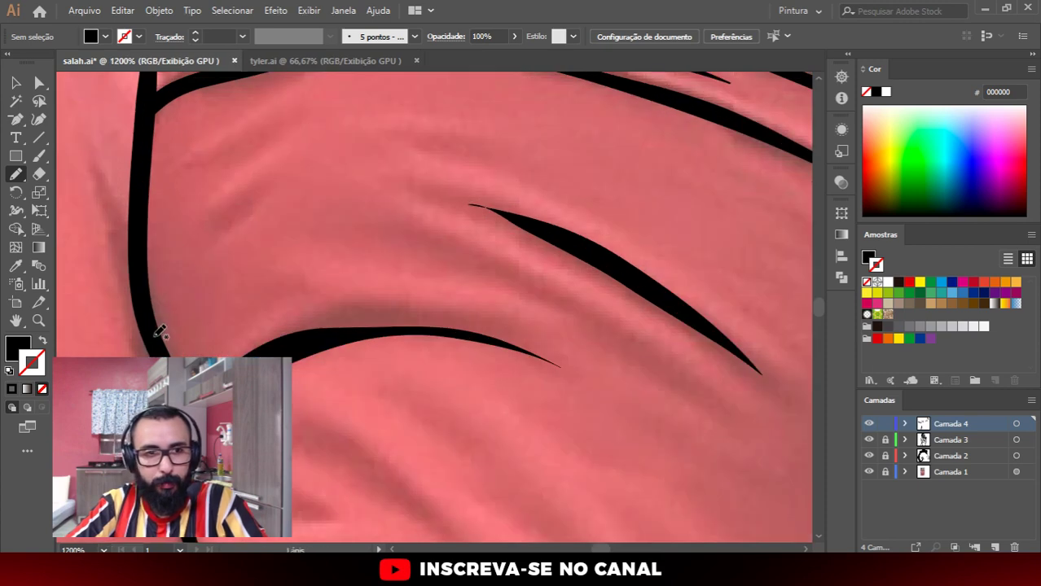
pyautogui.moveTo(155, 332)
pyautogui.mouseDown()
pyautogui.moveTo(173, 240)
pyautogui.moveTo(151, 300)
pyautogui.mouseUp()
pyautogui.moveTo(180, 193); pyautogui.dragTo(232, 348)
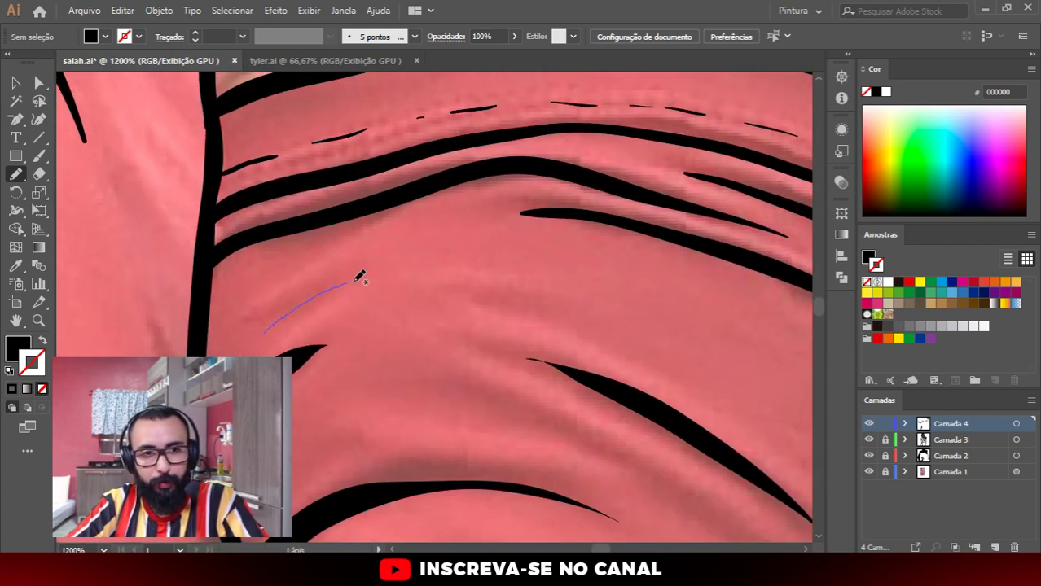
pyautogui.moveTo(365, 276); pyautogui.dragTo(266, 330)
pyautogui.scroll(-5, 275, 328)
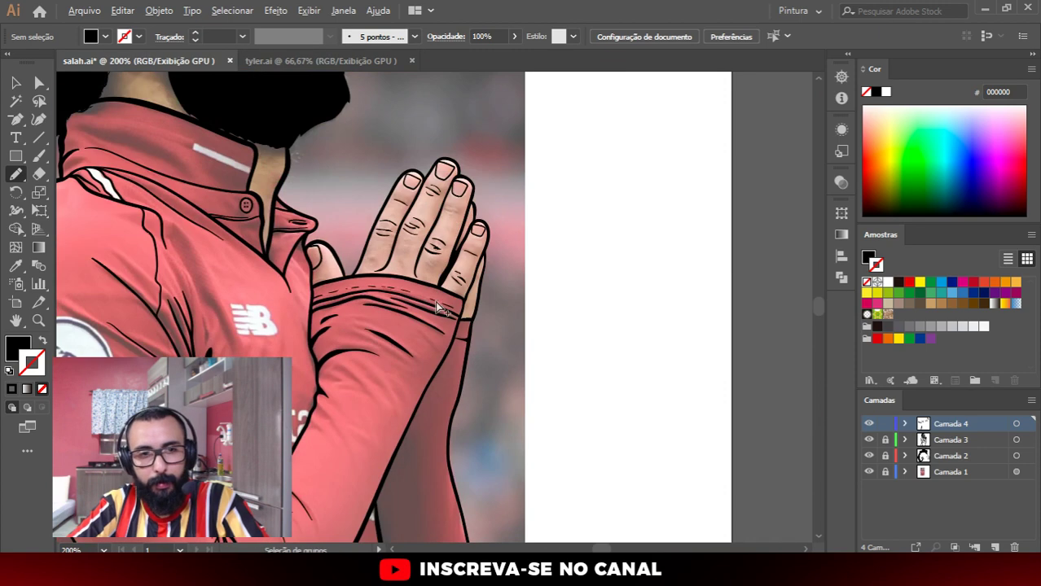
pyautogui.scroll(-2, 388, 356)
pyautogui.scroll(3, 388, 356)
pyautogui.scroll(3, 358, 341)
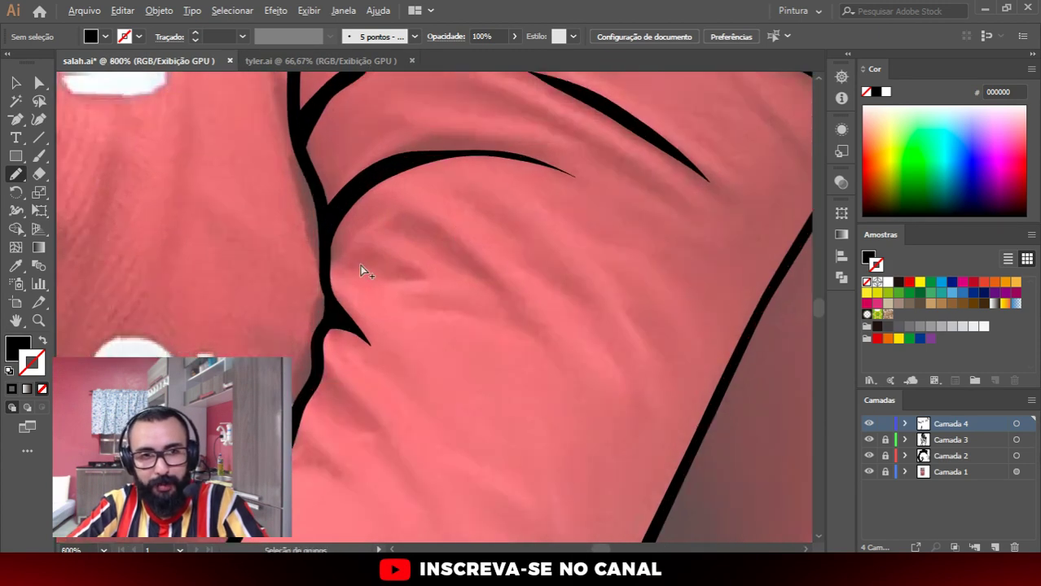
pyautogui.scroll(2, 358, 270)
pyautogui.moveTo(326, 287)
pyautogui.mouseDown()
pyautogui.moveTo(322, 264)
pyautogui.moveTo(496, 204)
pyautogui.moveTo(320, 262)
pyautogui.mouseUp()
pyautogui.scroll(-5, 505, 307)
pyautogui.scroll(-5, 529, 314)
pyautogui.scroll(4, 509, 277)
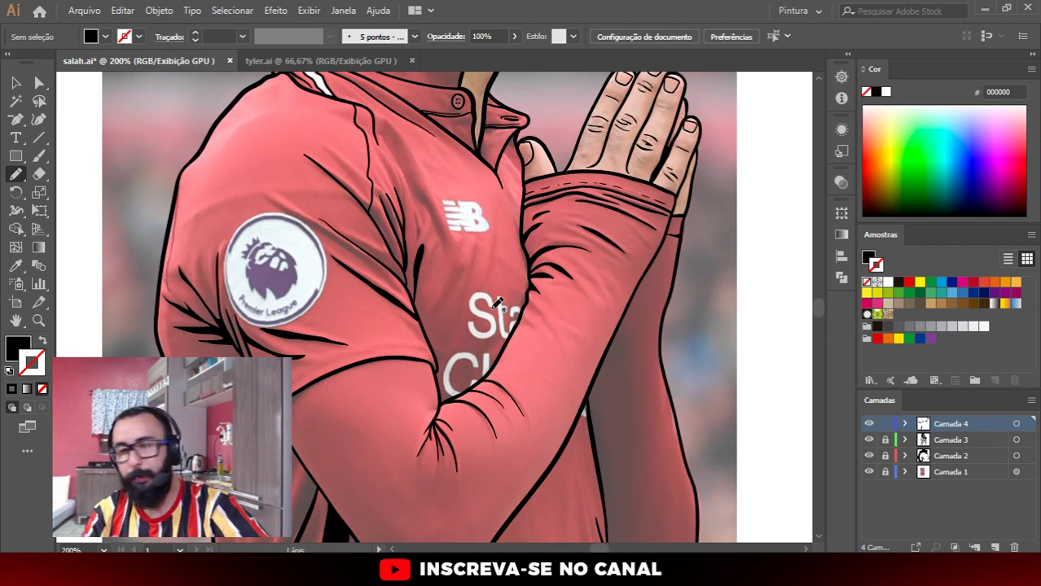
pyautogui.scroll(-3, 501, 308)
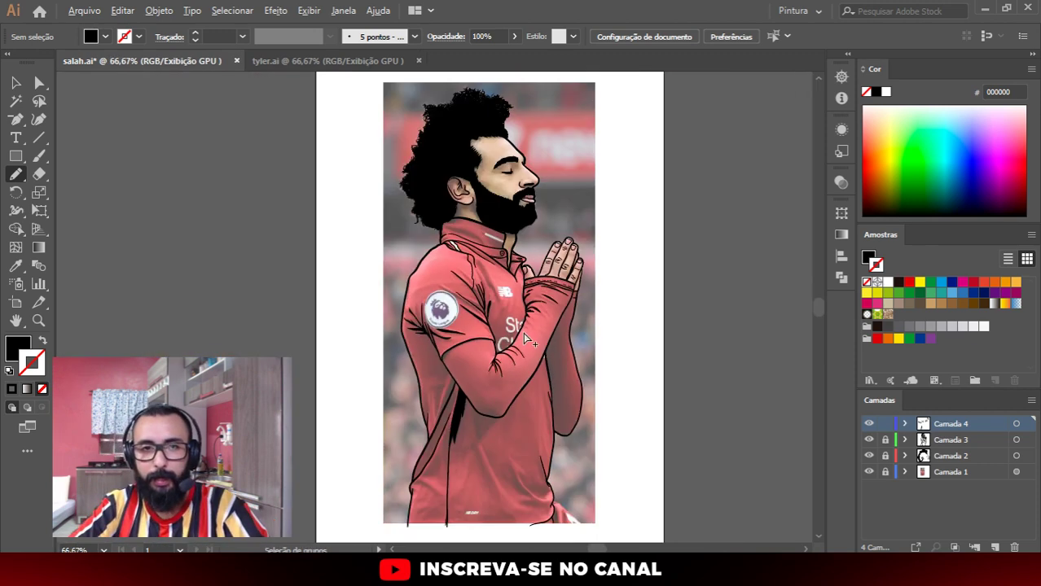
# Step: Turn off the reference photo layer and review the black line art on white
pyautogui.click(869, 472)
pyautogui.scroll(3, 453, 149)
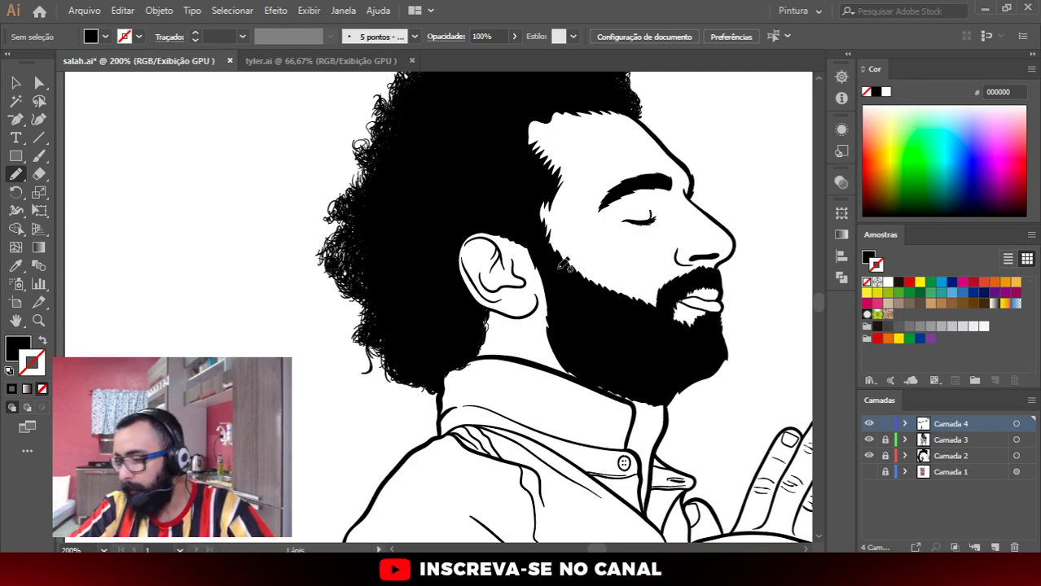
pyautogui.scroll(-3, 527, 274)
pyautogui.scroll(-1, 609, 241)
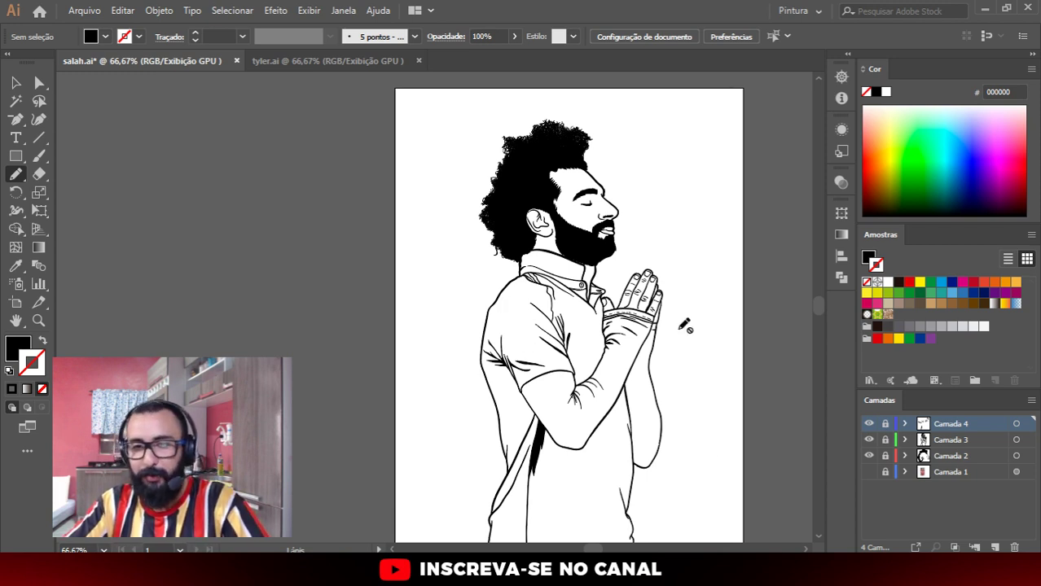
pyautogui.scroll(-2, 607, 244)
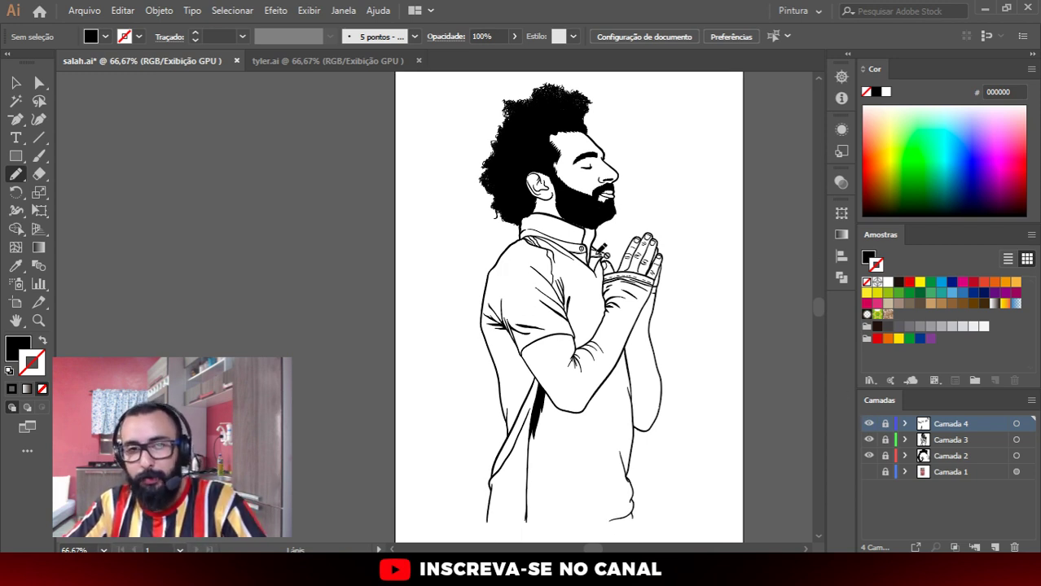
pyautogui.scroll(-1, 602, 252)
pyautogui.scroll(1, 607, 268)
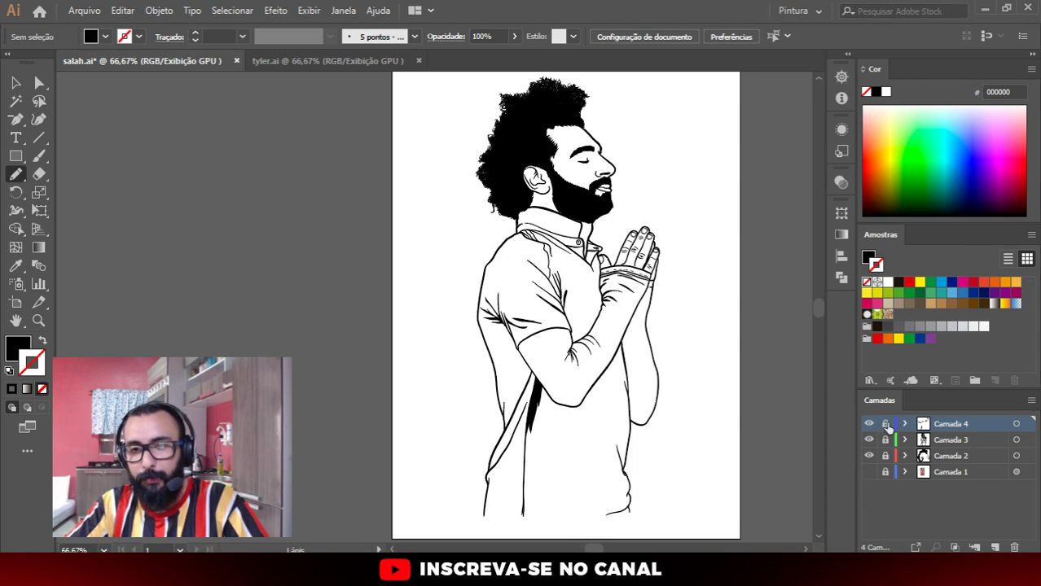
# Step: Select all the line art and group it into one object
pyautogui.hotkey('ctrl', 'a')
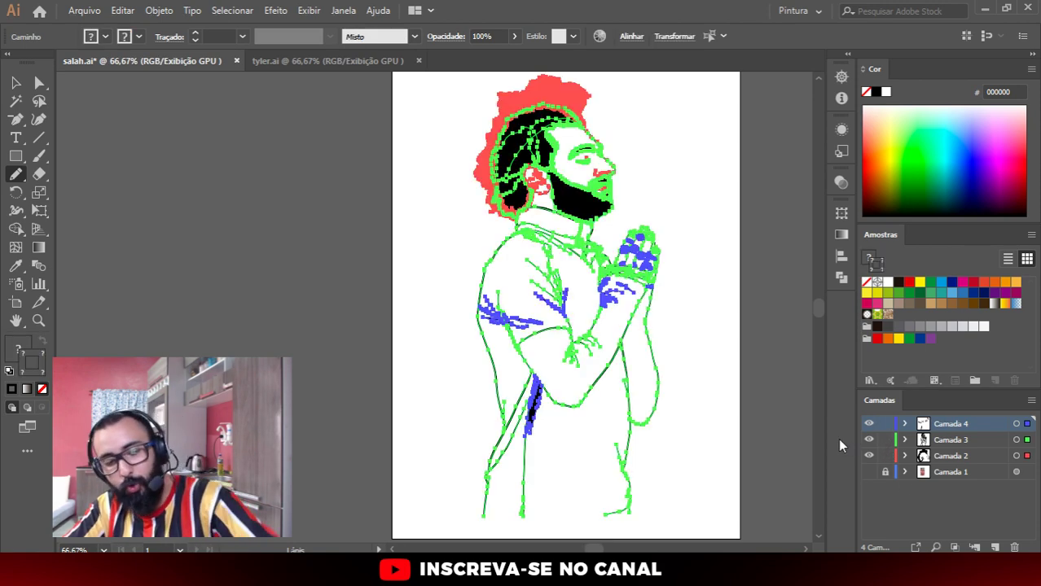
pyautogui.hotkey('ctrl', 'g')
pyautogui.press('v')
pyautogui.click(374, 266)
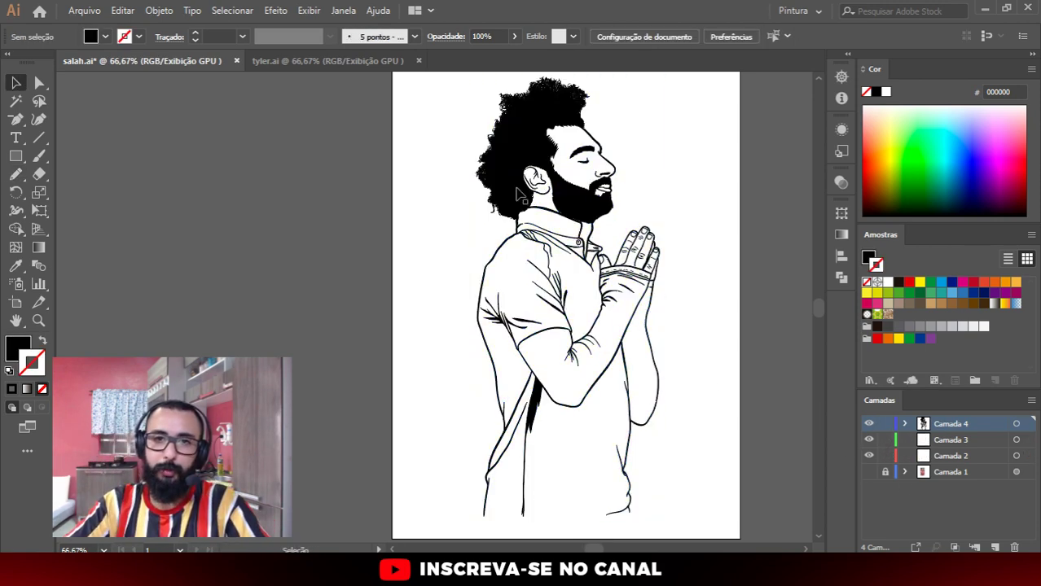
pyautogui.hotkey('ctrl', 'a')
# Step: Delete the empty Camada 3 and Camada 2 layers, leaving the group on Camada 4
pyautogui.click(951, 441)
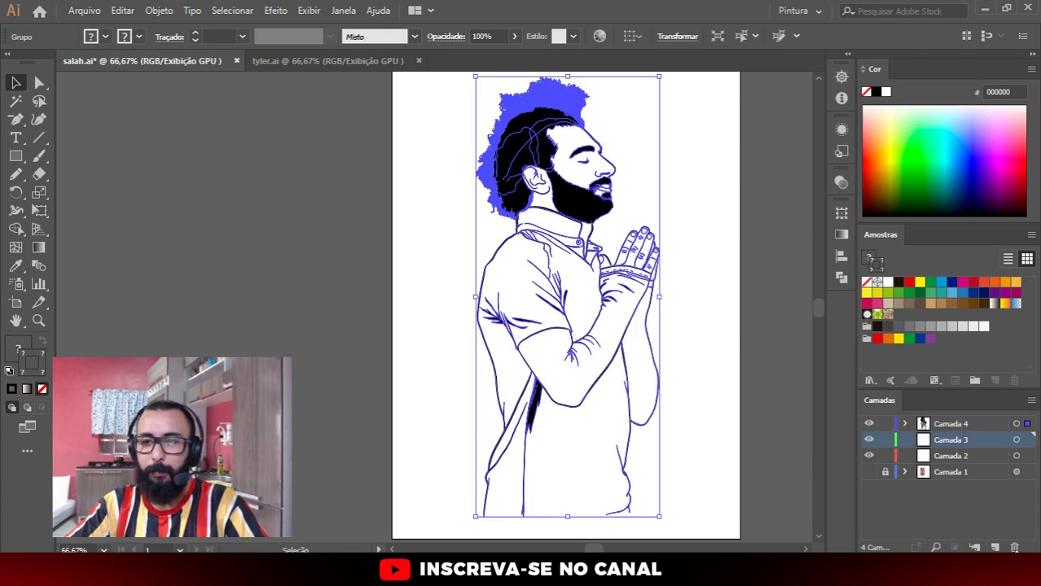
pyautogui.click(1015, 548)
pyautogui.click(1015, 547)
pyautogui.click(663, 236)
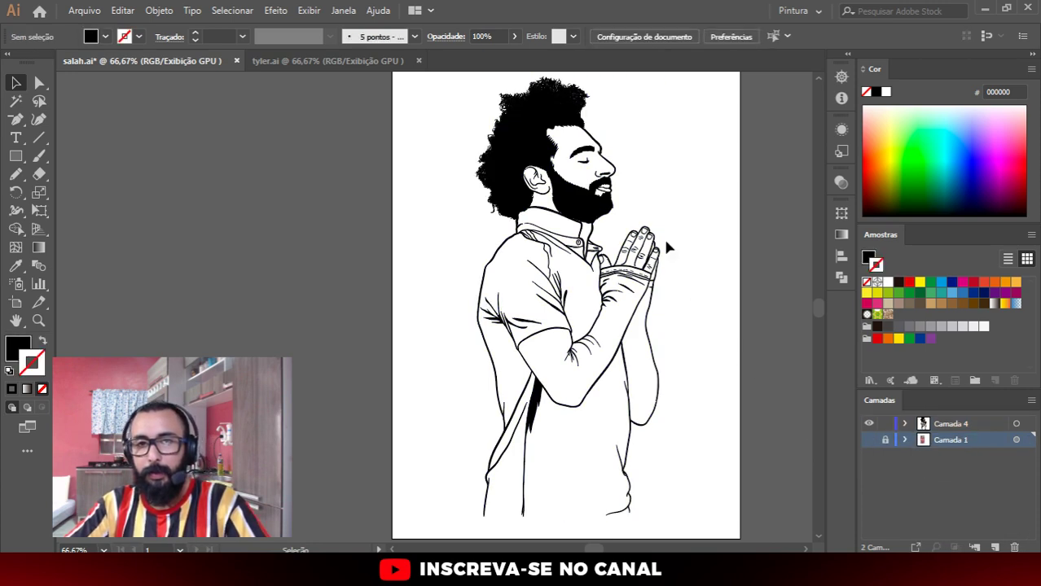
pyautogui.hotkey('ctrl', 'a')
pyautogui.hotkey('ctrl', '+')
pyautogui.hotkey('ctrl', '+')
pyautogui.click(697, 218)
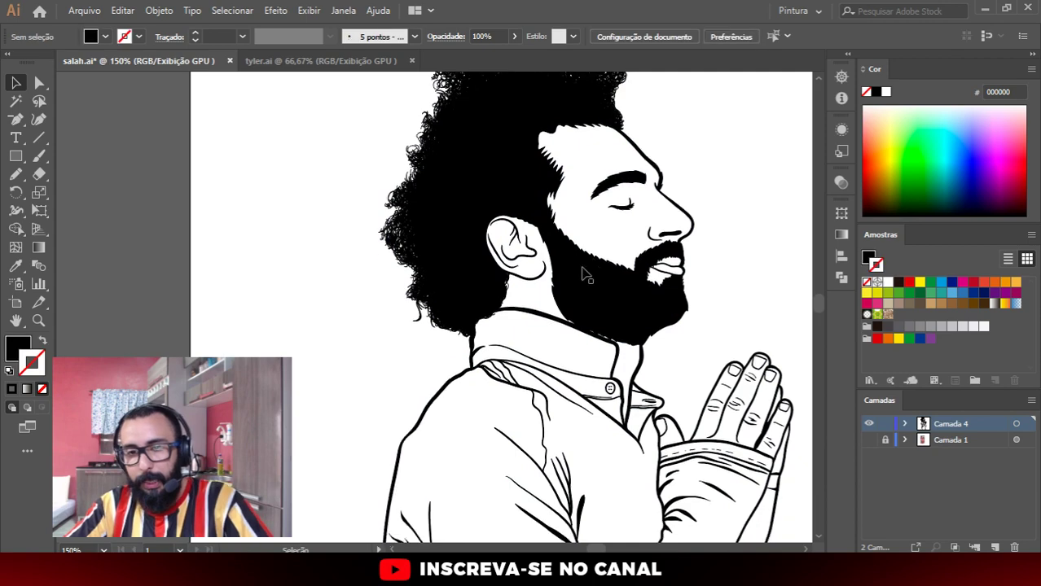
pyautogui.hotkey('ctrl', '-')
pyautogui.hotkey('ctrl', '-')
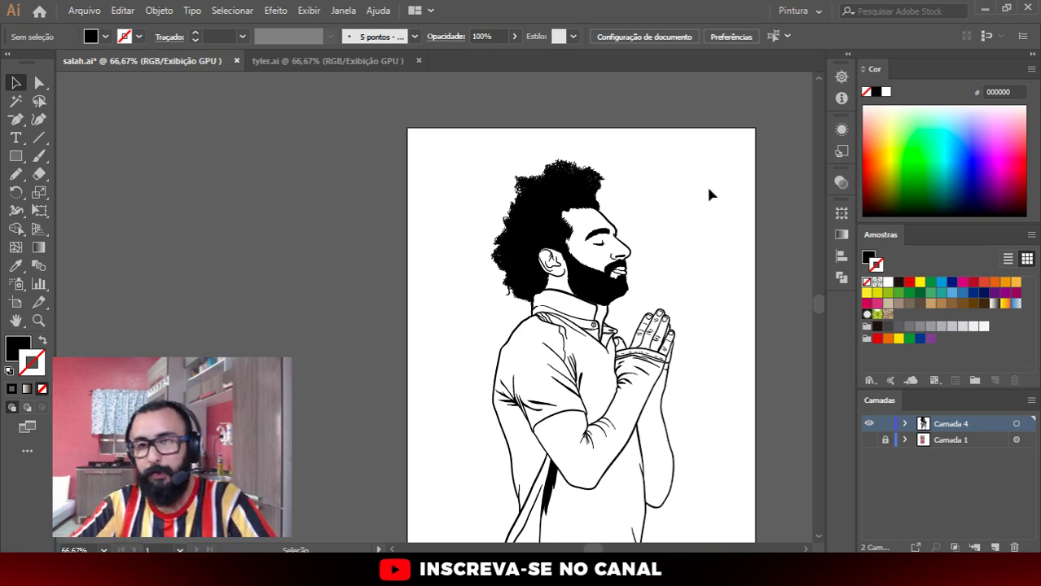
pyautogui.scroll(1, 593, 246)
pyautogui.scroll(-1, 598, 260)
pyautogui.scroll(1, 575, 265)
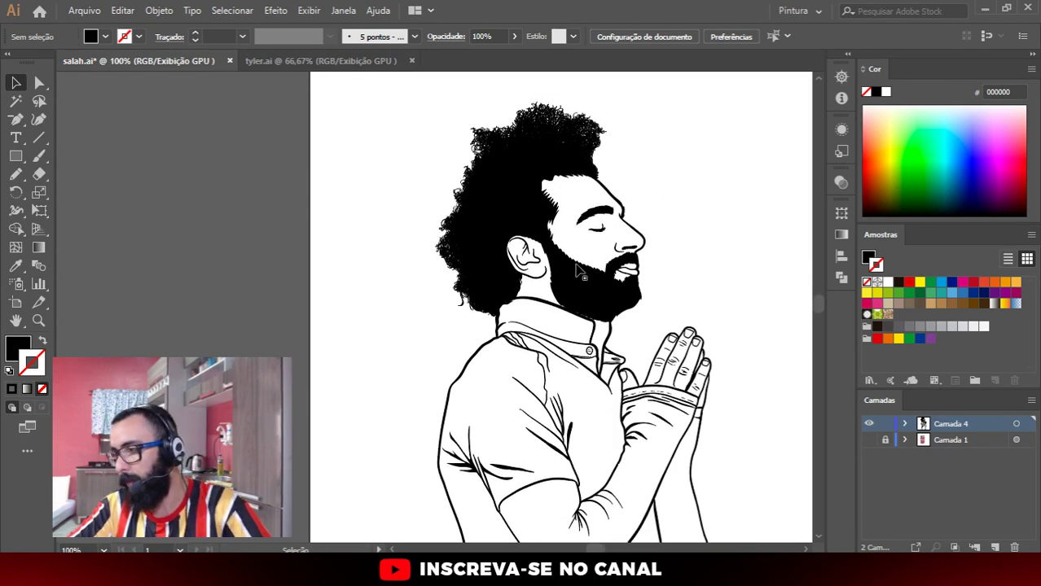
pyautogui.scroll(-2, 597, 269)
pyautogui.scroll(1, 607, 259)
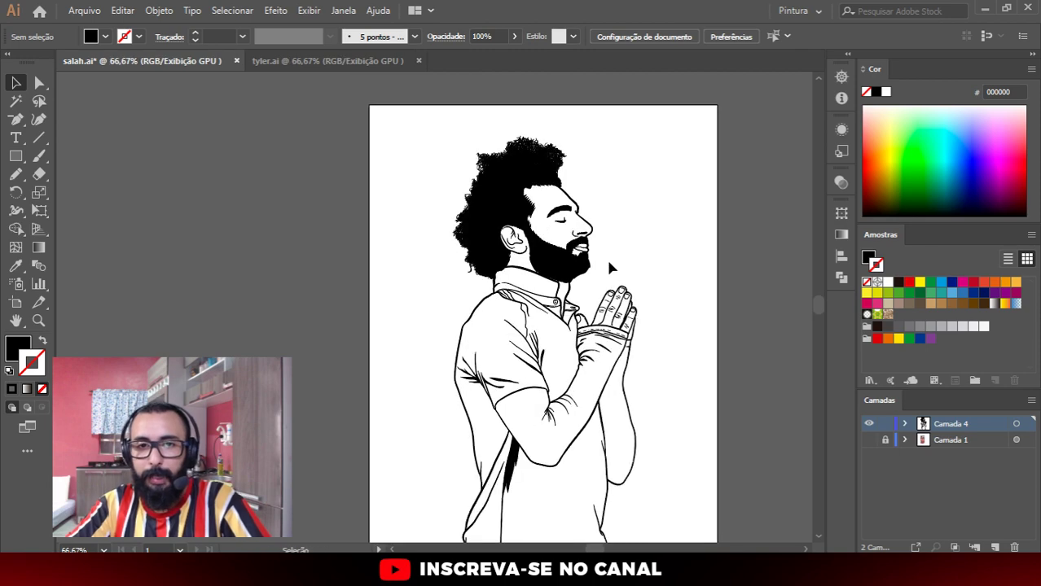
# Step: Apply Contornar traçado to the line art group, then reselect all the outlined artwork
pyautogui.click(489, 255)
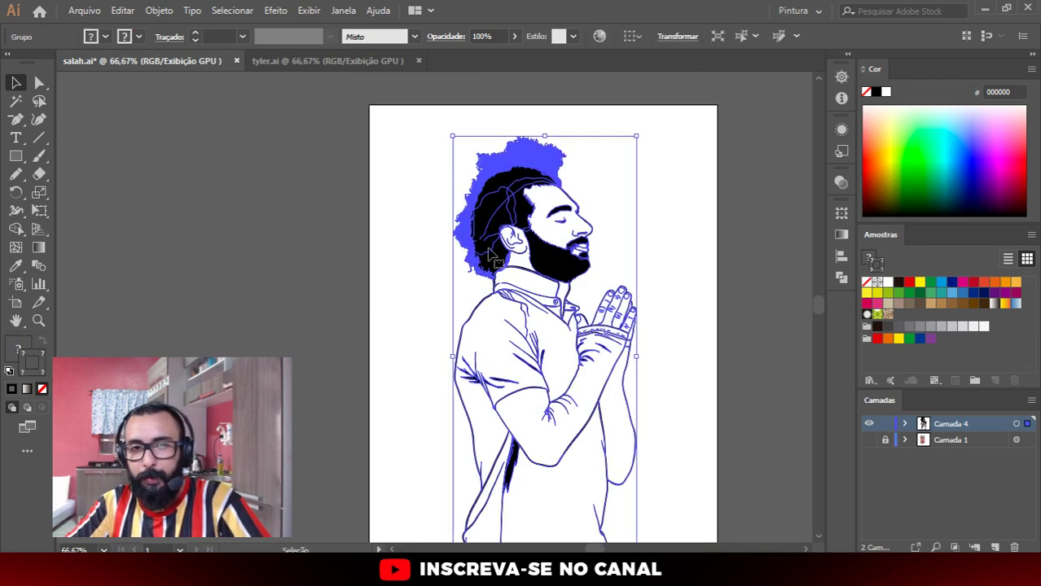
pyautogui.click(168, 16)
pyautogui.moveTo(223, 351)
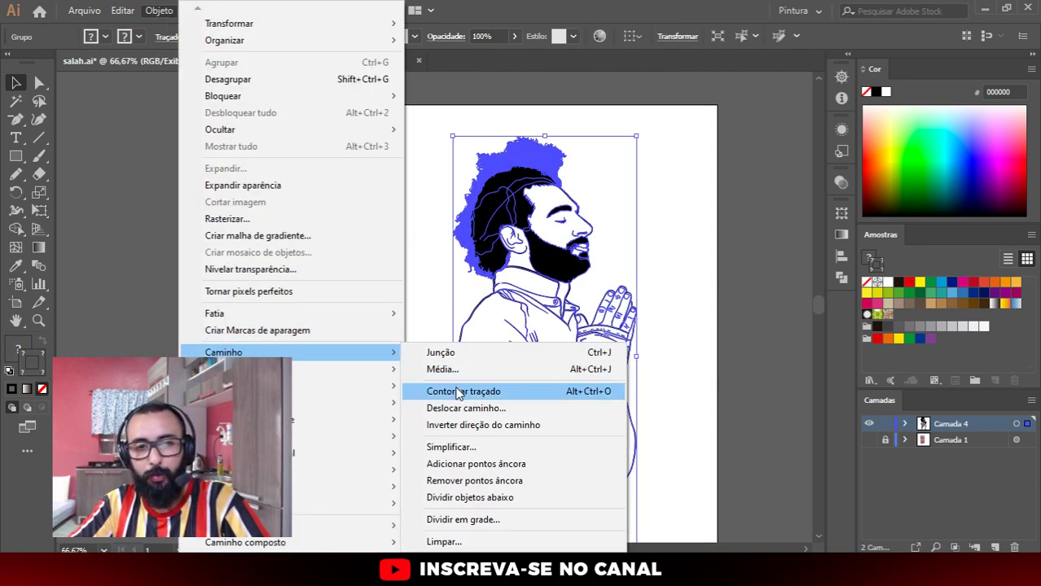
pyautogui.click(458, 392)
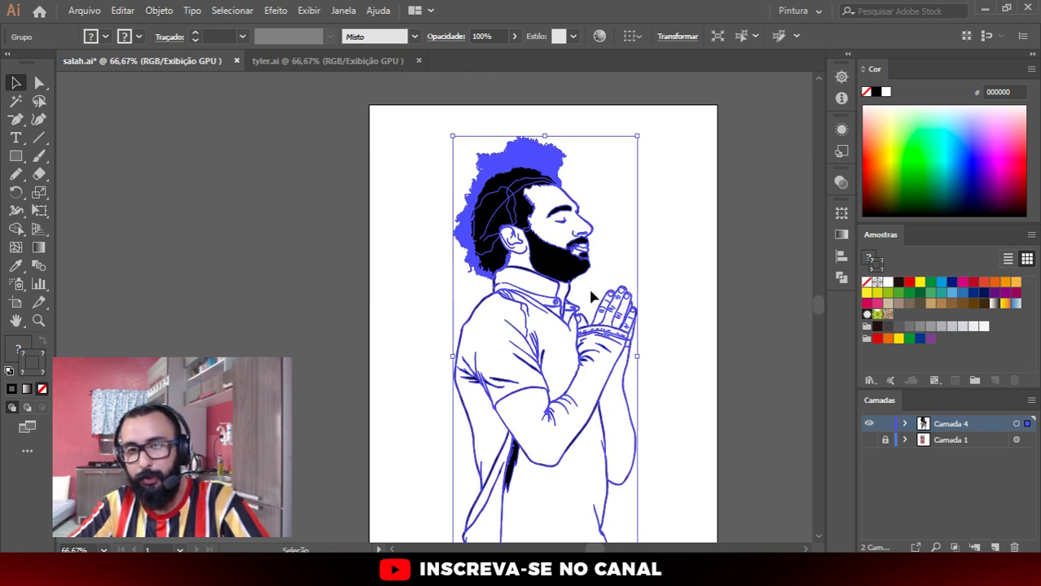
pyautogui.click(717, 279)
pyautogui.scroll(3, 616, 285)
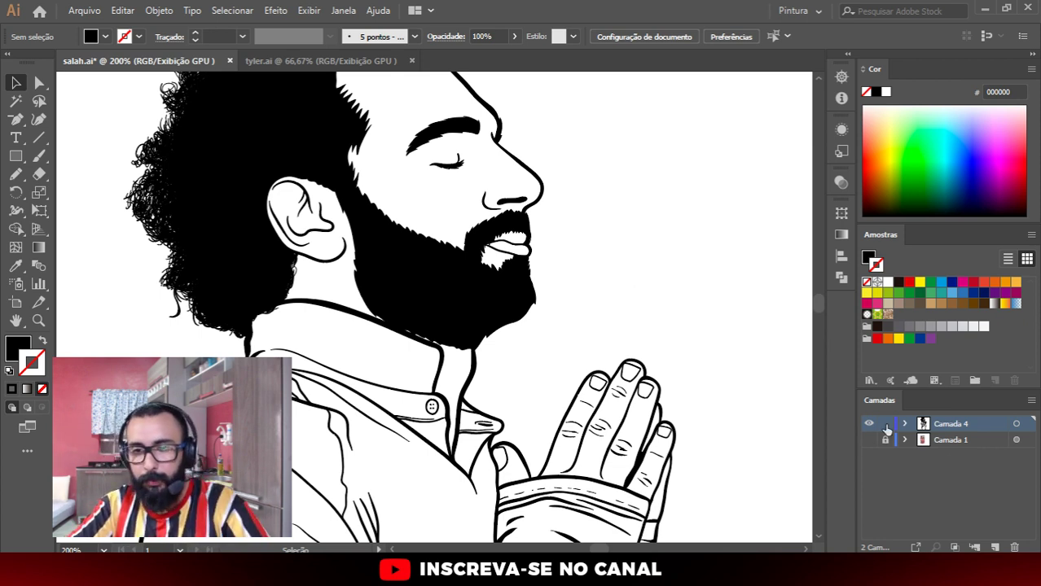
pyautogui.scroll(-1, 421, 238)
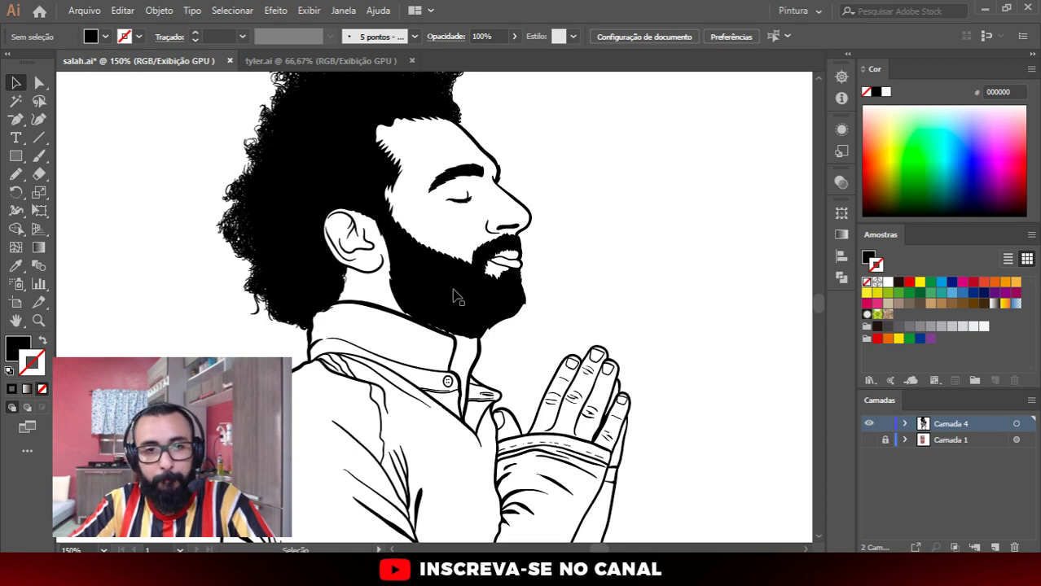
pyautogui.hotkey('ctrl', 'a')
pyautogui.scroll(-1, 632, 310)
# Step: Unite all outlined pieces with Pathfinder Unir, then deselect and close the Pathfinder panel
pyautogui.click(841, 277)
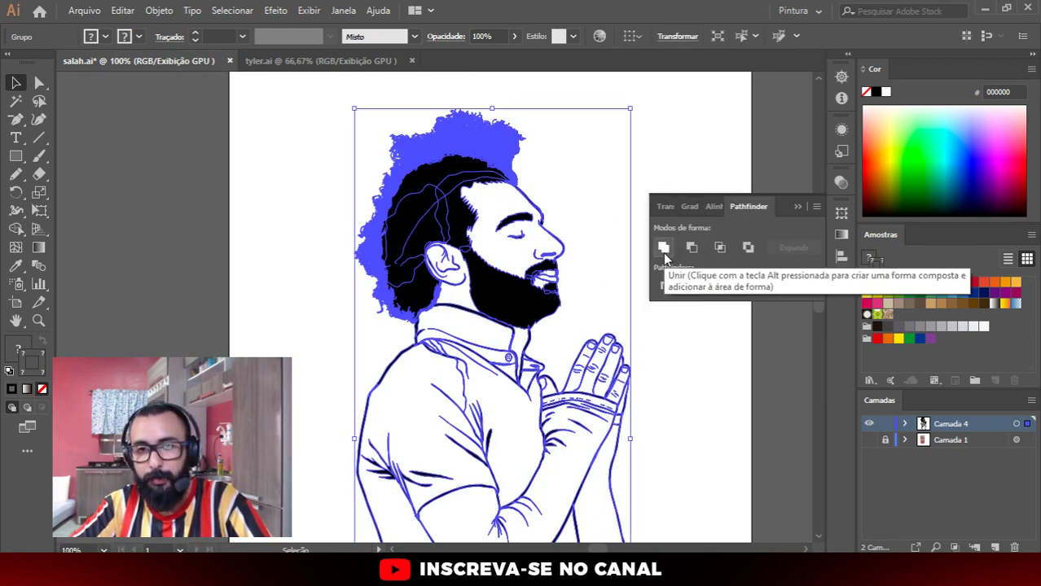
pyautogui.click(665, 253)
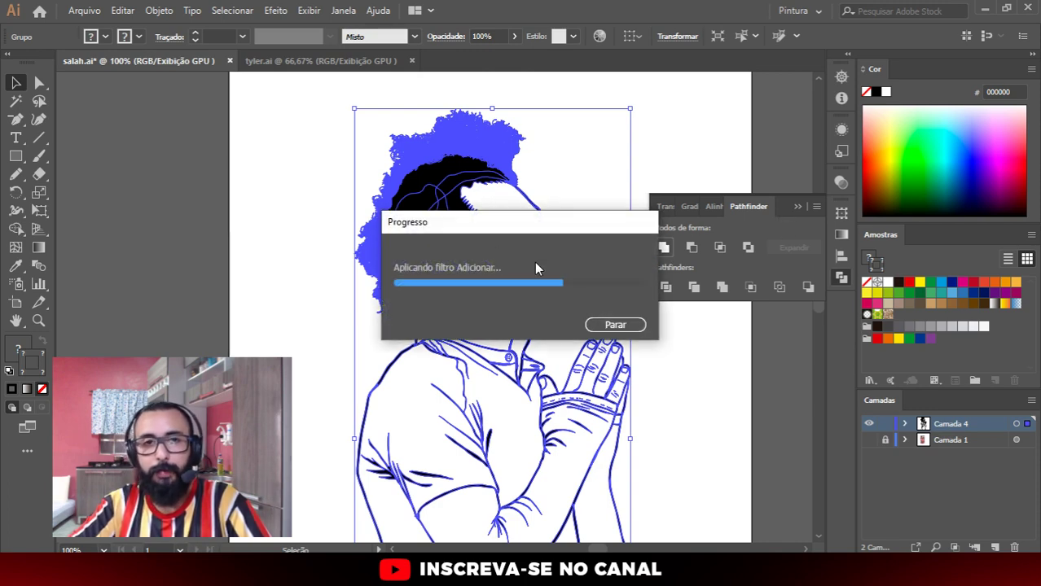
pyautogui.scroll(3, 470, 238)
pyautogui.scroll(2, 451, 142)
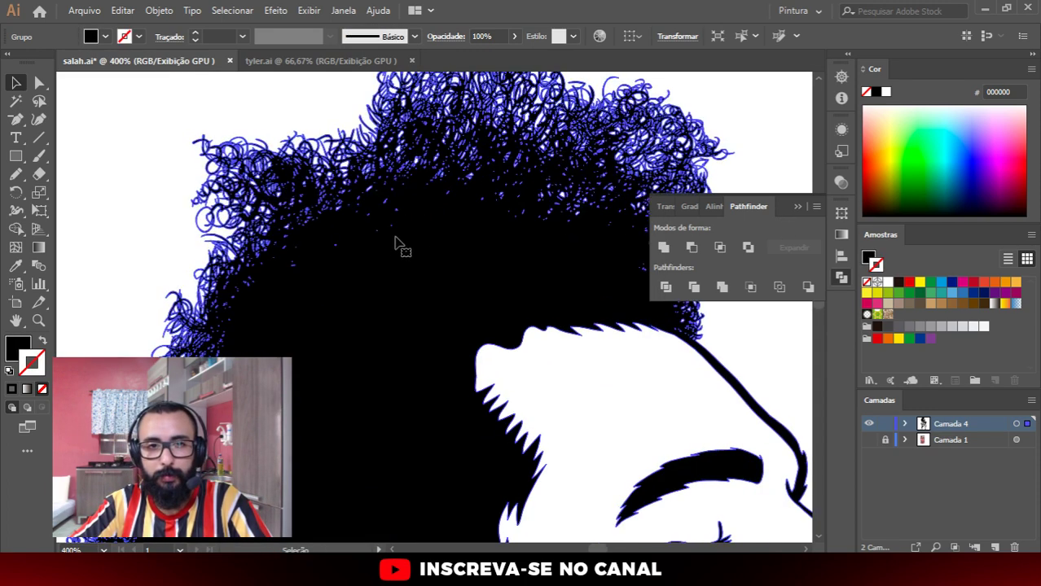
pyautogui.scroll(-4, 551, 332)
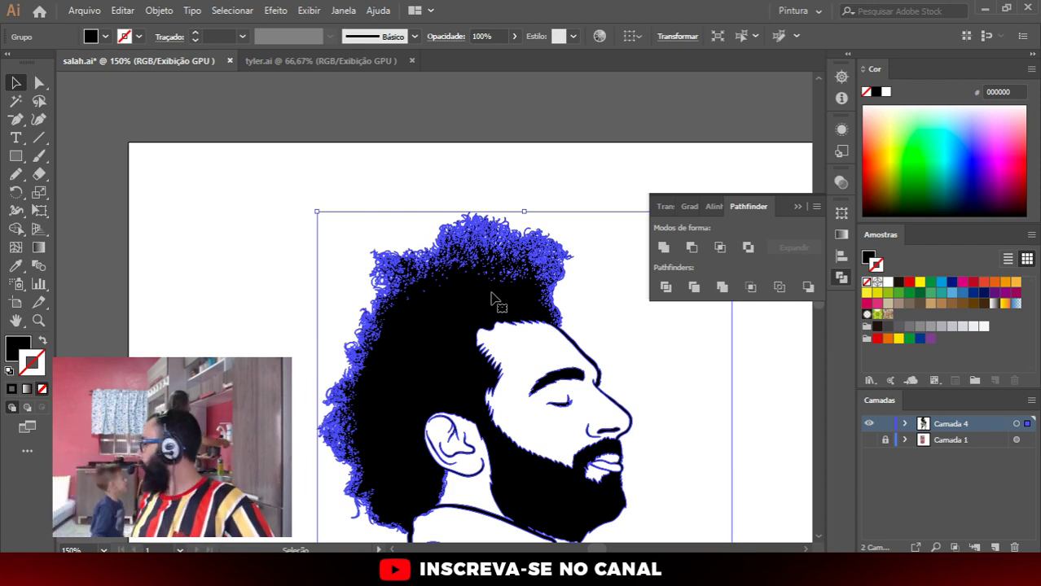
pyautogui.click(522, 121)
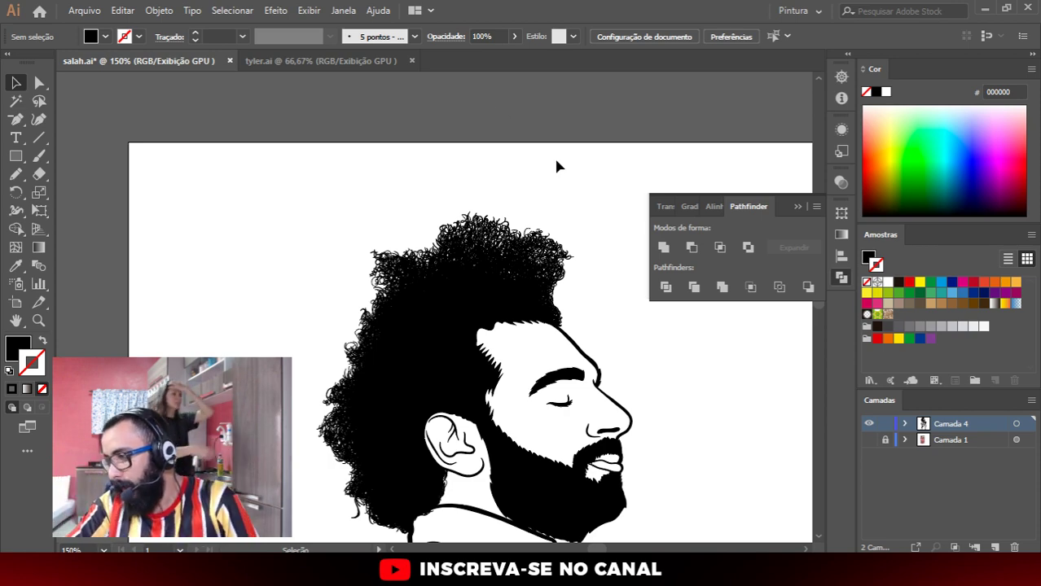
pyautogui.click(797, 206)
pyautogui.scroll(-2, 608, 204)
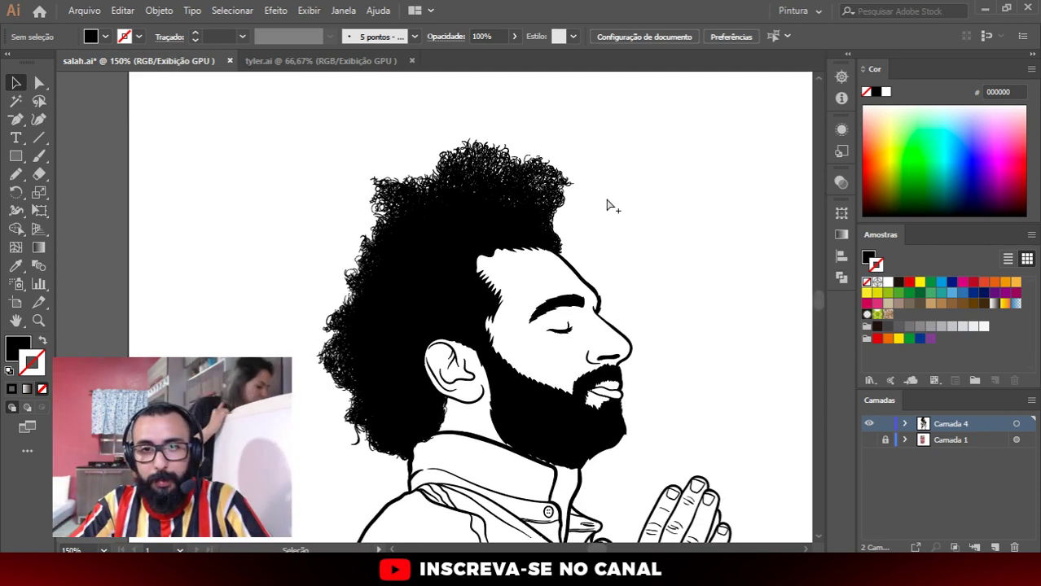
pyautogui.click(453, 250)
# Step: Choose the Ellipse Tool from the shape flyout and set the stroke colour to red
pyautogui.click(453, 251)
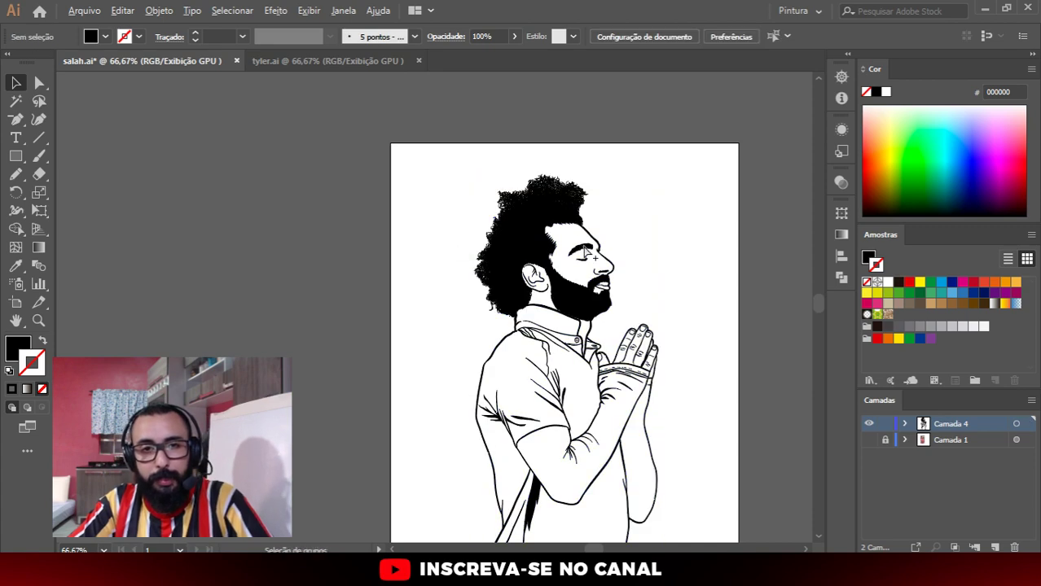
pyautogui.scroll(1, 589, 253)
pyautogui.click(16, 157)
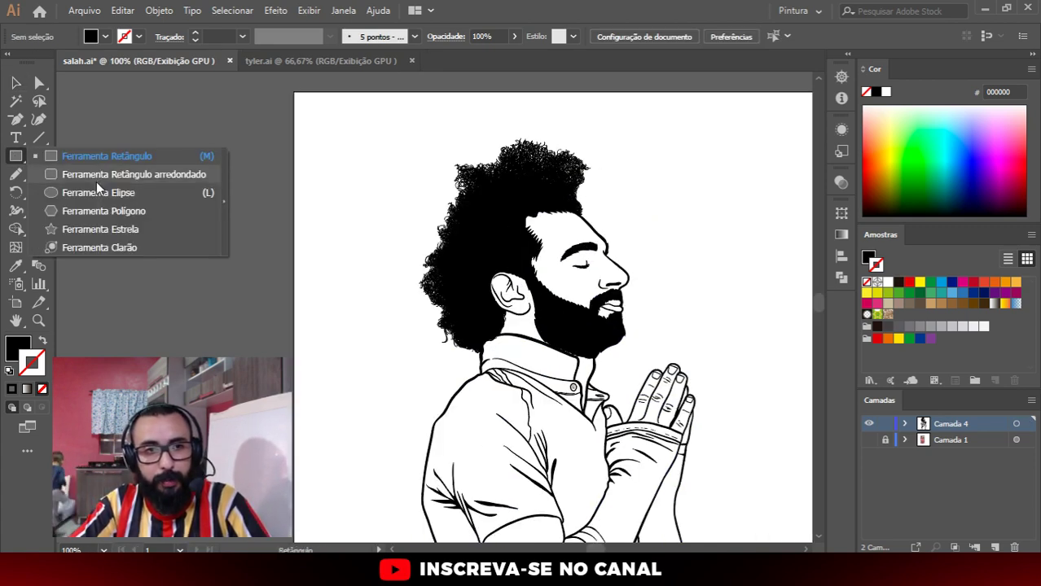
pyautogui.click(16, 160)
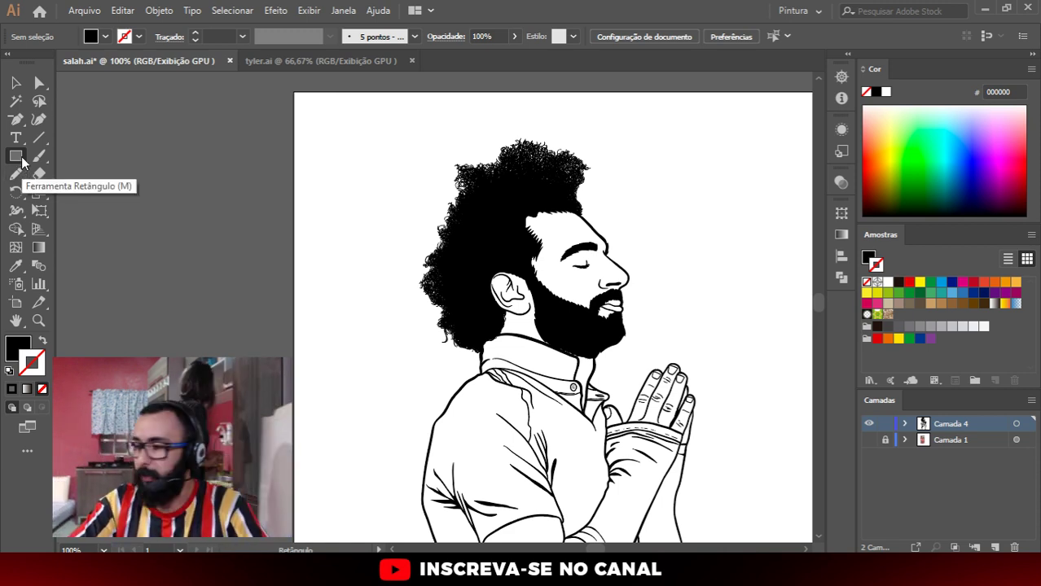
pyautogui.click(22, 162)
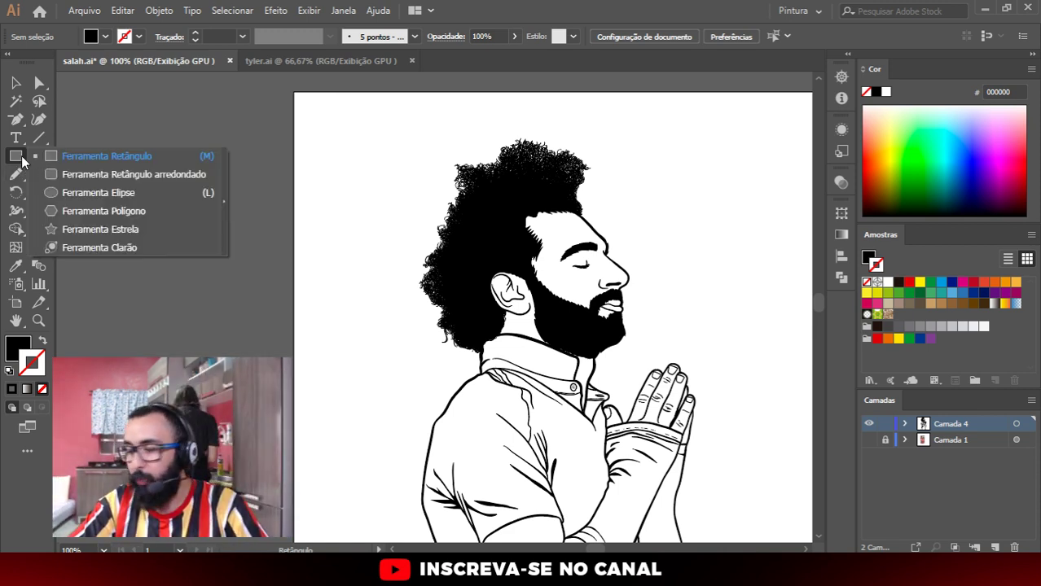
pyautogui.click(86, 195)
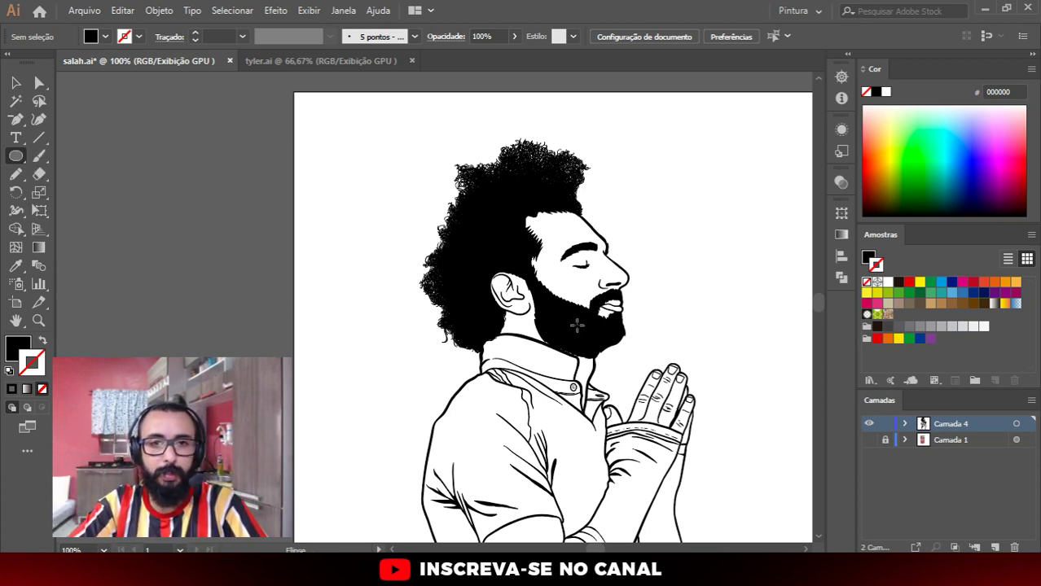
pyautogui.click(909, 282)
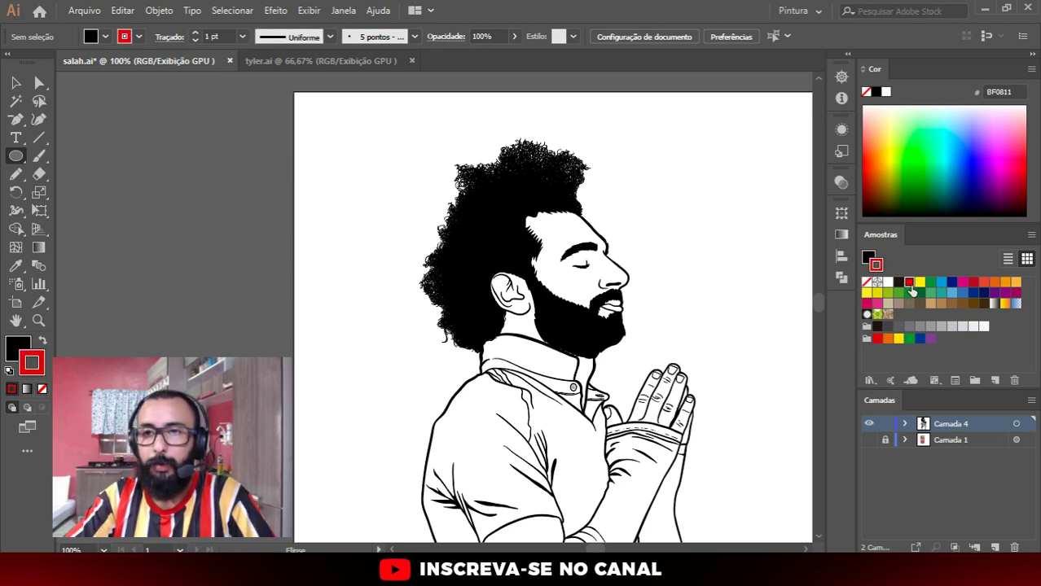
# Step: Draw an unfilled red ellipse around the portrait and centre it on the figure
pyautogui.click(42, 389)
pyautogui.moveTo(369, 145); pyautogui.dragTo(740, 485)
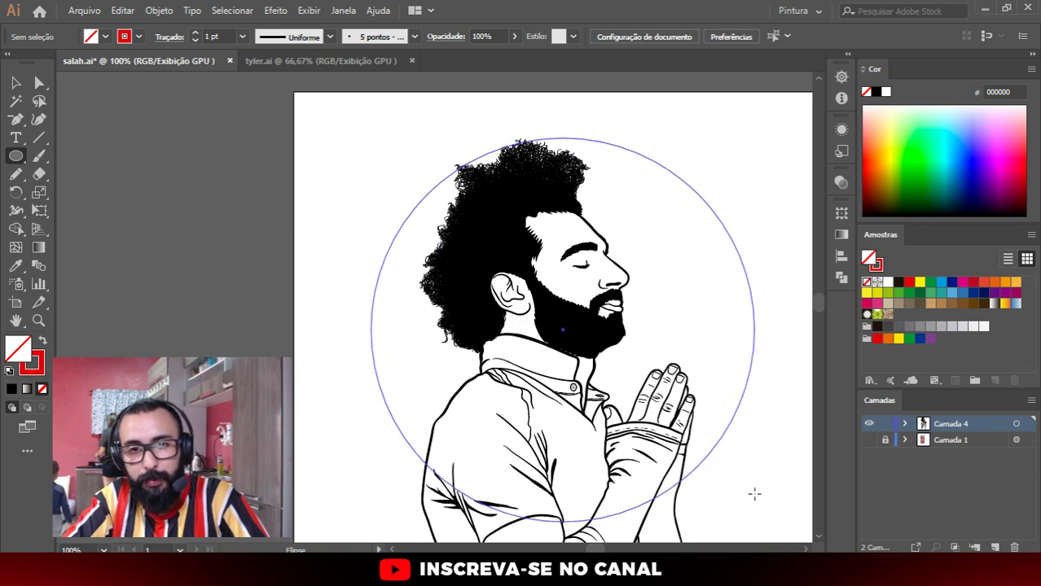
pyautogui.moveTo(739, 485); pyautogui.dragTo(760, 495)
pyautogui.press('v')
pyautogui.click(498, 120)
pyautogui.hotkey('ctrl', '-')
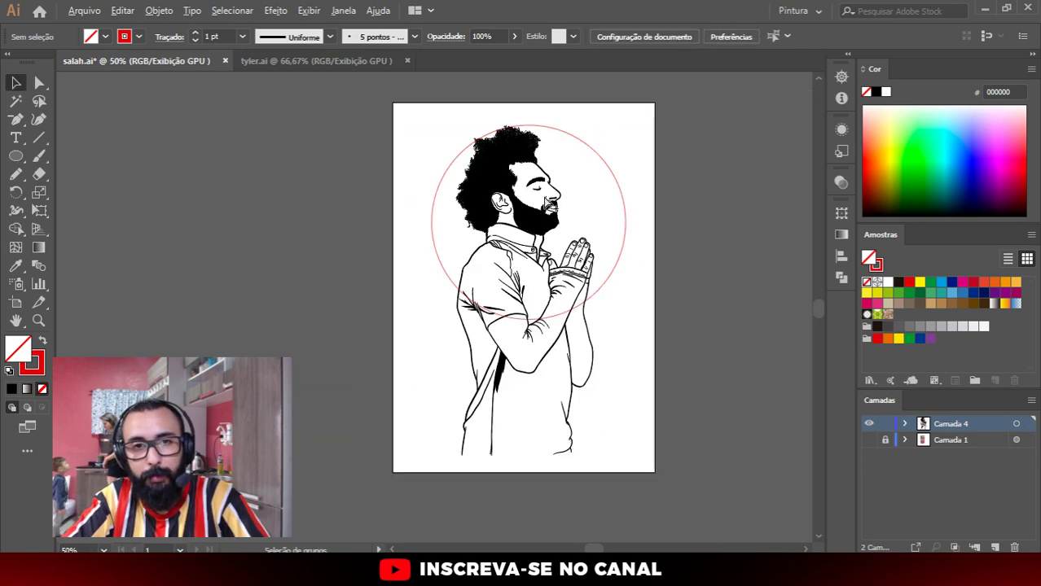
pyautogui.moveTo(591, 127); pyautogui.dragTo(583, 142)
pyautogui.click(729, 377)
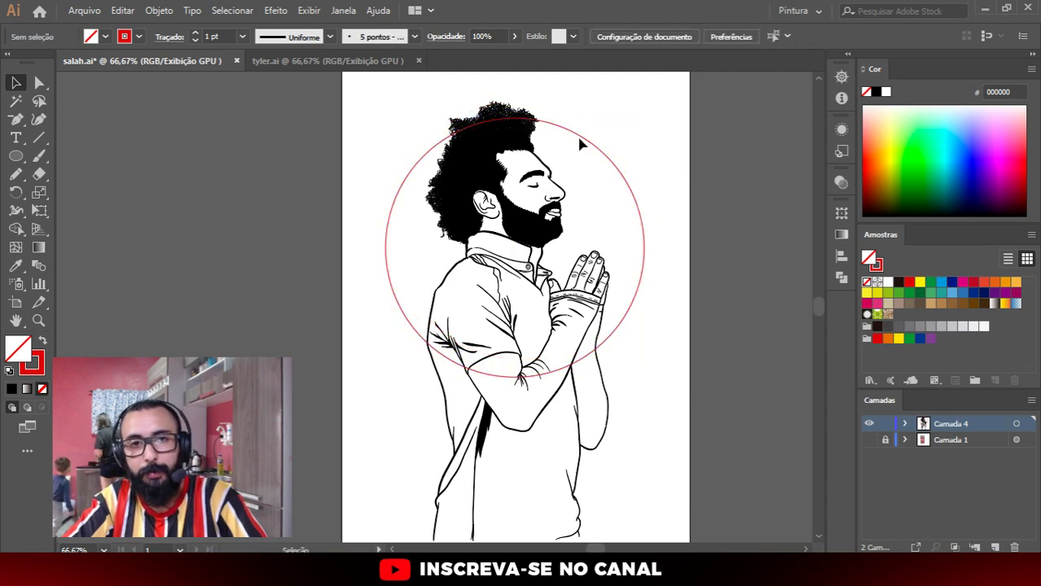
pyautogui.scroll(1, 562, 147)
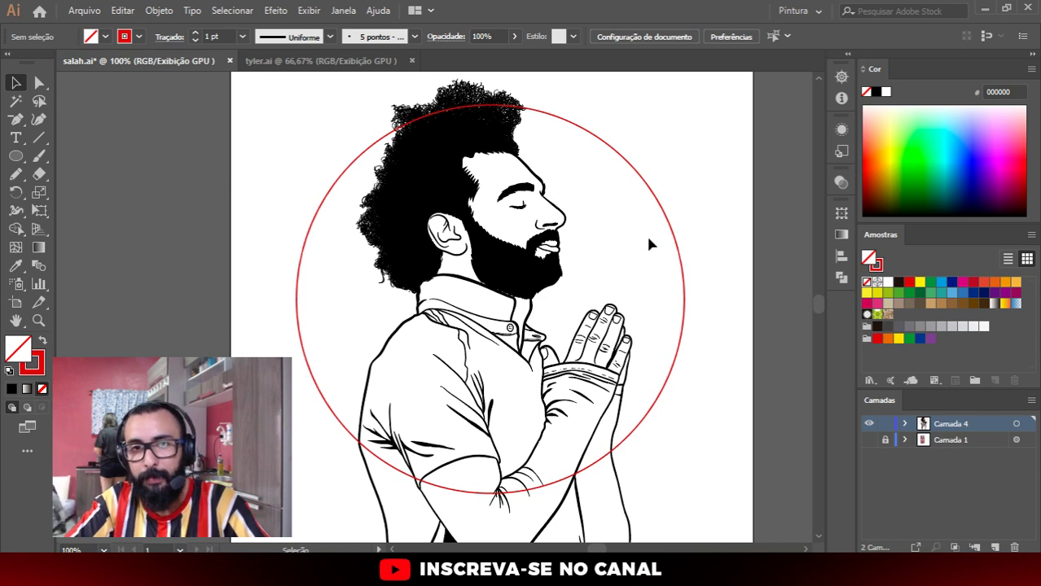
pyautogui.moveTo(218, 193); pyautogui.dragTo(320, 330)
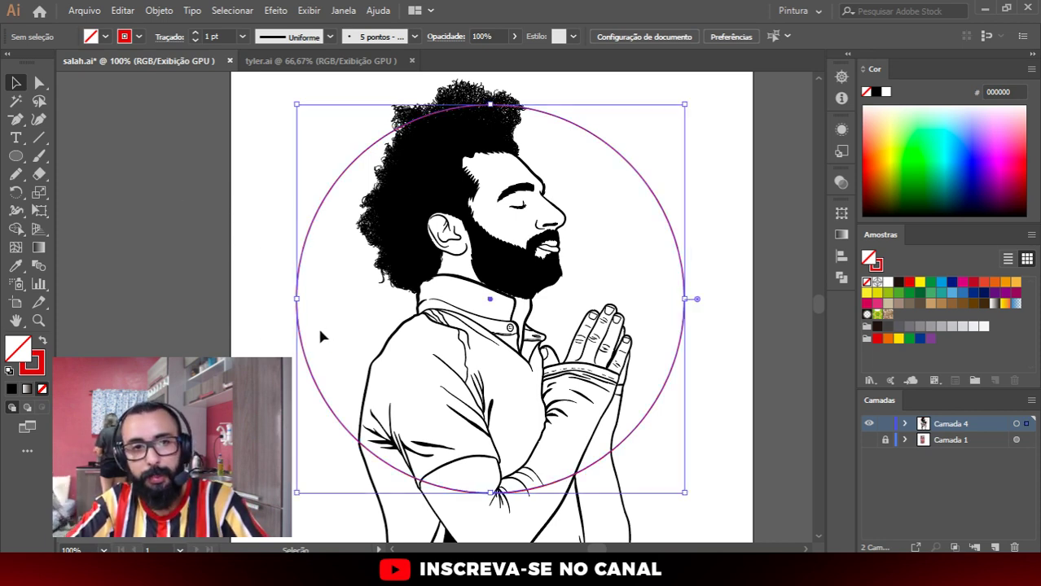
pyautogui.click(663, 143)
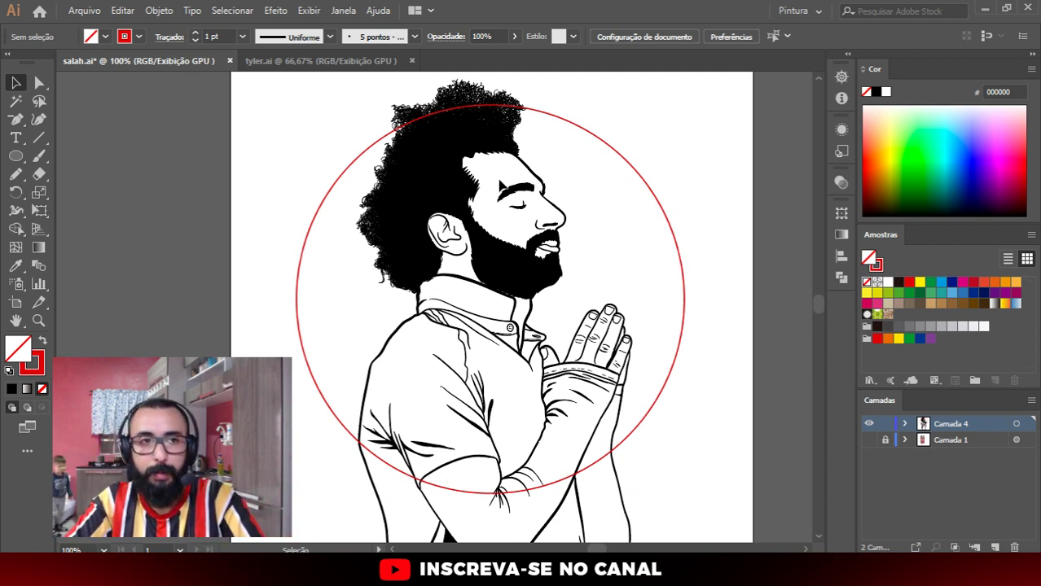
# Step: Paint a red freehand brush scribble on the pasteboard beside the page
pyautogui.click(16, 156)
pyautogui.moveTo(137, 124); pyautogui.dragTo(244, 244)
pyautogui.hotkey('ctrl', 'z')
pyautogui.press('b')
pyautogui.moveTo(173, 183)
pyautogui.mouseDown()
pyautogui.moveTo(183, 323)
pyautogui.moveTo(196, 260)
pyautogui.mouseUp()
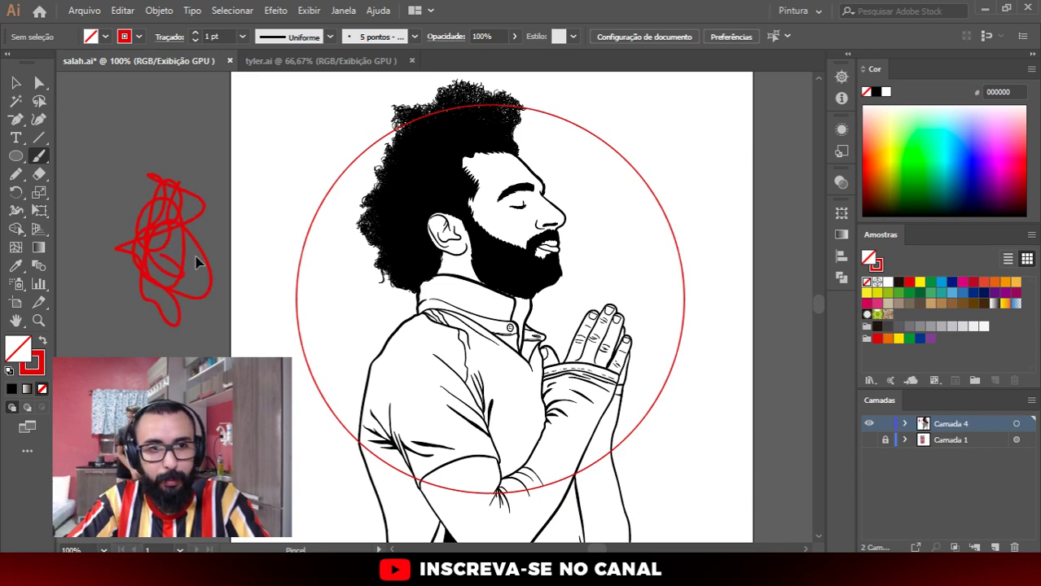
# Step: Draw a bright green square with no outline over the red scribble
pyautogui.scroll(2, 146, 253)
pyautogui.click(16, 156)
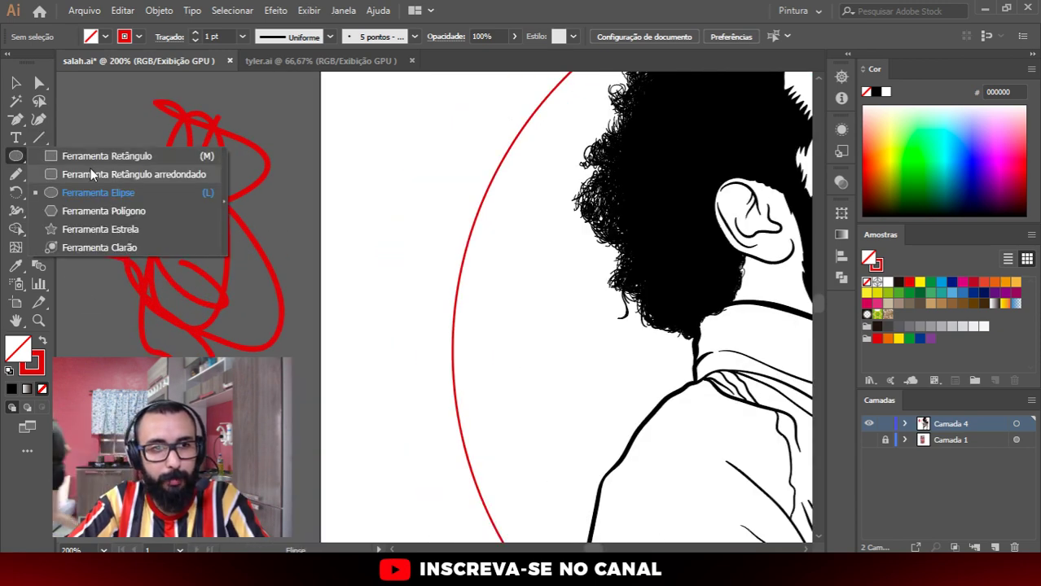
pyautogui.click(77, 156)
pyautogui.click(921, 152)
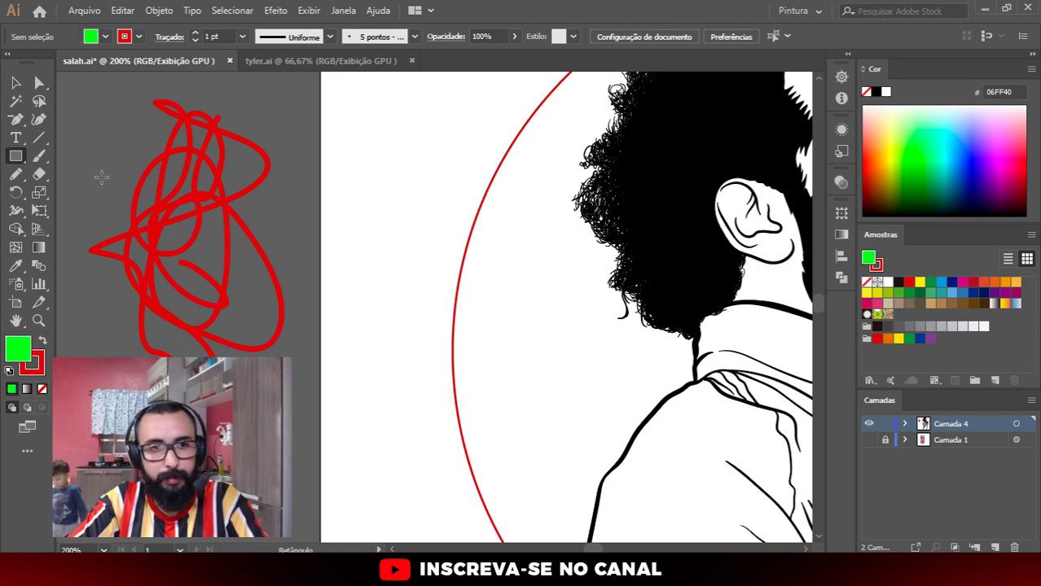
pyautogui.moveTo(107, 171); pyautogui.dragTo(259, 322)
pyautogui.press('v')
pyautogui.click(42, 390)
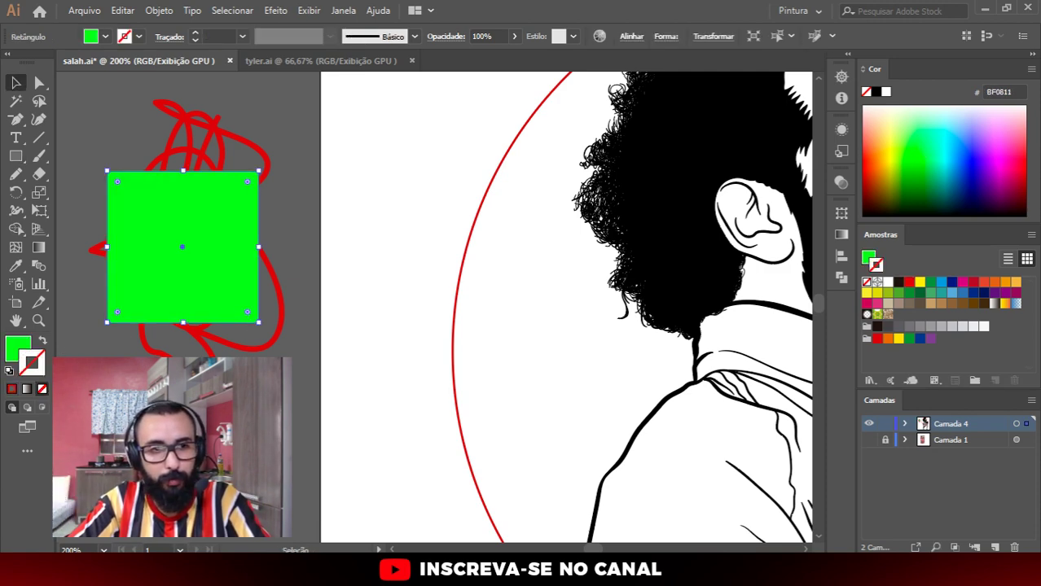
# Step: Select the scribble and square together and apply Criar máscara de recorte
pyautogui.scroll(1, 170, 209)
pyautogui.moveTo(311, 202); pyautogui.dragTo(414, 231)
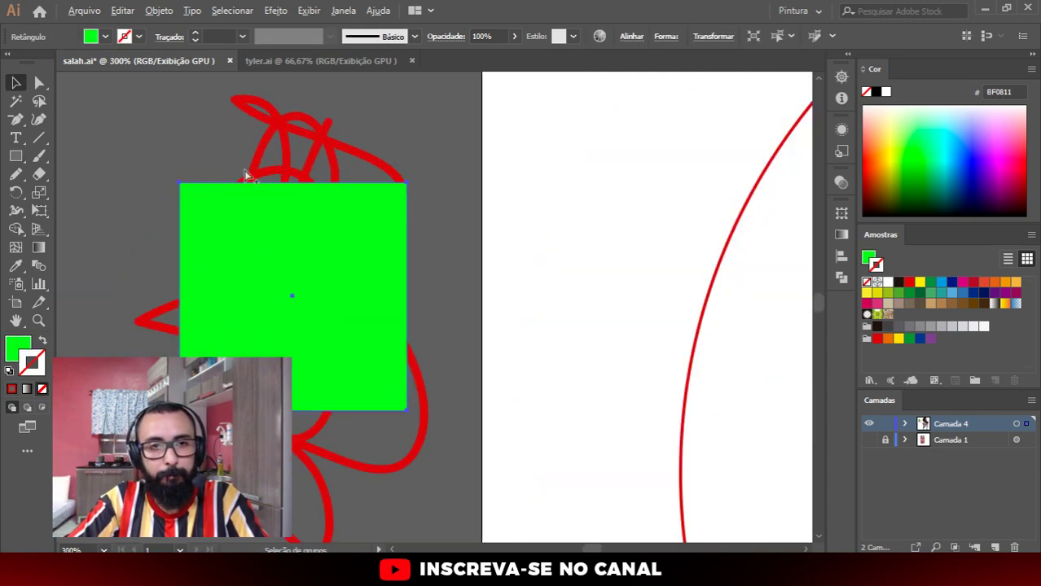
pyautogui.click(285, 167)
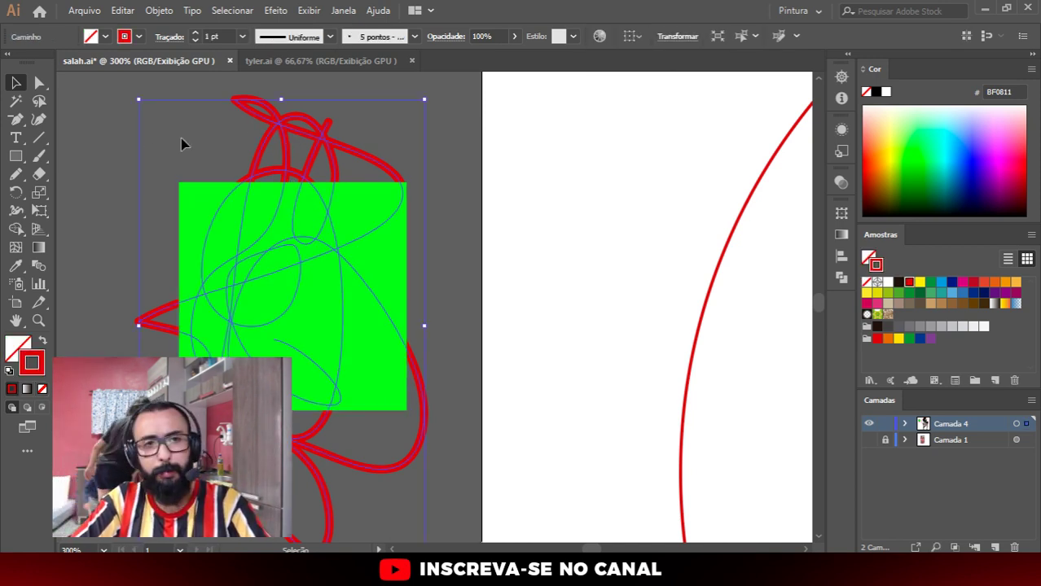
pyautogui.click(213, 246)
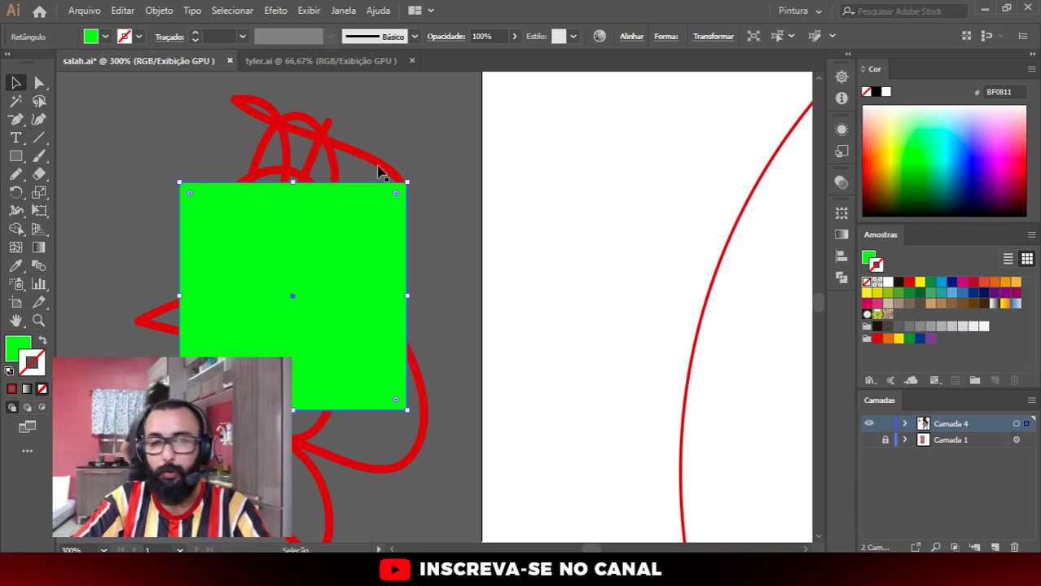
pyautogui.click(399, 147)
pyautogui.click(357, 238)
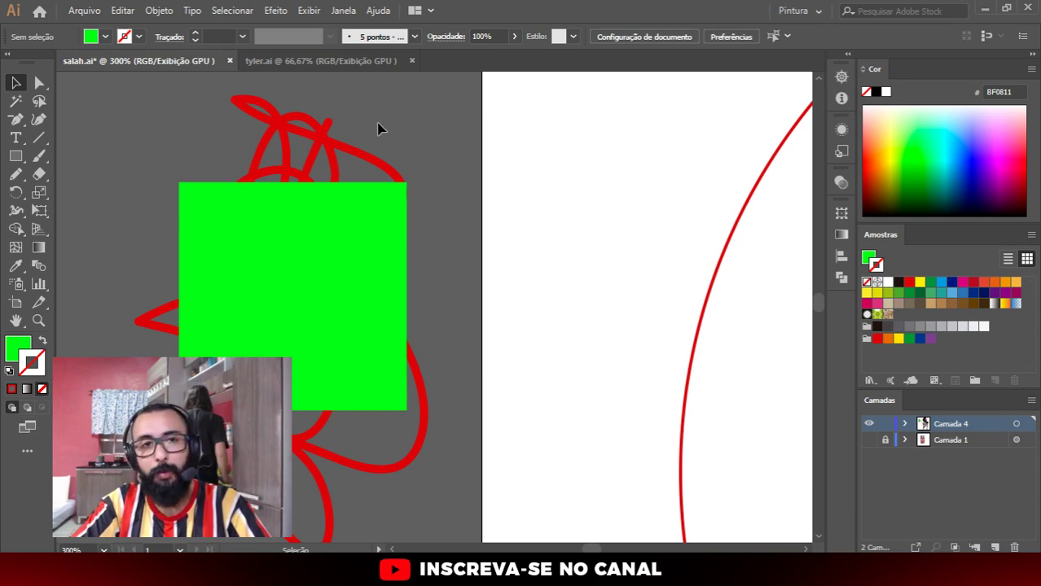
pyautogui.hotkey('ctrl', 'a')
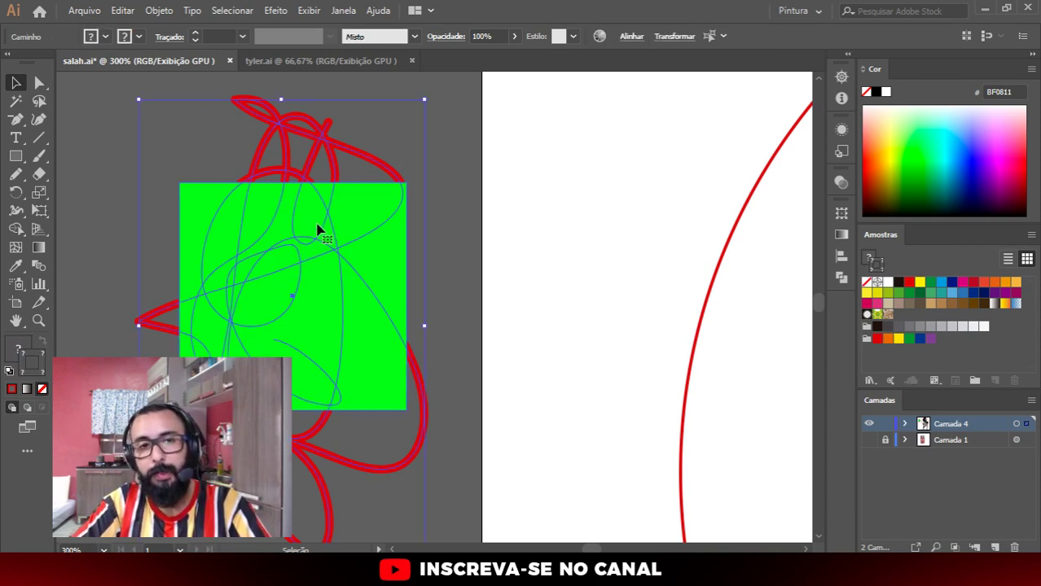
pyautogui.rightClick(318, 231)
pyautogui.click(418, 377)
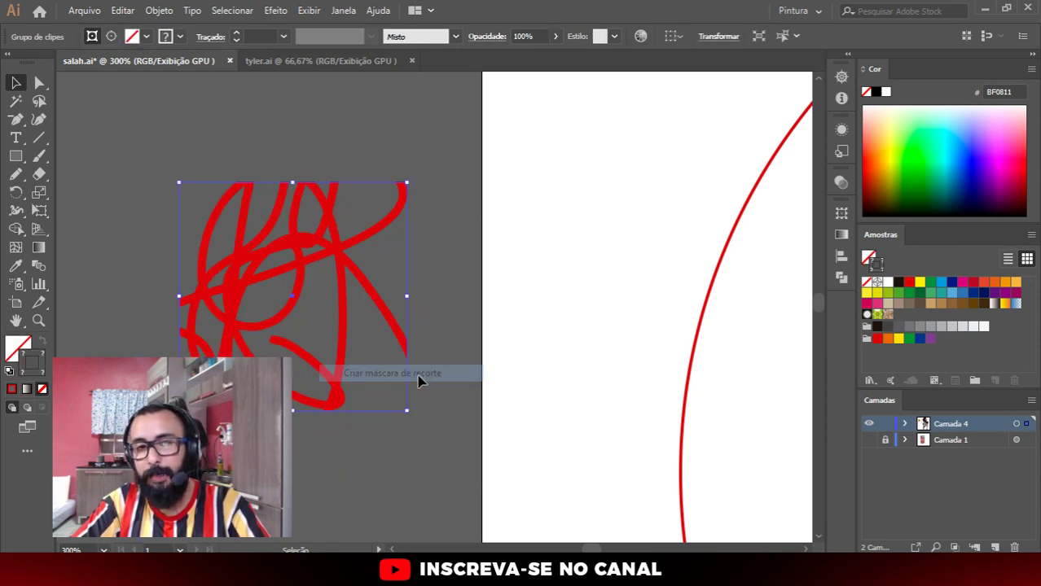
# Step: Expand the clip group in the Camadas panel and select its clipping square
pyautogui.click(414, 259)
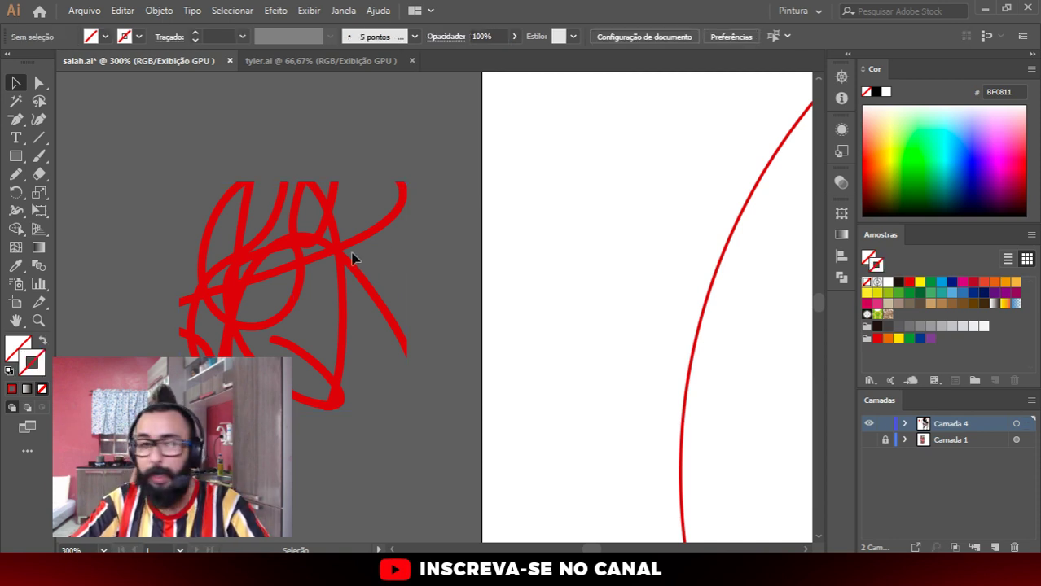
pyautogui.click(346, 252)
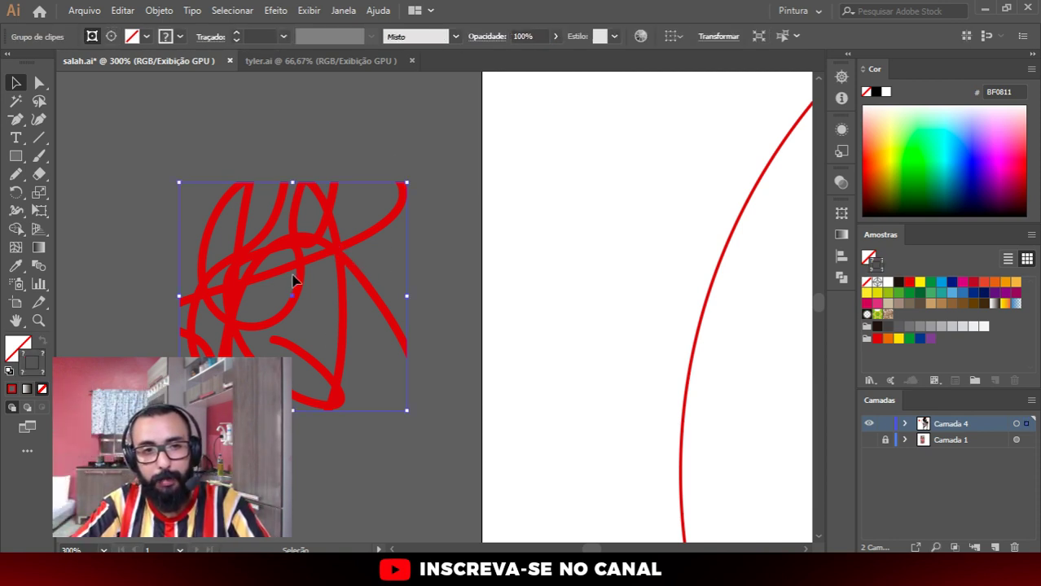
pyautogui.click(905, 424)
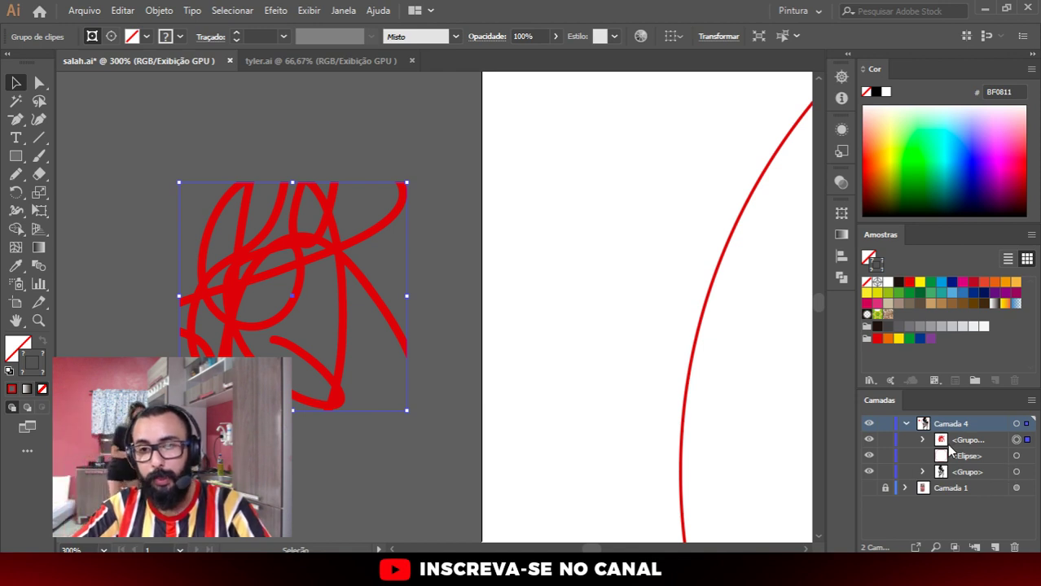
pyautogui.click(922, 439)
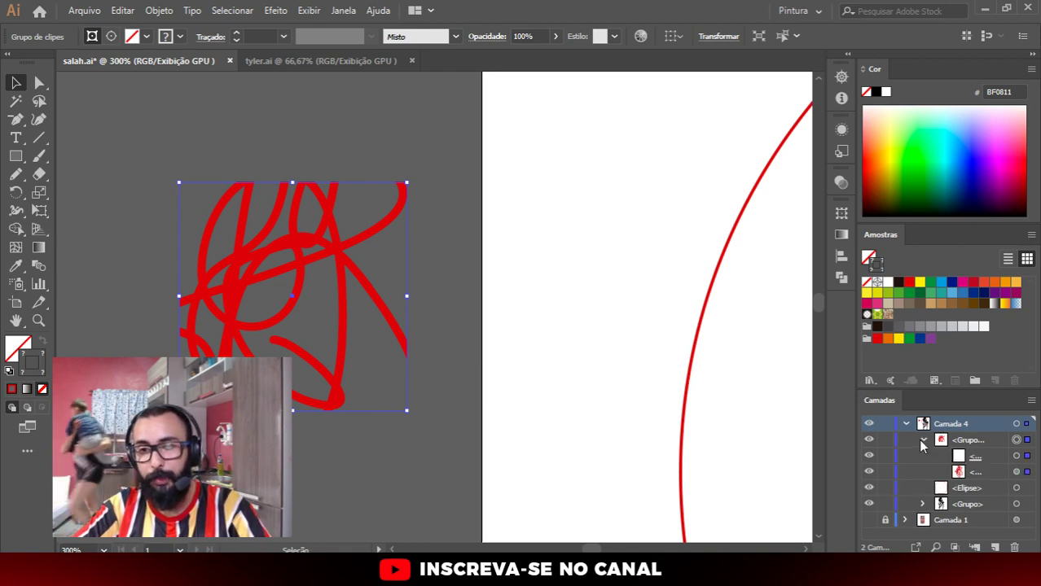
pyautogui.click(1016, 472)
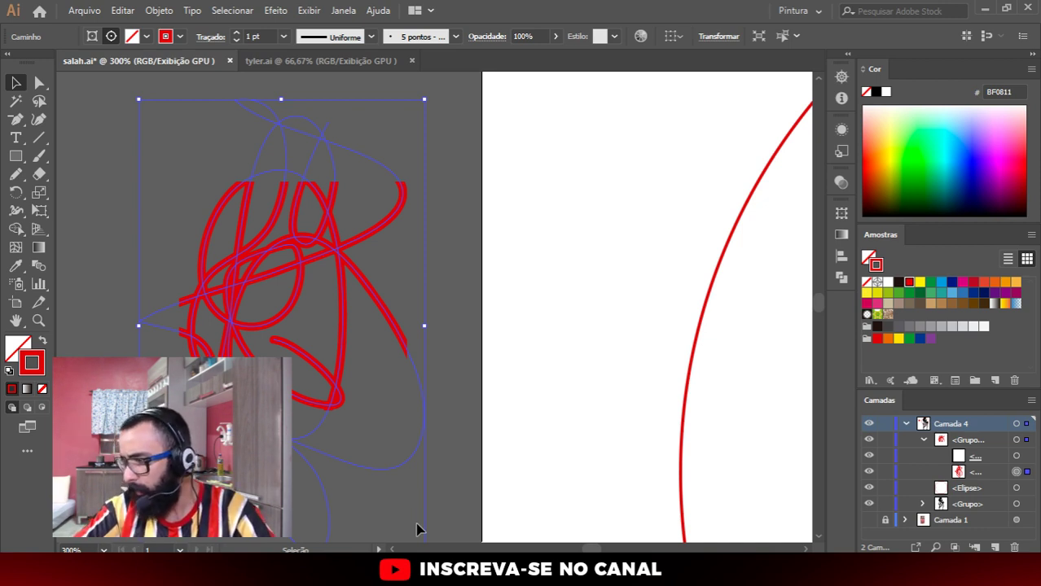
pyautogui.click(409, 211)
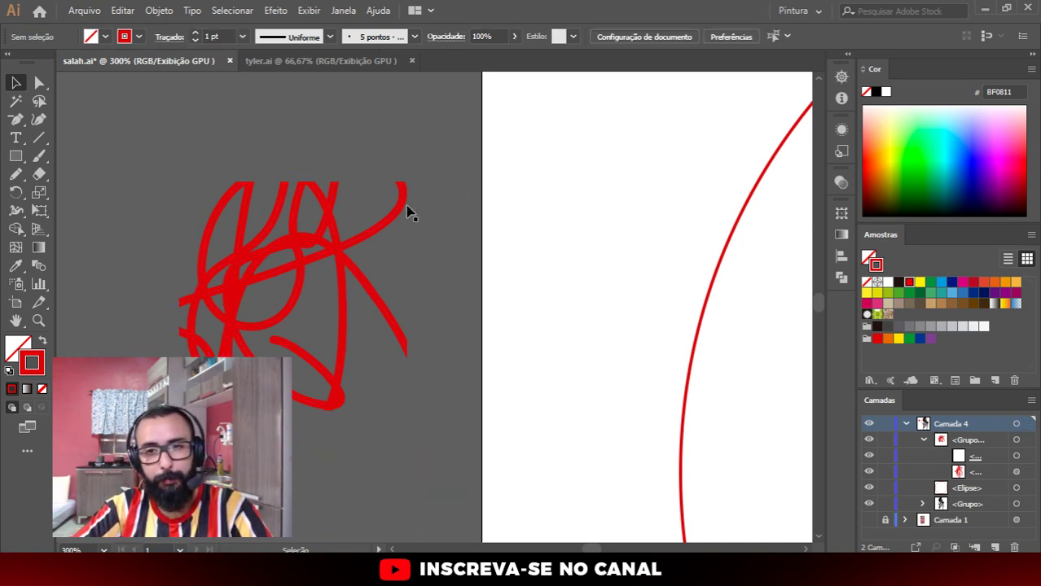
pyautogui.click(1017, 455)
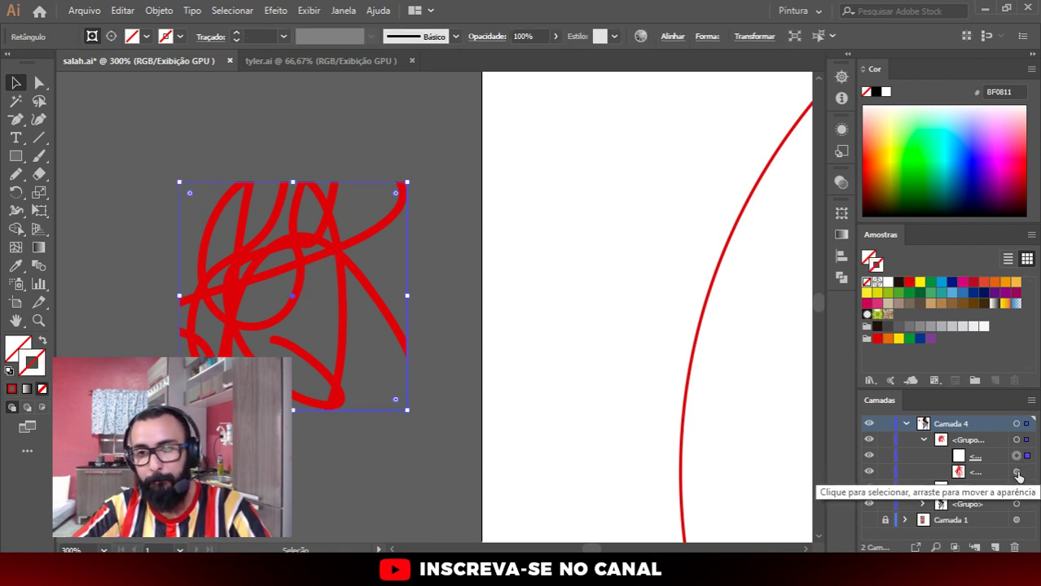
pyautogui.click(1017, 472)
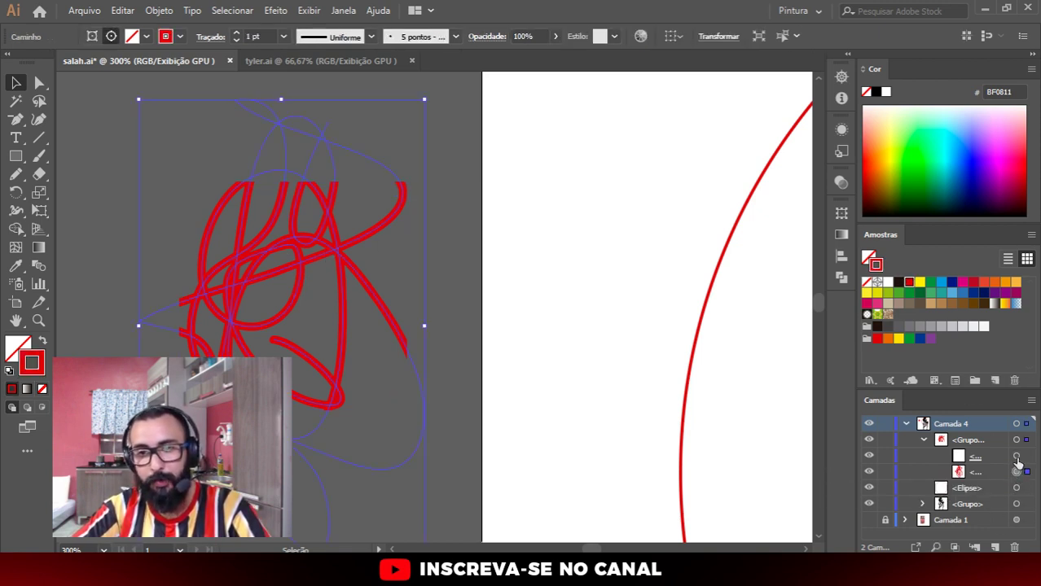
pyautogui.click(1017, 456)
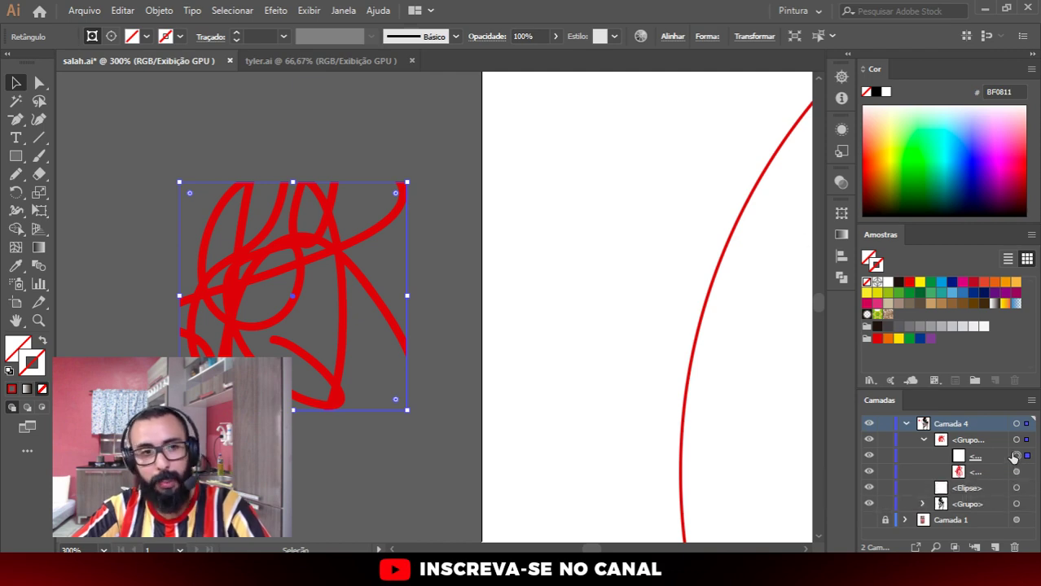
# Step: Fill the clipping square with bright green 82FF2C and zoom back to 100%
pyautogui.click(918, 158)
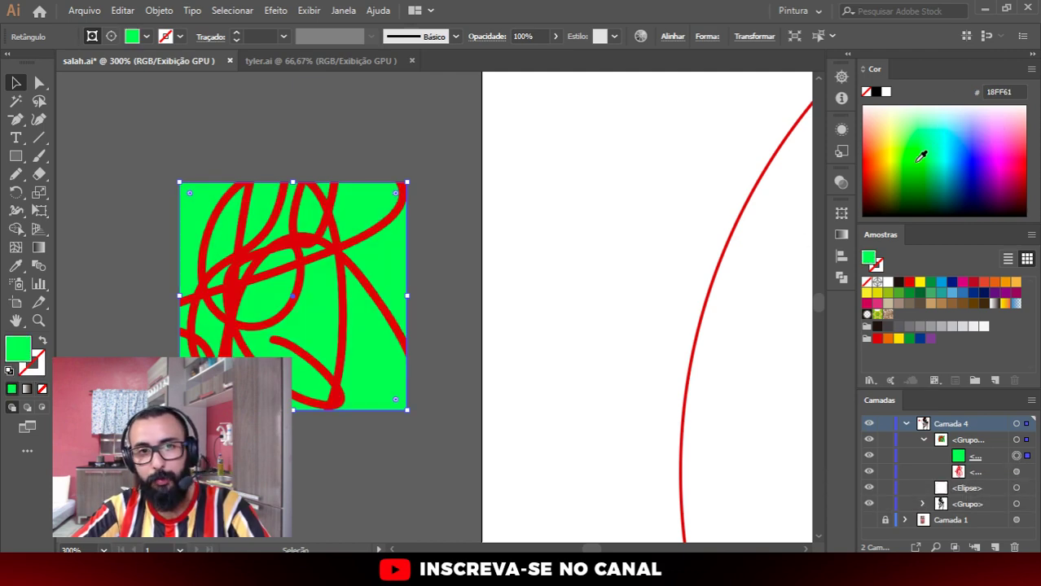
pyautogui.moveTo(921, 157); pyautogui.dragTo(913, 122)
pyautogui.click(908, 153)
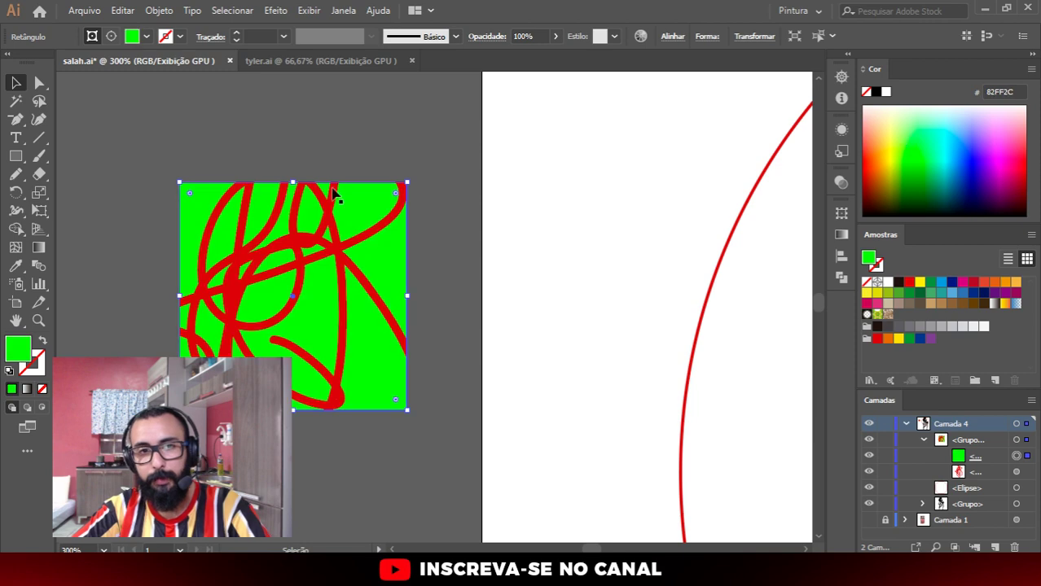
pyautogui.click(523, 247)
pyautogui.hotkey('ctrl', '1')
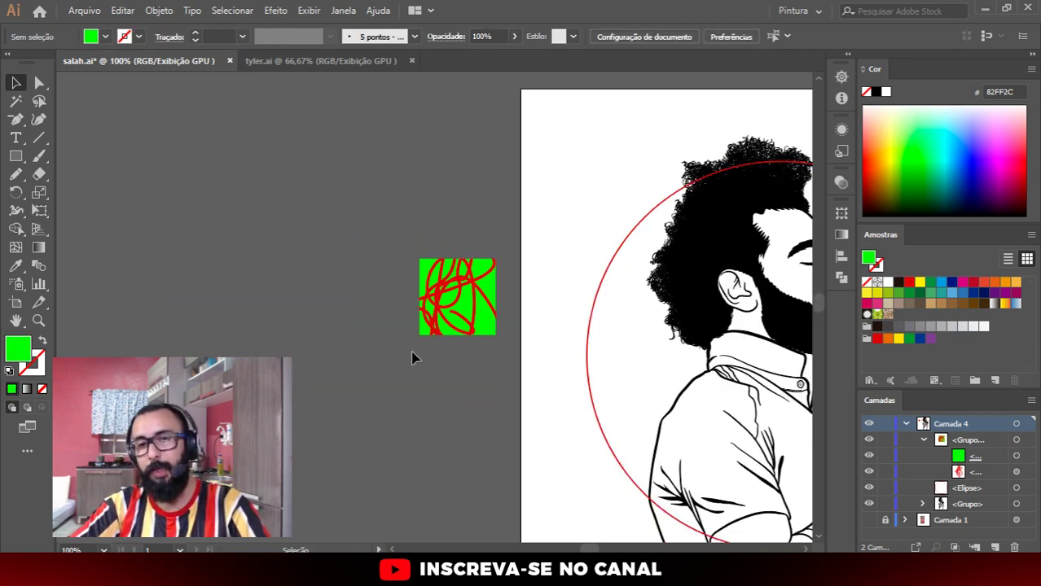
# Step: Collapse Camada 4, delete the green scribble tile, and inspect the red-circled portrait
pyautogui.scroll(2, 521, 316)
pyautogui.click(905, 423)
pyautogui.scroll(-2, 298, 256)
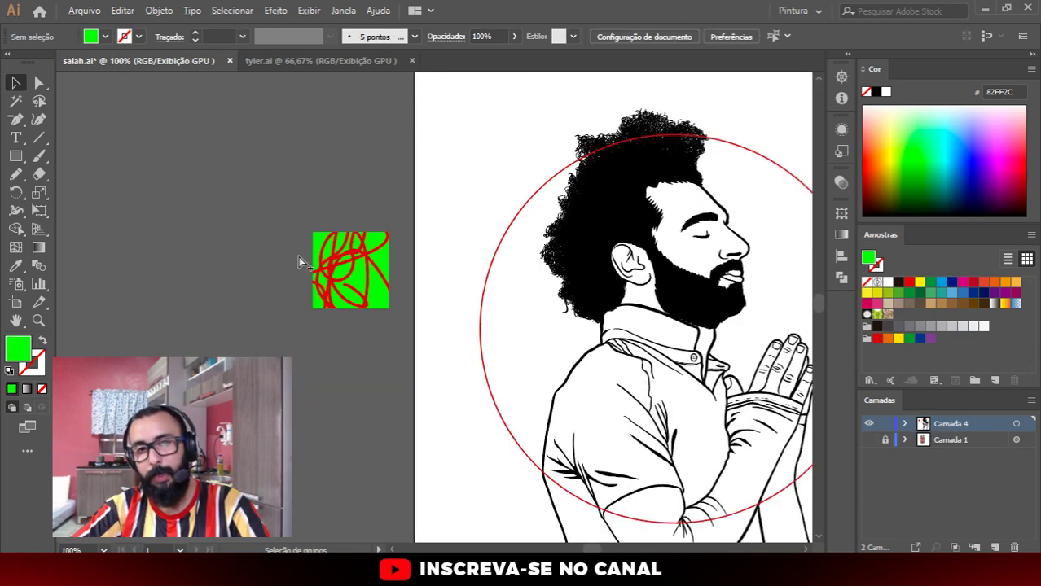
pyautogui.scroll(-1, 298, 256)
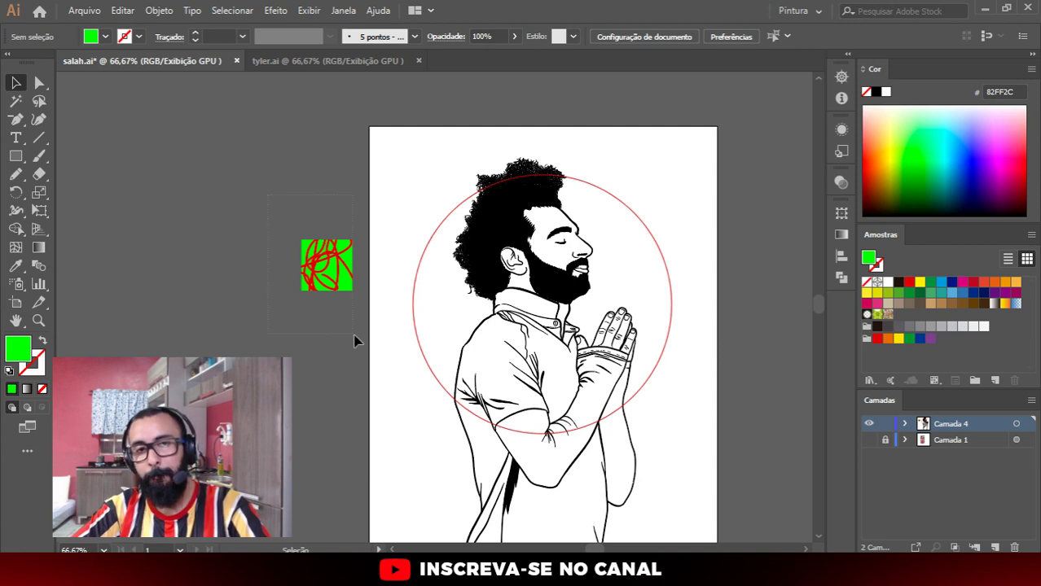
pyautogui.click(356, 340)
pyautogui.press('Delete')
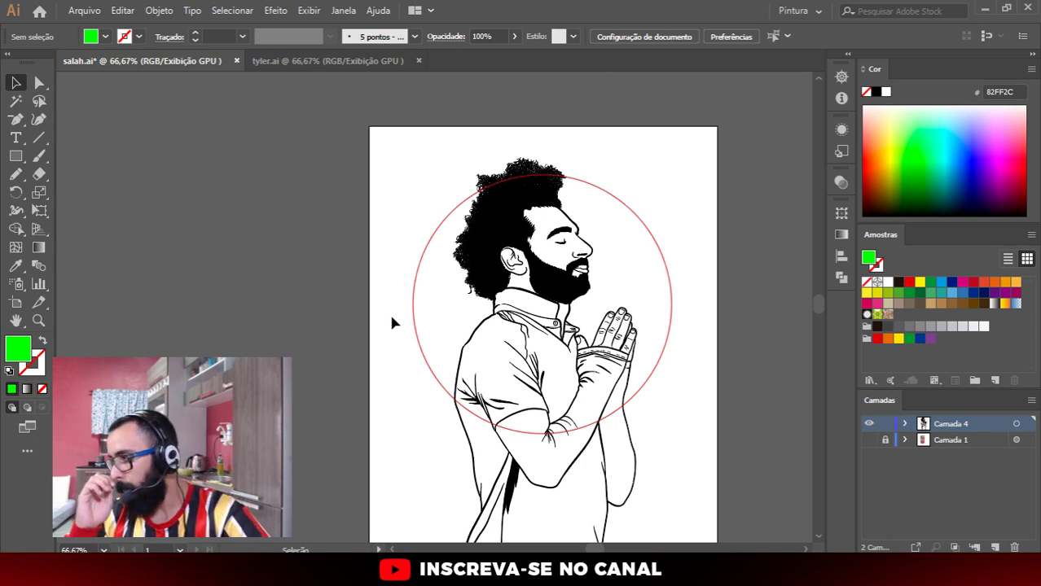
pyautogui.scroll(1, 562, 269)
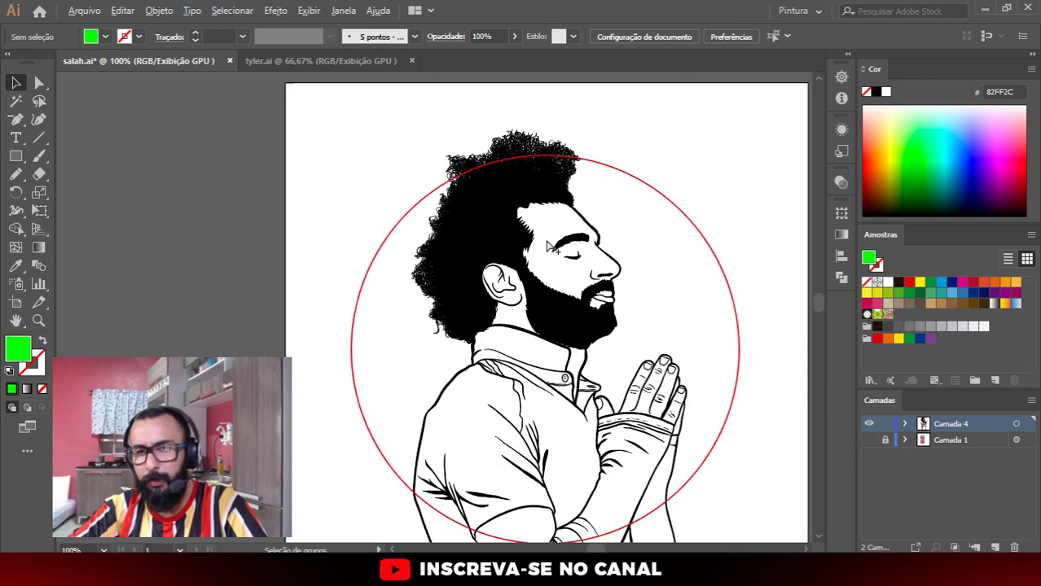
pyautogui.scroll(1, 568, 242)
pyautogui.scroll(1, 660, 260)
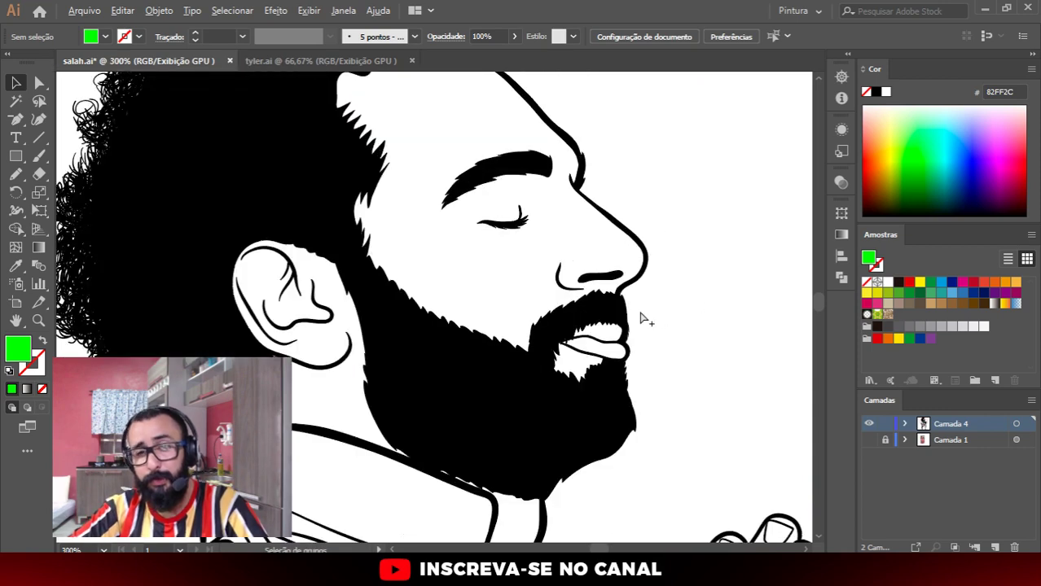
pyautogui.scroll(-3, 642, 319)
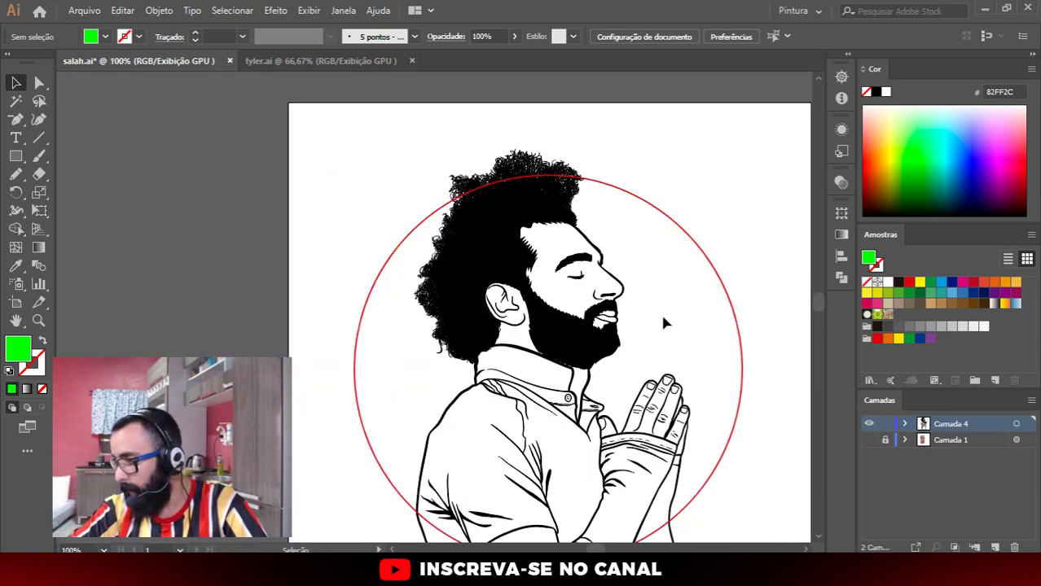
pyautogui.scroll(1, 674, 319)
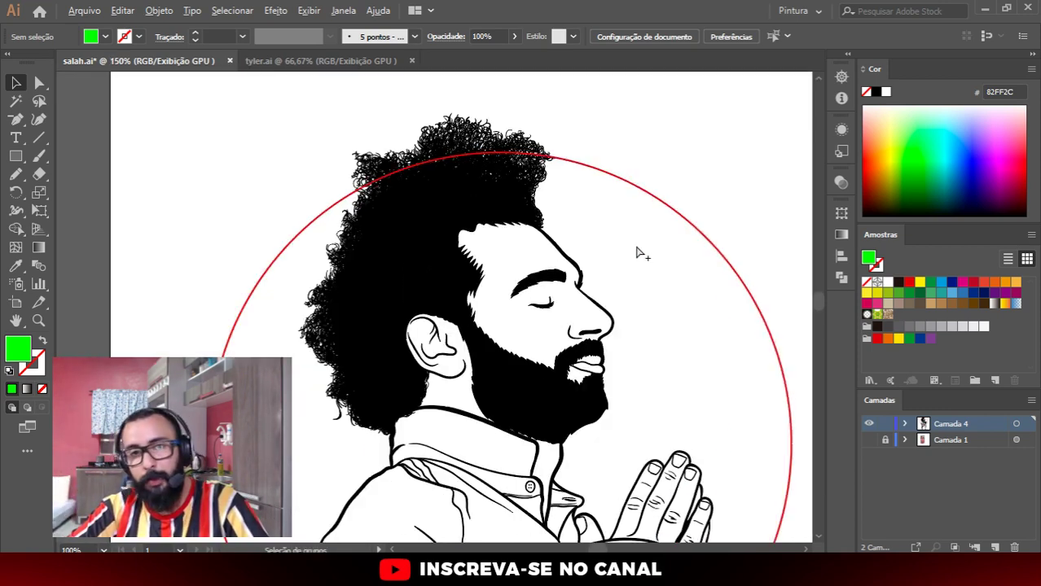
pyautogui.scroll(-1, 639, 159)
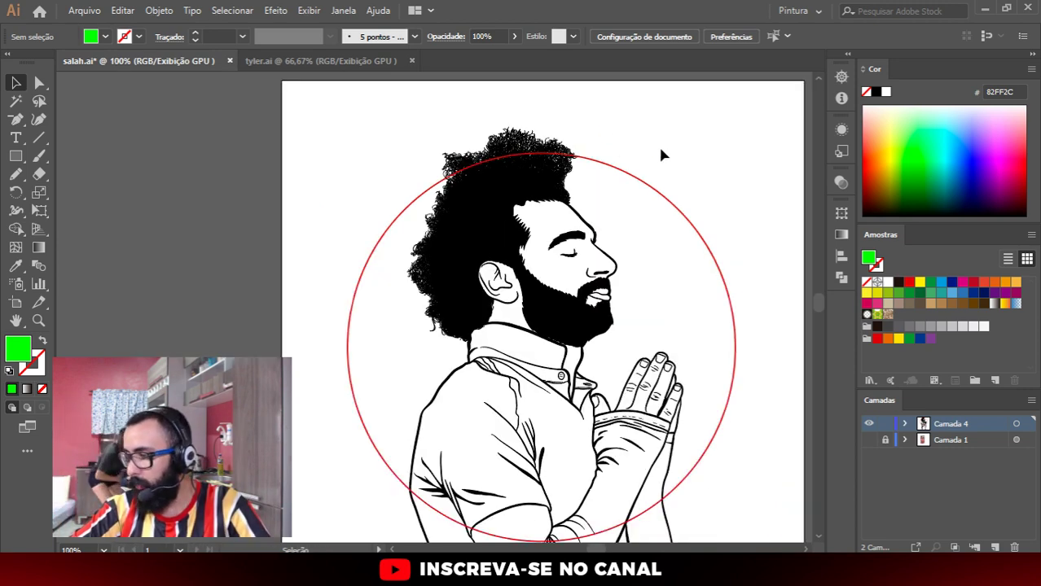
# Step: Select the red circle's path, then Shift-add the whole portrait drawing to the selection
pyautogui.moveTo(756, 208); pyautogui.dragTo(706, 272)
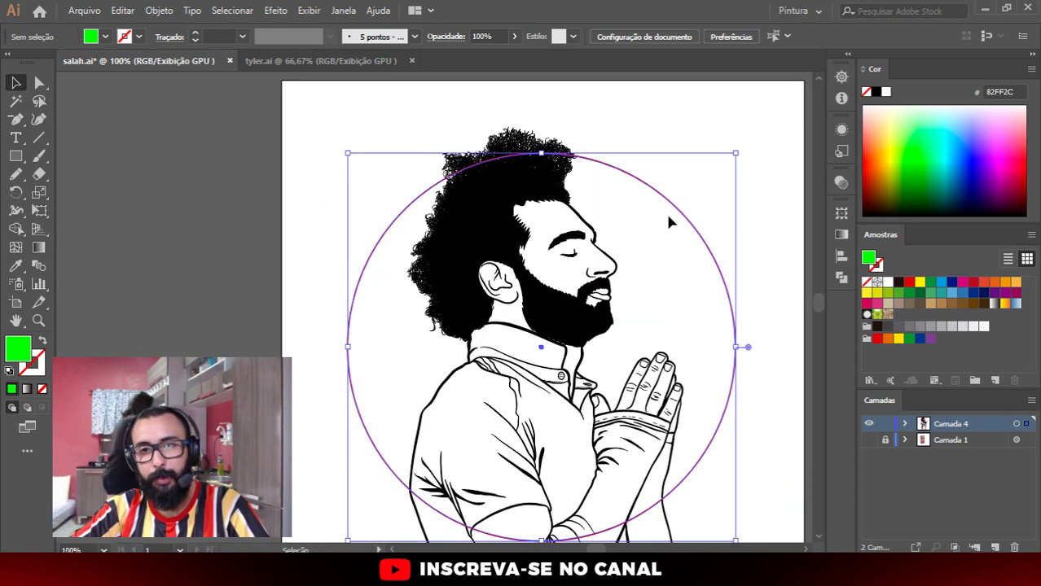
pyautogui.click(652, 179)
pyautogui.moveTo(727, 187); pyautogui.dragTo(674, 290)
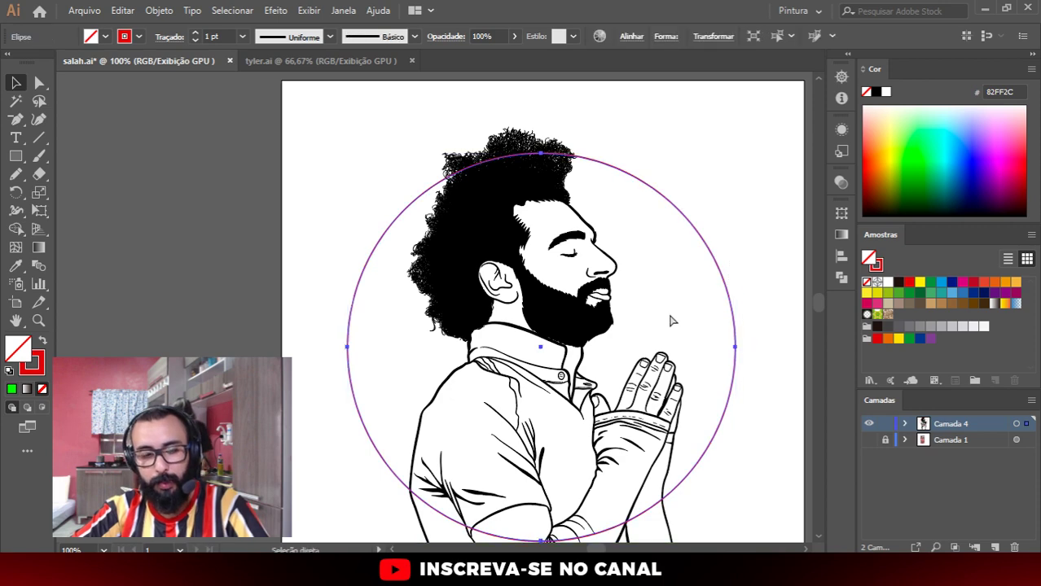
pyautogui.press('v')
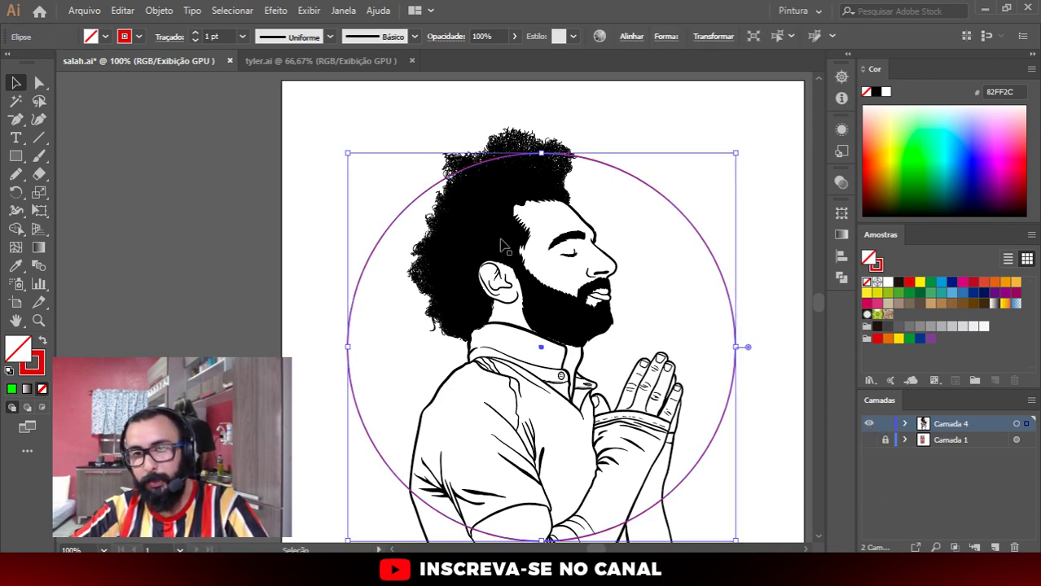
pyautogui.keyDown('alt'); pyautogui.scroll(-1, 498, 216); pyautogui.keyUp('alt')
pyautogui.keyDown('alt'); pyautogui.scroll(3, 495, 181); pyautogui.keyUp('alt')
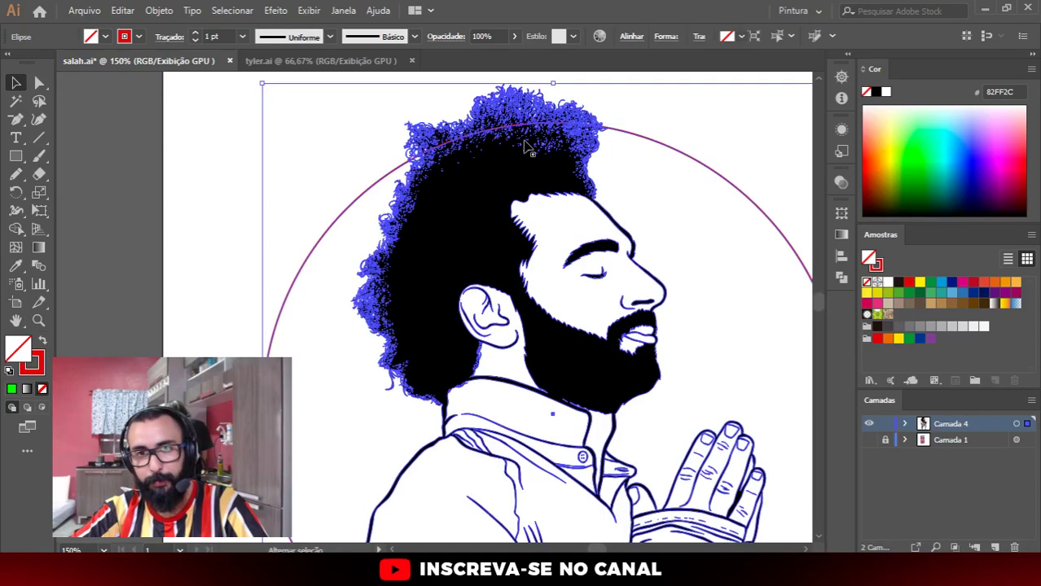
pyautogui.keyDown('alt'); pyautogui.scroll(-2, 391, 155); pyautogui.keyUp('alt')
pyautogui.click(386, 158)
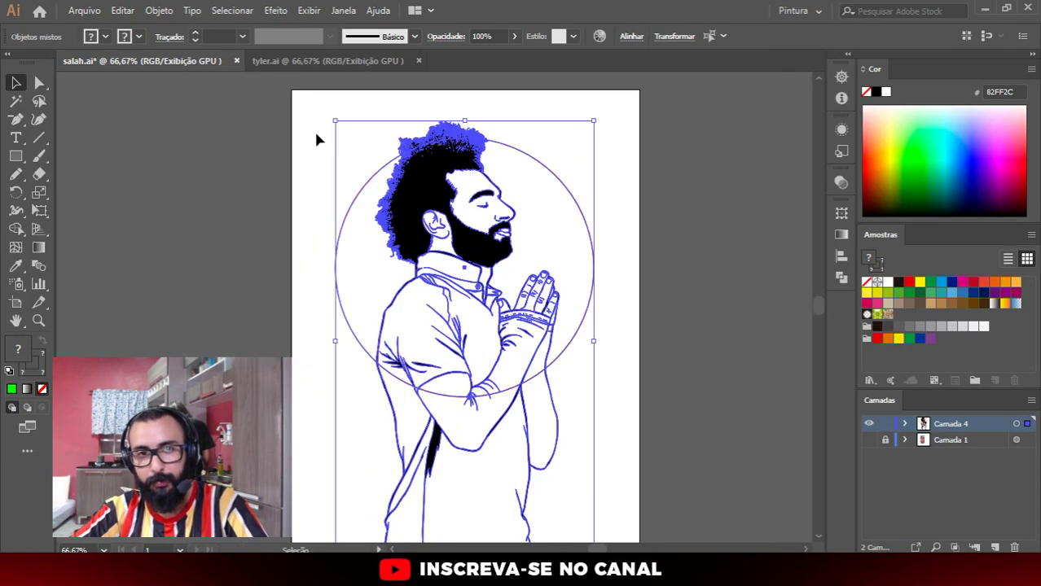
# Step: Apply Criar máscara de recorte (Make Clipping Mask) to trim the portrait to the circle, then deselect
pyautogui.rightClick(467, 191)
pyautogui.click(523, 298)
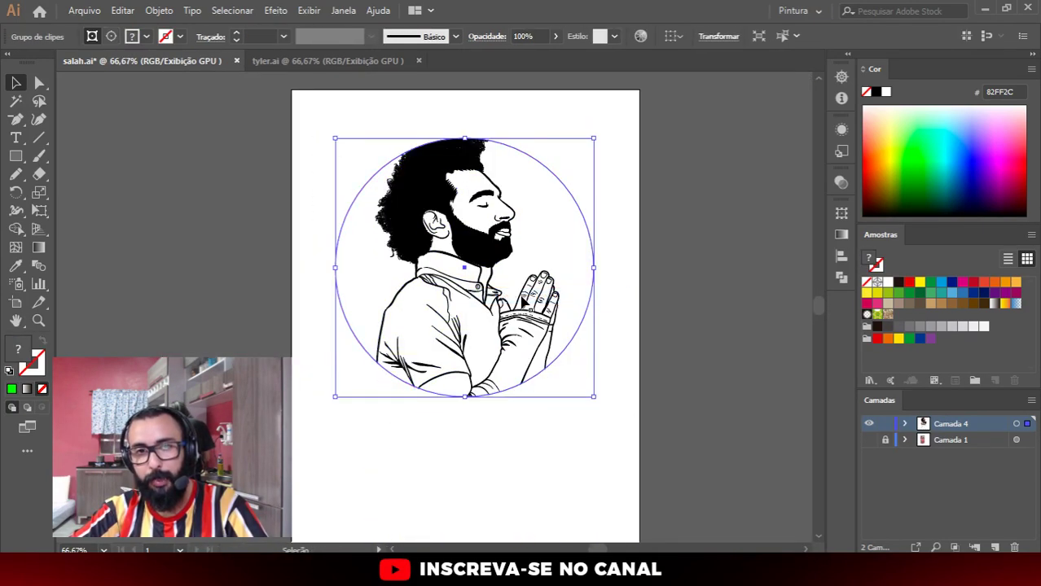
pyautogui.click(619, 255)
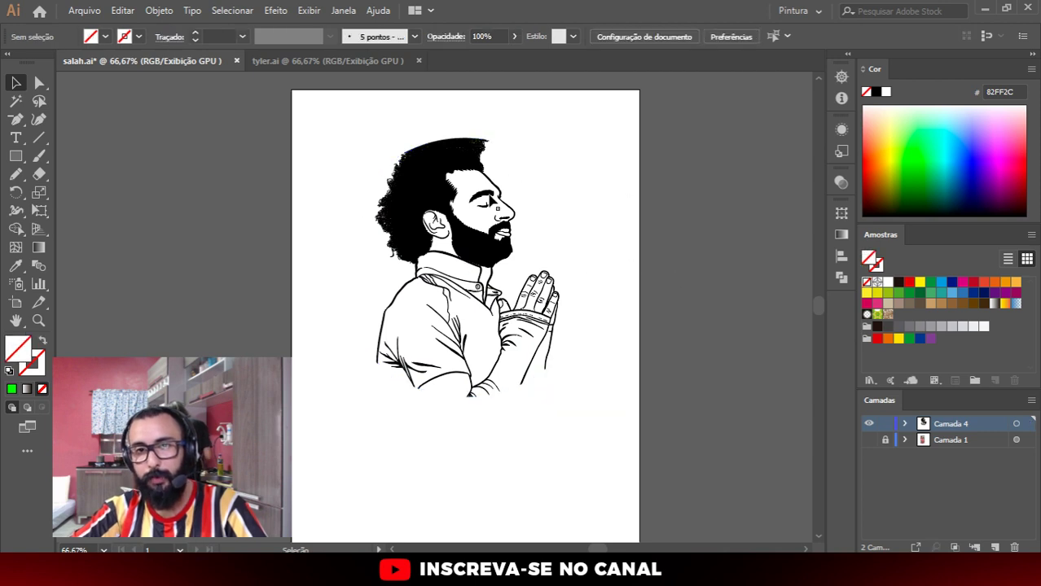
pyautogui.click(462, 217)
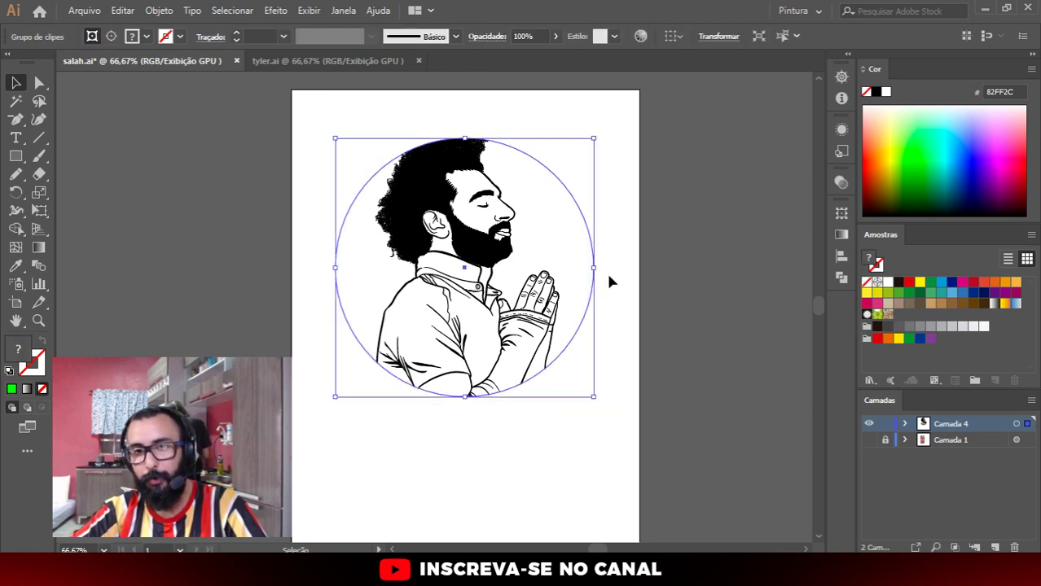
pyautogui.click(656, 388)
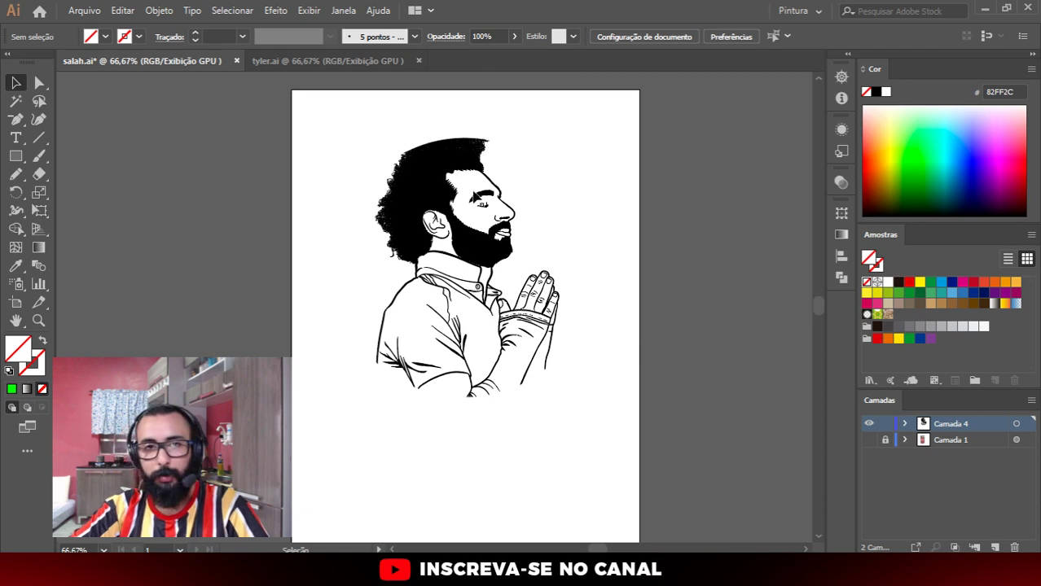
pyautogui.scroll(1, 471, 195)
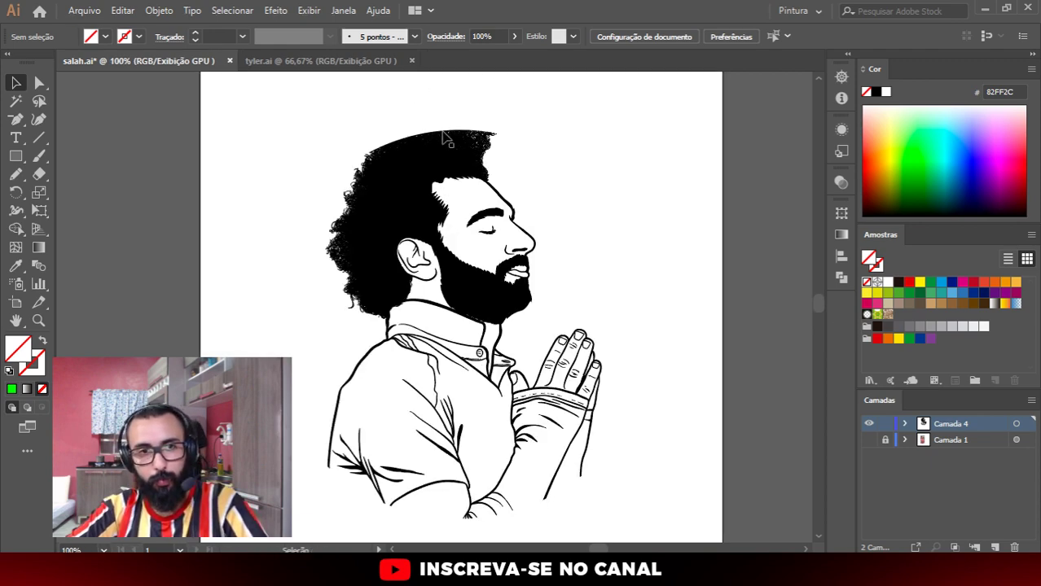
# Step: With Direct Selection, select the clipping circle's path above the portrait
pyautogui.press('a')
pyautogui.click(439, 134)
pyautogui.click(513, 133)
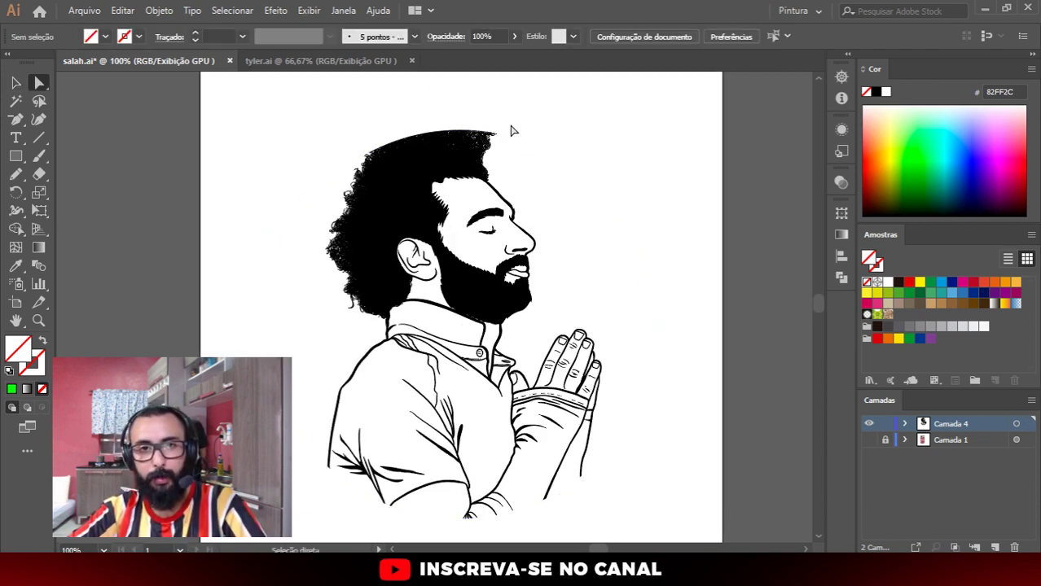
pyautogui.scroll(1, 460, 136)
pyautogui.scroll(1, 458, 136)
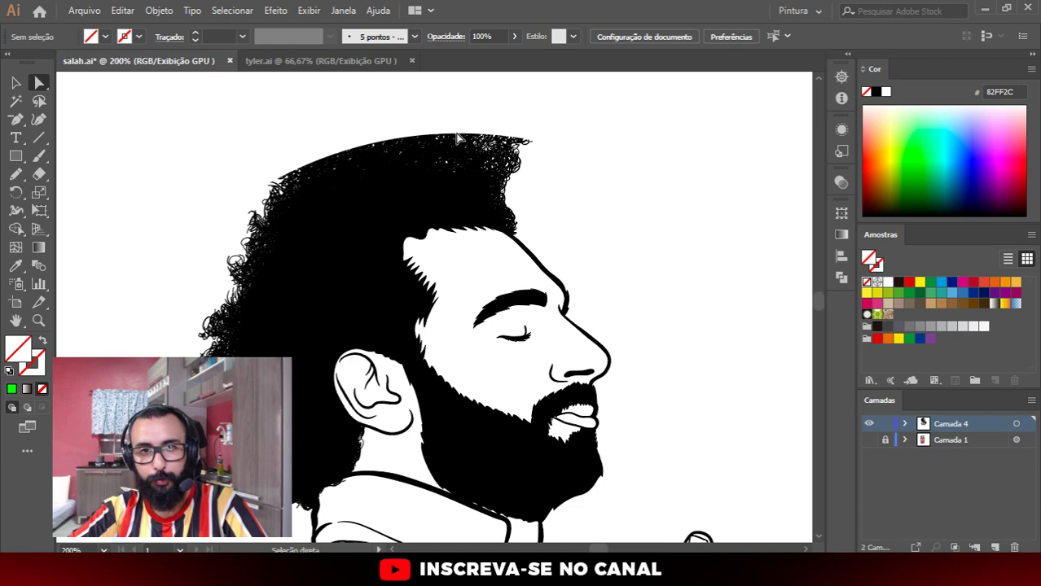
pyautogui.click(622, 159)
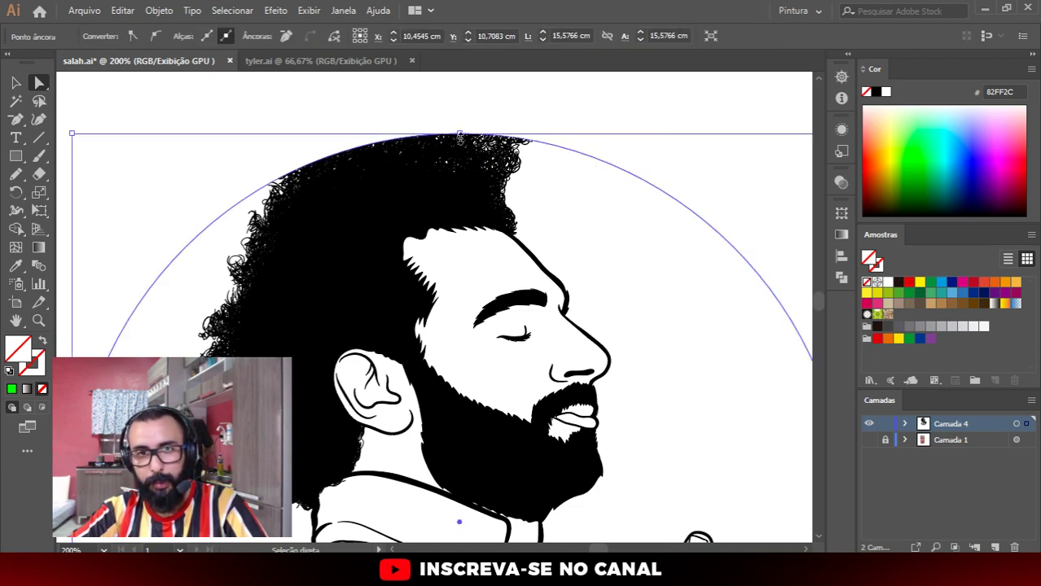
pyautogui.scroll(-3, 560, 232)
pyautogui.scroll(1, 560, 232)
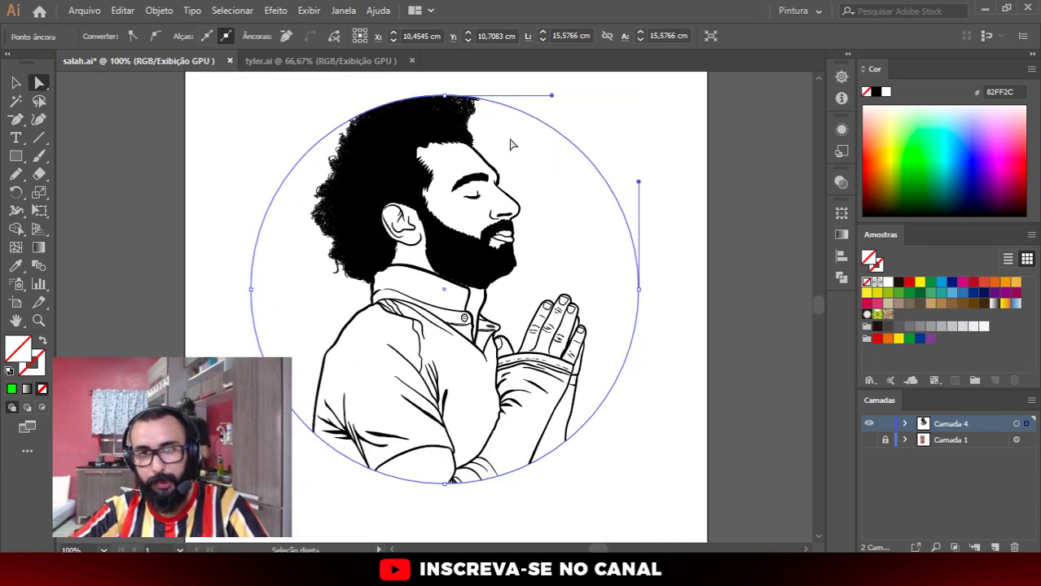
# Step: Drag the clipping circle's top anchor up above the hair, then deselect and return to Selection
pyautogui.click(446, 101)
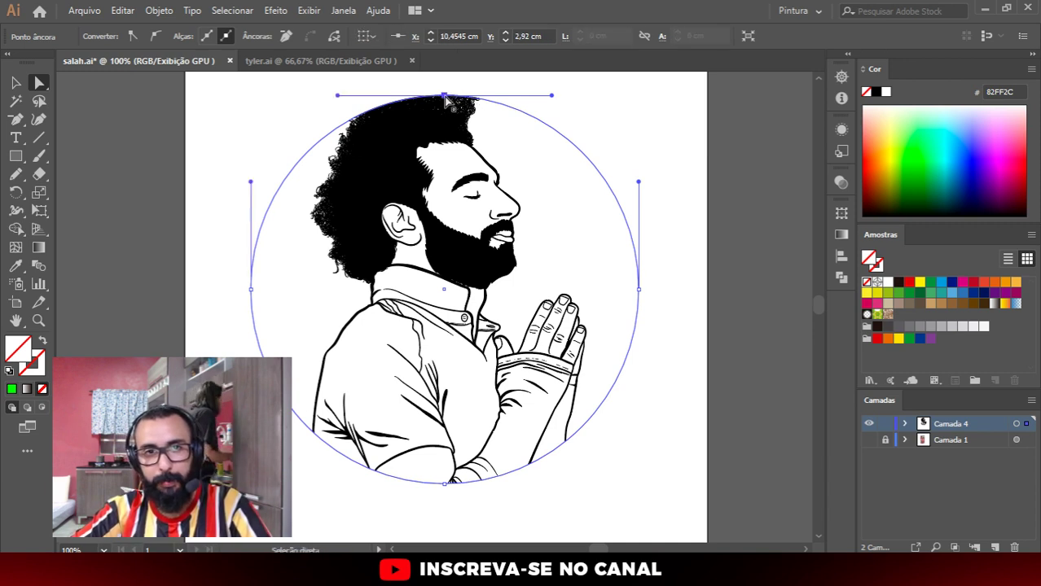
pyautogui.scroll(1, 440, 130)
pyautogui.scroll(1, 451, 159)
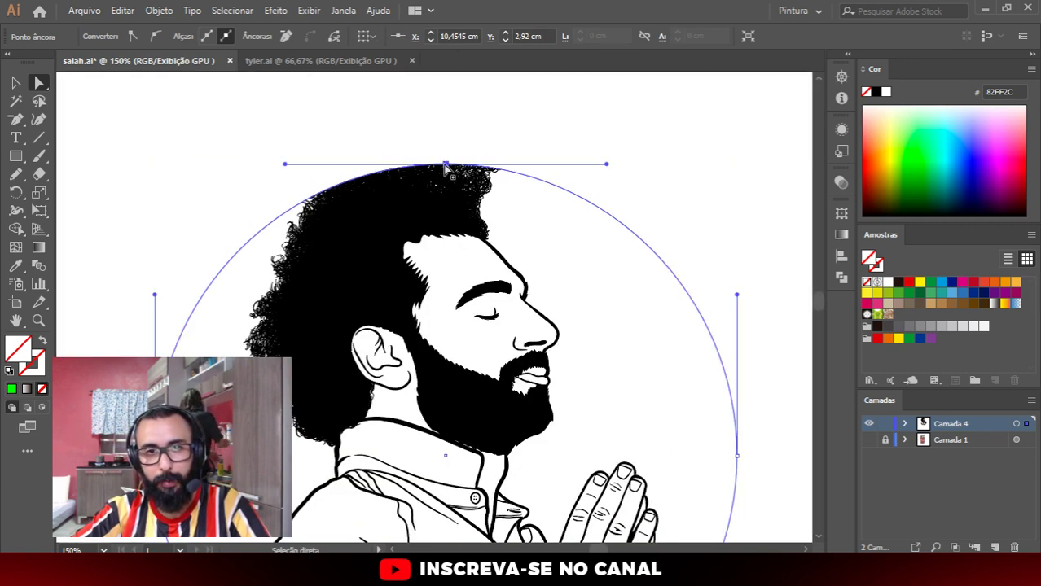
pyautogui.moveTo(445, 166); pyautogui.dragTo(439, 122)
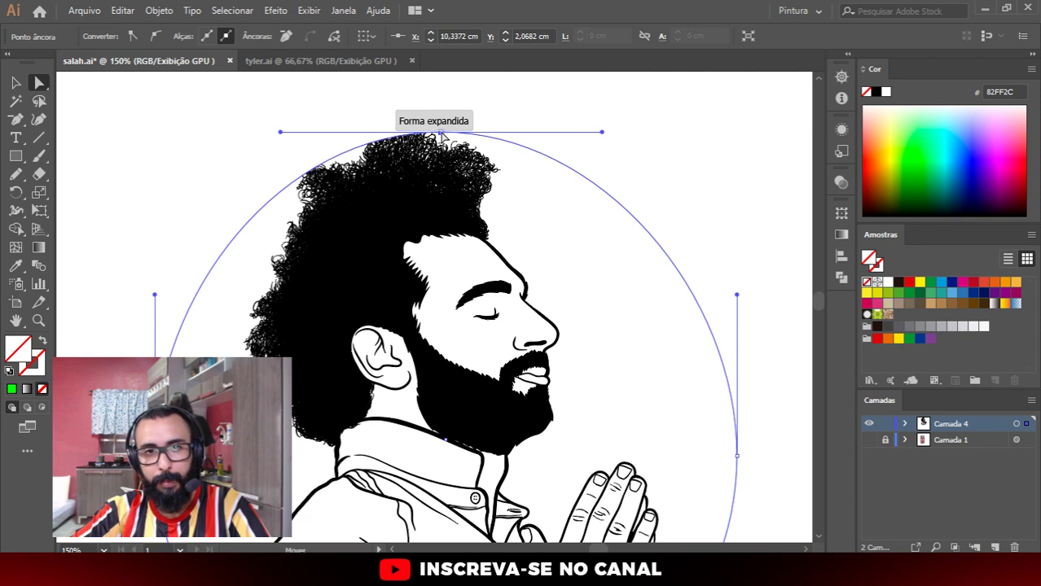
pyautogui.moveTo(439, 122); pyautogui.dragTo(436, 114)
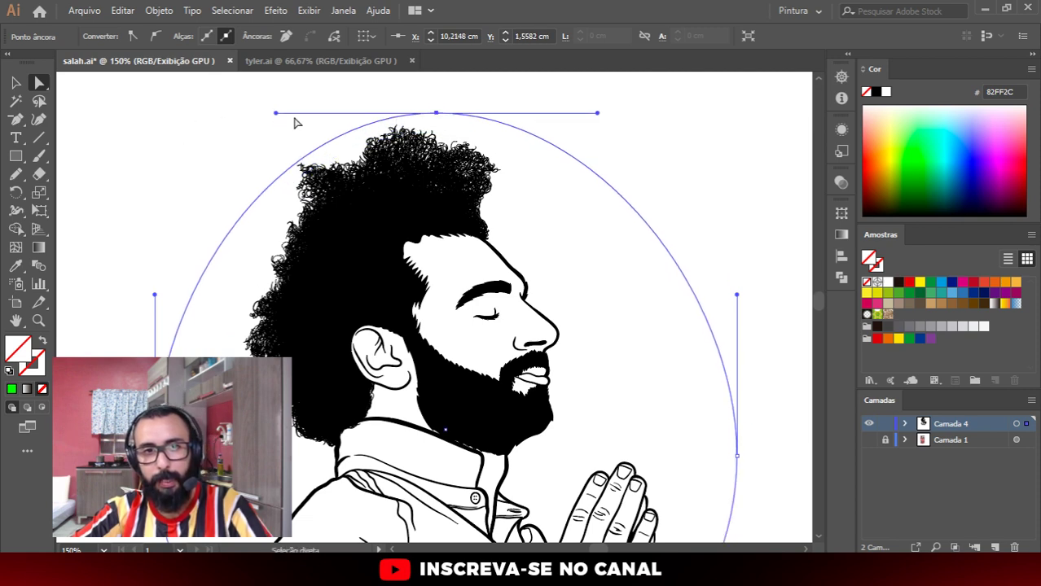
pyautogui.click(228, 142)
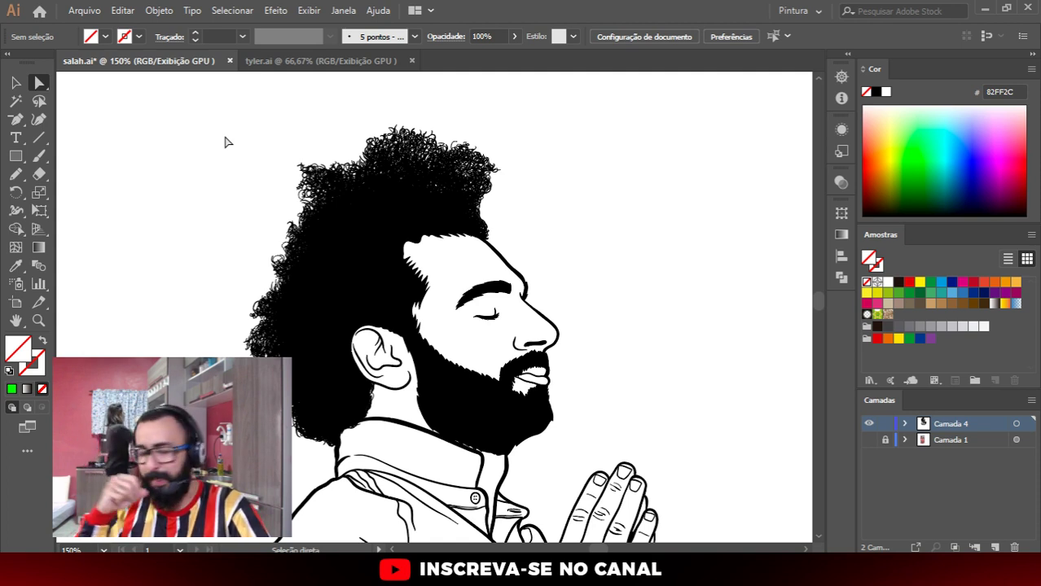
pyautogui.press('v')
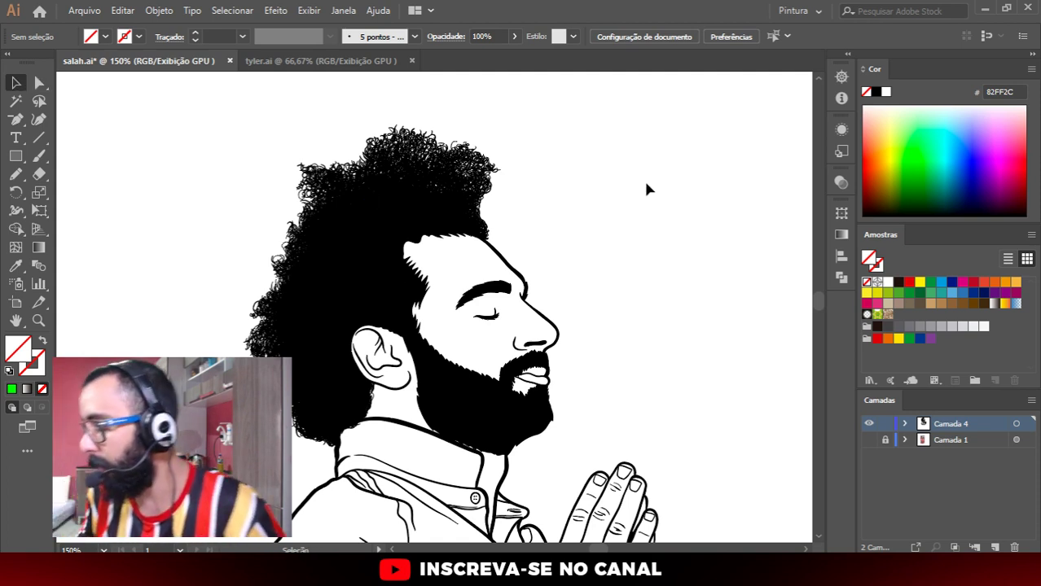
pyautogui.scroll(-2, 528, 245)
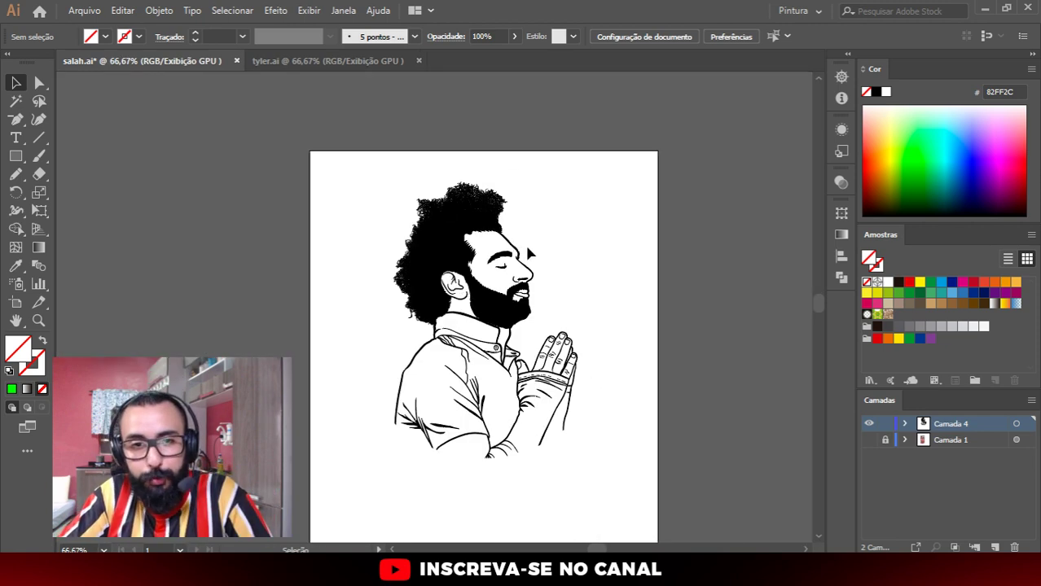
# Step: Paste the red circle in front and move <Elipse> below the portrait group in Layers
pyautogui.hotkey('ctrl', 'f')
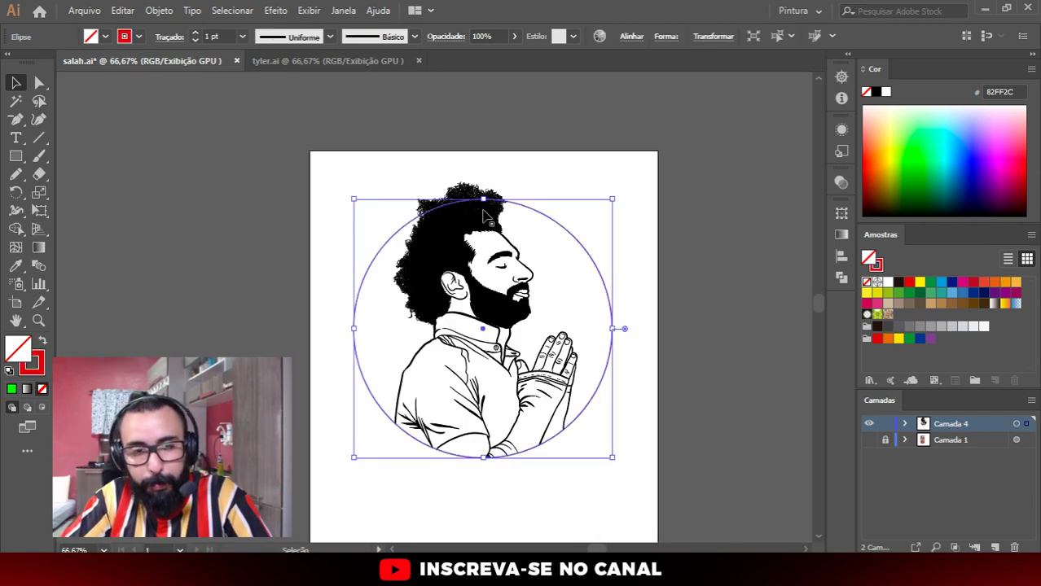
pyautogui.click(556, 184)
pyautogui.scroll(2, 531, 245)
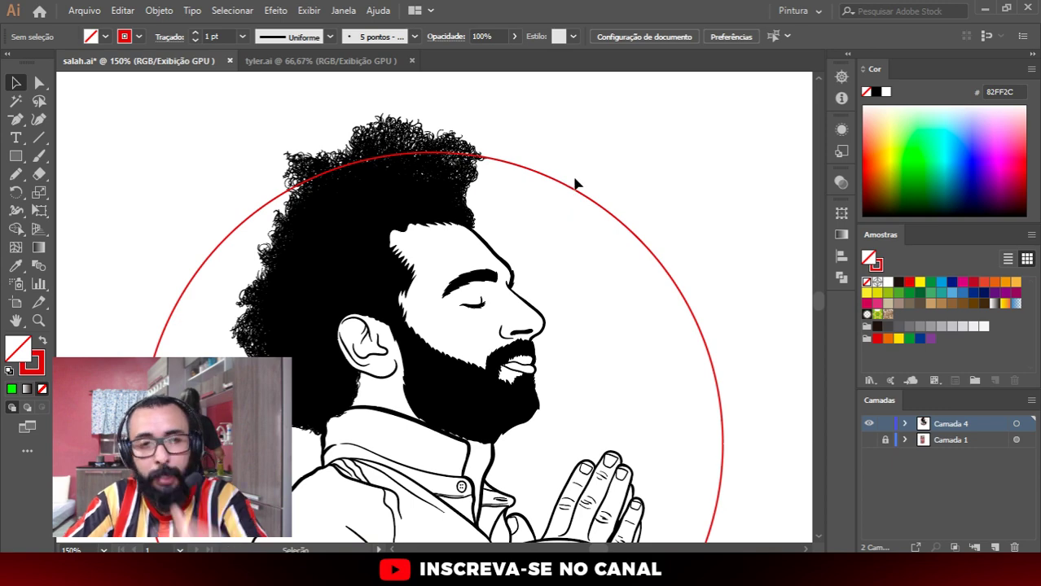
pyautogui.scroll(-3, 575, 184)
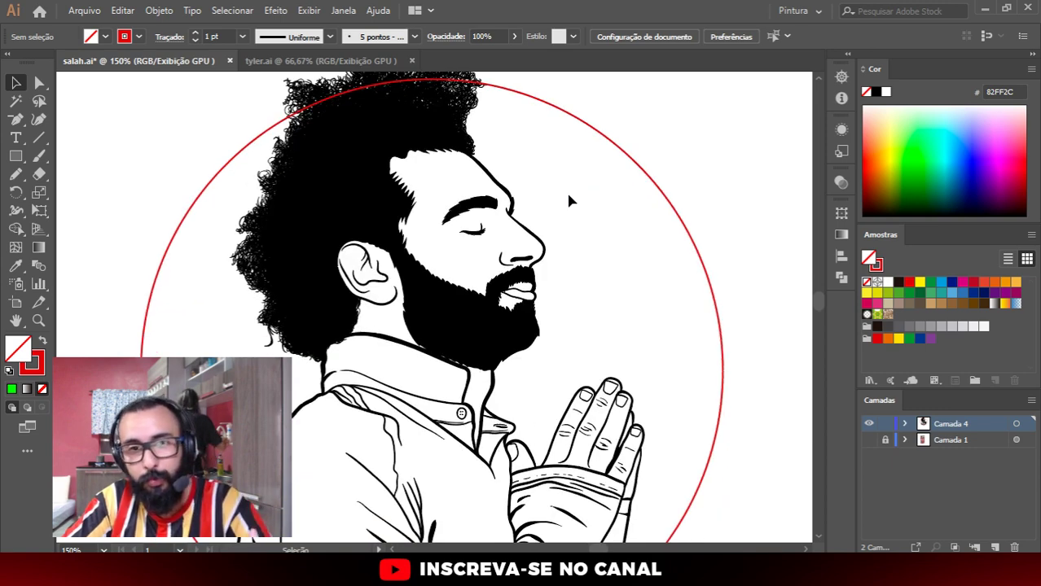
pyautogui.click(605, 144)
pyautogui.scroll(-2, 602, 155)
pyautogui.scroll(2, 600, 167)
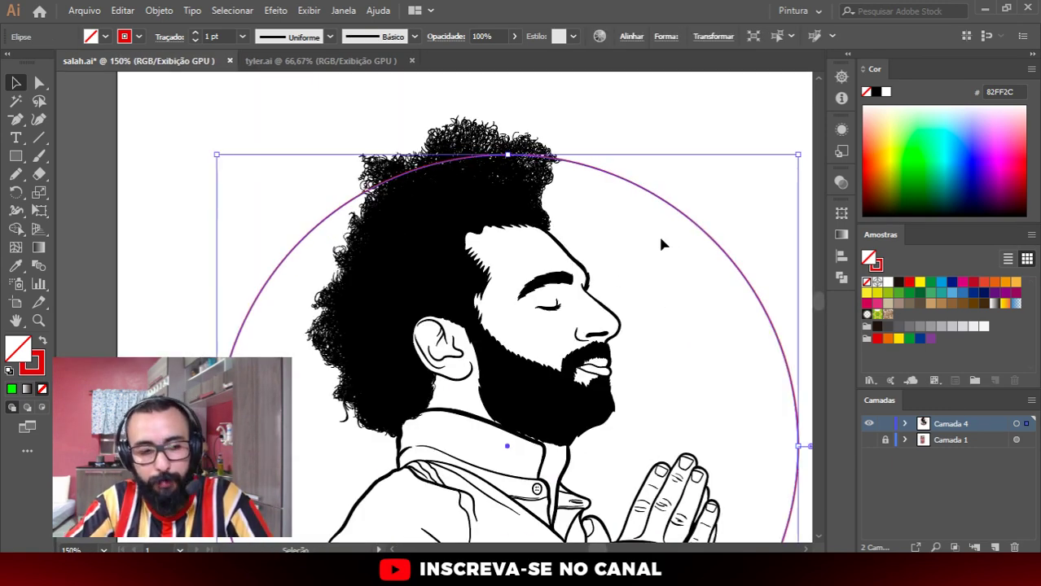
pyautogui.click(904, 425)
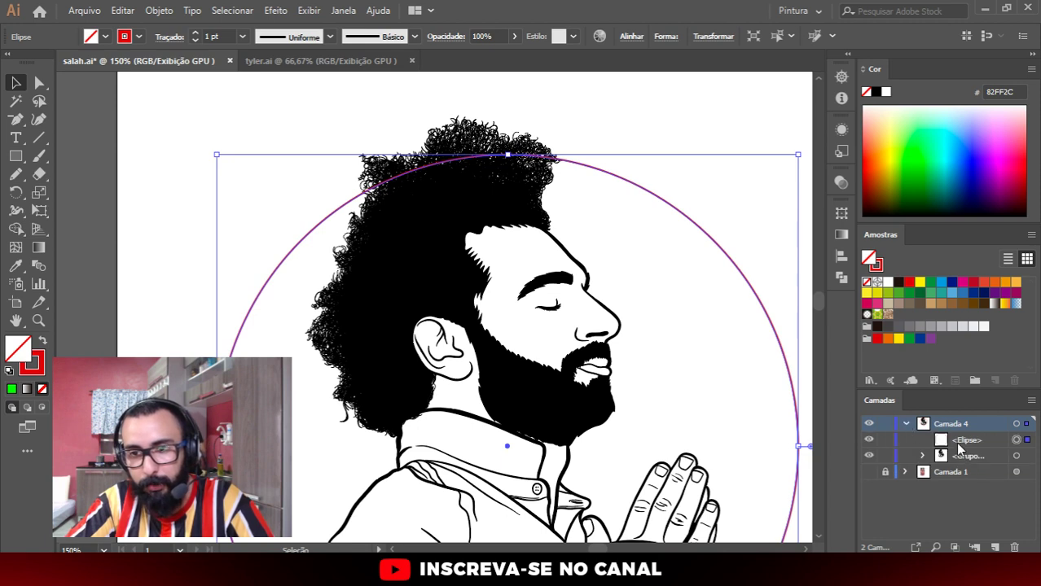
pyautogui.moveTo(972, 441); pyautogui.dragTo(969, 461)
pyautogui.scroll(-3, 511, 299)
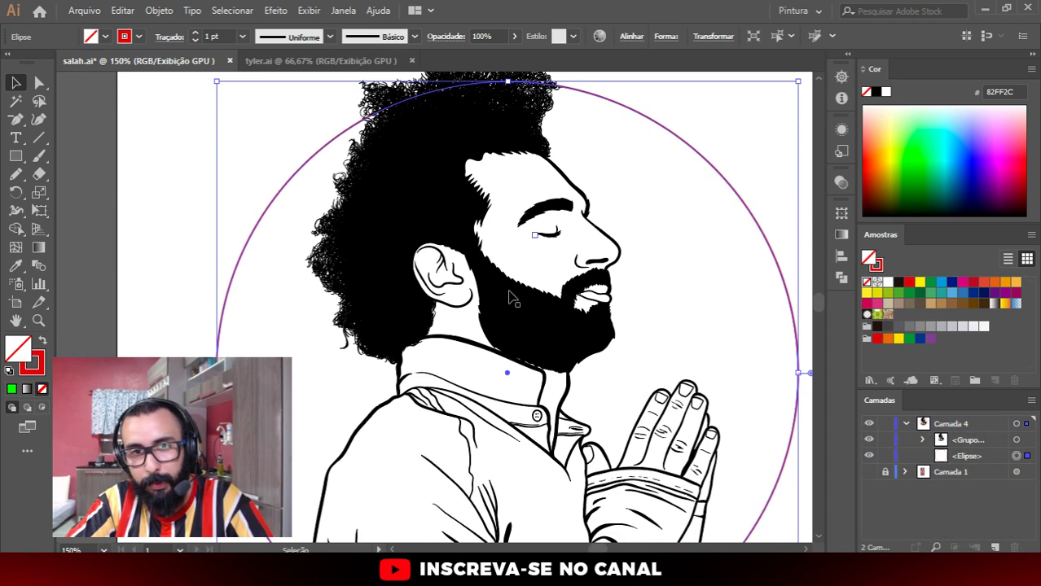
pyautogui.click(214, 206)
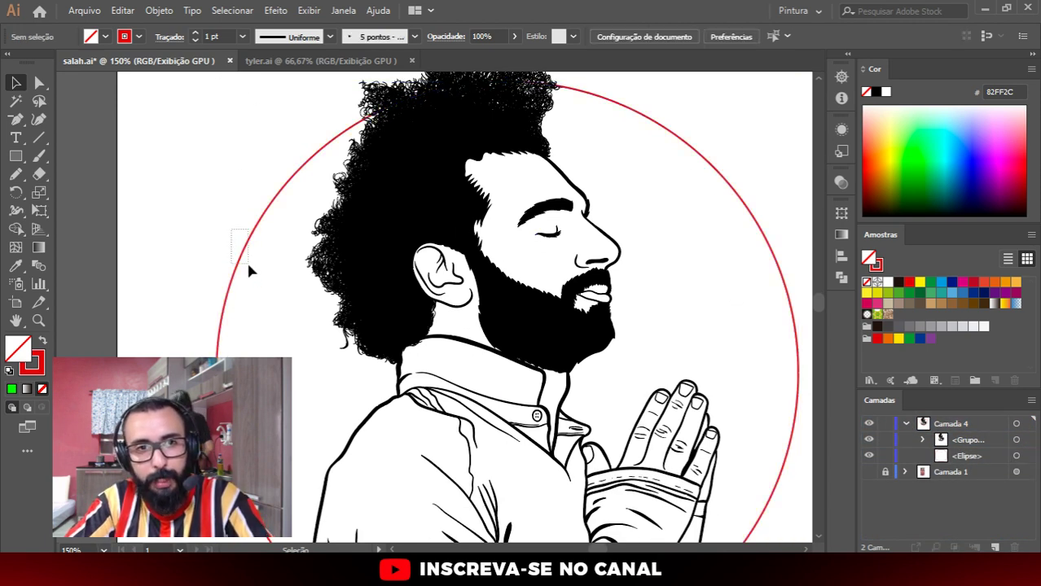
pyautogui.moveTo(249, 266); pyautogui.dragTo(275, 79)
pyautogui.click(191, 222)
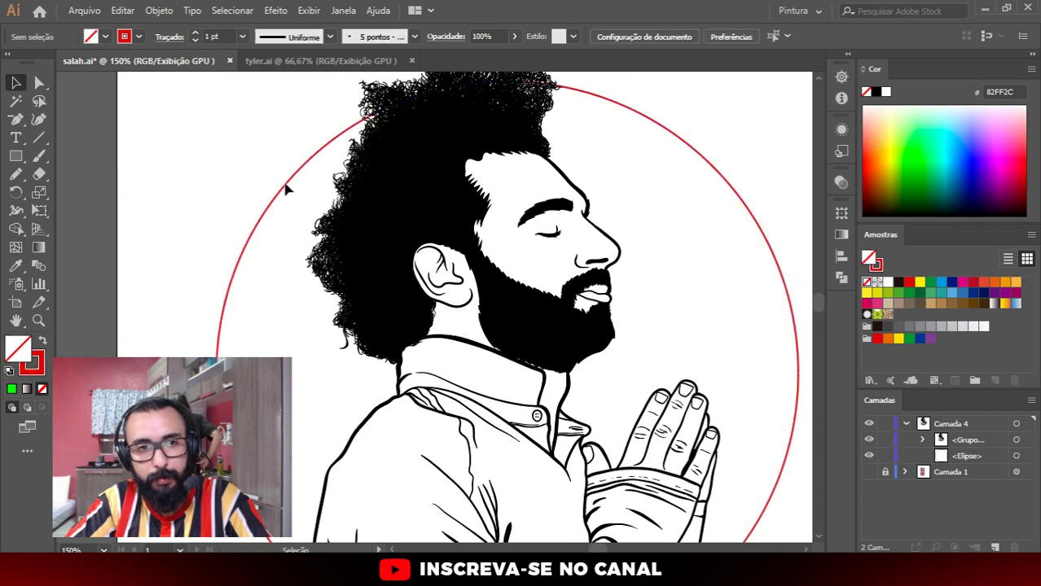
# Step: Raise the red circle's stroke weight to 7 pt and deselect it
pyautogui.click(291, 188)
pyautogui.click(214, 37)
pyautogui.scroll(2, 214, 36)
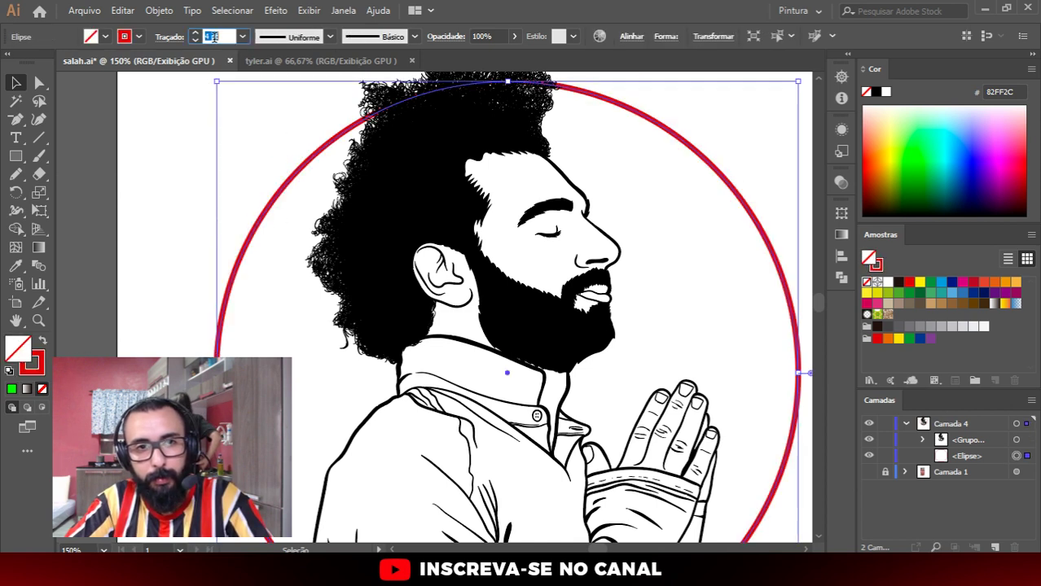
pyautogui.scroll(1, 213, 36)
pyautogui.scroll(-1, 214, 37)
pyautogui.hotkey('ctrl', 'shift', 'a')
pyautogui.hotkey('ctrl', '-')
pyautogui.hotkey('ctrl', '-')
pyautogui.hotkey('ctrl', '-')
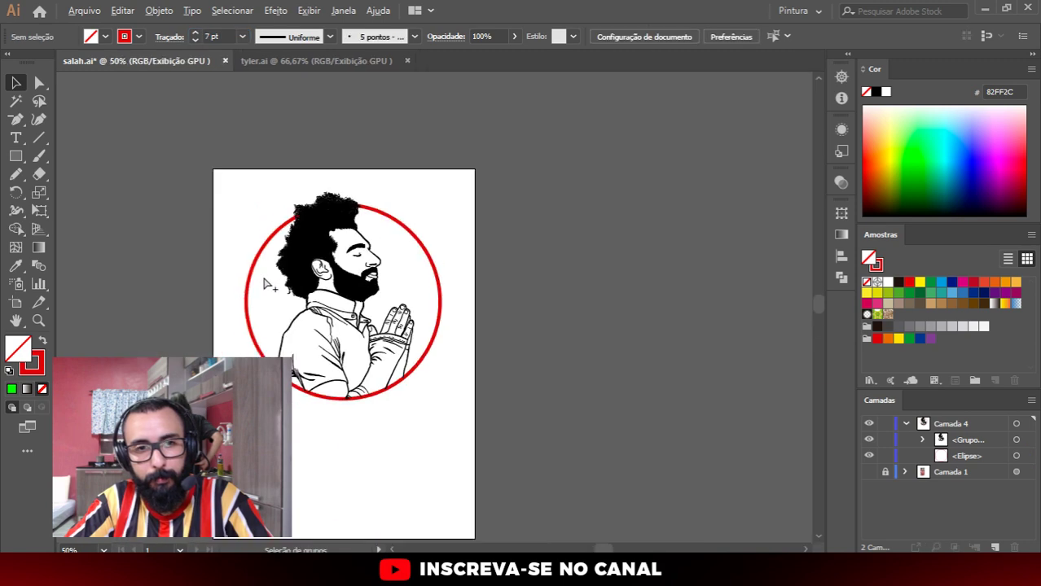
pyautogui.hotkey('ctrl', '+')
pyautogui.hotkey('ctrl', '+')
# Step: Change the ring's stroke colour to black (000000) in the Seletor de cores picker
pyautogui.click(332, 314)
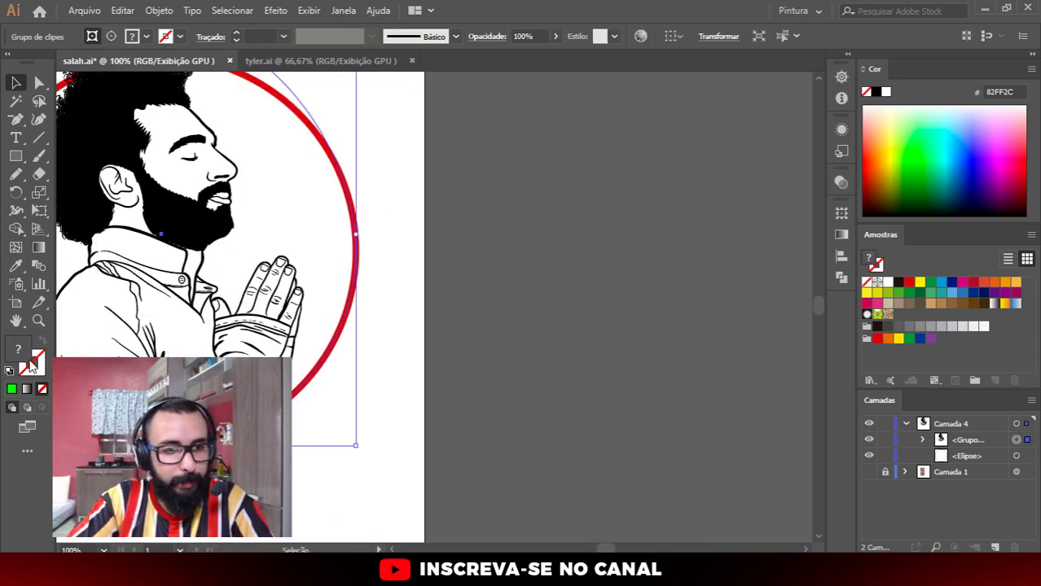
pyautogui.hotkey('ctrl', '-')
pyautogui.hotkey('ctrl', '-')
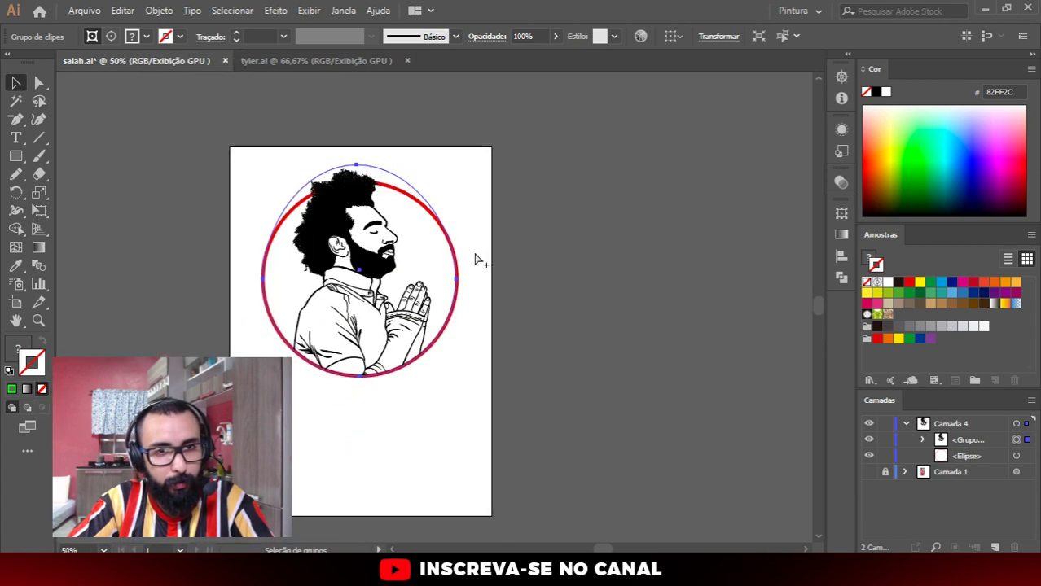
pyautogui.hotkey('ctrl', '+')
pyautogui.hotkey('ctrl', 'shift', 'a')
pyautogui.click(415, 205)
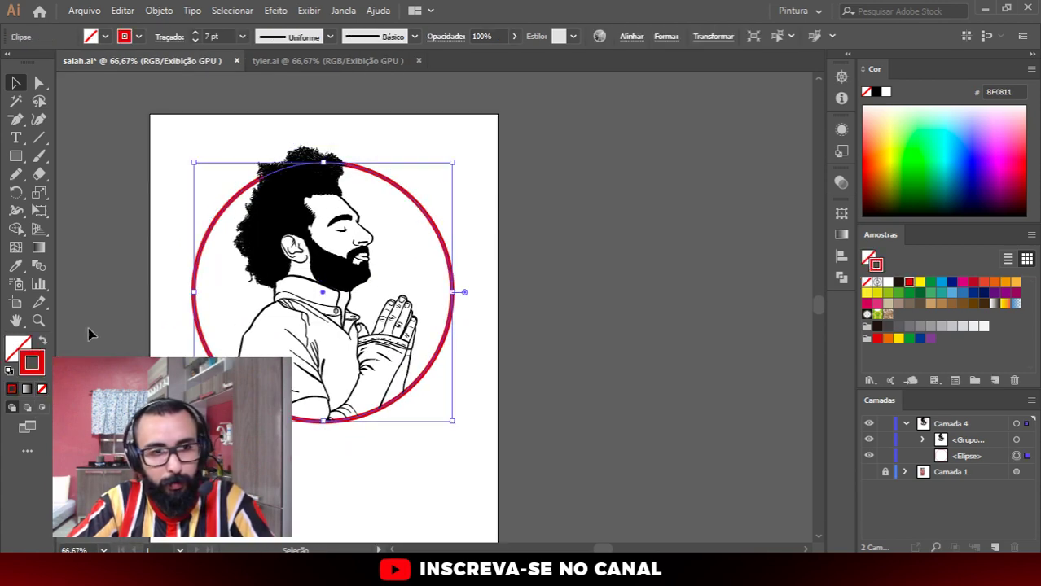
pyautogui.doubleClick(32, 363)
pyautogui.moveTo(384, 342); pyautogui.dragTo(322, 379)
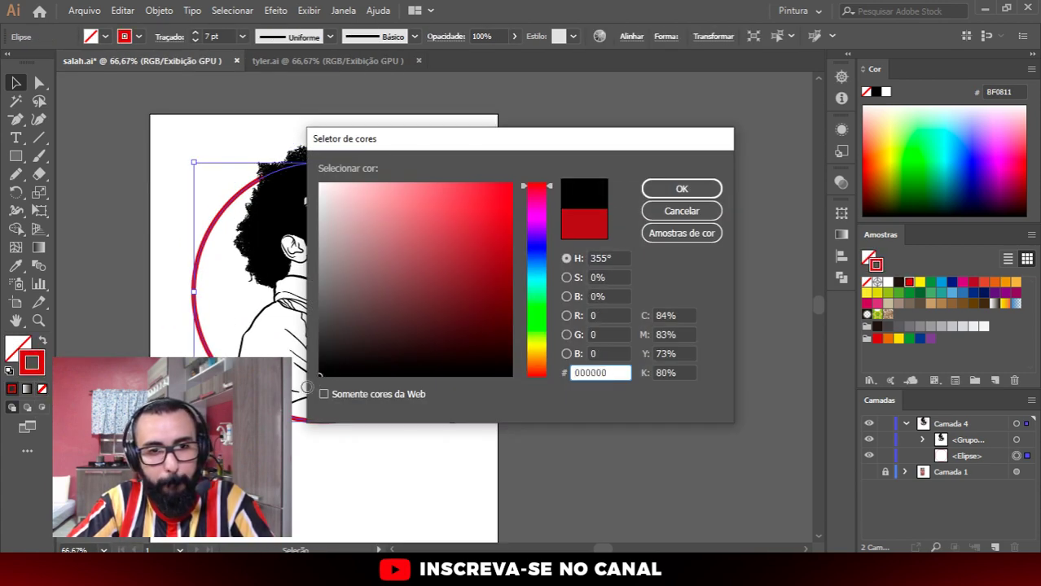
pyautogui.click(682, 188)
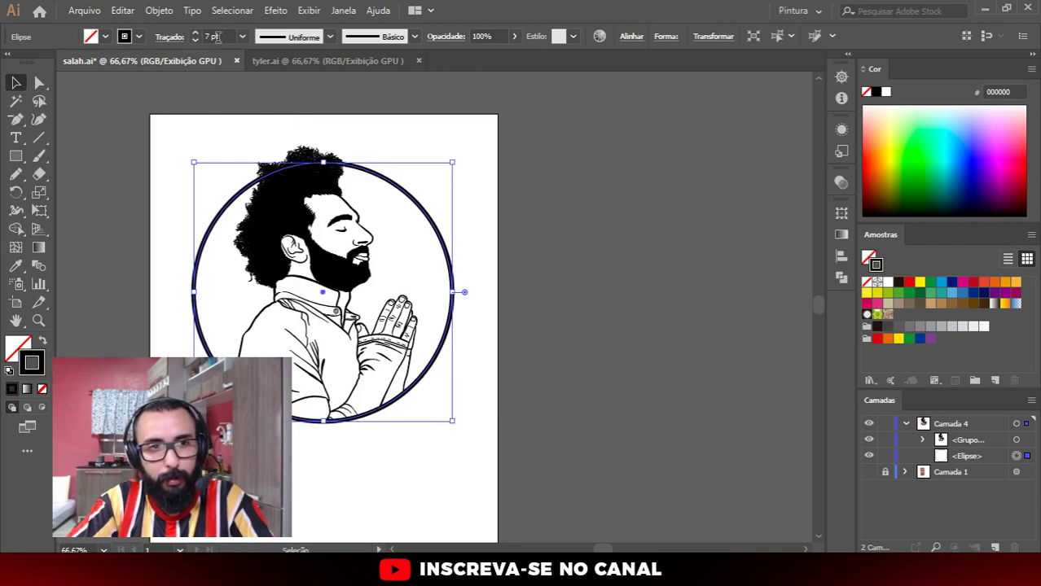
# Step: Raise the black ring's stroke weight to 15 pt and deselect
pyautogui.click(217, 37)
pyautogui.press('Up')
pyautogui.press('Up')
pyautogui.press('Up')
pyautogui.press('Up')
pyautogui.press('Up')
pyautogui.press('Up')
pyautogui.press('Up')
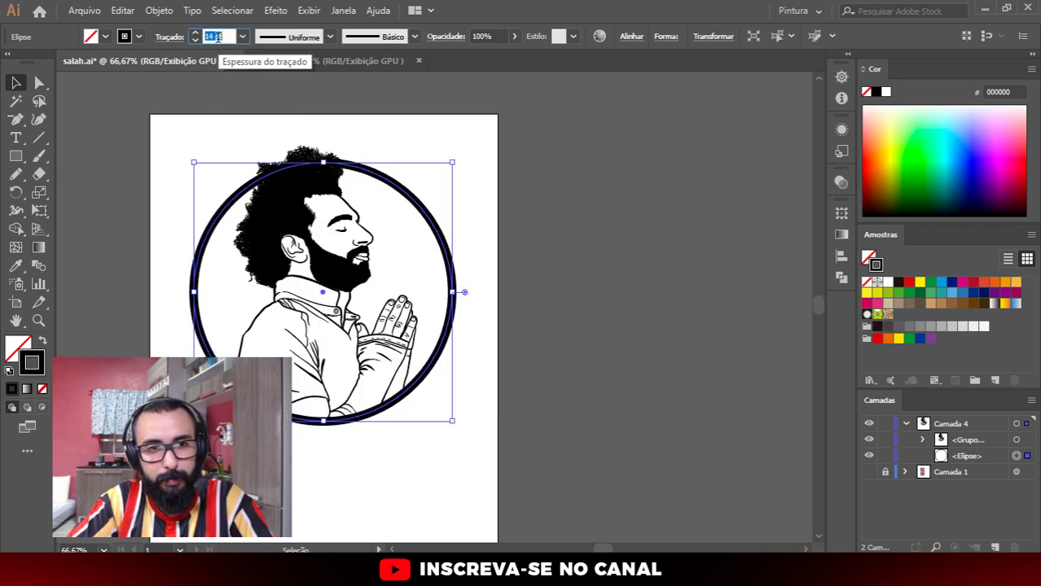
pyautogui.press('Up')
pyautogui.click(661, 241)
pyautogui.scroll(3, 251, 209)
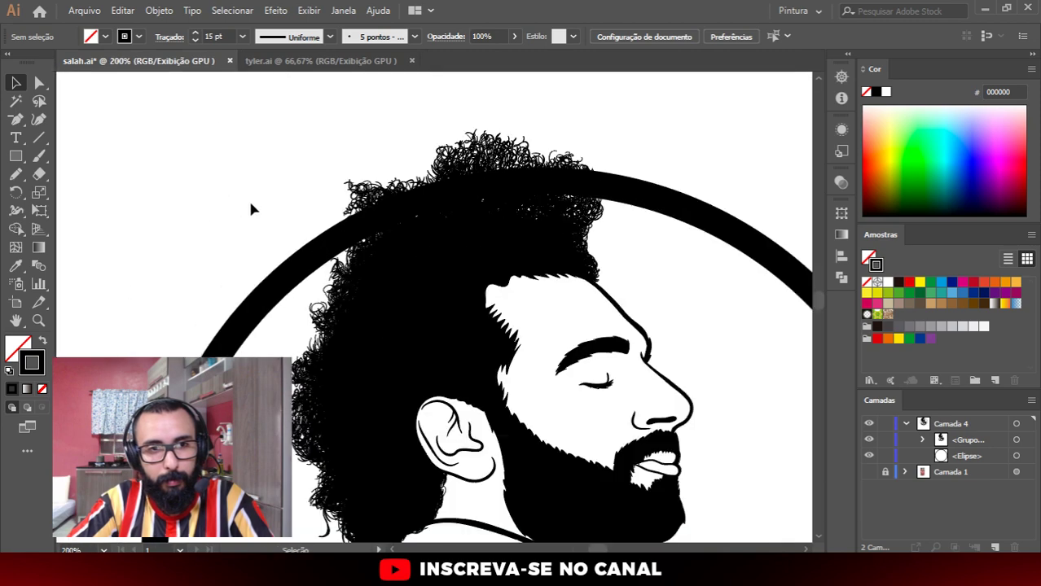
pyautogui.click(724, 234)
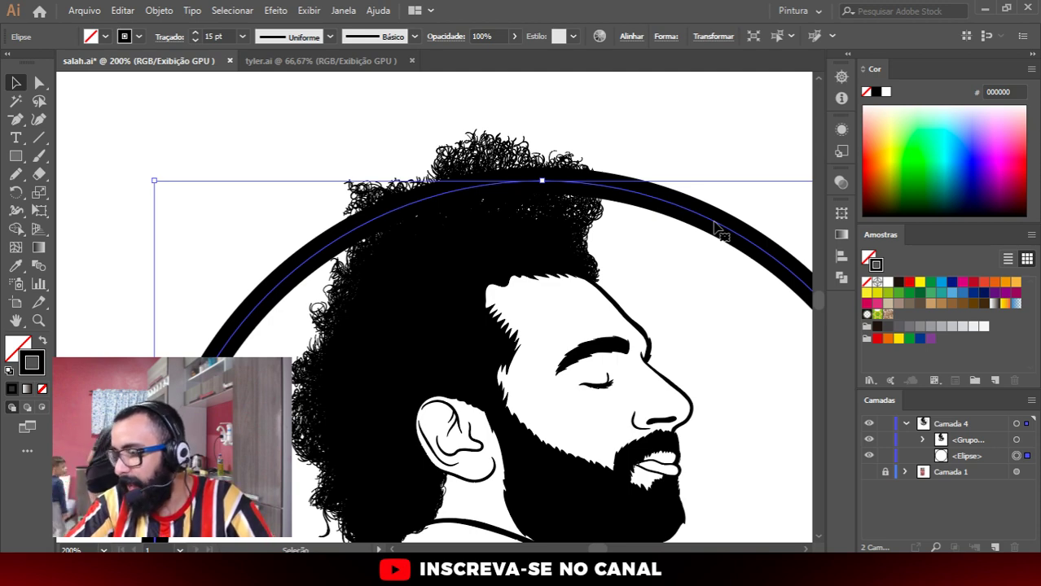
pyautogui.hotkey('ctrl', '0')
pyautogui.scroll(3, 453, 196)
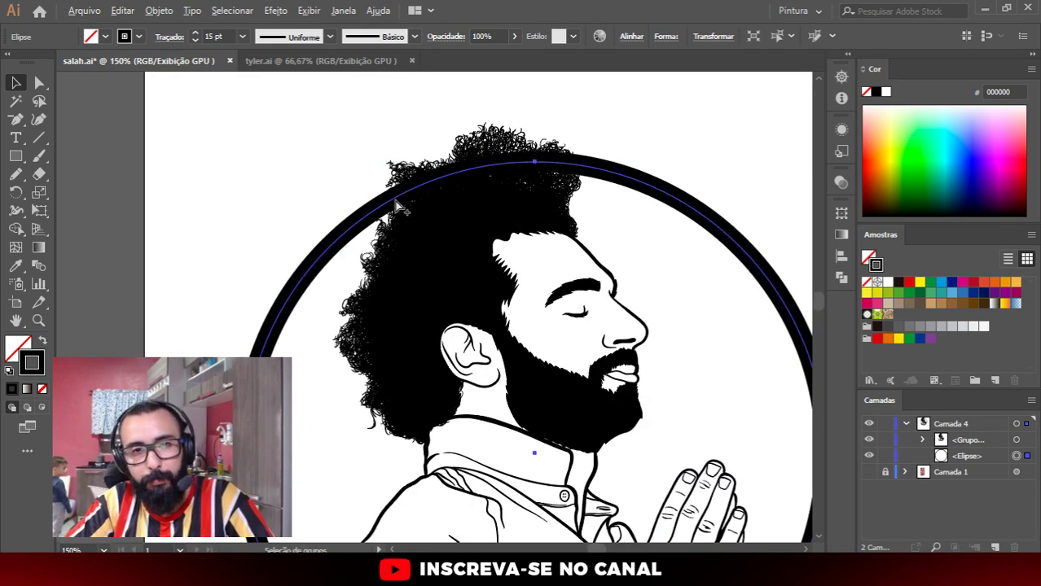
pyautogui.scroll(1, 399, 197)
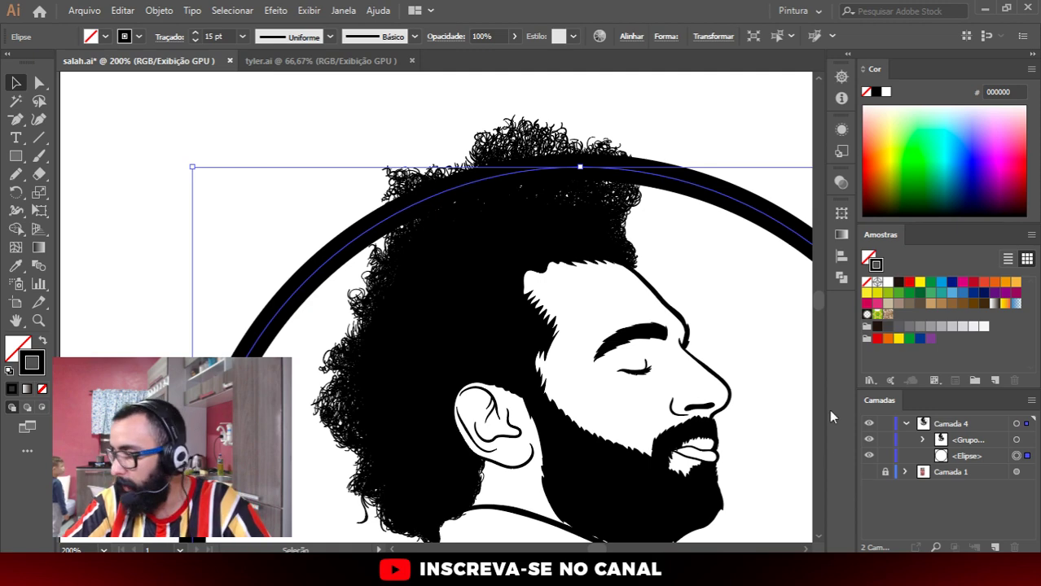
pyautogui.scroll(-1, 719, 485)
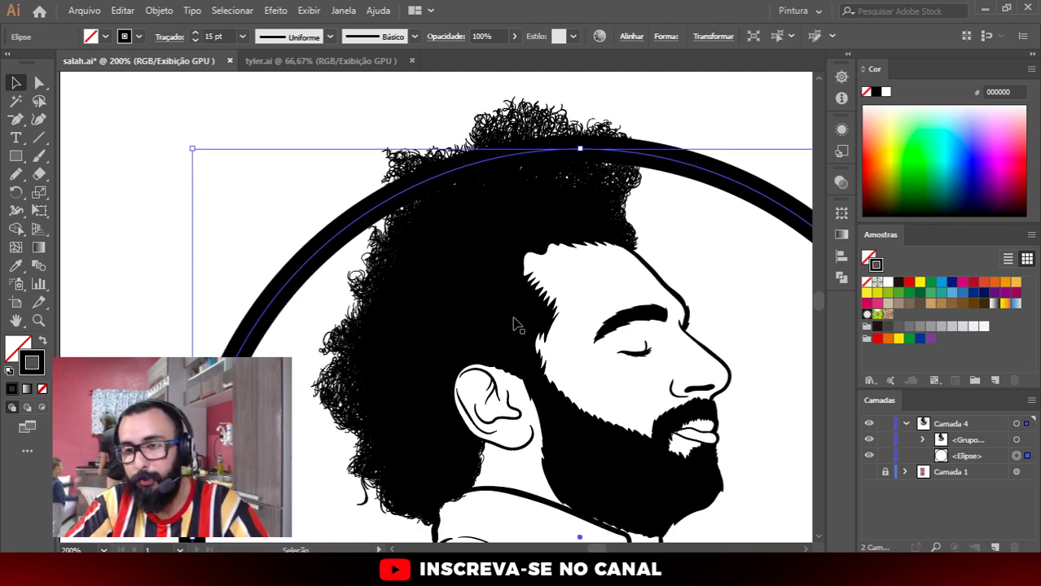
pyautogui.scroll(-4, 571, 326)
pyautogui.hscroll(5, 619, 327)
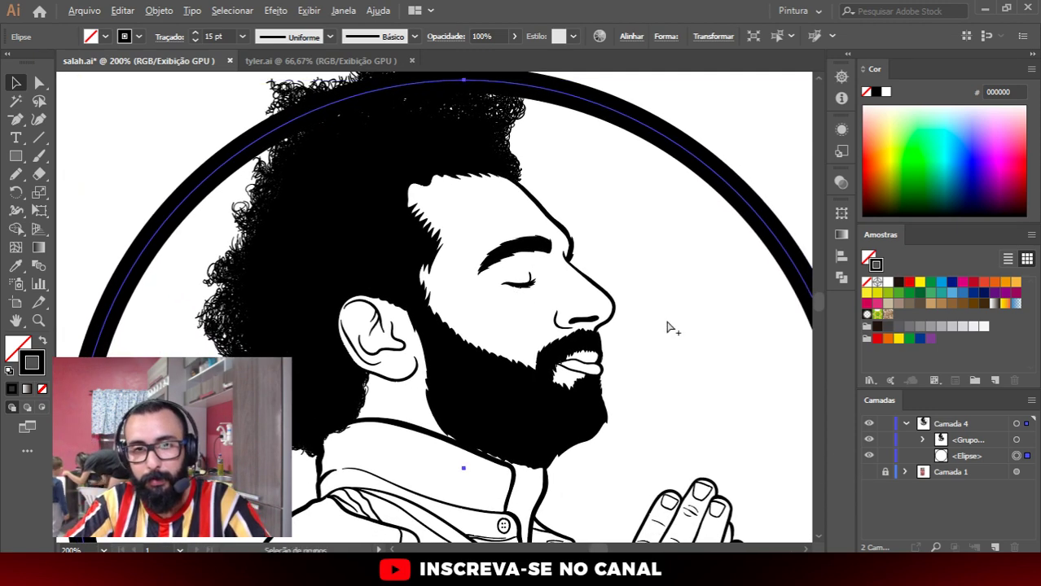
pyautogui.scroll(1, 667, 327)
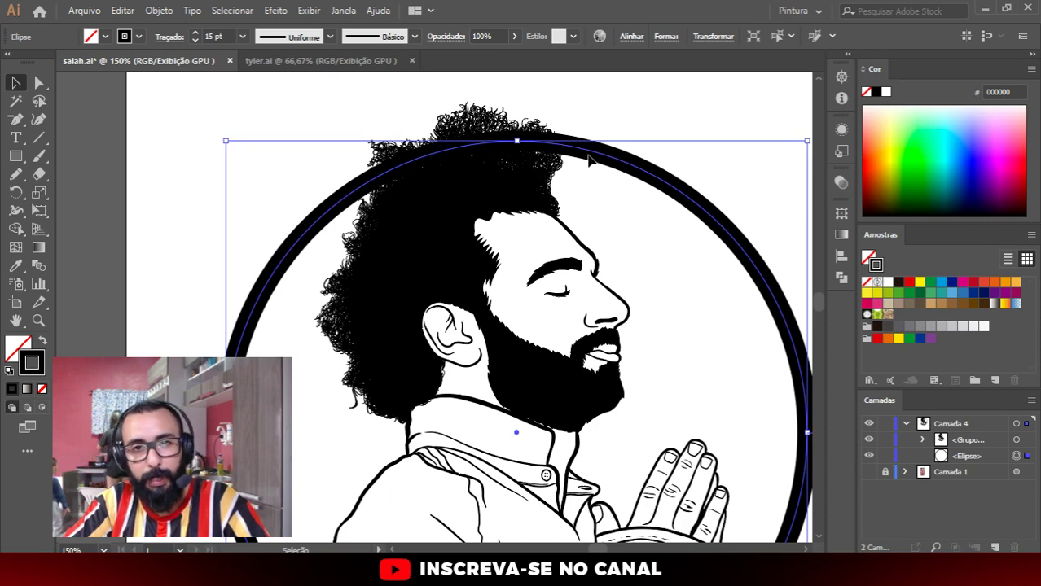
# Step: Expand the ring's outline into a filled shape and erase a gap where it crosses the hair
pyautogui.click(158, 10)
pyautogui.moveTo(224, 352)
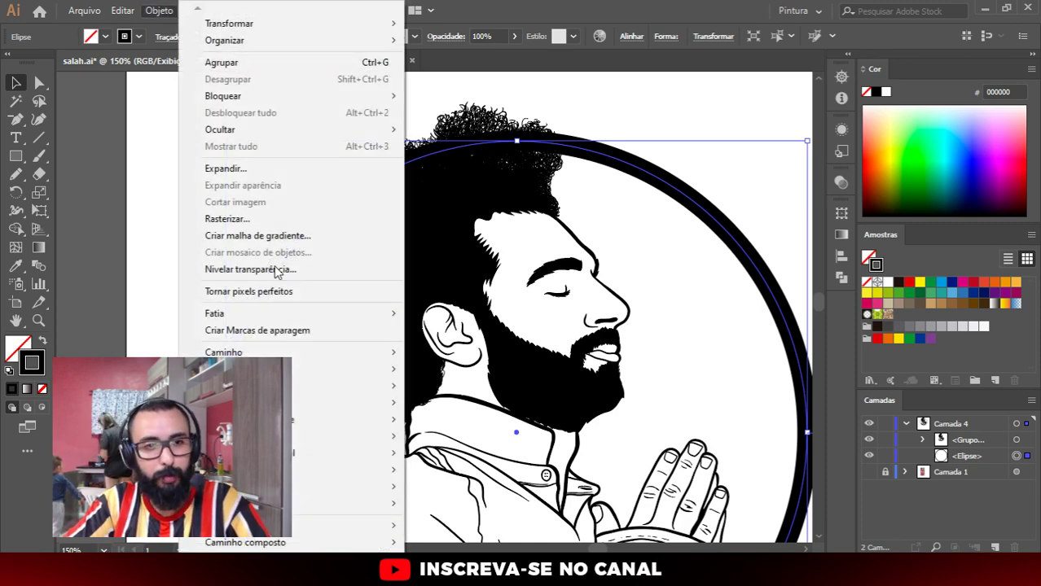
pyautogui.click(454, 370)
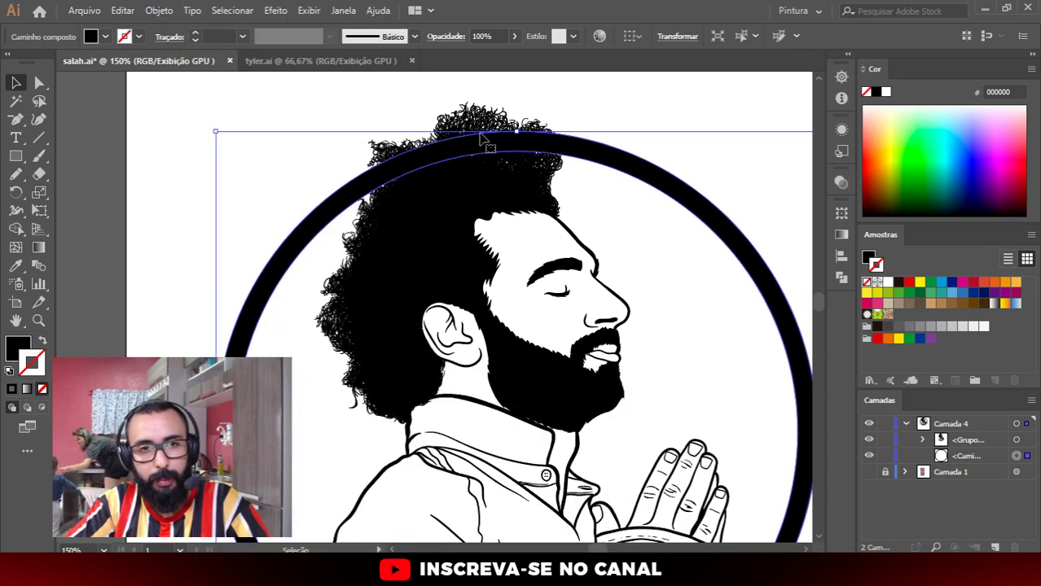
pyautogui.scroll(2, 425, 177)
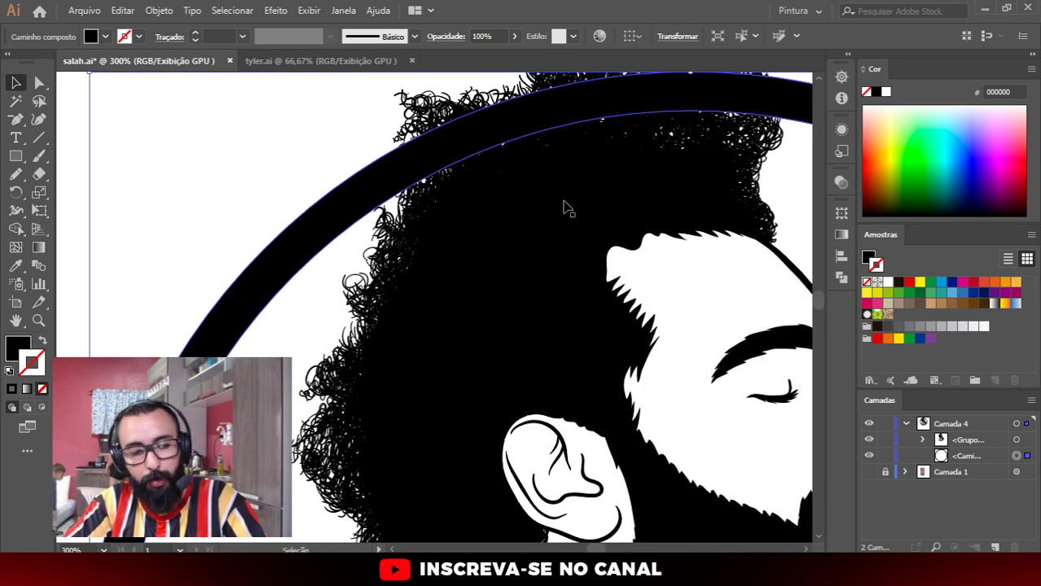
pyautogui.hotkey('shift', 'e')
pyautogui.moveTo(465, 139)
pyautogui.mouseDown()
pyautogui.moveTo(453, 225)
pyautogui.moveTo(441, 226)
pyautogui.mouseUp()
pyautogui.moveTo(440, 162)
pyautogui.mouseDown()
pyautogui.moveTo(427, 260)
pyautogui.moveTo(436, 155)
pyautogui.moveTo(411, 248)
pyautogui.mouseUp()
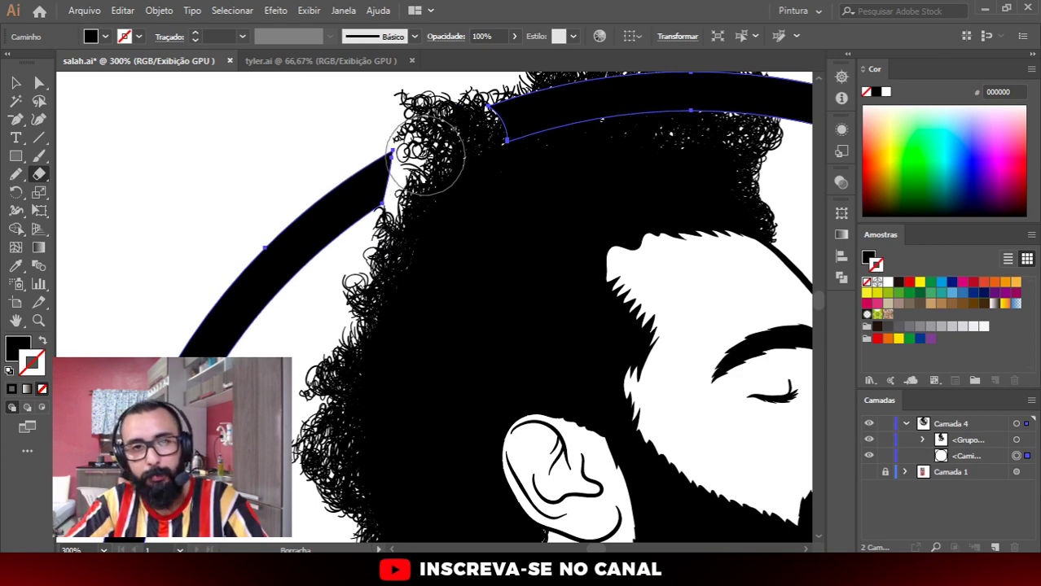
# Step: Erase the rest of the upper ring segment covering the hair
pyautogui.hotkey('ctrl', '-')
pyautogui.scroll(2, 554, 183)
pyautogui.moveTo(569, 162)
pyautogui.mouseDown()
pyautogui.moveTo(580, 148)
pyautogui.moveTo(562, 153)
pyautogui.moveTo(623, 159)
pyautogui.mouseUp()
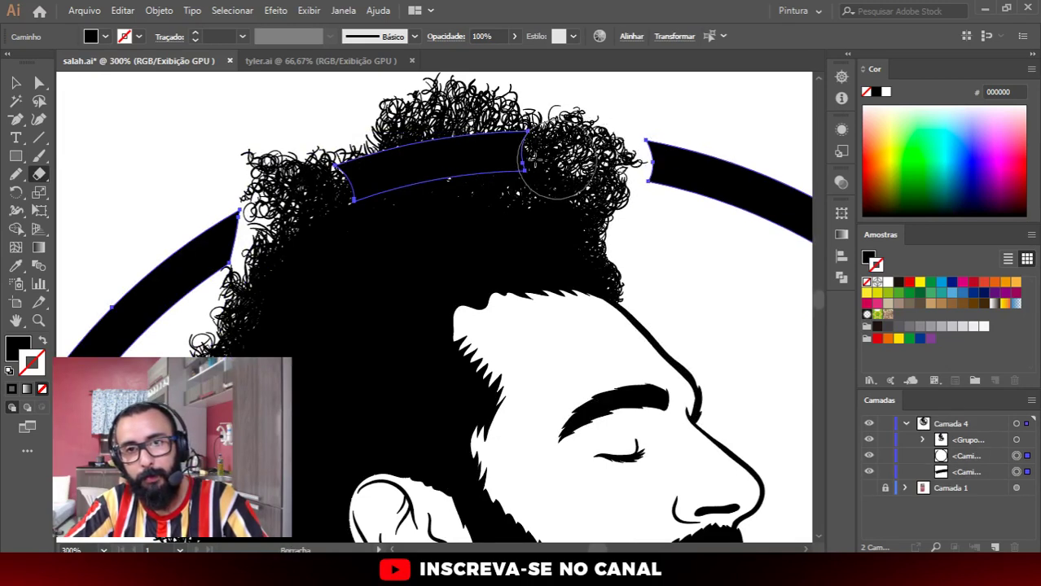
pyautogui.moveTo(556, 159); pyautogui.dragTo(336, 180)
pyautogui.press('v')
pyautogui.hotkey('ctrl', '-')
pyautogui.hotkey('ctrl', '-')
pyautogui.hotkey('ctrl', '-')
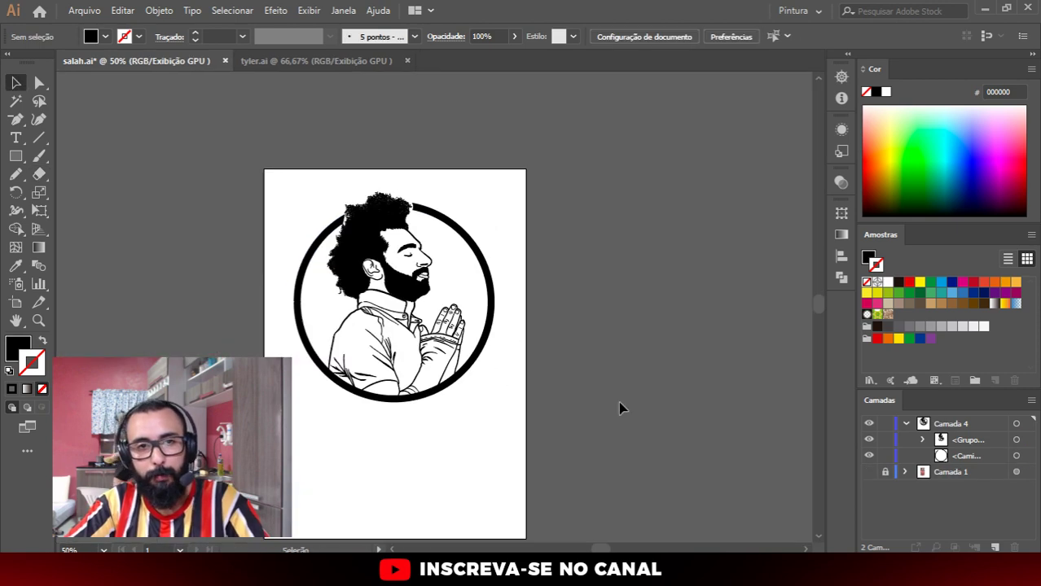
pyautogui.scroll(4, 316, 207)
# Step: Square off the left and right cut ends of the ring beside the hair with the Eraser
pyautogui.click(361, 281)
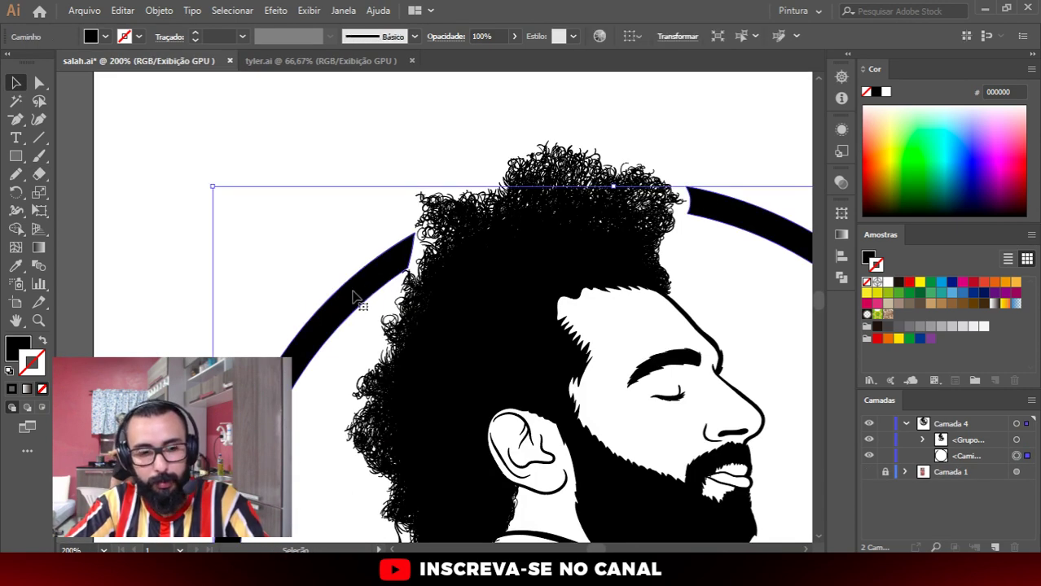
pyautogui.hotkey('shift', 'e')
pyautogui.moveTo(420, 208); pyautogui.dragTo(430, 313)
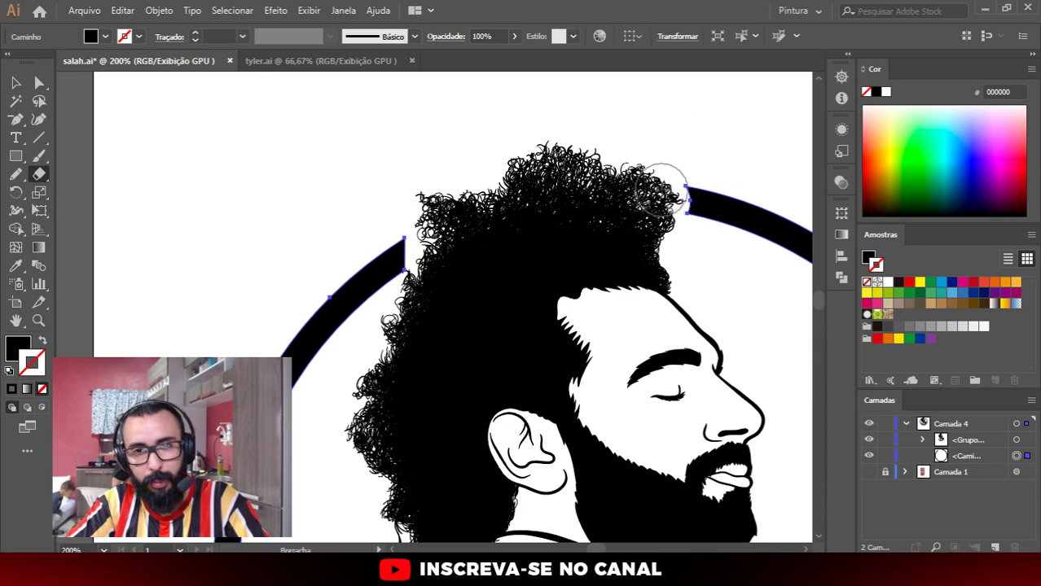
pyautogui.moveTo(664, 167); pyautogui.dragTo(683, 295)
pyautogui.press('v')
pyautogui.hotkey('ctrl', '-')
pyautogui.hotkey('ctrl', '-')
pyautogui.hotkey('ctrl', '-')
pyautogui.click(557, 305)
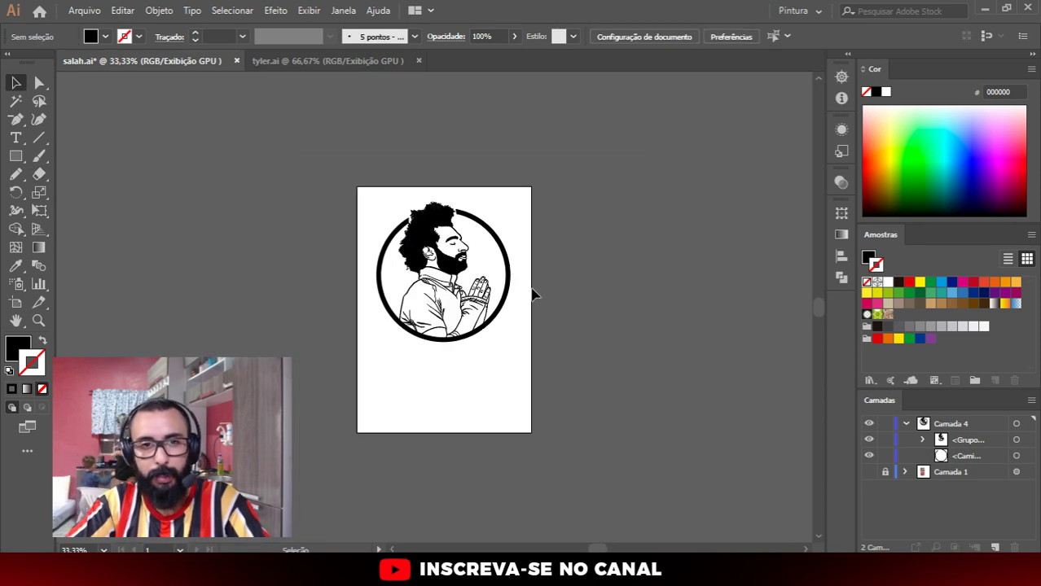
pyautogui.hotkey('ctrl', '+')
pyautogui.hotkey('ctrl', '+')
pyautogui.hotkey('ctrl', '-')
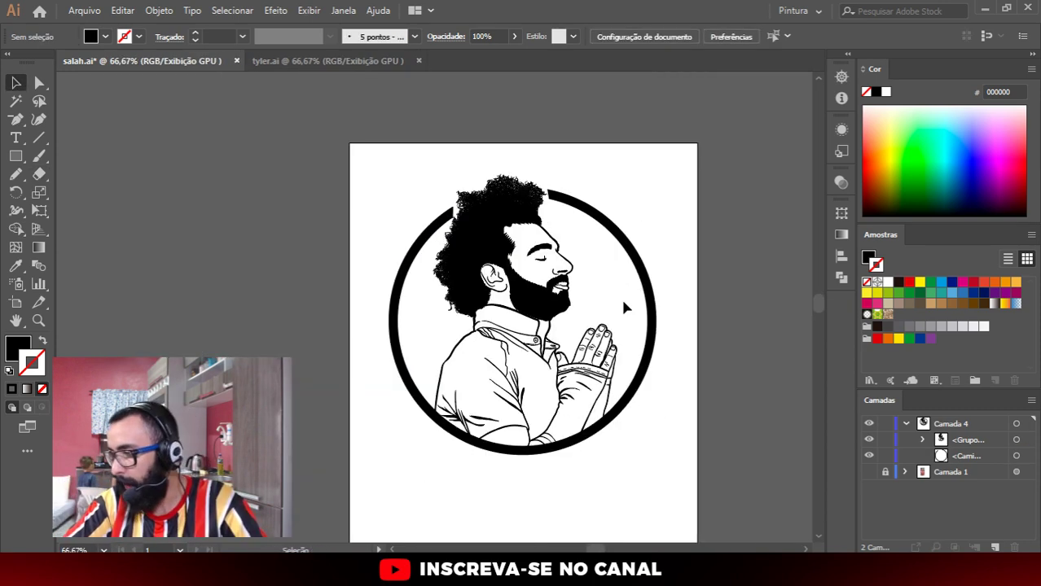
# Step: Select the ring and portrait together and move them lower on the page
pyautogui.moveTo(646, 282); pyautogui.dragTo(348, 382)
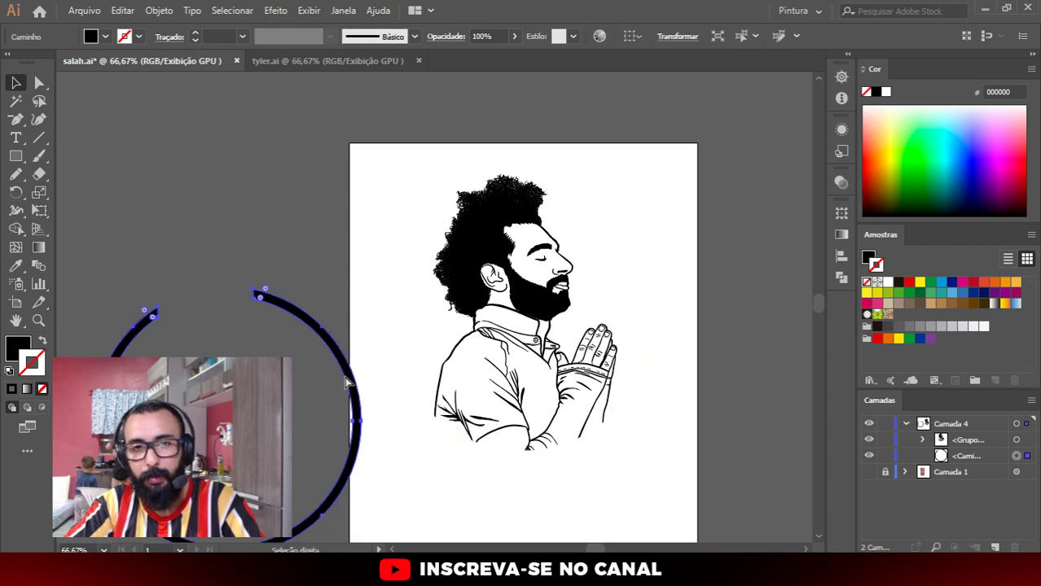
pyautogui.hotkey('ctrl', 'z')
pyautogui.click(586, 247)
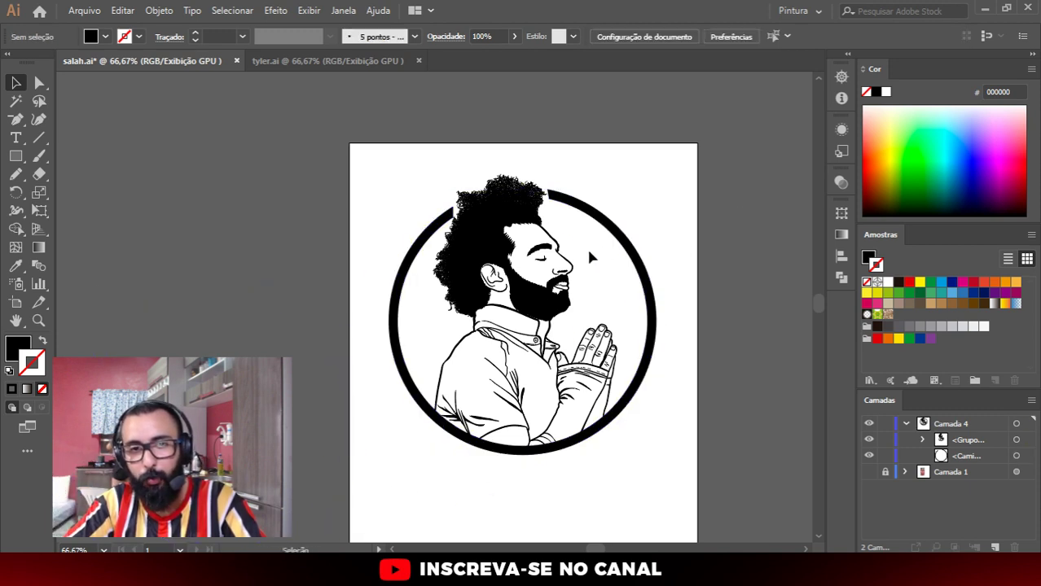
pyautogui.scroll(-2, 586, 247)
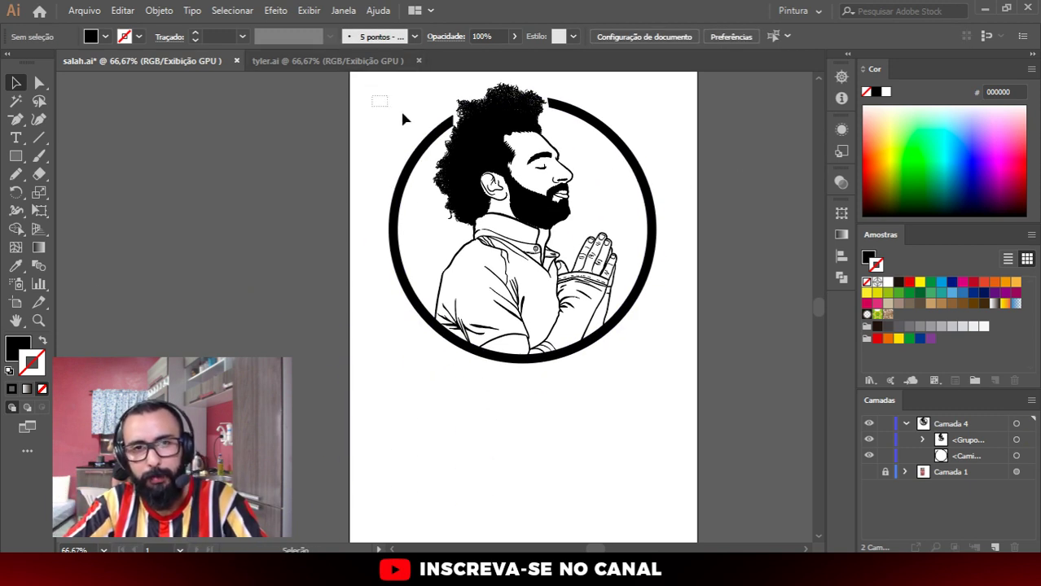
pyautogui.moveTo(403, 120); pyautogui.dragTo(669, 337)
pyautogui.moveTo(536, 175); pyautogui.dragTo(539, 227)
pyautogui.click(660, 275)
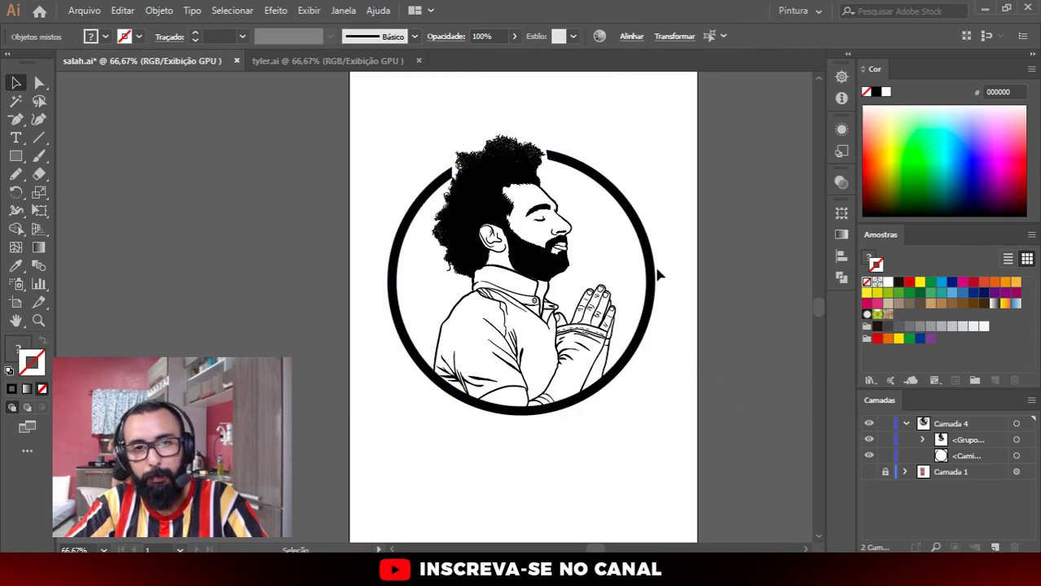
# Step: Nudge the portrait group up inside the ring
pyautogui.click(589, 376)
pyautogui.moveTo(598, 349)
pyautogui.mouseDown()
pyautogui.moveTo(613, 321)
pyautogui.moveTo(622, 357)
pyautogui.mouseUp()
pyautogui.click(627, 365)
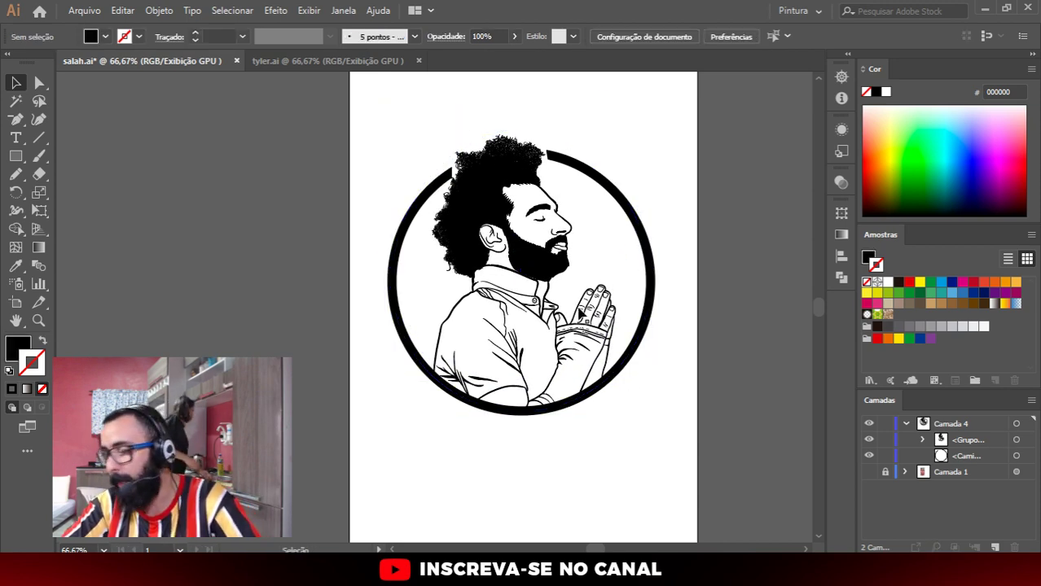
pyautogui.scroll(-3, 580, 313)
pyautogui.scroll(2, 562, 242)
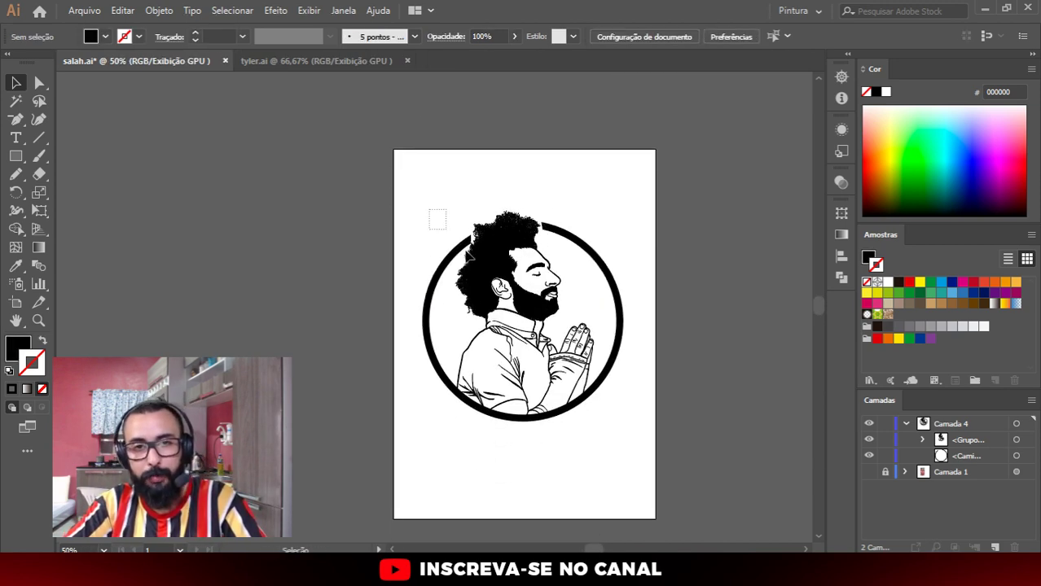
# Step: Scale the ring and portrait down together from a corner handle and dismiss a chat notification
pyautogui.moveTo(468, 255)
pyautogui.mouseDown()
pyautogui.moveTo(632, 237)
pyautogui.moveTo(586, 229)
pyautogui.mouseUp()
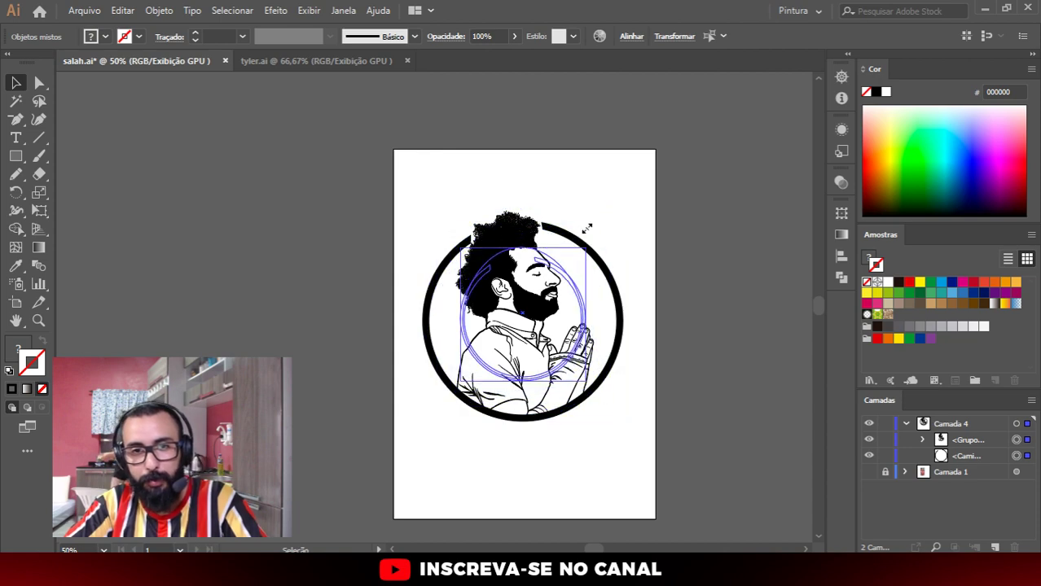
pyautogui.click(635, 348)
pyautogui.scroll(2, 570, 342)
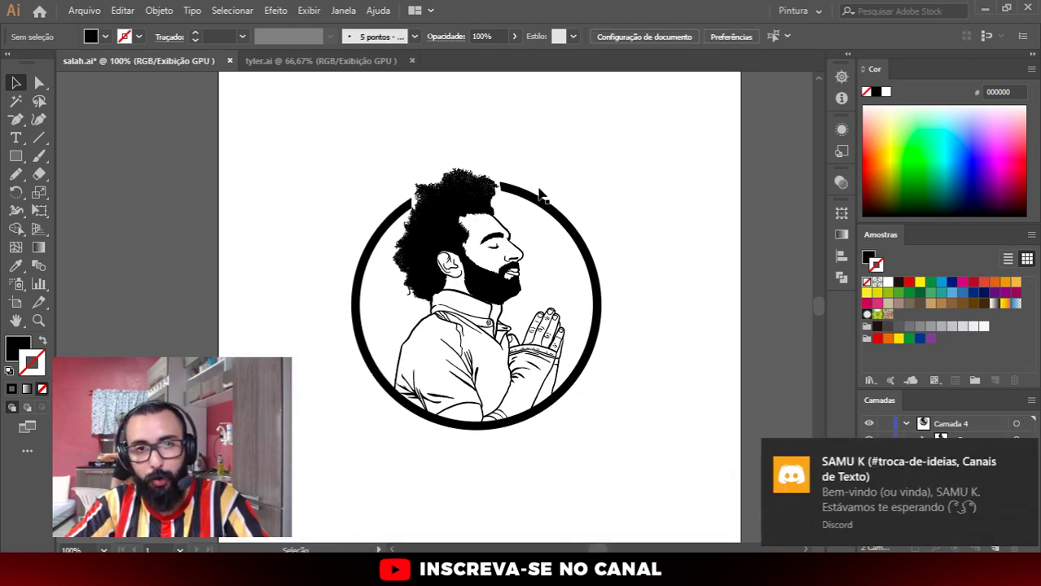
pyautogui.click(1013, 455)
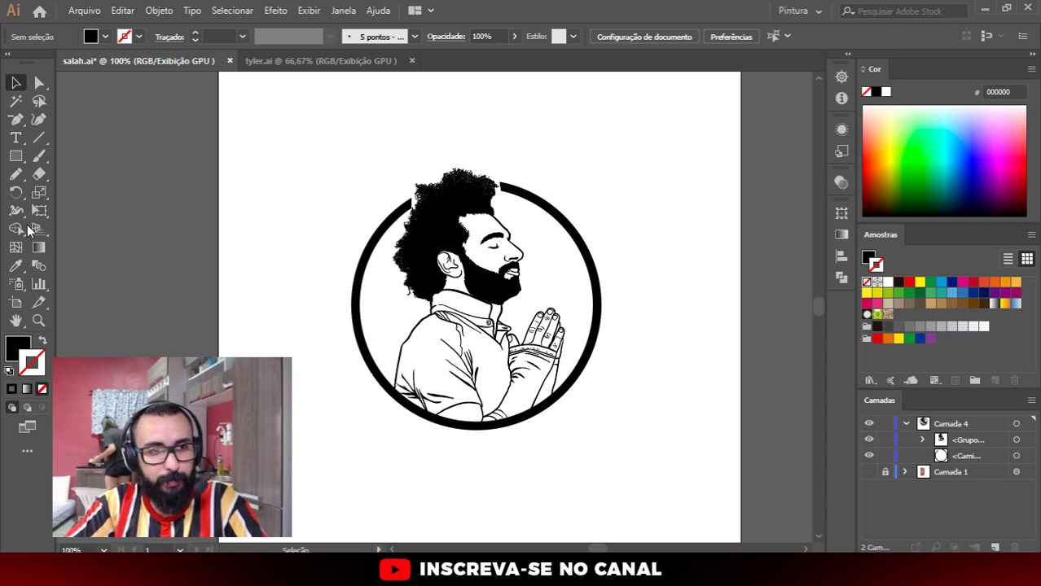
pyautogui.moveTo(16, 156); pyautogui.dragTo(94, 192)
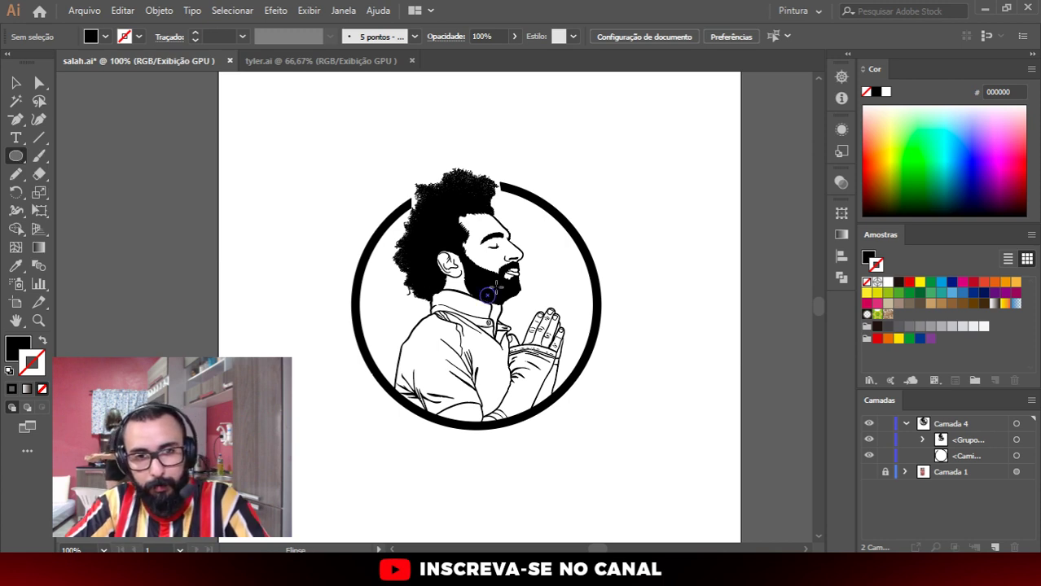
# Step: Draw a circle over the portrait, fill it yellow-green D9FF22 and send it to the back
pyautogui.moveTo(487, 293); pyautogui.dragTo(611, 180)
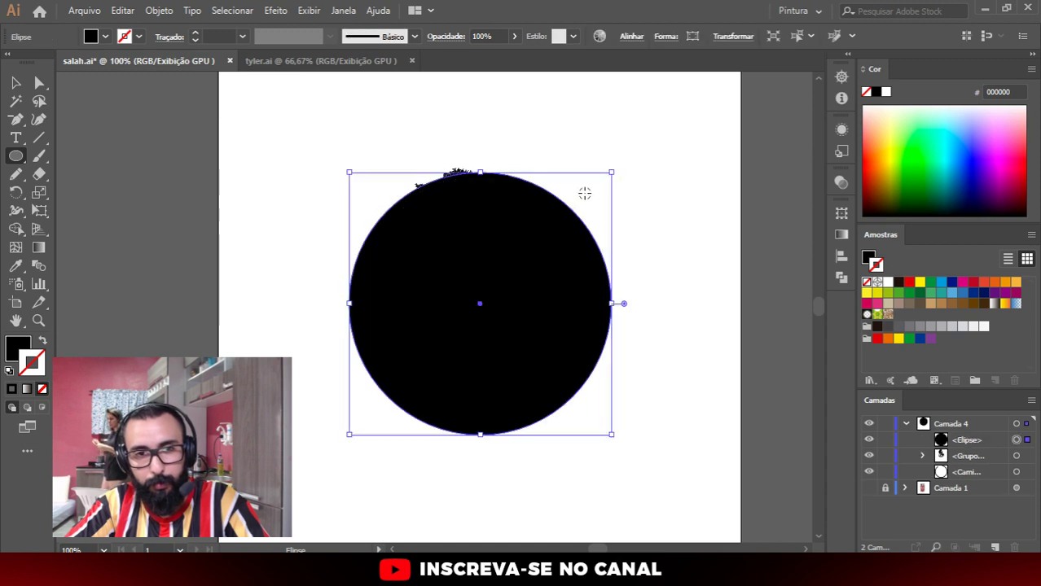
pyautogui.click(899, 145)
pyautogui.press('v')
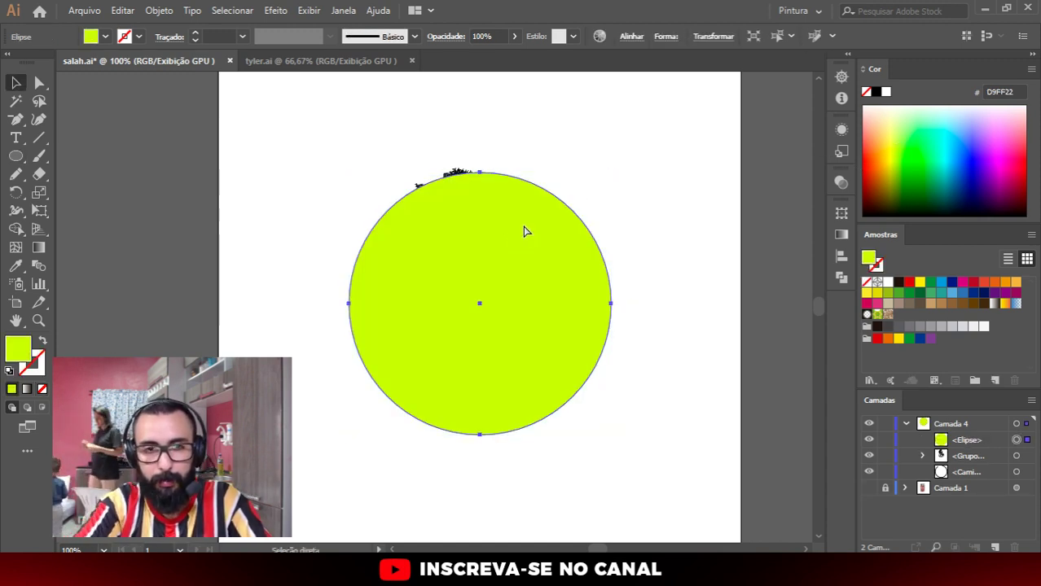
pyautogui.hotkey('ctrl', 'shift', '[')
# Step: Resize the yellow-green circle slightly larger than the black ring and centre it on the ring
pyautogui.click(959, 478)
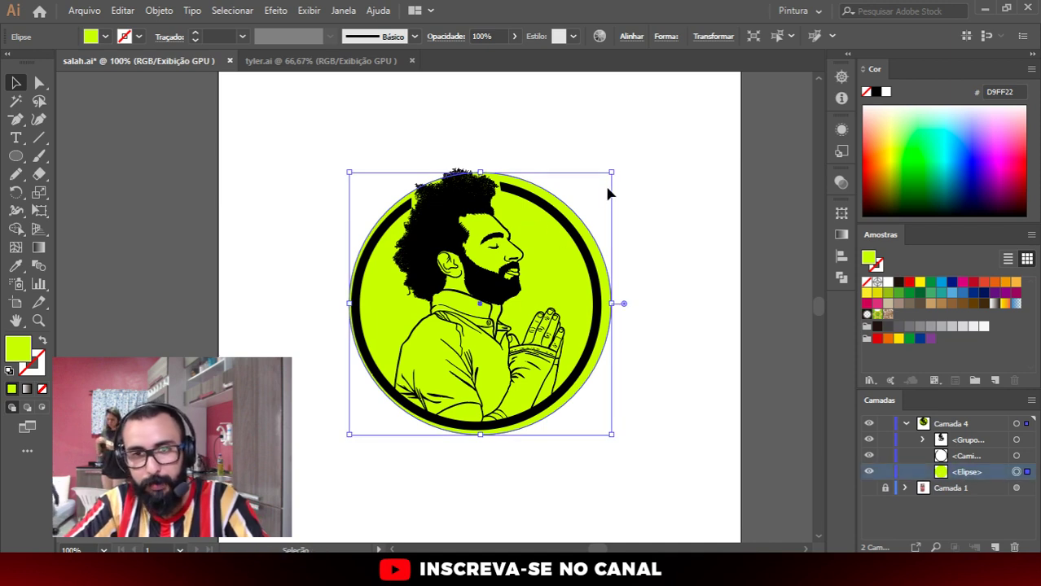
pyautogui.moveTo(611, 173); pyautogui.dragTo(606, 175)
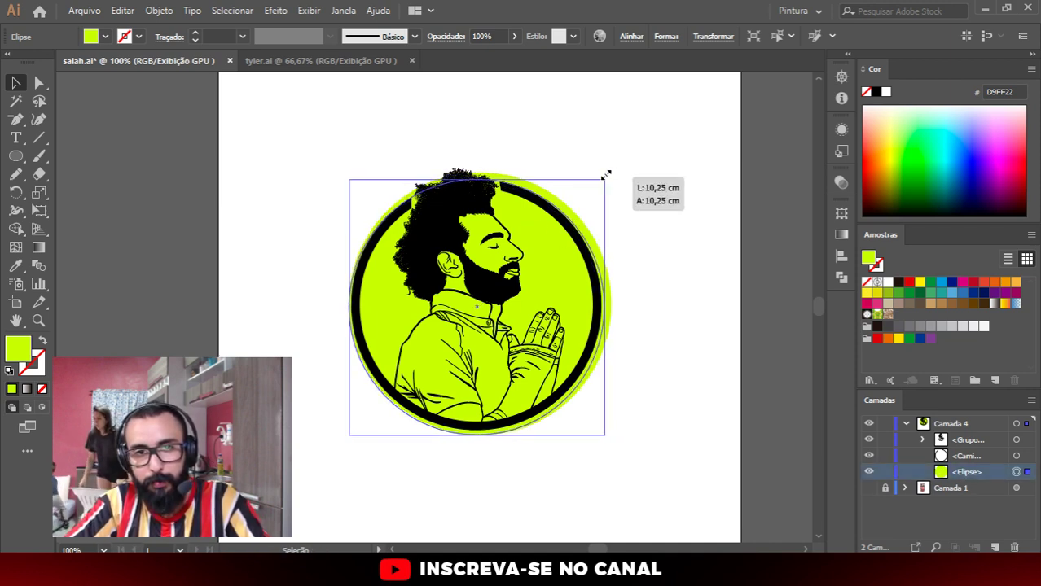
pyautogui.moveTo(605, 435); pyautogui.dragTo(598, 431)
pyautogui.moveTo(347, 181); pyautogui.dragTo(351, 180)
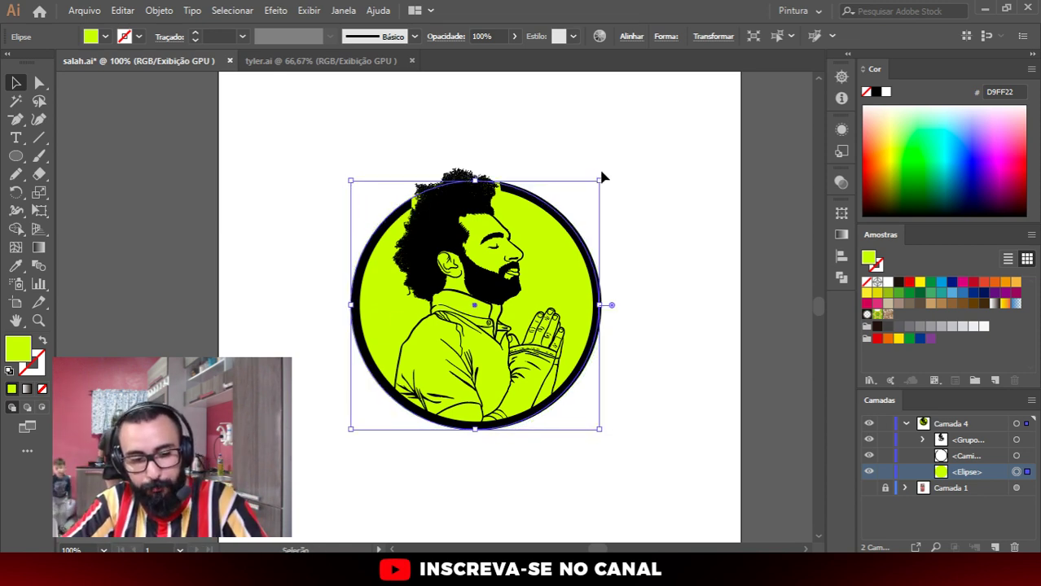
pyautogui.moveTo(597, 177)
pyautogui.mouseDown()
pyautogui.moveTo(597, 186)
pyautogui.moveTo(627, 156)
pyautogui.moveTo(579, 188)
pyautogui.moveTo(622, 149)
pyautogui.moveTo(599, 209)
pyautogui.moveTo(637, 127)
pyautogui.moveTo(617, 159)
pyautogui.mouseUp()
pyautogui.moveTo(567, 320); pyautogui.dragTo(568, 317)
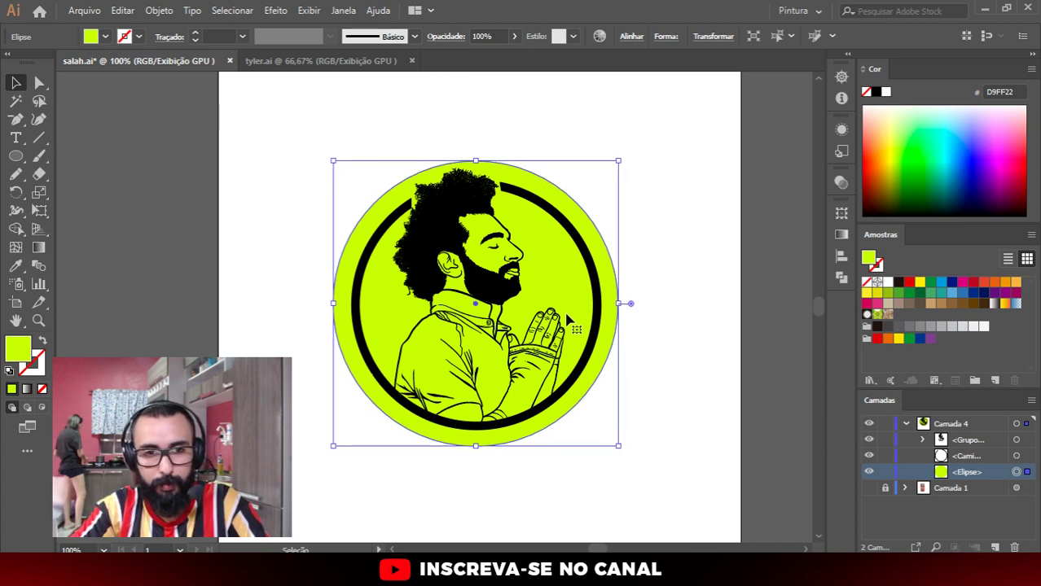
pyautogui.click(636, 227)
pyautogui.click(559, 201)
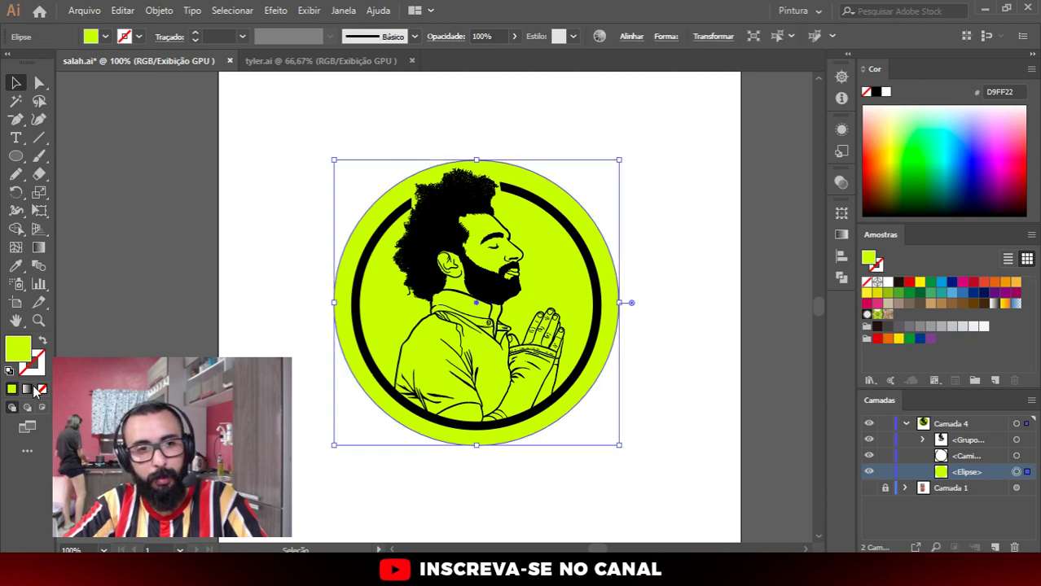
# Step: Swap the large circle's fill to stroke and colour the outline dark brown
pyautogui.hotkey('shift', 'x')
pyautogui.click(388, 167)
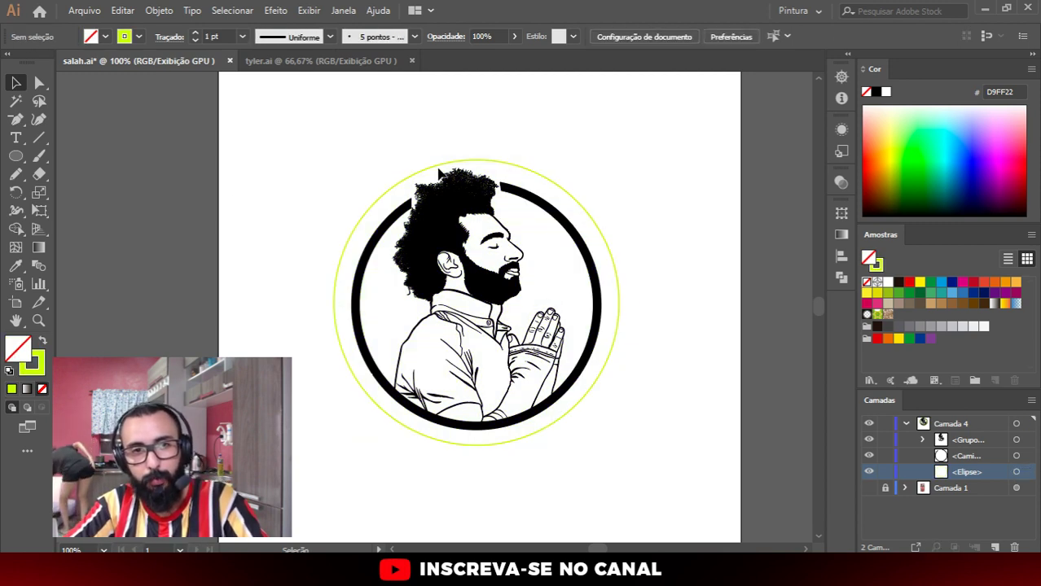
pyautogui.click(883, 168)
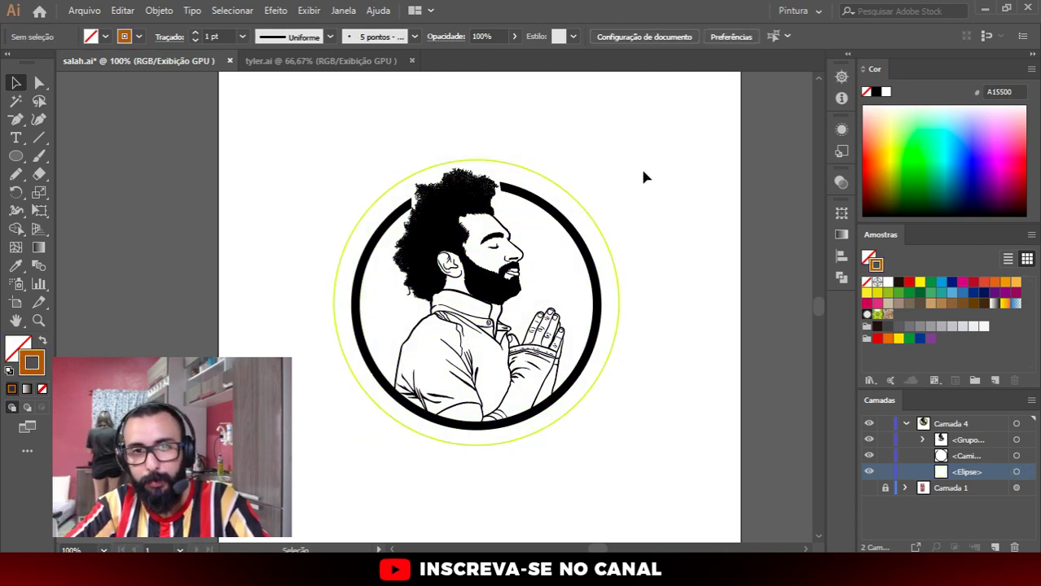
pyautogui.click(881, 194)
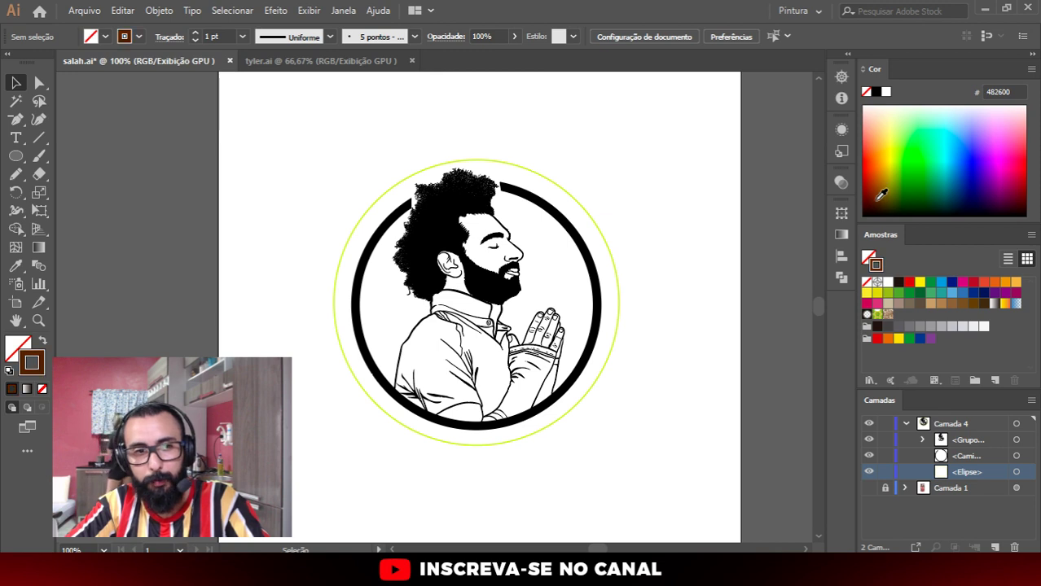
pyautogui.click(582, 208)
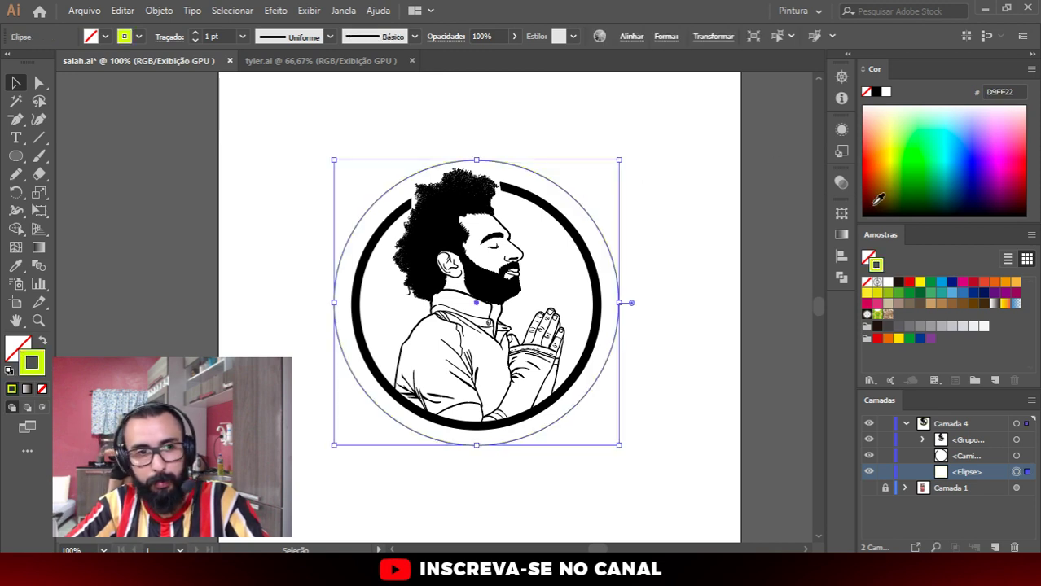
pyautogui.click(878, 199)
pyautogui.click(592, 188)
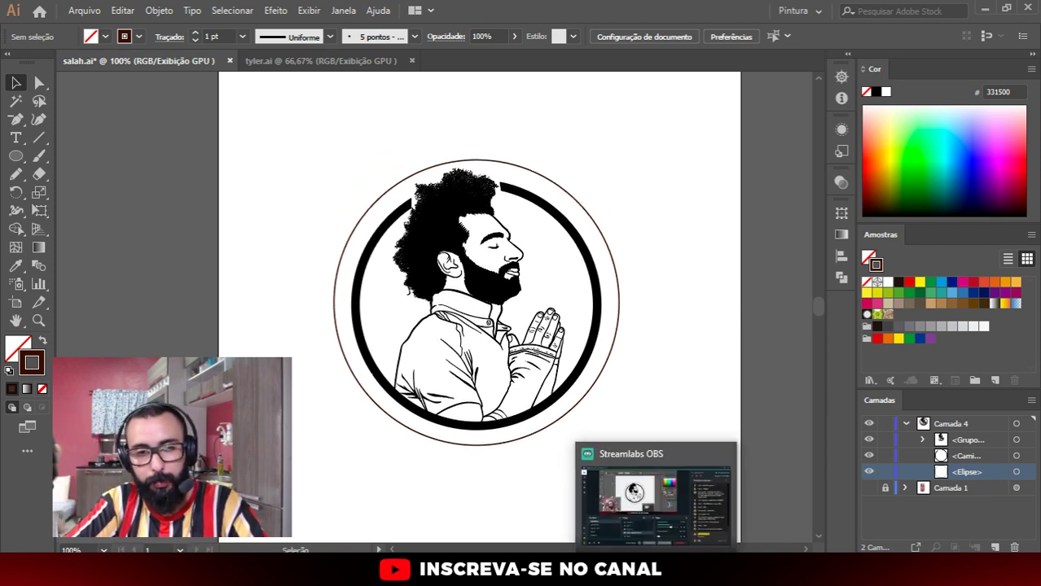
# Step: Copy the Discord server invite link and post it in the Streamlabs stream chat
pyautogui.click(876, 510)
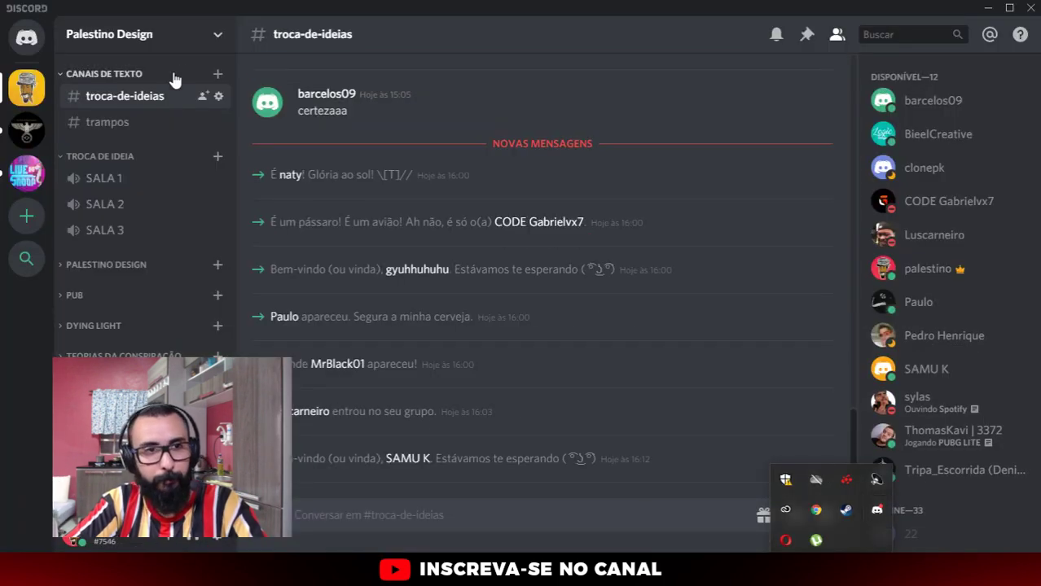
pyautogui.click(114, 37)
pyautogui.click(168, 104)
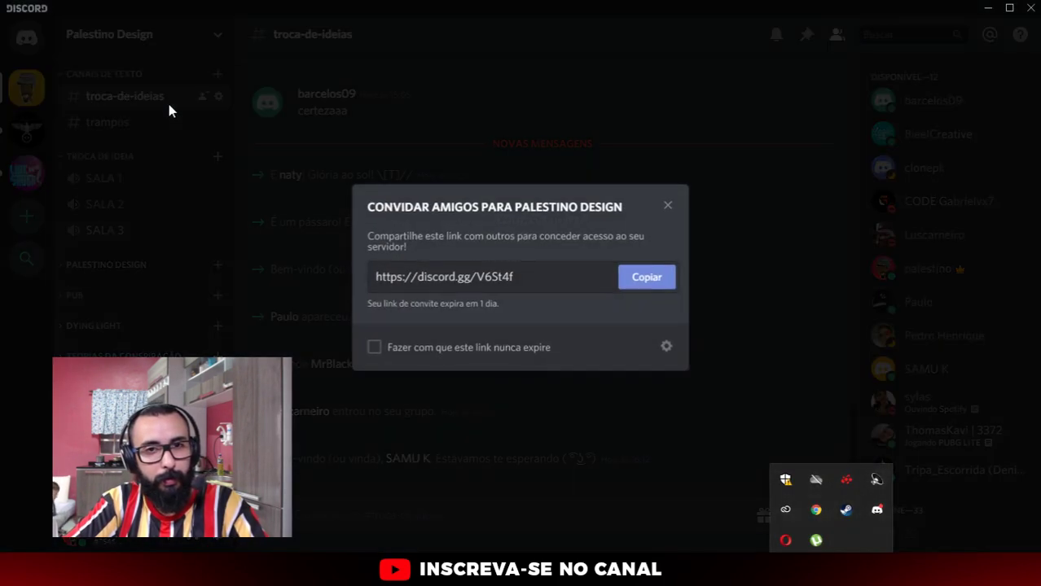
pyautogui.click(649, 280)
pyautogui.click(615, 468)
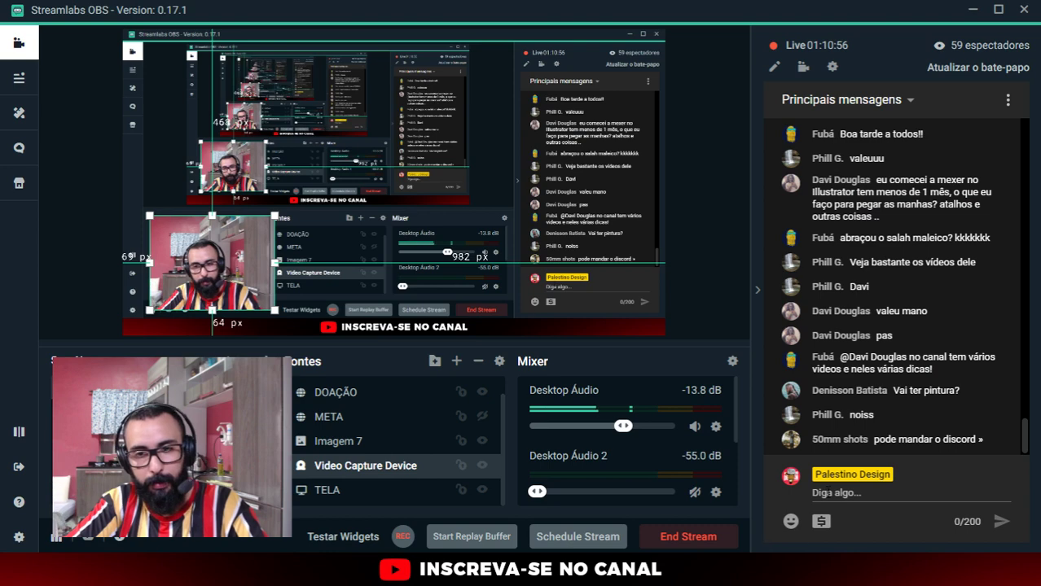
pyautogui.click(828, 491)
pyautogui.write('https://discord.gg/V6St4f')
pyautogui.press('Return')
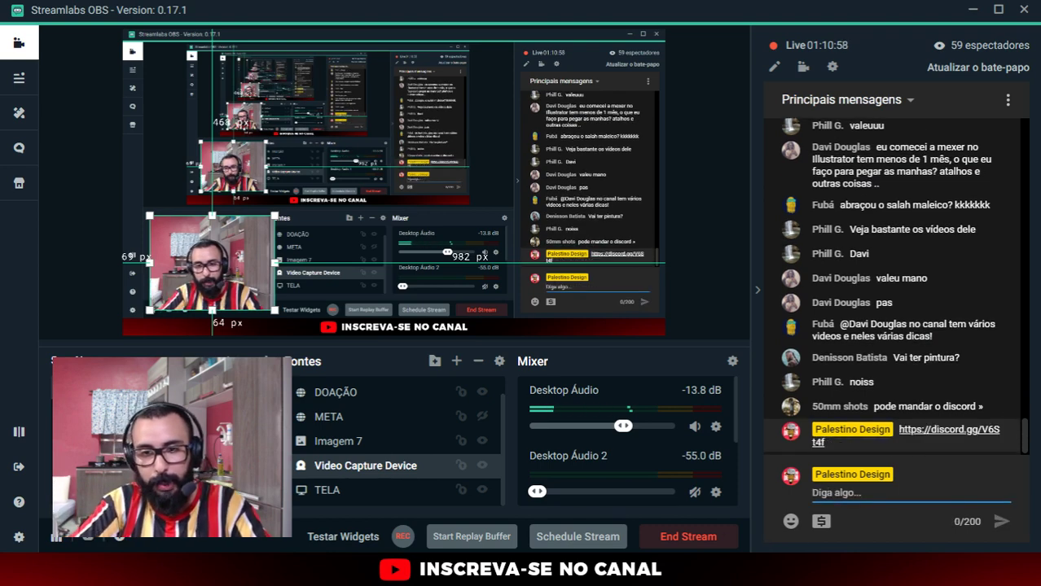
# Step: Close the invite dialog and Discord, then return to Illustrator
pyautogui.hotkey('alt', 'Tab')
pyautogui.click(667, 205)
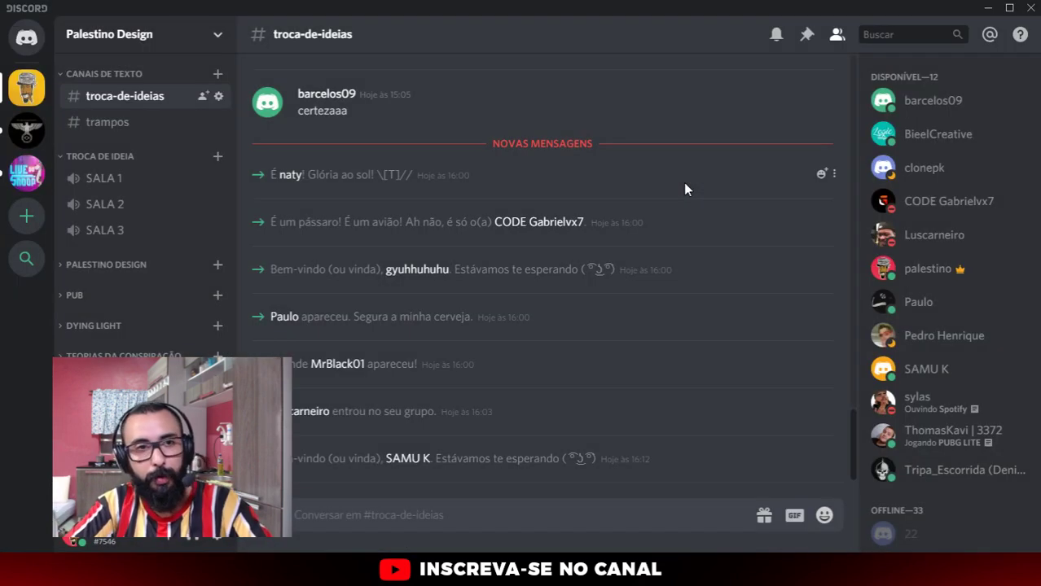
pyautogui.click(1024, 8)
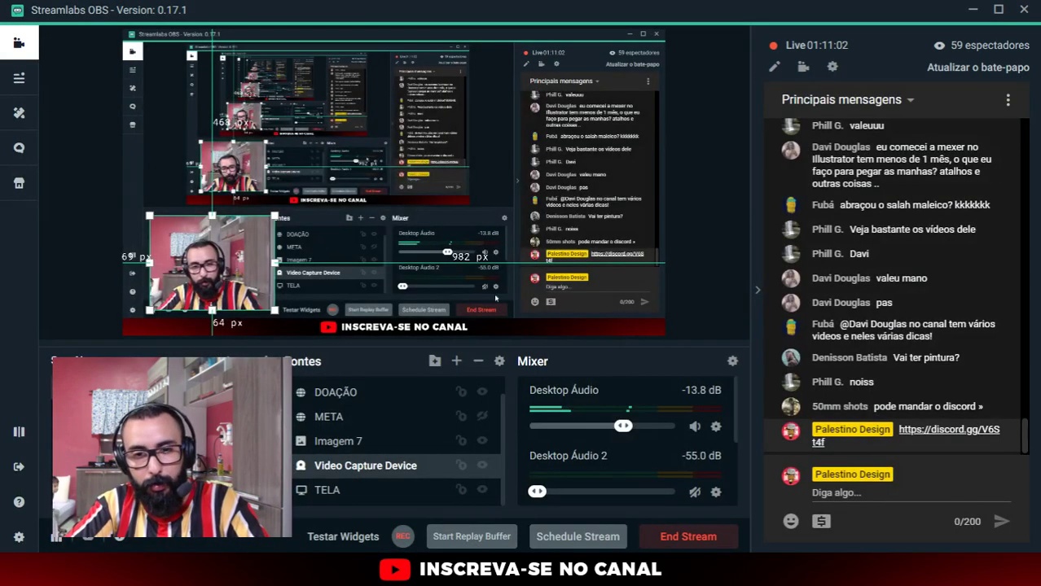
pyautogui.hotkey('alt', 'Tab')
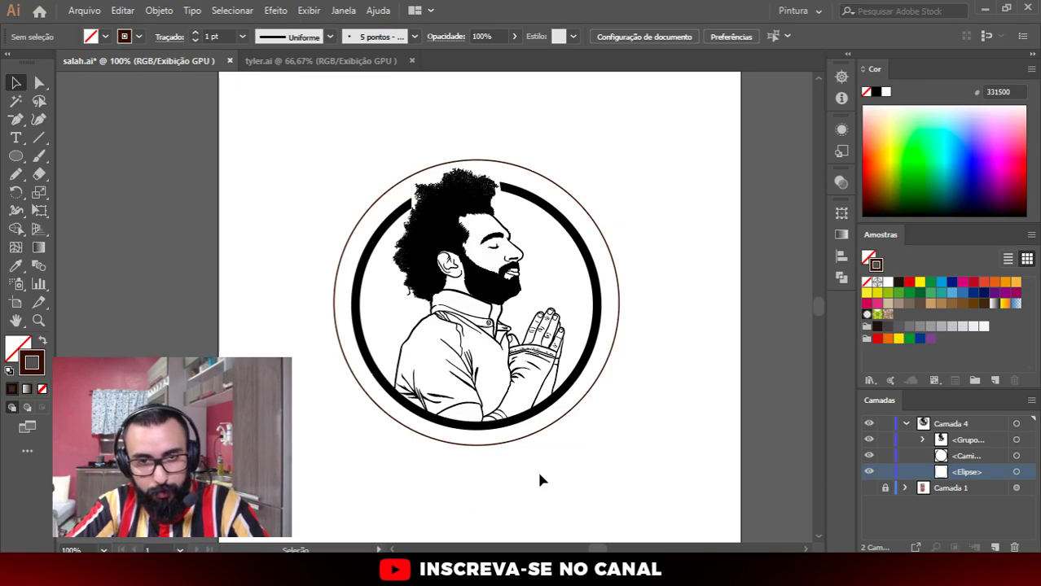
# Step: Add a SALAH title above the ringed portrait, scale it up and nudge it into place
pyautogui.press('t')
pyautogui.click(437, 125)
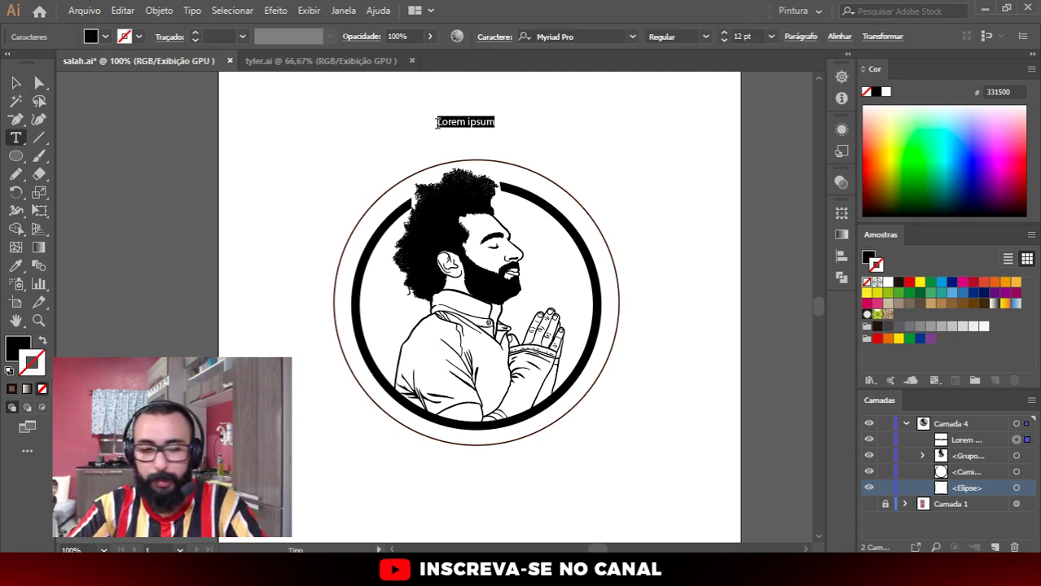
pyautogui.write('Salaa')
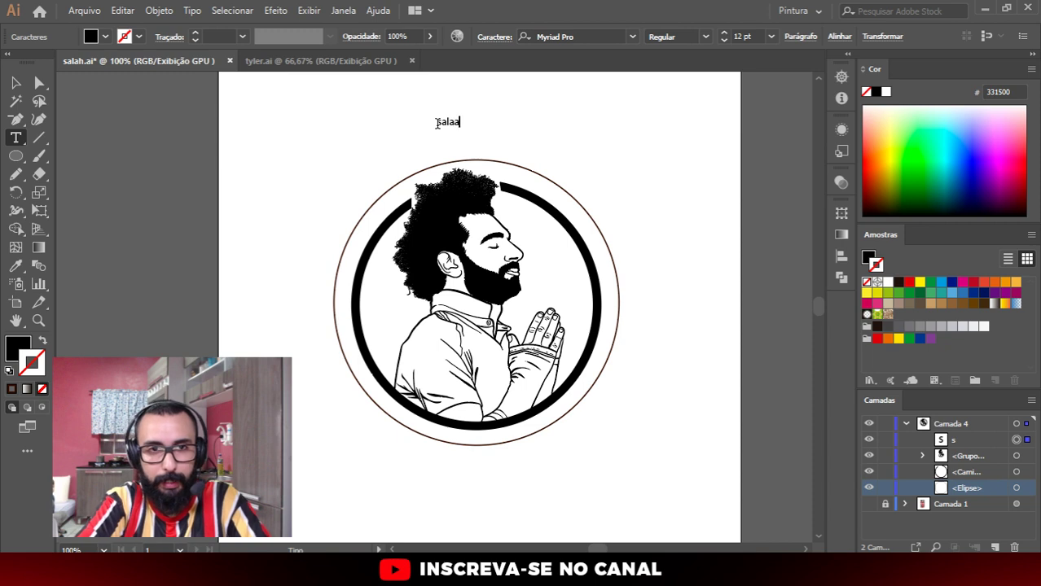
pyautogui.hotkey('ctrl', 'a')
pyautogui.press('BackSpace')
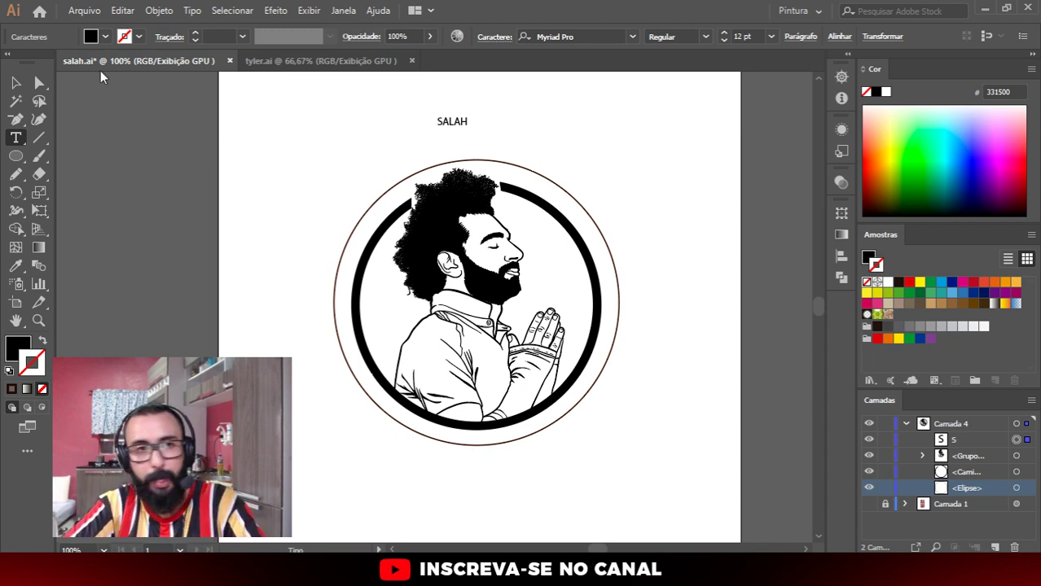
pyautogui.press('Escape')
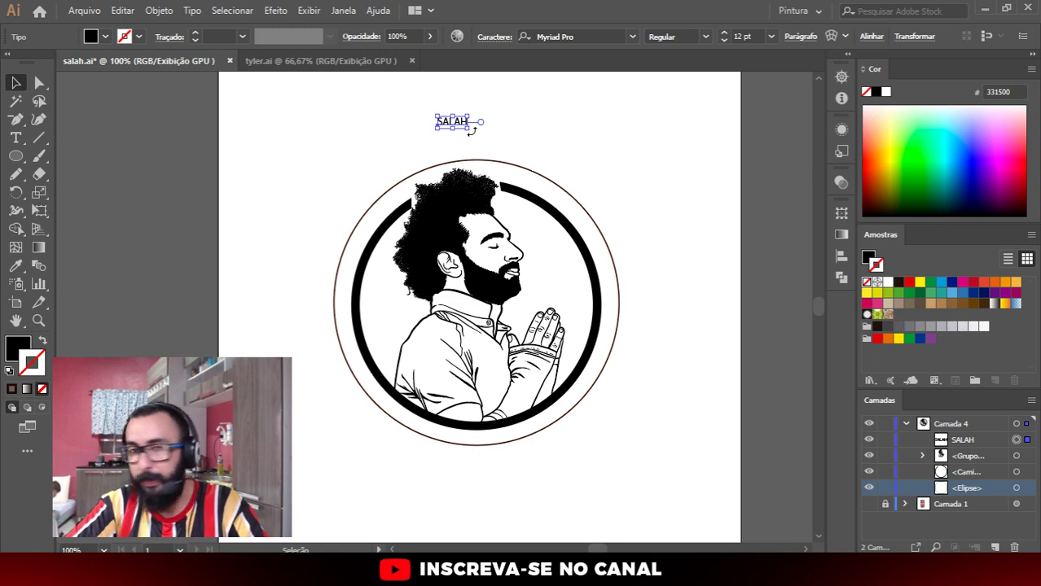
pyautogui.moveTo(468, 129); pyautogui.dragTo(514, 145)
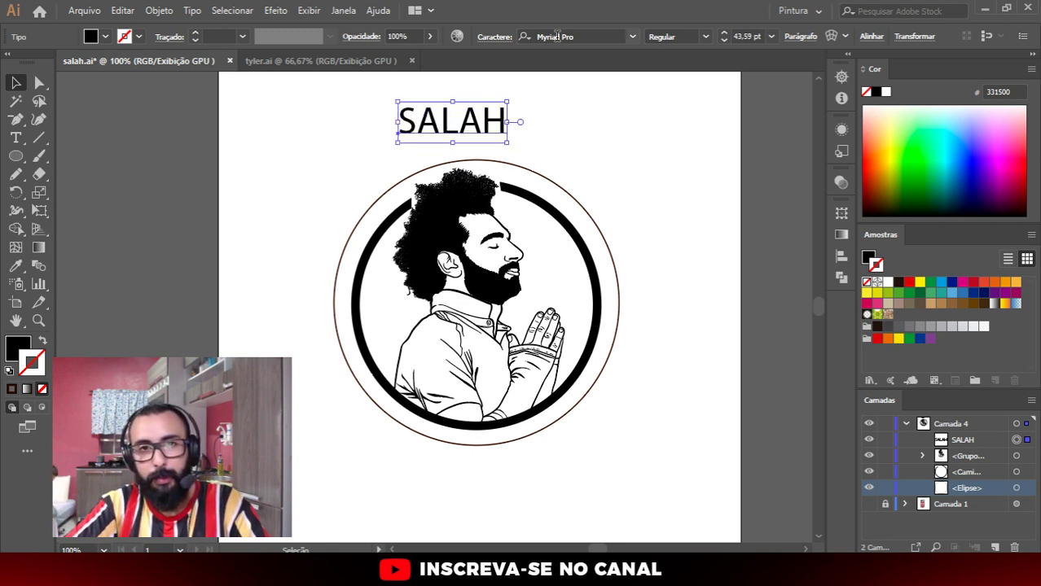
pyautogui.moveTo(472, 113); pyautogui.dragTo(488, 116)
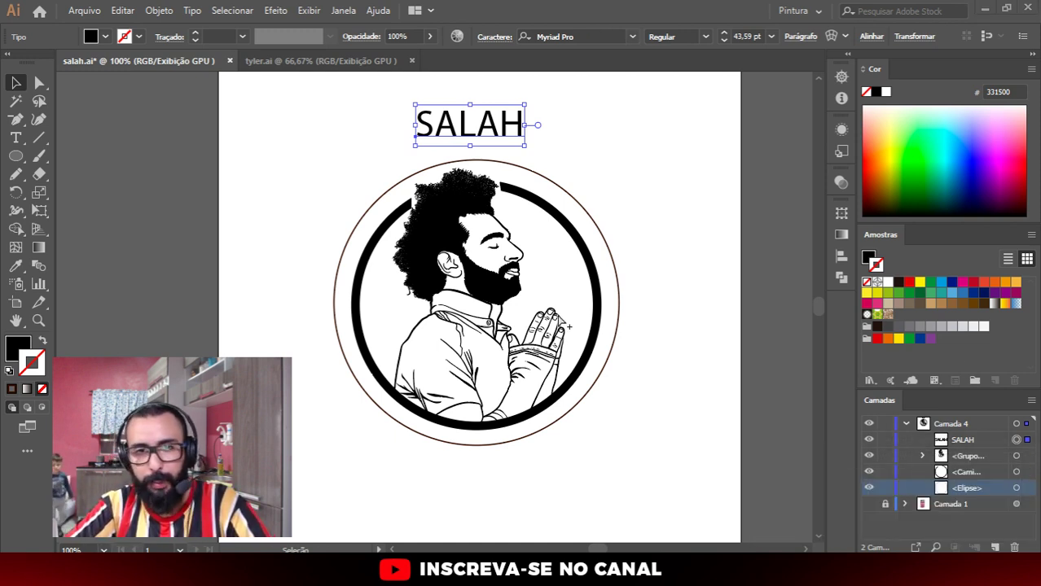
pyautogui.hotkey('ctrl', '-')
pyautogui.hotkey('ctrl', '-')
# Step: Drag the SALAH title upward so it sits further above the outer circle
pyautogui.click(295, 232)
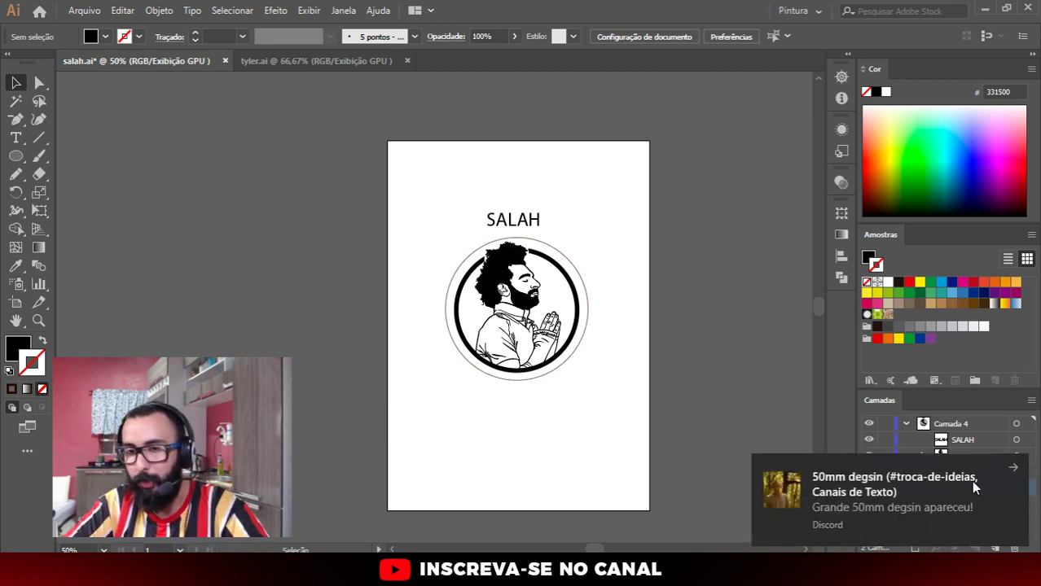
pyautogui.scroll(1, 554, 244)
pyautogui.scroll(1, 498, 232)
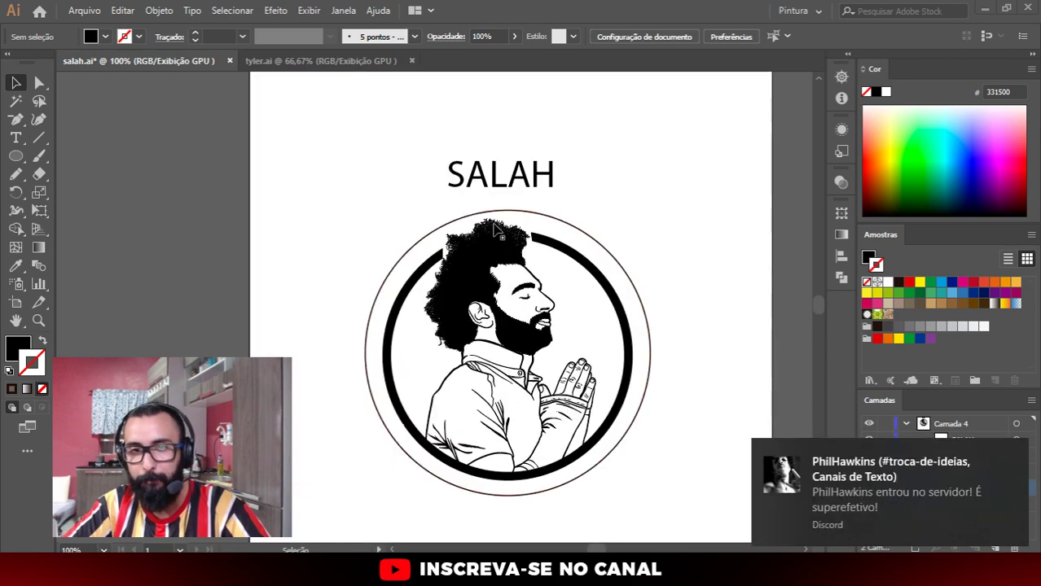
pyautogui.click(1014, 454)
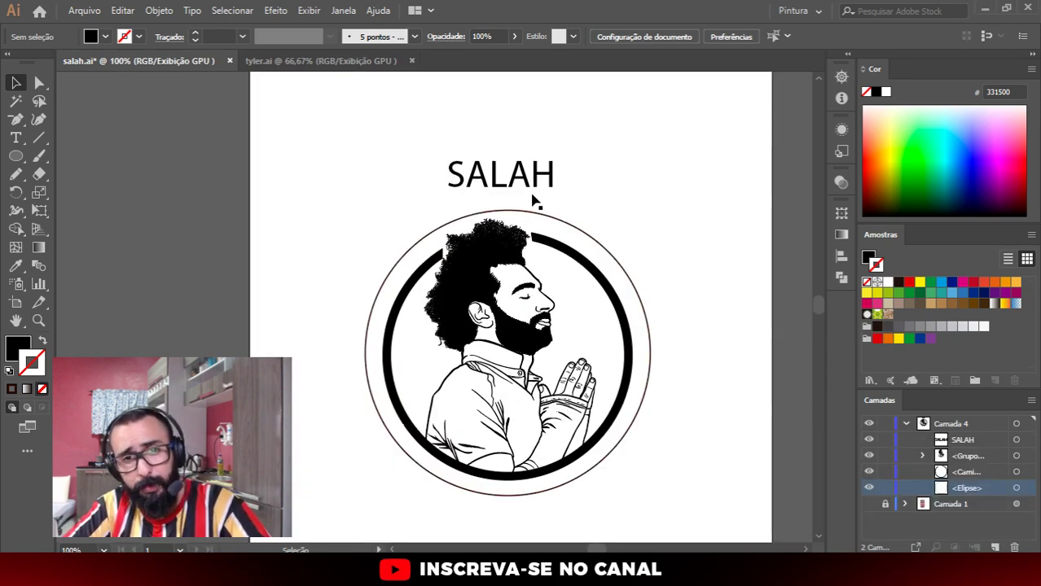
pyautogui.moveTo(513, 183); pyautogui.dragTo(513, 155)
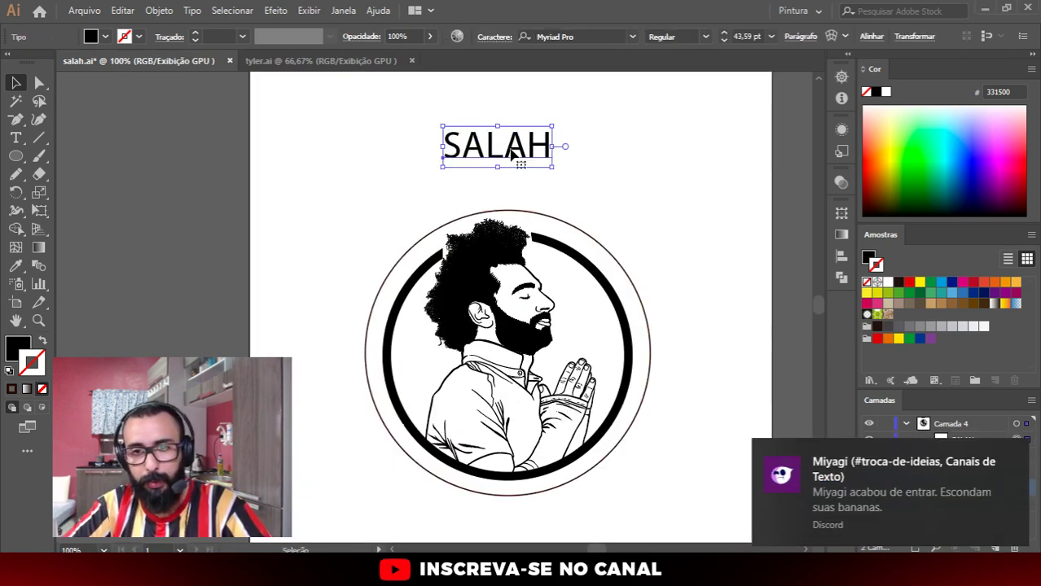
# Step: Browse the Character panel's font list for a heavy slab typeface for SALAH
pyautogui.click(580, 37)
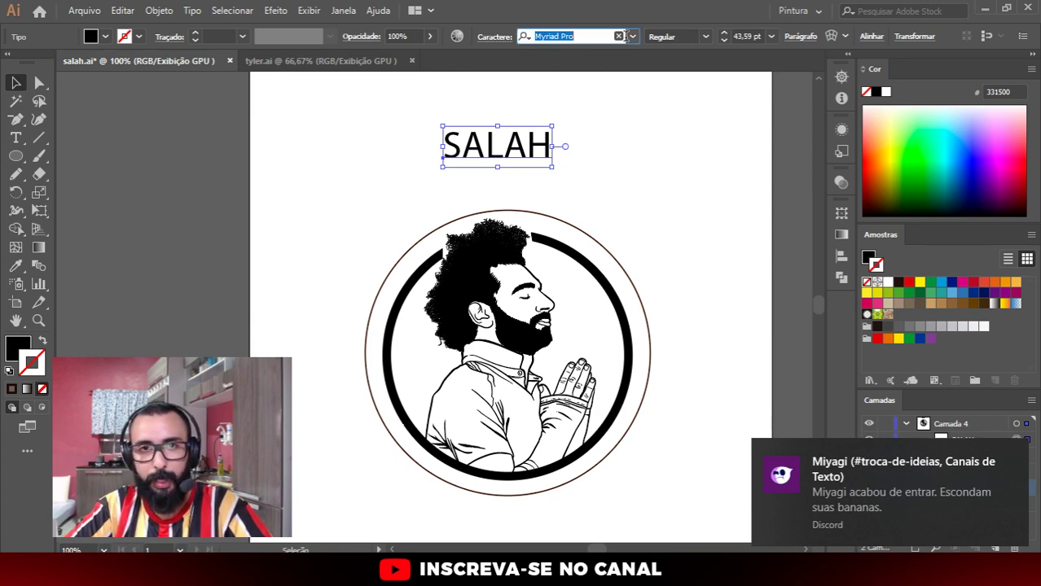
pyautogui.click(632, 36)
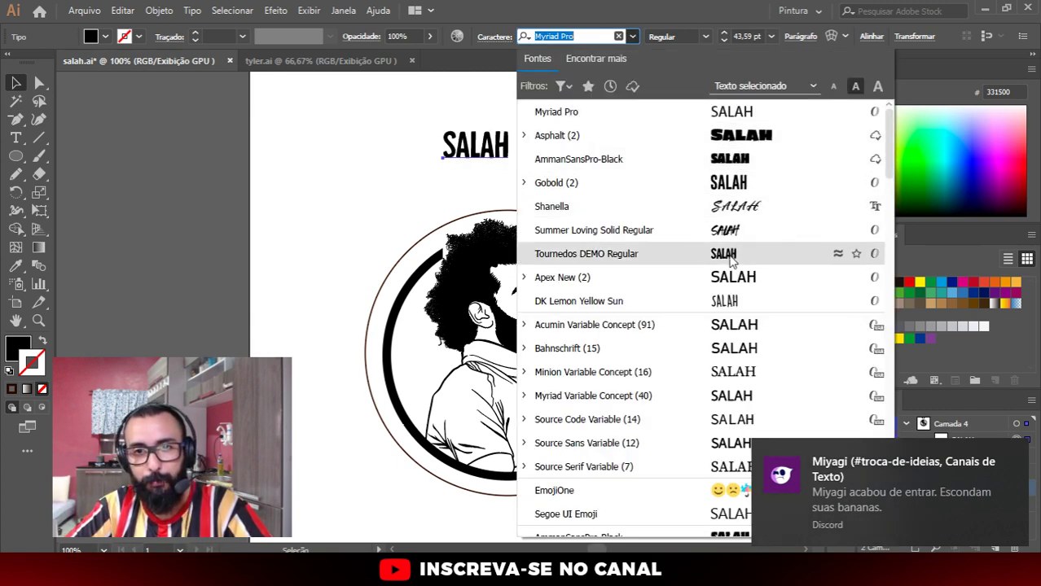
pyautogui.scroll(-1, 733, 258)
pyautogui.scroll(-2, 685, 400)
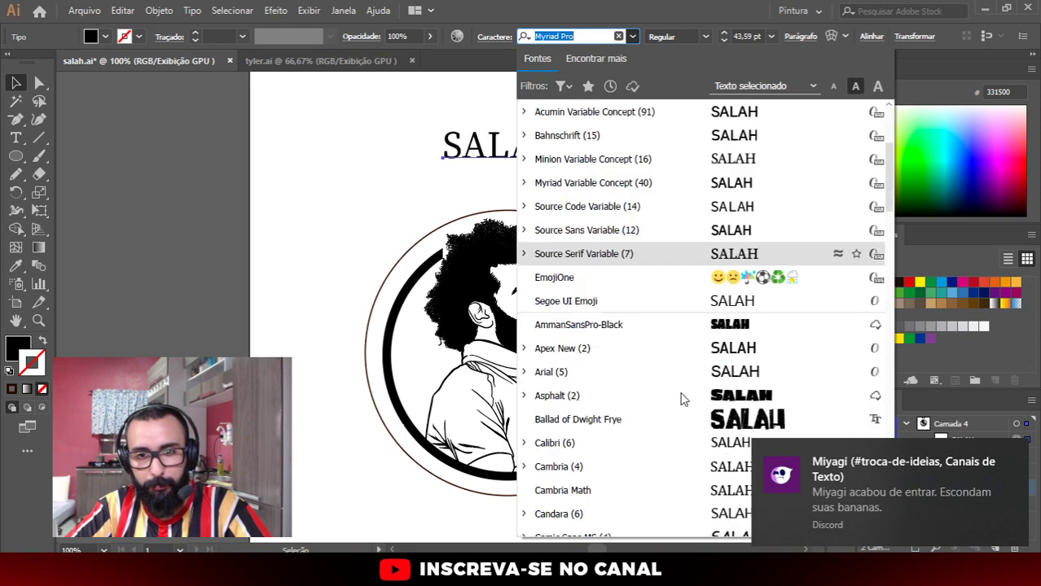
pyautogui.scroll(-3, 671, 380)
pyautogui.scroll(6, 686, 332)
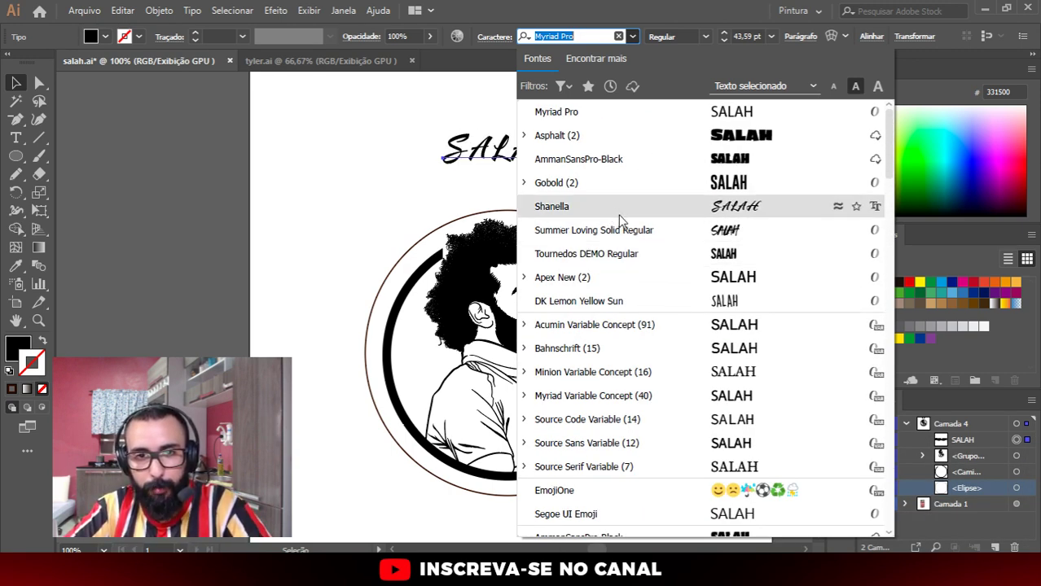
pyautogui.scroll(-4, 693, 375)
pyautogui.scroll(-6, 671, 379)
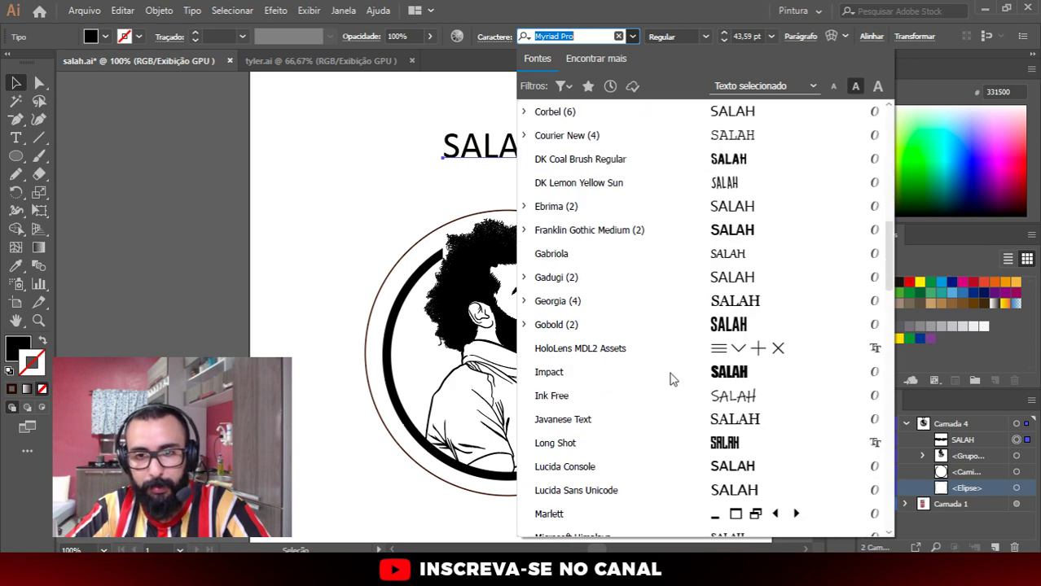
pyautogui.scroll(-1, 666, 379)
pyautogui.scroll(-4, 674, 317)
pyautogui.scroll(-2, 665, 345)
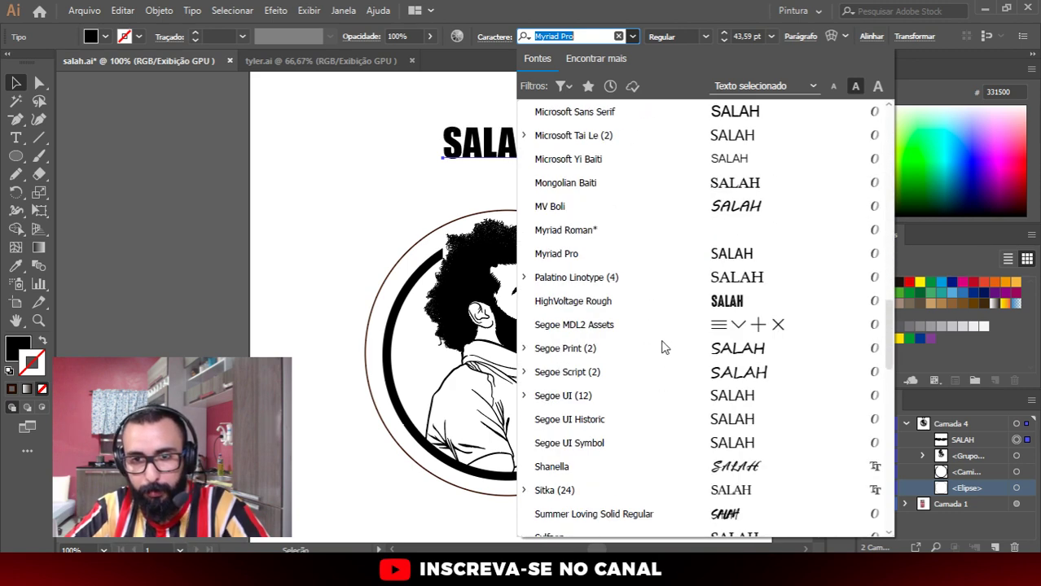
pyautogui.scroll(-3, 663, 348)
pyautogui.scroll(-3, 663, 346)
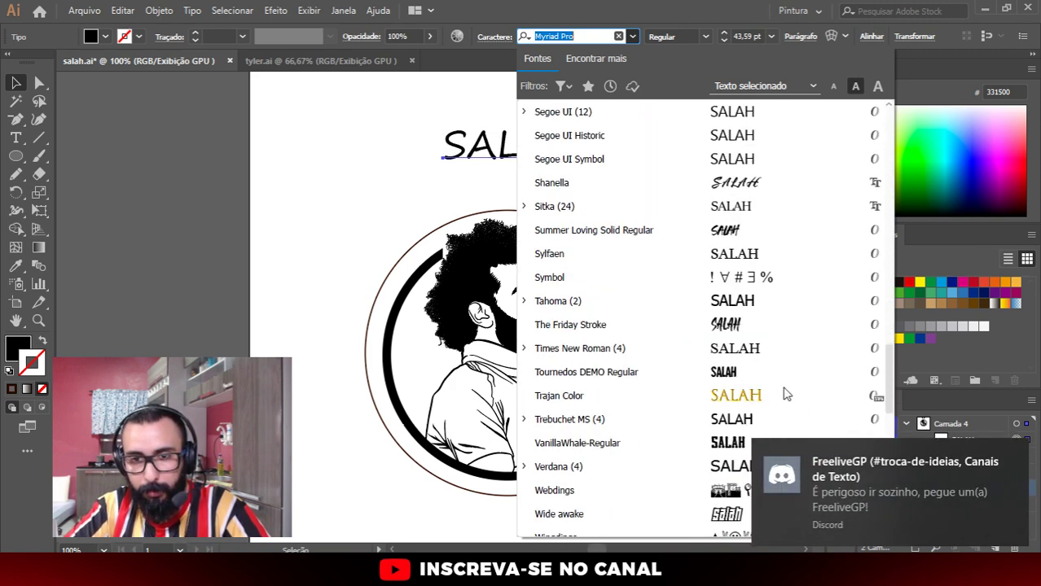
pyautogui.scroll(-1, 783, 389)
pyautogui.scroll(-3, 741, 374)
pyautogui.scroll(-4, 709, 362)
pyautogui.scroll(-2, 693, 359)
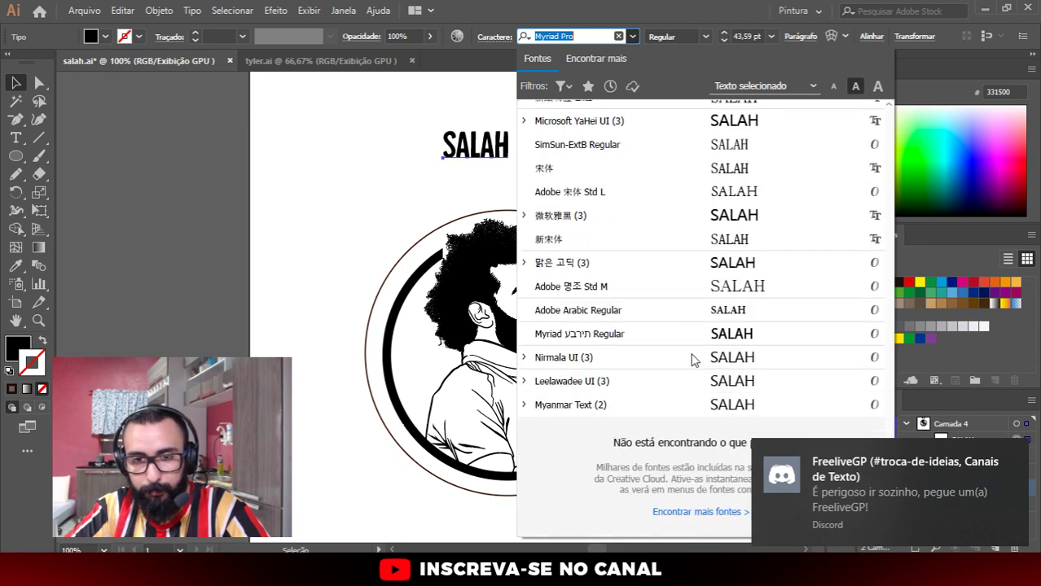
pyautogui.scroll(3, 691, 359)
pyautogui.scroll(5, 674, 360)
pyautogui.scroll(5, 667, 356)
pyautogui.scroll(4, 656, 318)
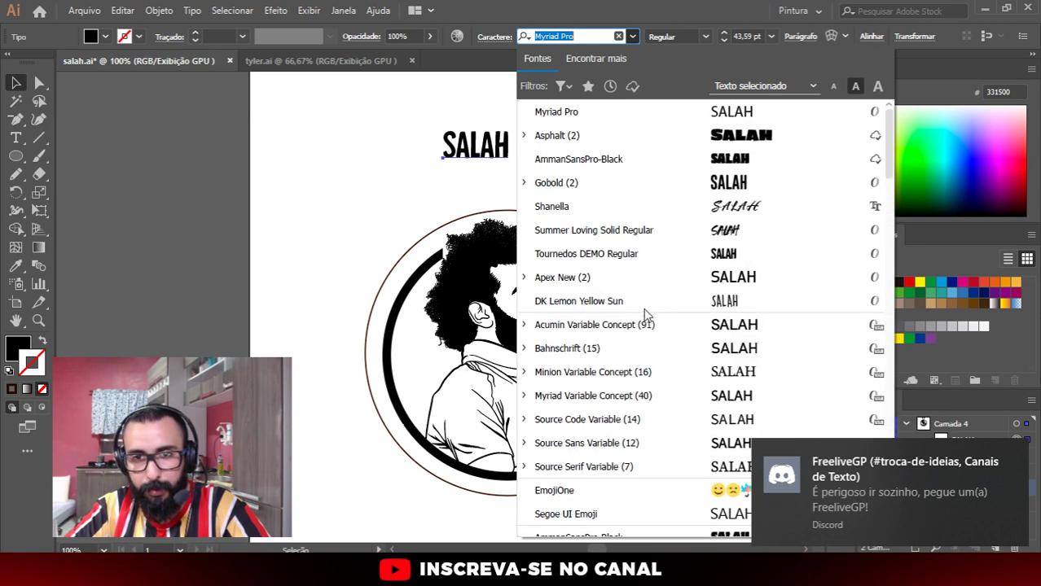
pyautogui.click(733, 85)
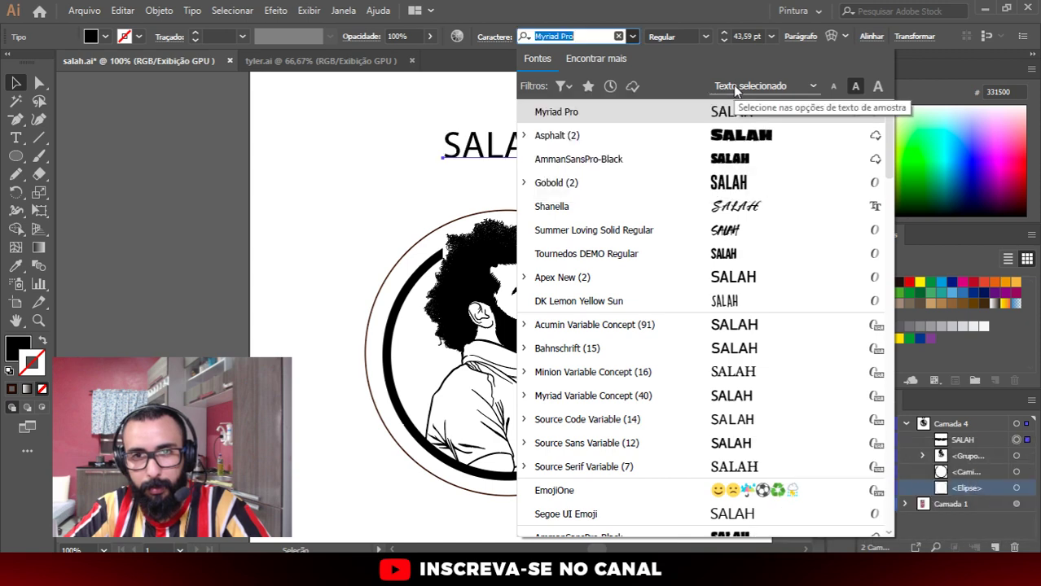
pyautogui.click(731, 90)
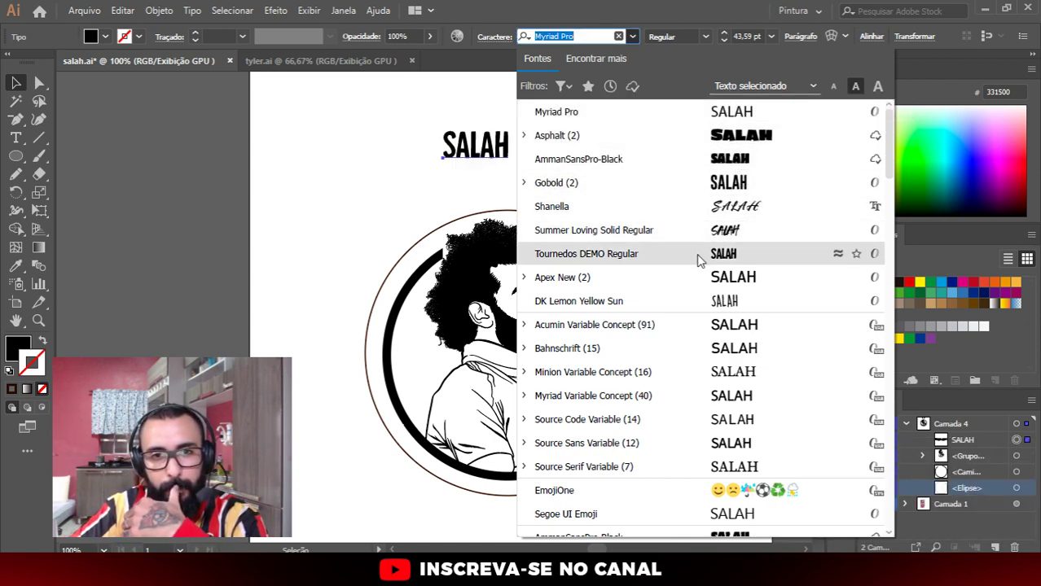
pyautogui.scroll(-3, 627, 268)
pyautogui.scroll(-2, 616, 283)
pyautogui.scroll(-3, 680, 257)
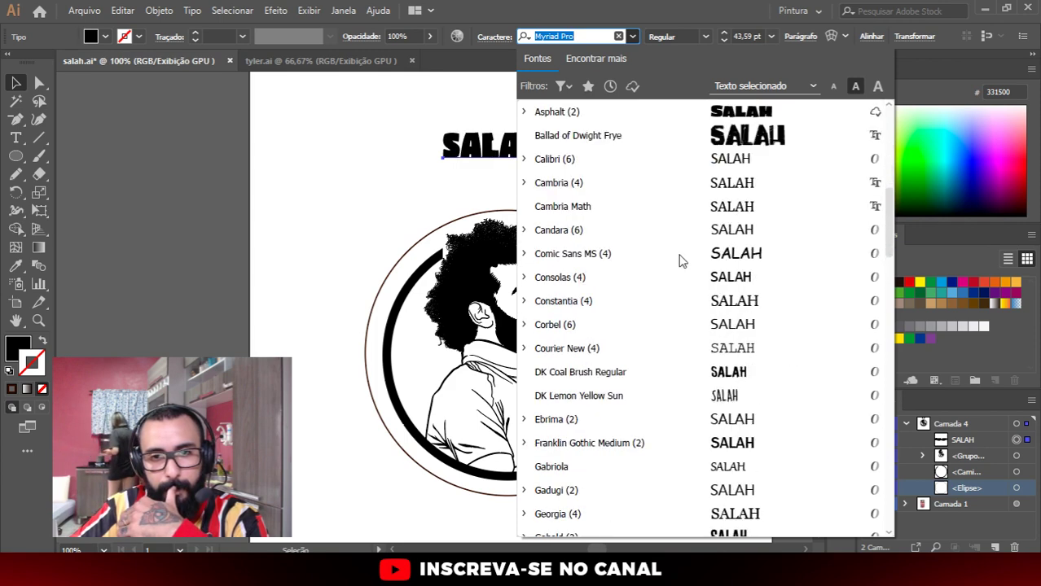
pyautogui.scroll(-1, 681, 260)
pyautogui.scroll(-2, 680, 262)
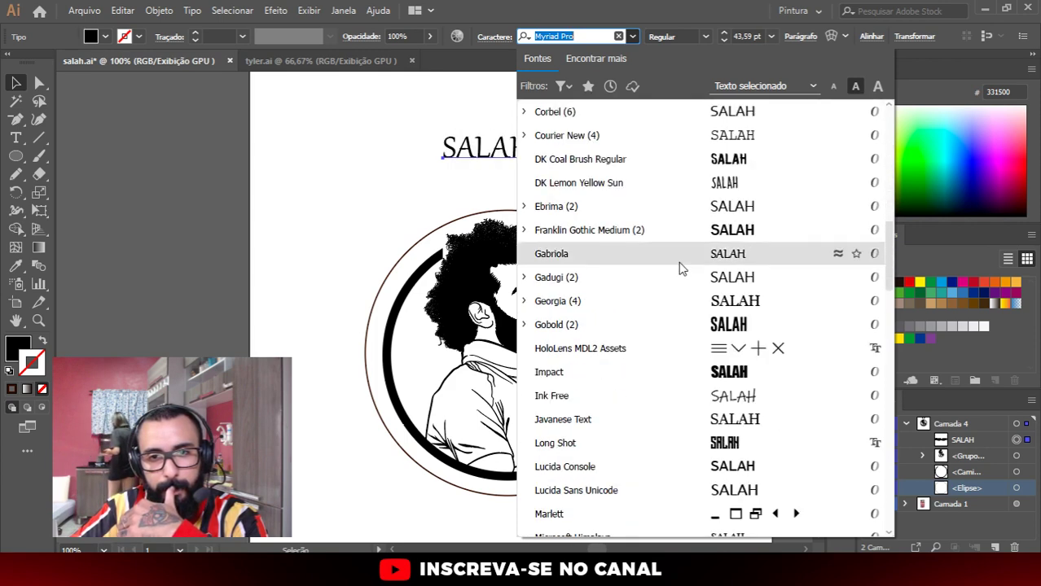
pyautogui.scroll(6, 623, 185)
pyautogui.click(737, 86)
pyautogui.click(737, 86)
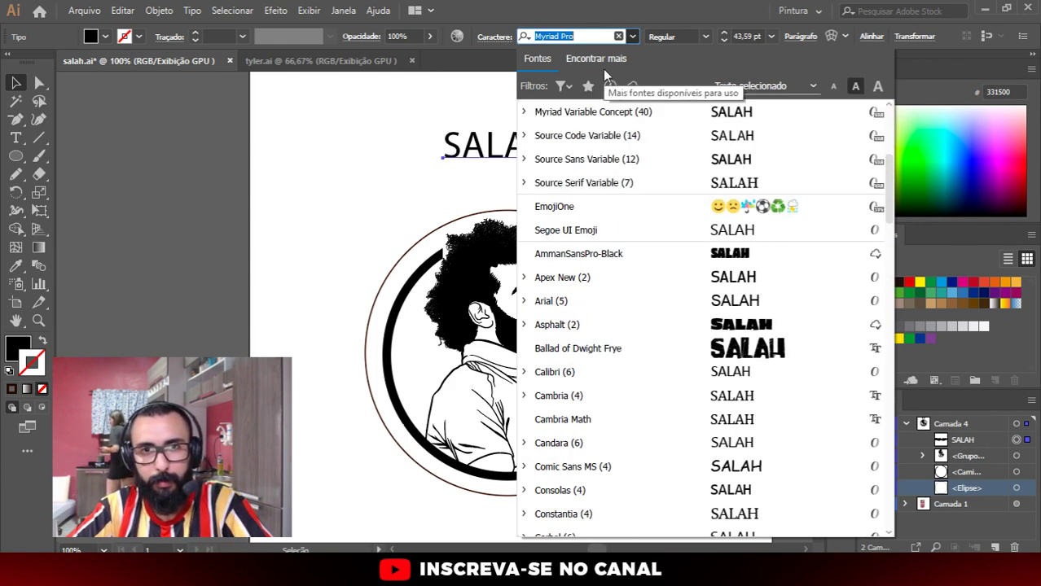
# Step: Search 'VA' in the font field and apply VanillaWhale-Regular to SALAH
pyautogui.click(662, 35)
pyautogui.hotkey('shift', 'Tab')
pyautogui.write('VA')
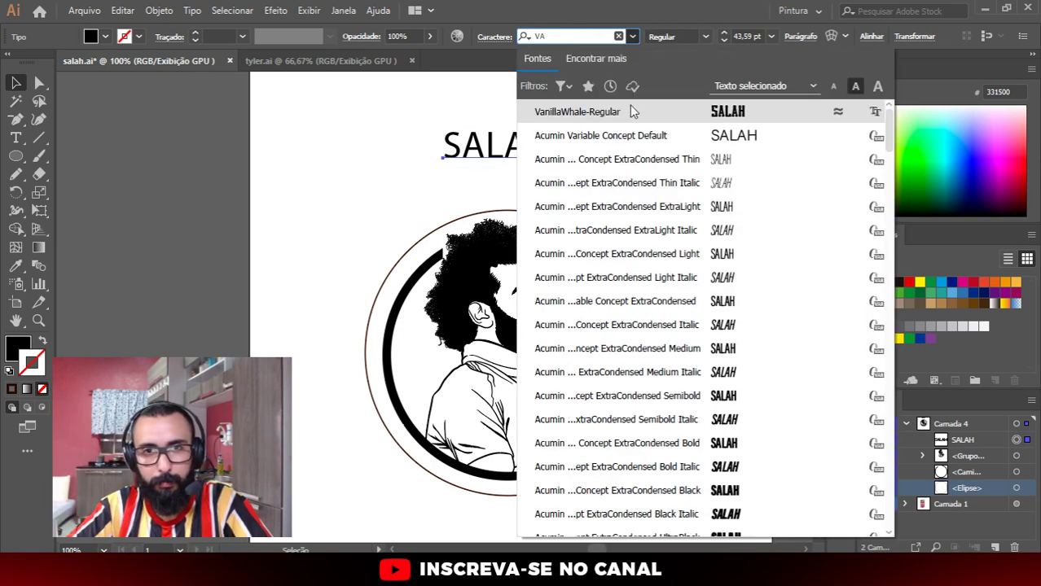
pyautogui.click(661, 114)
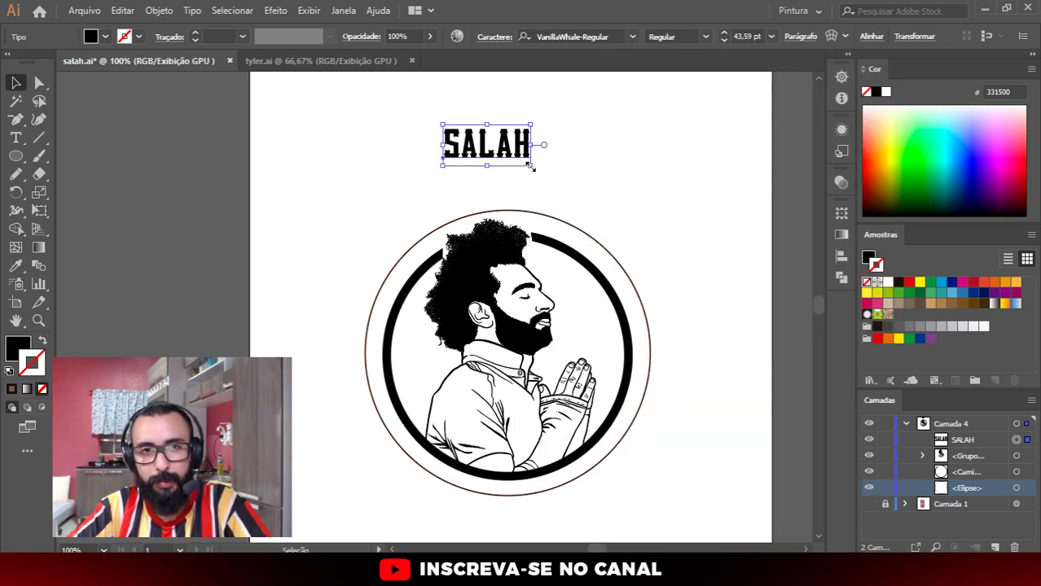
# Step: Scale the SALAH title up and shift it slightly left
pyautogui.moveTo(530, 167)
pyautogui.mouseDown()
pyautogui.moveTo(588, 179)
pyautogui.moveTo(603, 147)
pyautogui.mouseUp()
pyautogui.click(621, 230)
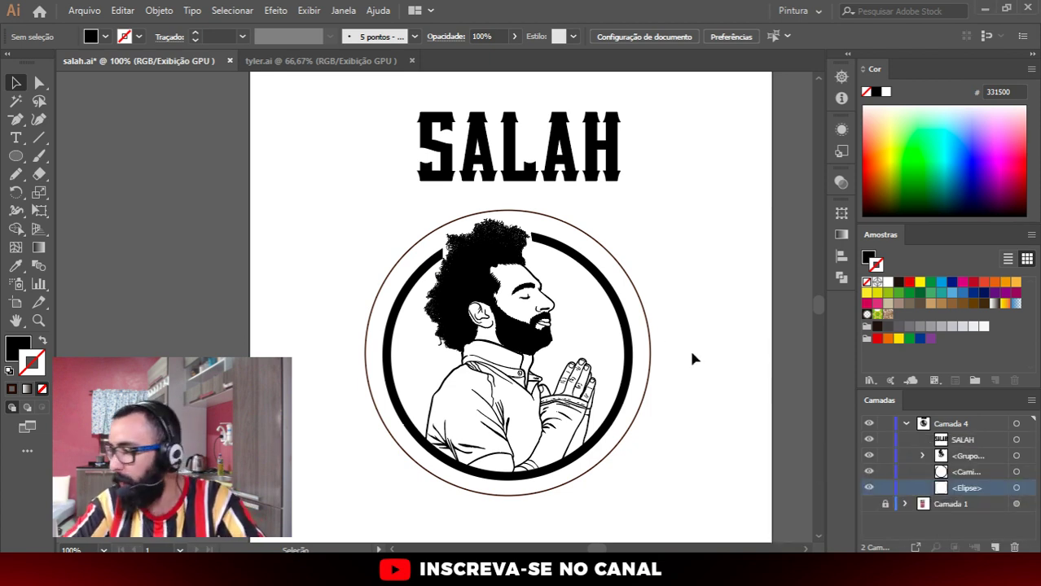
pyautogui.moveTo(556, 174)
pyautogui.mouseDown()
pyautogui.moveTo(525, 174)
pyautogui.moveTo(551, 186)
pyautogui.mouseUp()
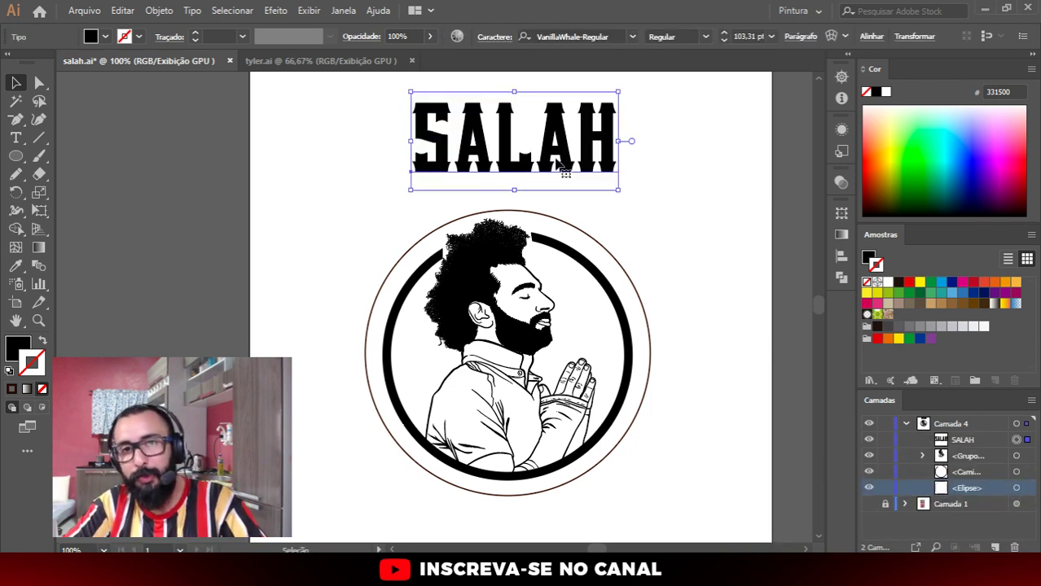
# Step: Select all letters of SALAH with the Type tool and delete them
pyautogui.press('t')
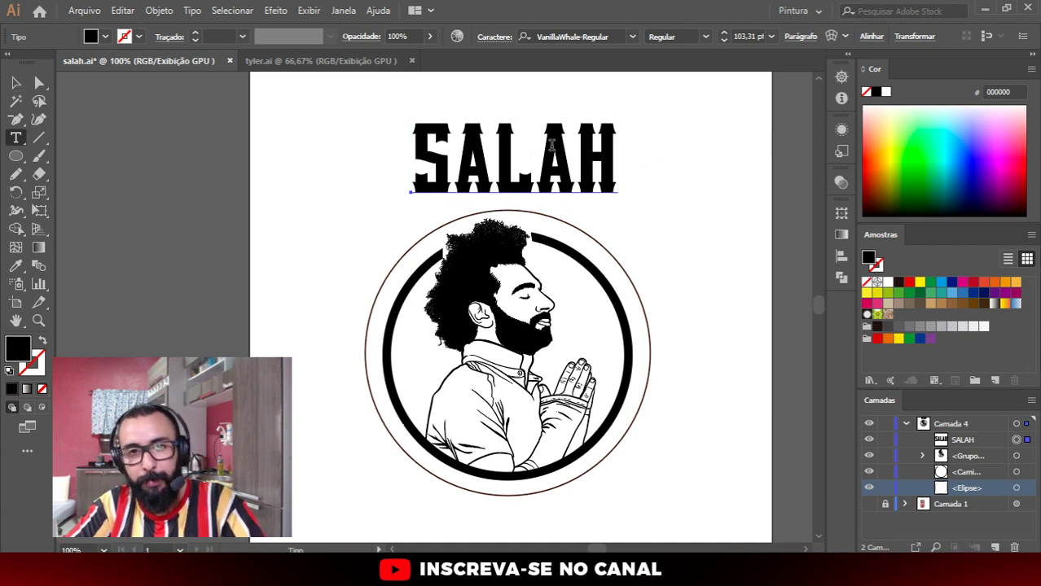
pyautogui.click(493, 139)
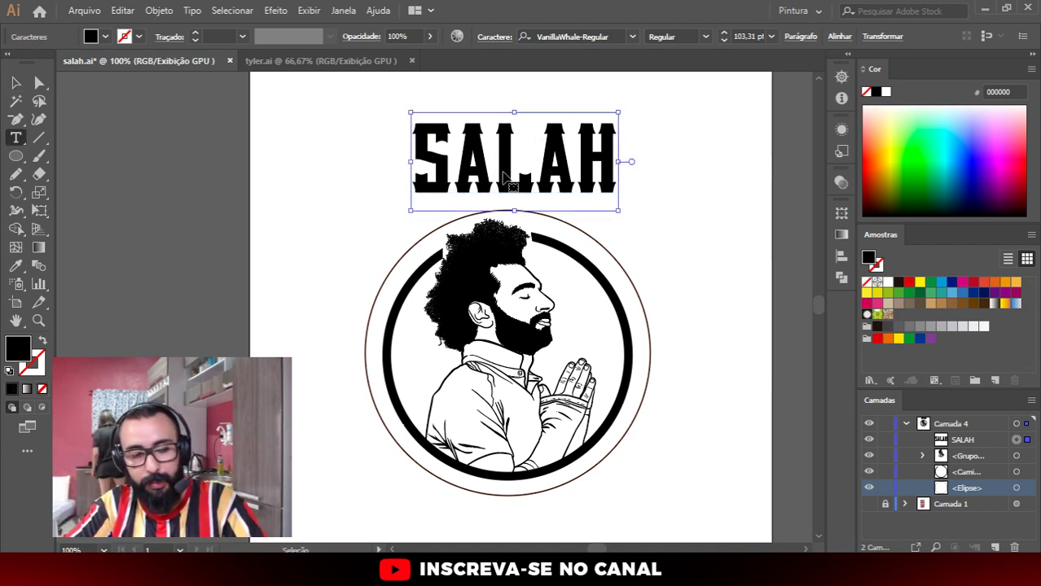
pyautogui.hotkey('ctrl', 'a')
pyautogui.press('BackSpace')
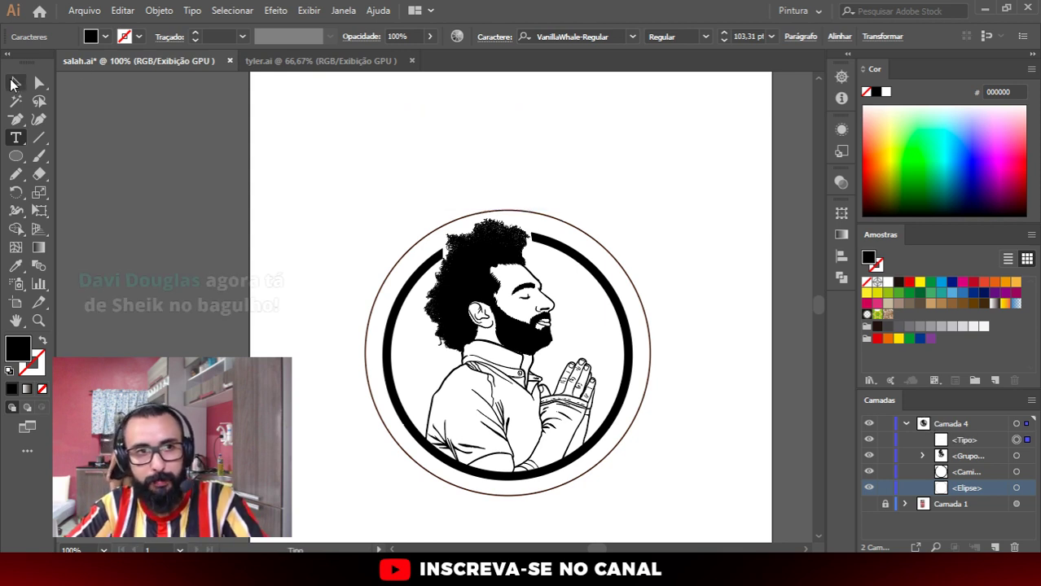
# Step: Delete the leftover empty text object and start path text on the outer circle
pyautogui.click(15, 82)
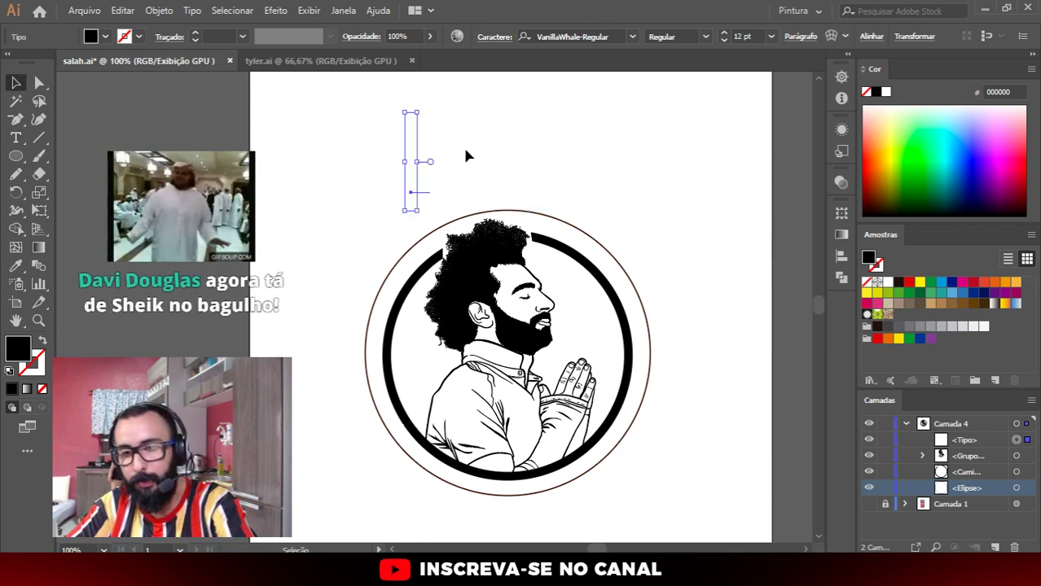
pyautogui.press('Delete')
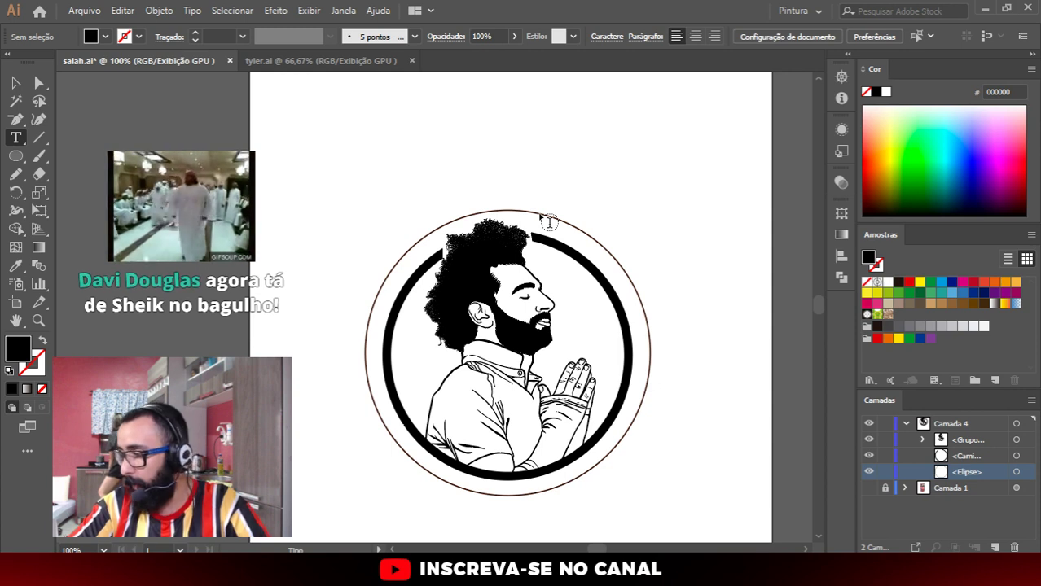
pyautogui.press('alt')
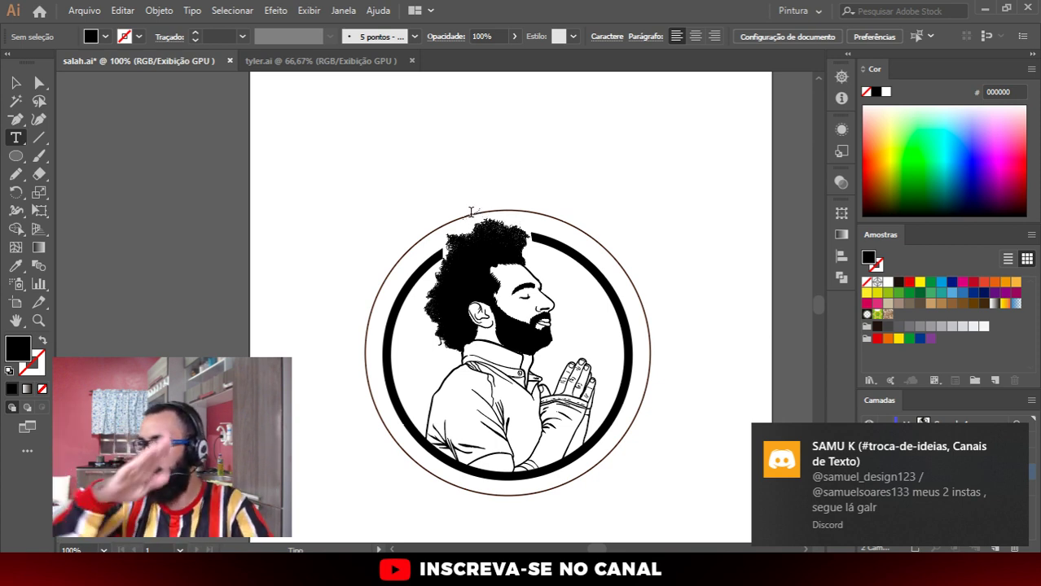
pyautogui.click(470, 212)
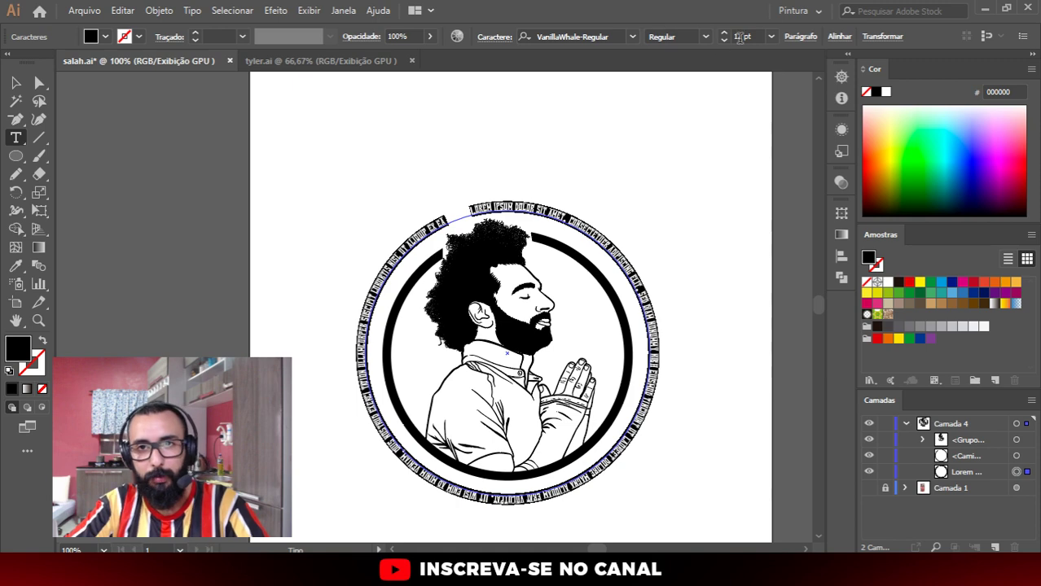
# Step: Increase the font size of the text running along the circle
pyautogui.click(740, 36)
pyautogui.scroll(5, 740, 36)
pyautogui.scroll(7, 740, 37)
pyautogui.scroll(6, 740, 36)
pyautogui.scroll(6, 740, 37)
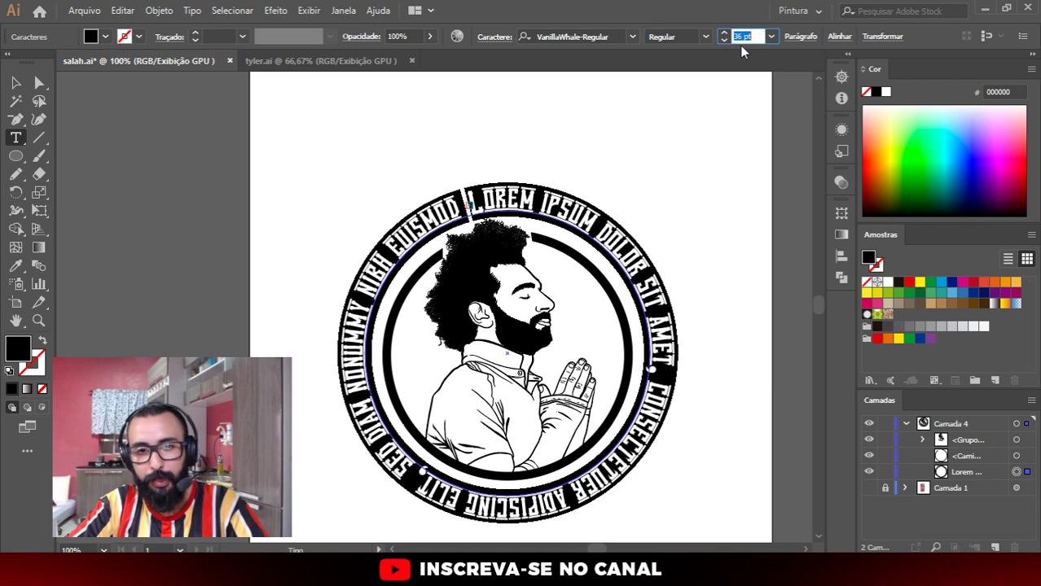
pyautogui.press('ctrl')
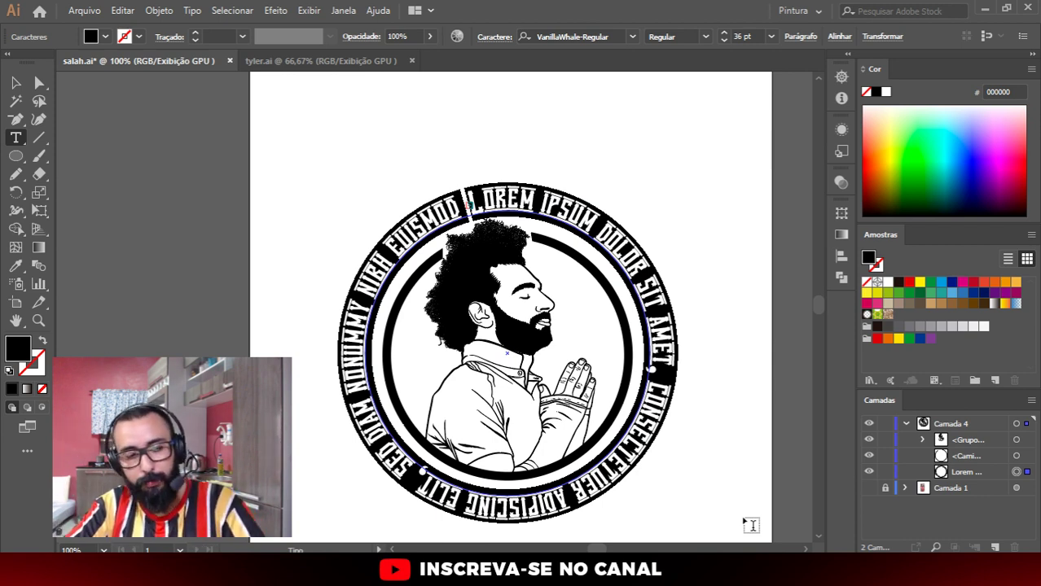
# Step: Replace the Lorem ipsum placeholder on the circle with the word SALAH
pyautogui.hotkey('ctrl', 'z')
pyautogui.doubleClick(585, 186)
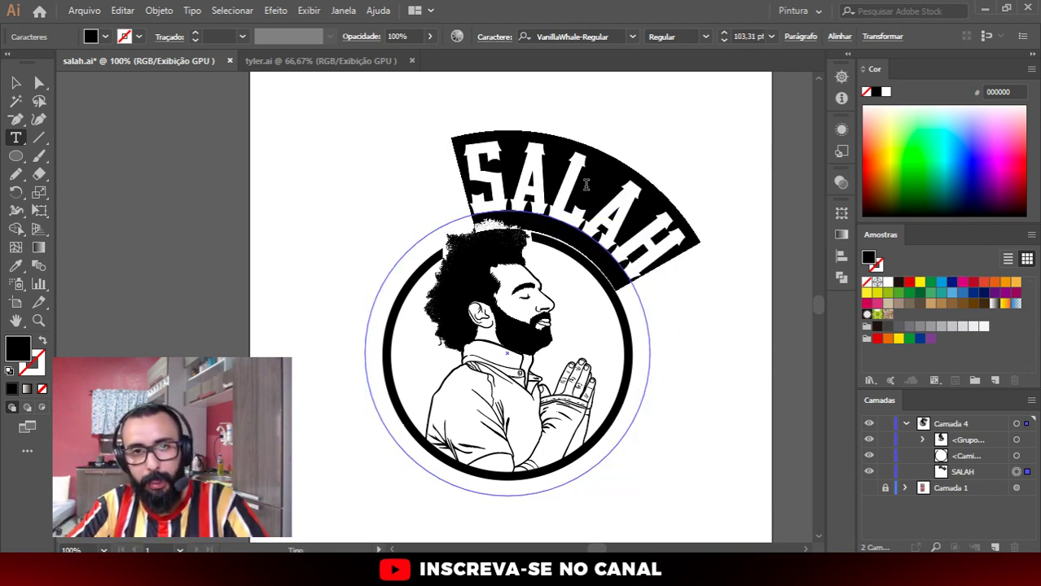
pyautogui.write('sala')
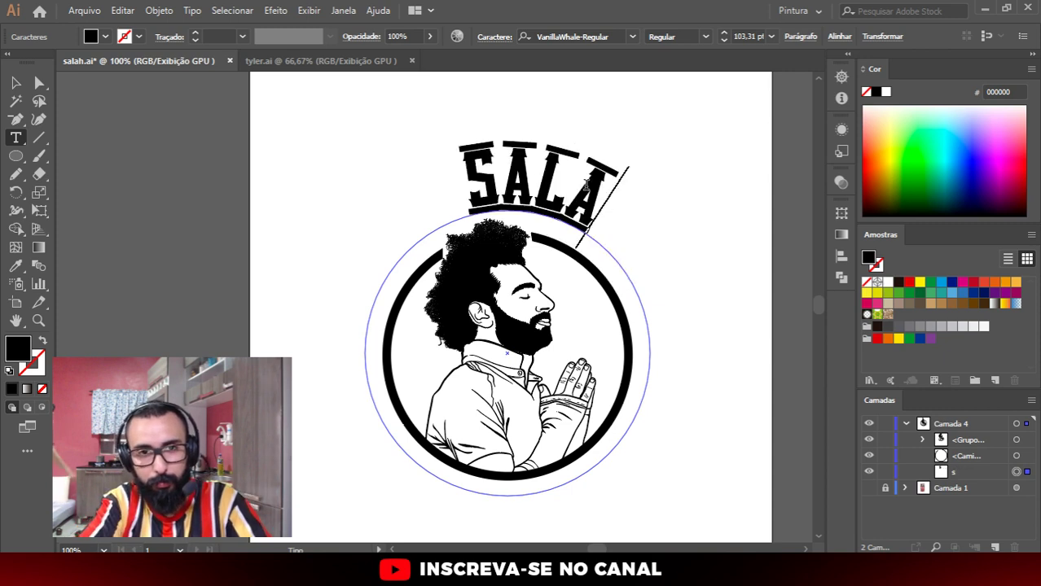
pyautogui.write('h')
pyautogui.hotkey('ctrl', 'a')
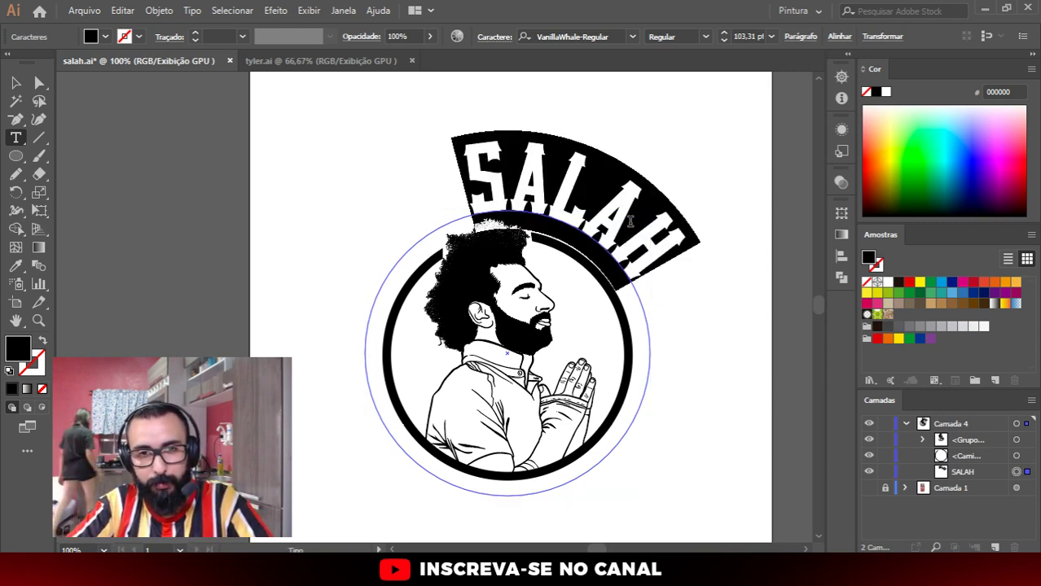
pyautogui.click(601, 196)
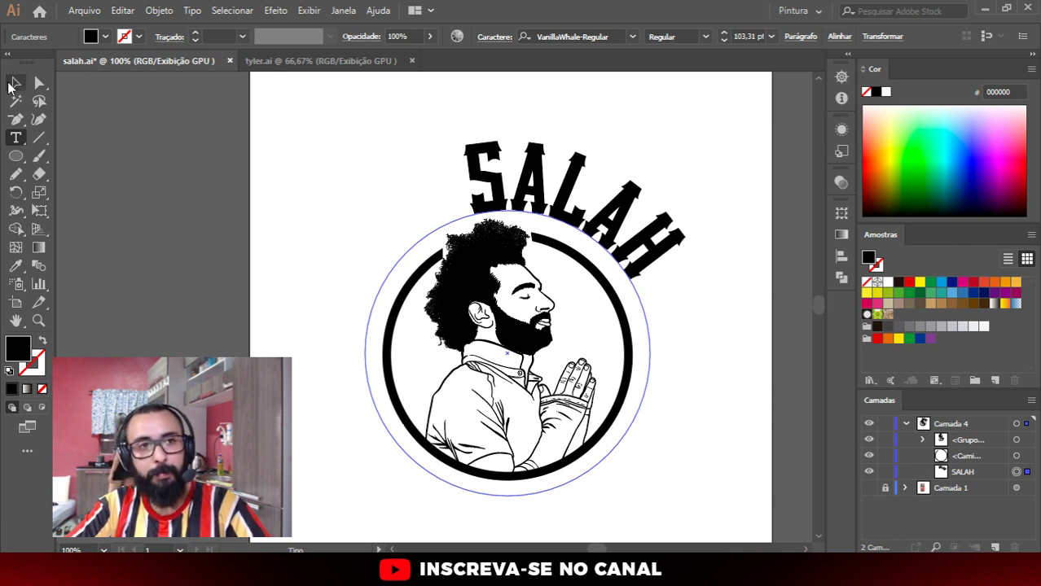
# Step: Drag the path-text bracket to slide SALAH onto the circle's upper-left arc
pyautogui.press('Escape')
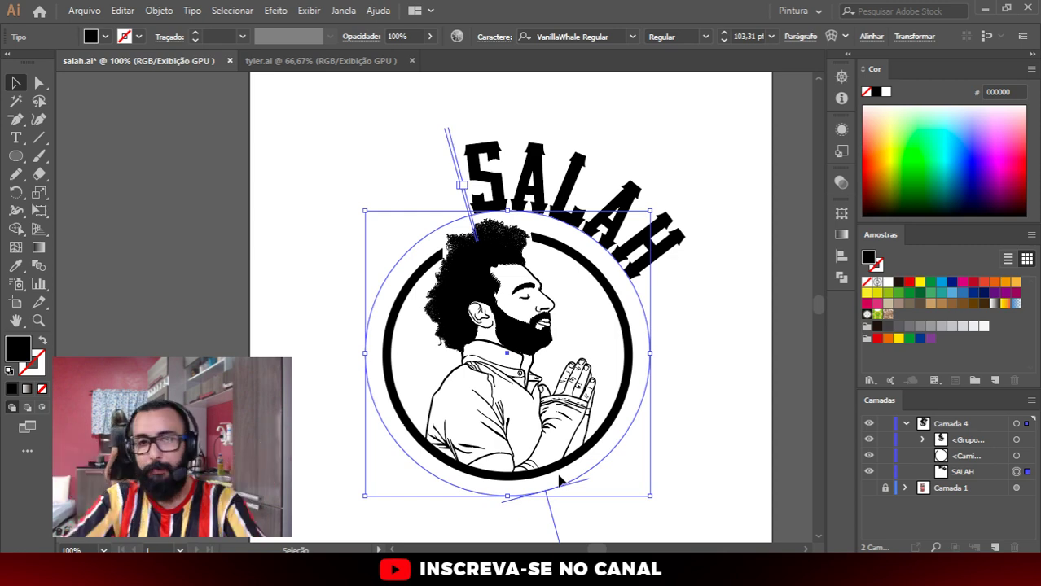
pyautogui.moveTo(555, 531)
pyautogui.mouseDown()
pyautogui.moveTo(660, 358)
pyautogui.moveTo(711, 328)
pyautogui.mouseUp()
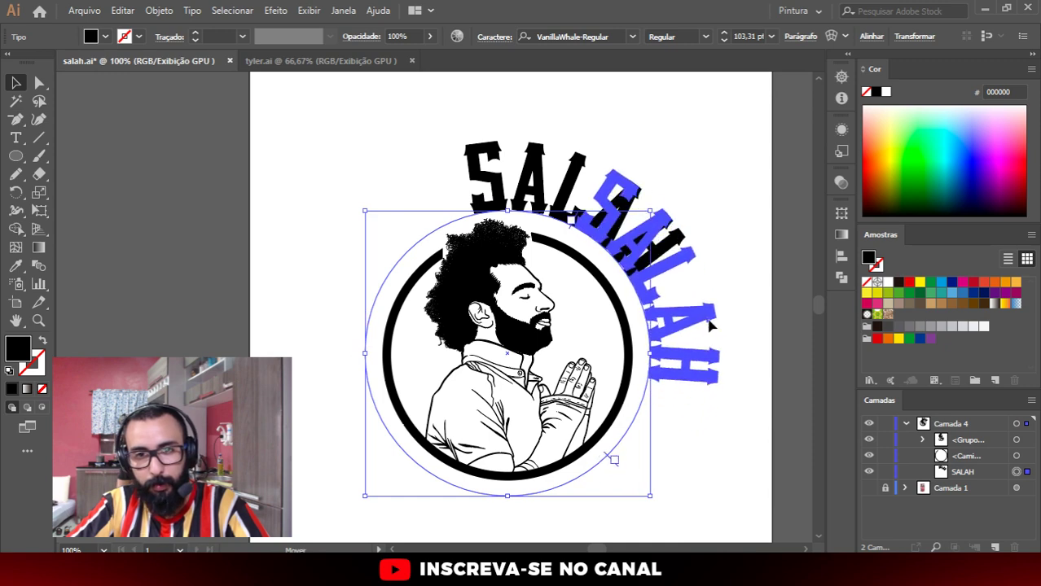
pyautogui.moveTo(711, 328); pyautogui.dragTo(710, 303)
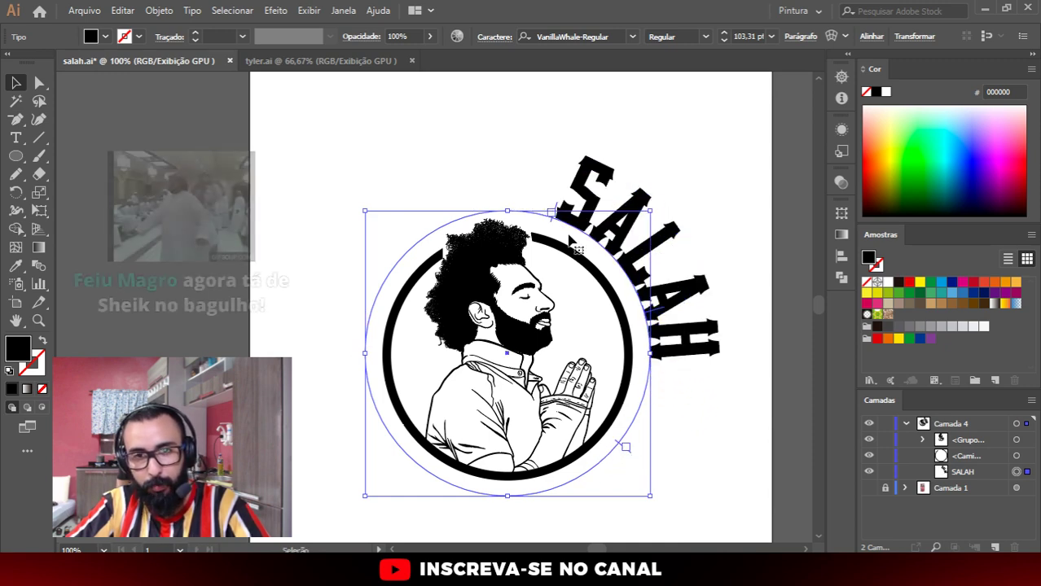
pyautogui.moveTo(552, 212)
pyautogui.mouseDown()
pyautogui.moveTo(458, 205)
pyautogui.moveTo(362, 353)
pyautogui.mouseUp()
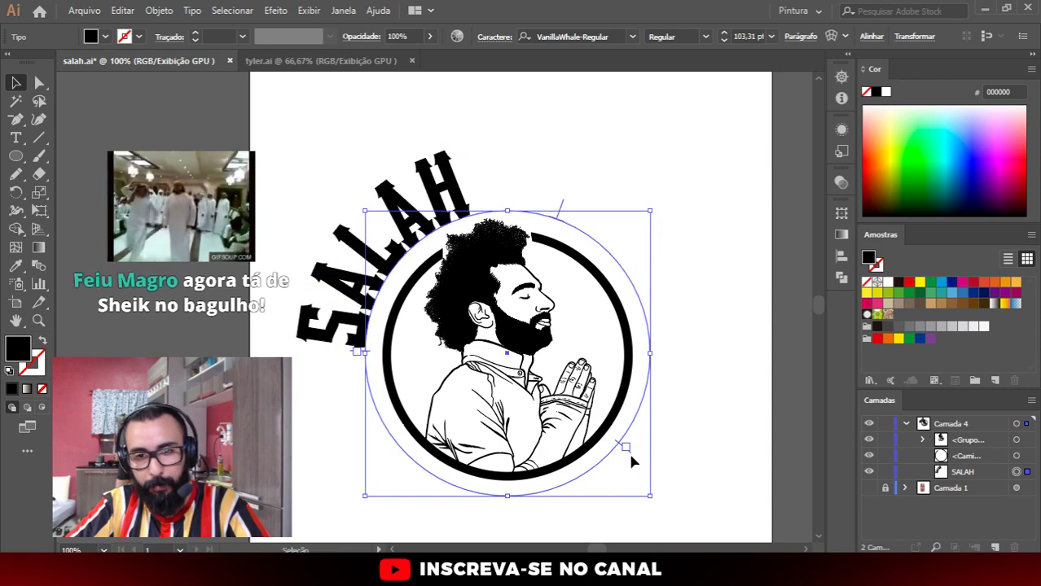
pyautogui.moveTo(625, 447); pyautogui.dragTo(660, 352)
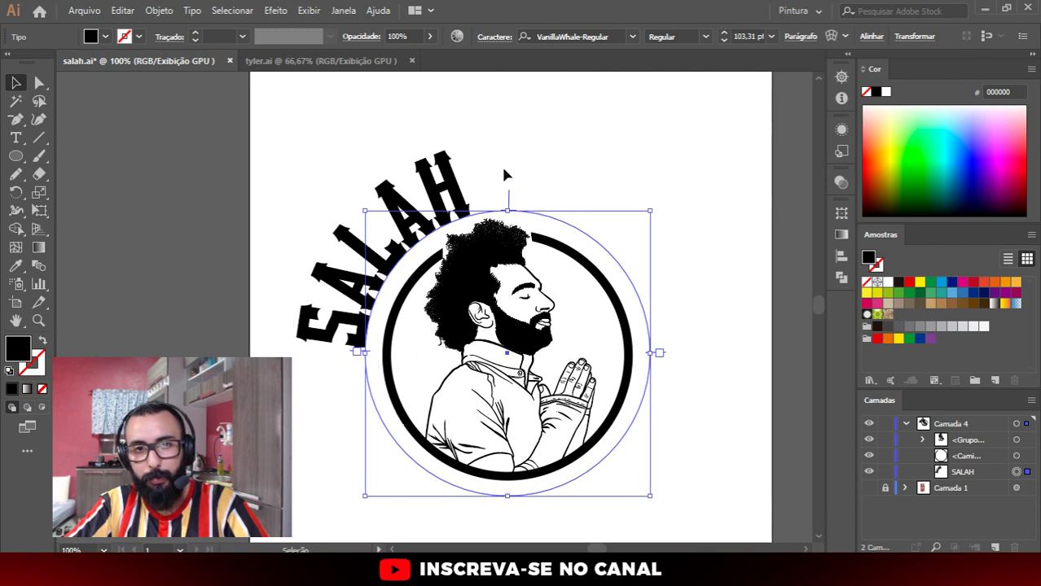
pyautogui.press('ctrl')
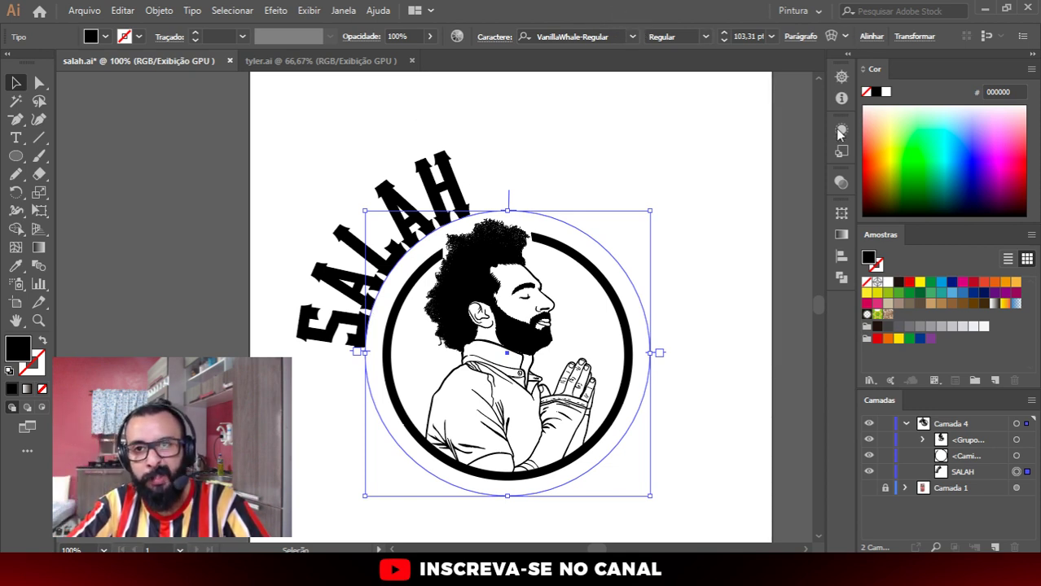
# Step: Centre-align SALAH across the top of the circle using the Paragraph panel
pyautogui.click(839, 181)
pyautogui.moveTo(436, 91)
pyautogui.mouseDown()
pyautogui.moveTo(686, 69)
pyautogui.moveTo(675, 85)
pyautogui.mouseUp()
pyautogui.click(669, 106)
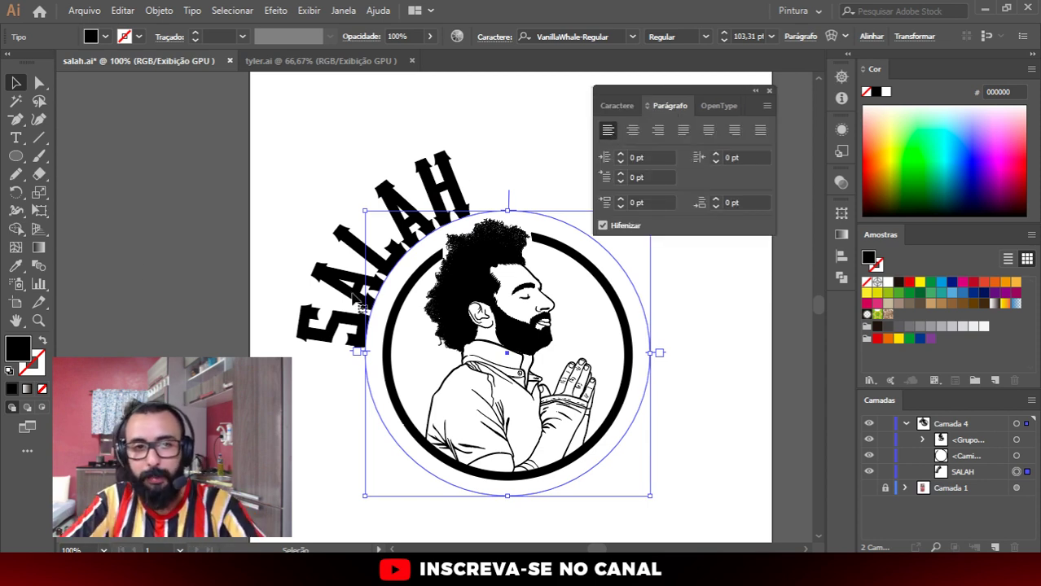
pyautogui.press('a')
pyautogui.press('v')
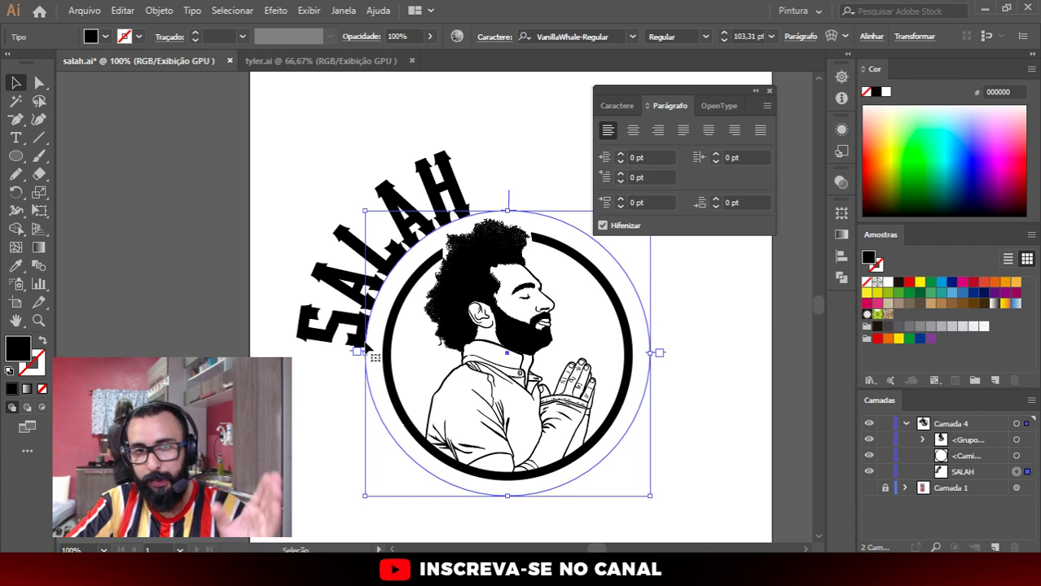
pyautogui.click(658, 131)
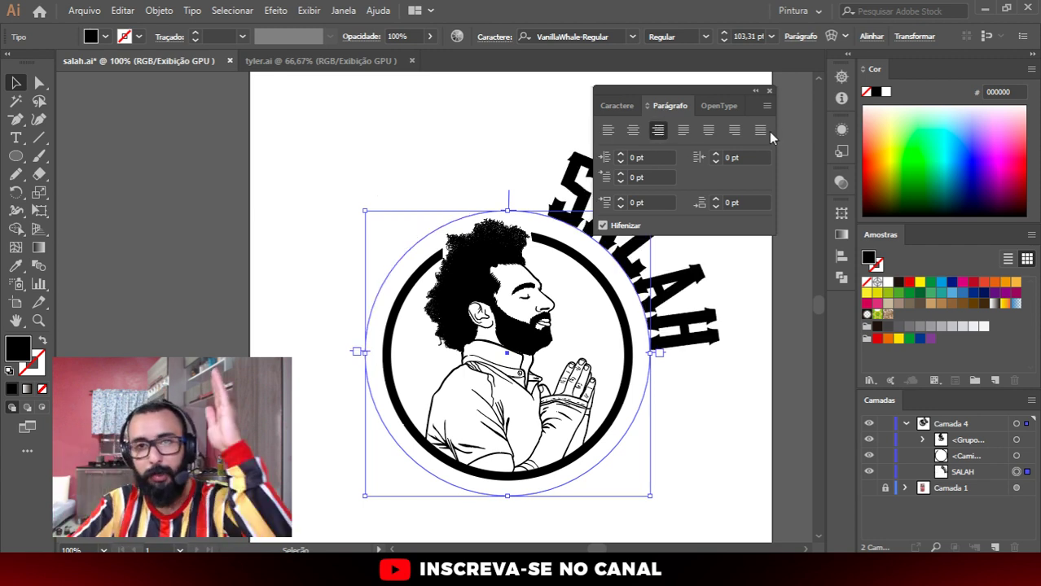
pyautogui.click(633, 130)
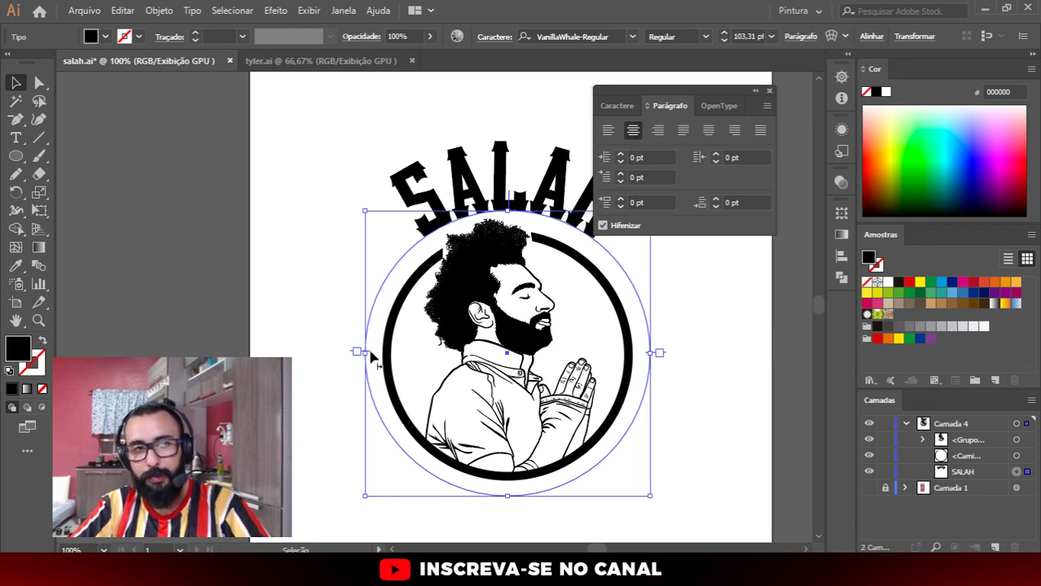
pyautogui.click(142, 211)
pyautogui.click(528, 209)
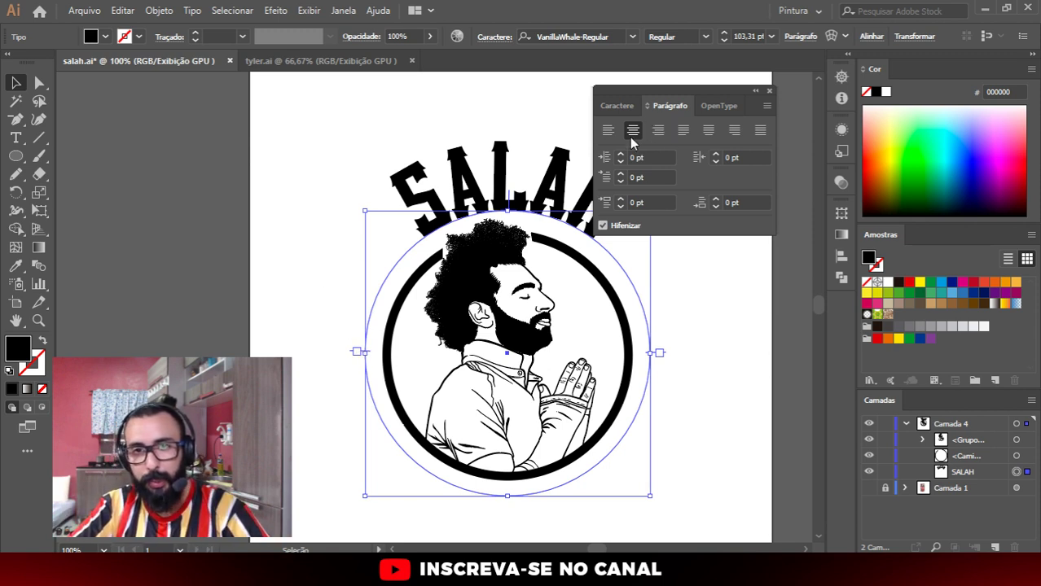
pyautogui.click(612, 108)
pyautogui.click(668, 106)
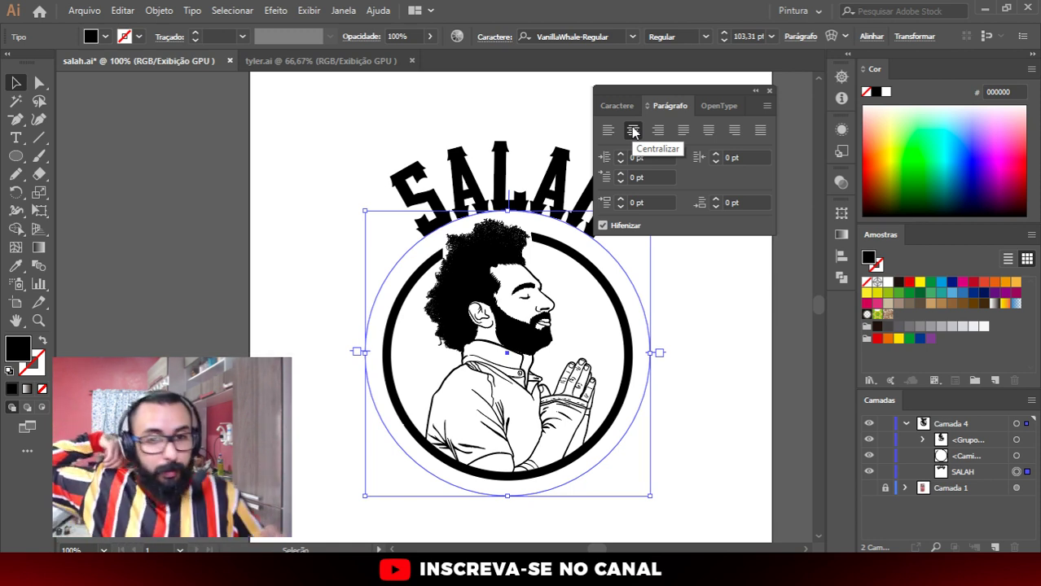
pyautogui.click(633, 130)
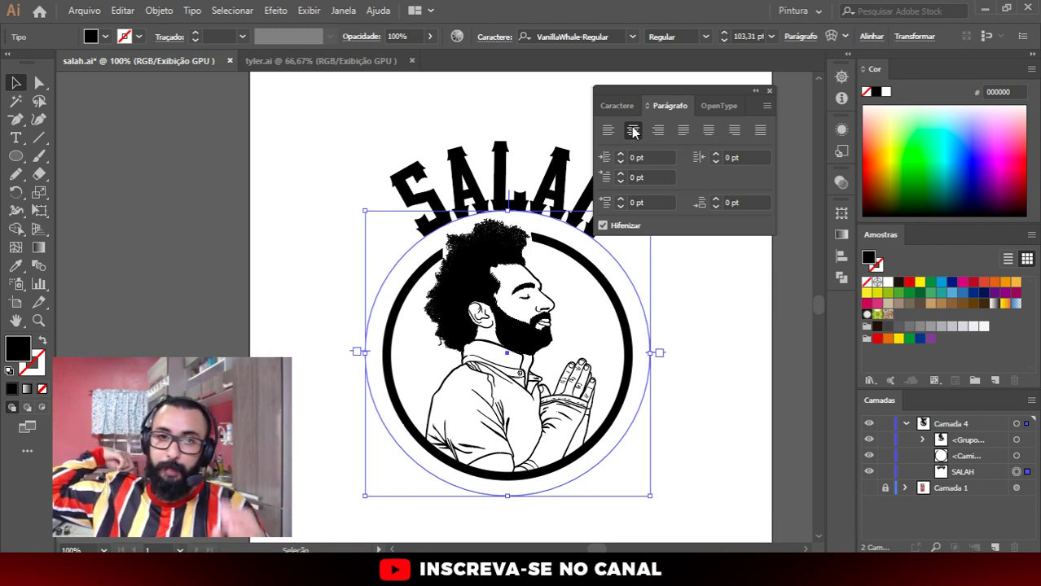
# Step: Set SALAH to 78 pt and increase its letter tracking
pyautogui.click(611, 105)
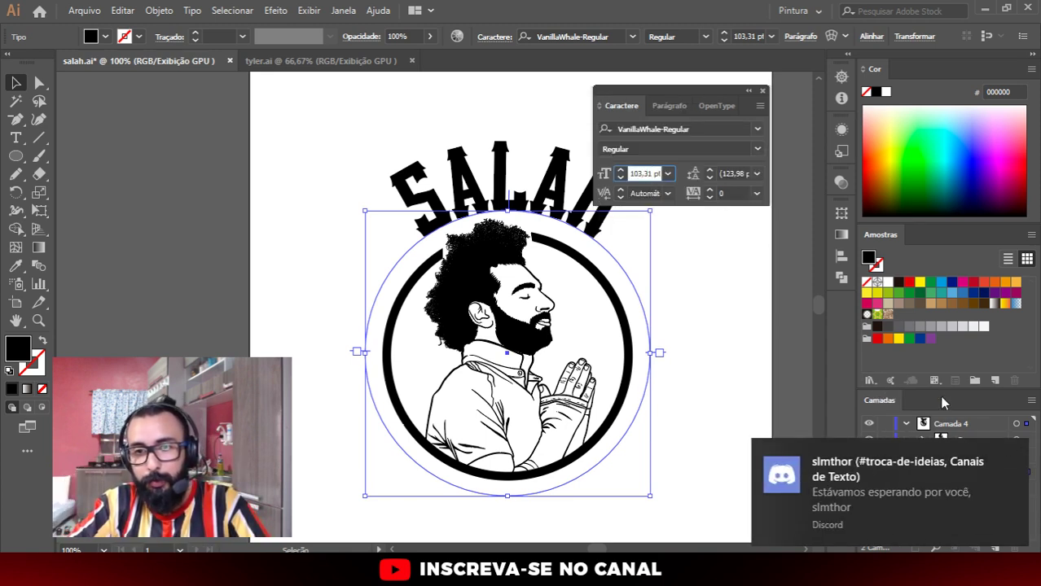
pyautogui.click(1013, 452)
pyautogui.click(639, 173)
pyautogui.write('101')
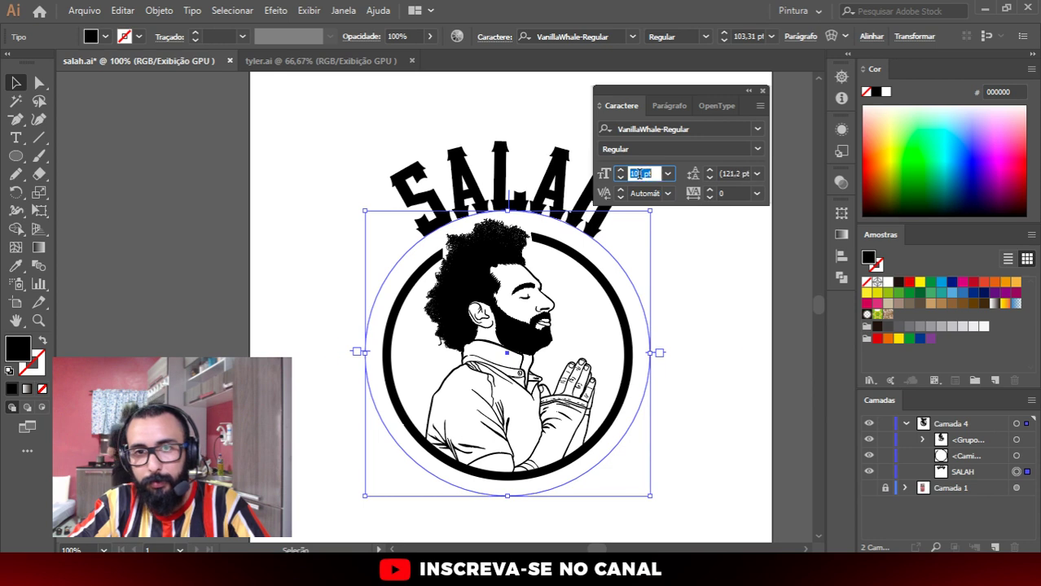
pyautogui.scroll(-10, 639, 180)
pyautogui.write('78')
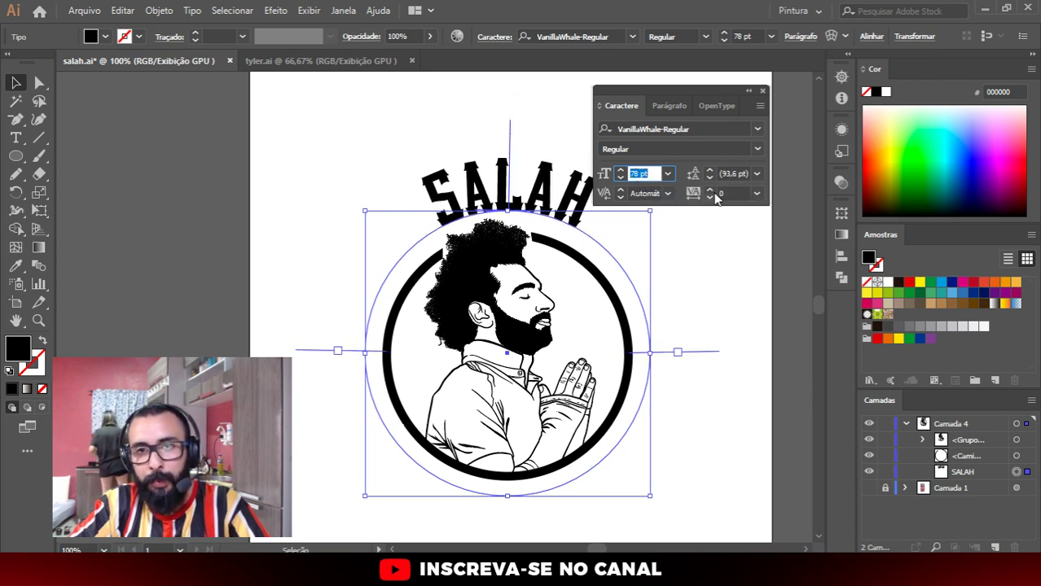
pyautogui.click(732, 194)
pyautogui.scroll(2, 732, 194)
pyautogui.scroll(2, 732, 194)
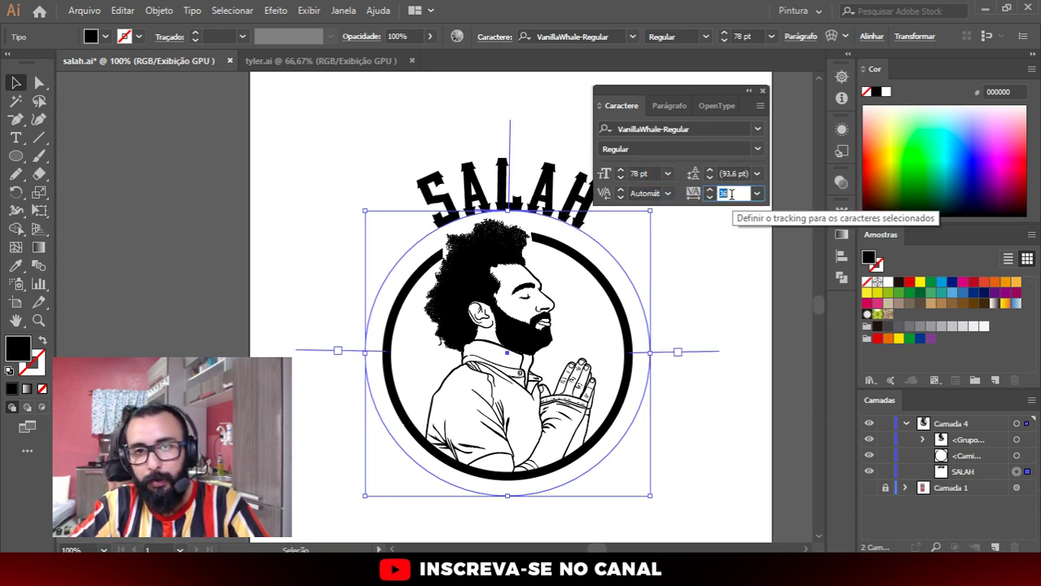
pyautogui.scroll(2, 732, 194)
pyautogui.scroll(2, 732, 193)
pyautogui.scroll(2, 730, 194)
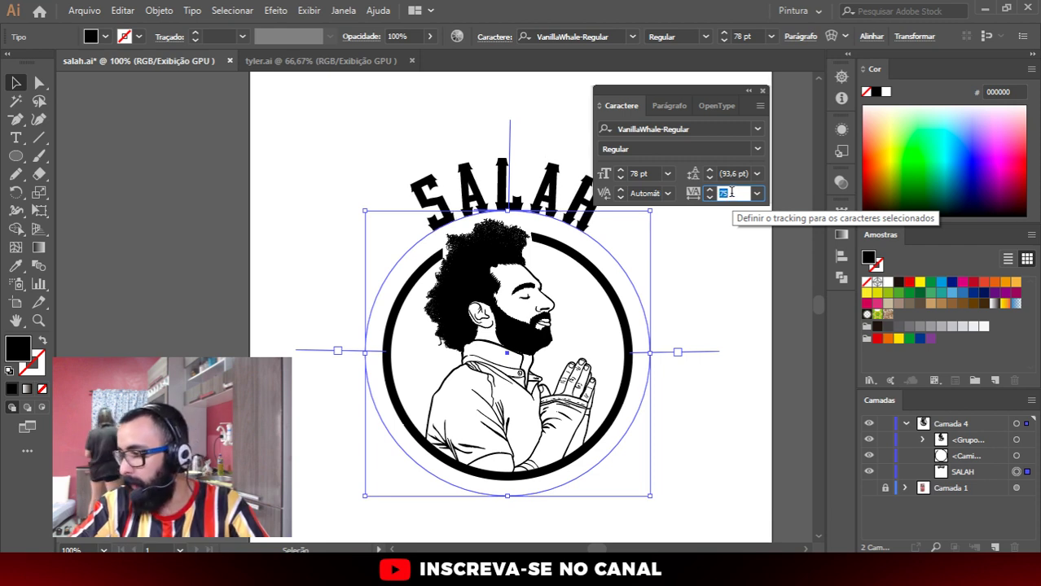